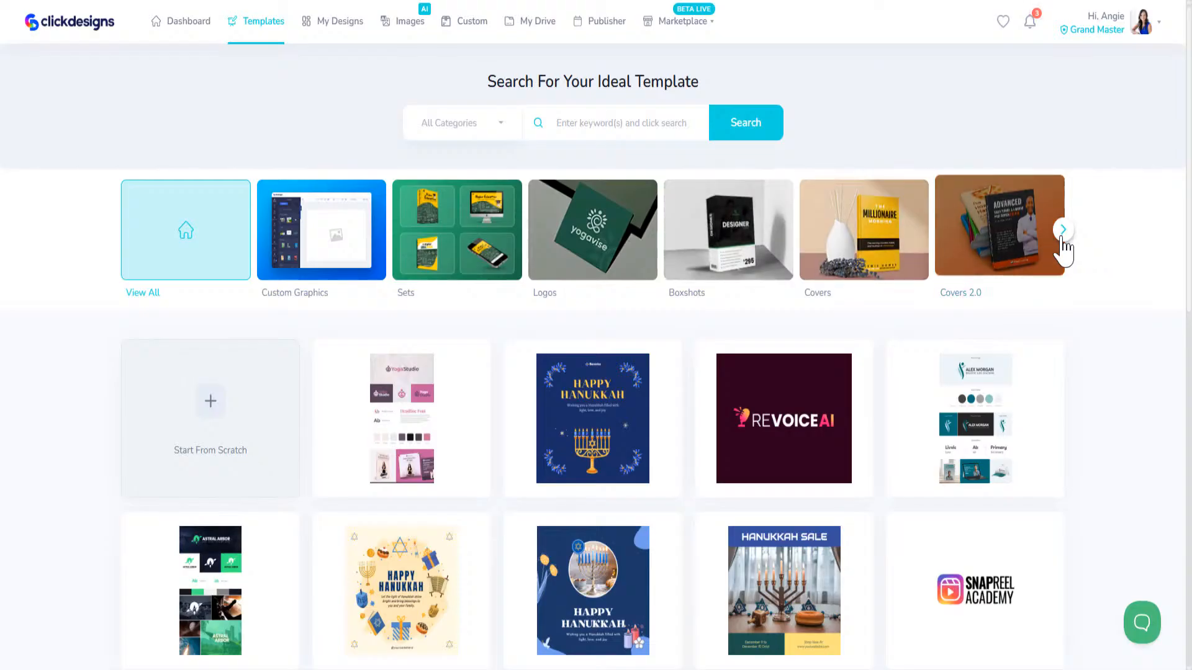
Page through the template categories and open the Logos category
click(1063, 230)
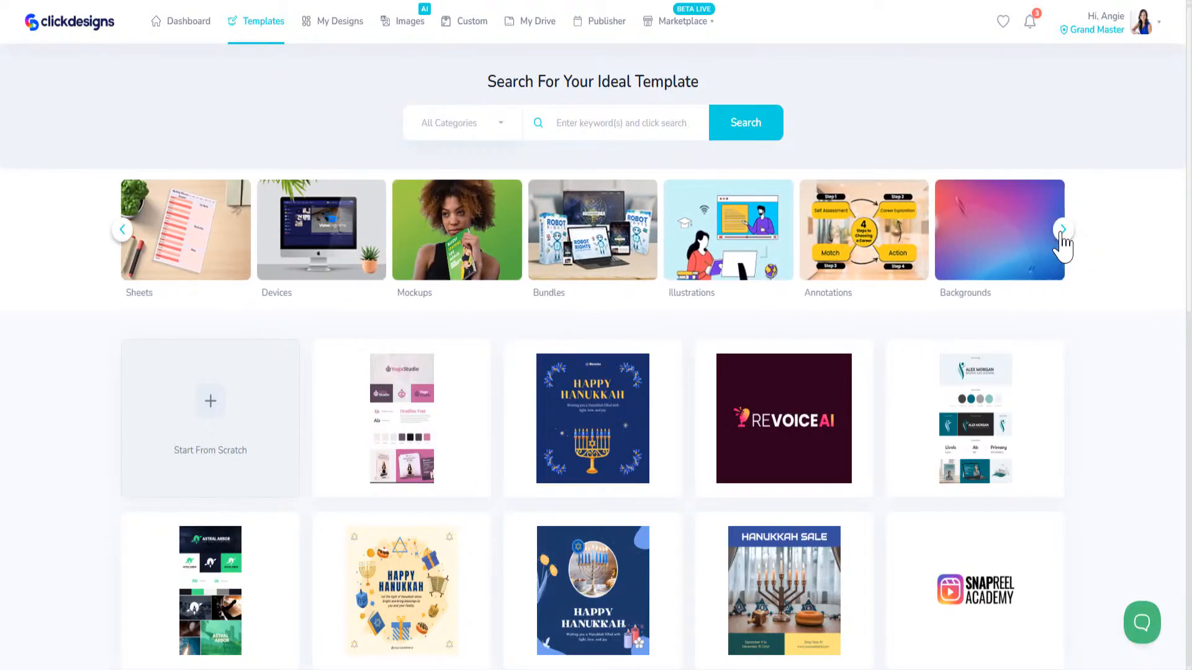
click(1063, 231)
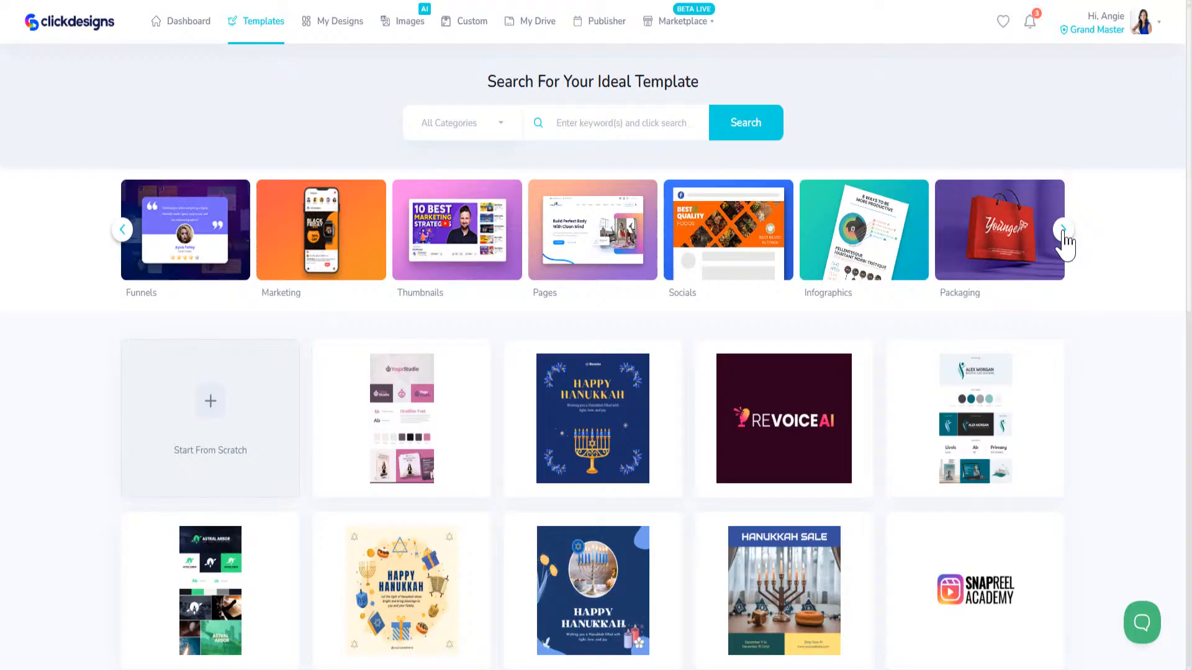
click(1063, 230)
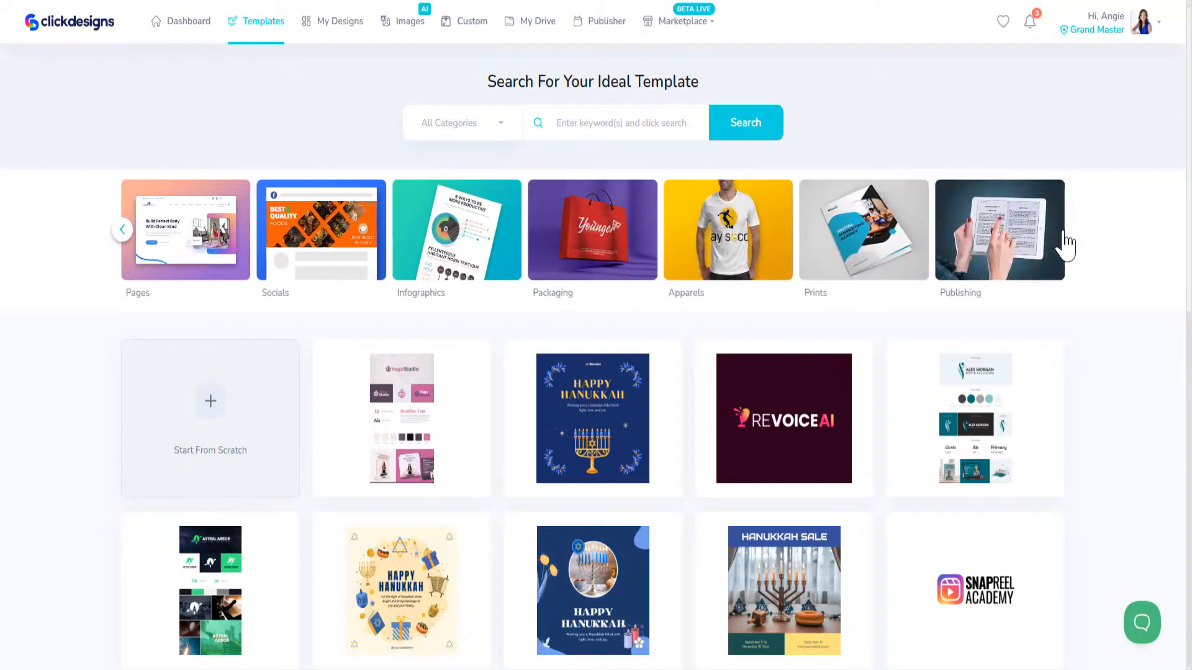
click(122, 231)
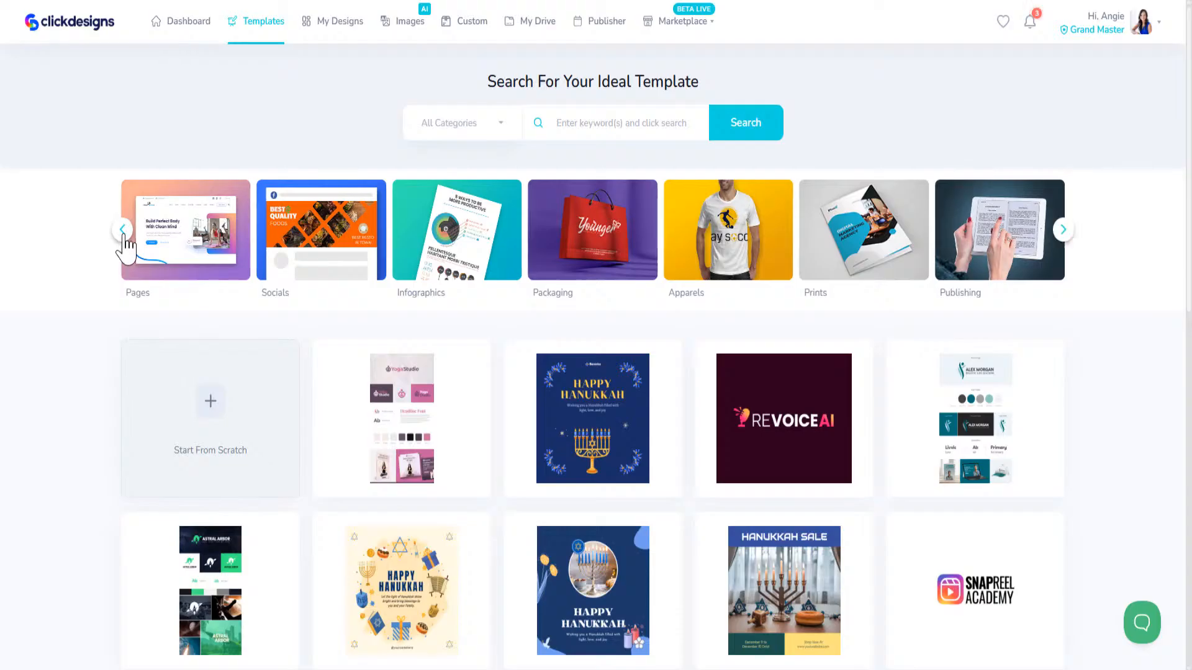
click(124, 233)
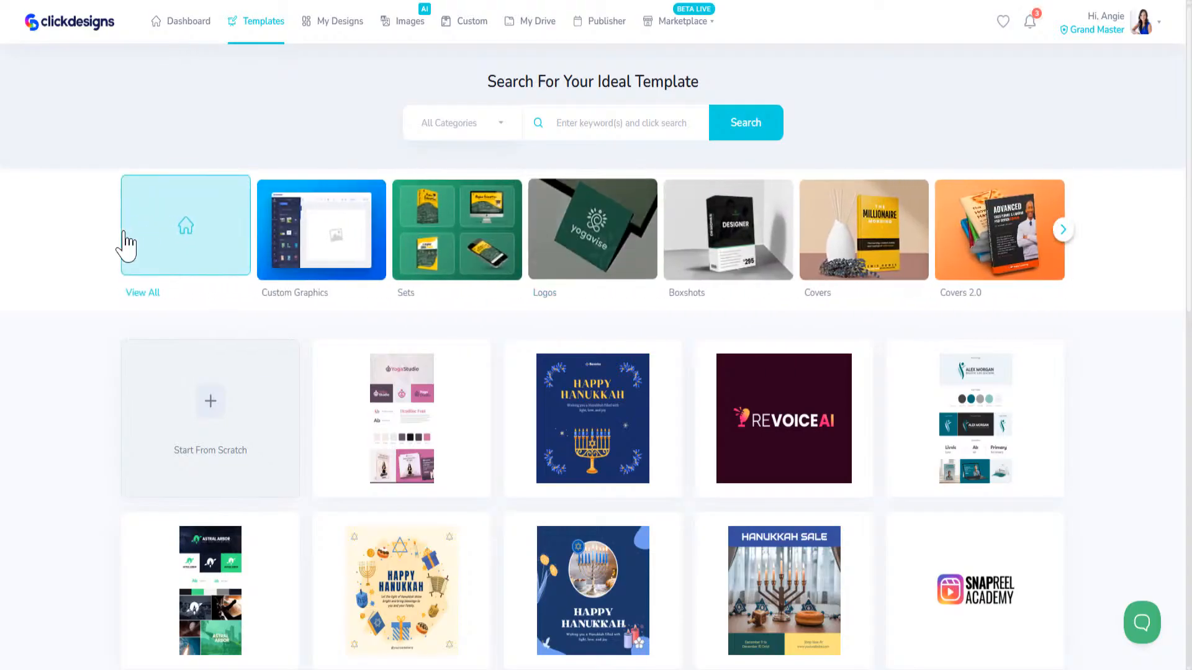
click(594, 251)
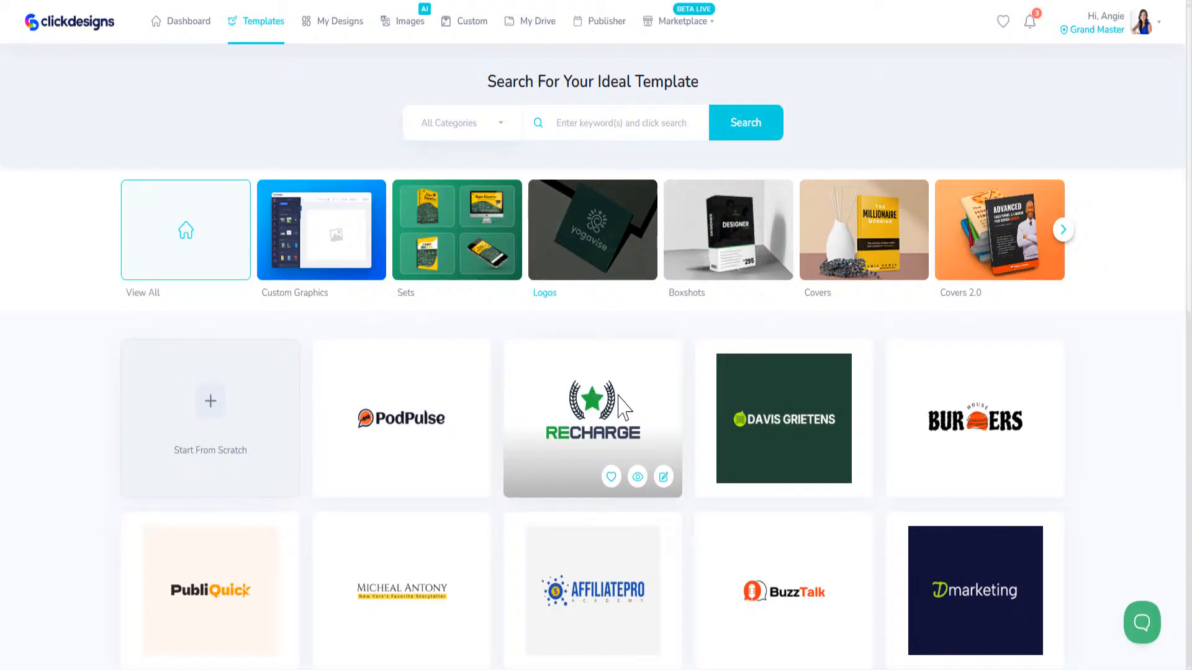
Load more logo templates twice and open the Linwoods Restaurant logo in the editor
scroll(632, 402, down, 3)
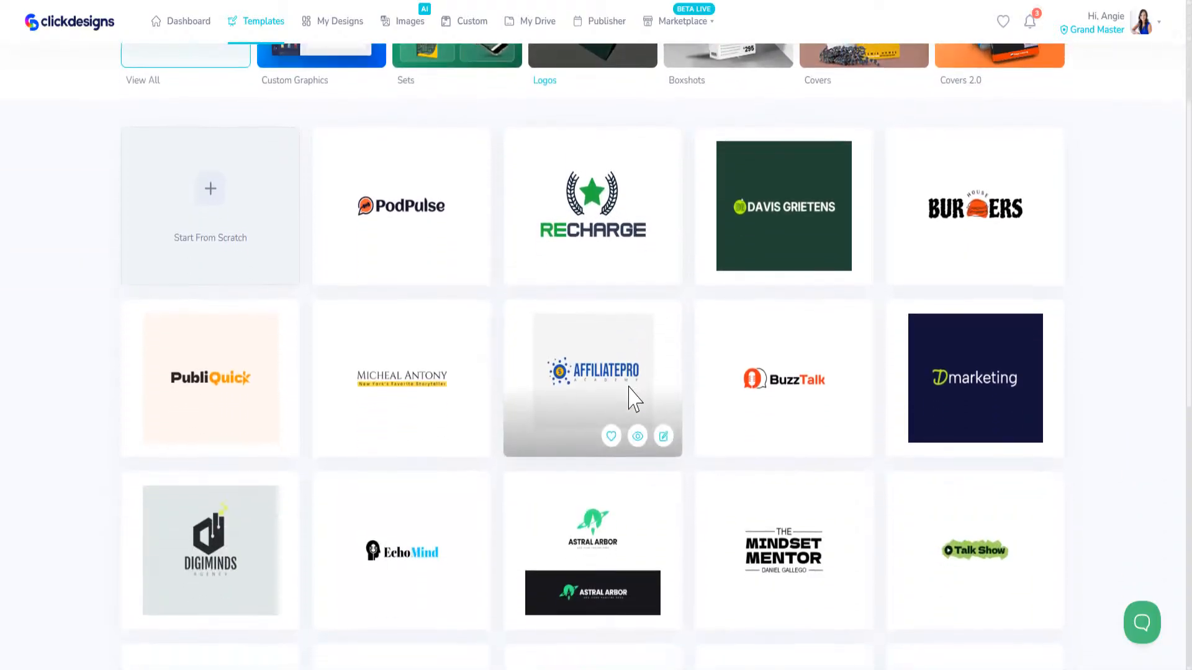
scroll(632, 397, down, 5)
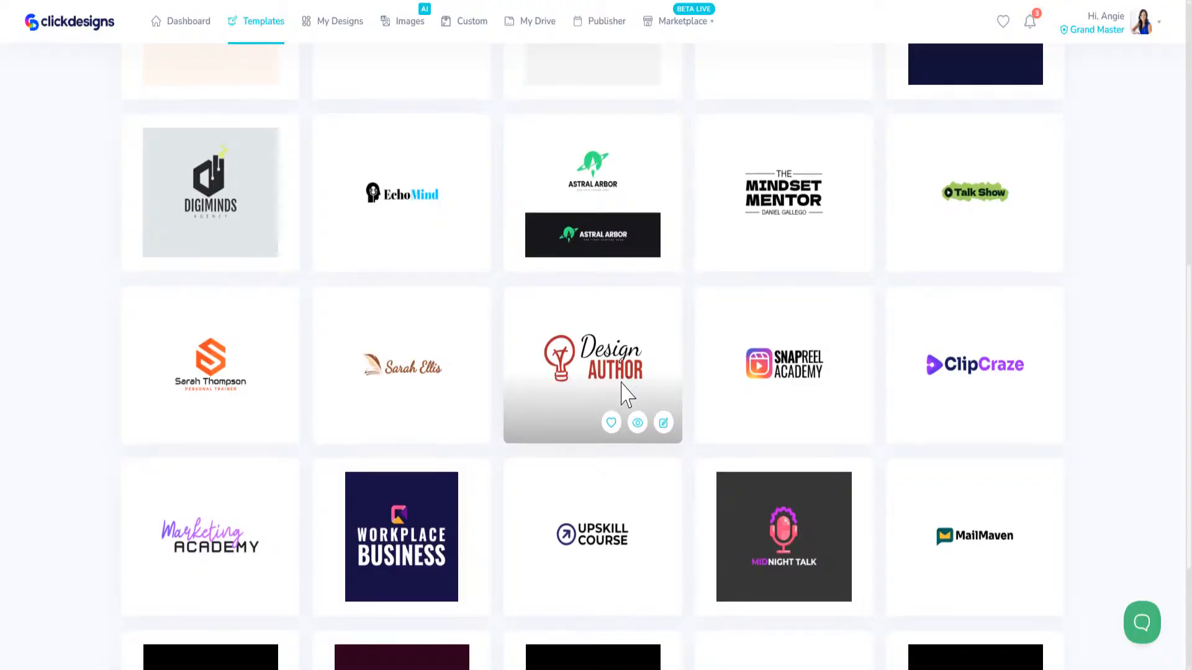
scroll(628, 416, down, 3)
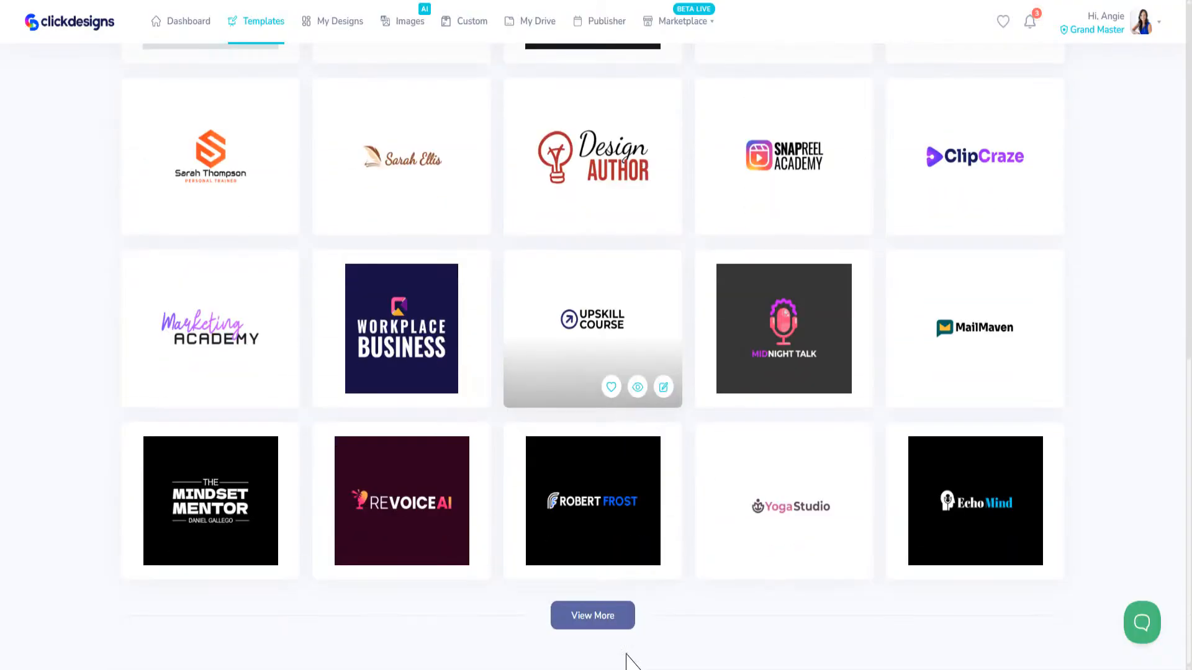
click(603, 621)
scroll(679, 419, down, 6)
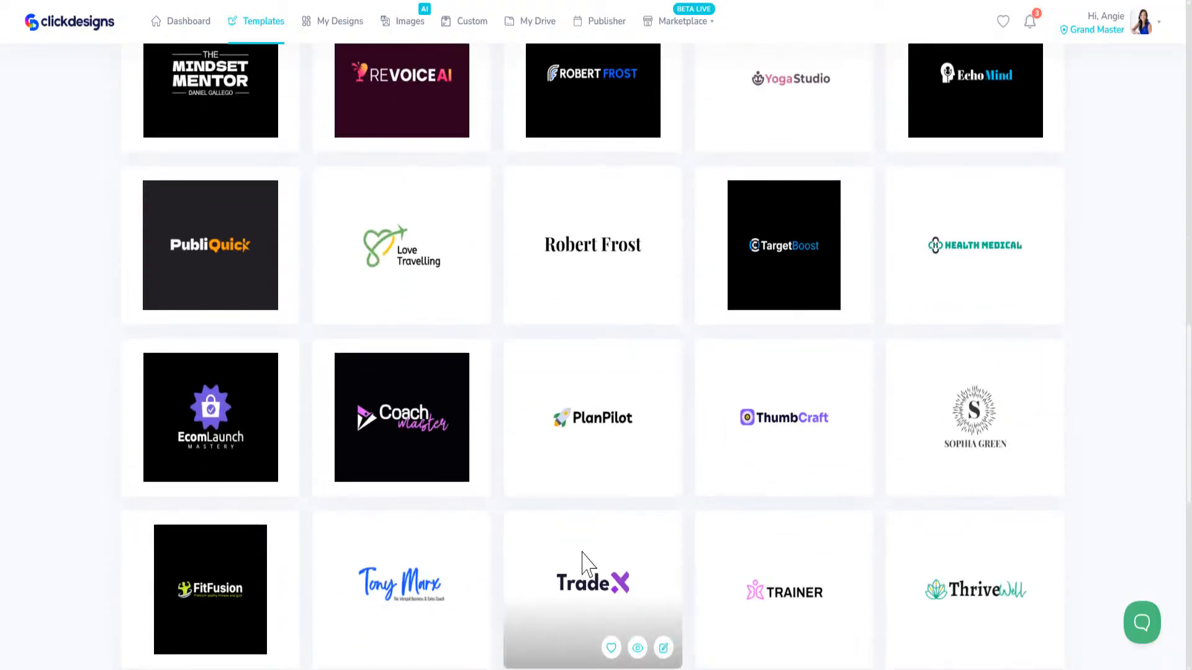
scroll(587, 562, down, 7)
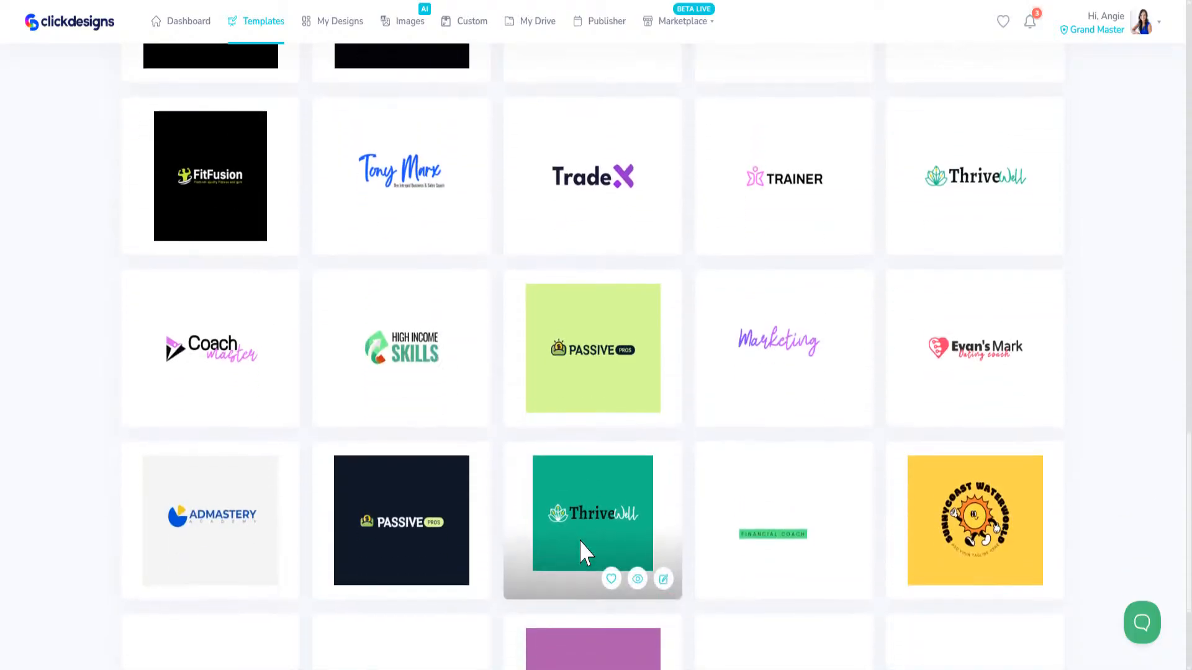
scroll(575, 546, down, 3)
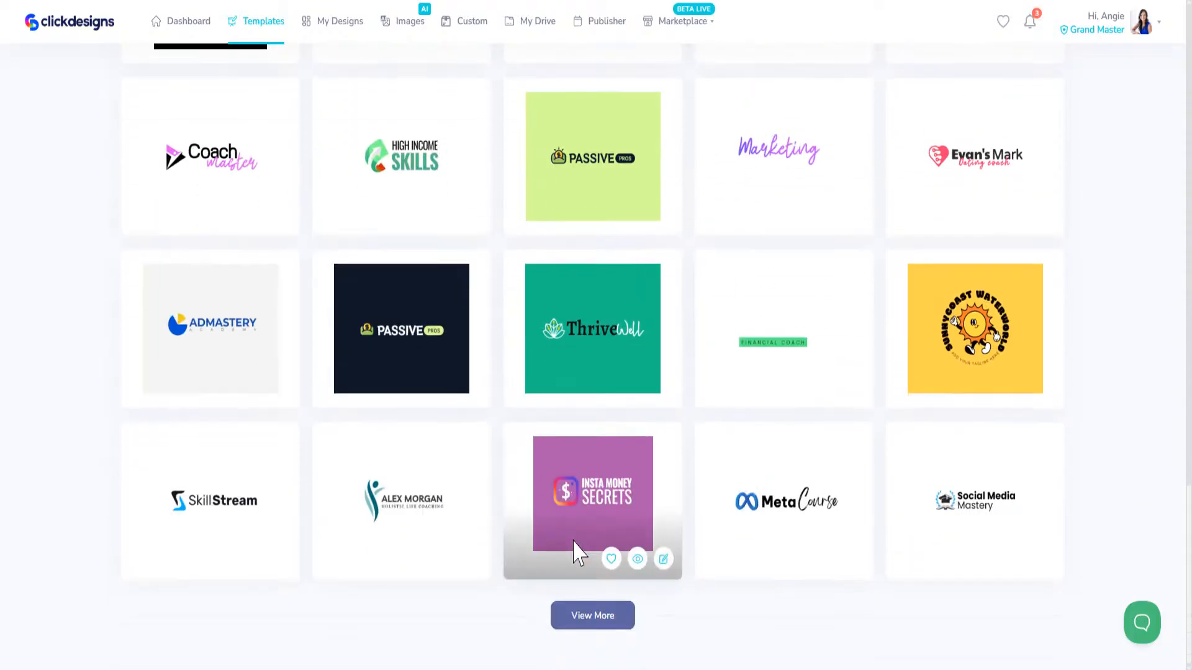
click(607, 614)
scroll(616, 431, down, 7)
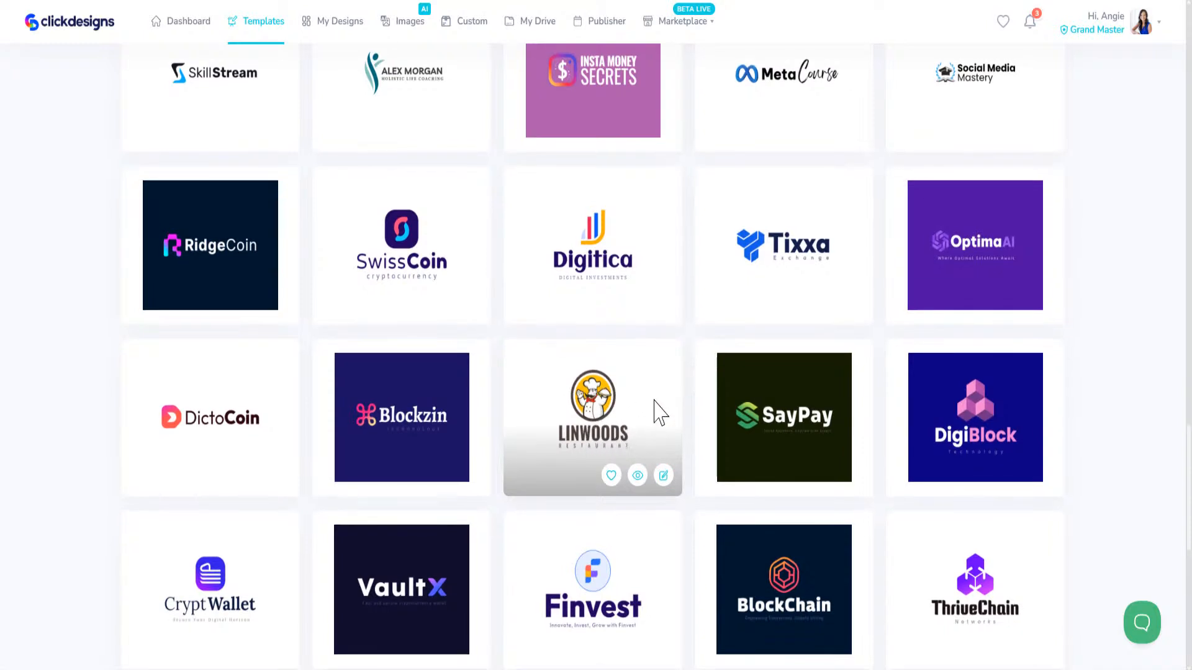
click(664, 477)
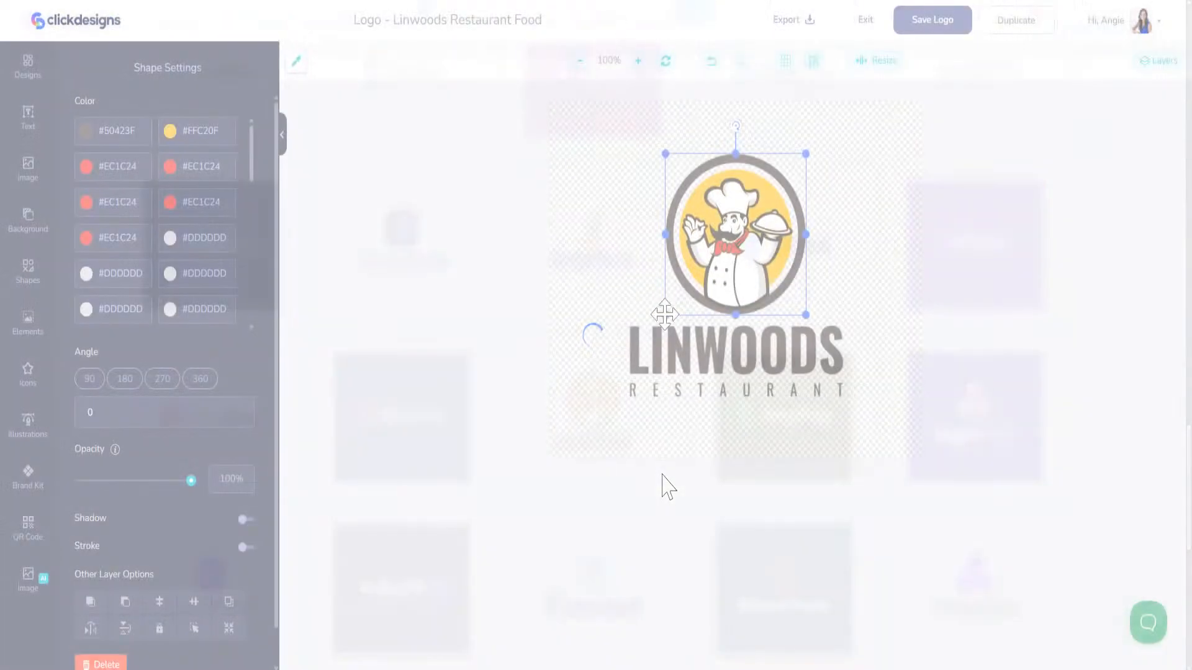
Replace LINWOODS with SWEET BEAN and shrink that text slightly
click(780, 351)
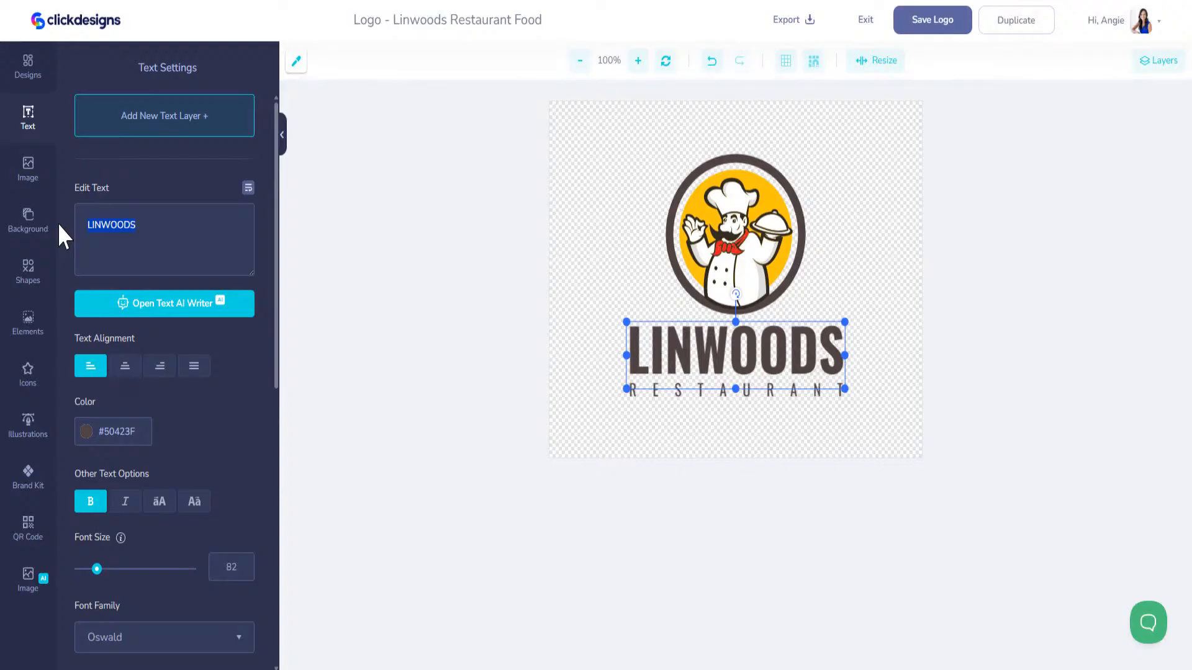
text(SW)
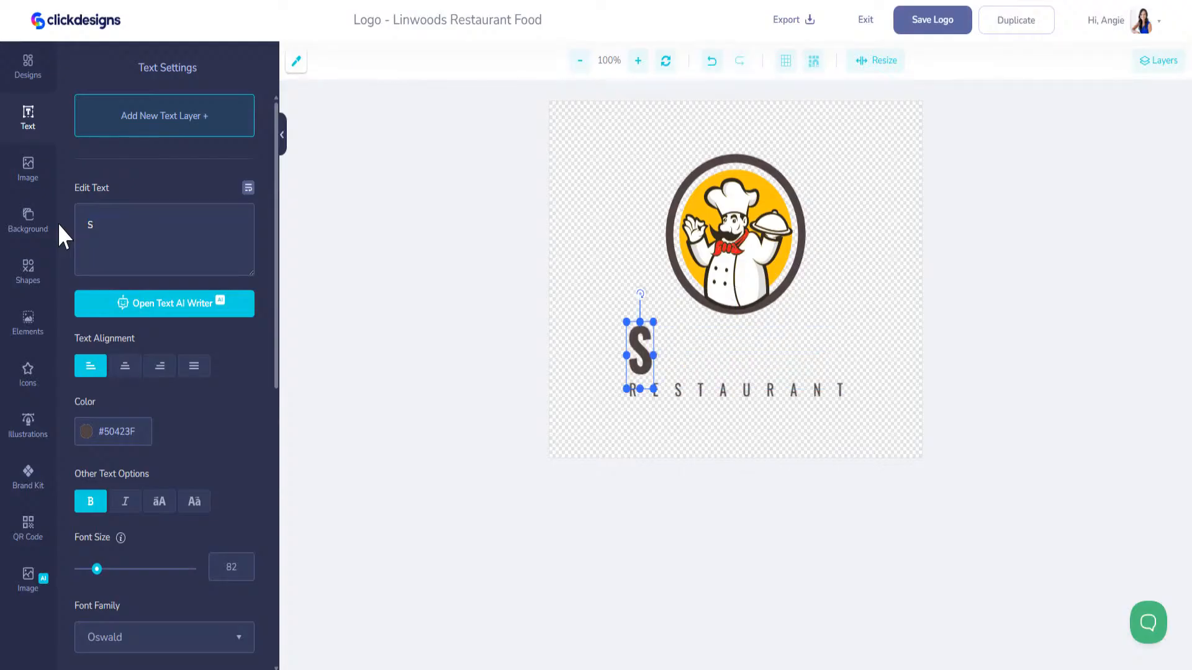
text(EET )
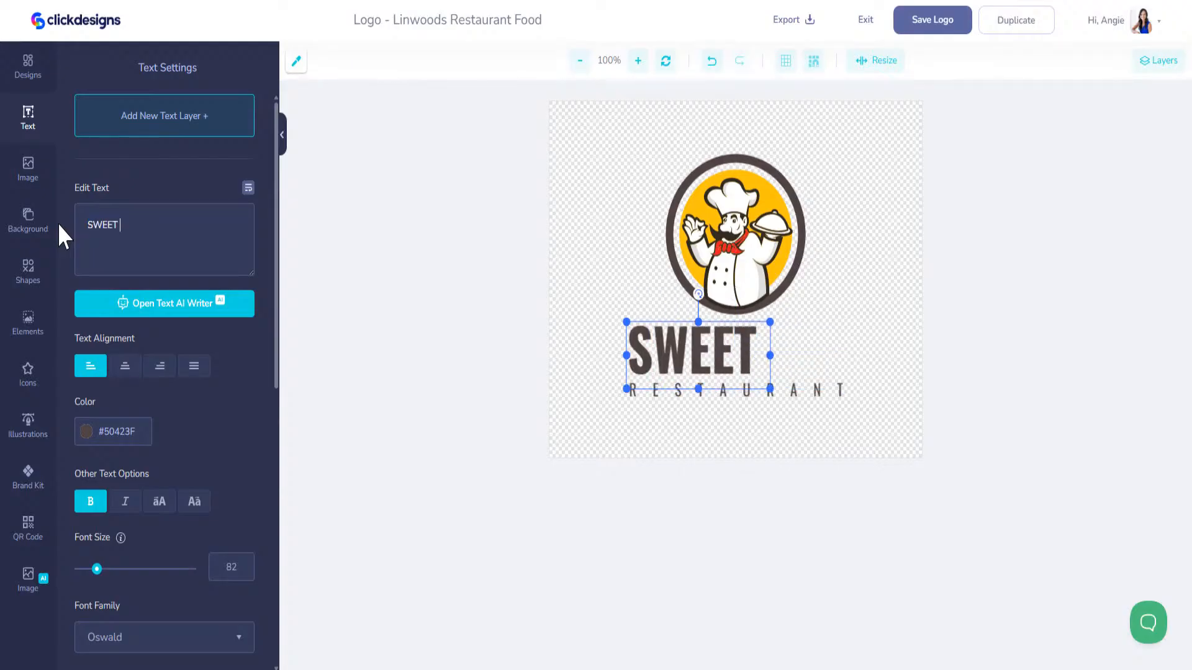
text(BEAN)
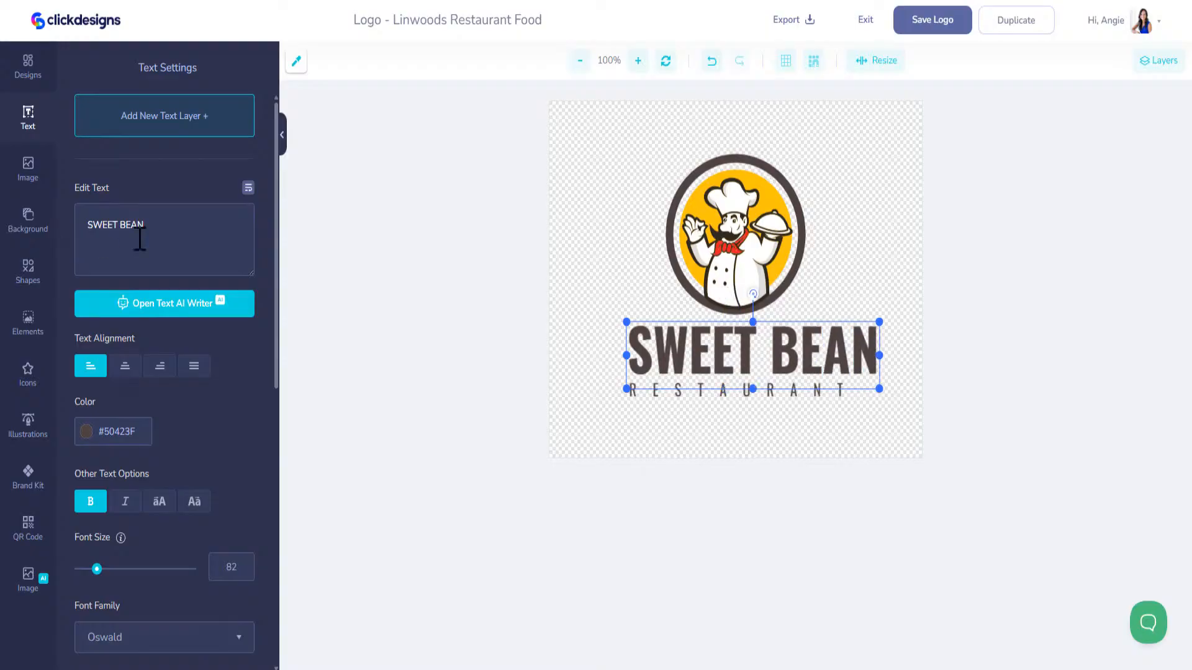
drag(876, 380, 829, 386)
Change RESTAURANT to CAFE at size 62, move it under SWEET BEAN, then delete it
click(752, 381)
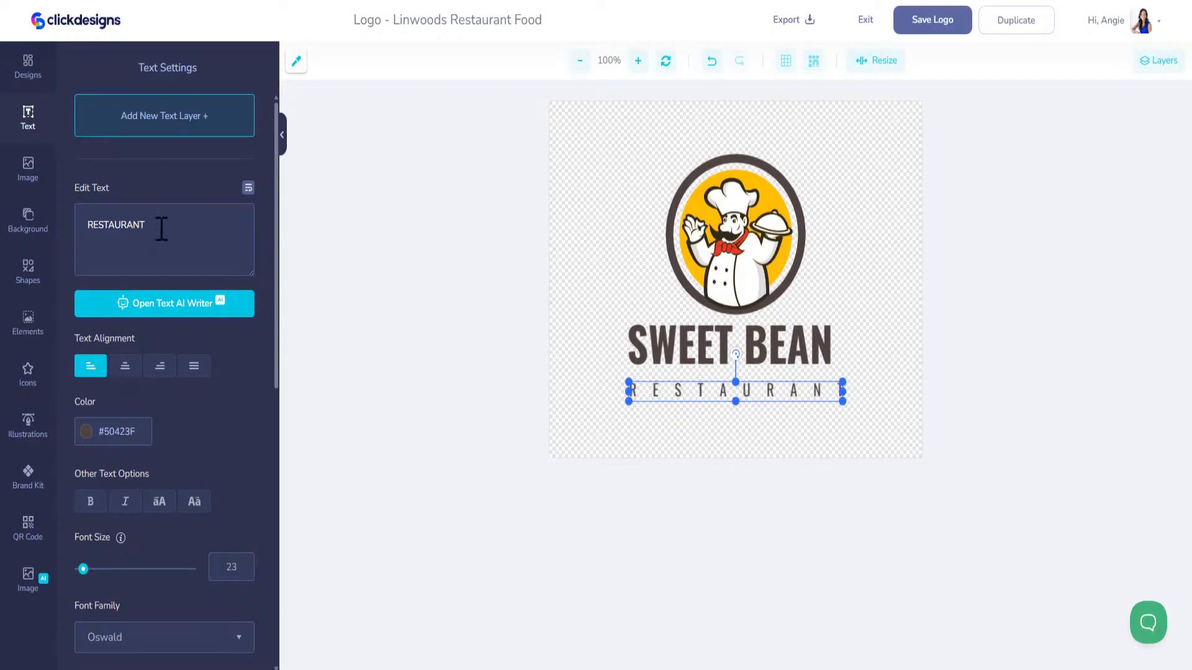
drag(159, 230, 31, 229)
text(CAFE)
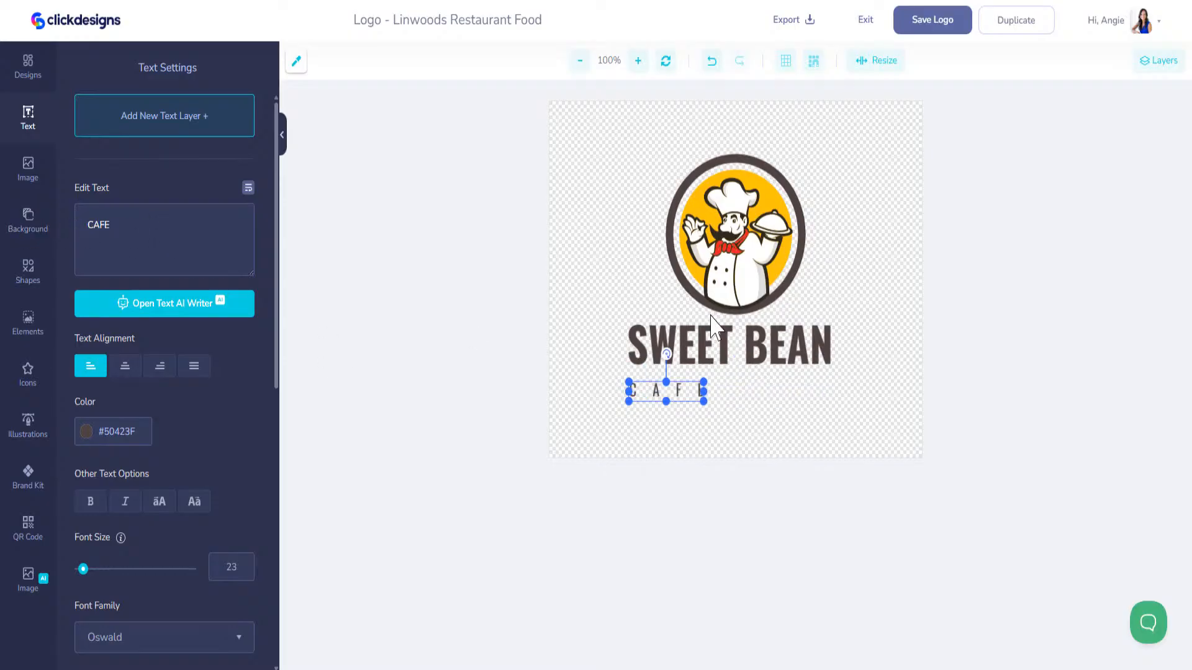
drag(706, 378, 822, 397)
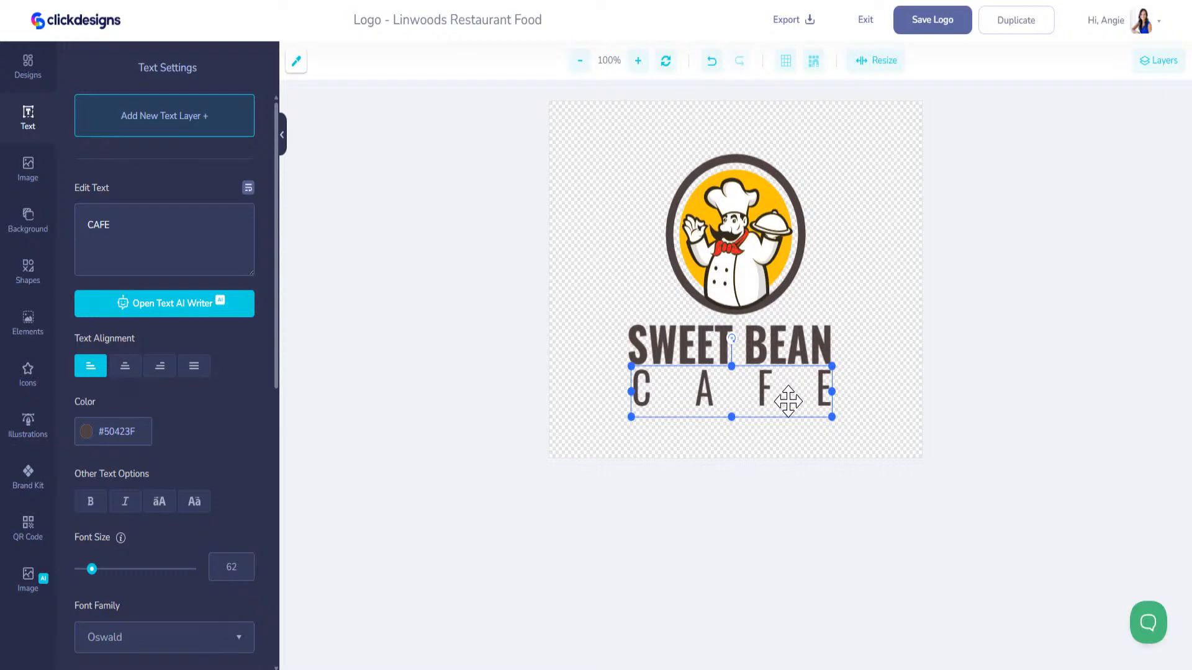
drag(788, 400, 785, 394)
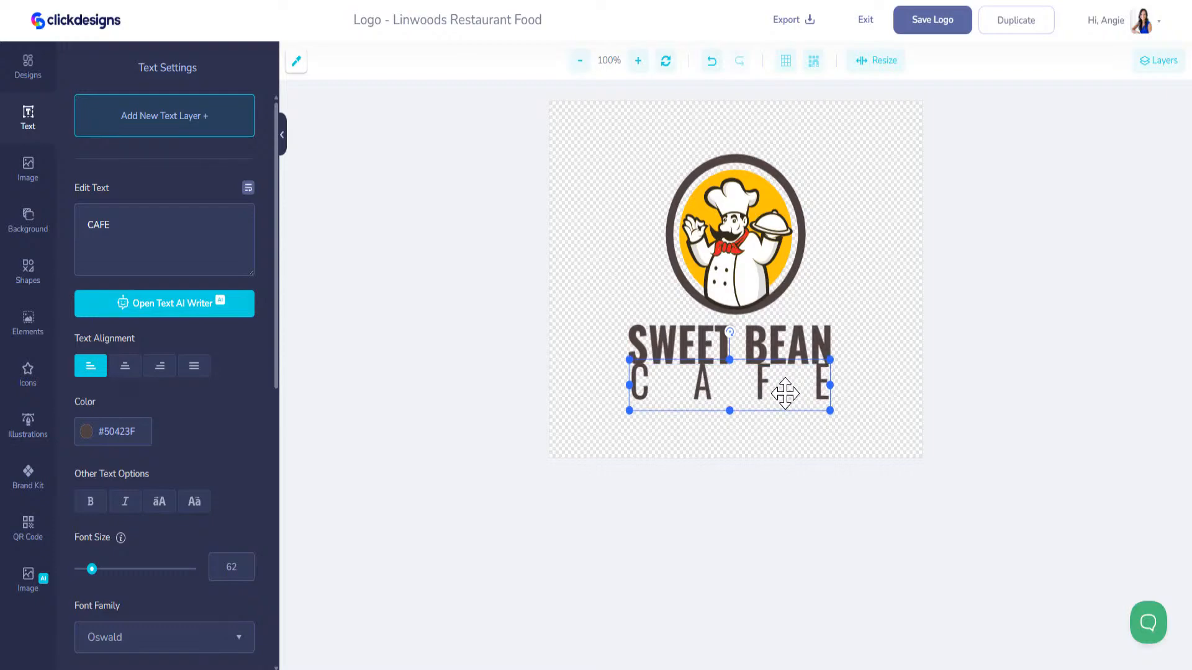
key(Delete)
Append CAFE to the SWEET BEAN text and curve it into an arch
click(796, 341)
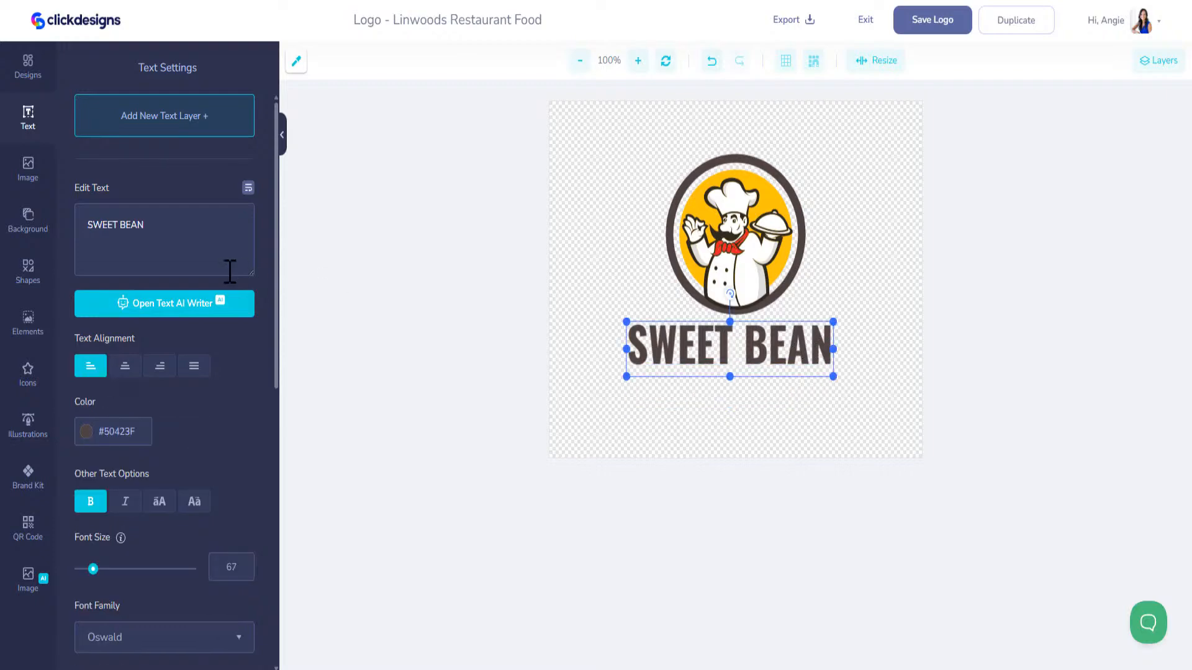
click(192, 226)
text(CAFE)
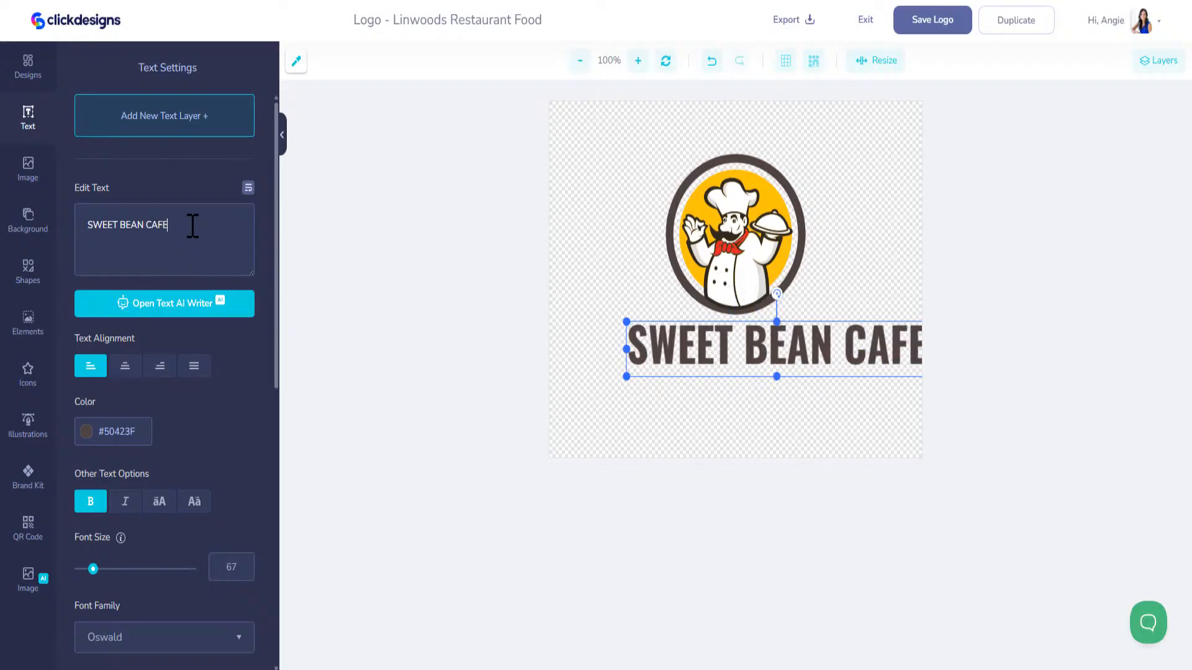
drag(740, 352, 693, 353)
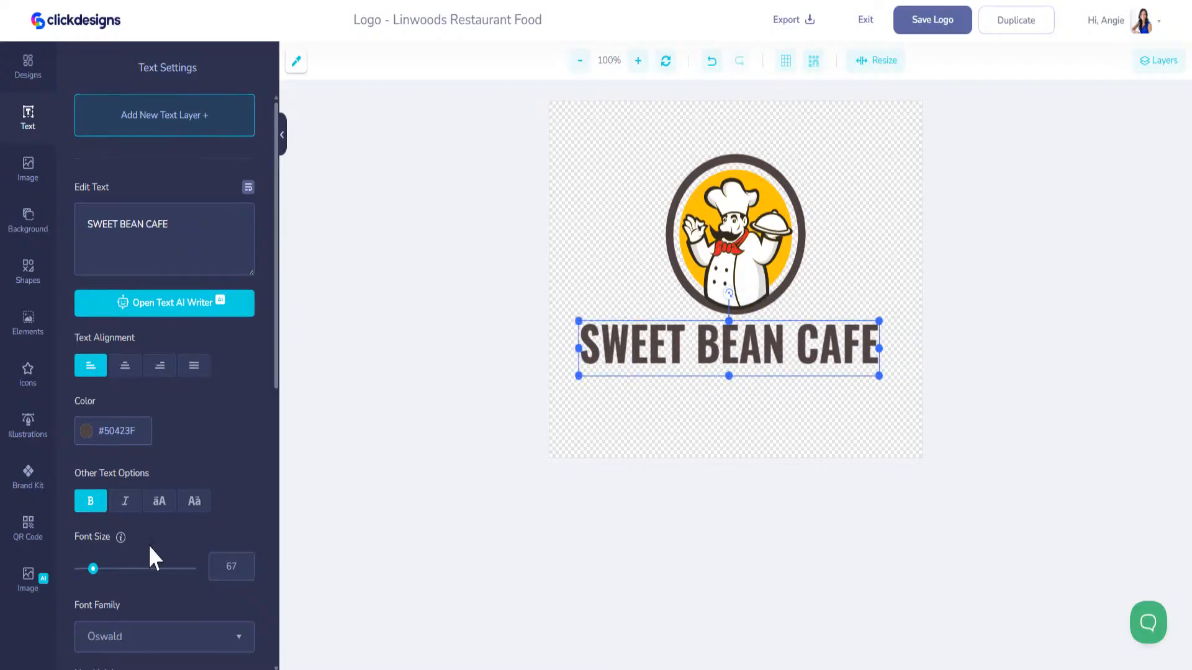
scroll(151, 552, down, 8)
scroll(169, 552, down, 1)
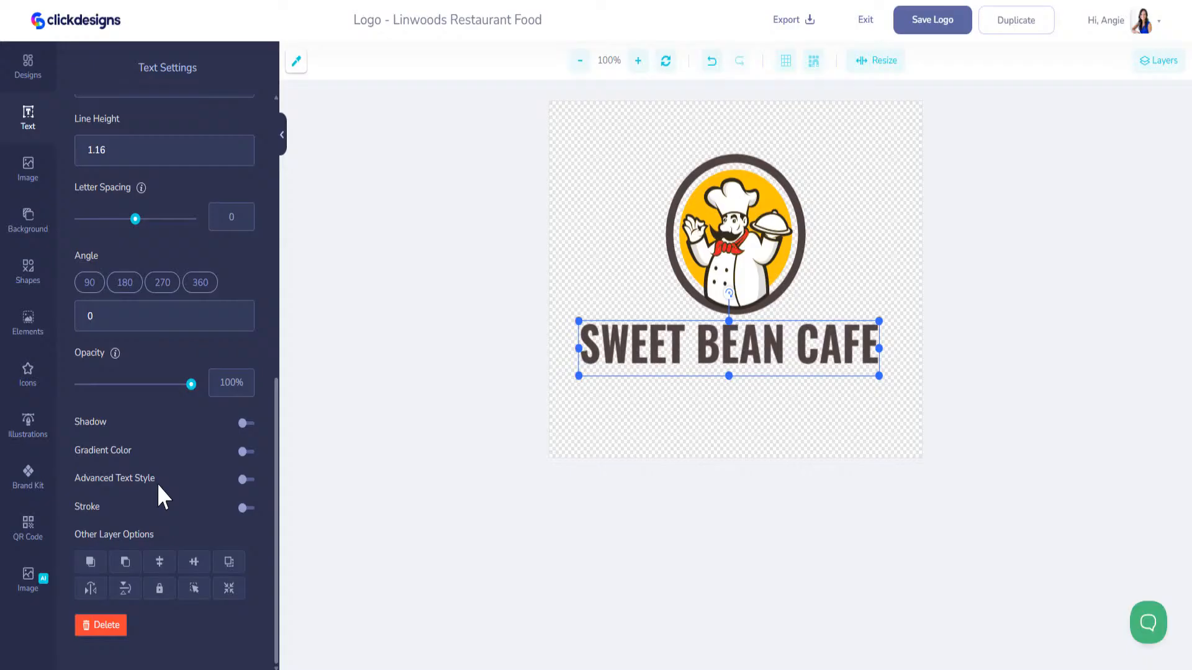
click(245, 480)
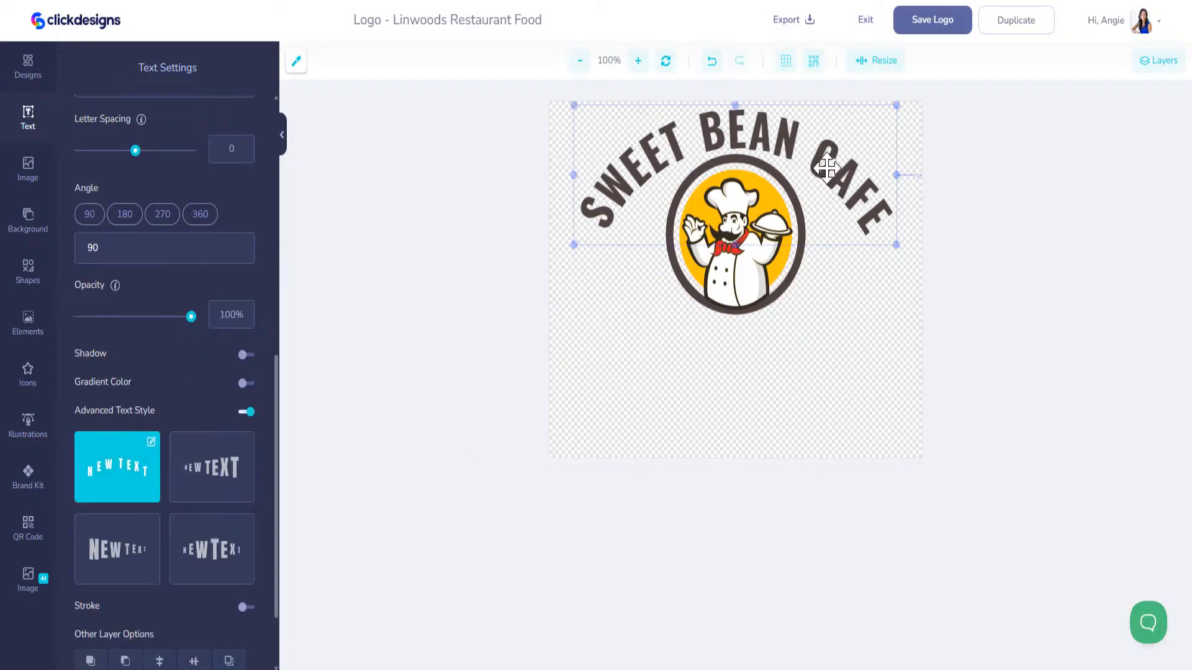
Move the chef emblem lower and the arched text down above it
drag(754, 279, 753, 359)
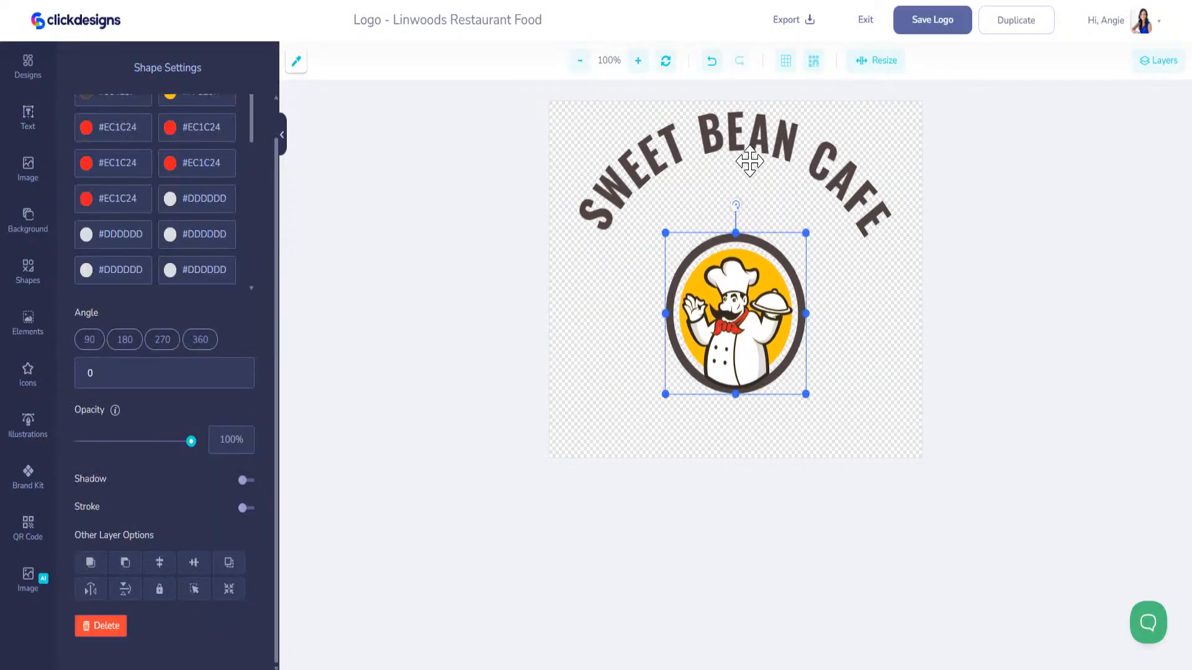
mouse_move(749, 143)
mouse_down()
mouse_move(747, 163)
mouse_move(750, 153)
mouse_up()
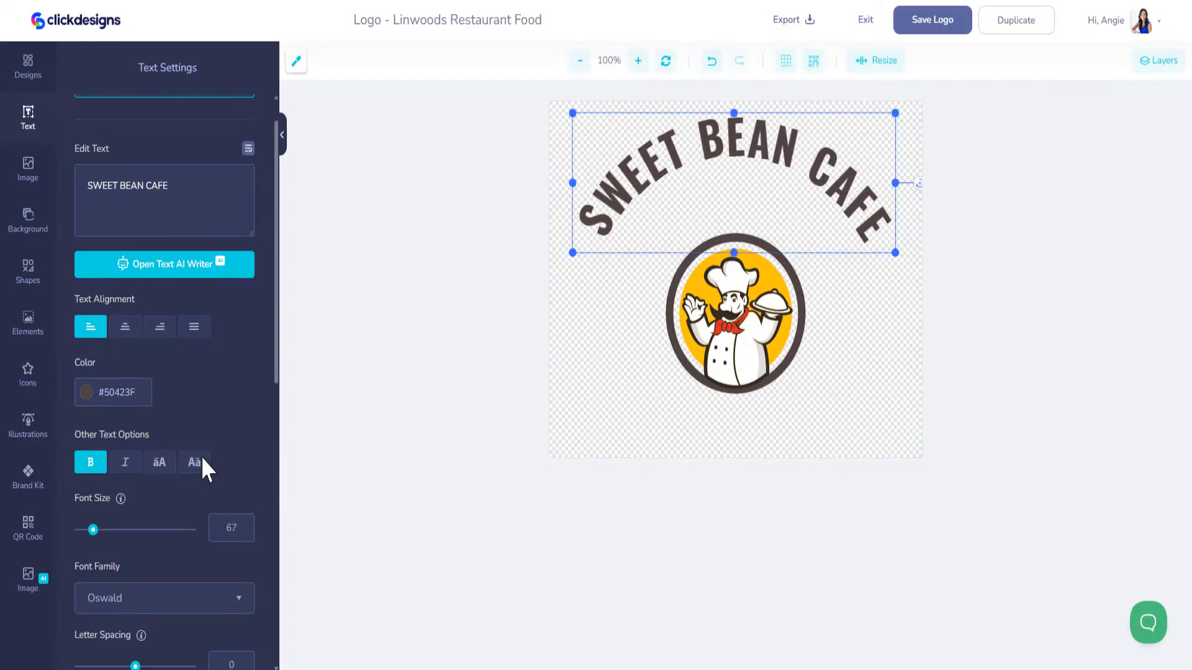
scroll(197, 484, down, 1)
scroll(198, 484, down, 8)
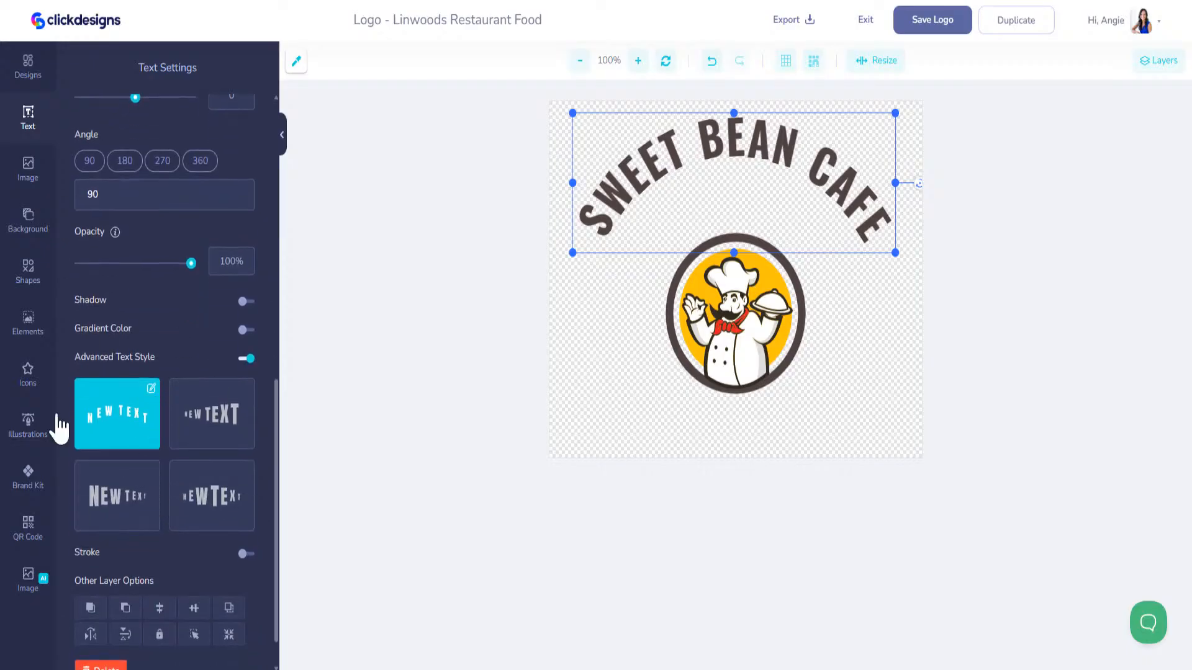
Tighten the text's curve and move the chef emblem up under the arc
click(152, 389)
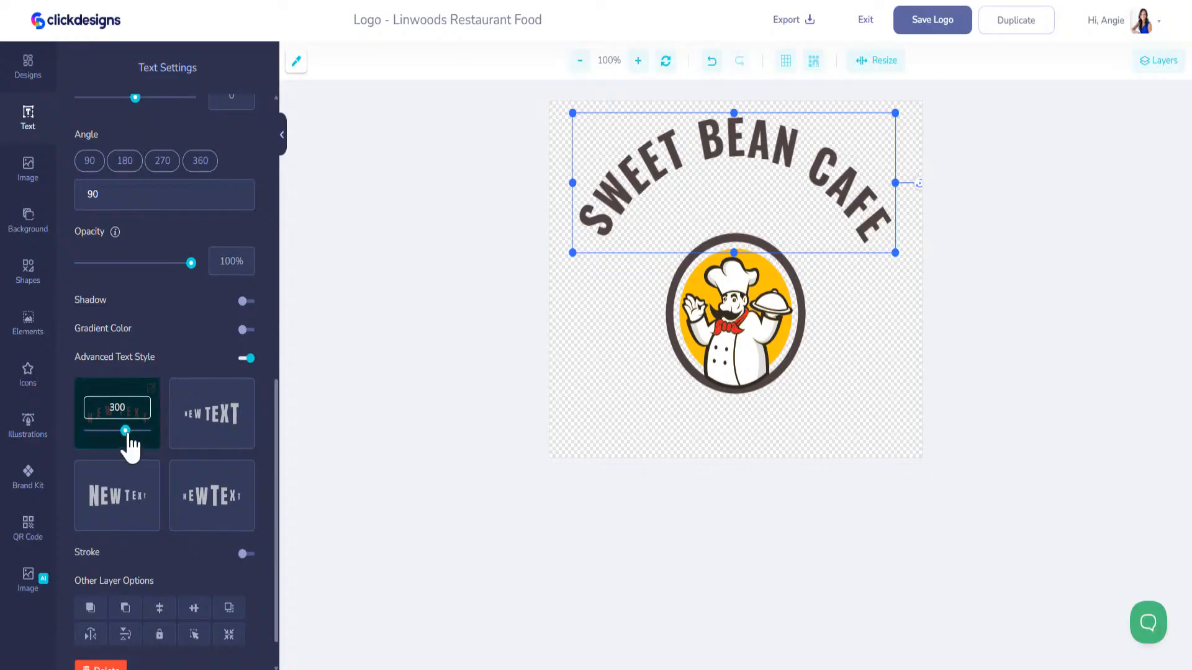
drag(126, 432, 124, 429)
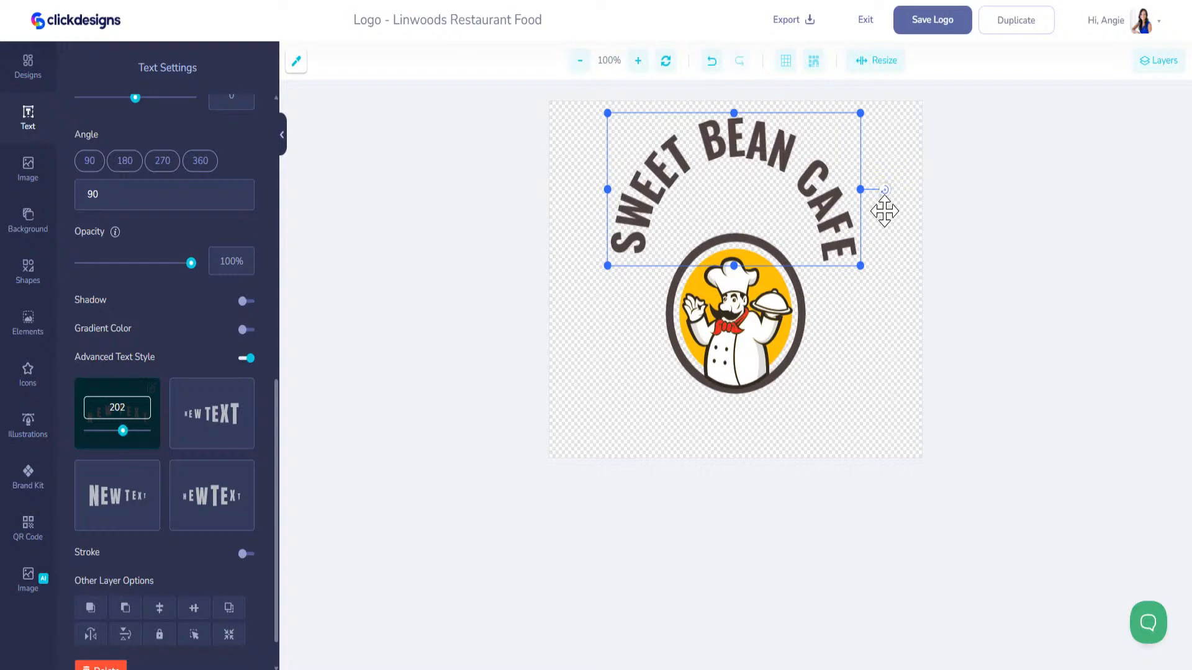
click(736, 329)
drag(735, 329, 736, 271)
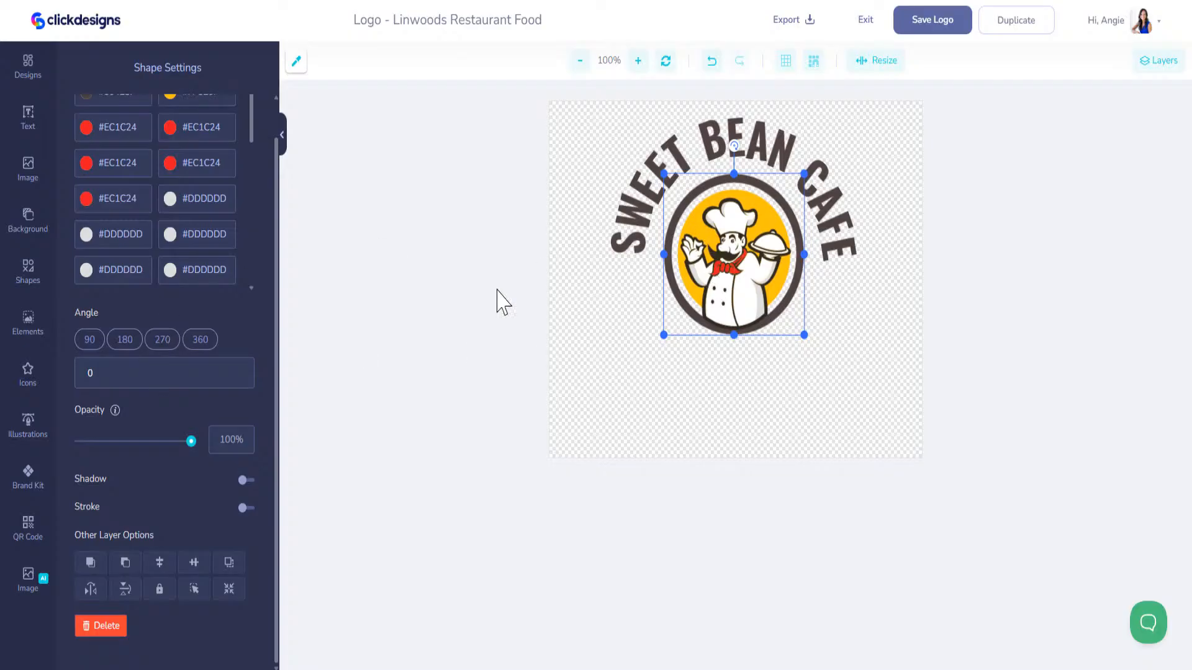
scroll(187, 318, up, 2)
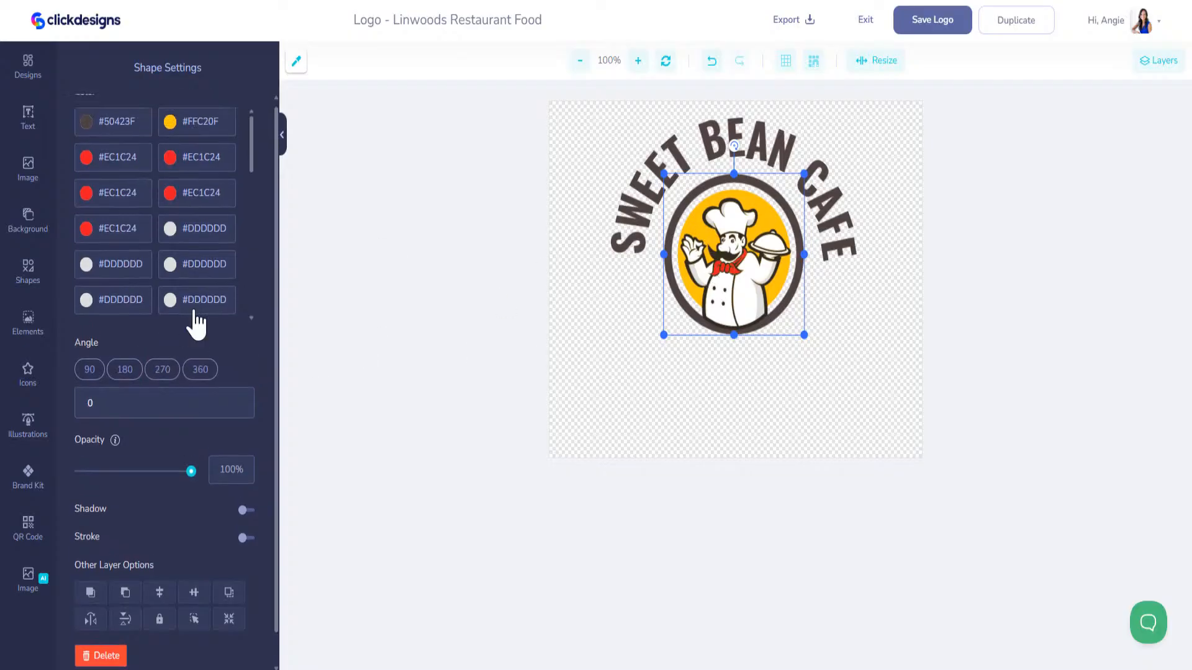
Add a Basic Shapes circle and enlarge it to cover the chef emblem
click(29, 276)
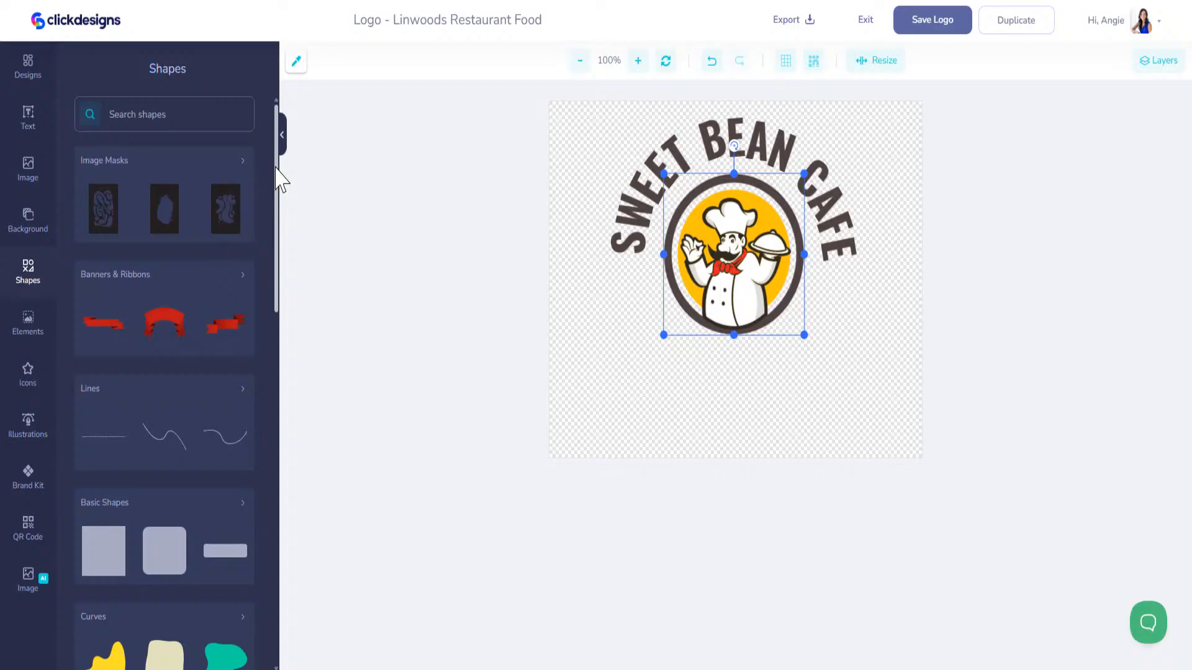
drag(277, 170, 278, 283)
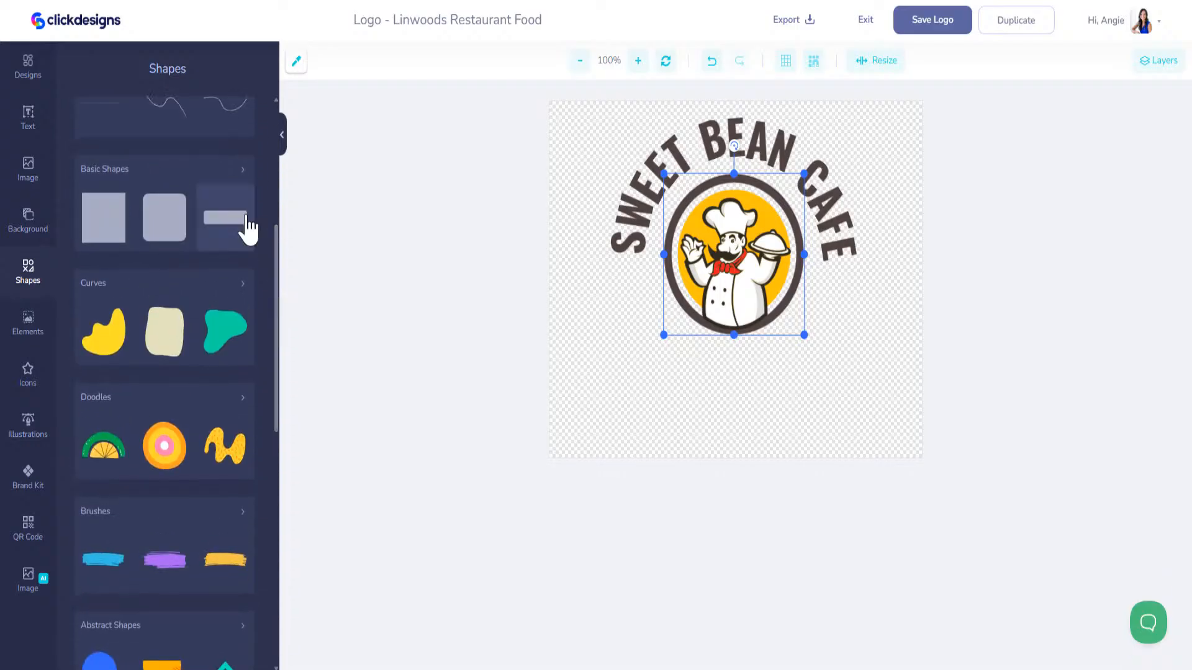
click(243, 168)
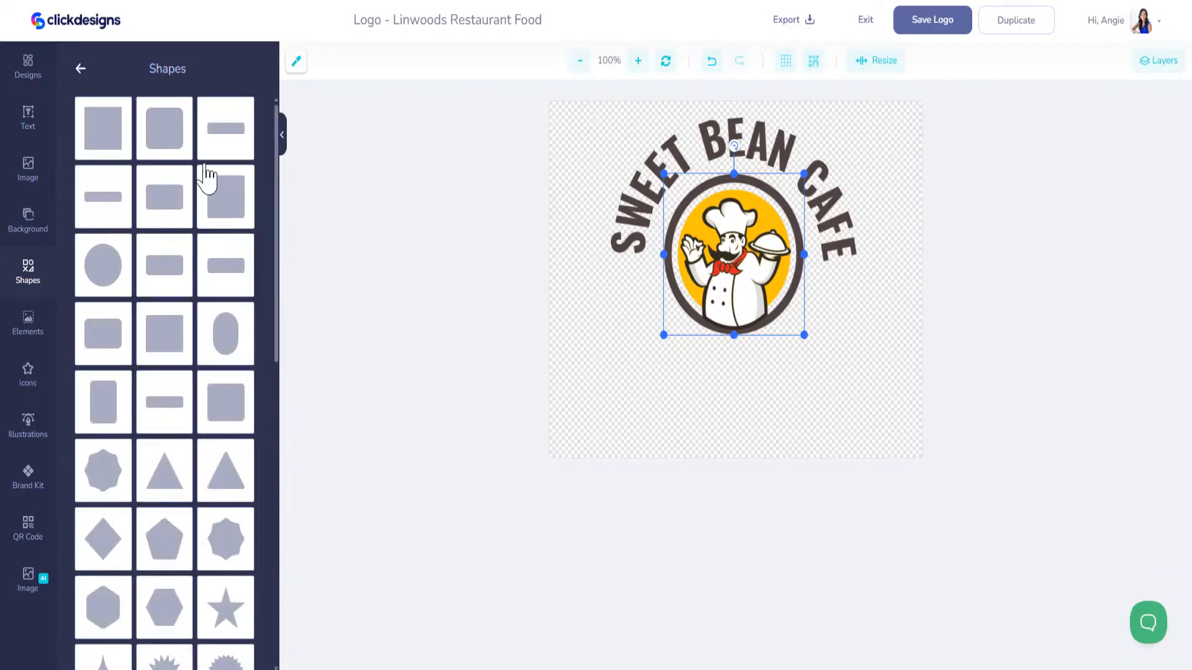
click(110, 279)
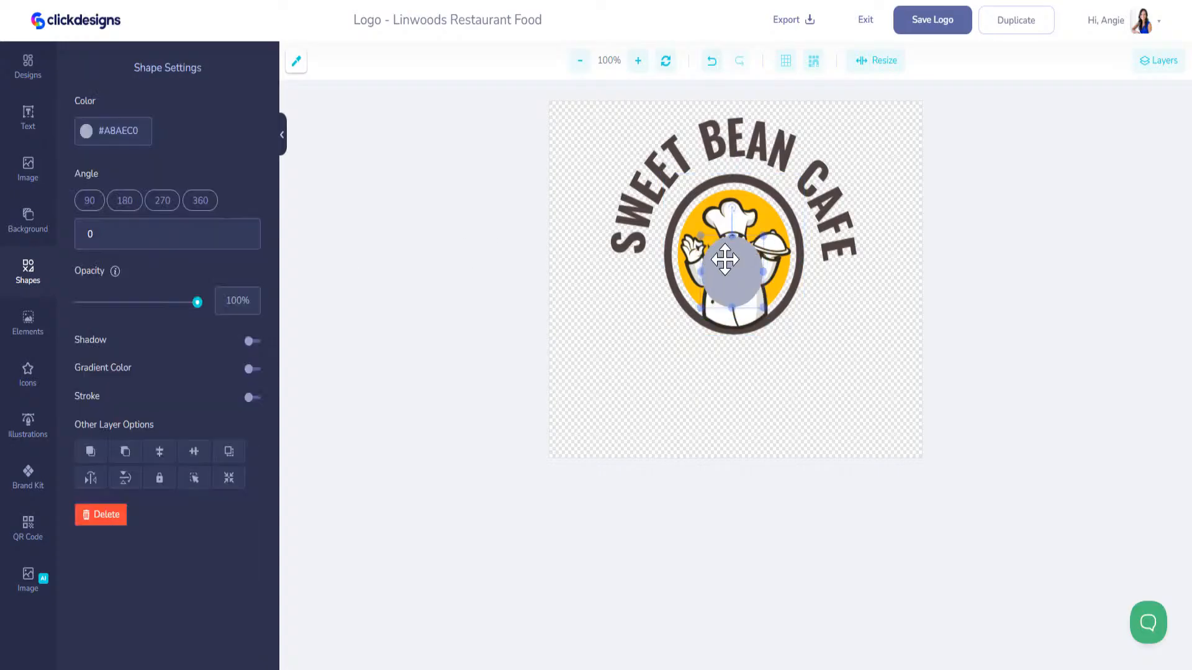
drag(724, 258, 806, 330)
drag(778, 290, 763, 281)
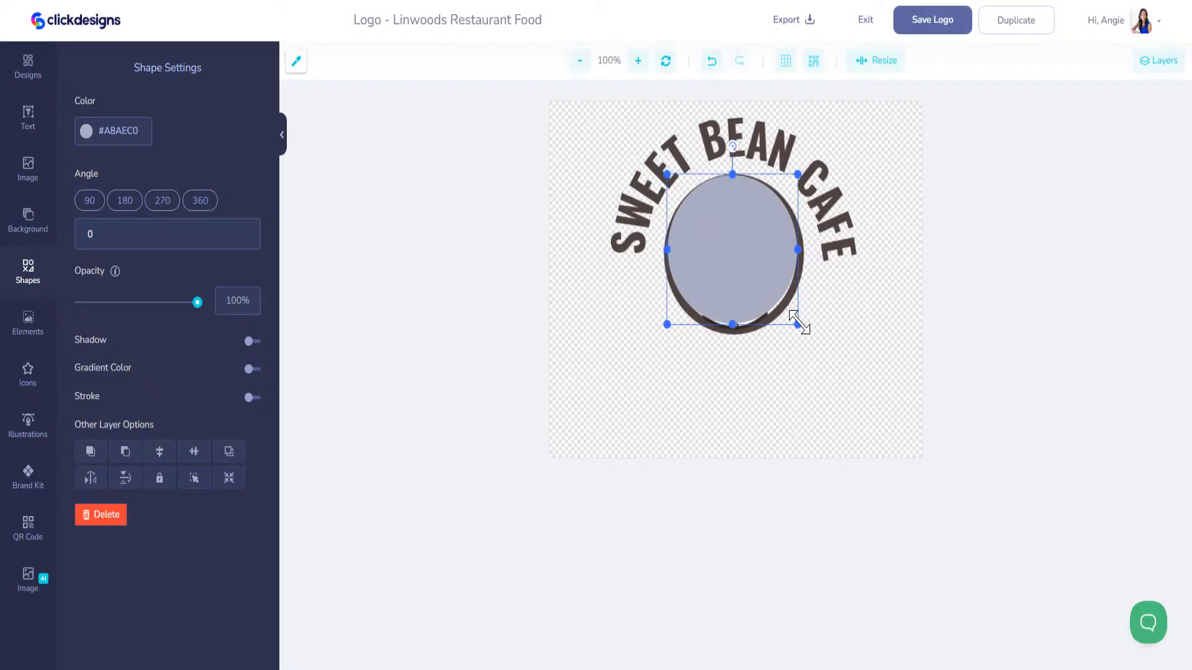
drag(800, 326, 780, 305)
Send the grey circle behind the emblem in Layers and fit a second circle inside the dark ring
click(1161, 60)
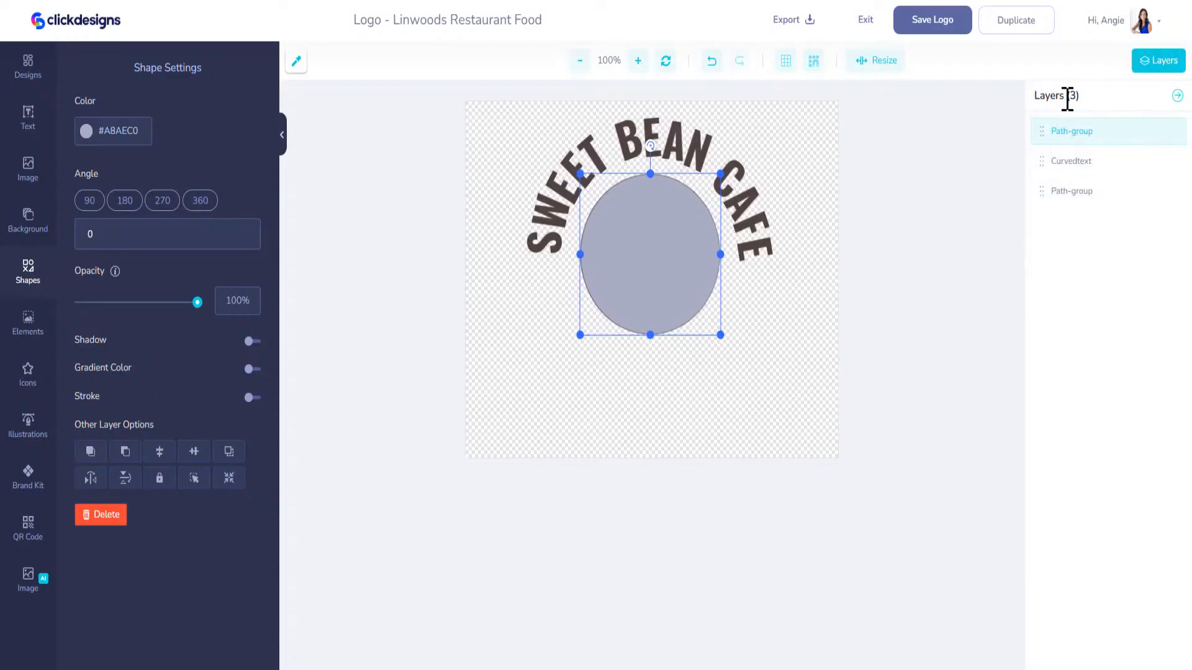
drag(1049, 126, 1047, 193)
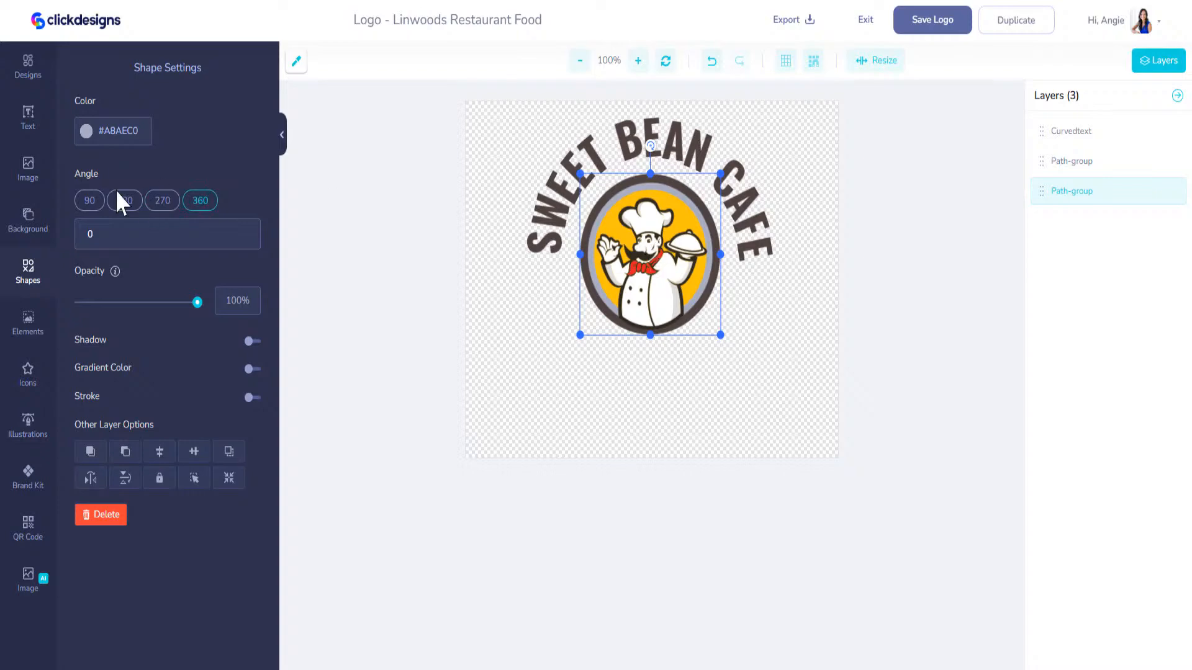
click(28, 277)
click(101, 282)
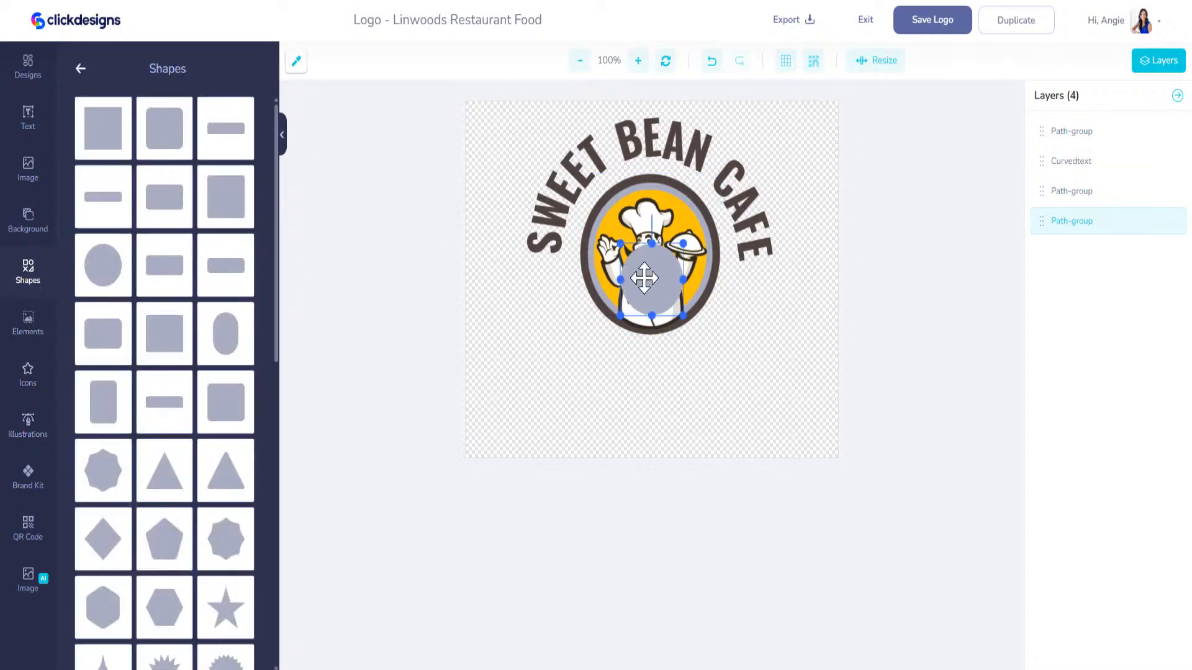
drag(639, 274, 626, 228)
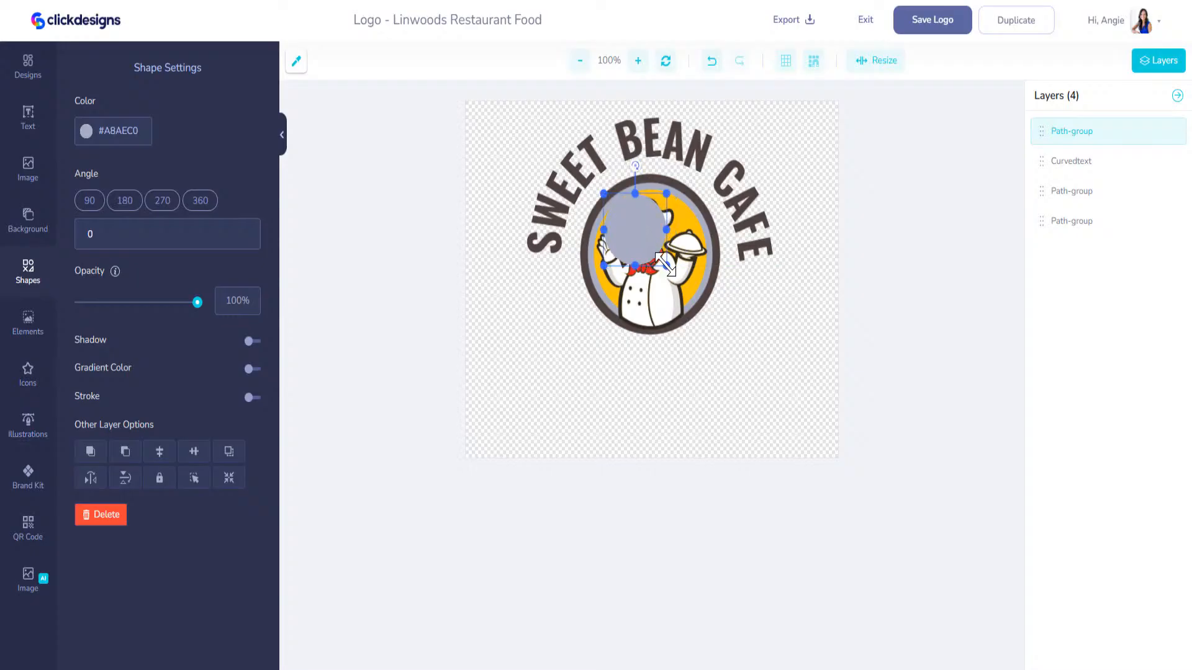
mouse_move(666, 265)
mouse_down()
mouse_move(710, 314)
mouse_move(671, 272)
mouse_up()
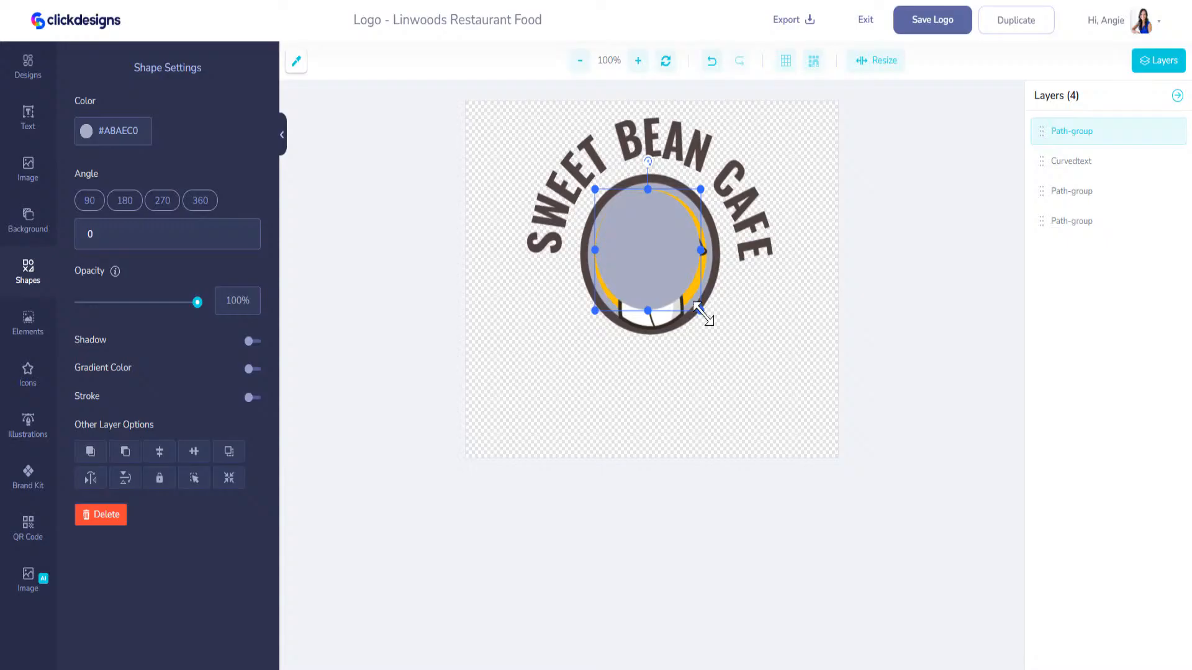
drag(703, 313, 673, 291)
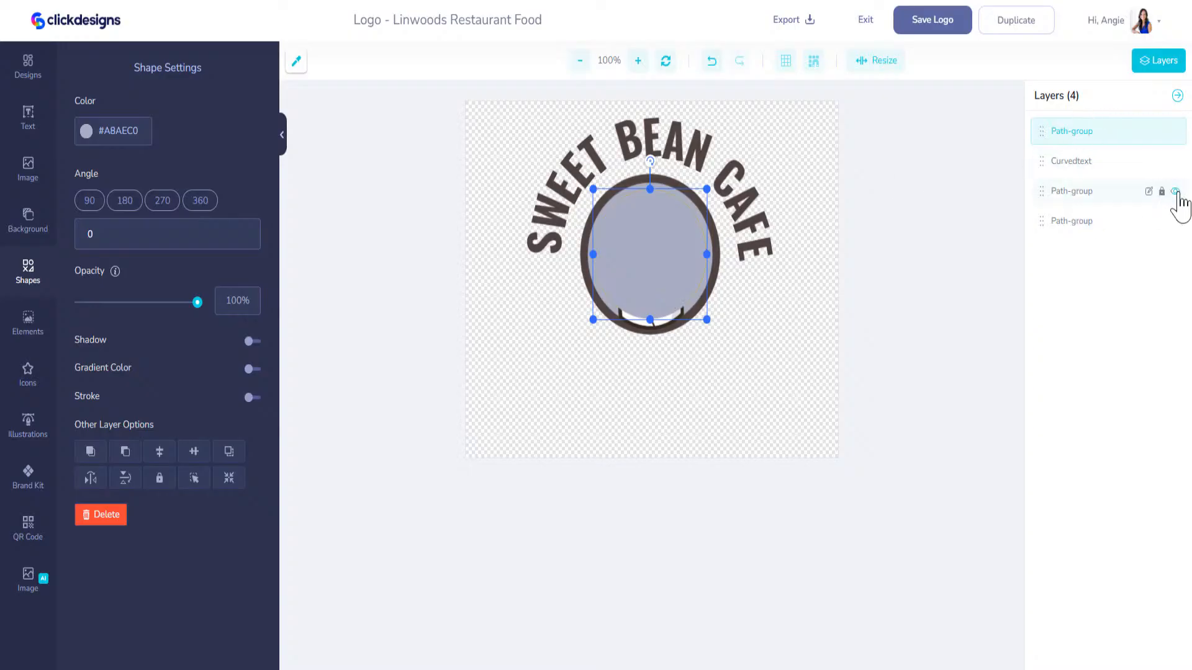
Hide the chef emblem and fill the inner circle with brand-kit cyan #12D6DF
click(1176, 191)
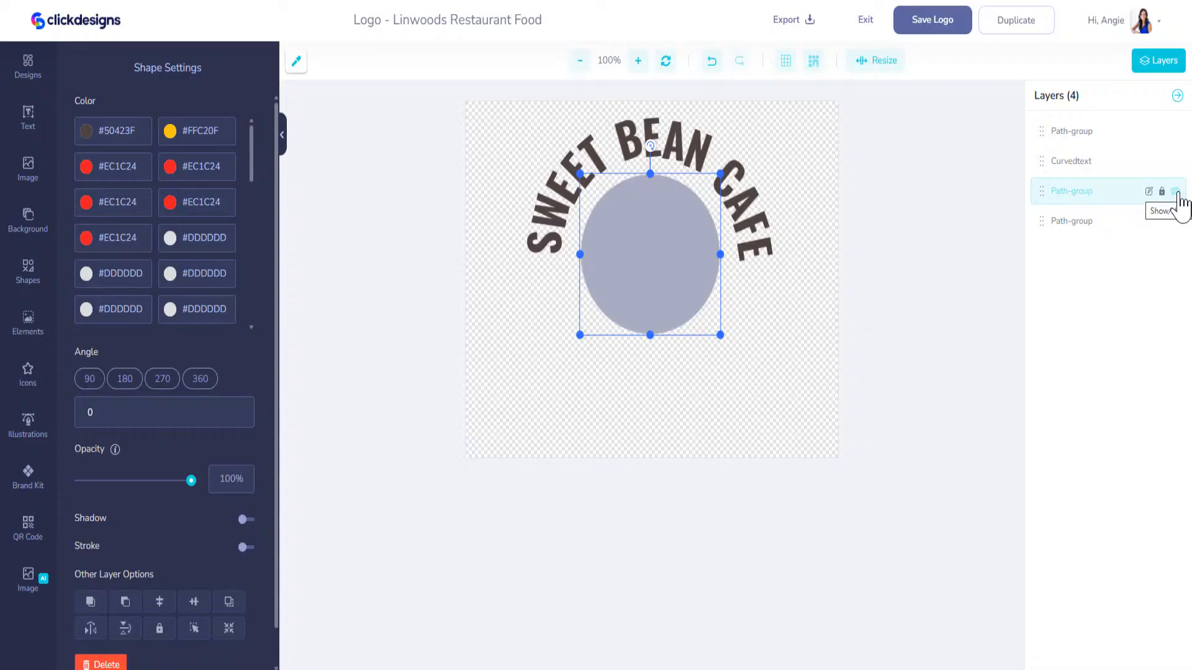
click(1076, 140)
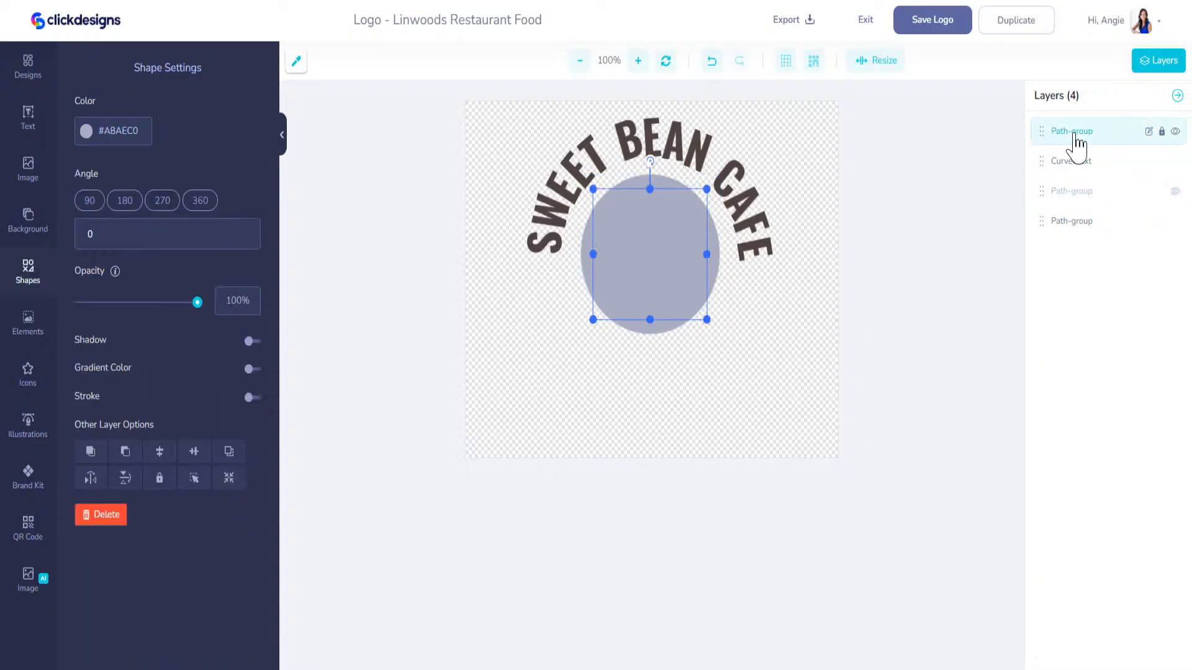
click(86, 131)
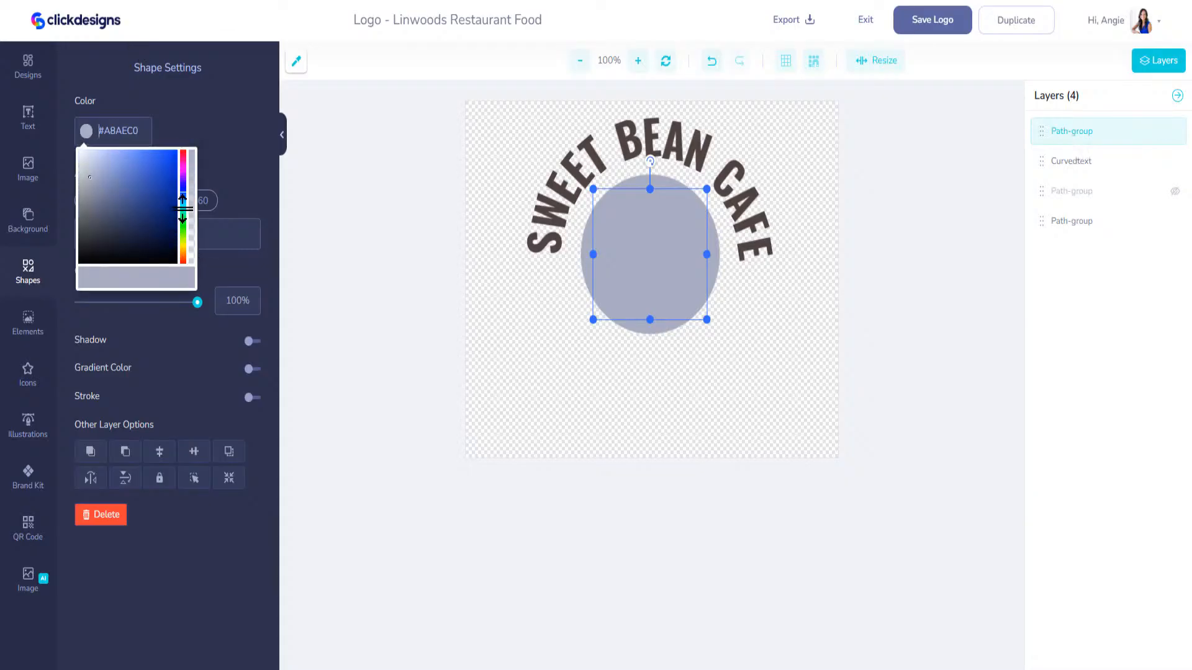
click(182, 205)
drag(171, 164, 178, 149)
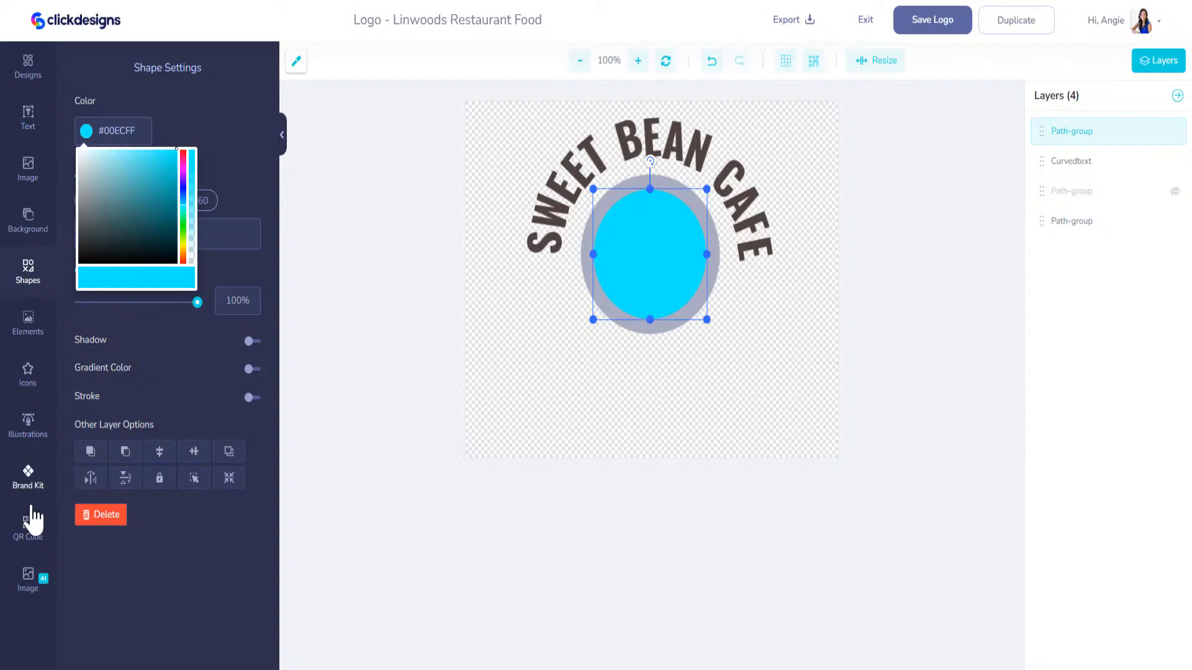
click(28, 478)
click(168, 111)
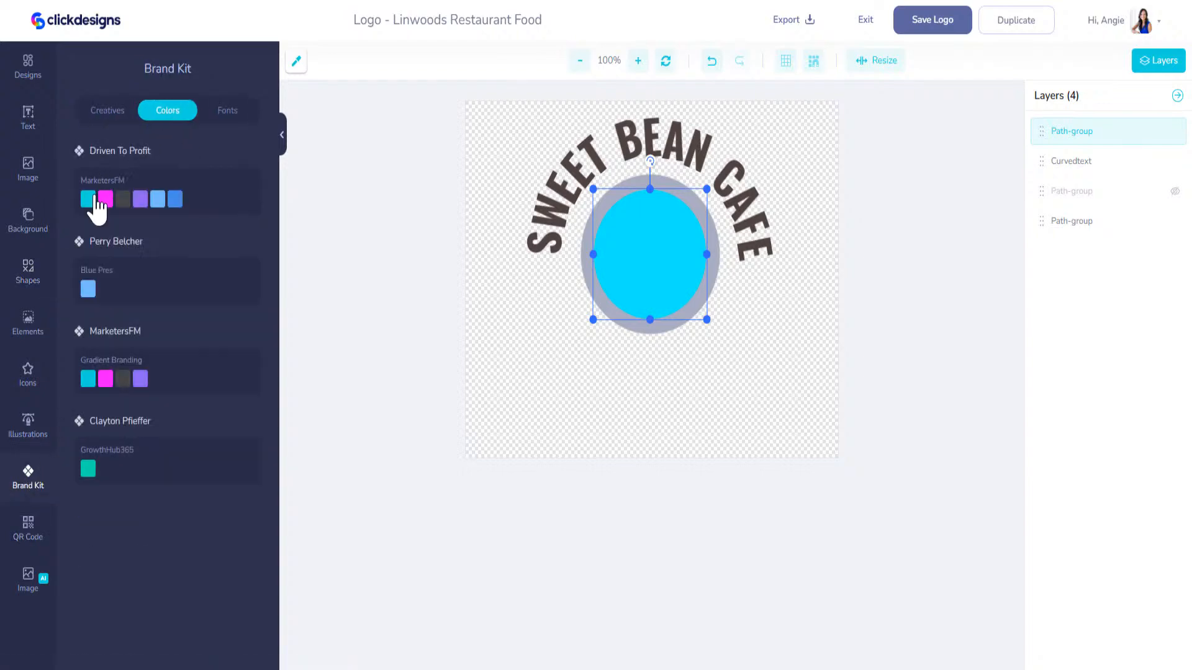
click(92, 199)
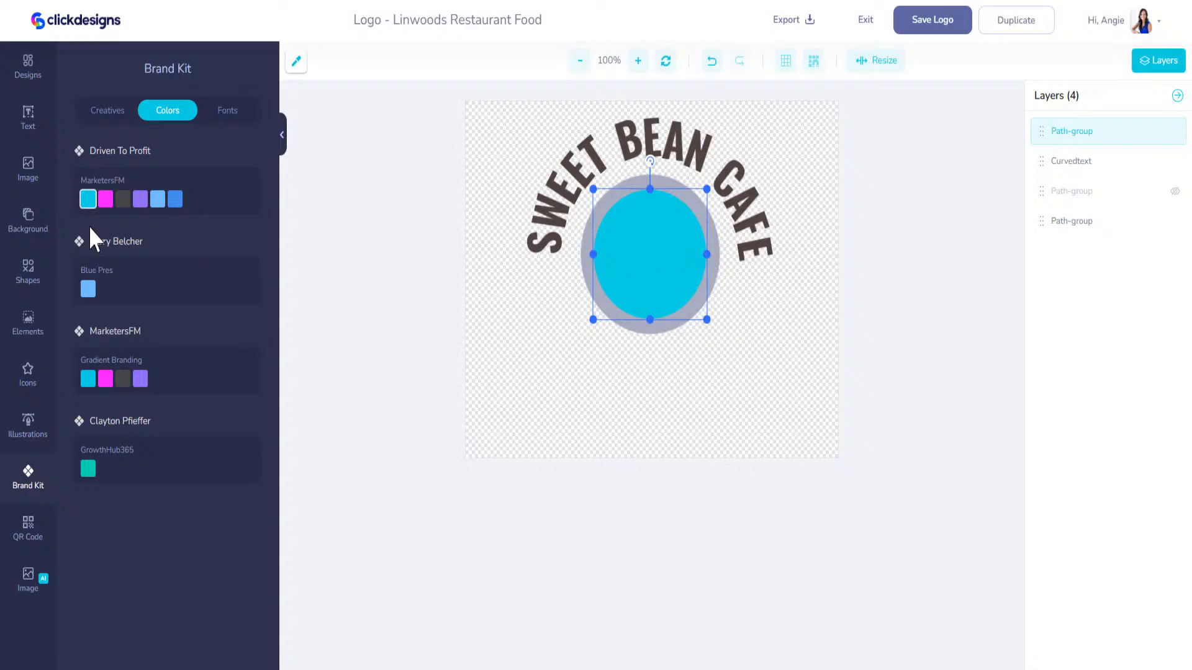
click(657, 267)
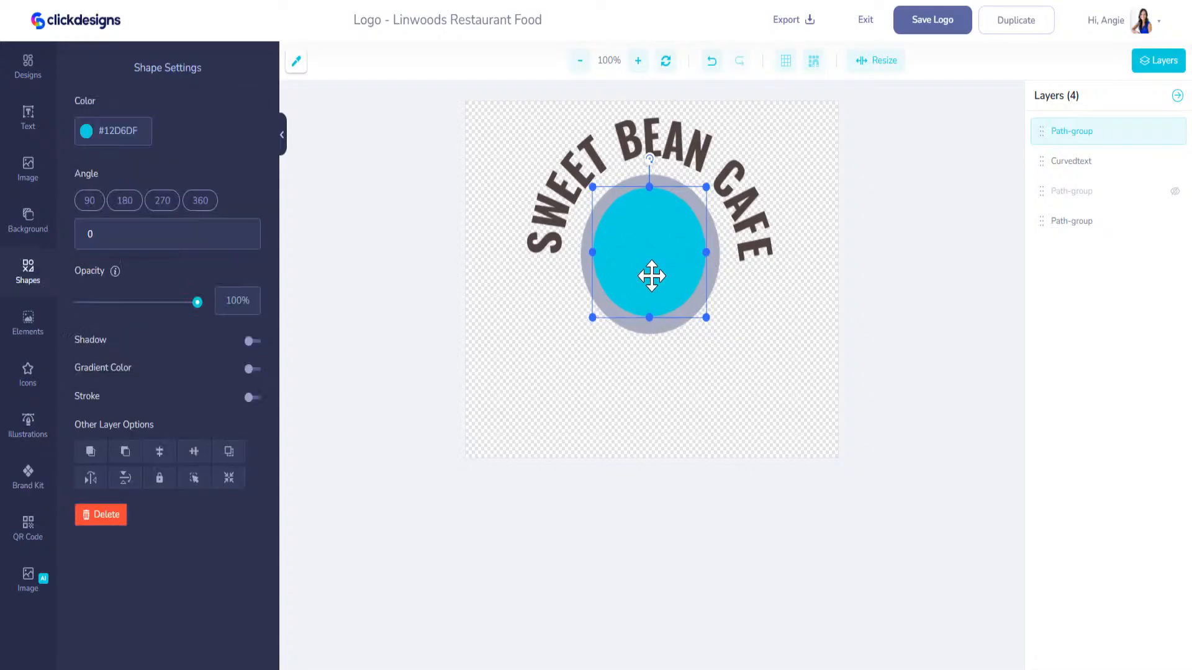
Turn the outer circle white and give it an outline
click(648, 327)
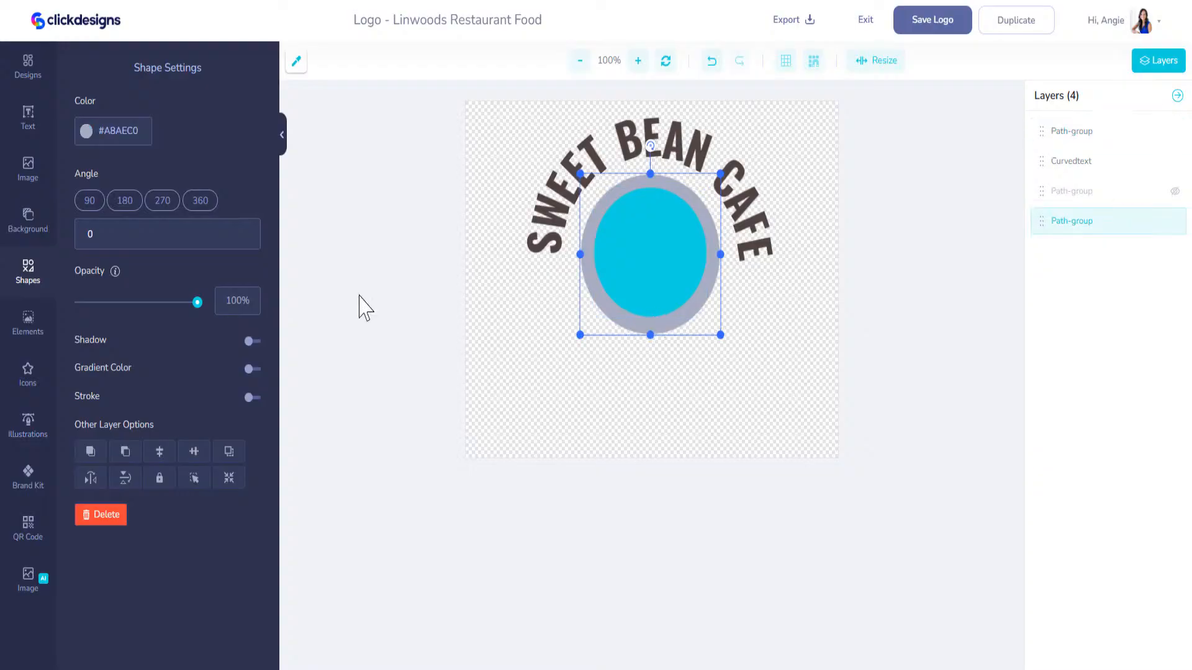
click(91, 134)
drag(85, 180, 80, 127)
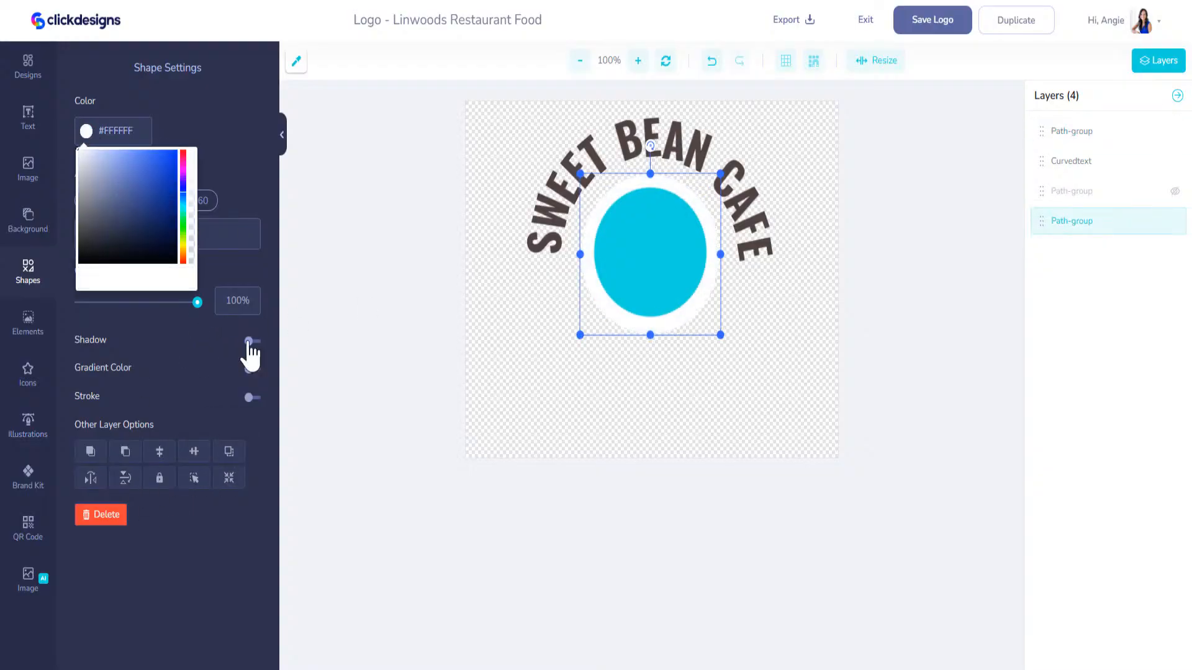
click(252, 397)
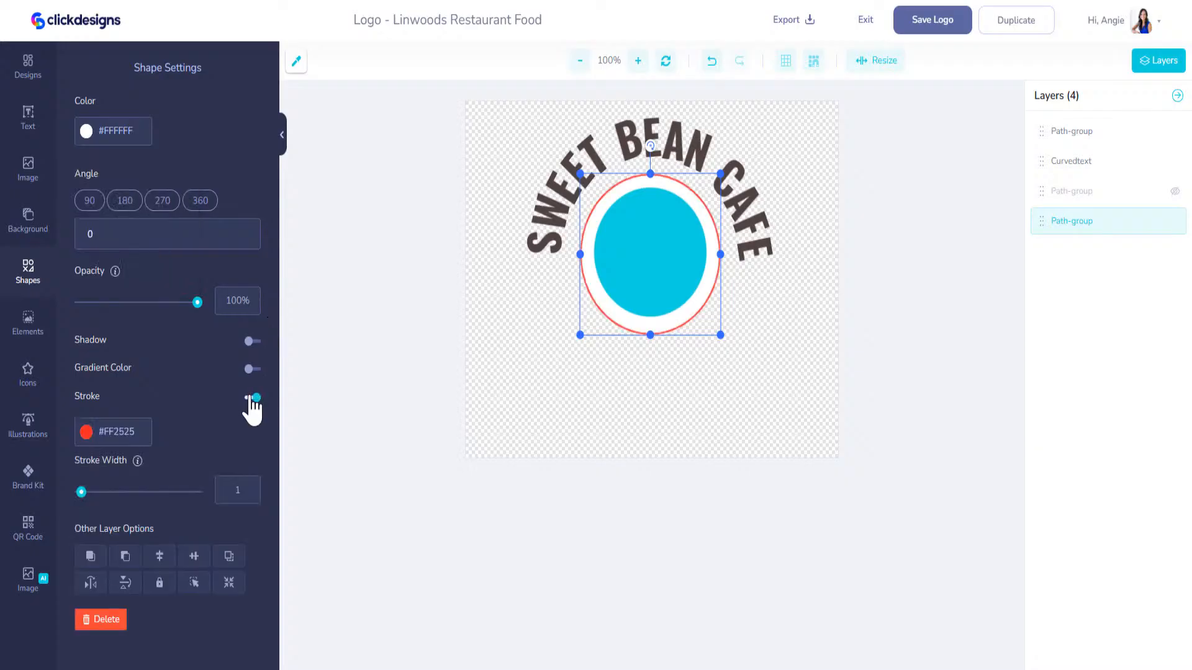
Try darker fill shades on the outer circle, settling on dark grey
click(87, 131)
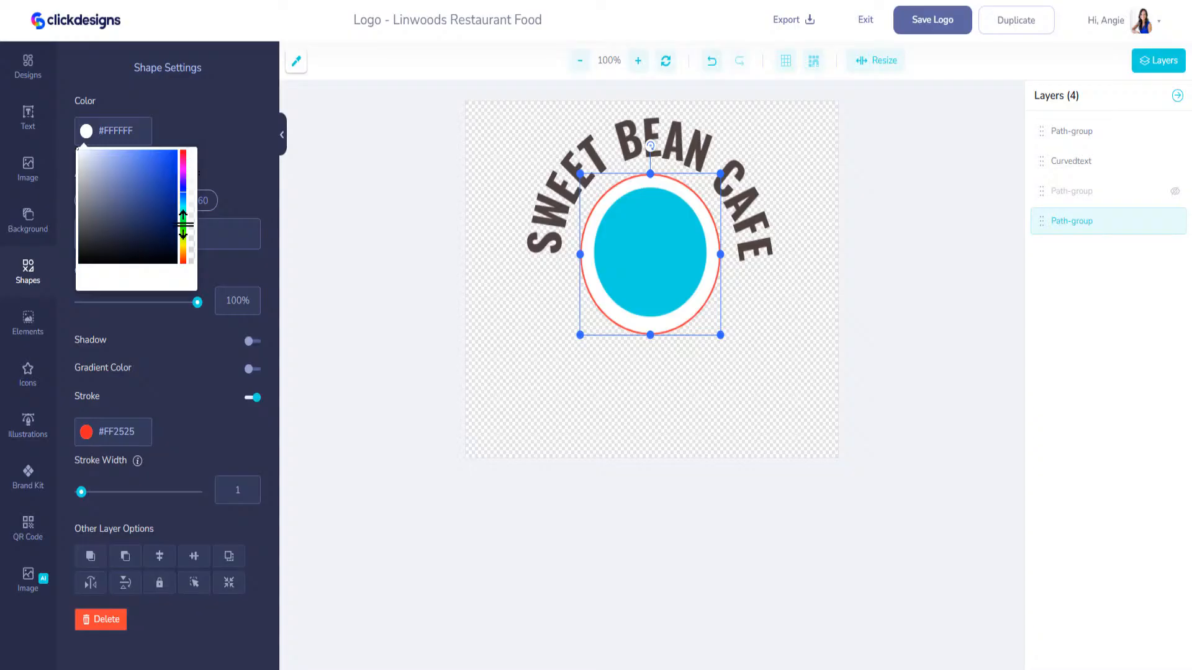
click(170, 240)
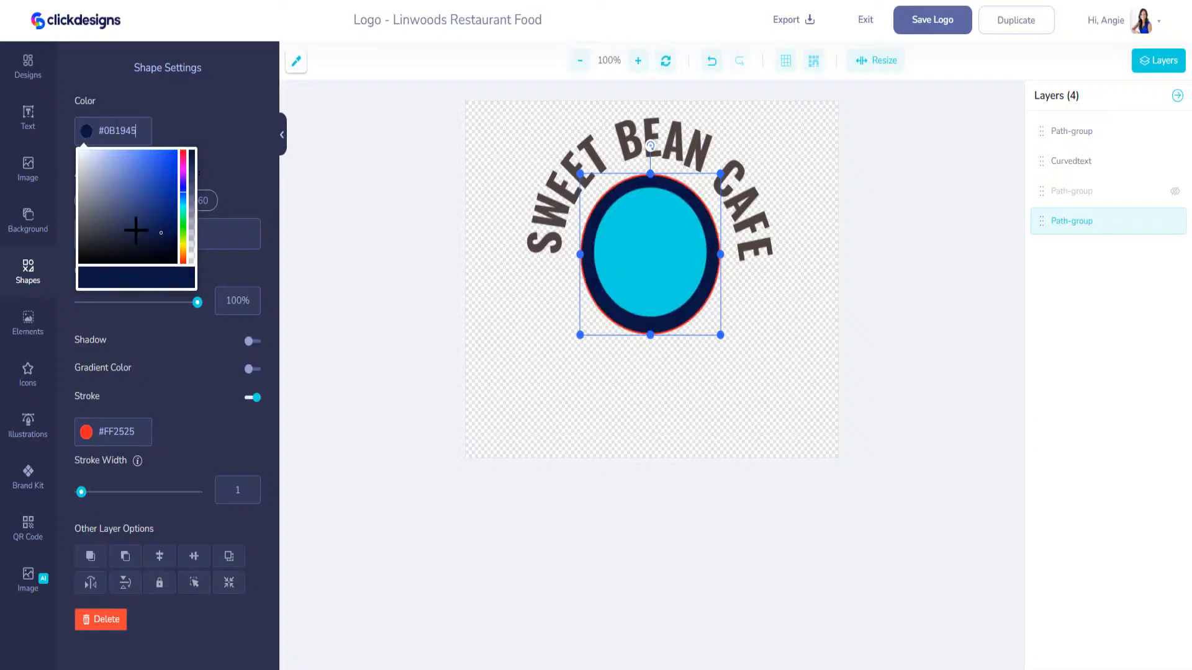
click(111, 234)
drag(184, 190, 180, 242)
click(92, 249)
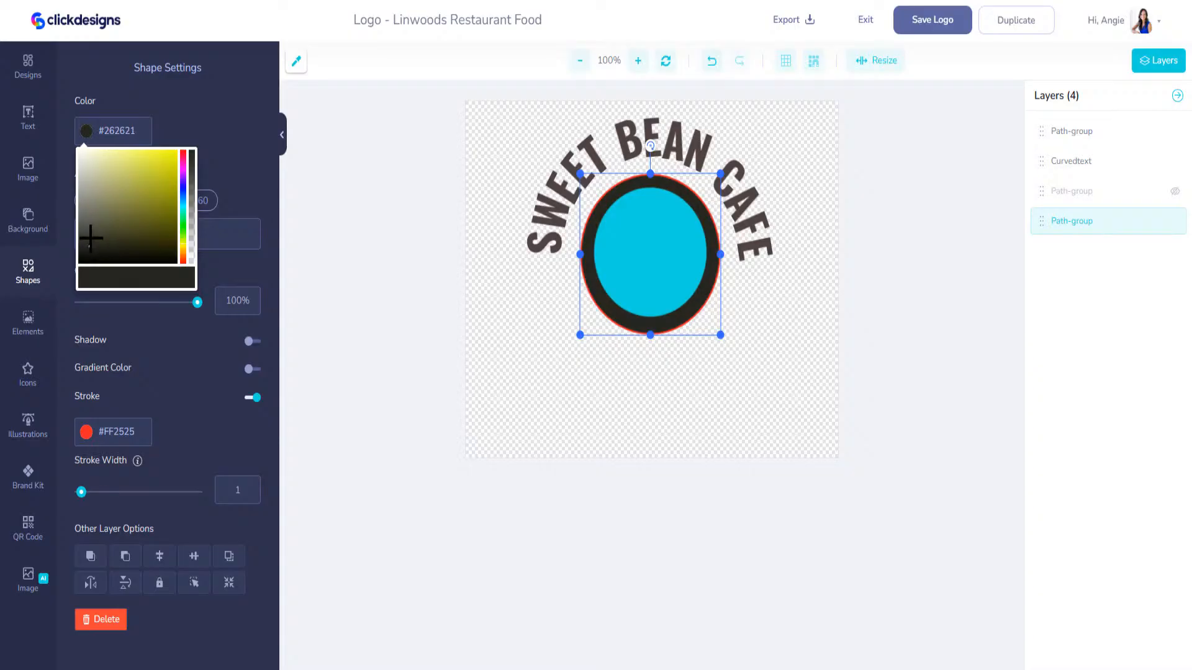
click(90, 238)
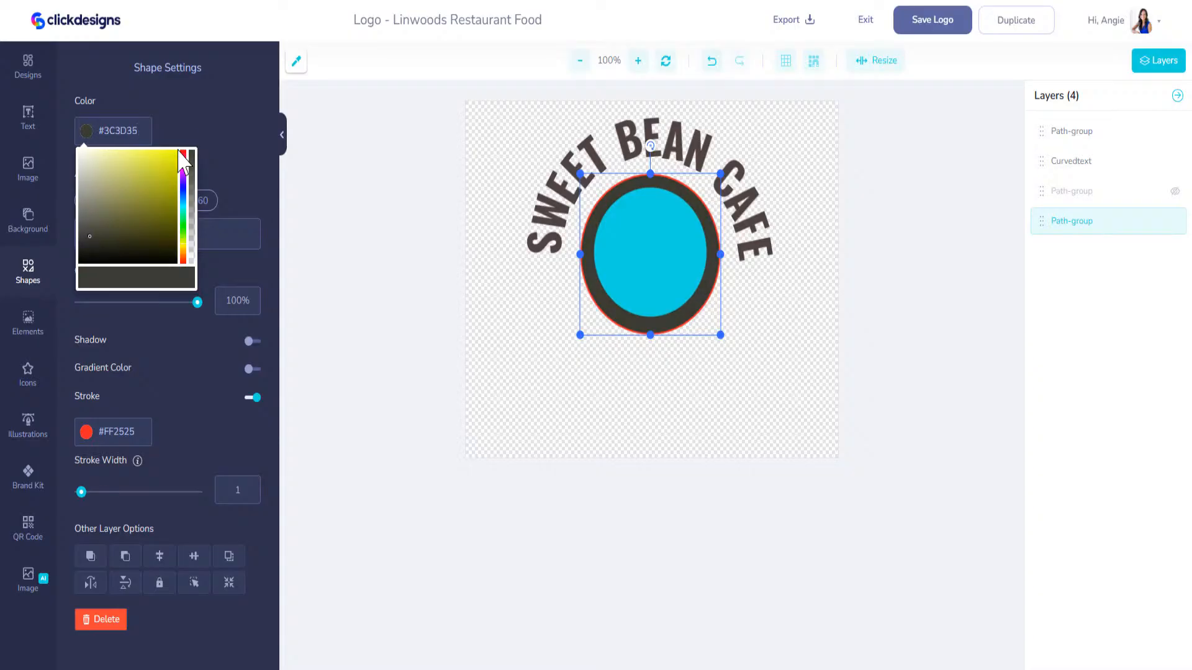
click(185, 127)
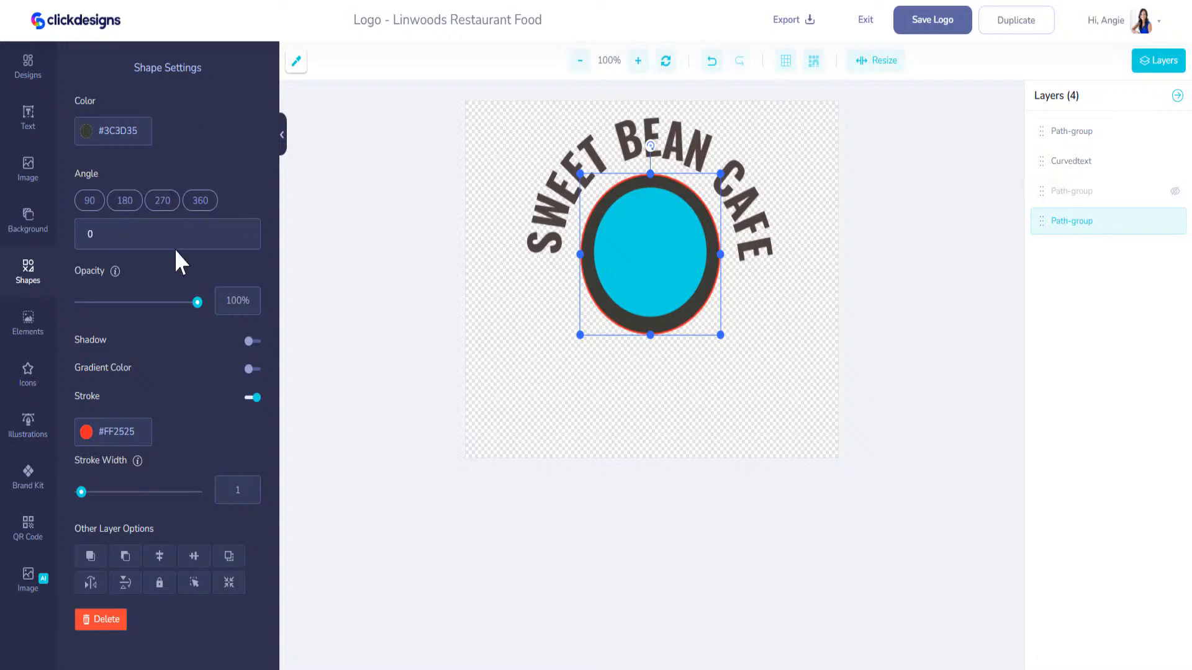
Enter #4B2E2E as the ring's fill colour code
click(146, 138)
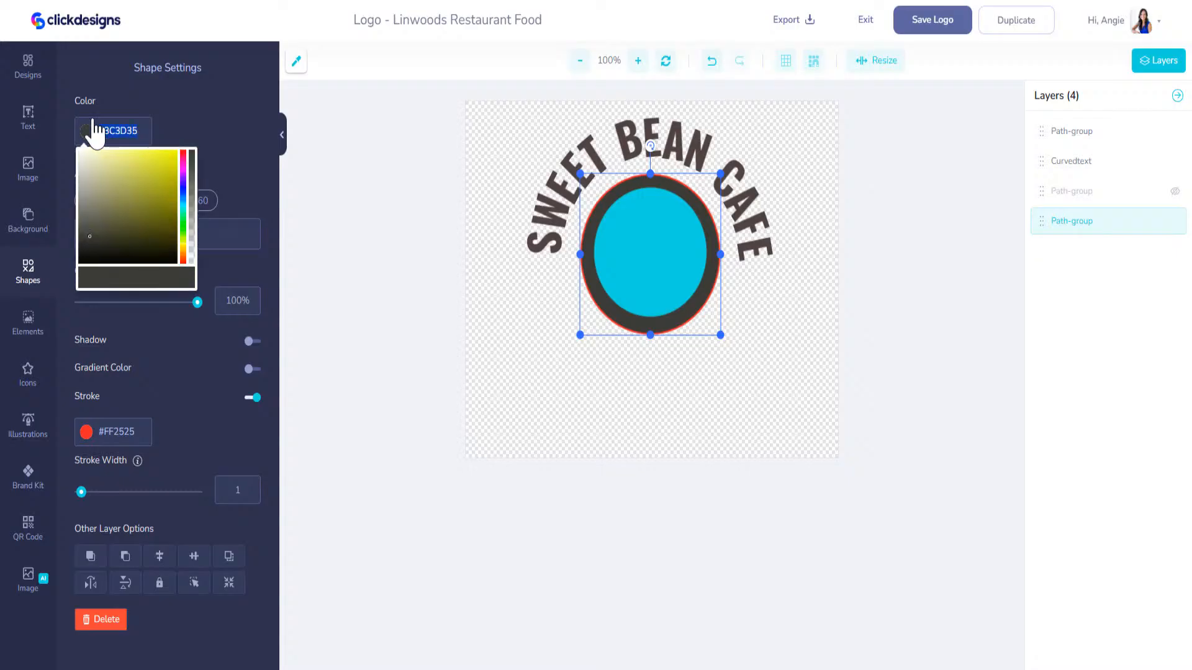
key(BackSpace)
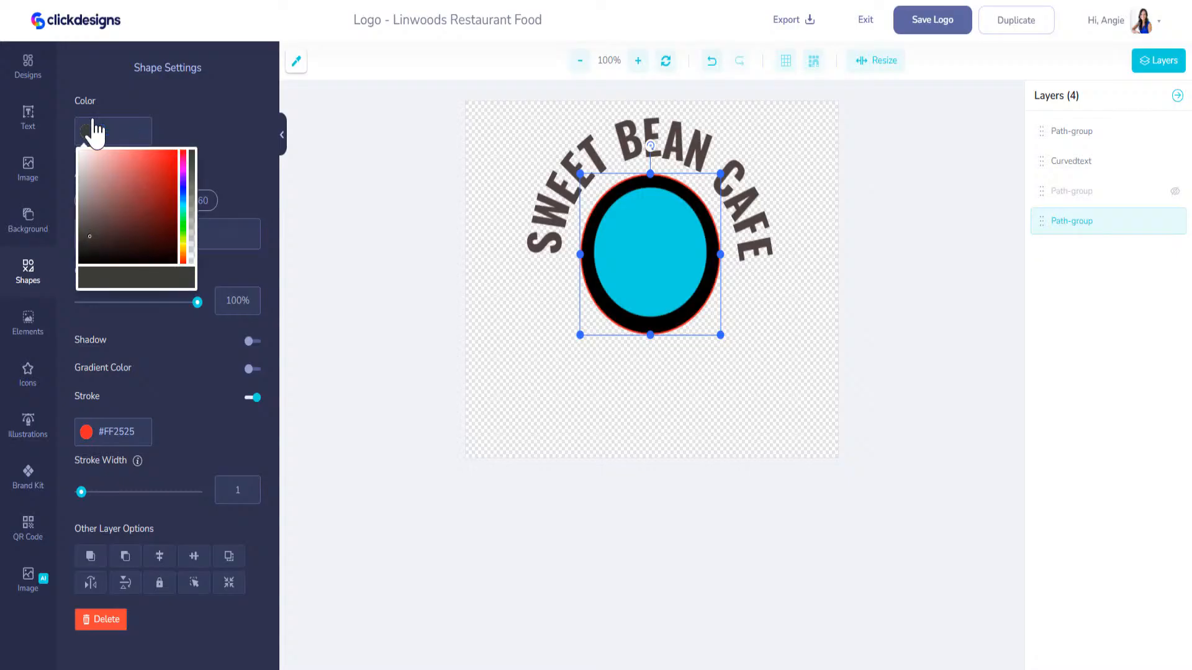
click(102, 127)
drag(104, 129, 121, 137)
text(4B2E)
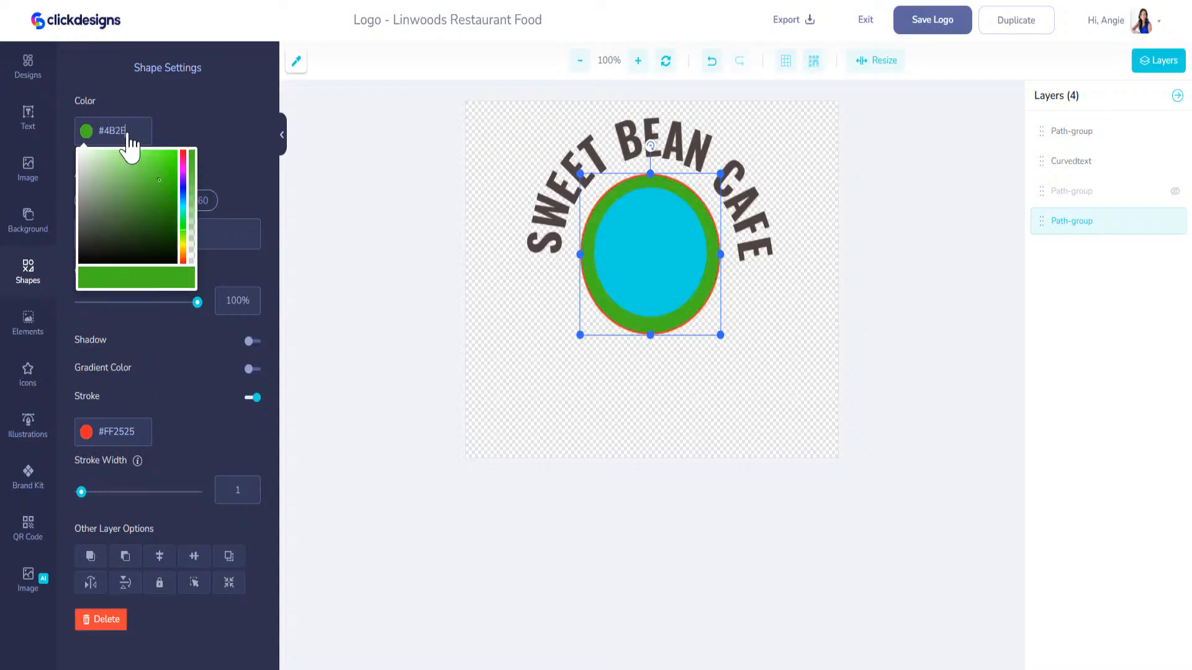
text(2E)
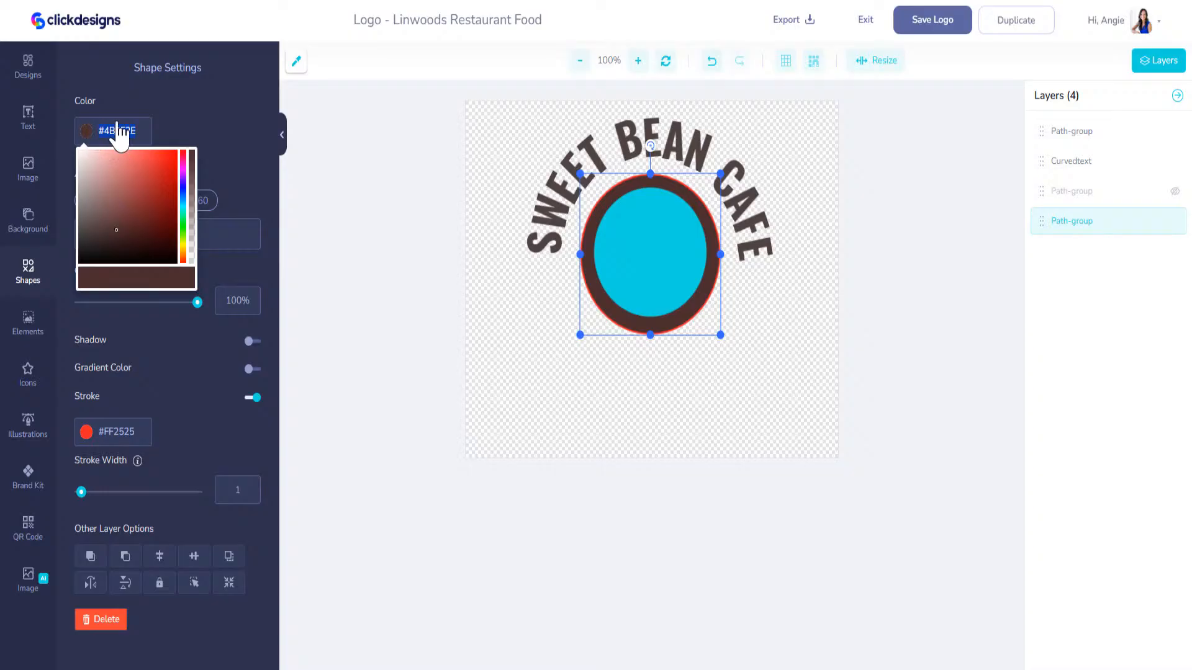
click(187, 126)
click(86, 131)
Make the ring white with a #4B2E2E outline of width 5
click(80, 151)
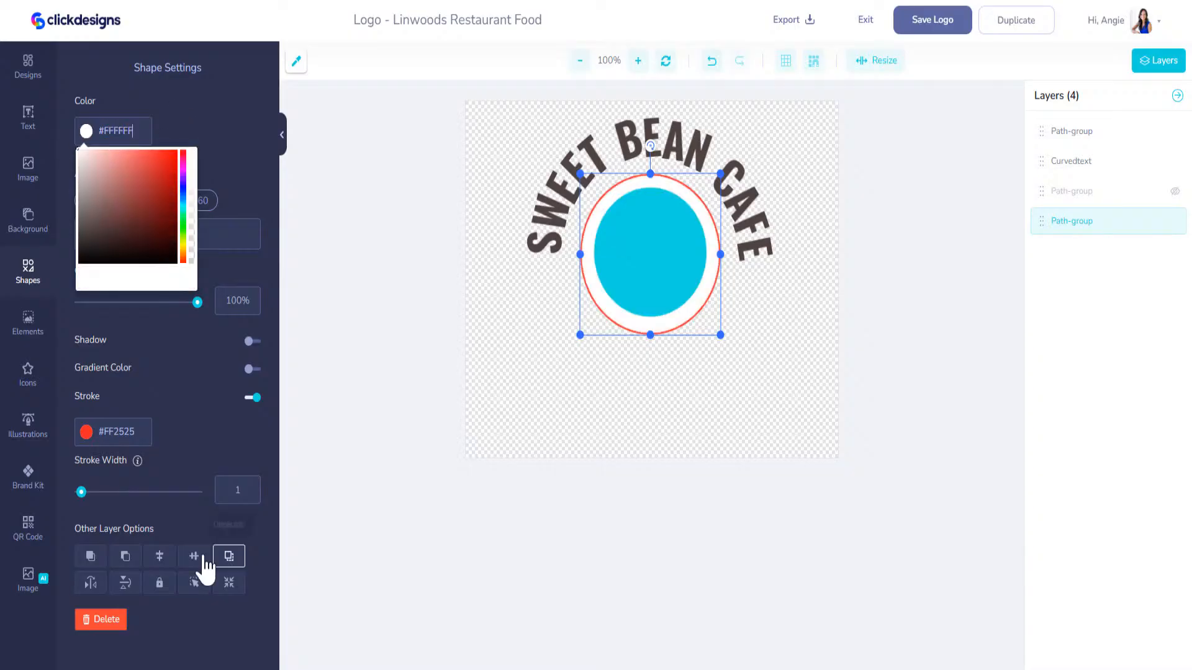
click(94, 435)
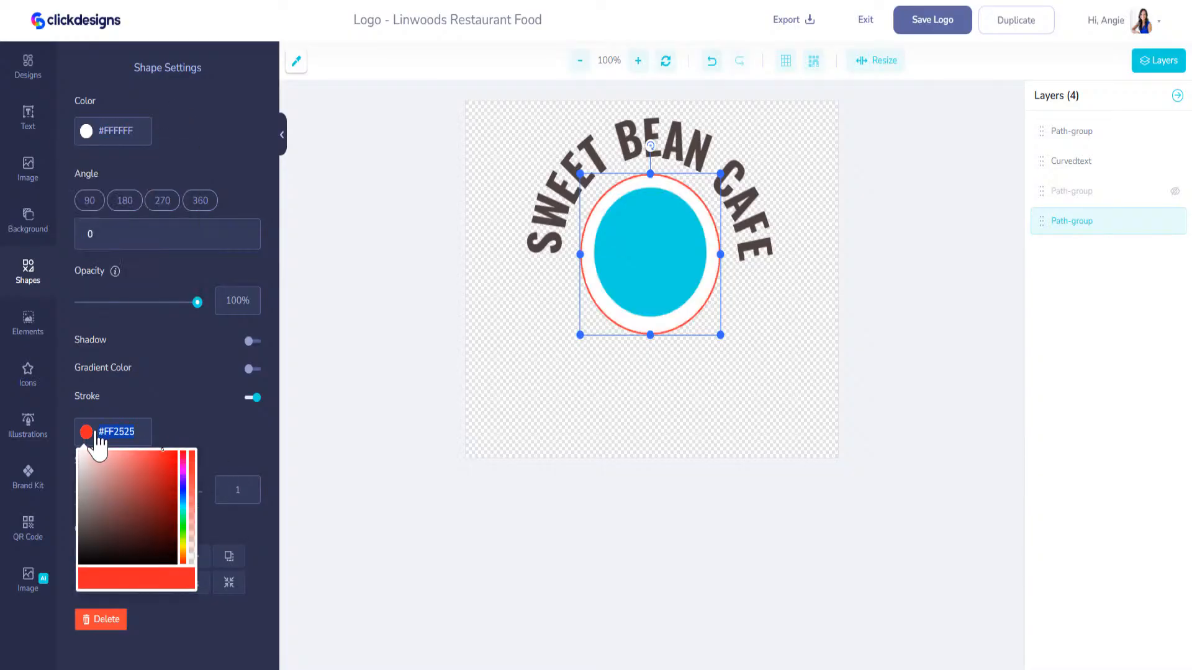
text(#4B2E2E)
click(208, 425)
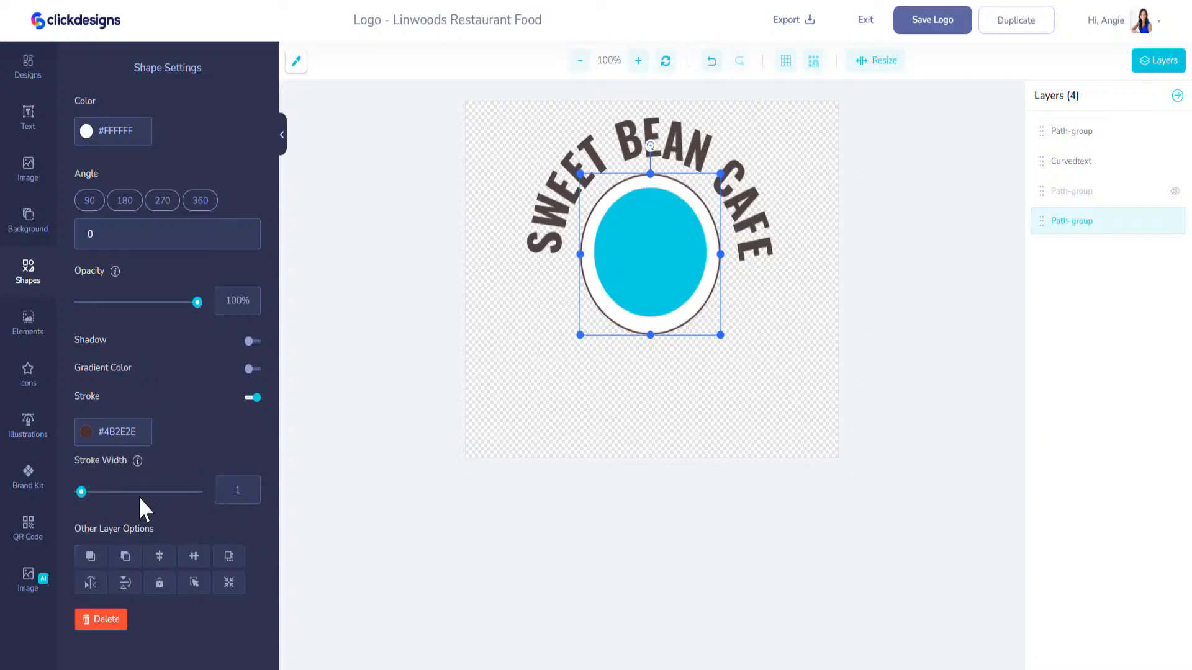
drag(82, 493, 90, 493)
Give the inner blue circle a #4B2E2E outline of width 0.8
click(629, 255)
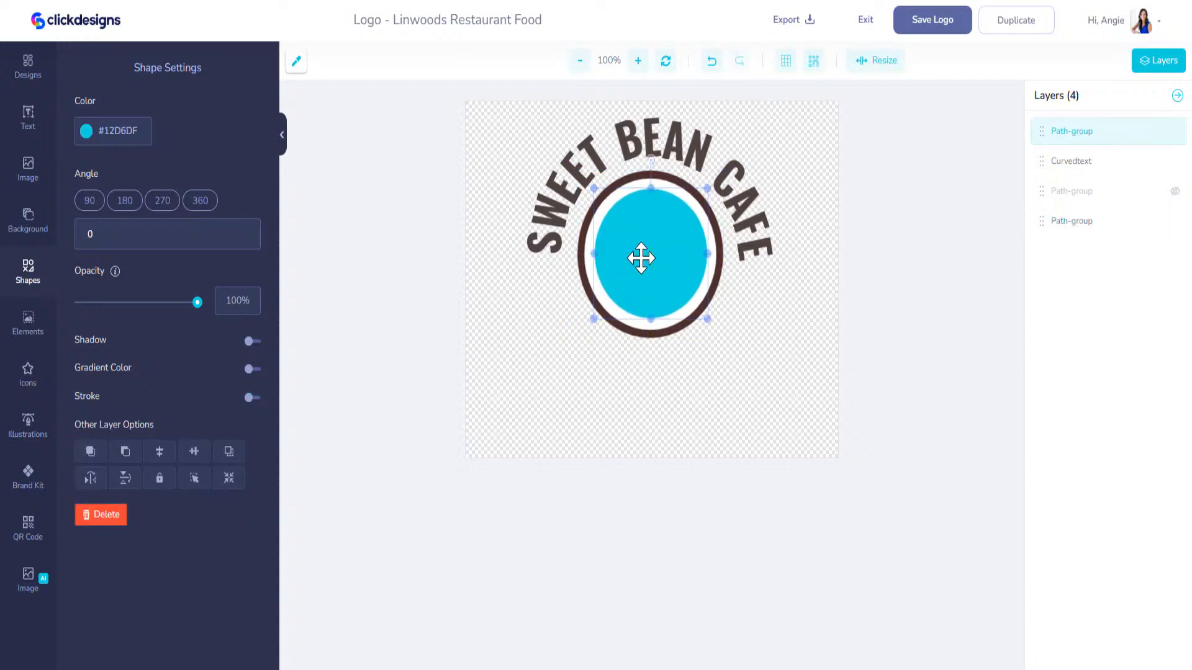
drag(641, 257, 640, 258)
click(250, 398)
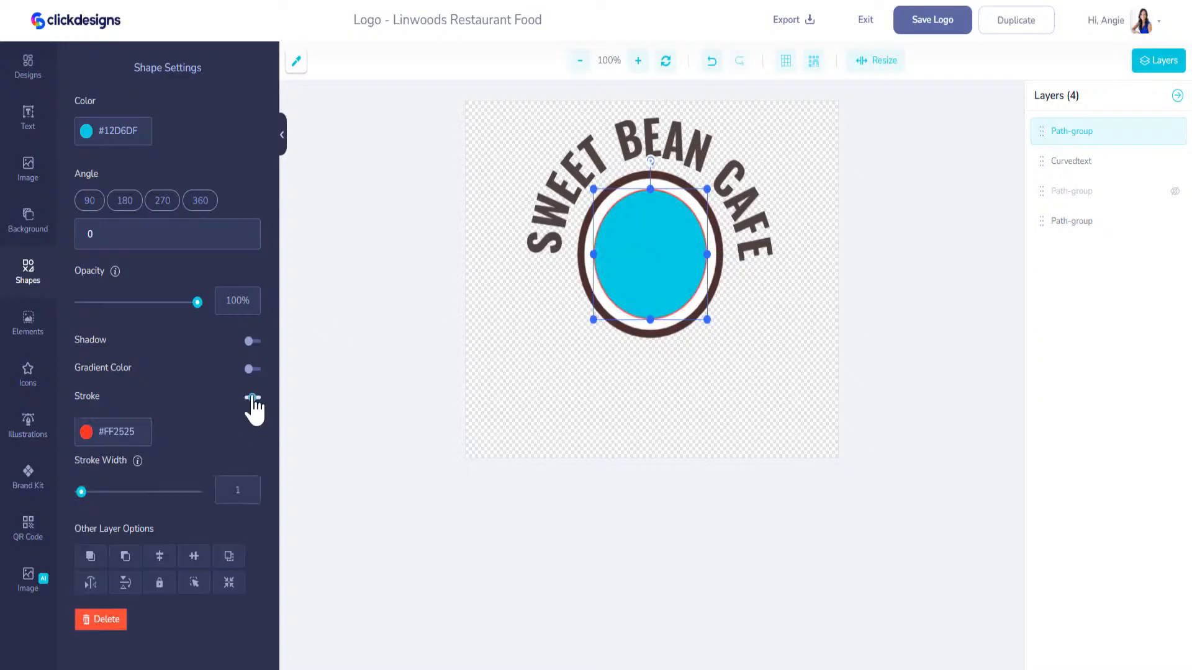
click(127, 434)
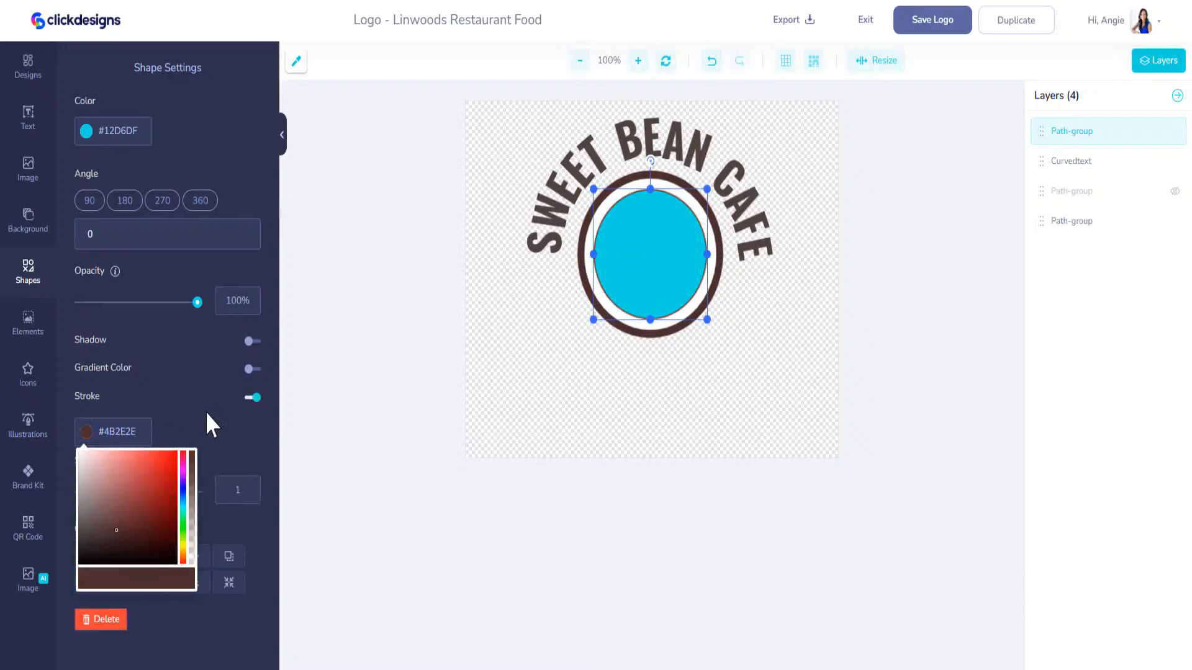
click(231, 472)
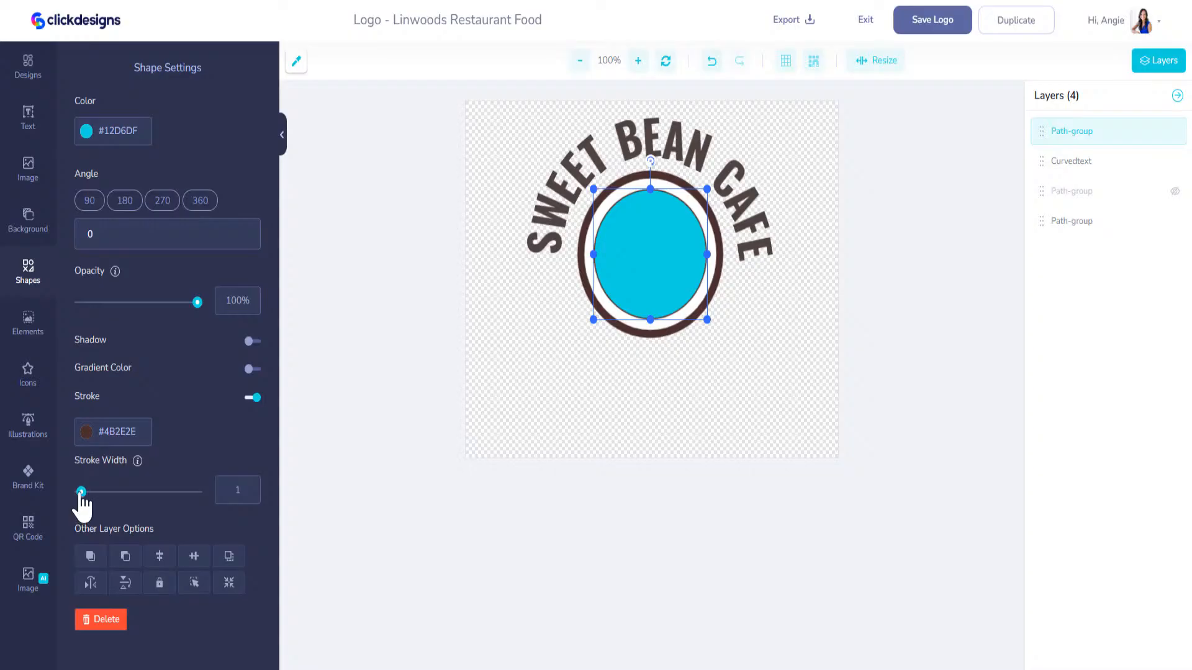
drag(81, 494, 84, 495)
Search the elements library for 'cof' to find coffee graphics
click(589, 419)
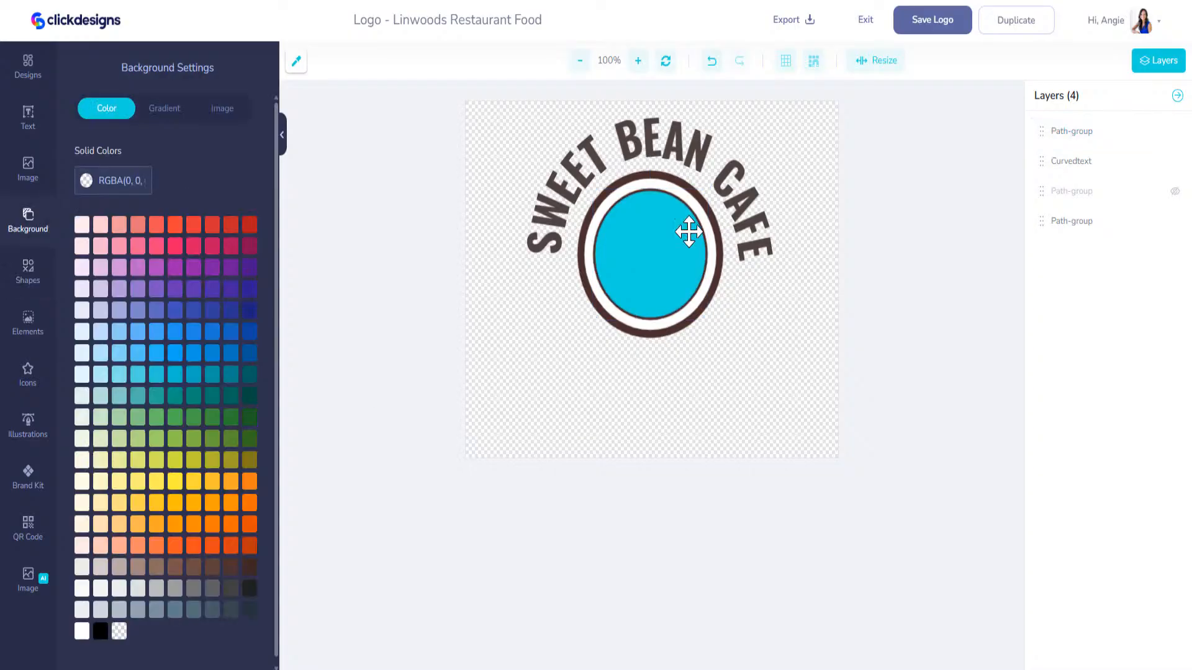
click(691, 150)
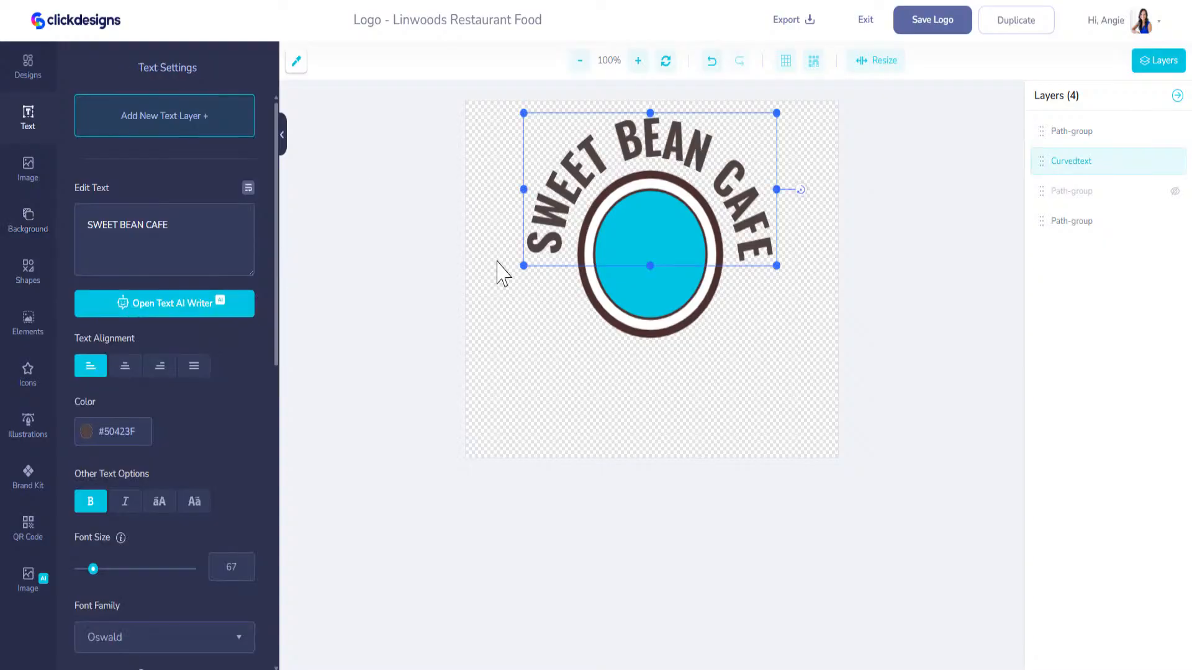
click(26, 324)
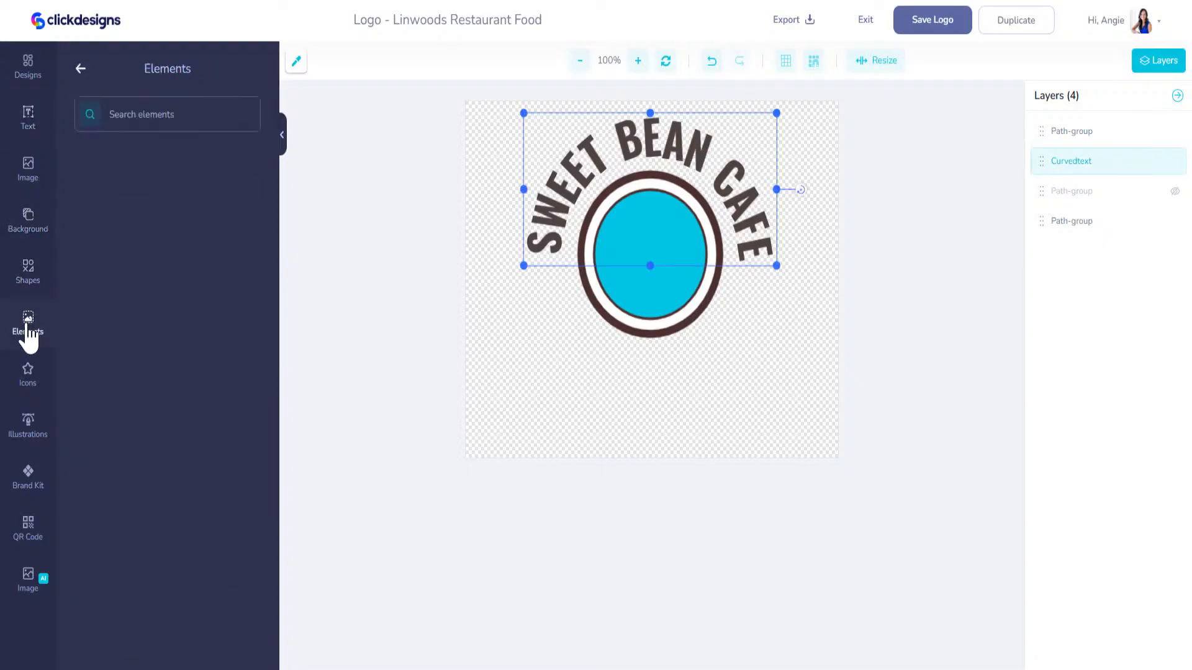
click(173, 116)
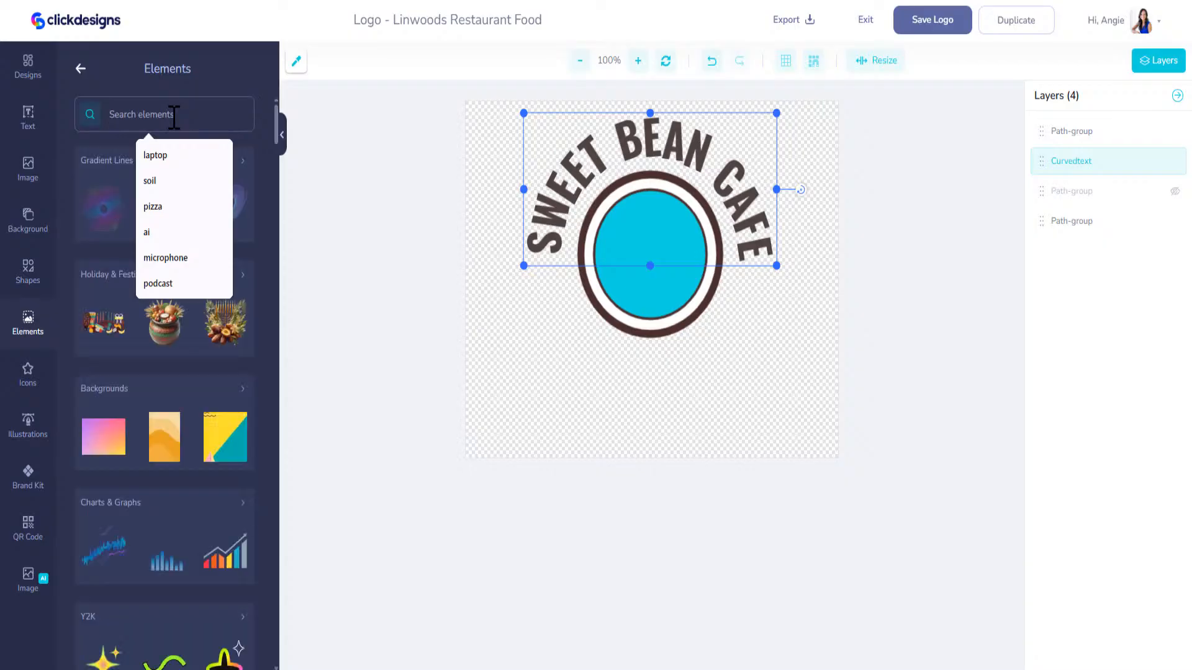
text(coffee)
key(Return)
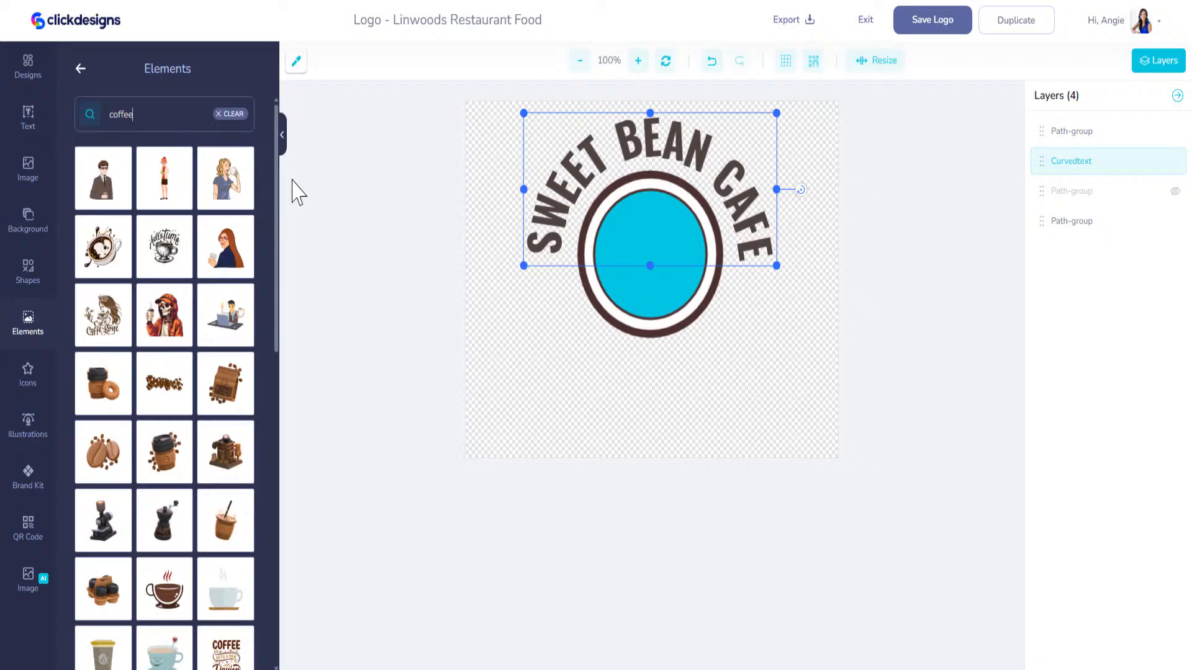
Add the coffee-beans image, shrink it and centre it in the upper blue circle
click(118, 473)
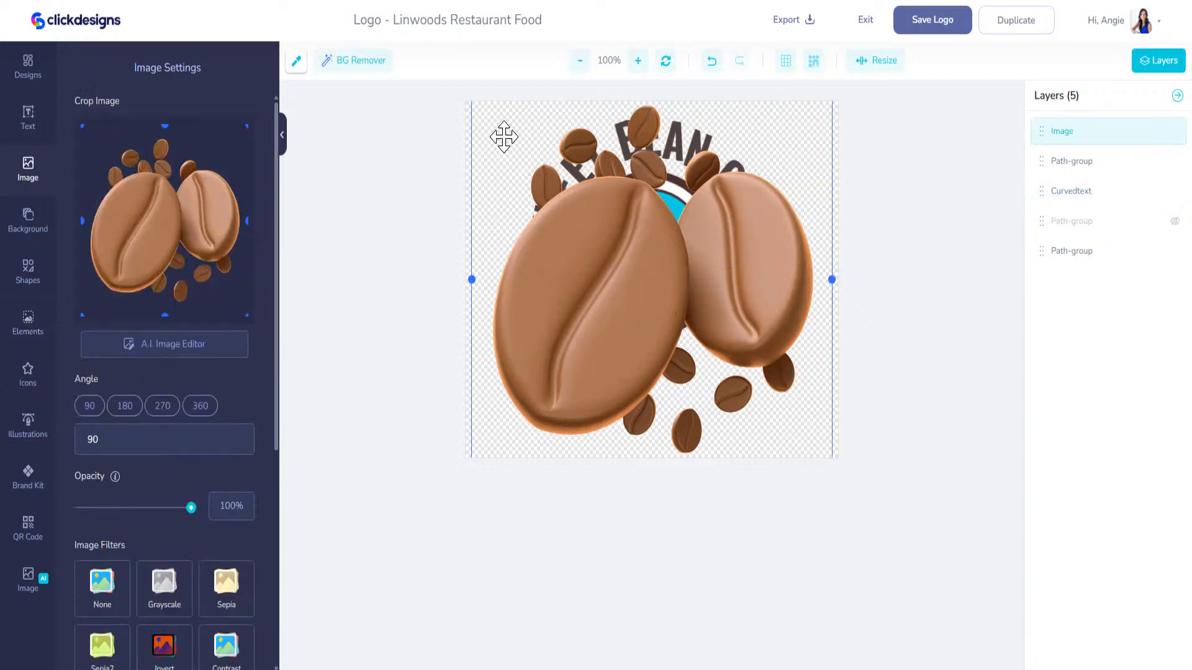
drag(775, 388, 771, 468)
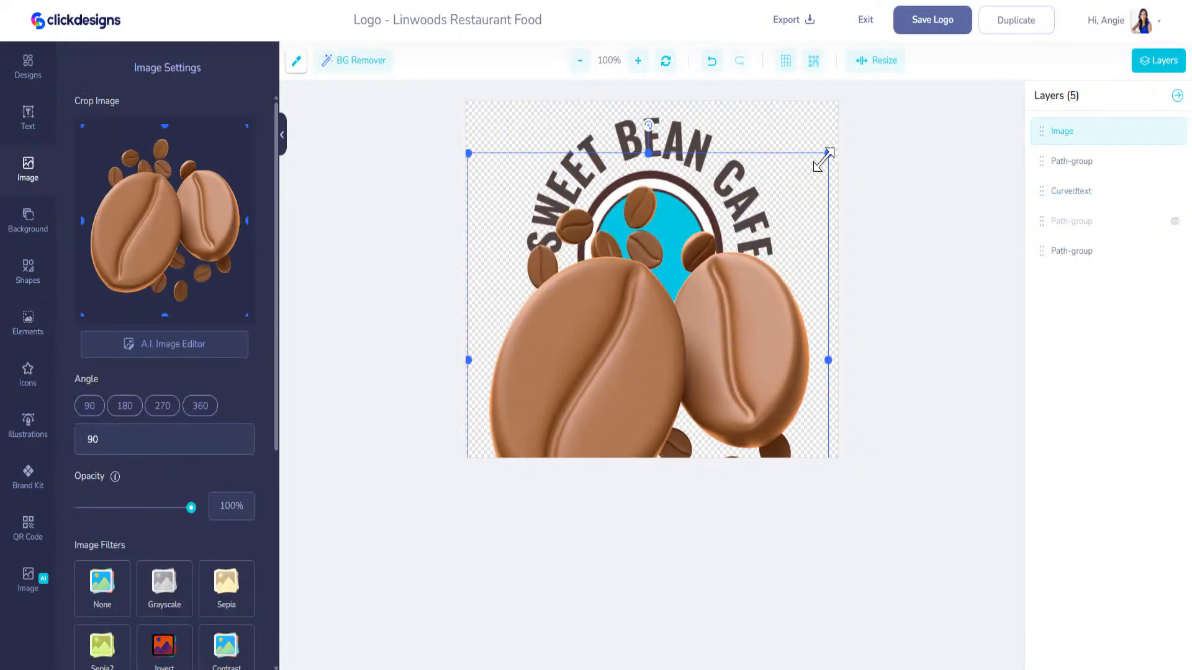
drag(828, 153, 596, 417)
drag(540, 447, 650, 217)
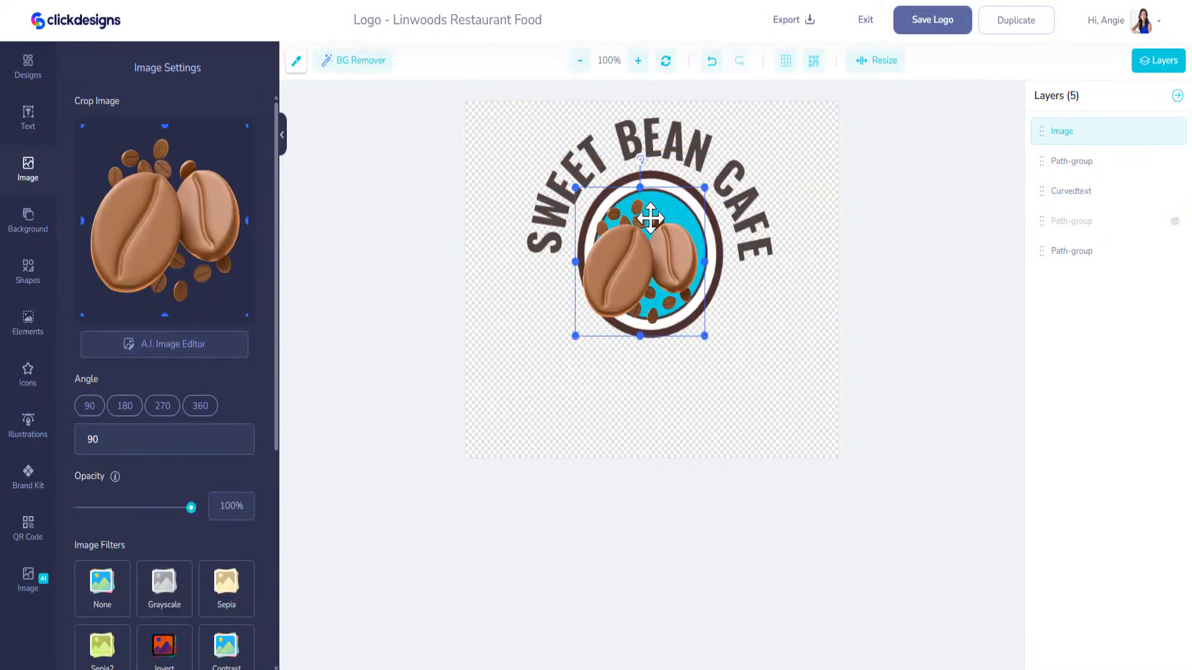
drag(705, 189, 650, 243)
drag(613, 313, 655, 227)
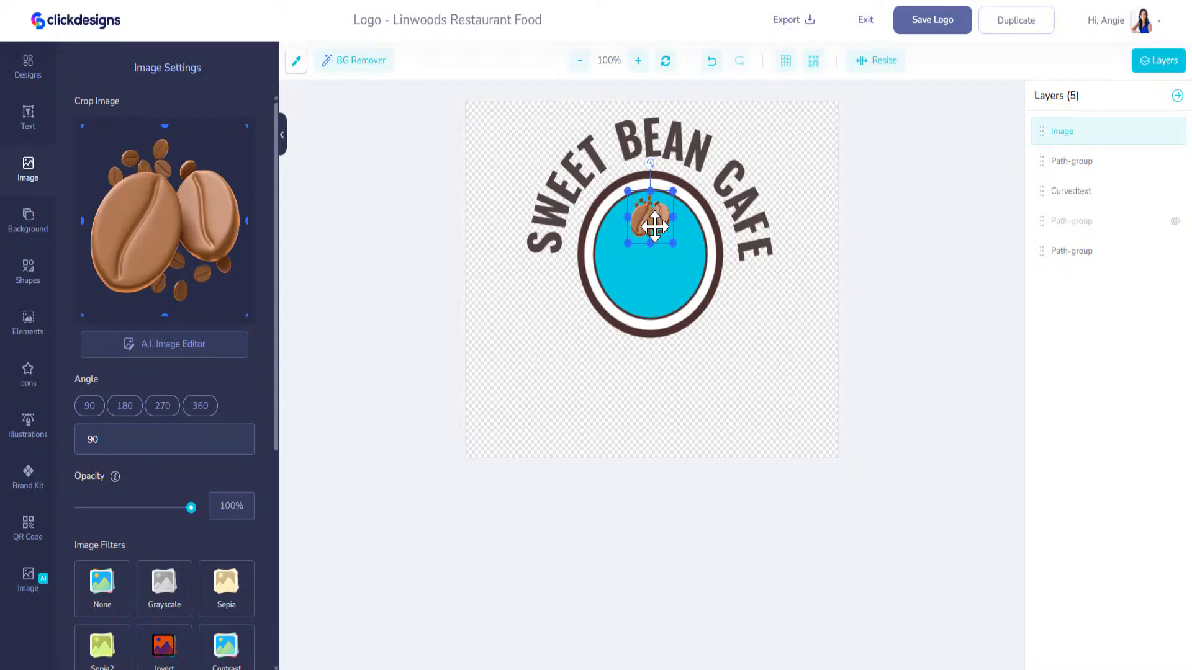
click(28, 332)
Add the brown paper coffee cup from Elements and enlarge it to fill the blue circle
scroll(164, 444, down, 8)
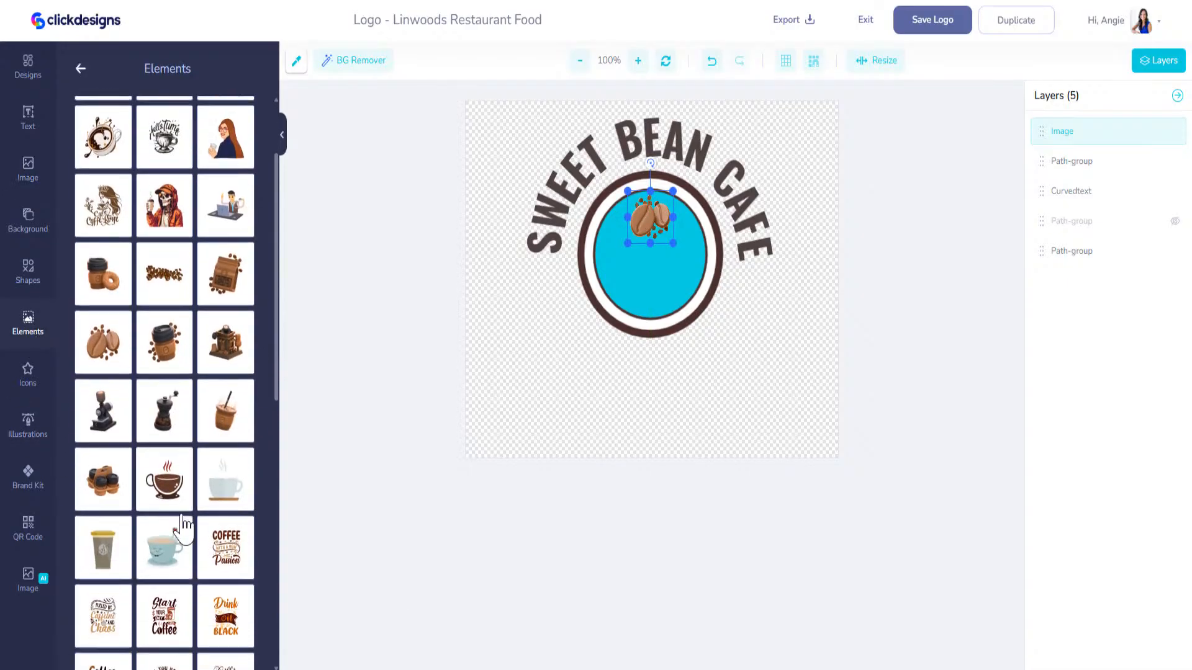
scroll(163, 446, down, 3)
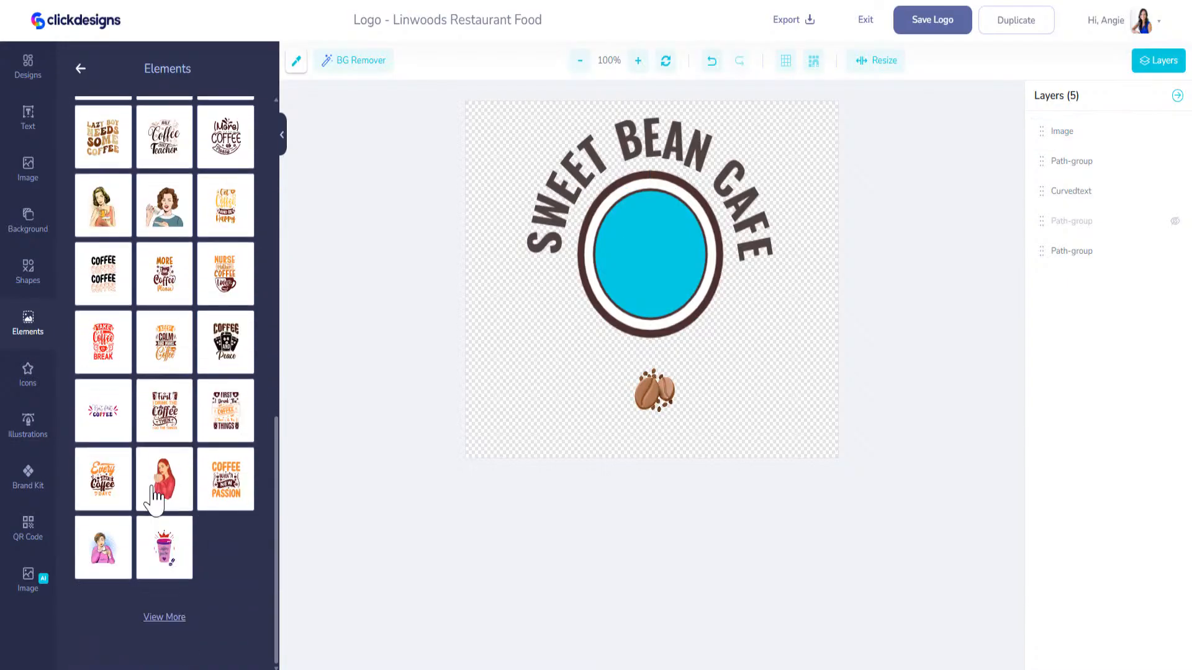
click(164, 617)
scroll(208, 404, down, 5)
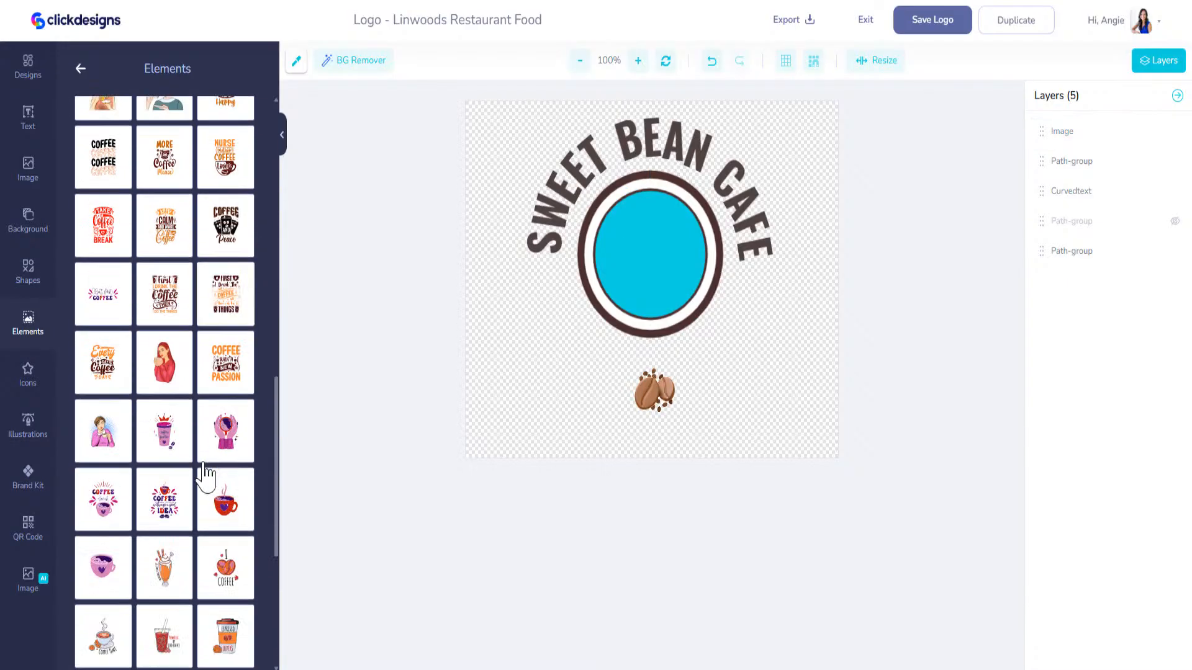
scroll(211, 466, down, 2)
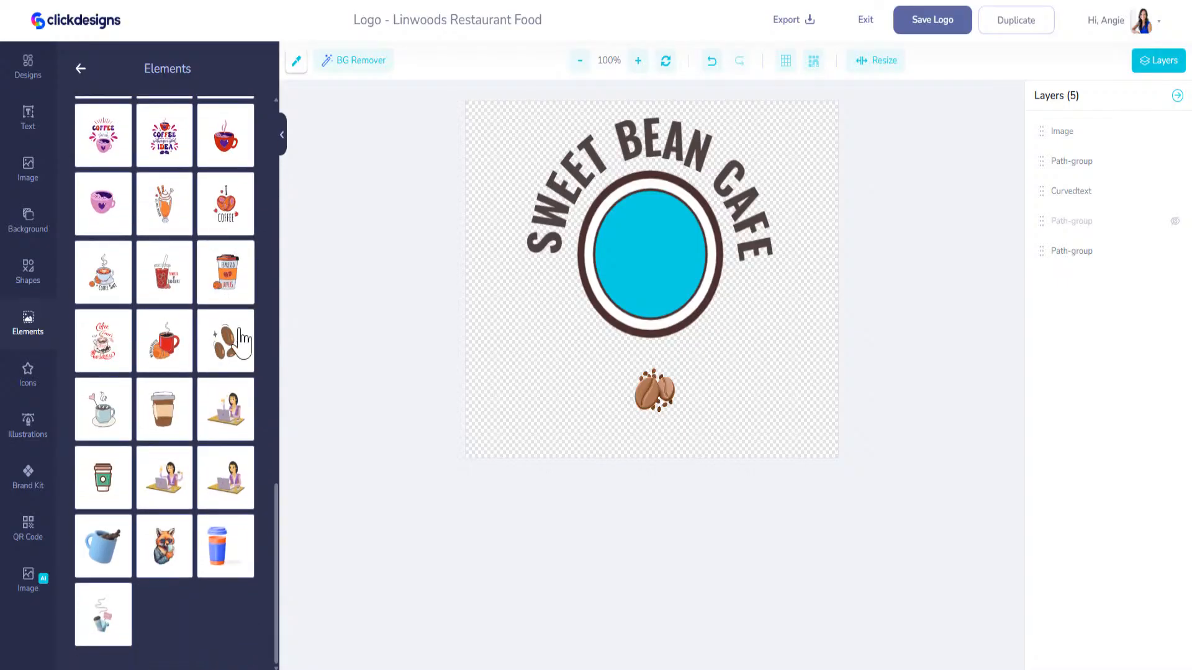
click(171, 420)
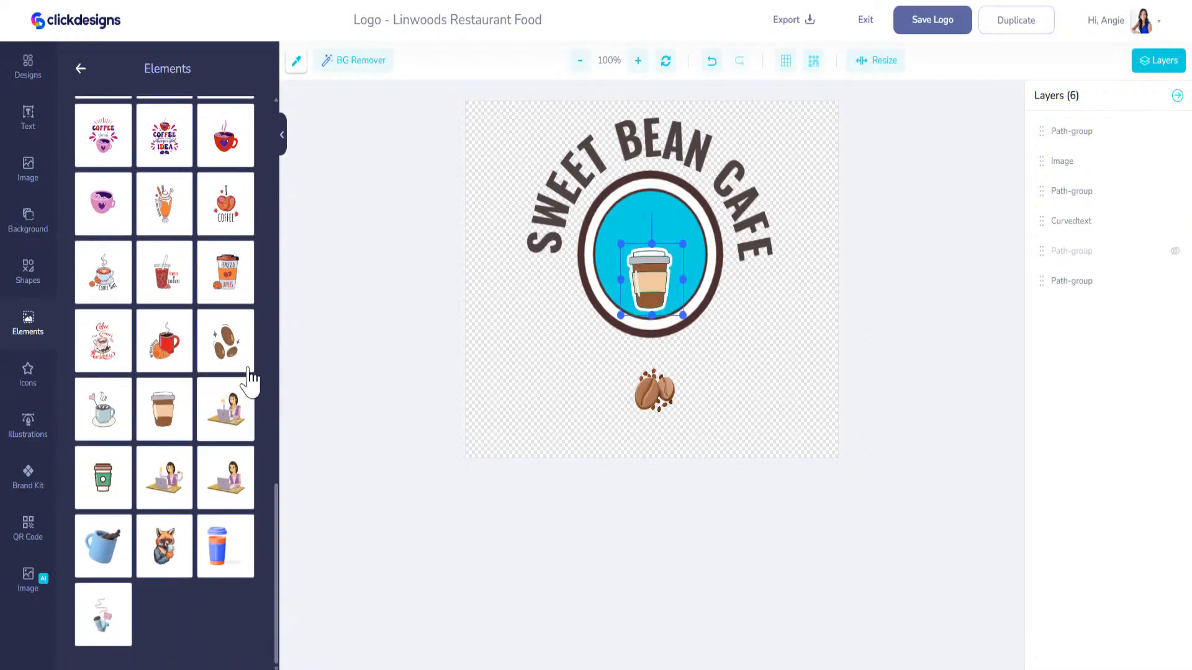
mouse_move(647, 286)
mouse_down()
mouse_move(650, 255)
mouse_move(710, 323)
mouse_move(651, 279)
mouse_up()
drag(706, 313, 677, 300)
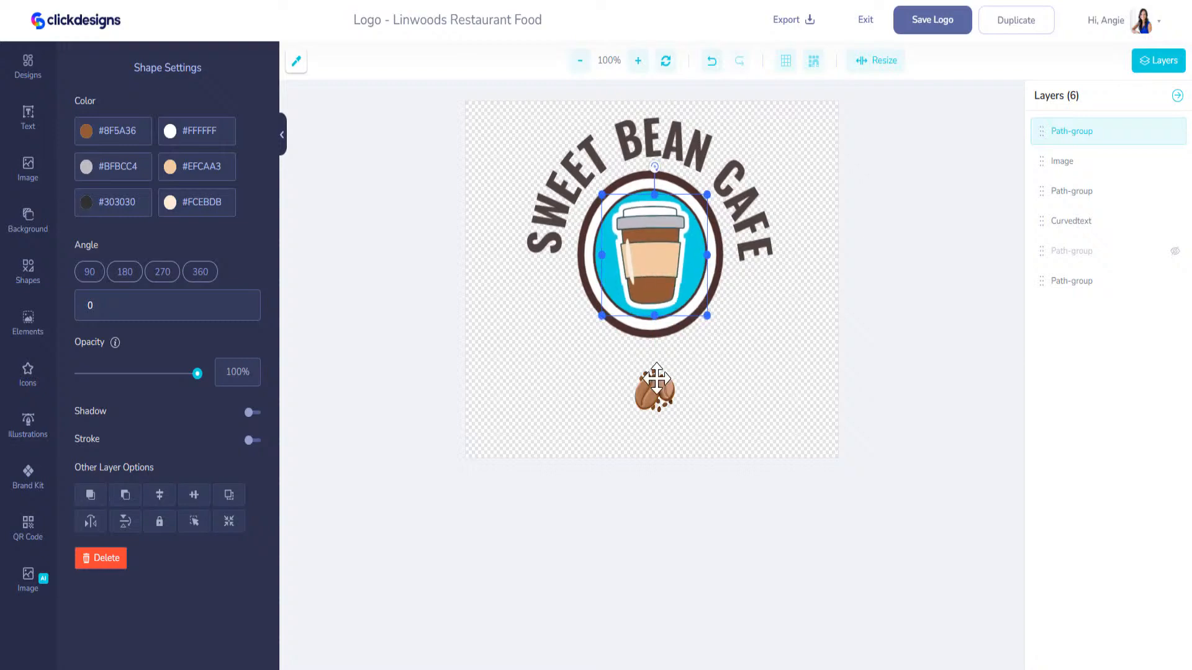
Stack the coffee-beans image above the cup, centre it on the cup, and nudge the curved title lower
drag(659, 395, 662, 370)
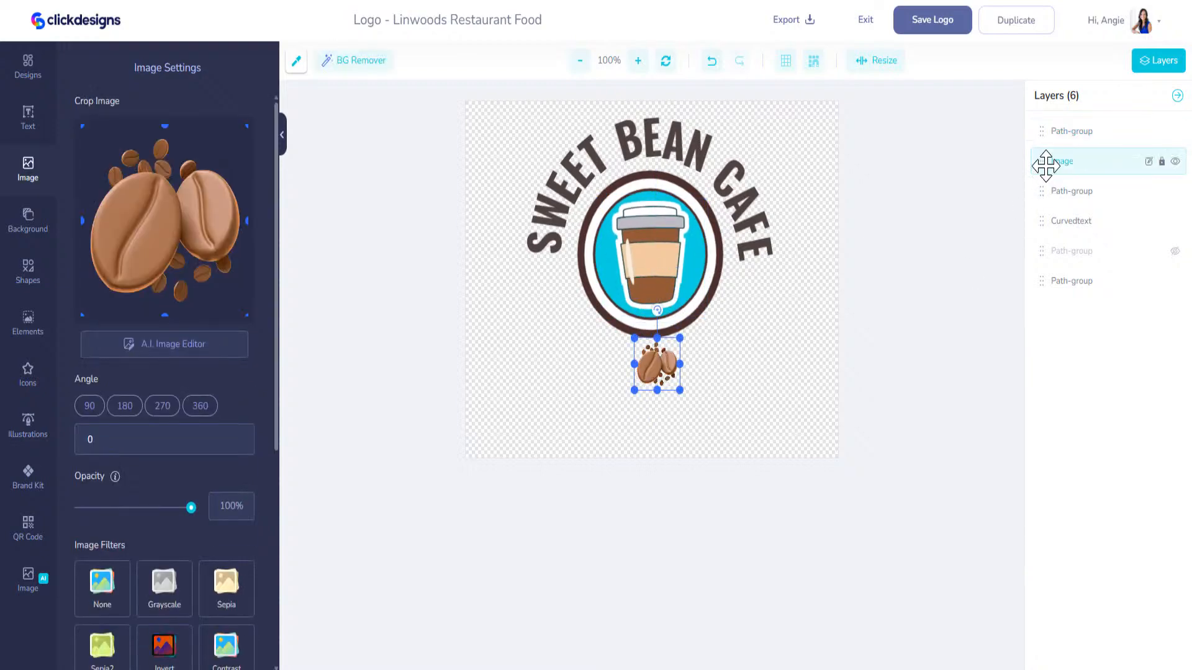
drag(1046, 164, 1043, 121)
drag(655, 368, 654, 263)
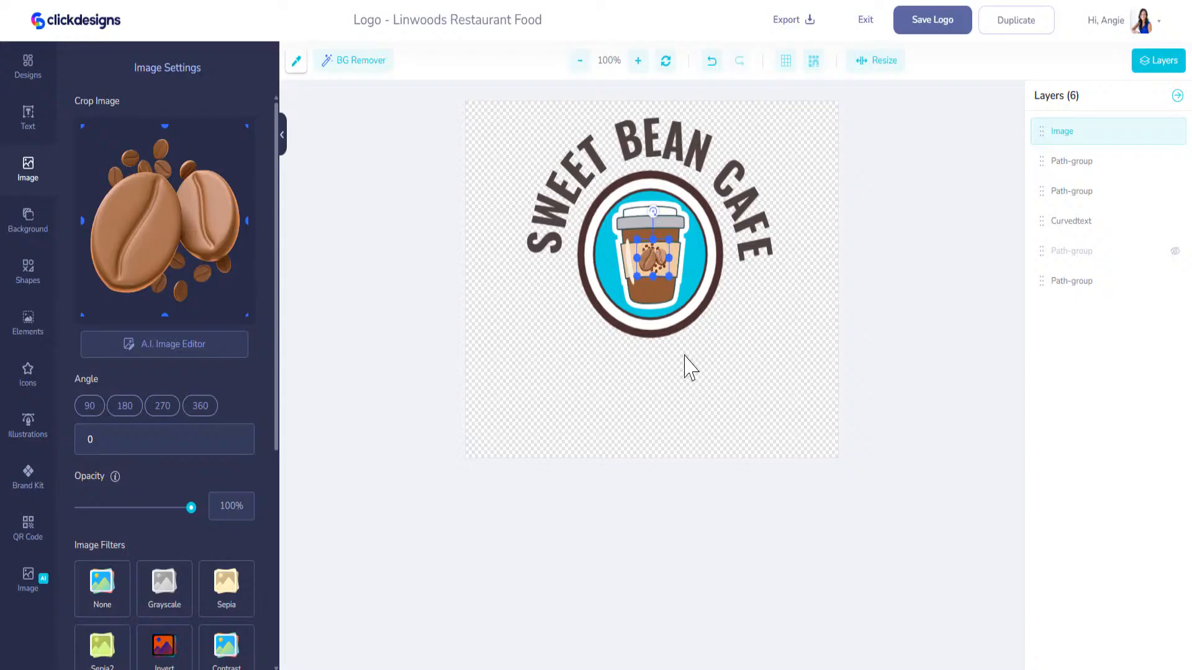
click(710, 143)
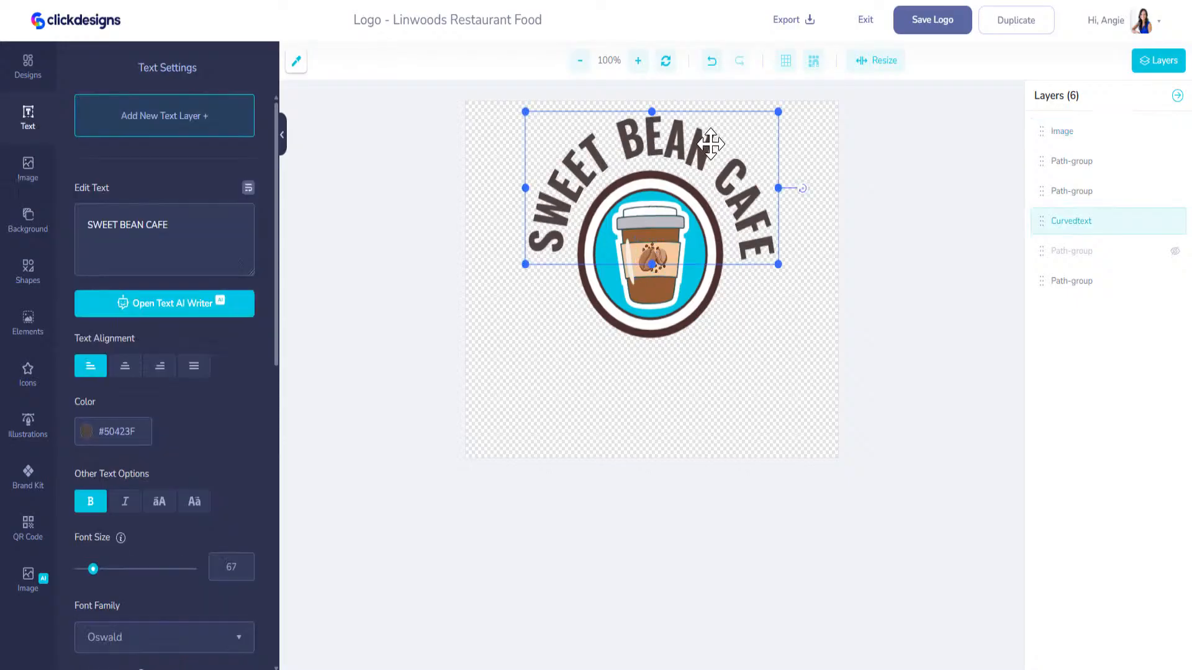
drag(711, 143, 712, 150)
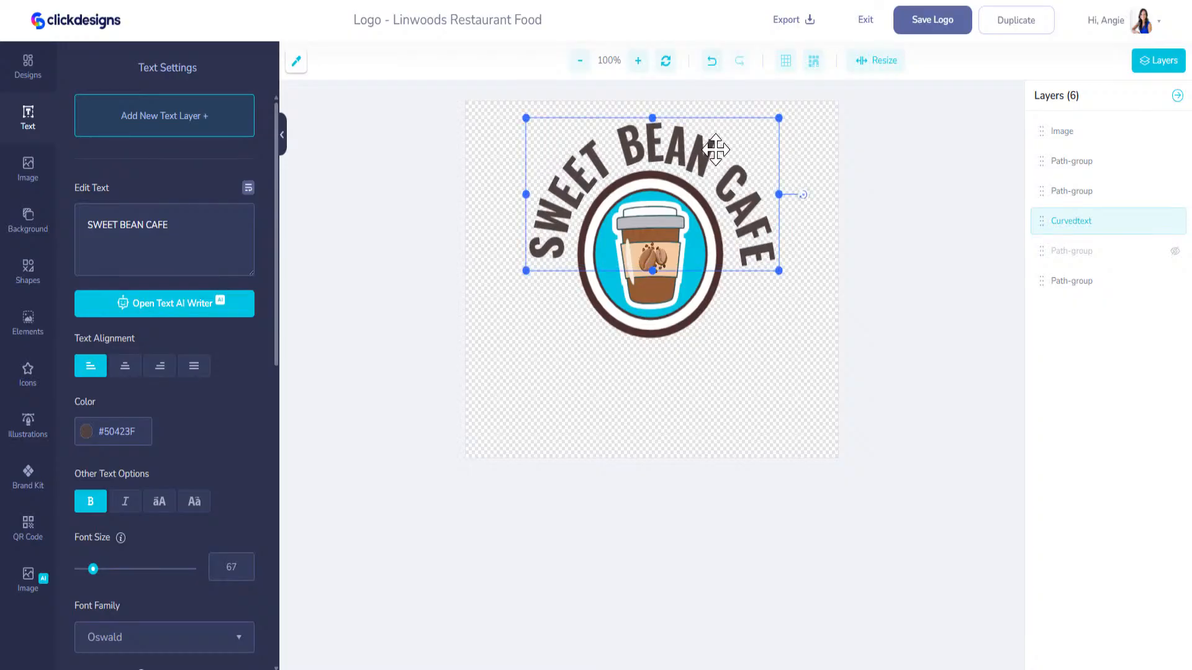
Colour the curved SWEET BEAN CAFE lettering with the first brand-kit cyan swatch
click(687, 314)
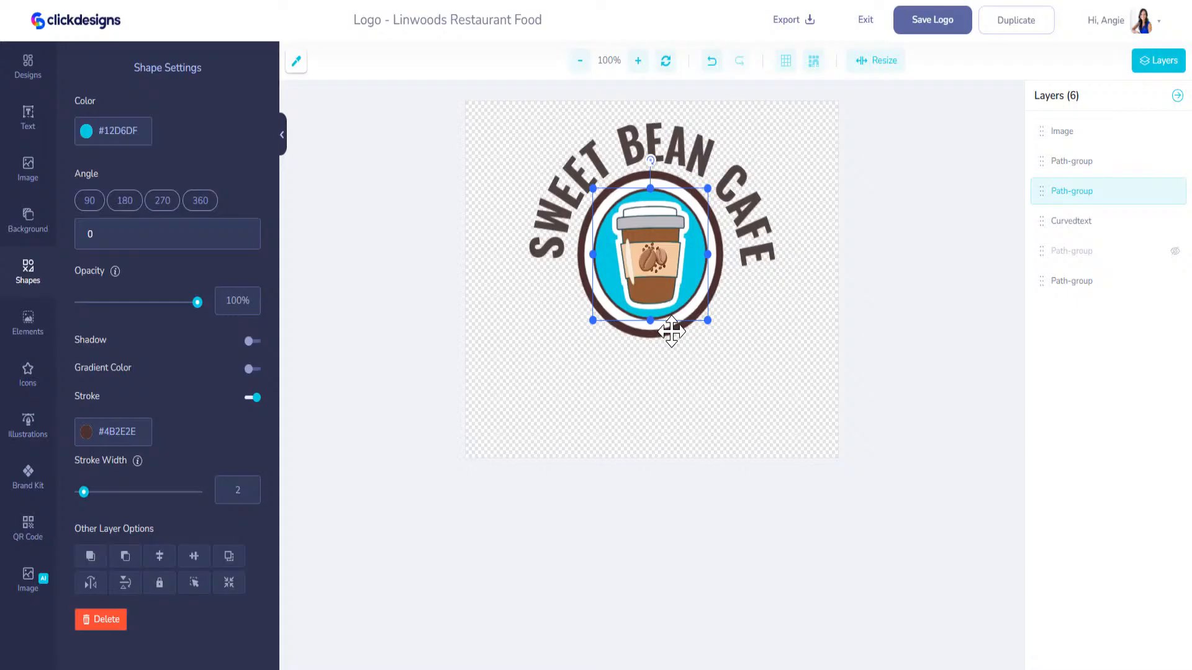
click(677, 329)
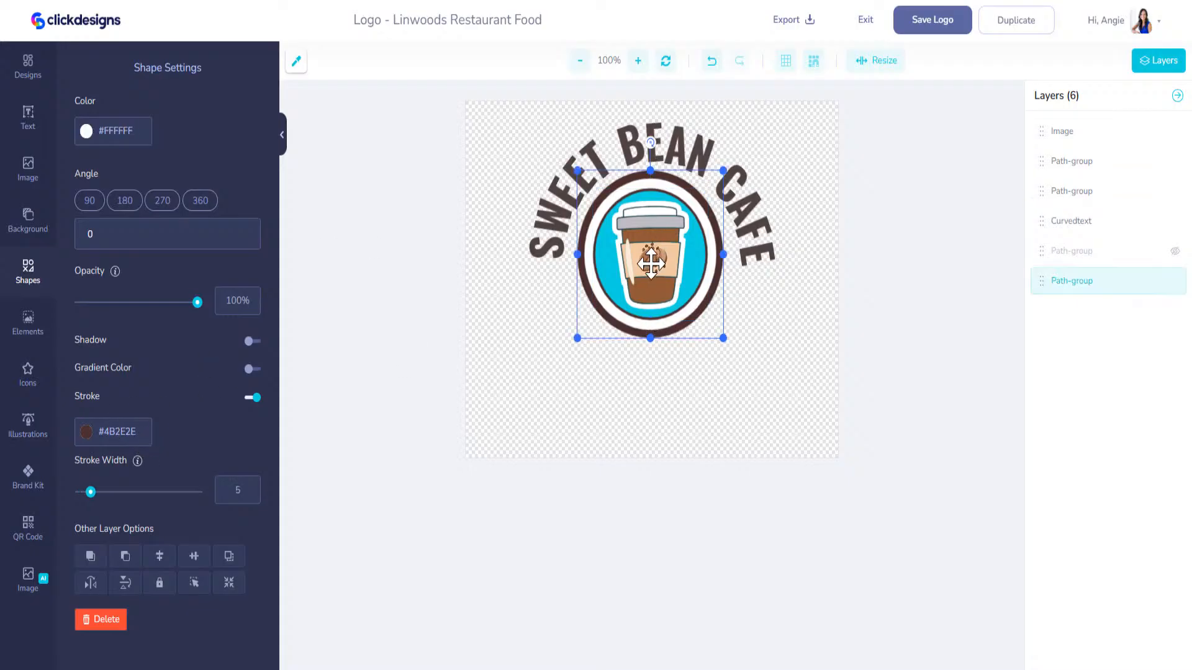
click(624, 149)
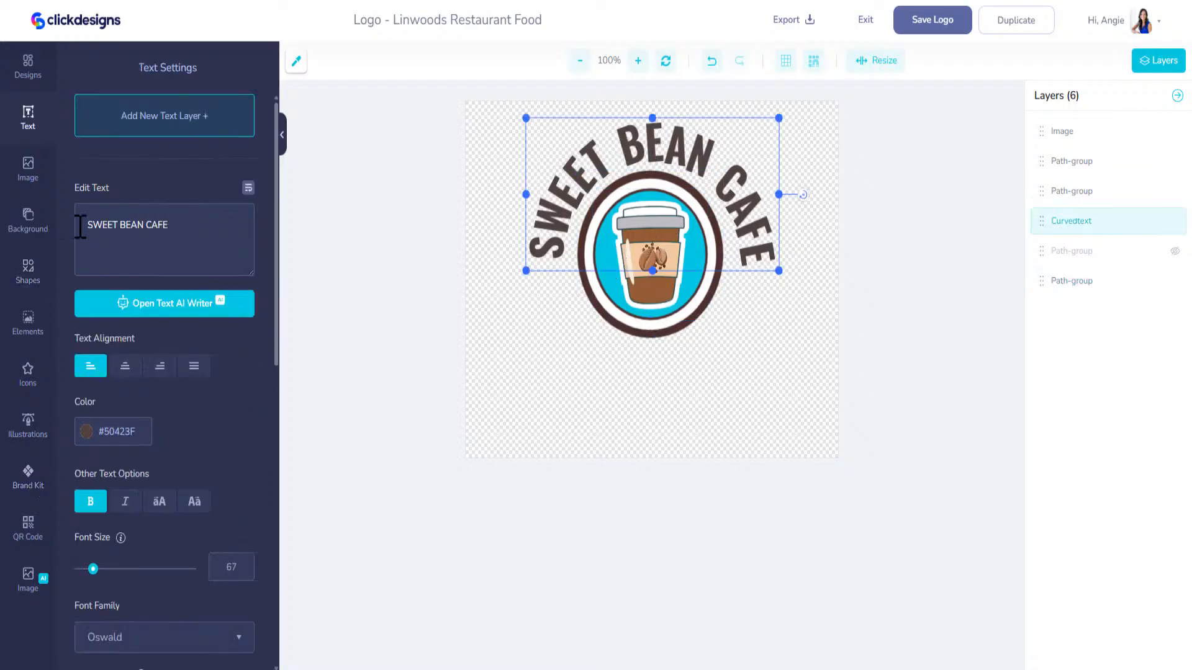
click(28, 477)
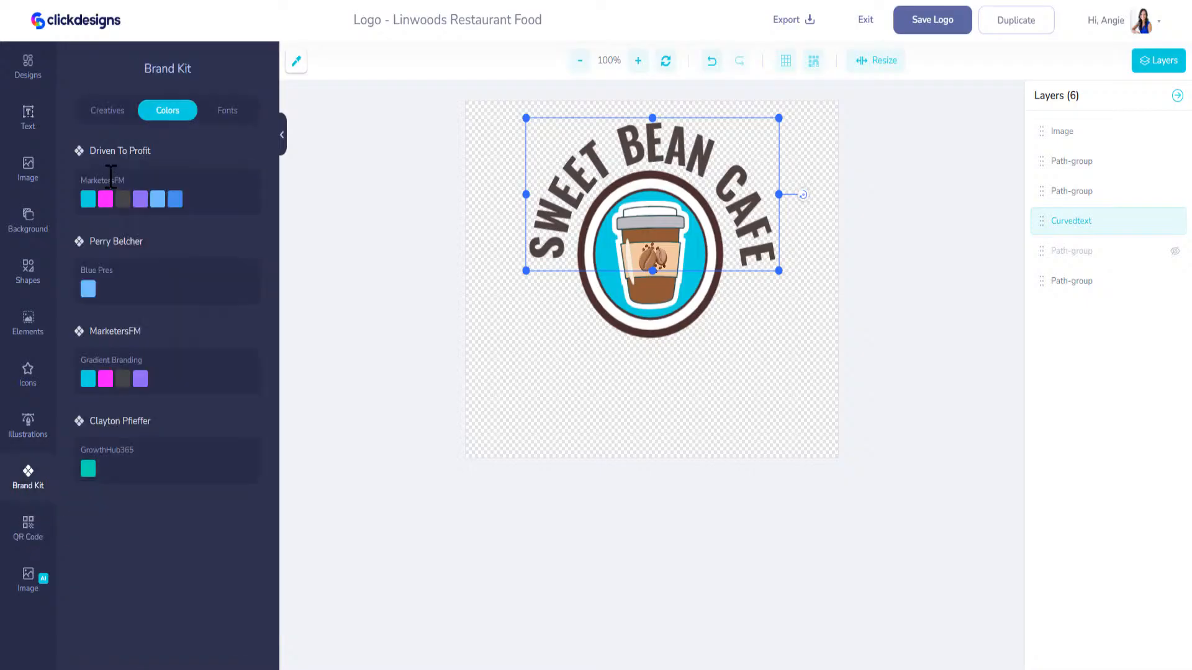
click(88, 199)
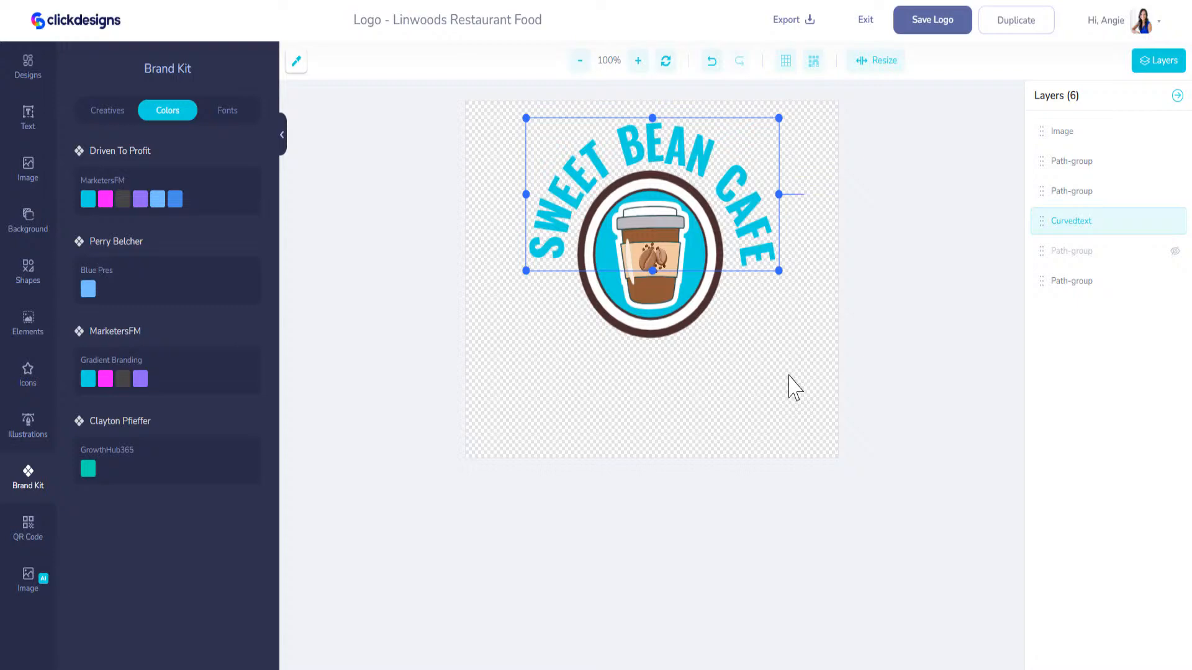
Resize the canvas width to 500
click(888, 69)
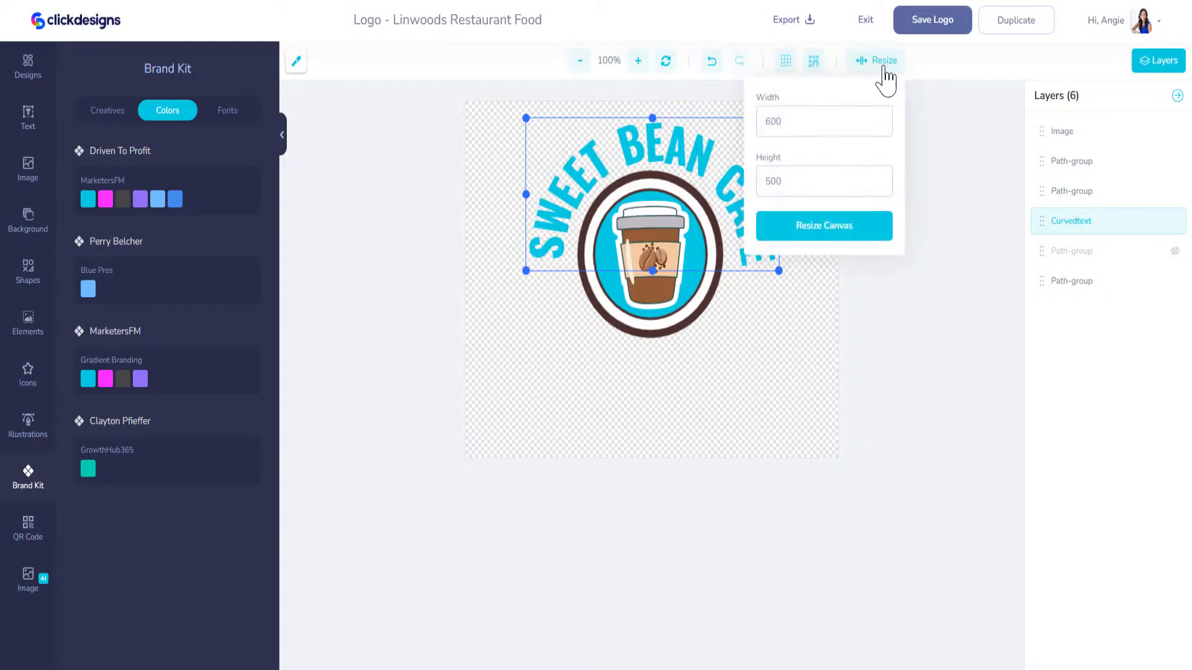
click(780, 120)
key(BackSpace)
text(500)
click(856, 231)
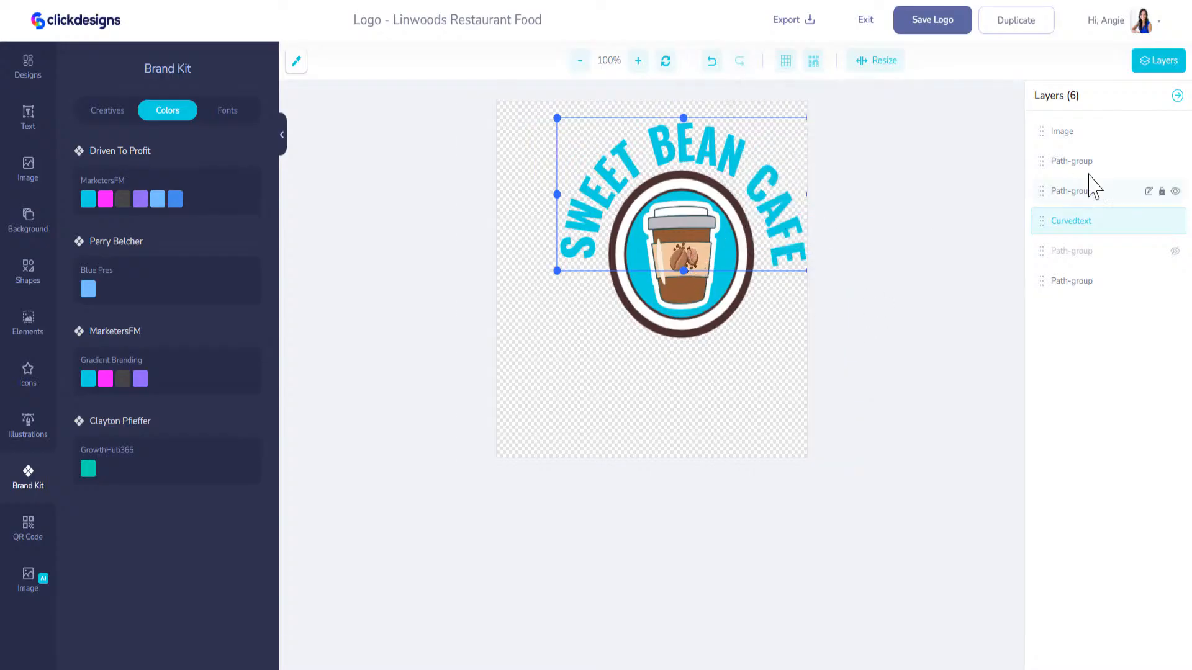
Select all six logo layers and move the whole logo up and left
click(1063, 163)
click(1066, 189)
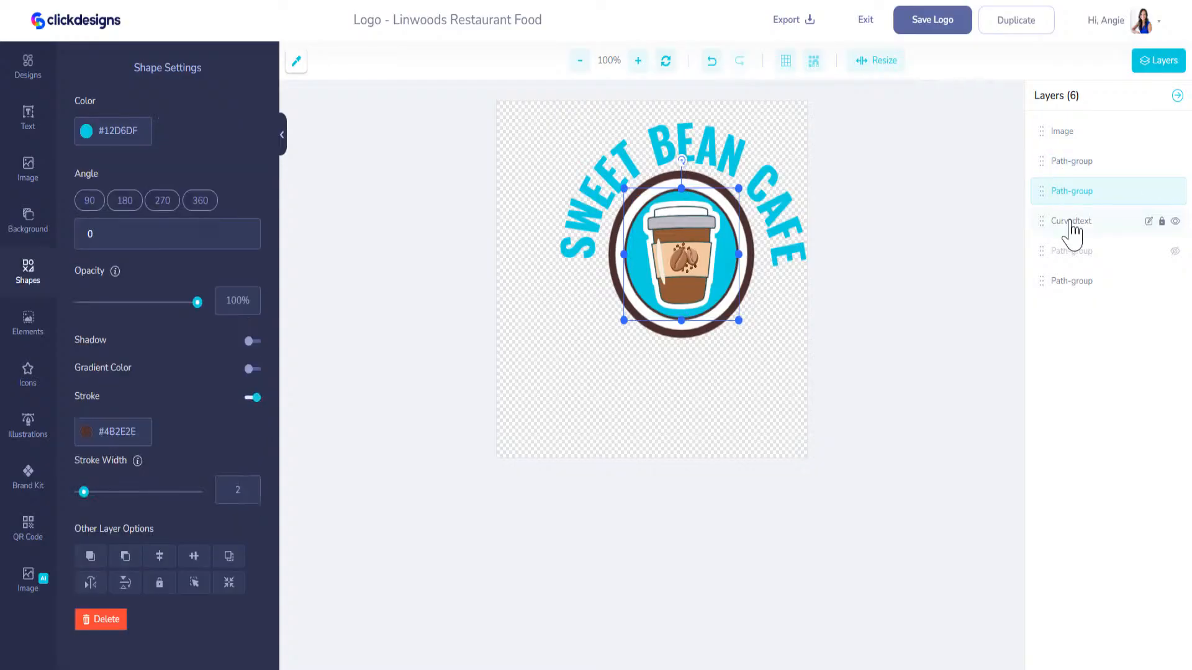
click(1069, 222)
shift+click(1069, 138)
shift+click(1071, 163)
shift+click(1073, 191)
shift+click(1072, 252)
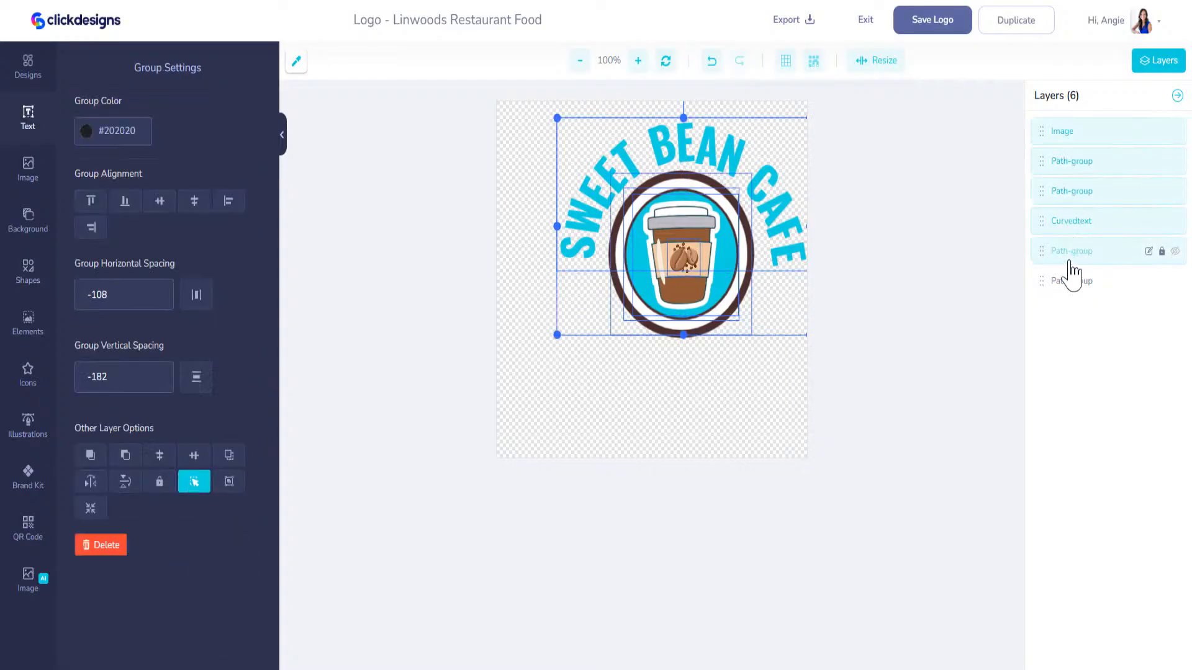
shift+click(1074, 281)
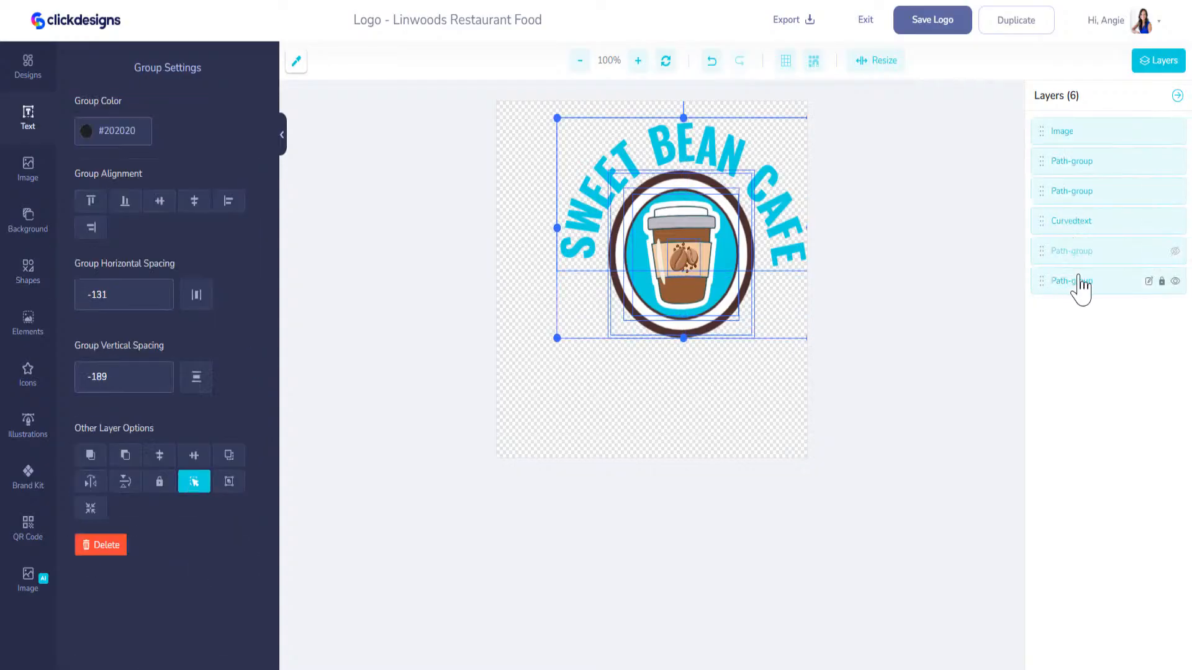
drag(726, 235, 667, 221)
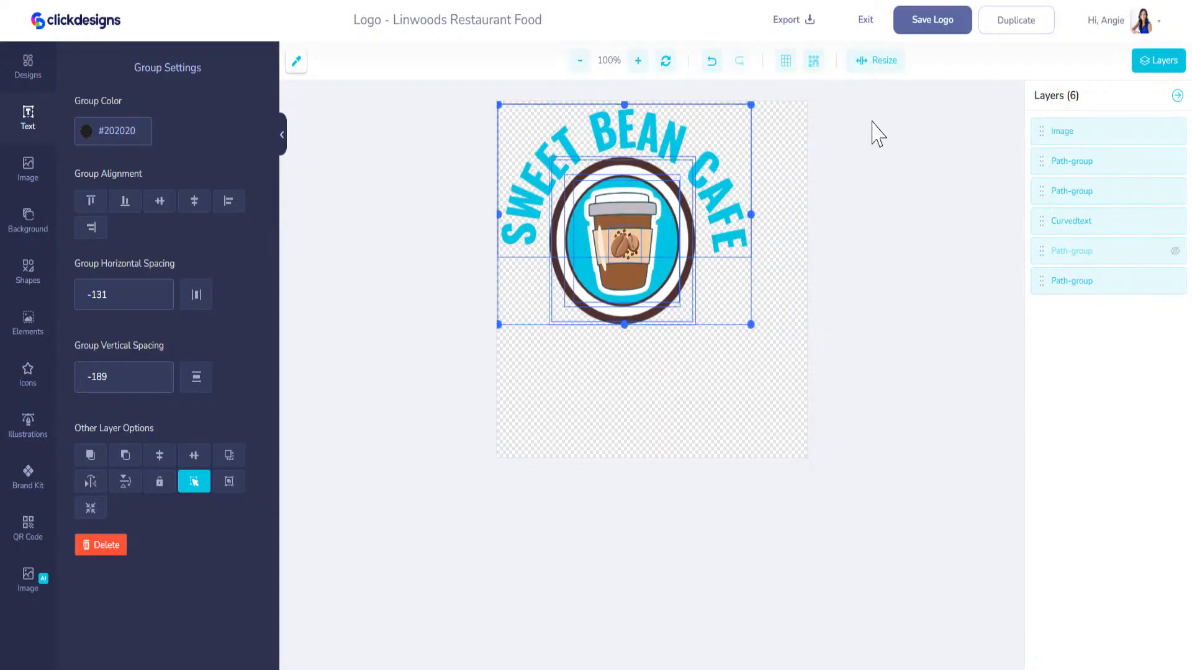
Change the canvas height to 400, then to 350
click(873, 61)
click(778, 181)
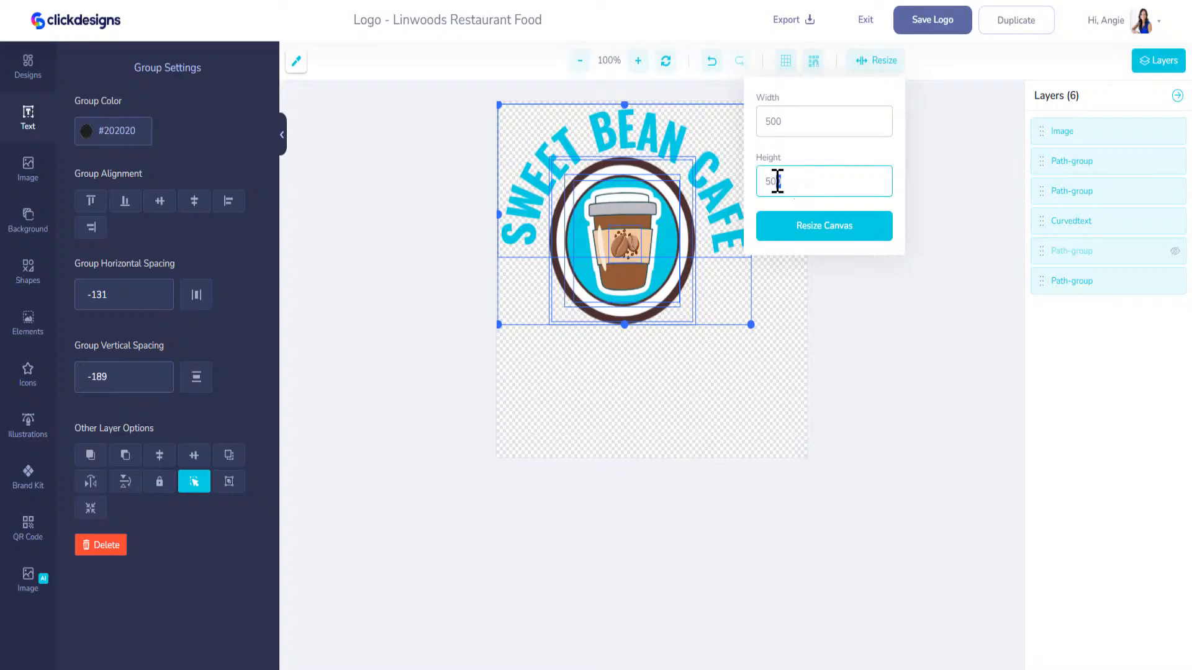
text(400)
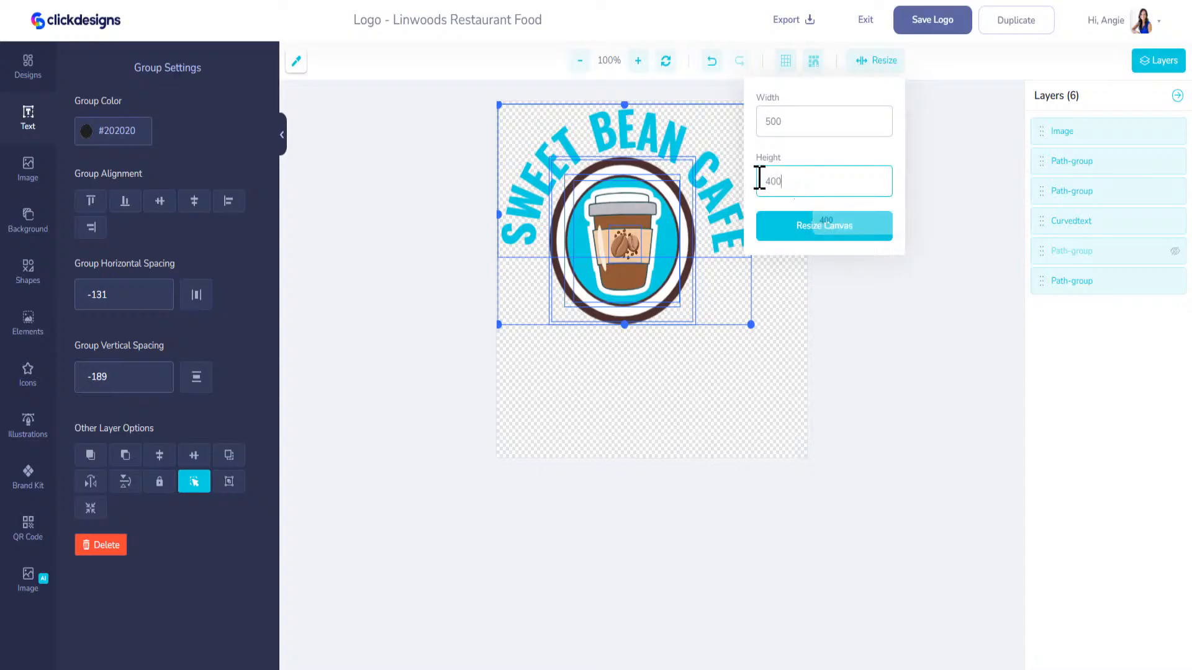
click(826, 236)
drag(781, 184, 756, 183)
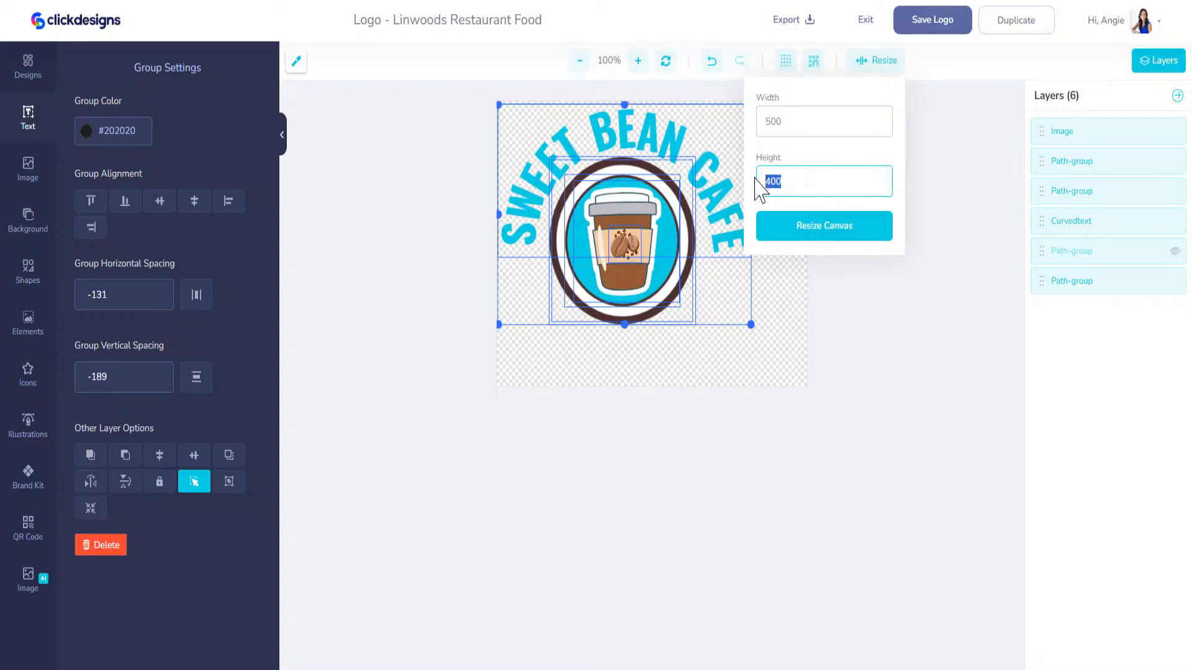
text(350)
click(784, 233)
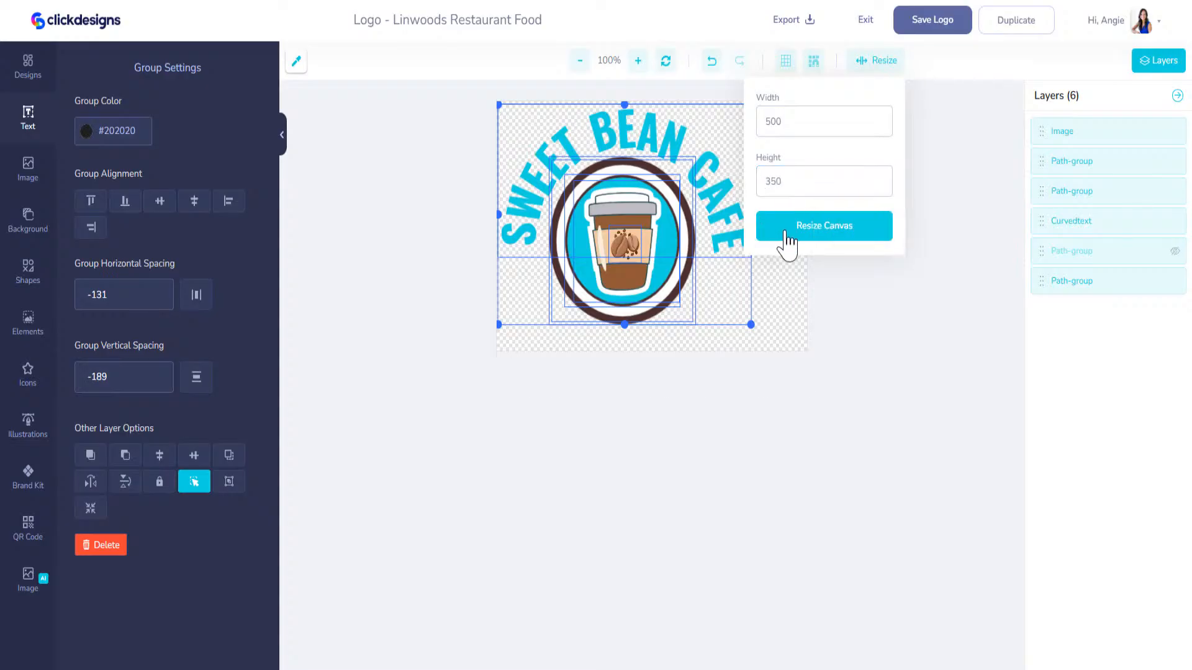
Set the canvas width to 450, re-centre the logo, and save it
drag(787, 122, 770, 121)
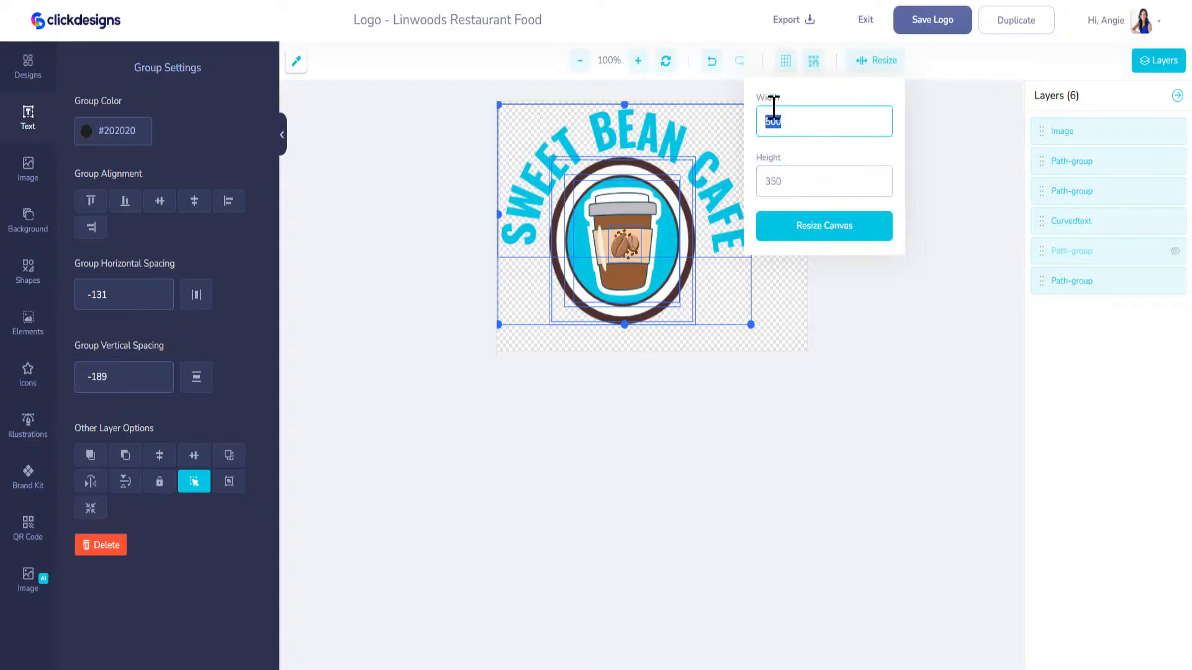
key(BackSpace)
text(450)
click(832, 239)
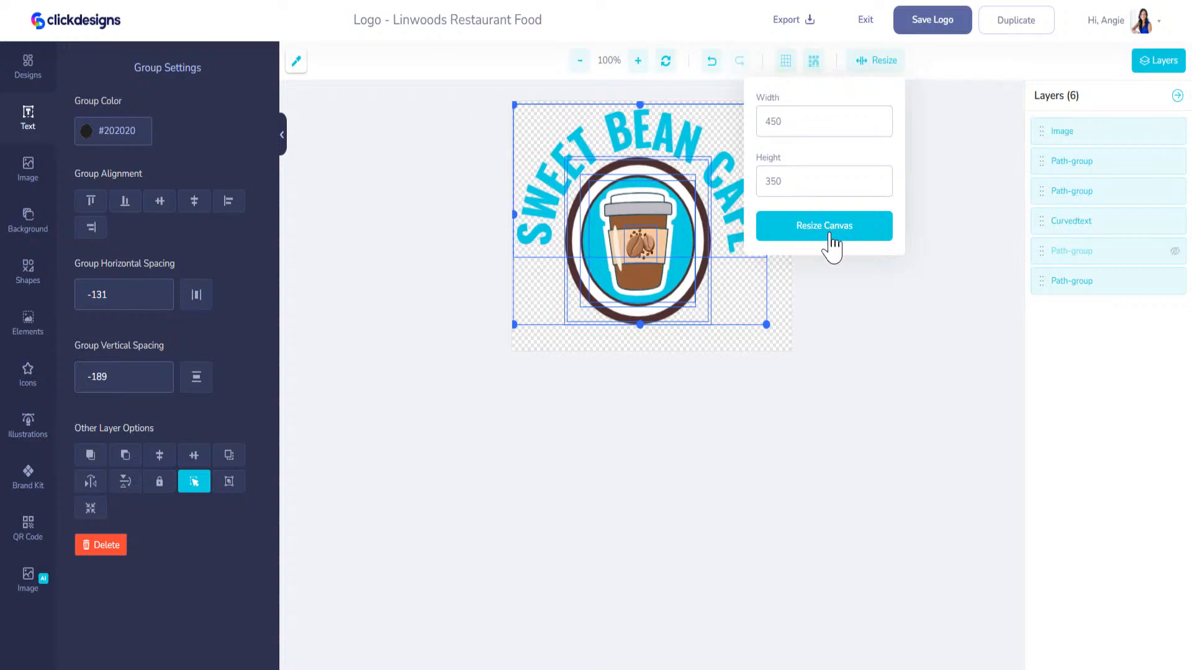
drag(697, 217, 706, 227)
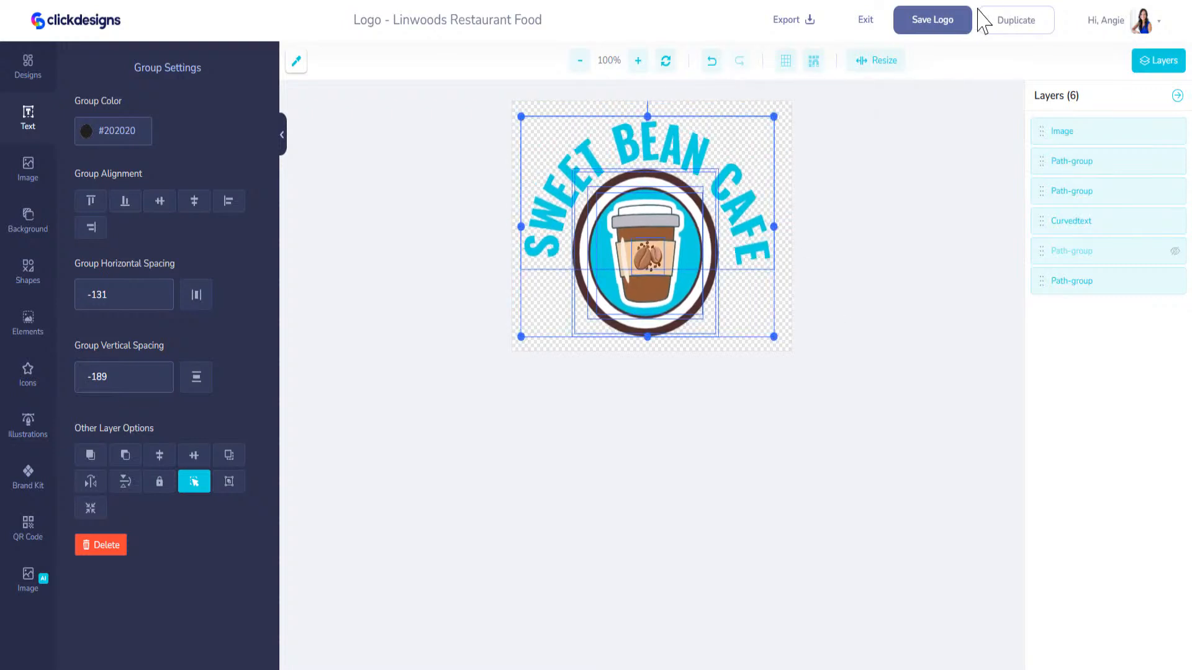
click(936, 28)
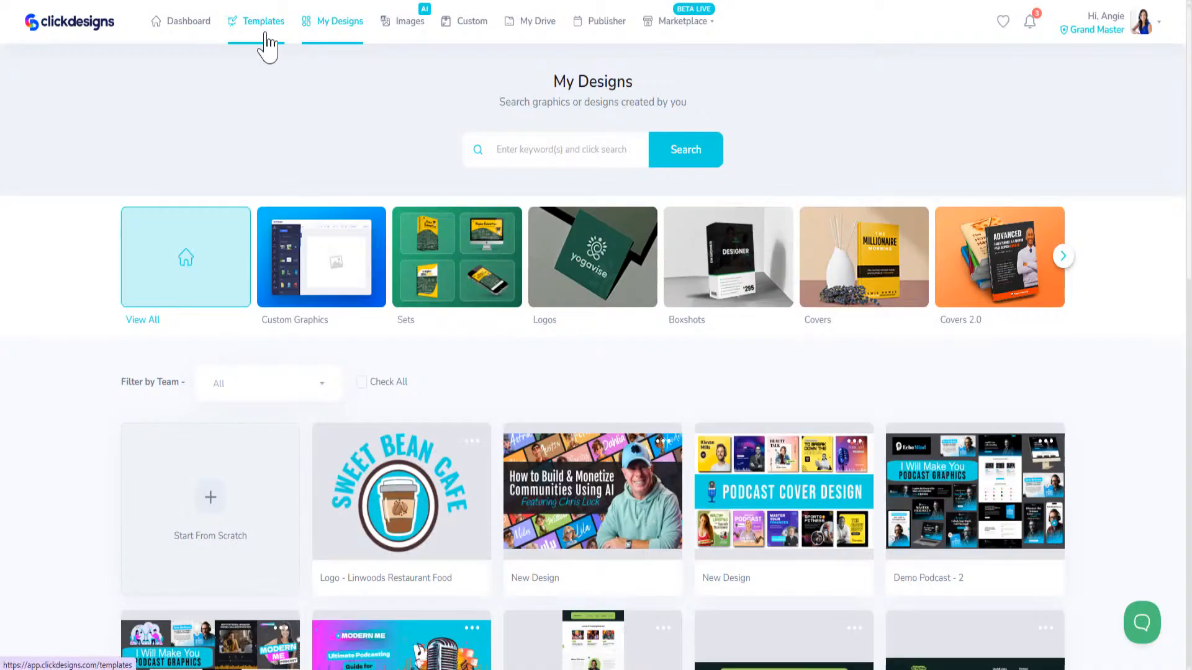
Browse Templates to the Prints business cards and open the Linwoods restaurant card for editing
click(267, 35)
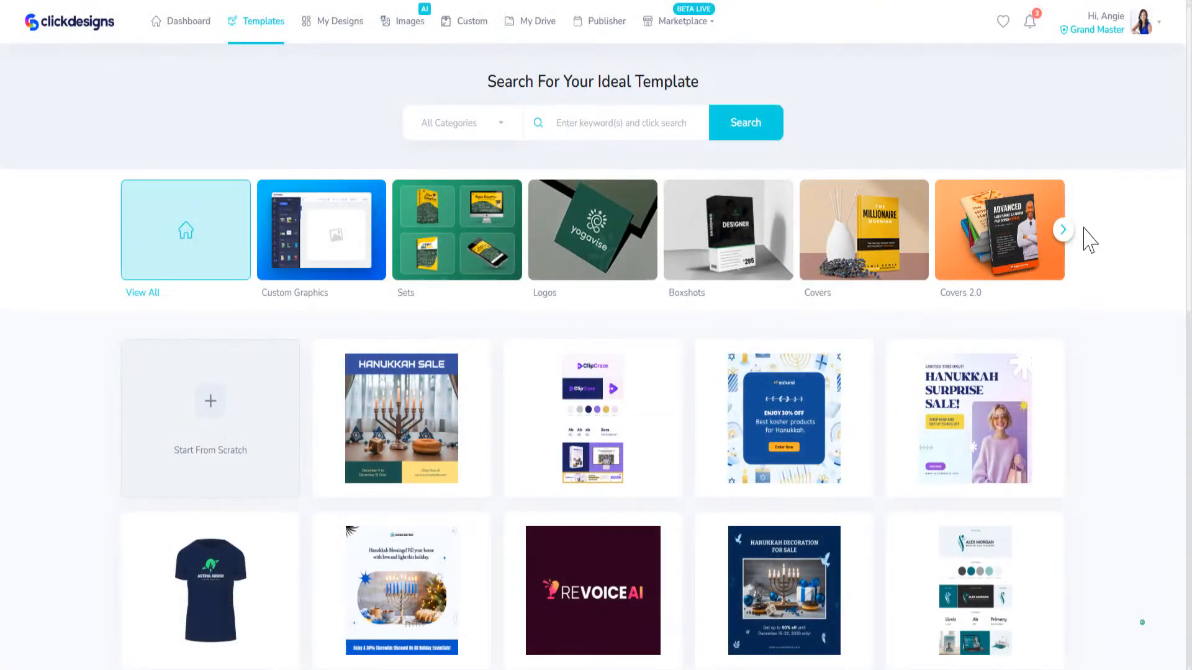
click(1064, 233)
click(1064, 234)
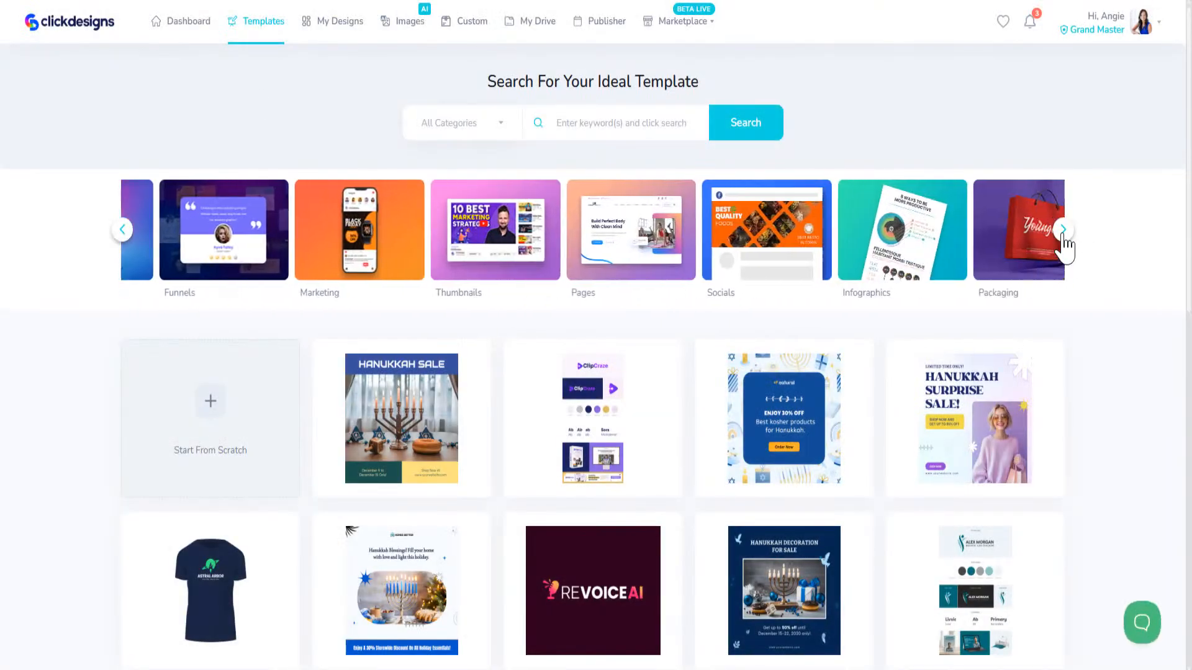
click(1063, 231)
click(1059, 245)
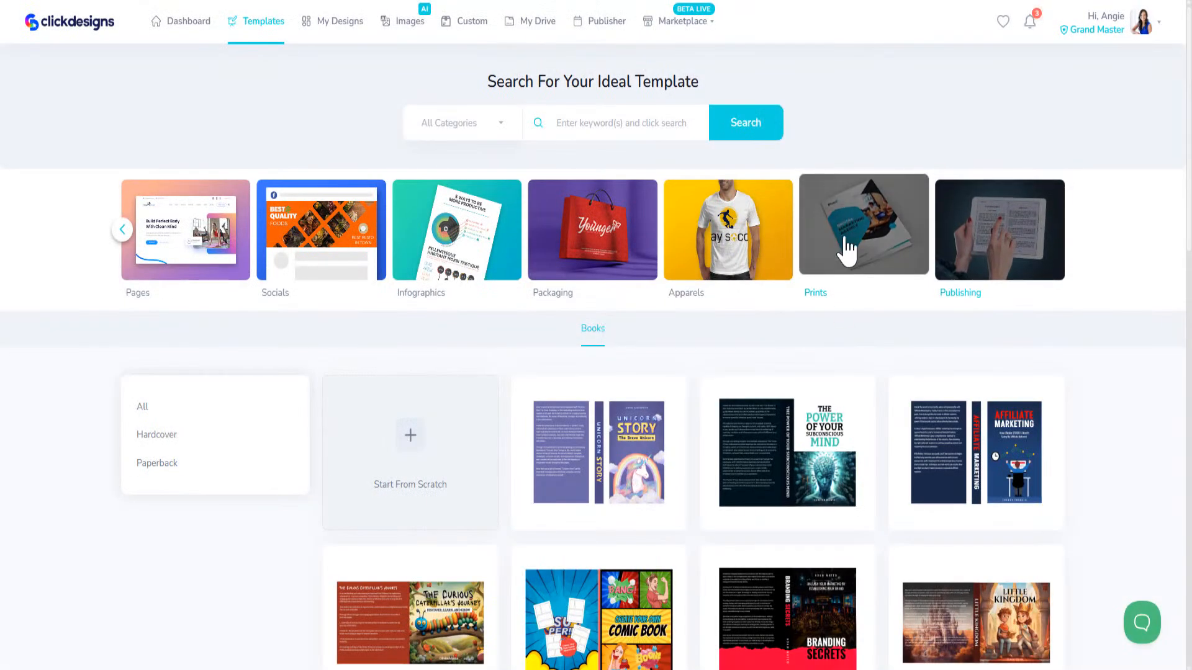
click(847, 248)
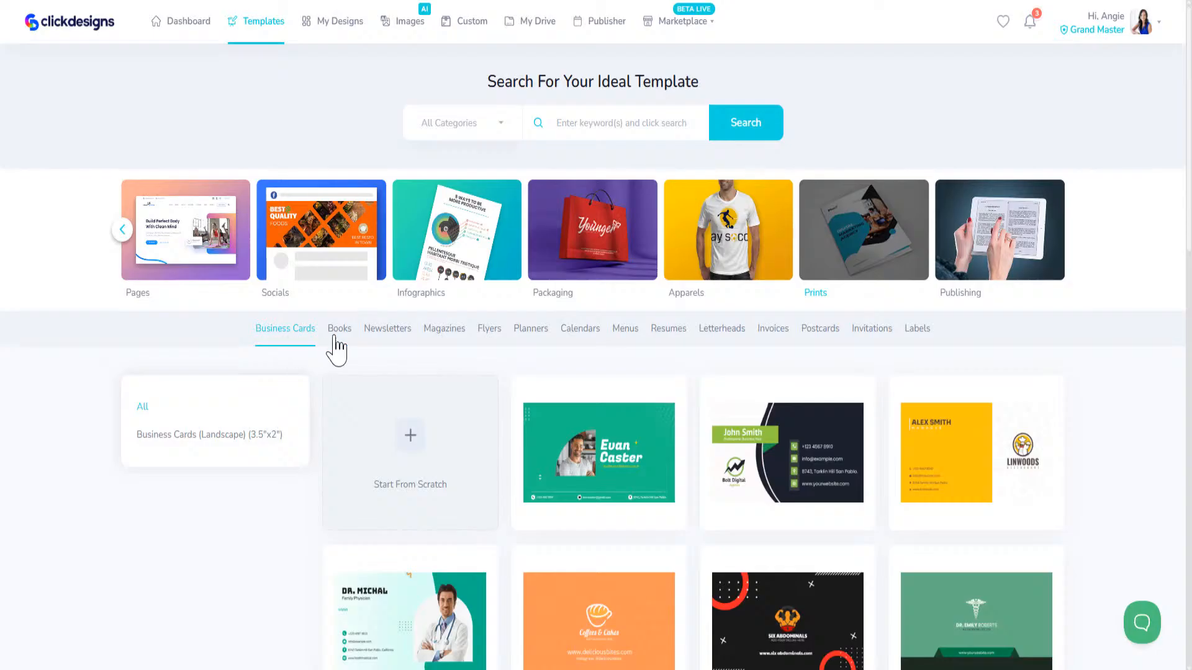
scroll(745, 553, down, 3)
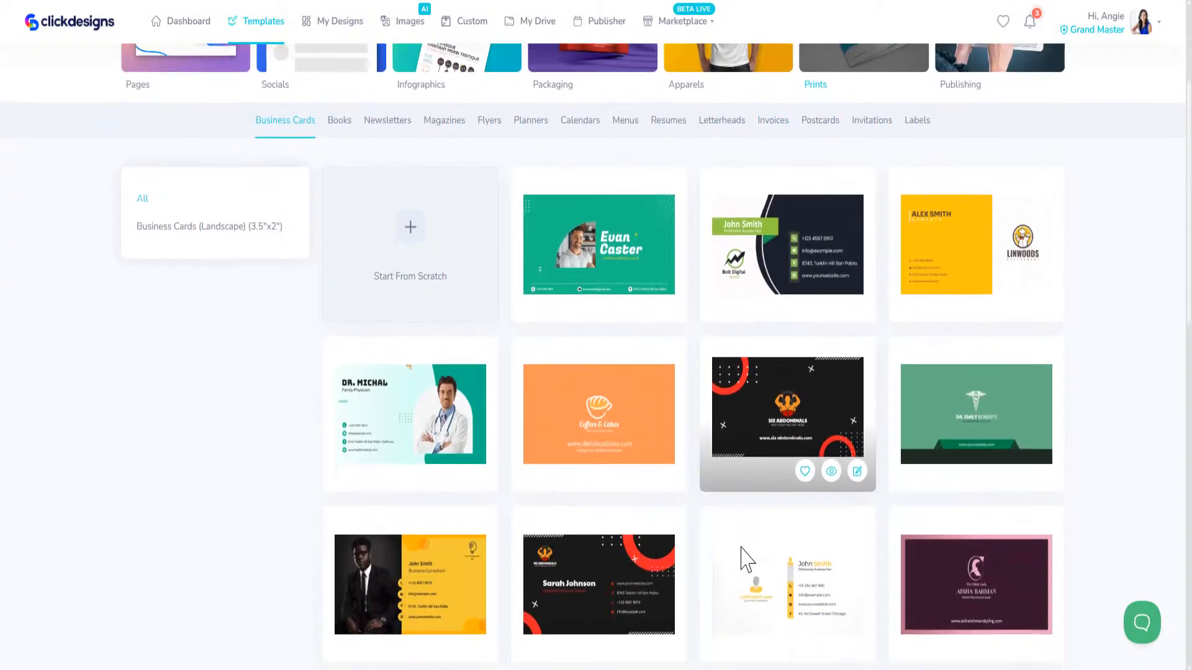
scroll(745, 560, down, 2)
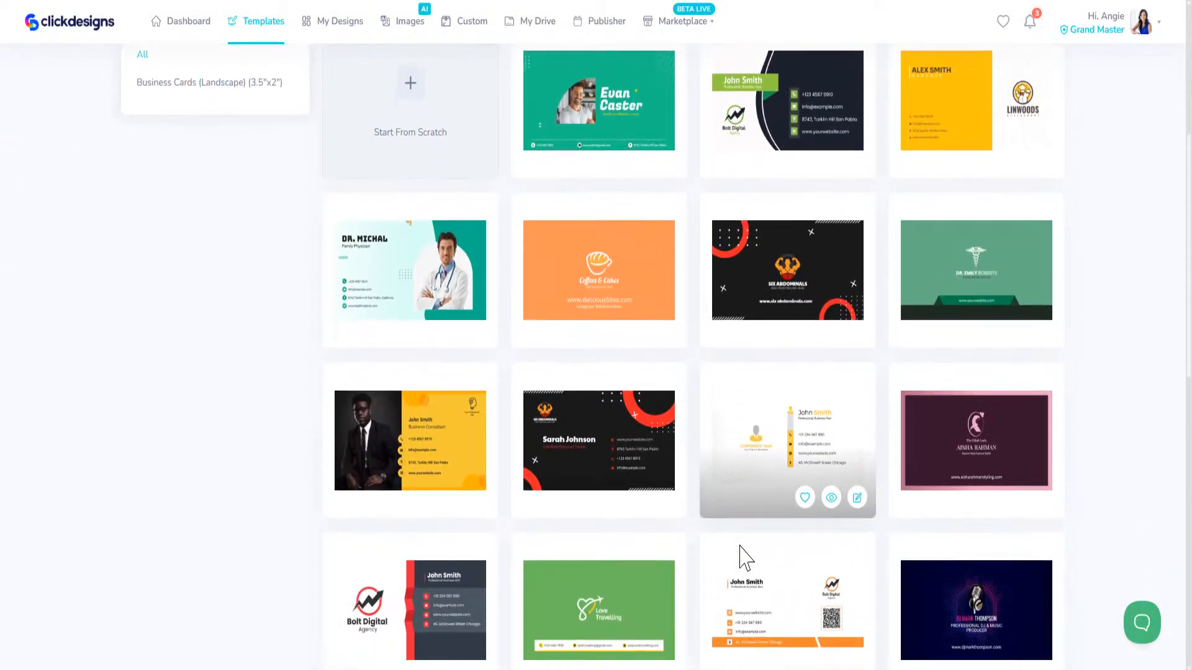
mouse_move(958, 121)
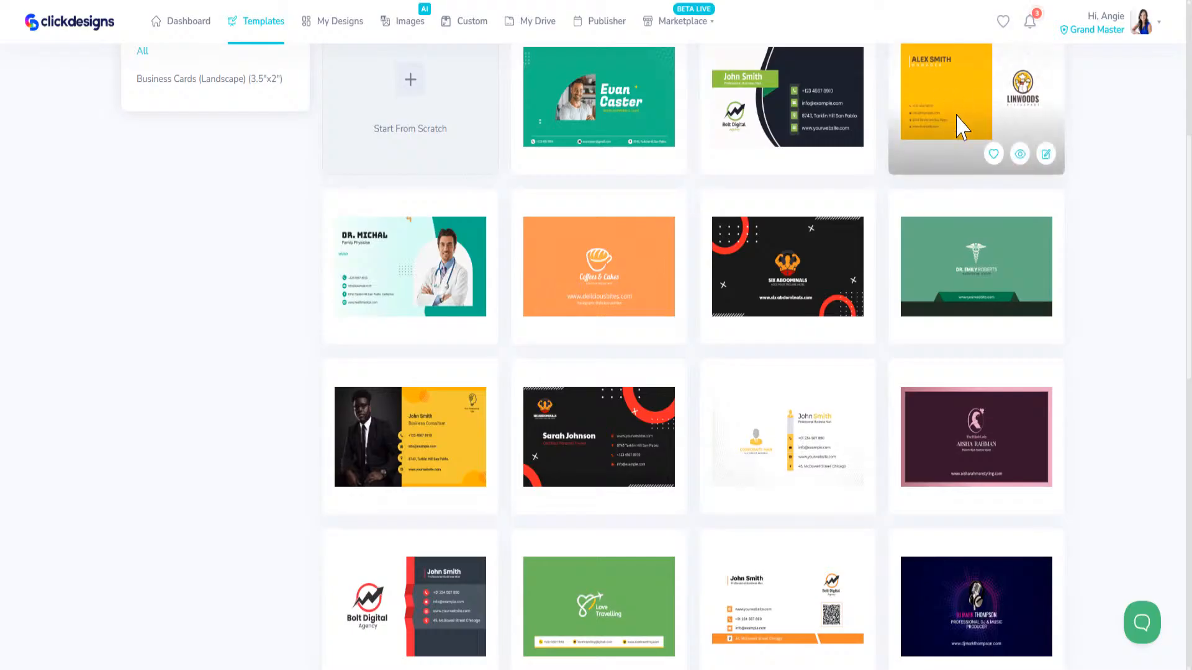
click(1046, 155)
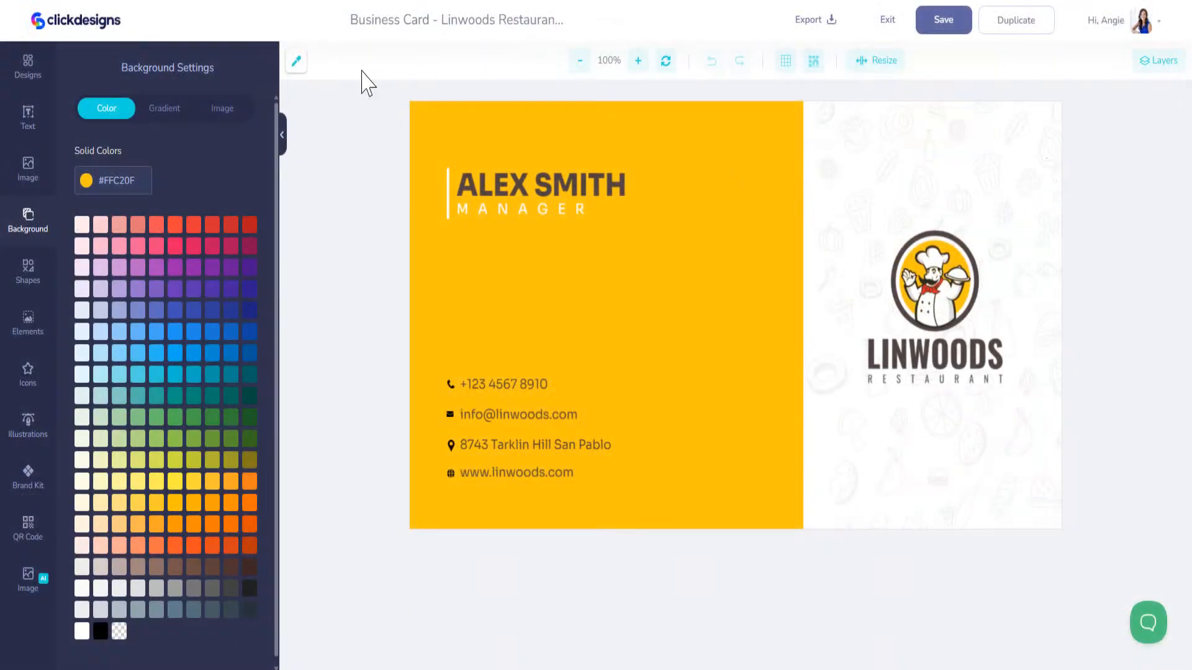
Make the card's left background the brand-kit cyan
click(28, 477)
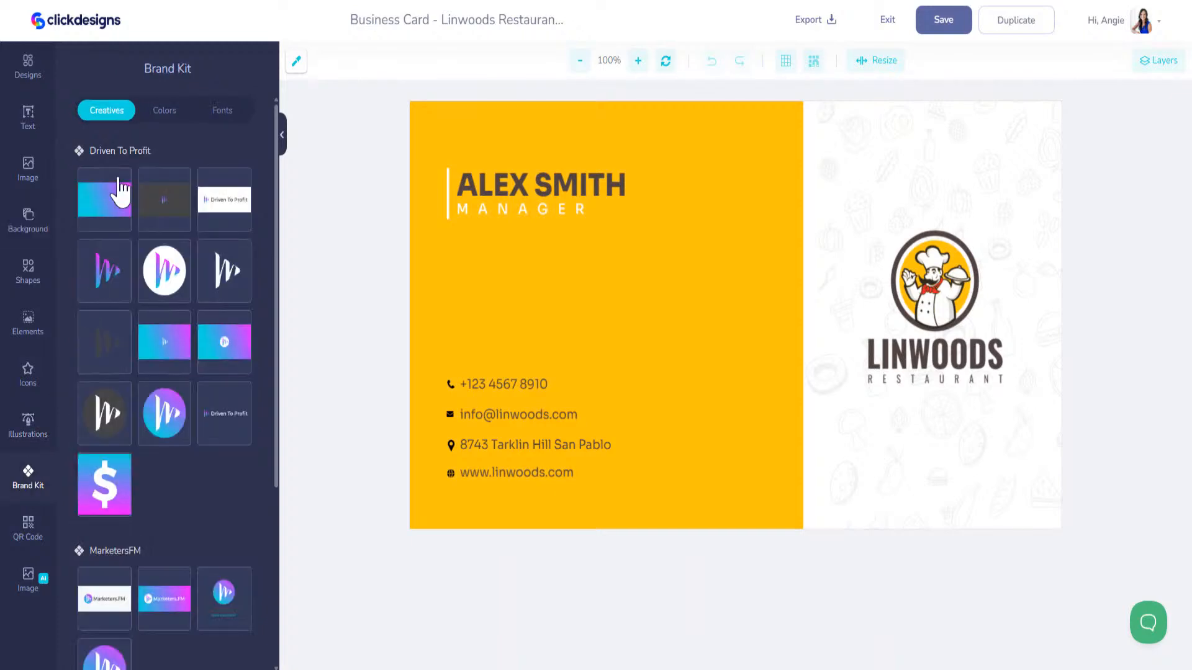
click(164, 113)
click(88, 200)
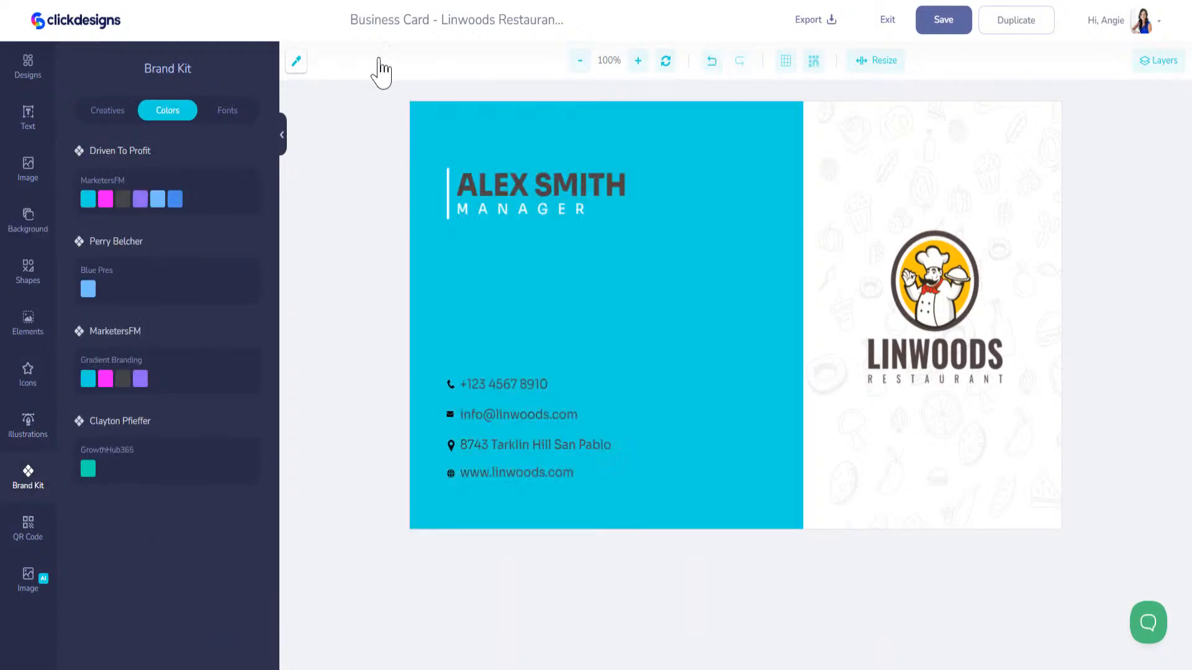
Replace the card's name line with the user's own name and delete the Linwoods logo
click(580, 183)
key(BackSpace)
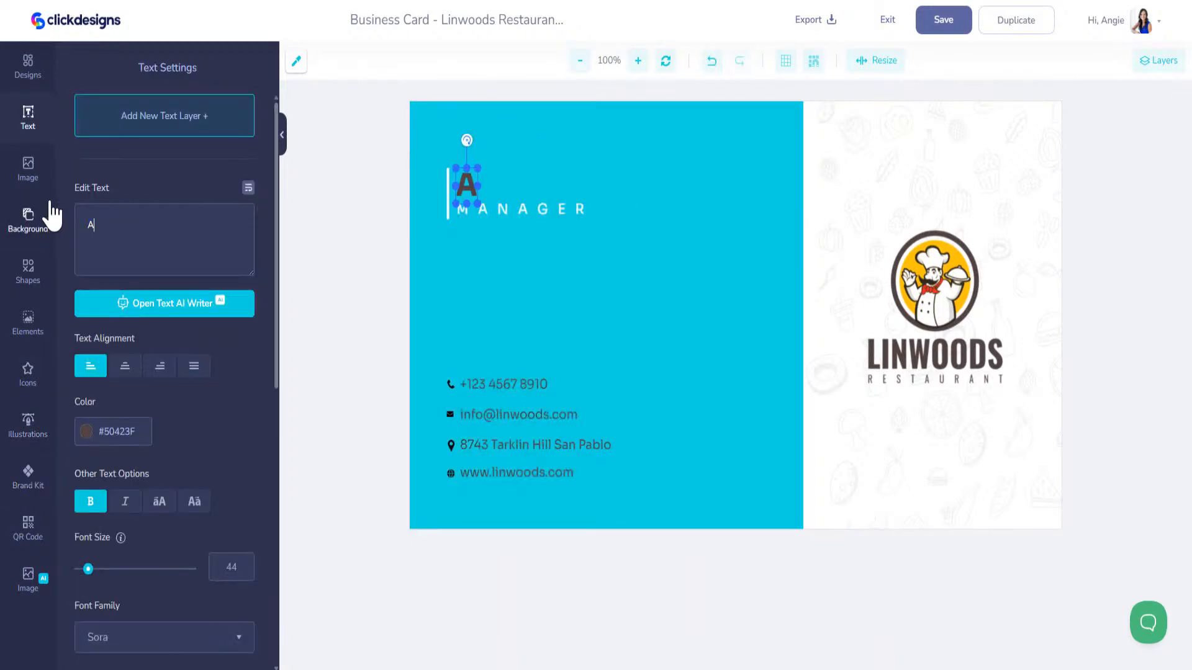
text(NGIE NORRIS)
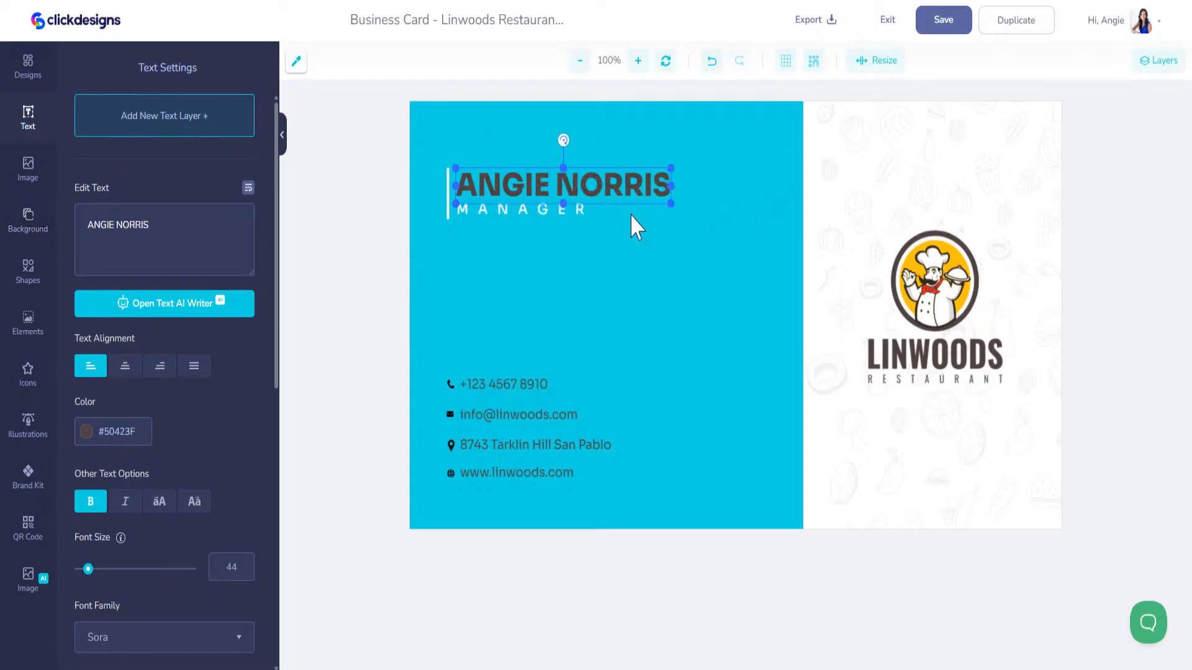
click(951, 305)
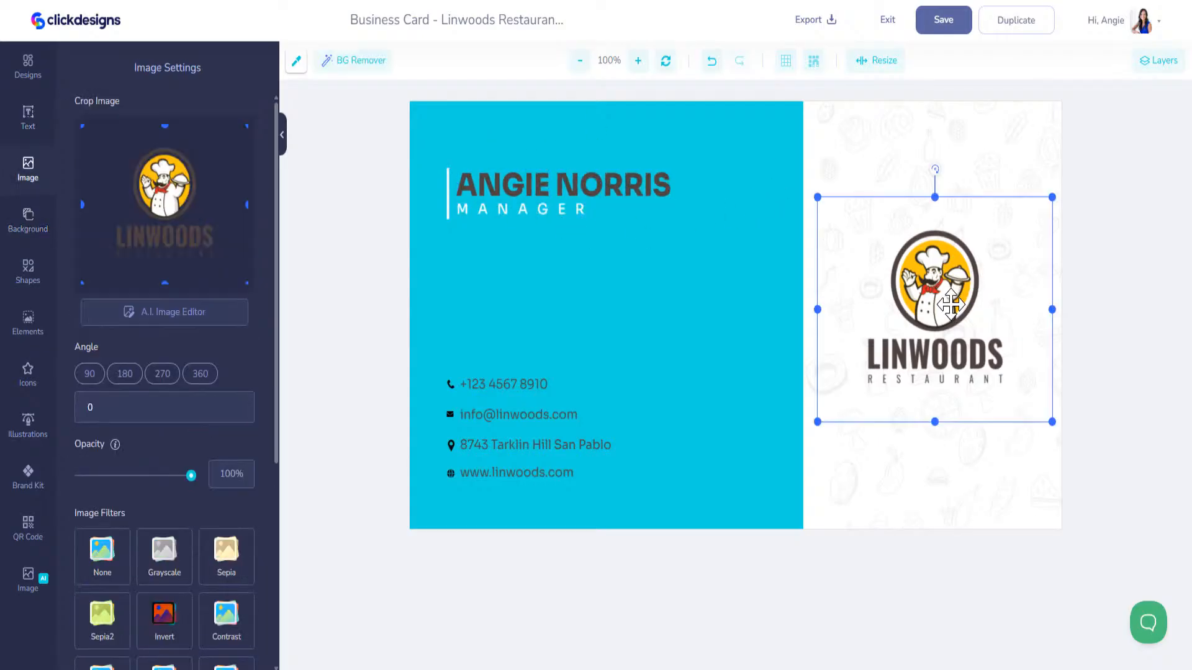
key(Delete)
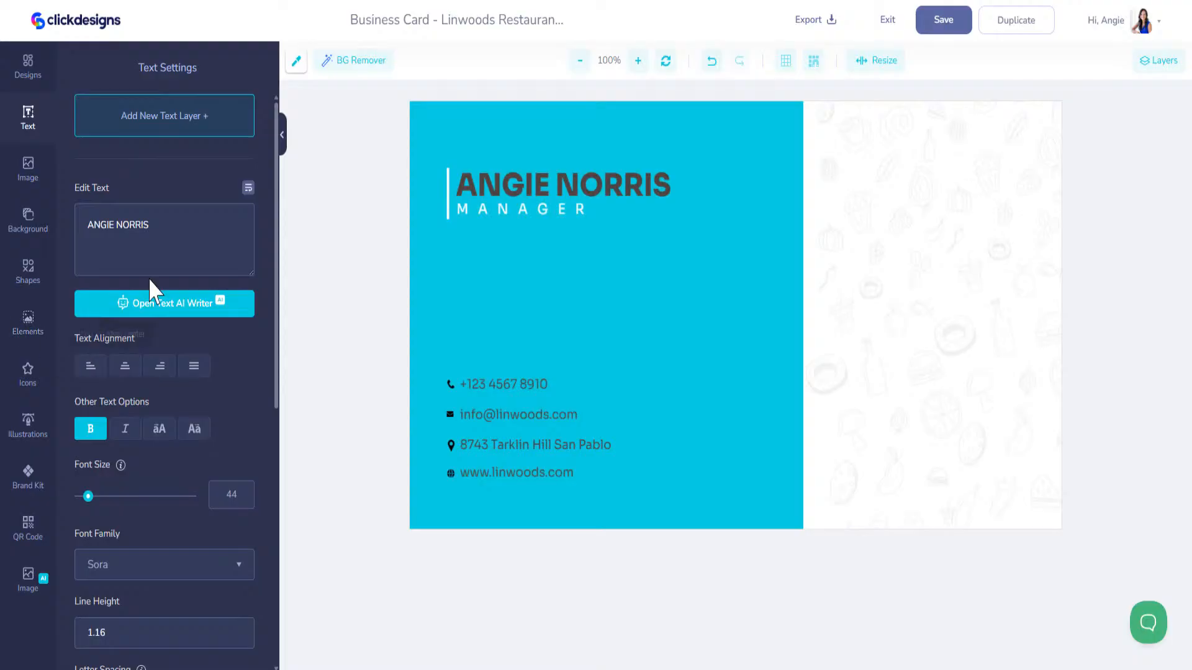
click(28, 73)
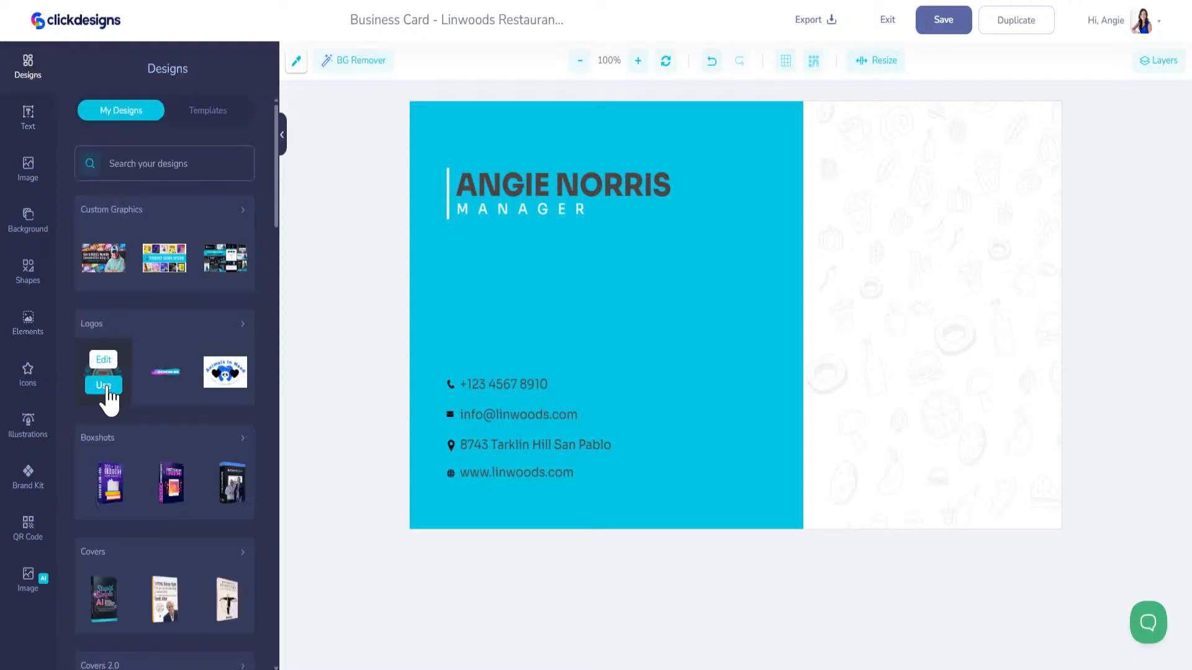
Add the saved Sweet Bean Cafe logo, move it onto the white half, and shrink it to fit
click(102, 375)
click(795, 335)
drag(796, 335, 947, 335)
drag(781, 187, 847, 250)
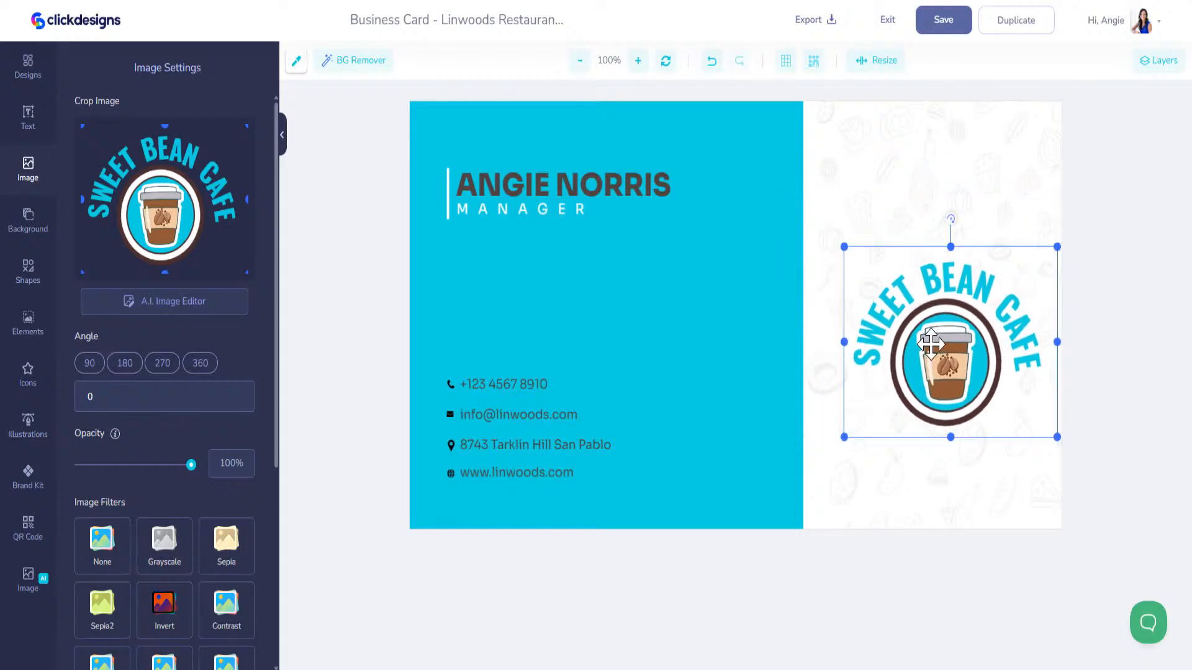
drag(931, 345, 918, 314)
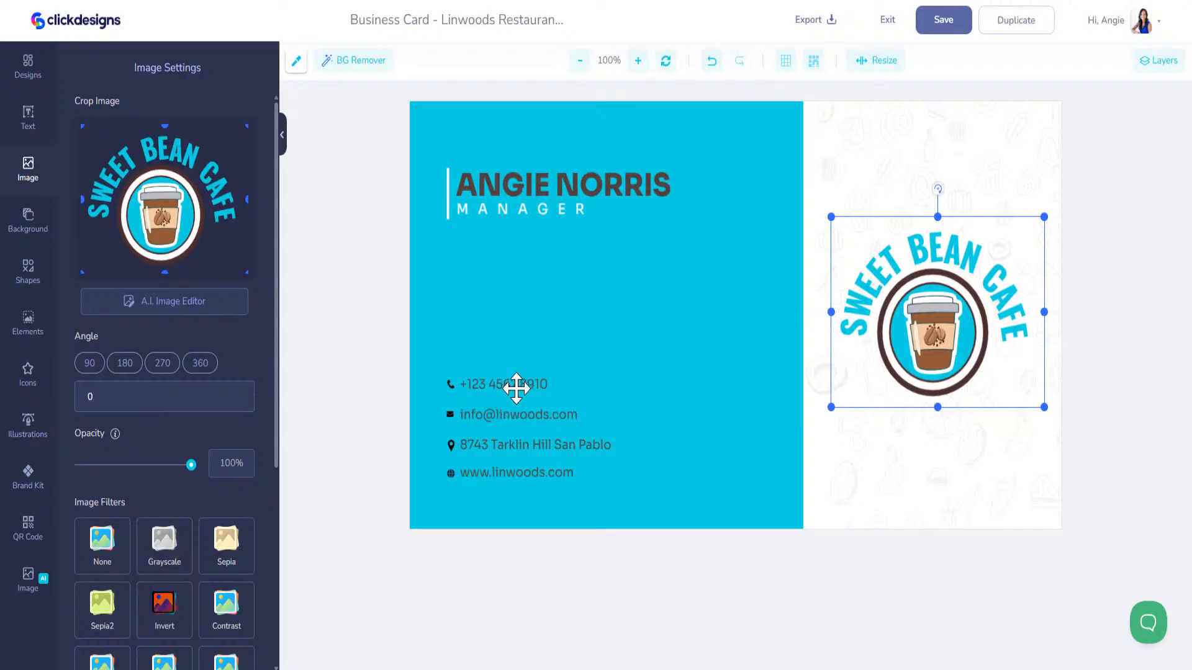
click(534, 474)
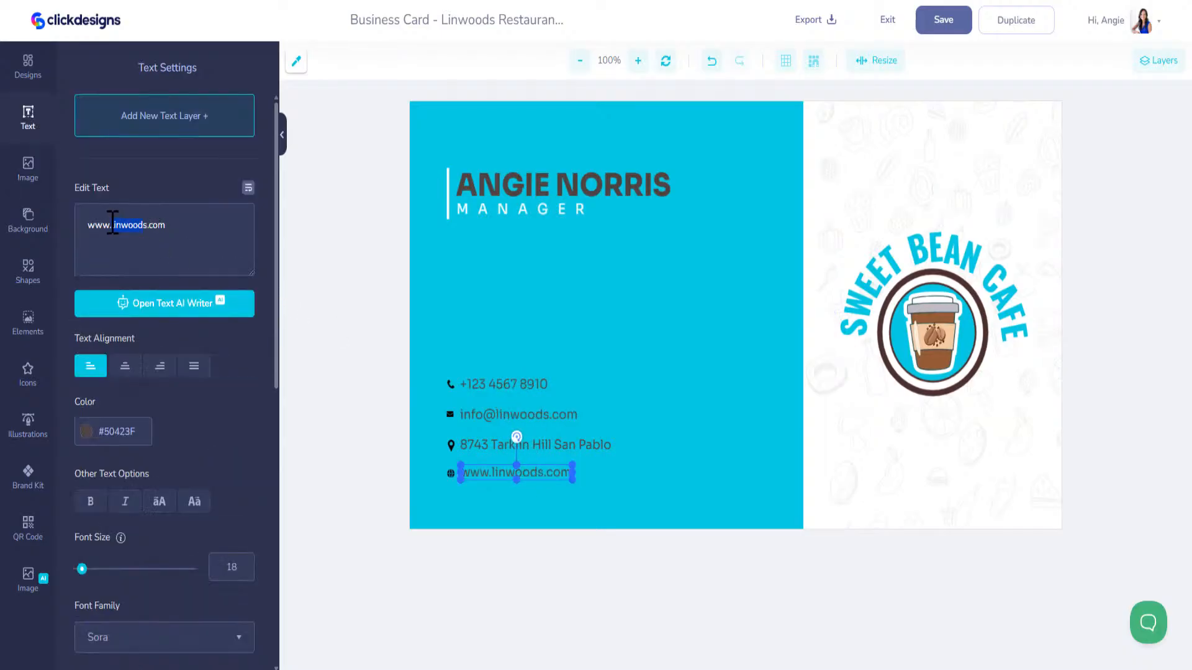
text(sweetbe)
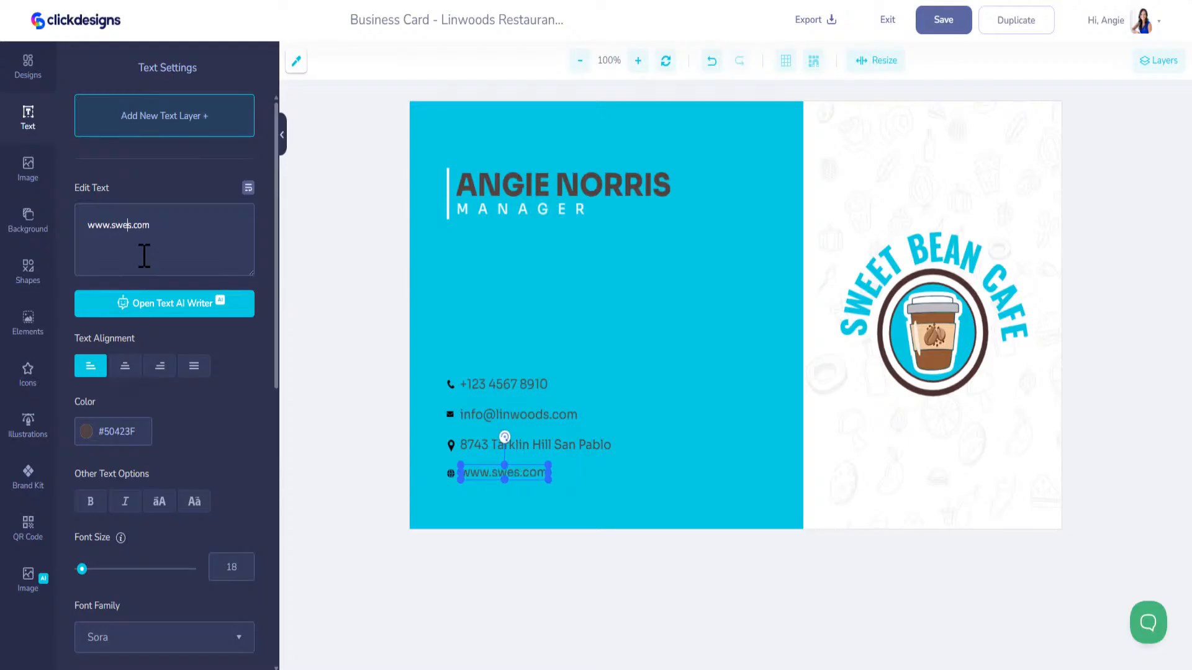
text(ancafe)
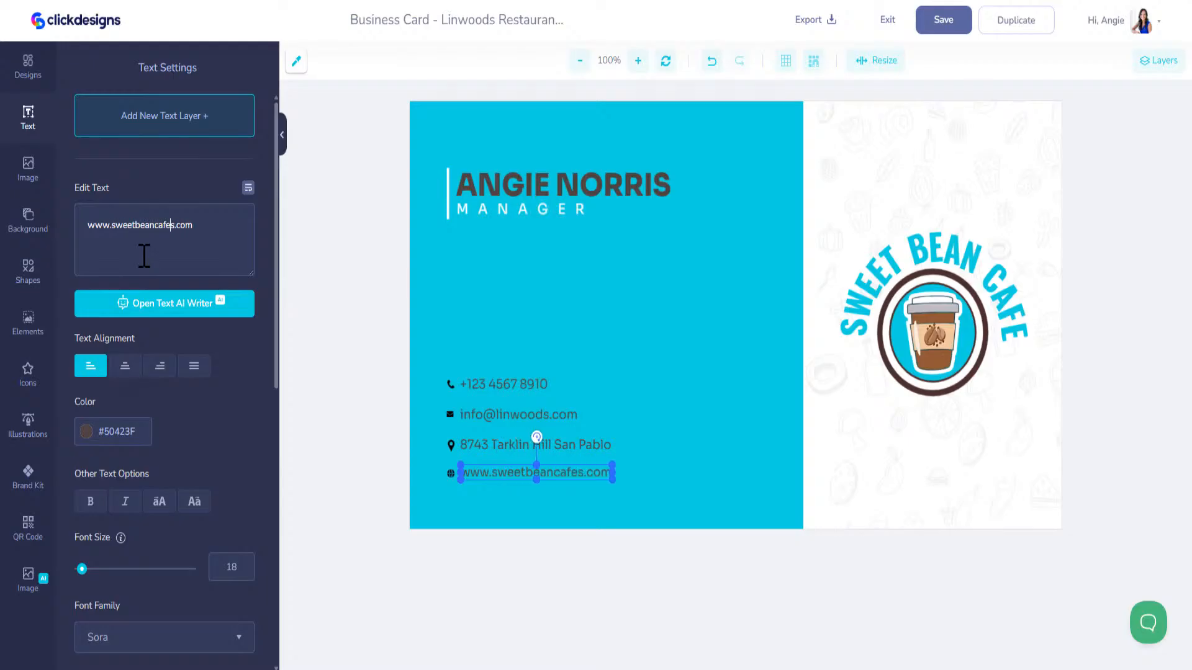
key(Delete)
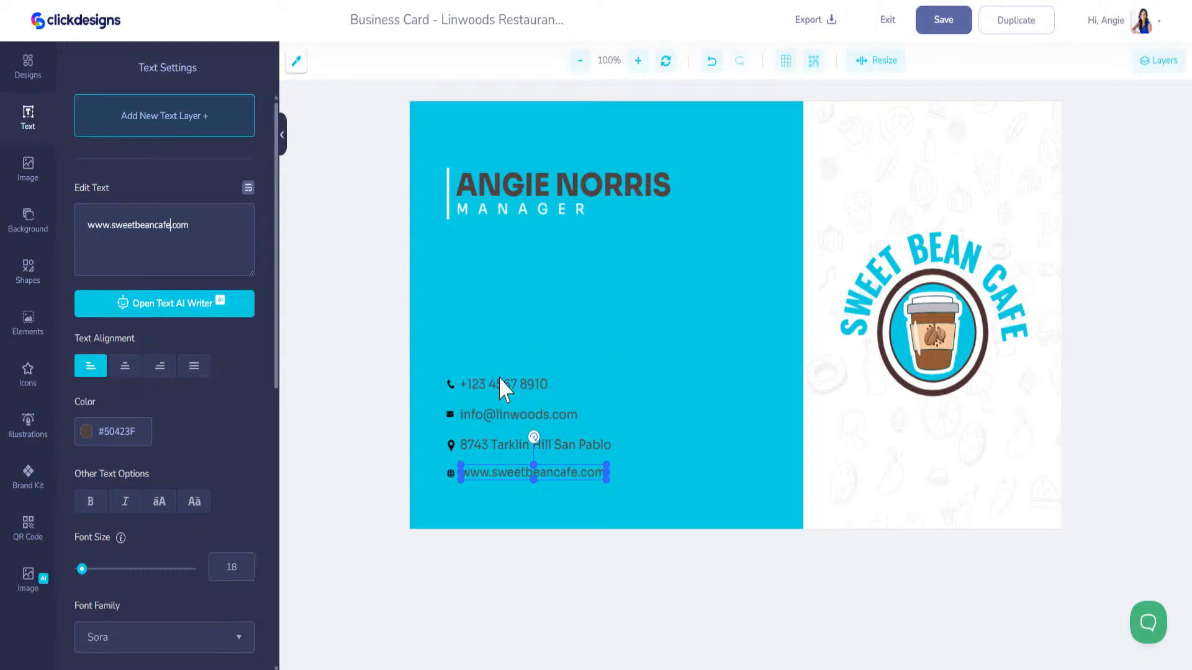
click(959, 36)
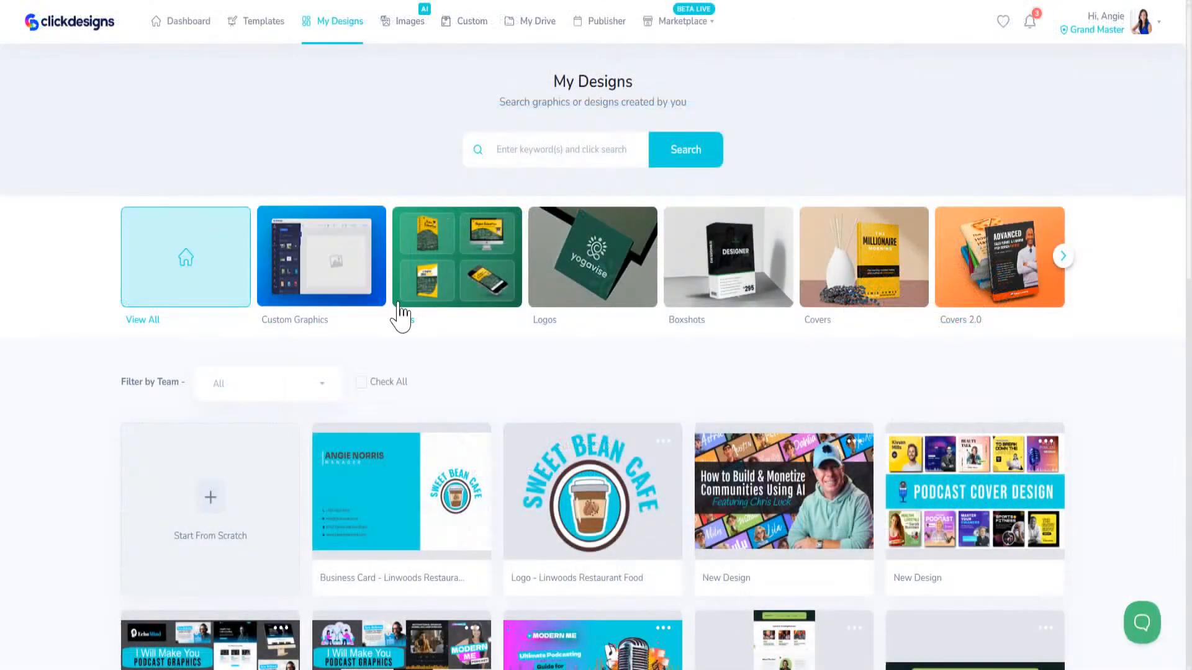
Leave the editor for the Templates gallery and advance its categories to Sheets through Backgrounds
mouse_move(610, 506)
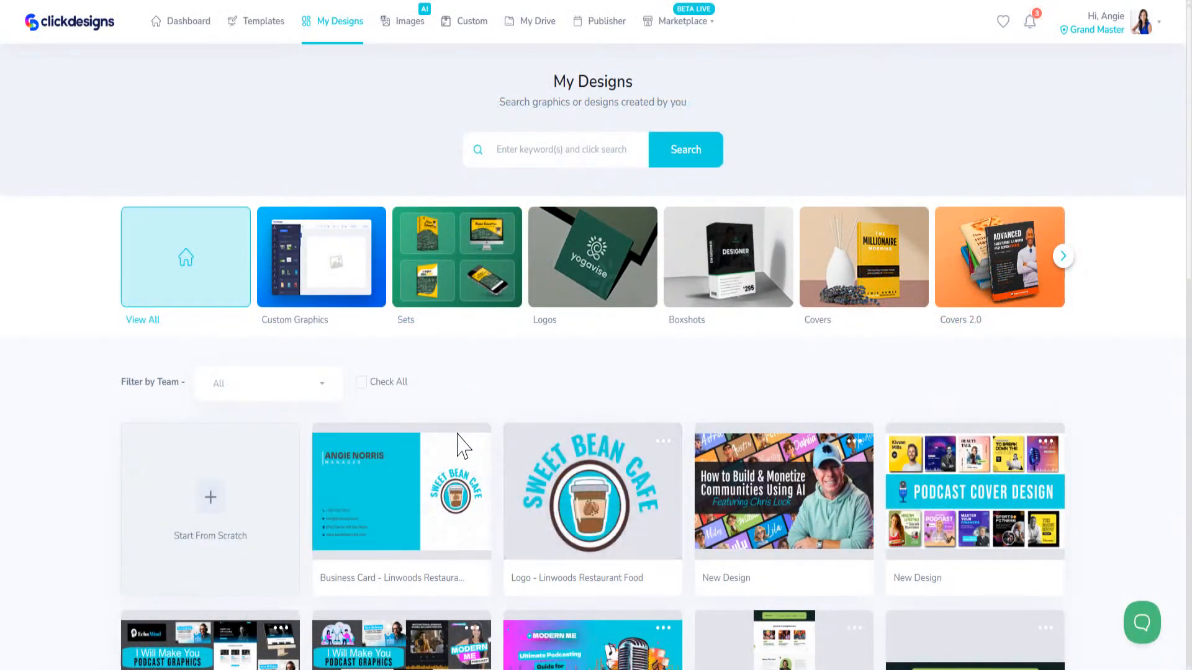
mouse_move(460, 467)
click(264, 24)
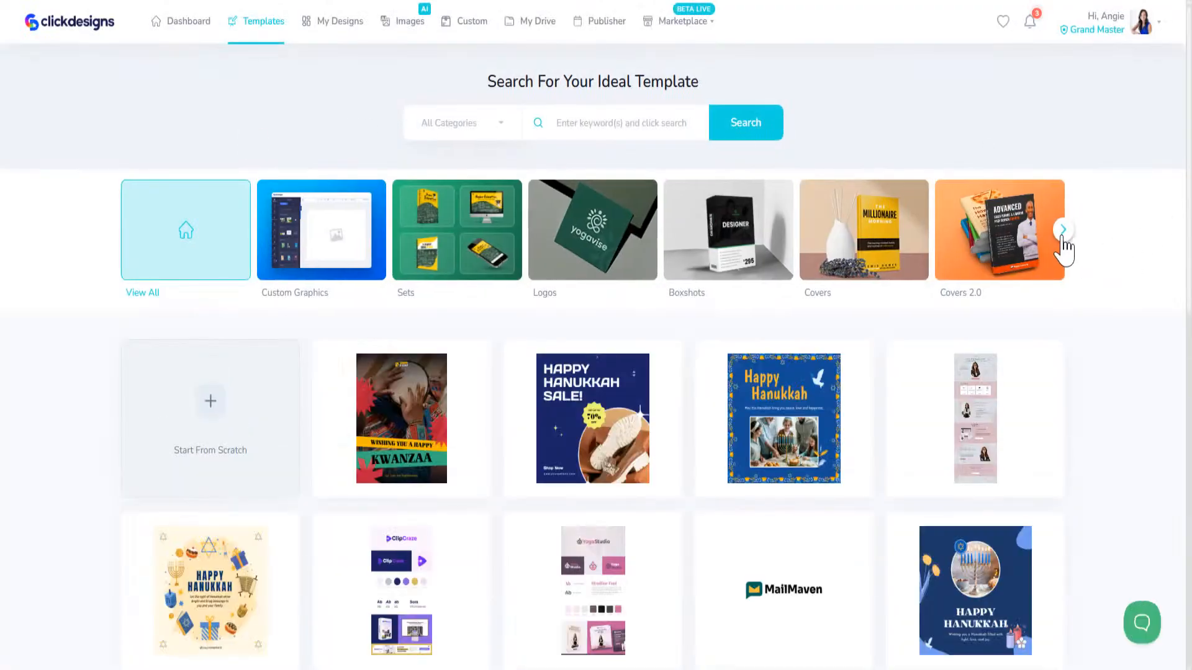
click(1063, 231)
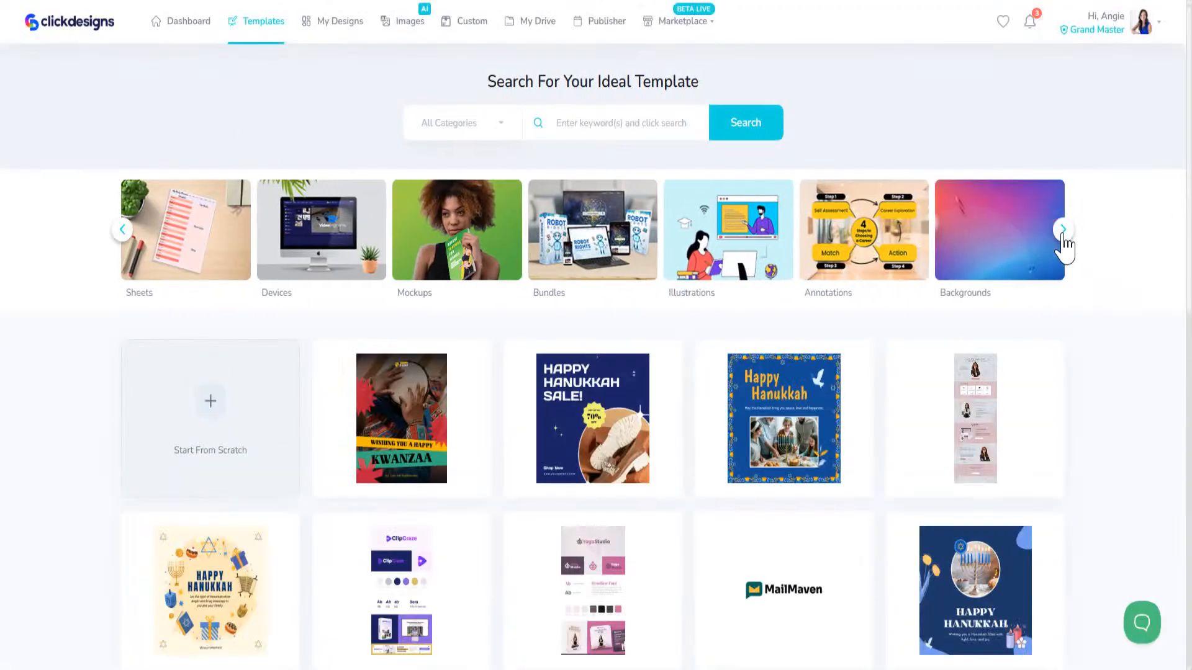
Browse the Marketing templates, then switch to the Socials category
click(1063, 231)
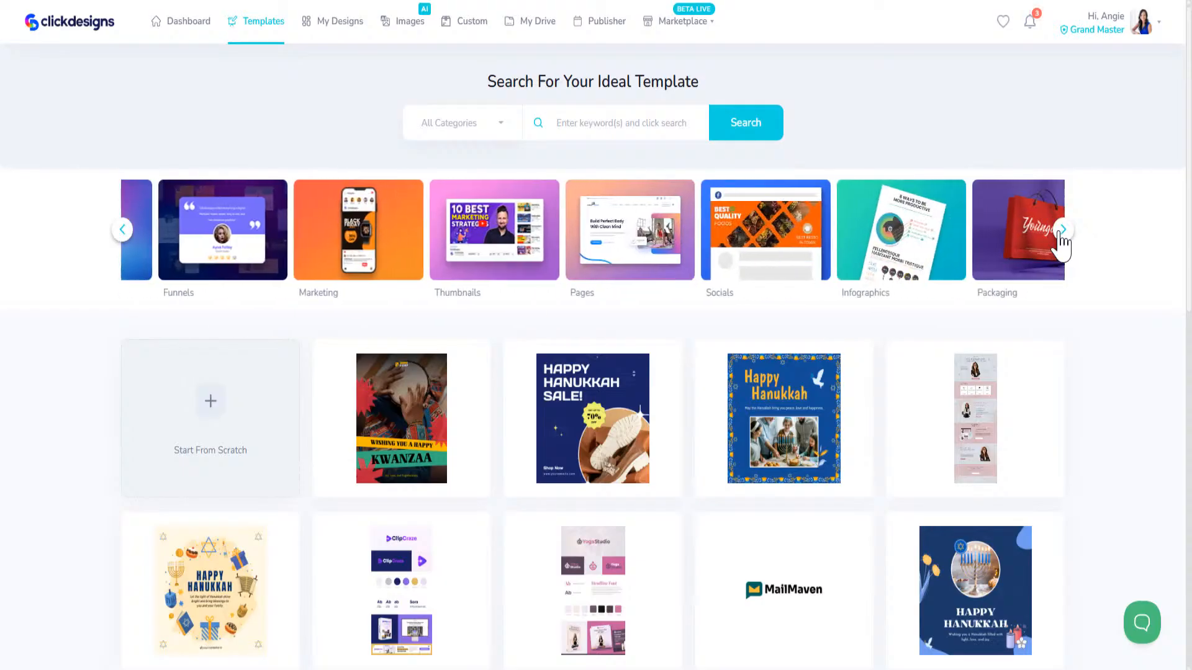
click(321, 227)
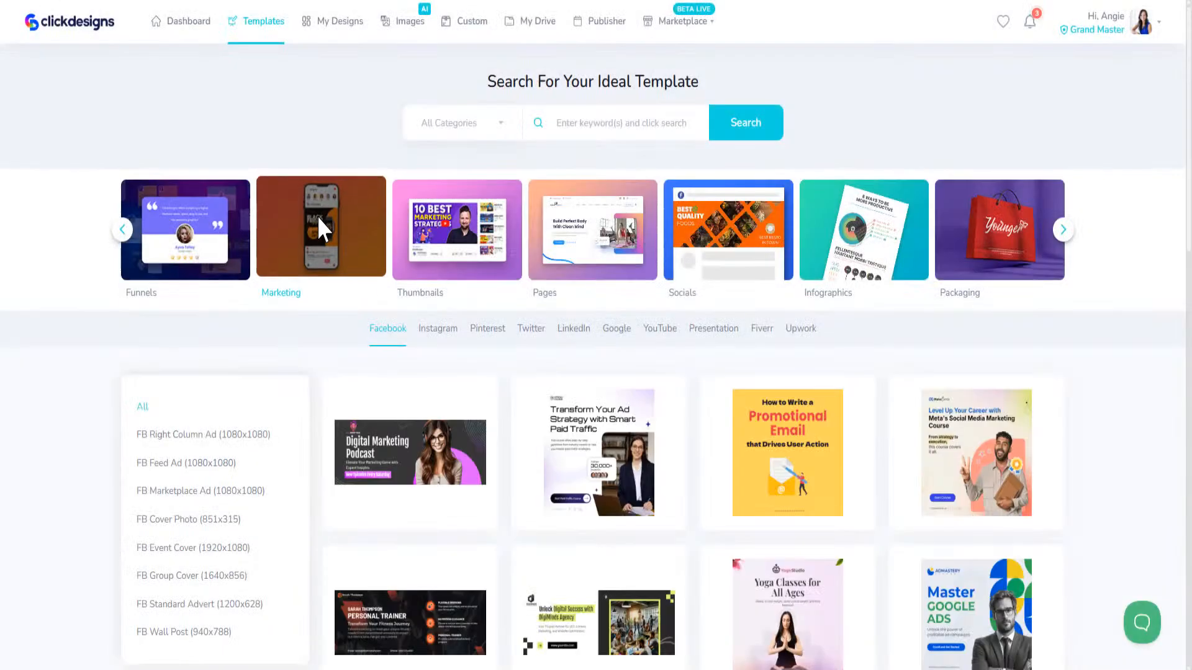
scroll(436, 490, down, 3)
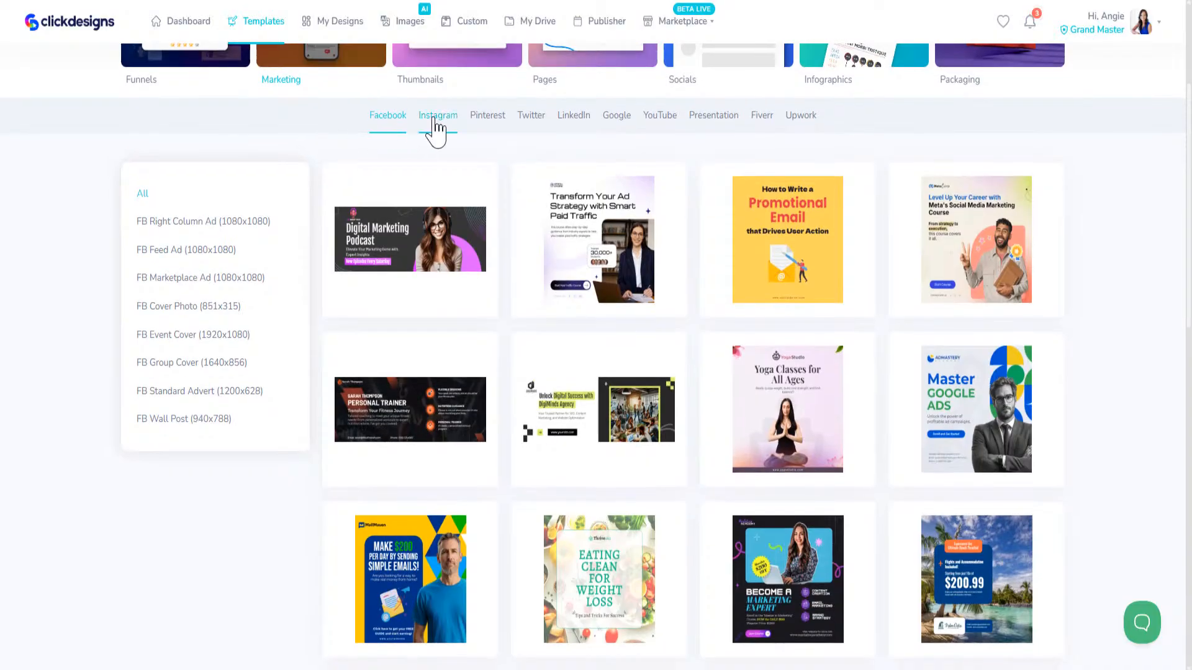
scroll(673, 385, up, 3)
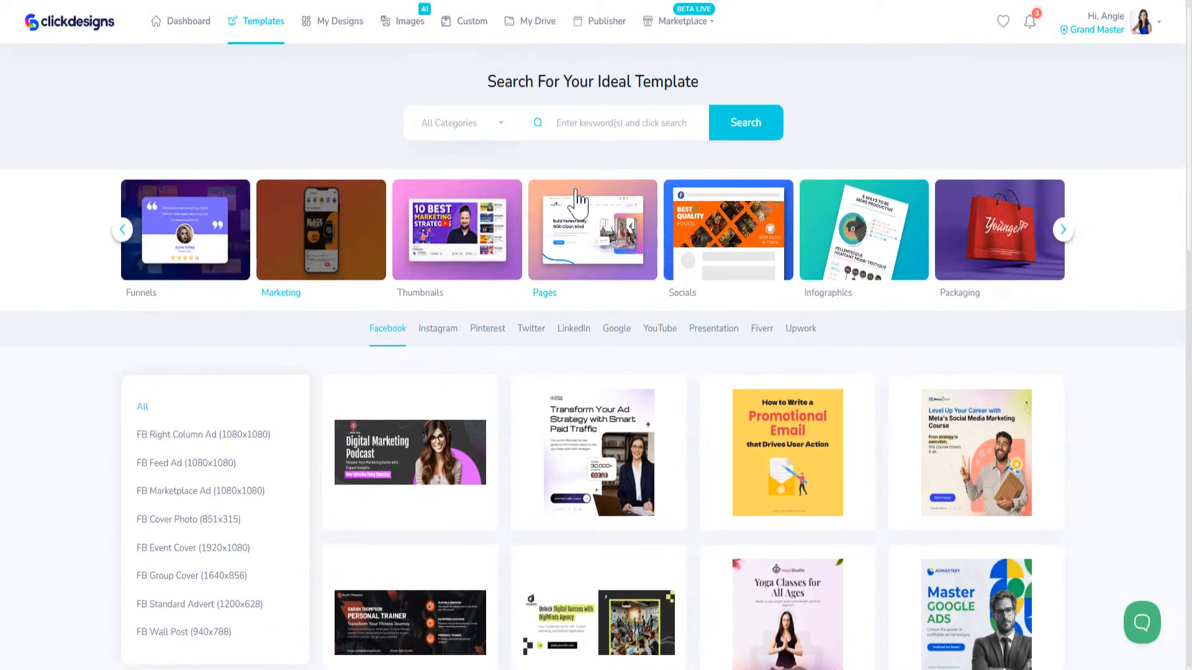
click(725, 242)
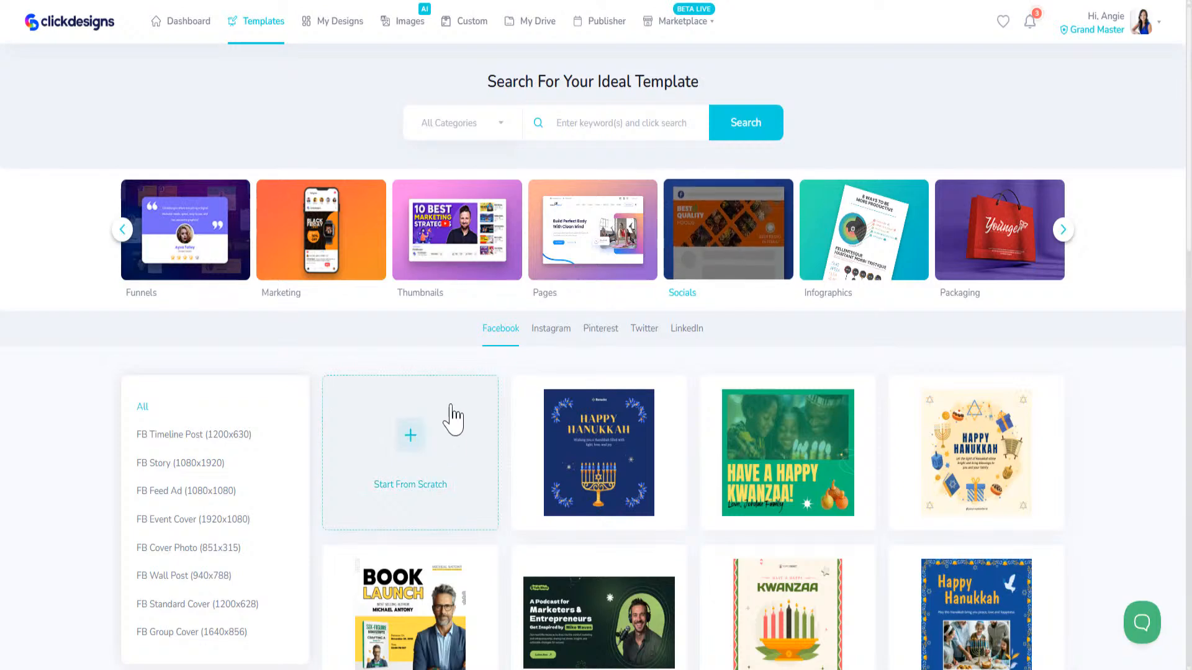
scroll(788, 514, down, 8)
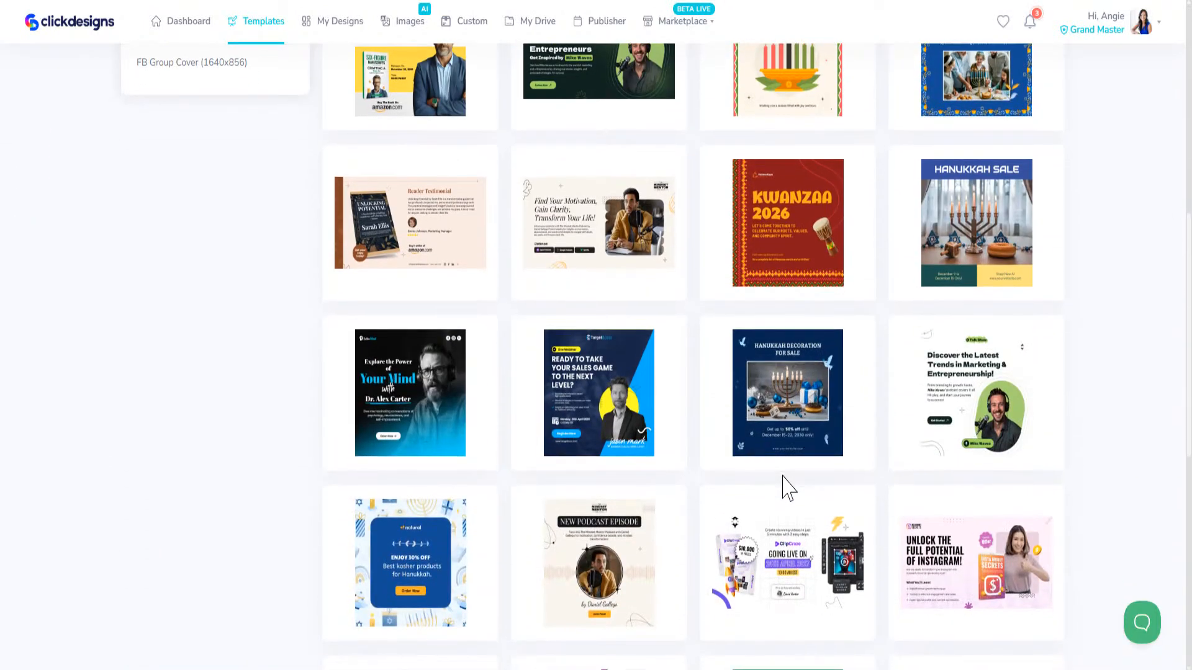
scroll(783, 483, down, 6)
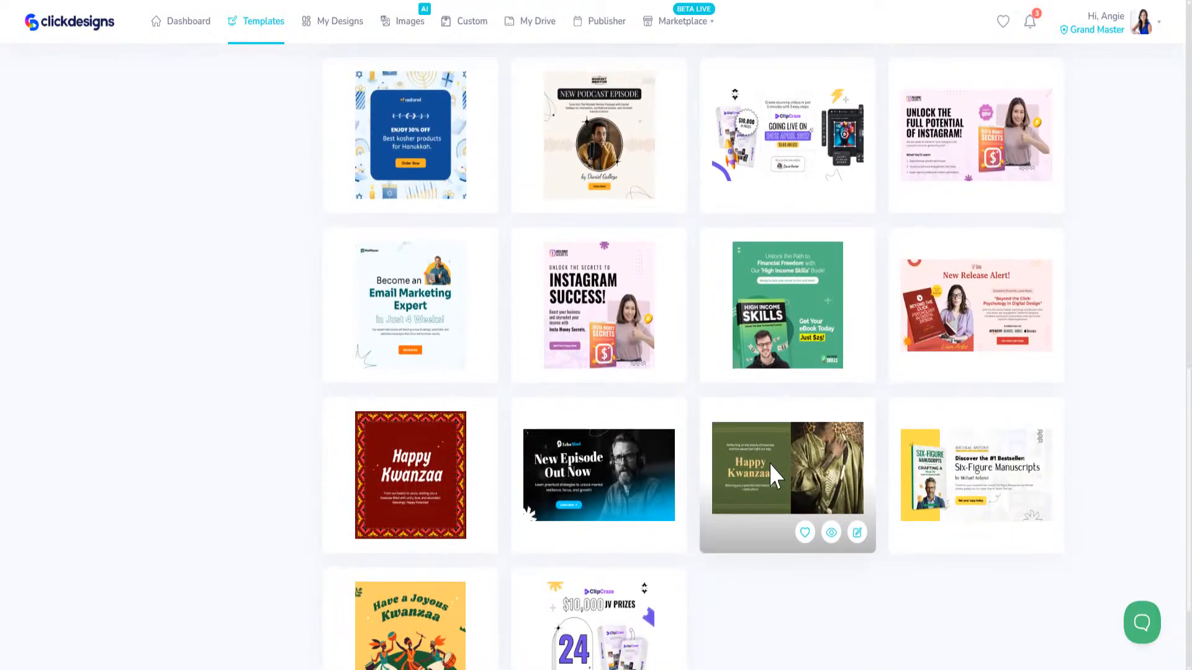
scroll(770, 490, up, 12)
scroll(762, 493, up, 4)
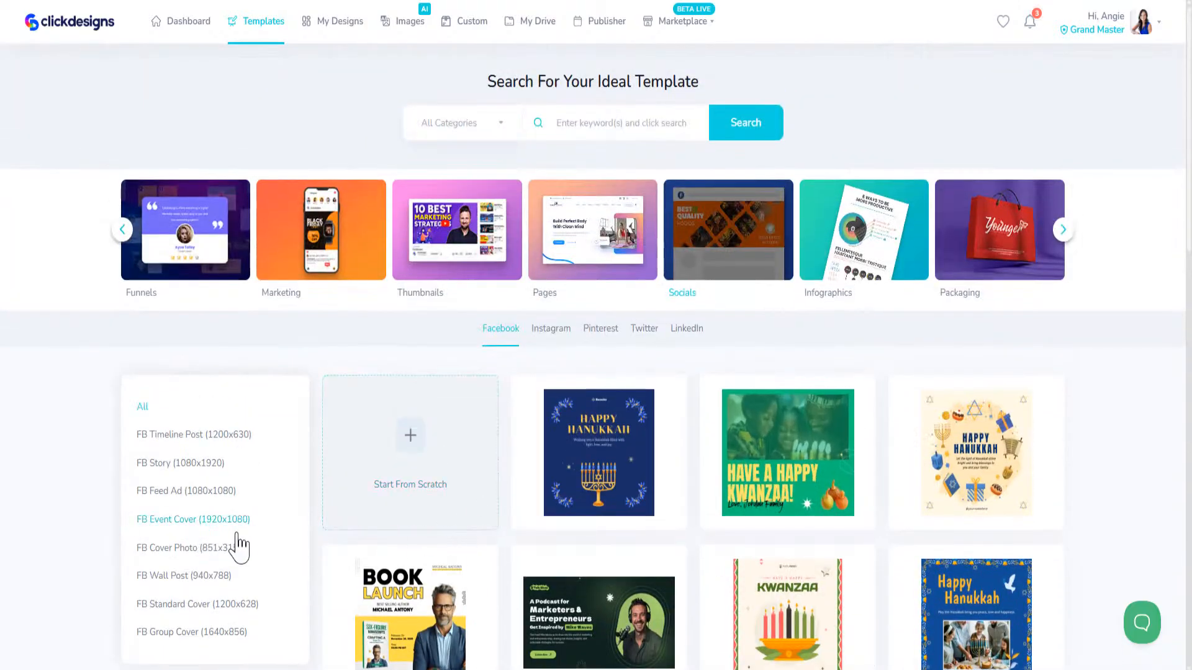
scroll(180, 448, down, 2)
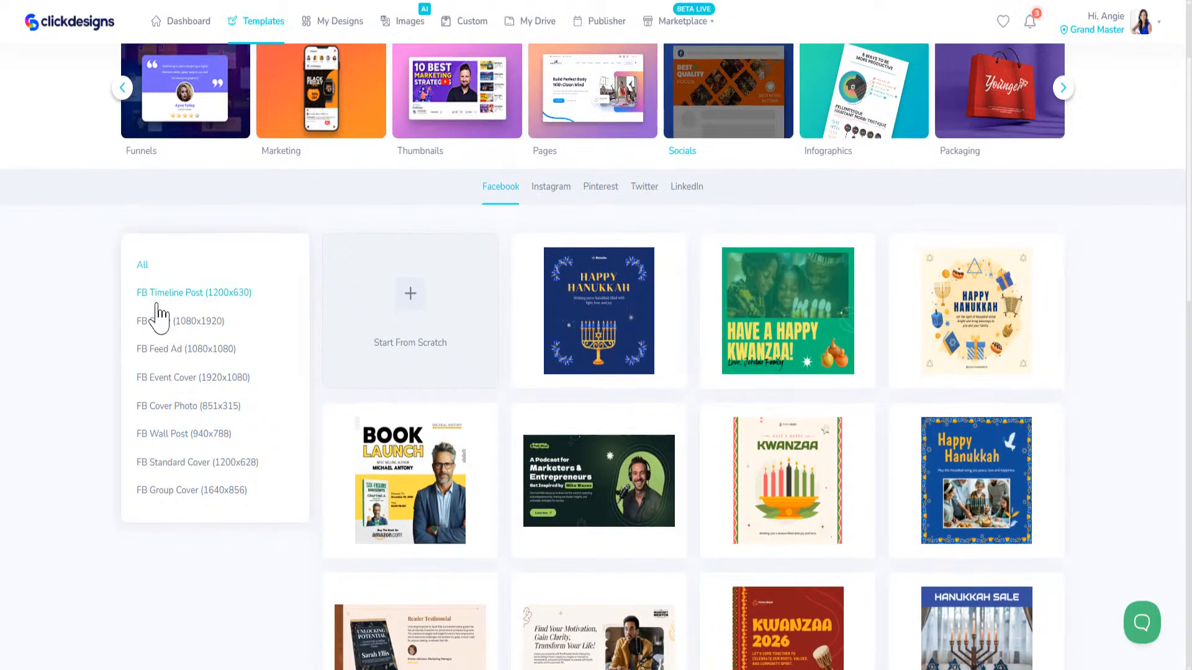
Filter to FB Cover Photo (851x315) templates and open Best Quality Foods for editing
click(188, 408)
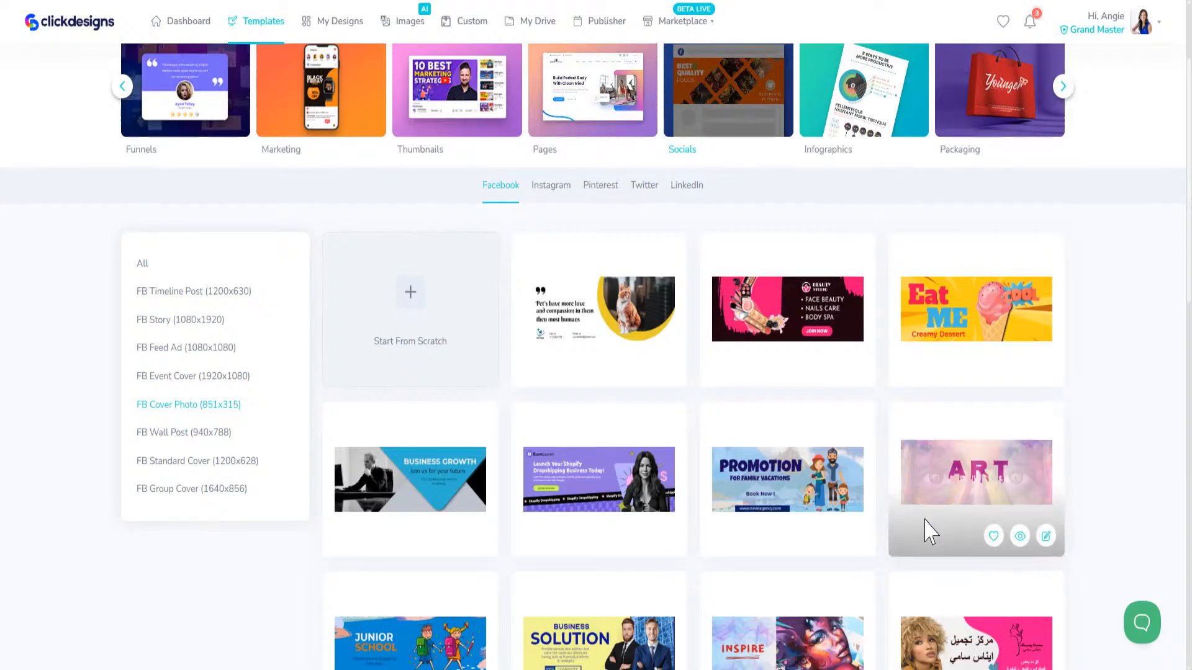
scroll(926, 528, down, 1)
scroll(926, 528, down, 2)
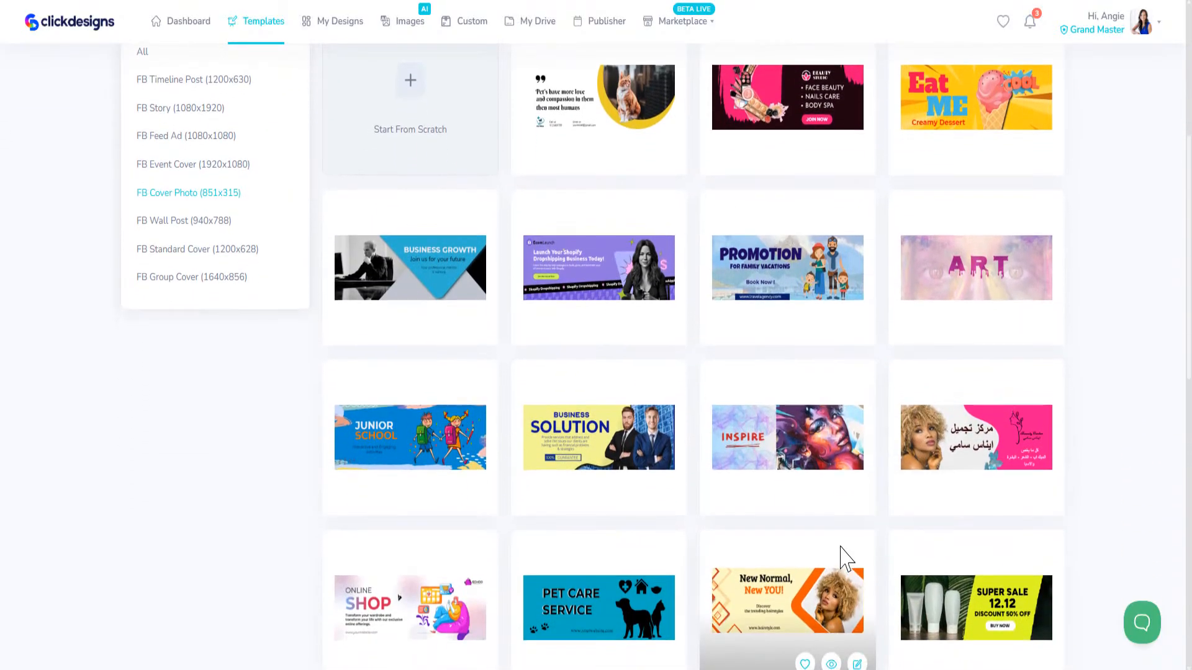
scroll(840, 559, down, 3)
scroll(692, 550, down, 6)
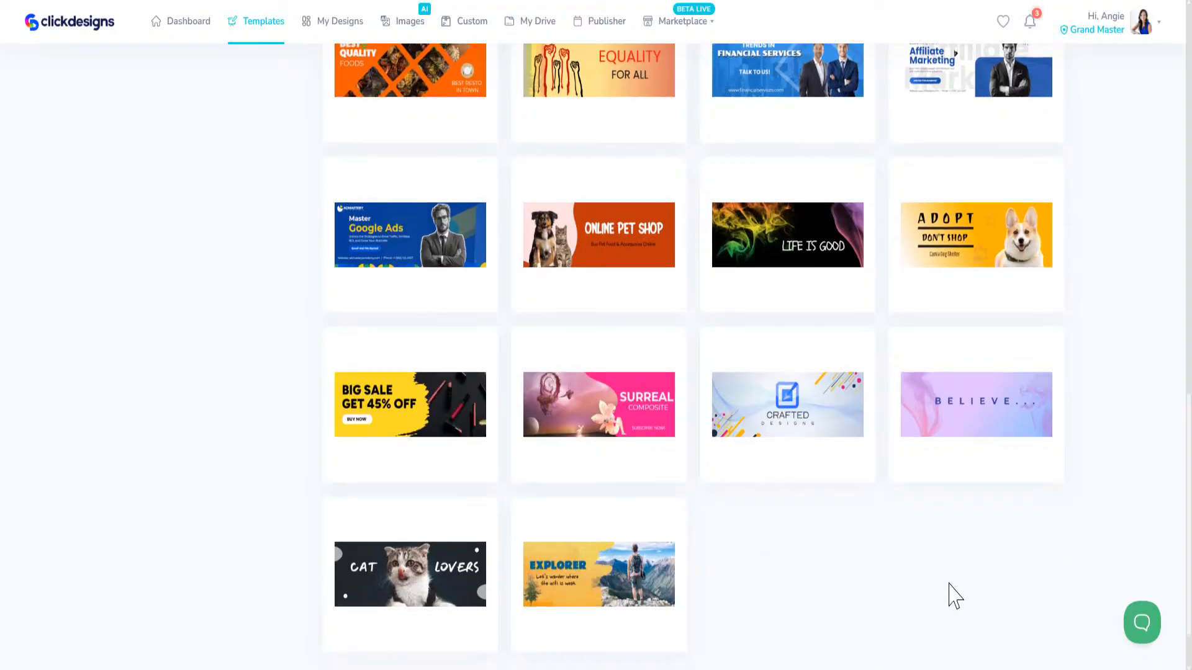
scroll(954, 594, up, 4)
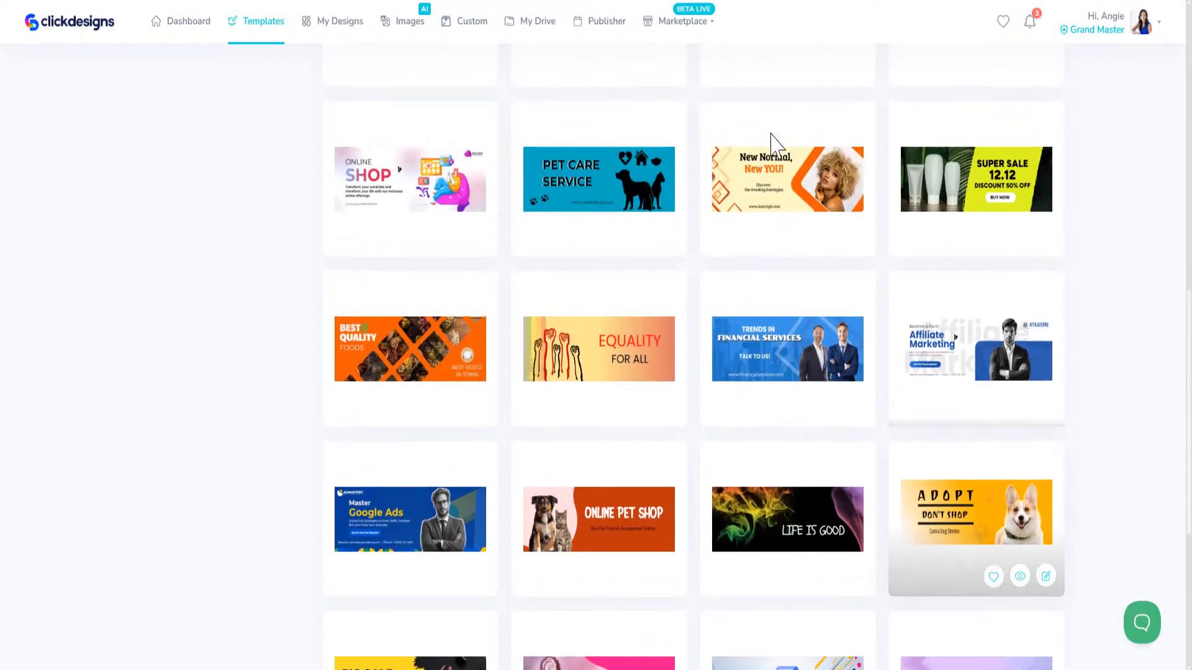
click(480, 412)
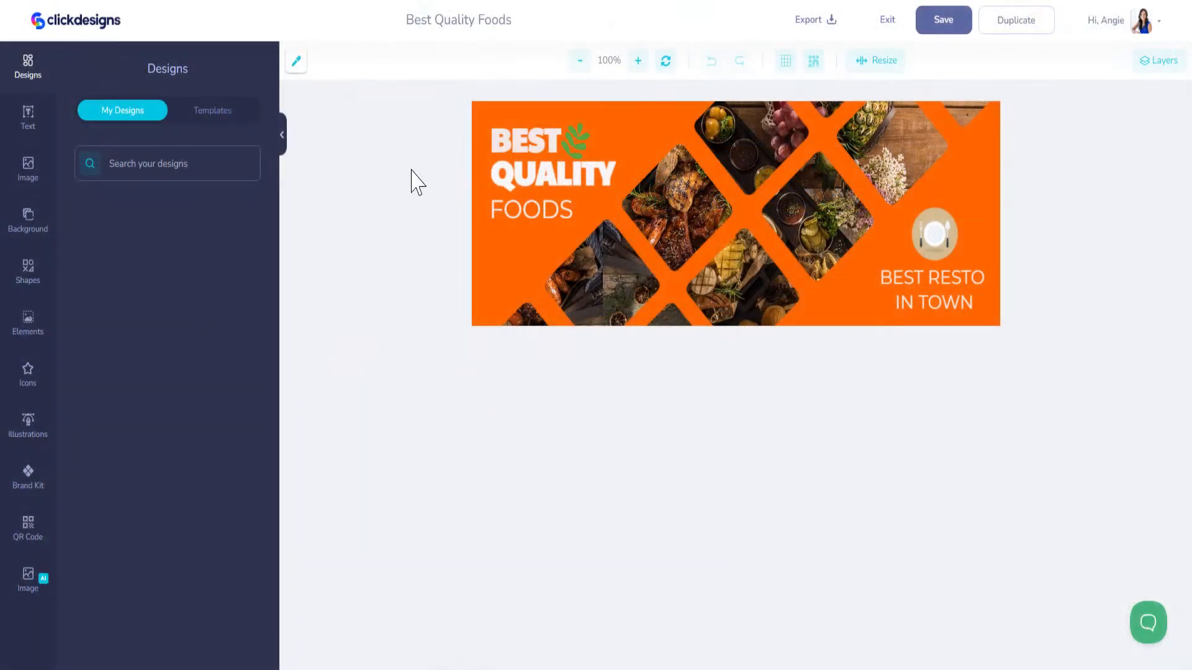
Select a diamond photo frame on the orange banner and nudge it slightly
click(696, 167)
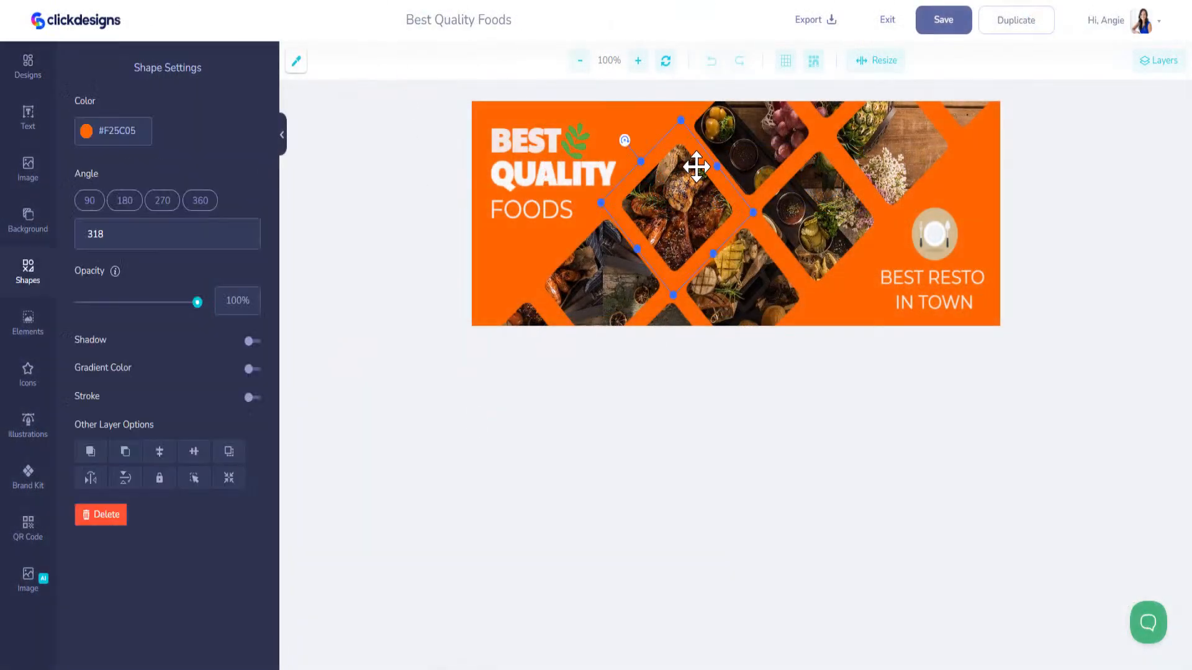
mouse_move(684, 191)
mouse_down()
mouse_move(678, 141)
mouse_move(691, 187)
mouse_up()
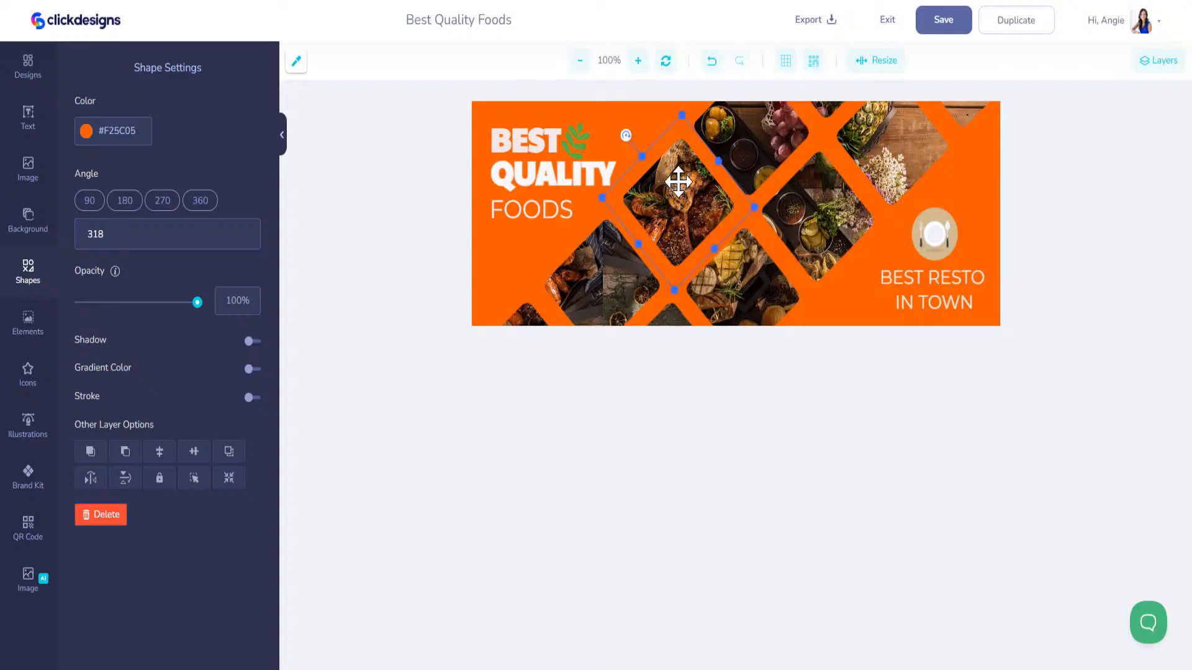
click(29, 481)
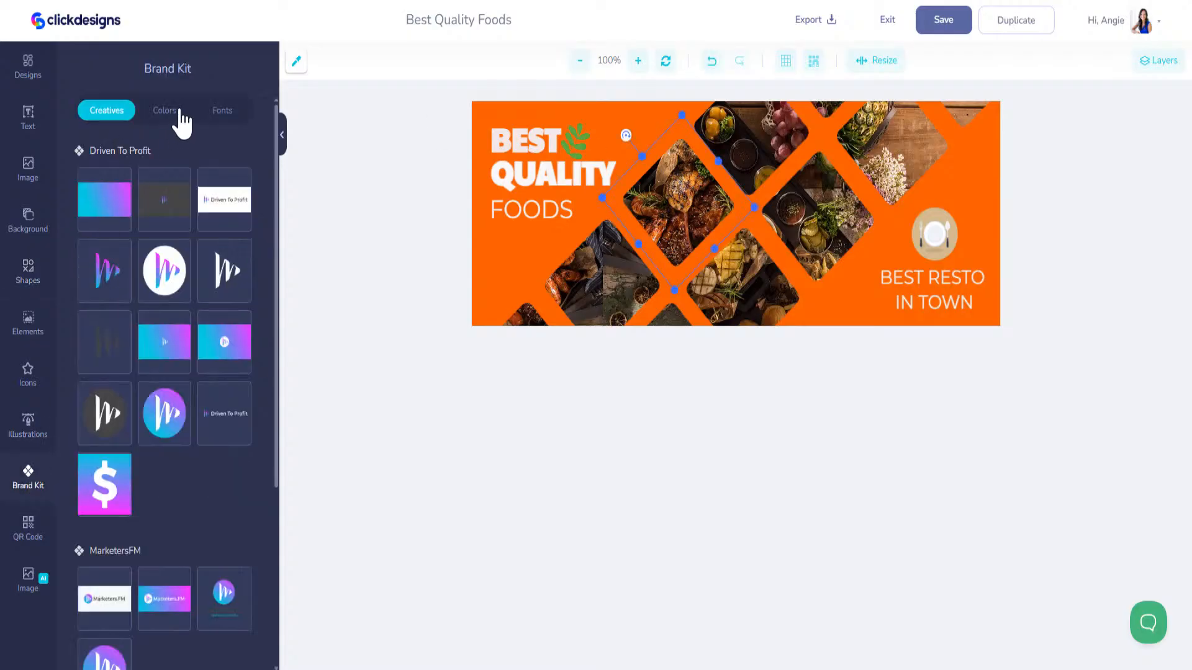
Hide both food-photo Image layers in the Layers list, leaving the diamond frames empty
click(1159, 61)
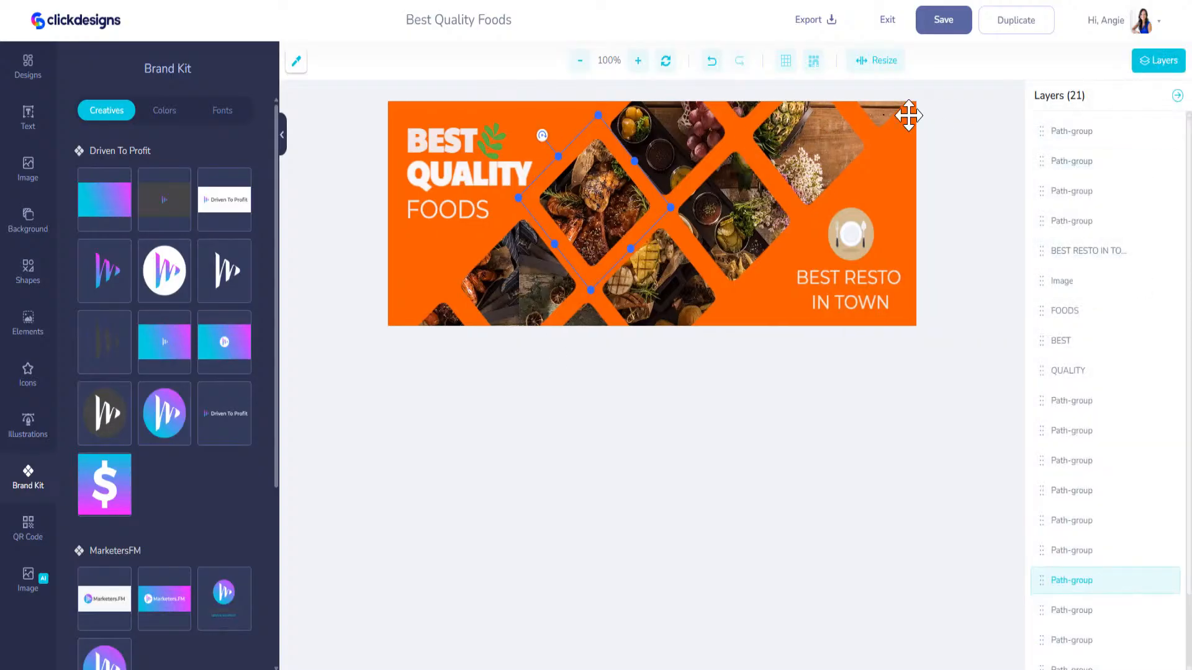
scroll(1127, 490, down, 1)
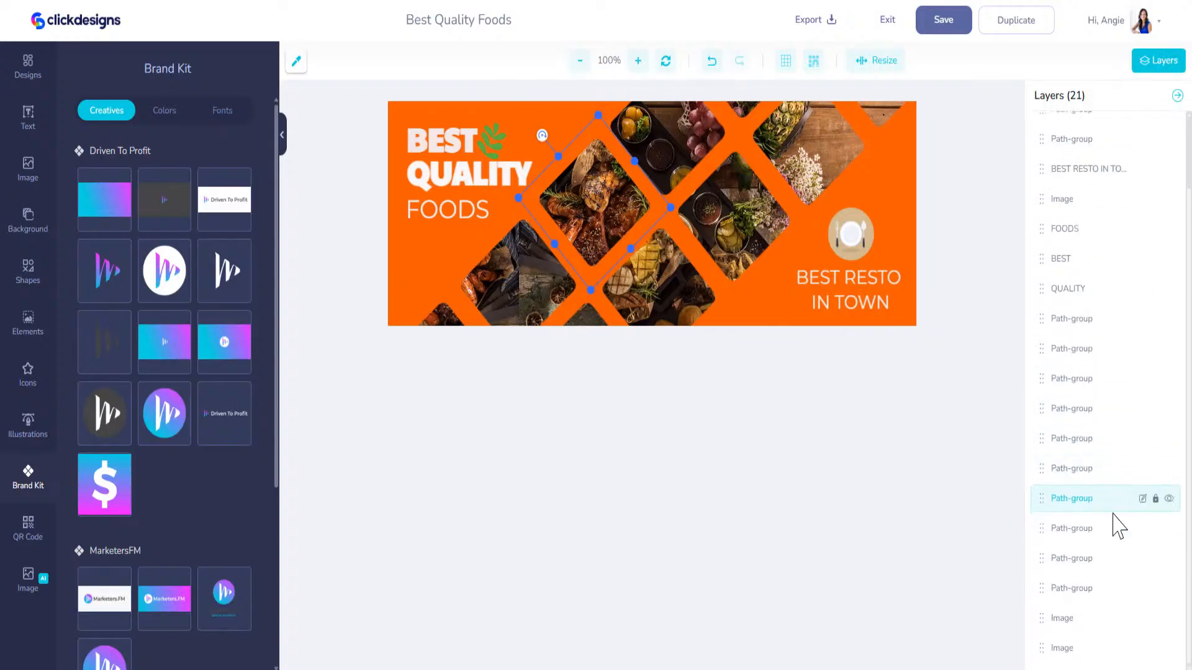
click(1170, 649)
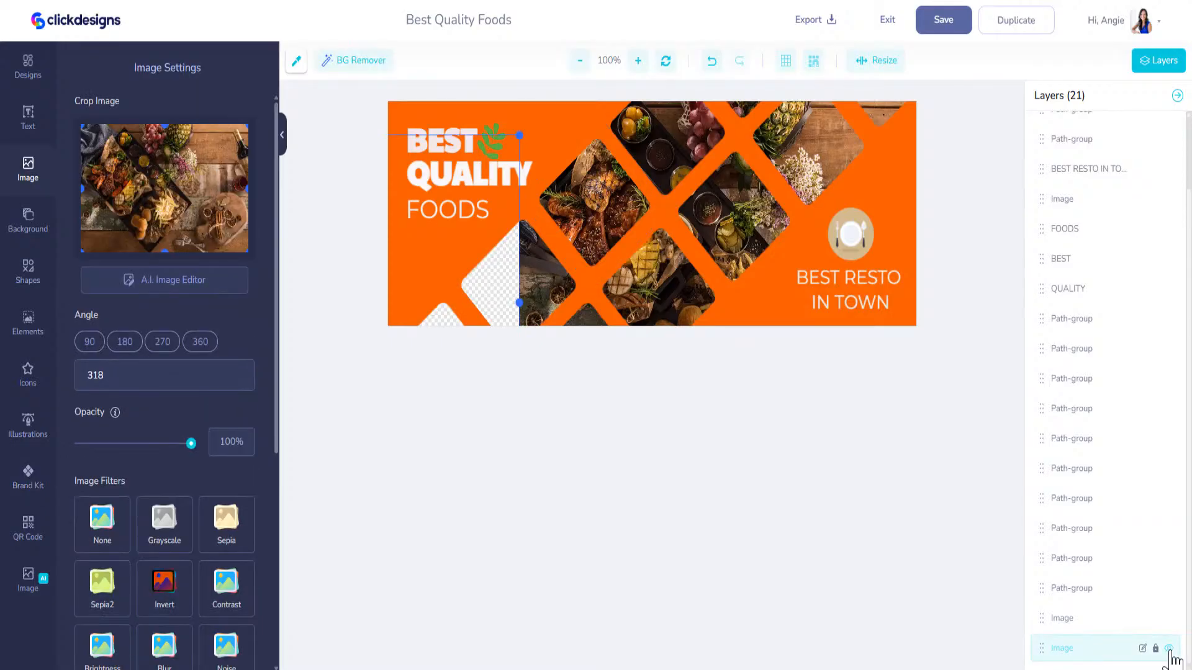
click(1169, 650)
click(1170, 620)
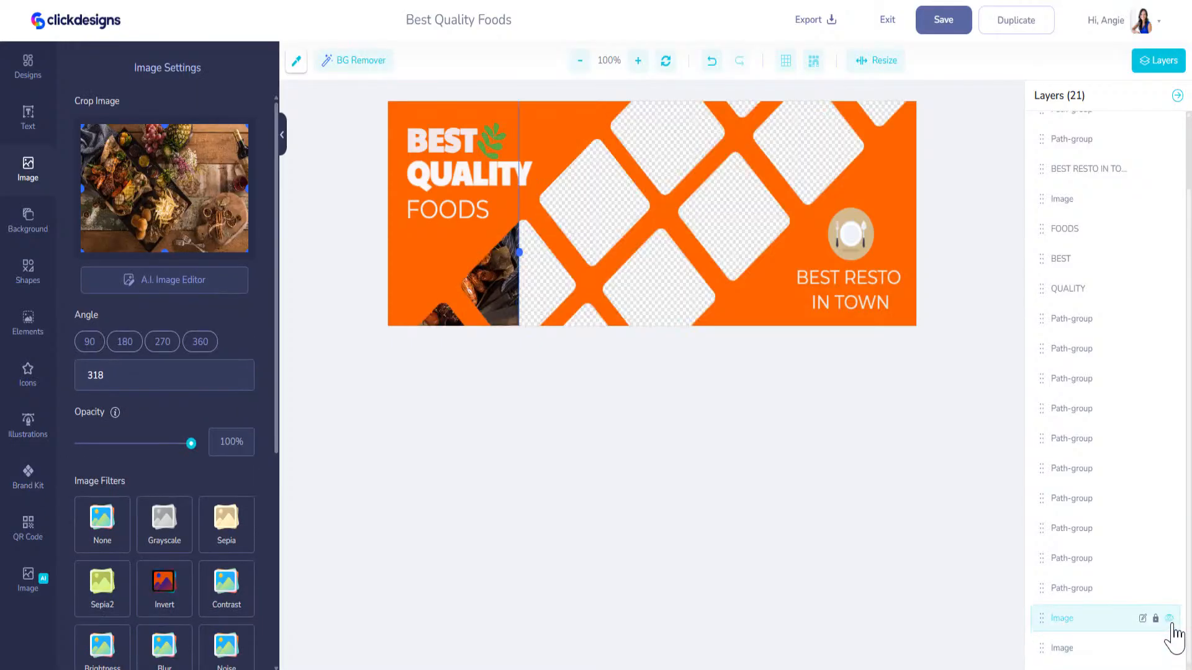
click(1170, 620)
click(1170, 620)
click(1169, 650)
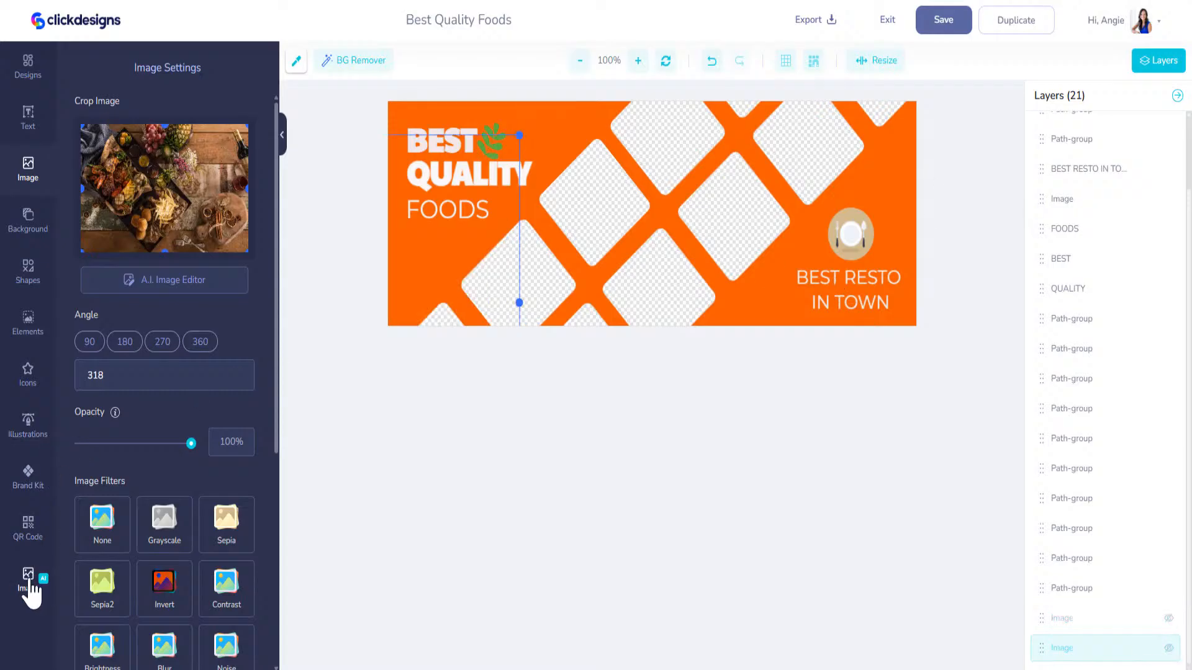
click(30, 586)
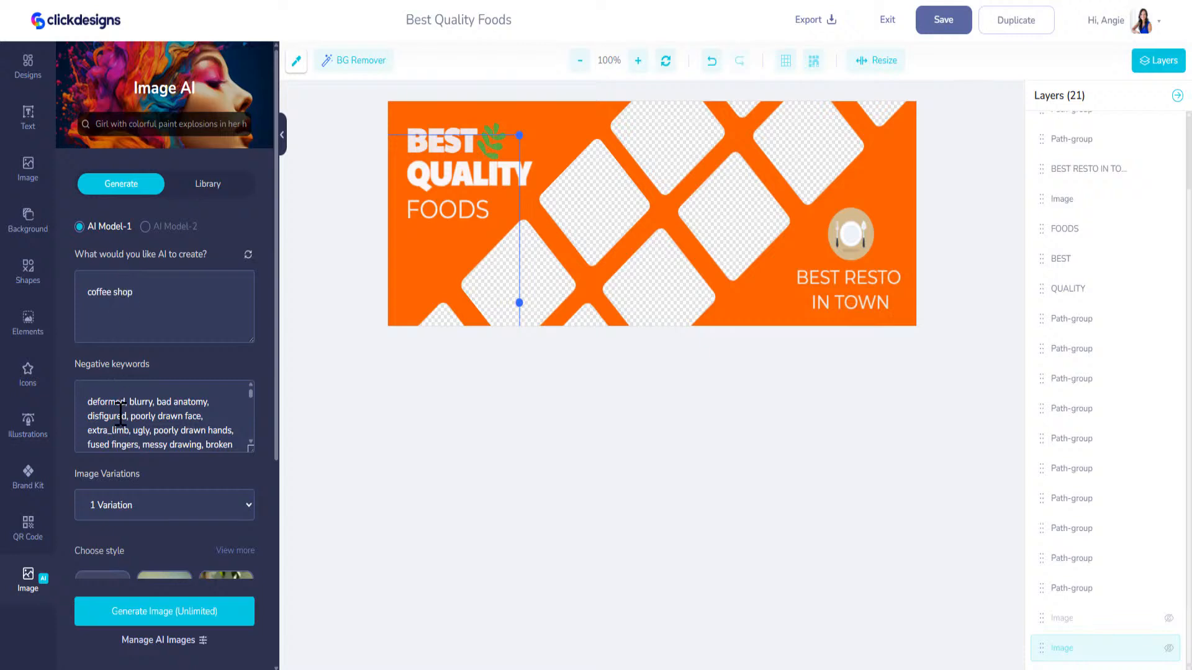
Generate four wide photographic 'coffee shop' image variations and place the first, with its takeaway cup, on the banner
scroll(120, 415, down, 10)
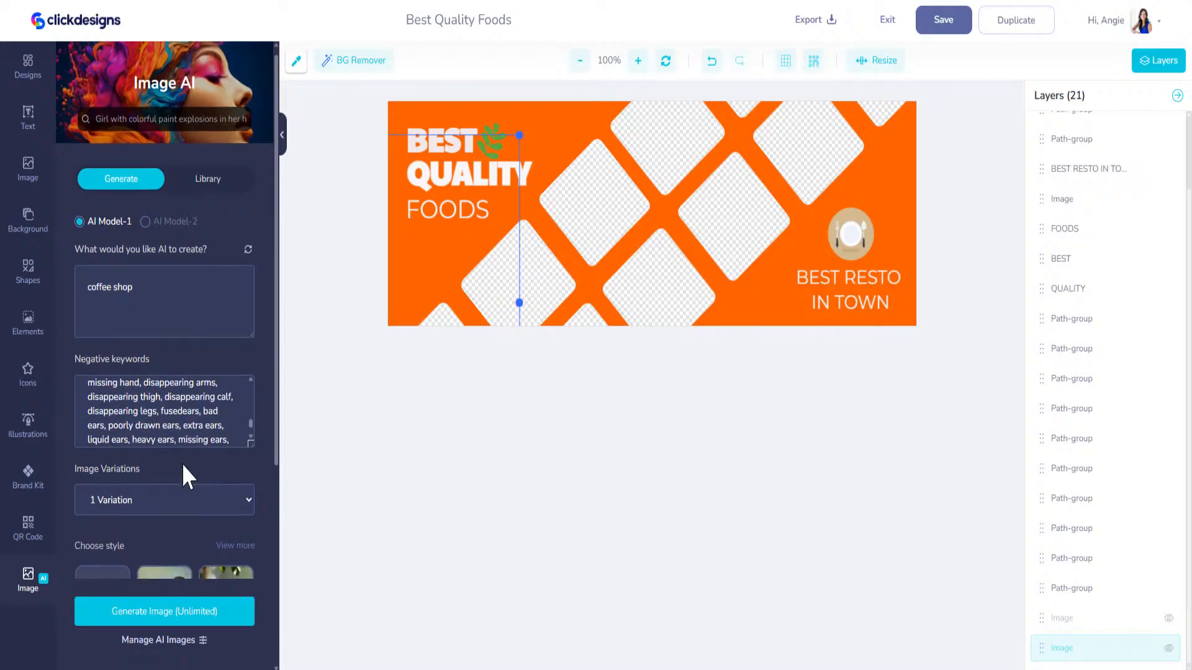
scroll(186, 434, down, 3)
click(139, 290)
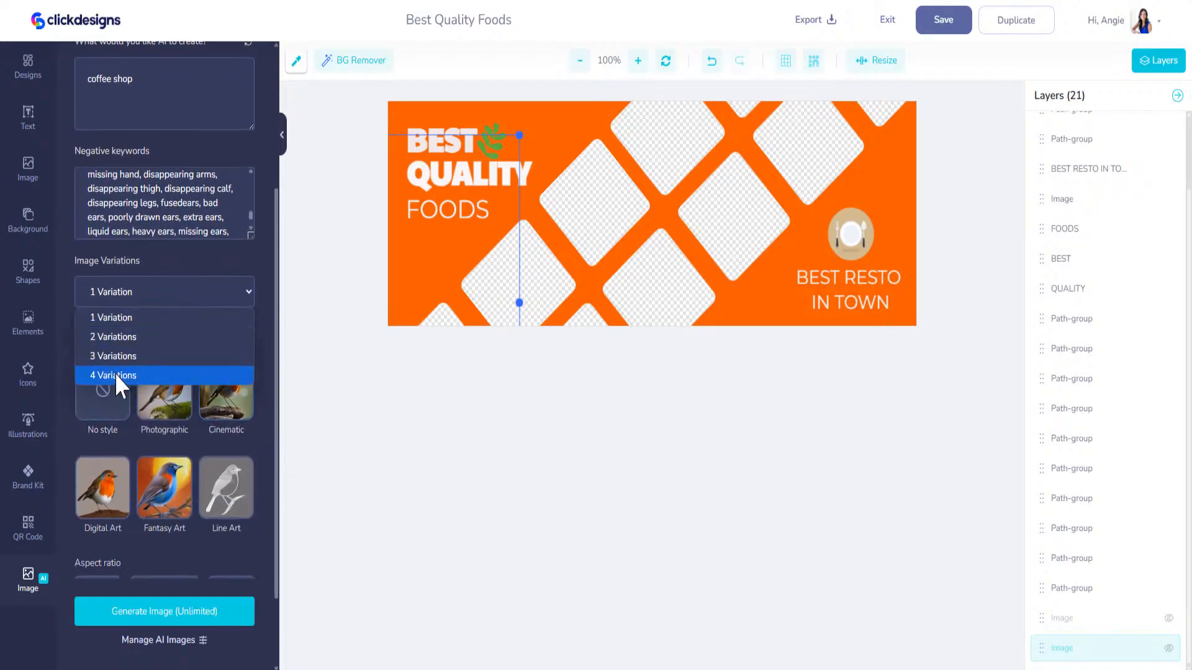
click(115, 376)
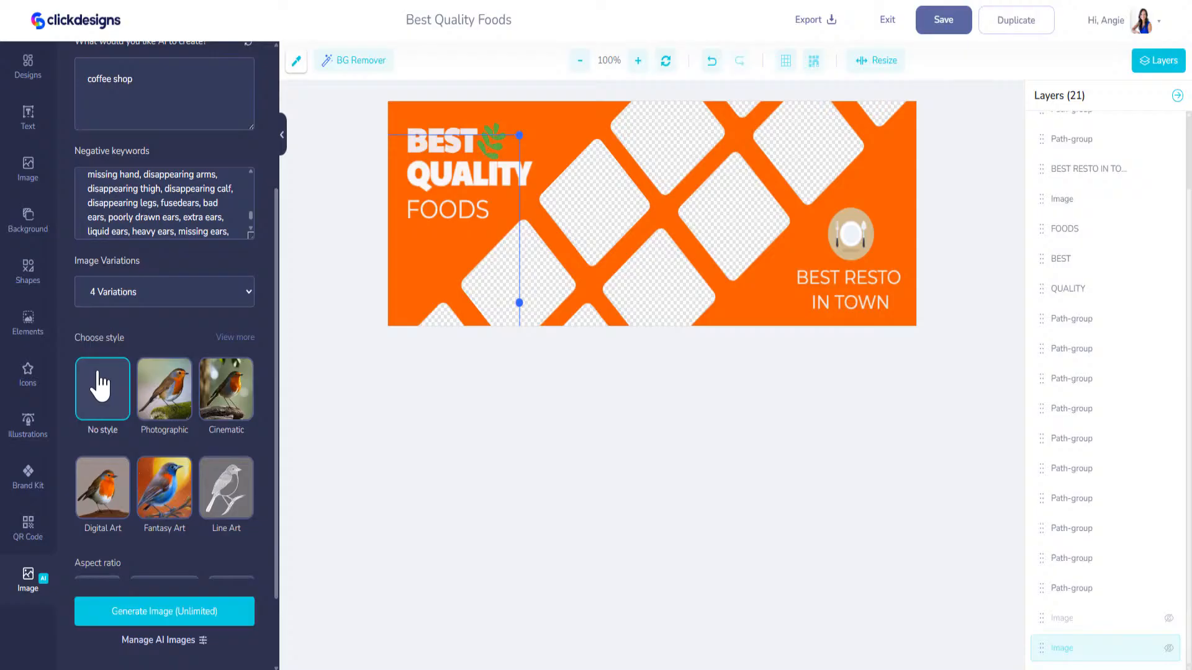
scroll(163, 434, down, 2)
click(165, 442)
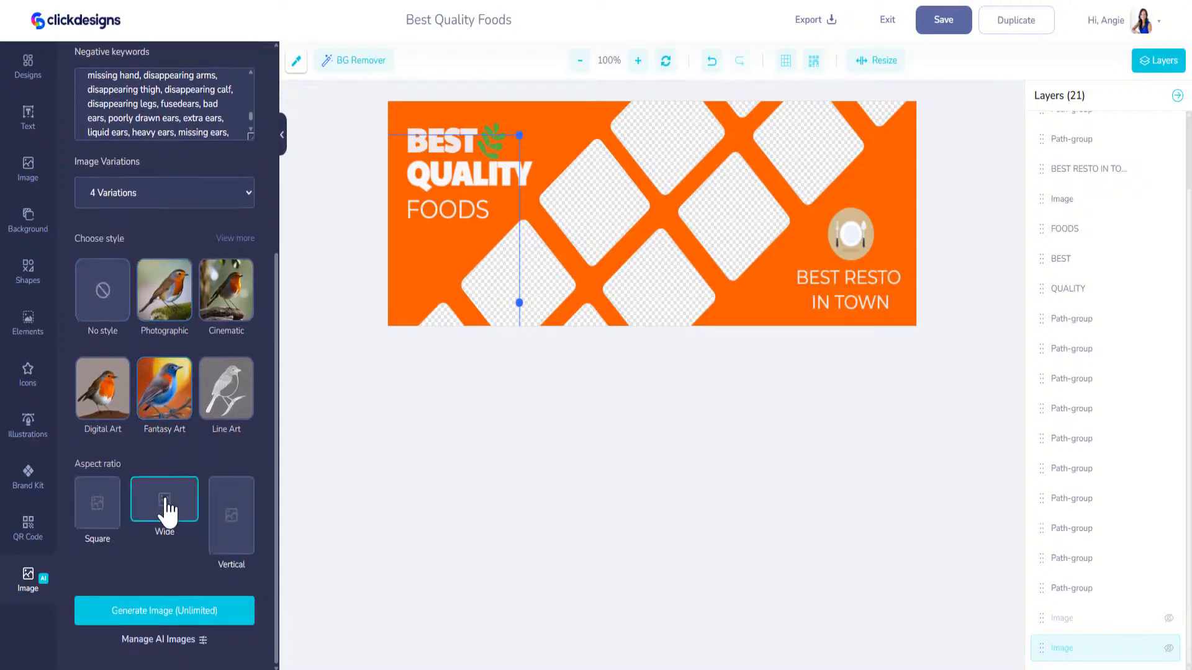
click(165, 504)
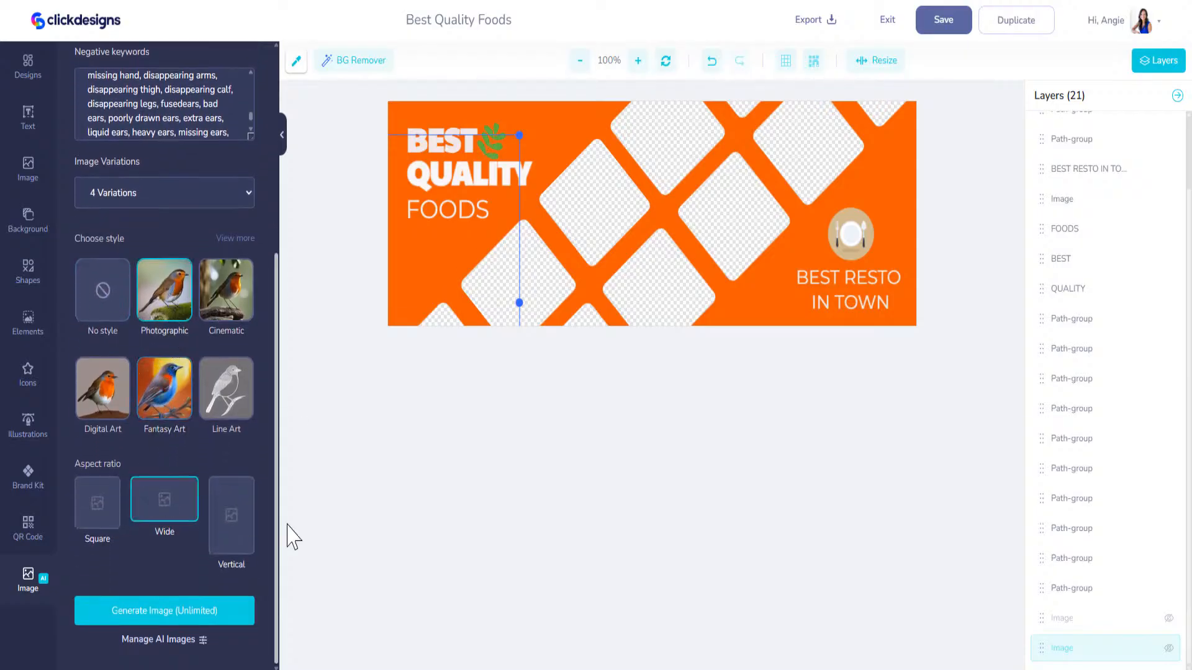
click(149, 614)
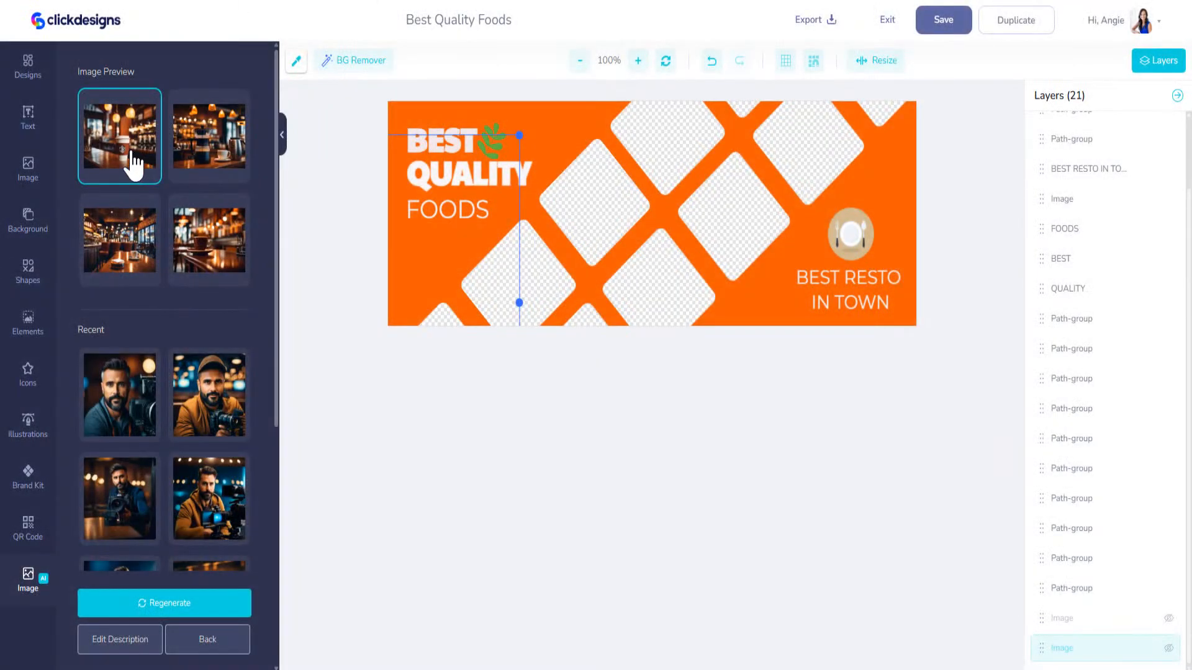
click(132, 164)
Move and enlarge the first café photo, save the design, then delete that photo
click(737, 191)
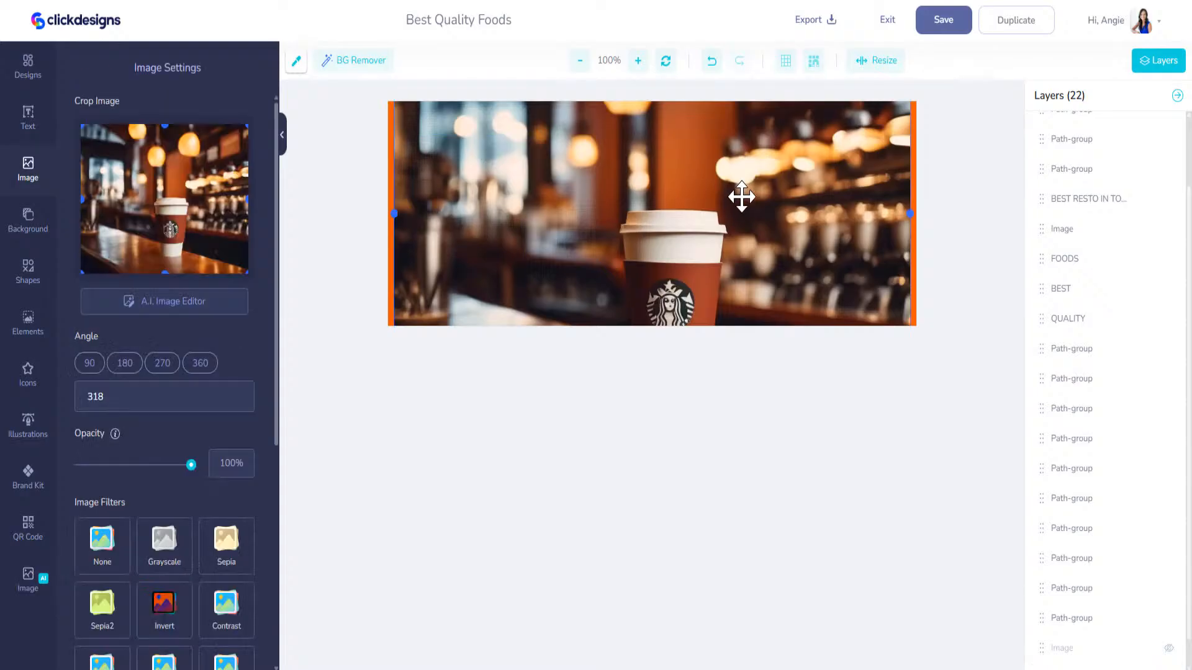
drag(737, 192, 717, 248)
drag(739, 160, 697, 248)
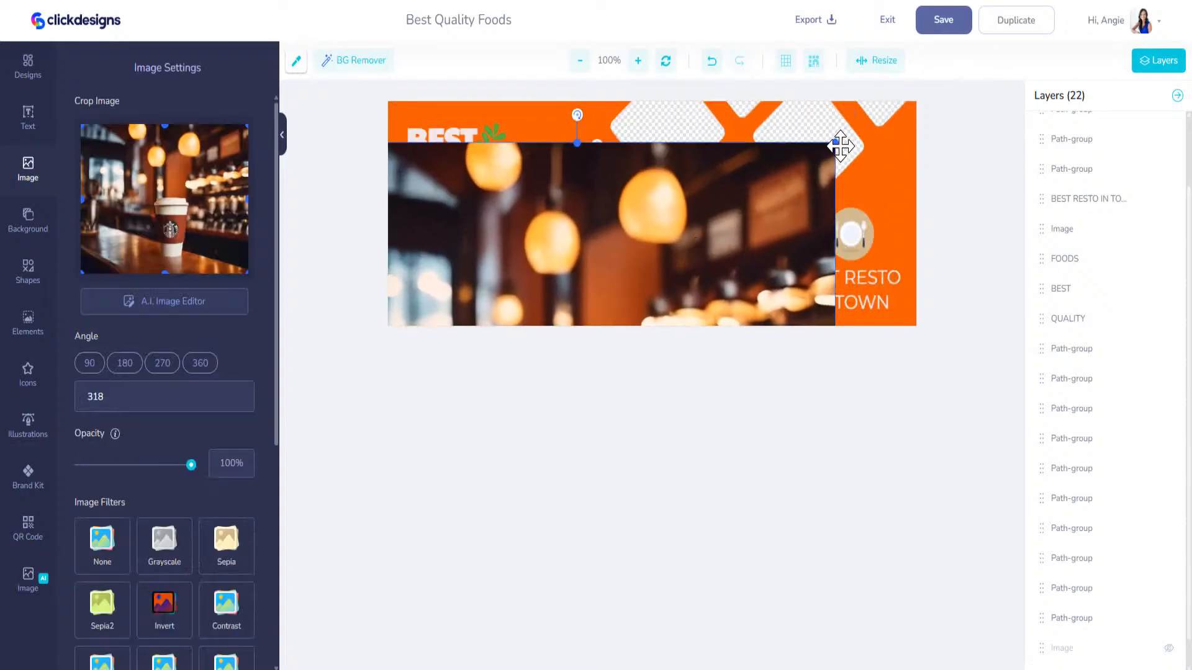
drag(836, 145, 919, 53)
click(936, 25)
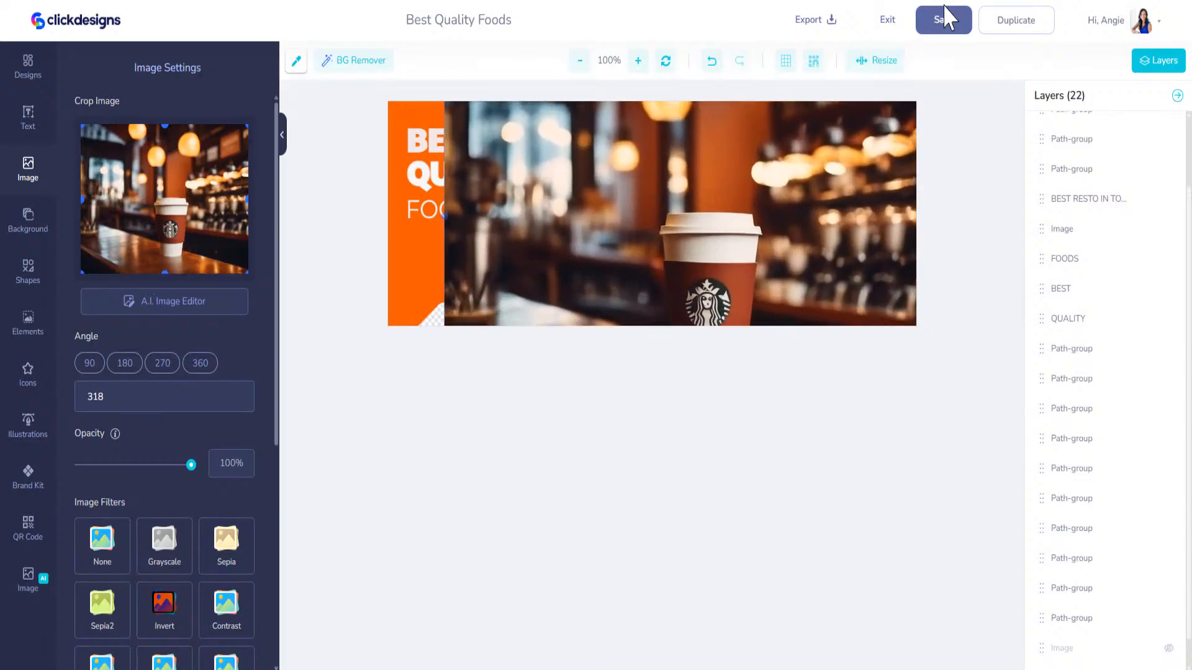
drag(750, 189, 714, 255)
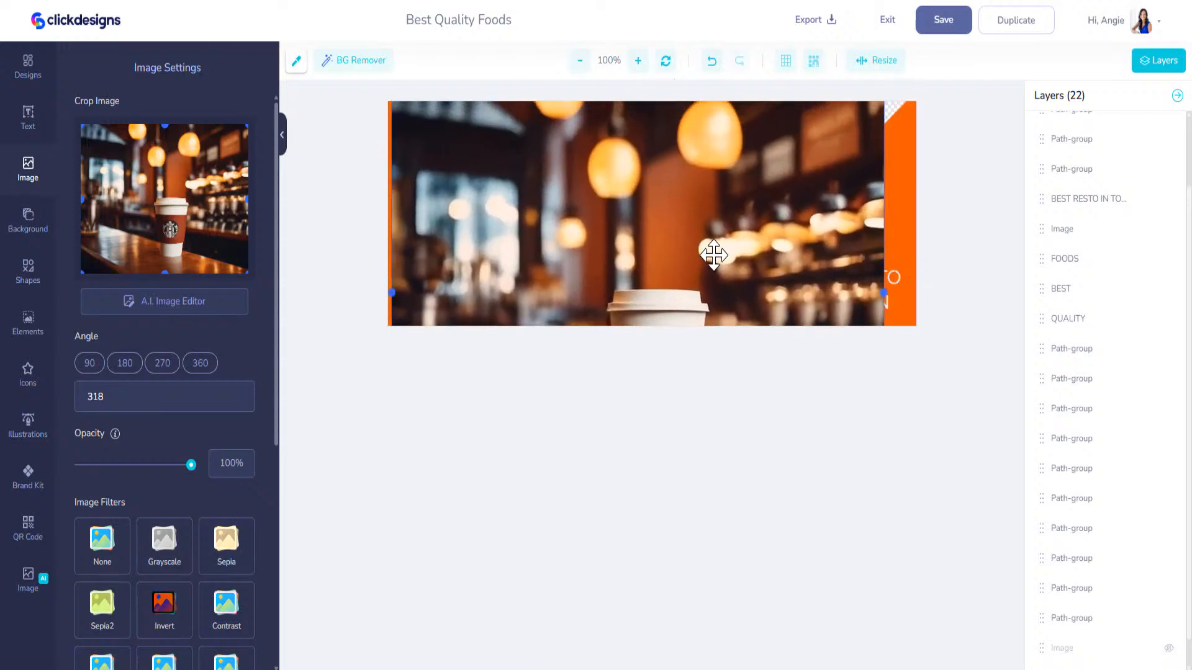
key(Delete)
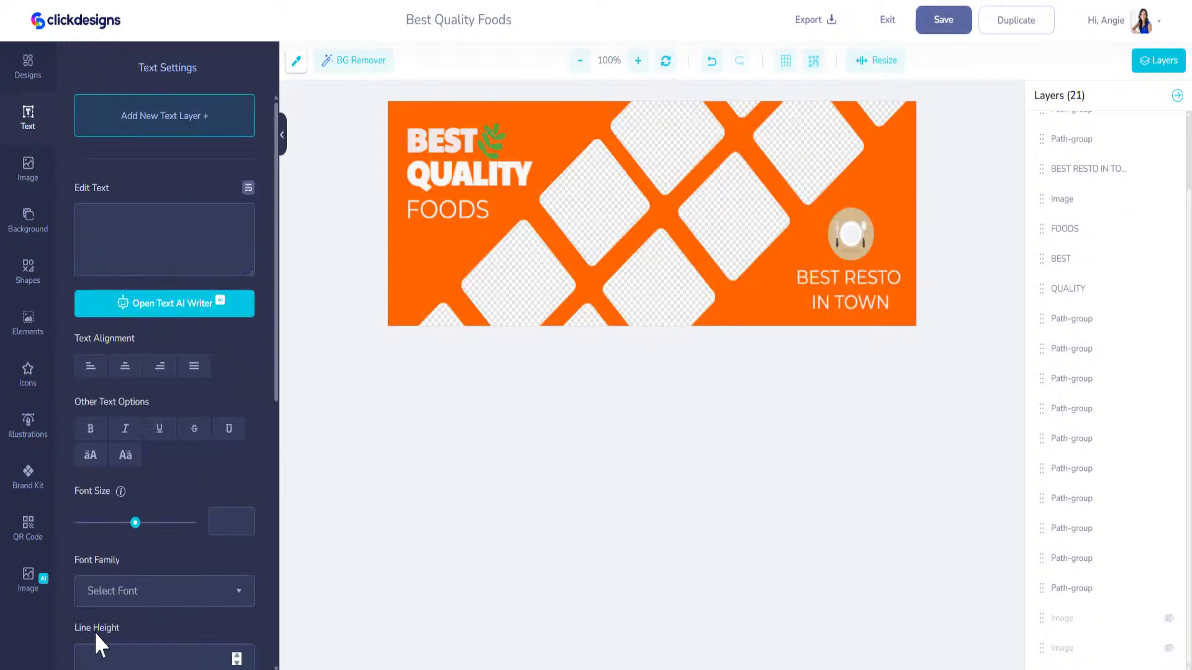
Place the café interior variation, tilt it to 321° and shift it to show the cup
click(29, 587)
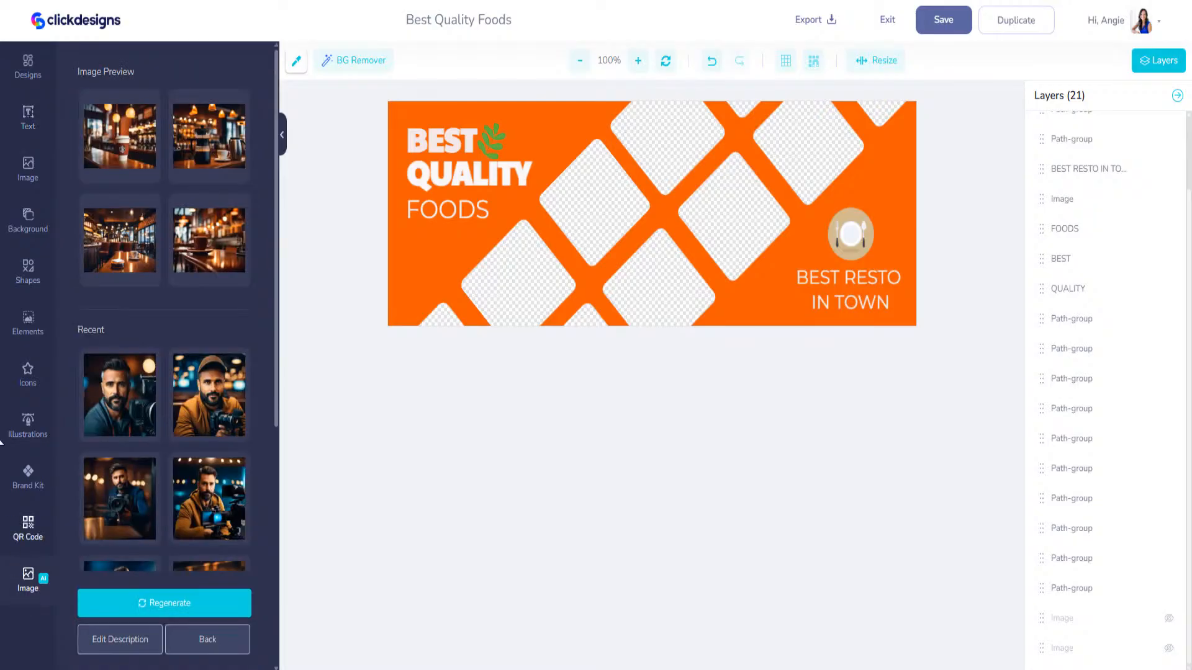
click(133, 246)
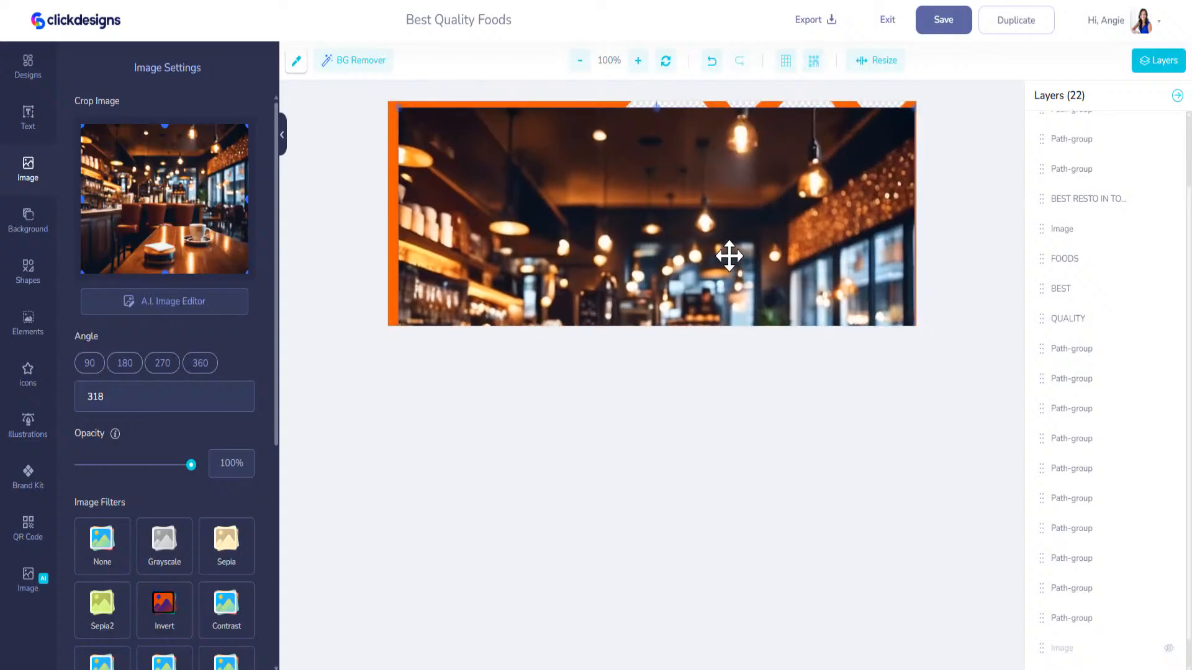
drag(656, 106, 465, 99)
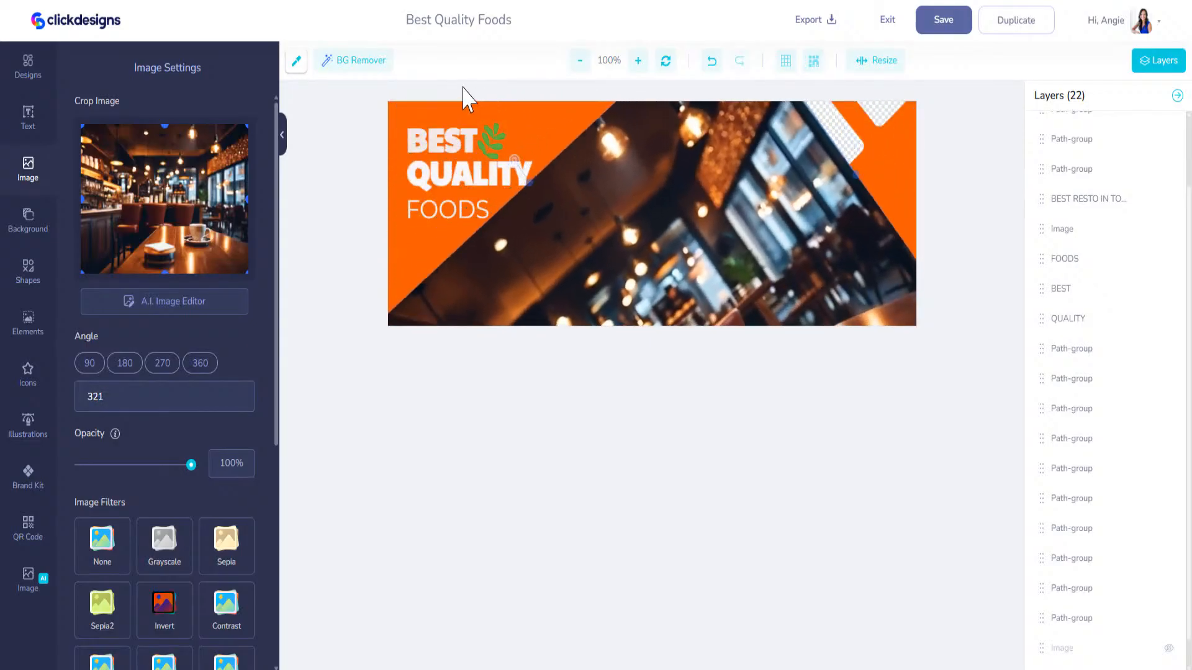
drag(735, 315, 753, 140)
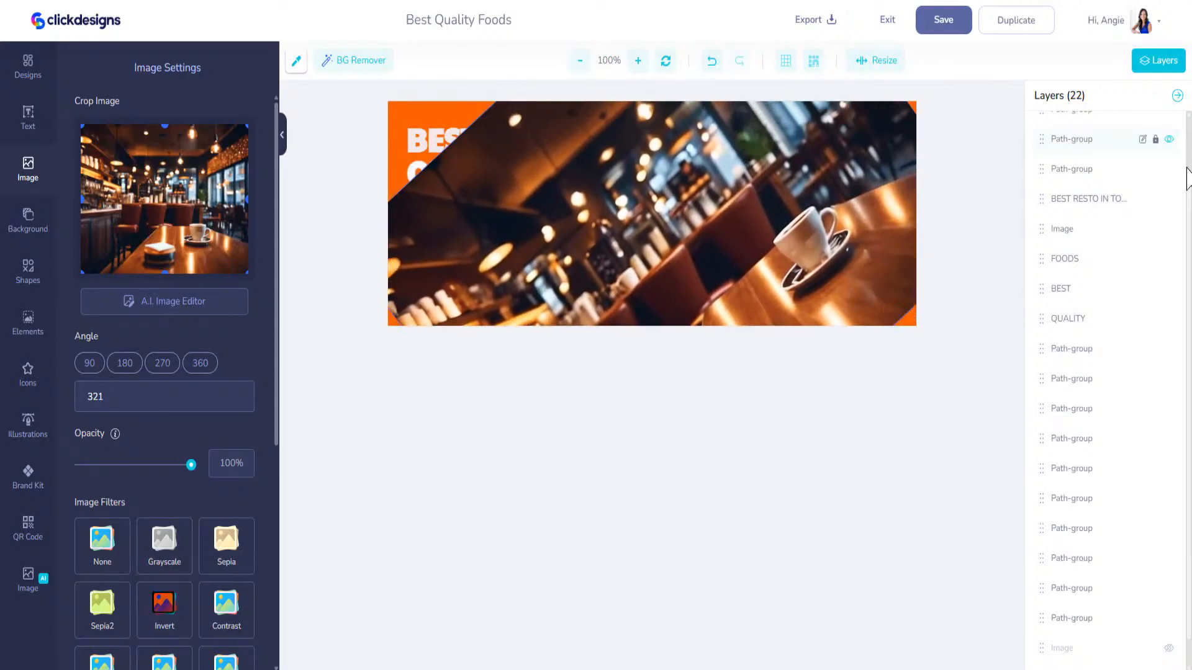
Move the café photo layer beneath the orange frame groups
scroll(1139, 248, up, 2)
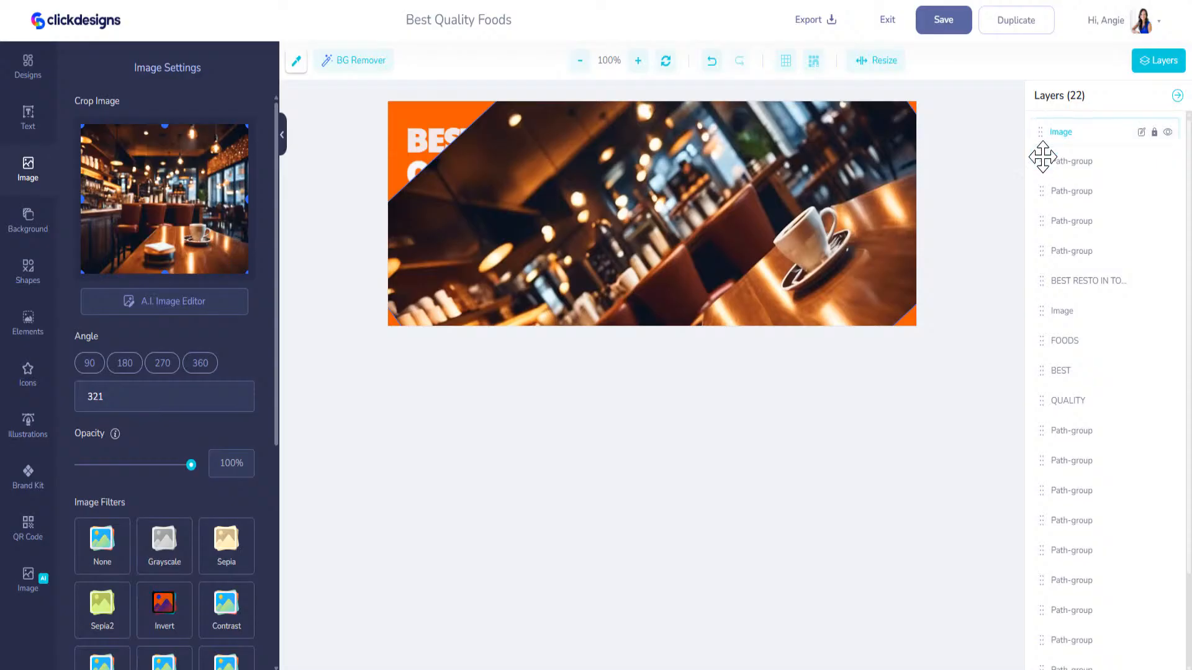
drag(1042, 156, 1049, 646)
scroll(1074, 611, down, 2)
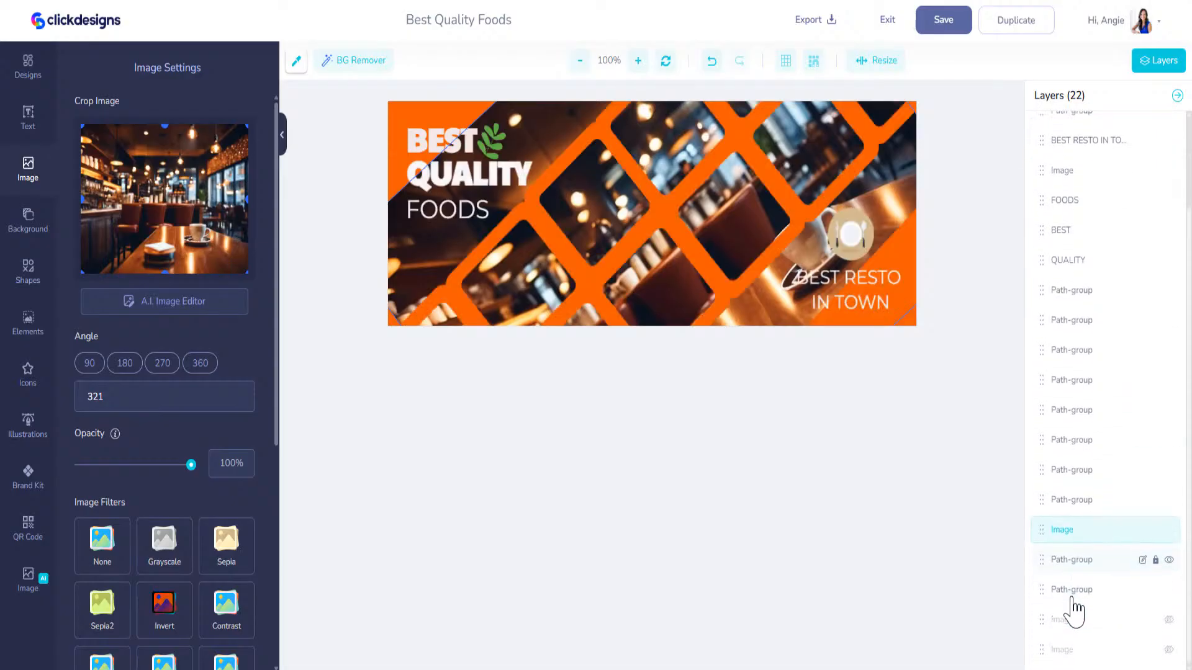
drag(1042, 529, 1048, 607)
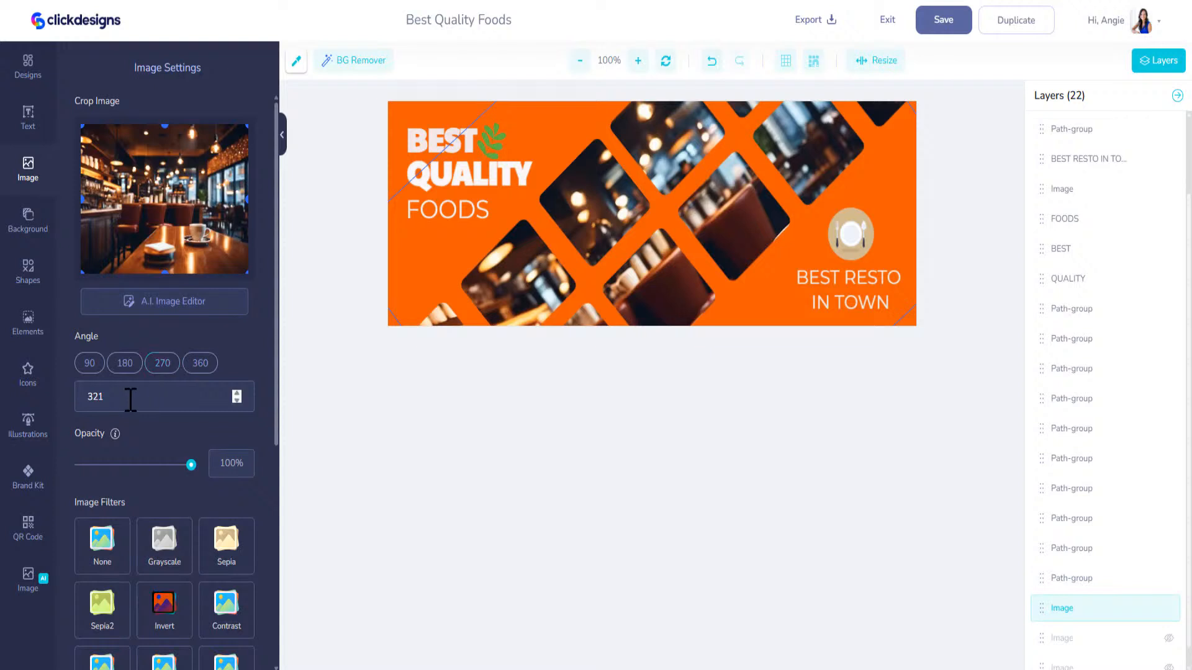
Fine-tune the photo's angle to 317° so it shows through the diagonal frames
click(237, 394)
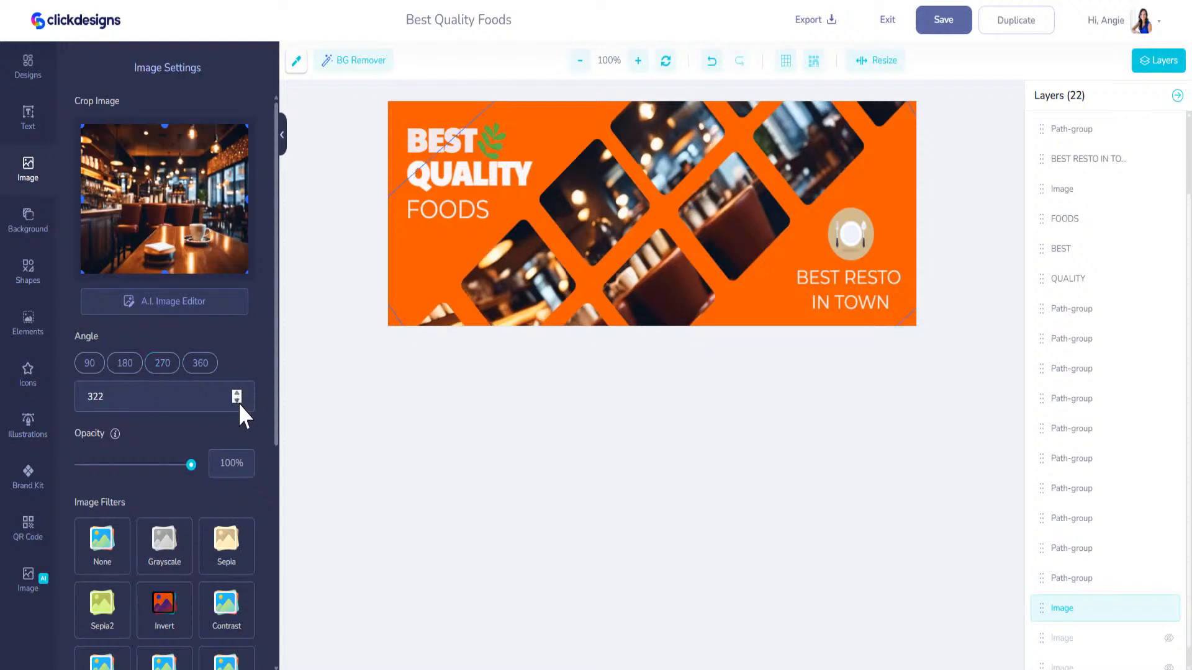
double_click(237, 400)
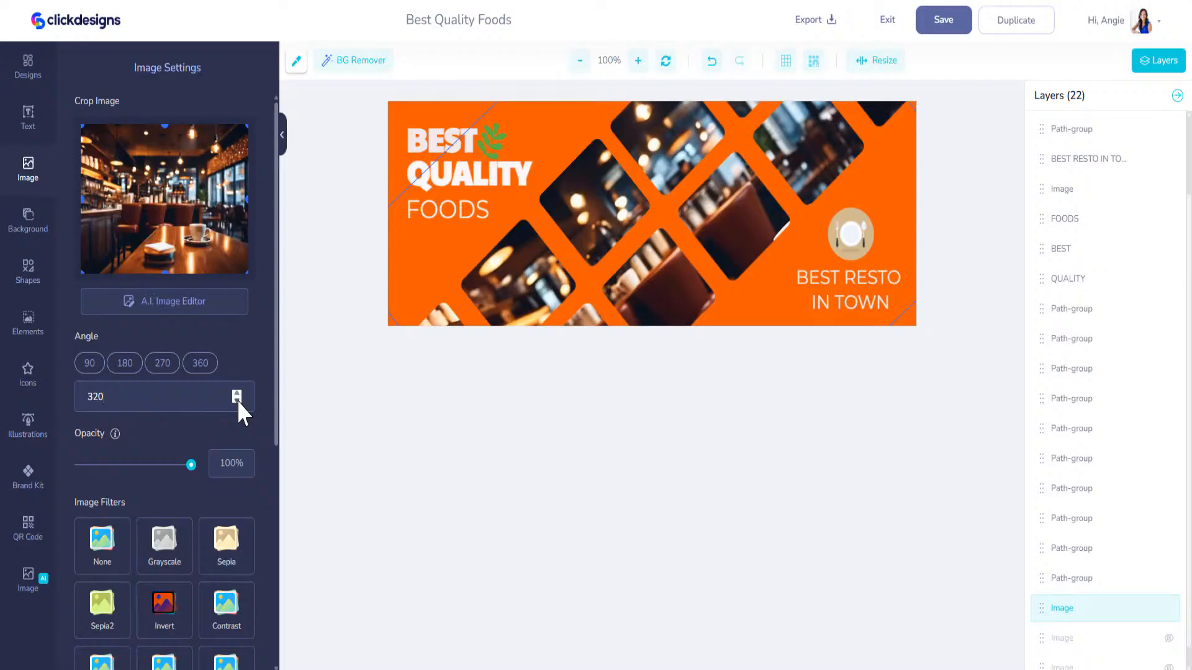
click(237, 400)
key(Up)
click(1067, 610)
scroll(1072, 621, down, 1)
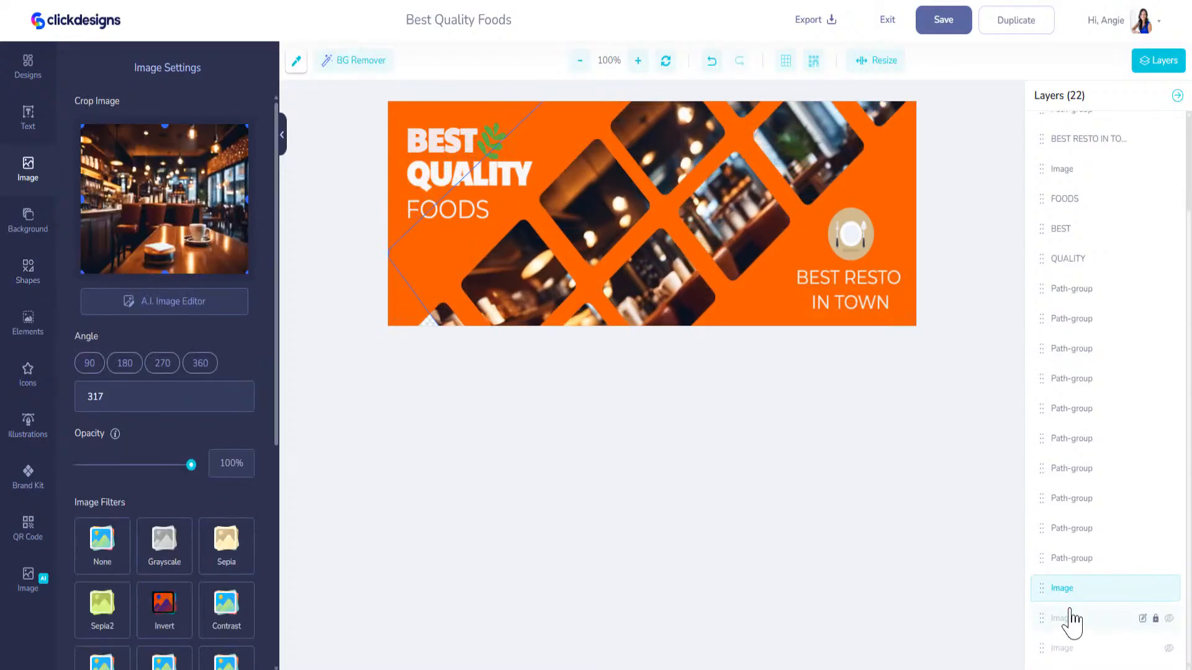
scroll(1072, 620, up, 4)
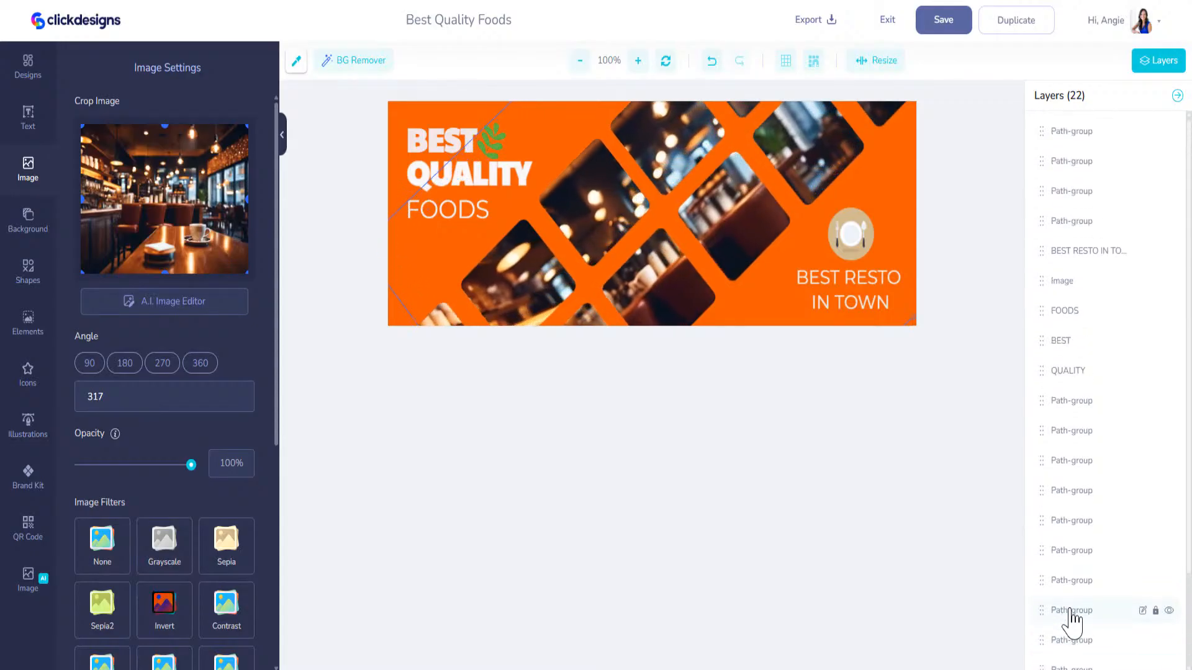
scroll(1072, 619, down, 1)
scroll(1072, 621, down, 3)
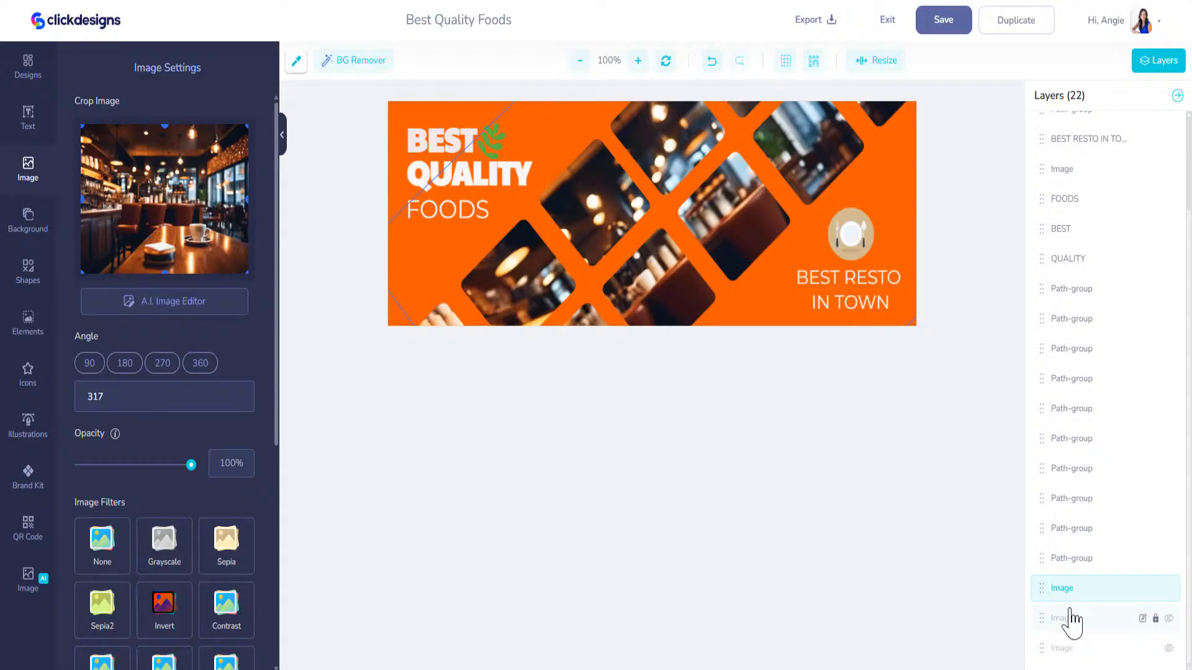
scroll(1072, 620, up, 1)
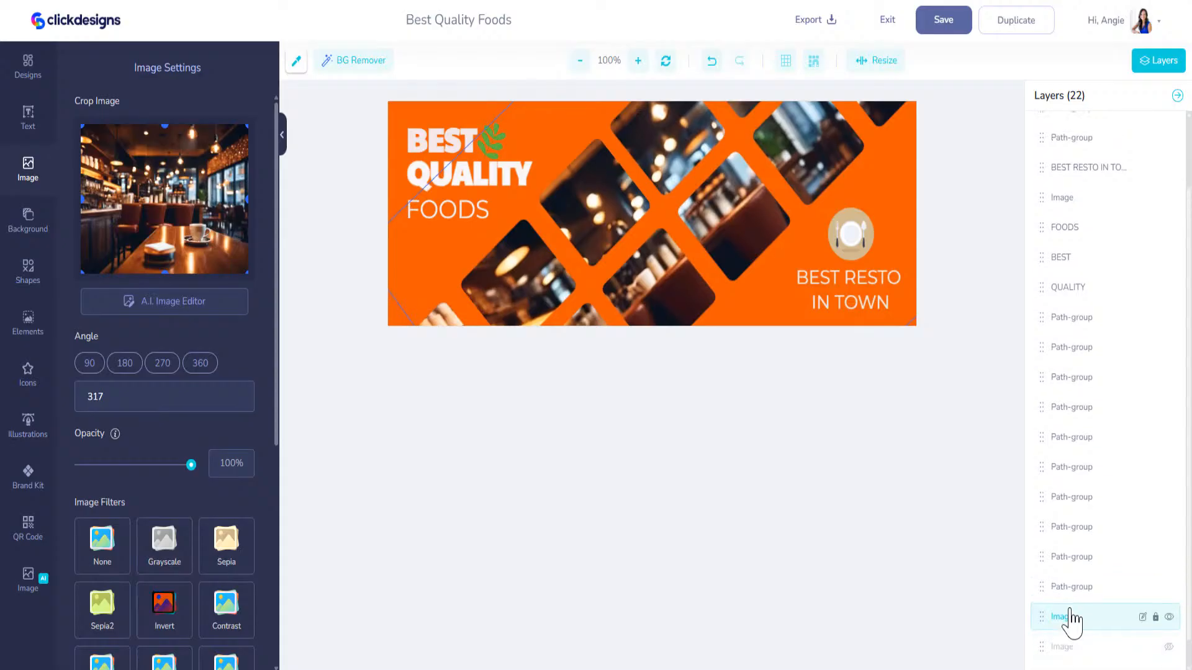
click(425, 108)
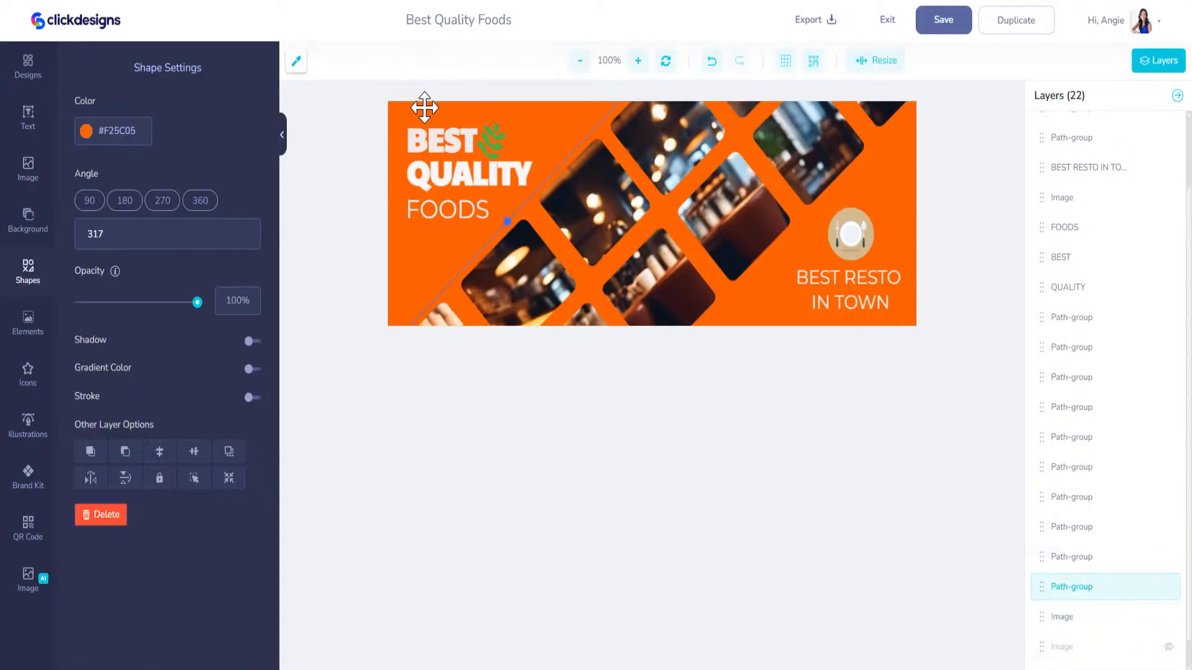
Colour the left background area and the next frame shape with the Brand Kit blue
click(33, 481)
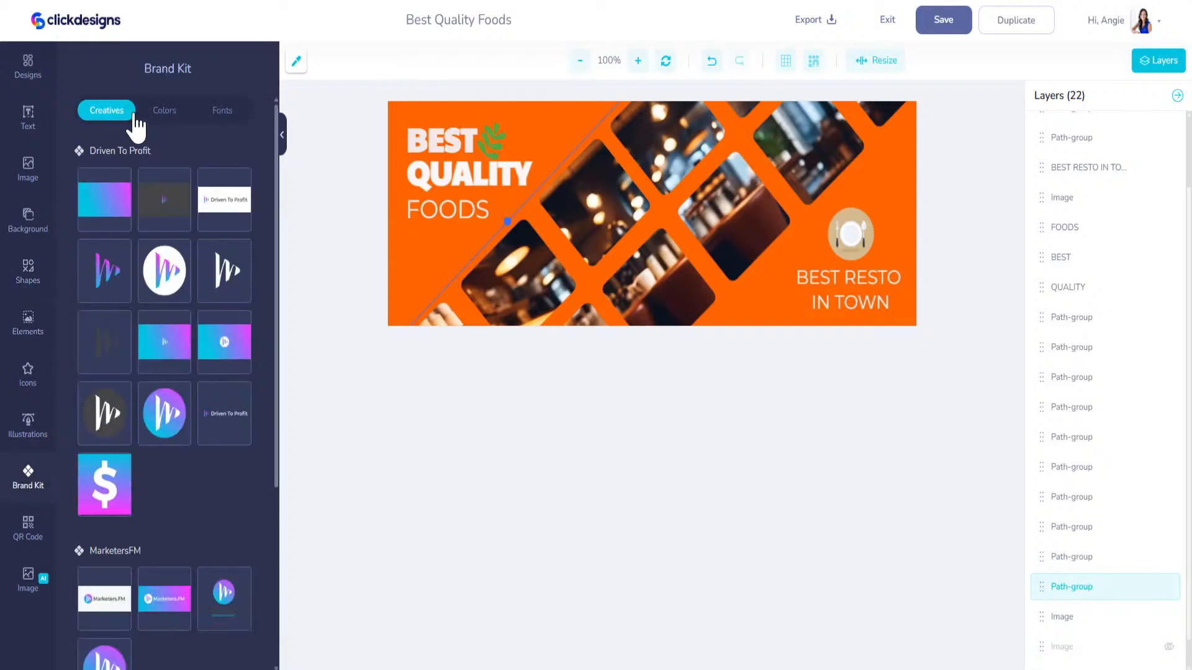
click(135, 124)
click(88, 200)
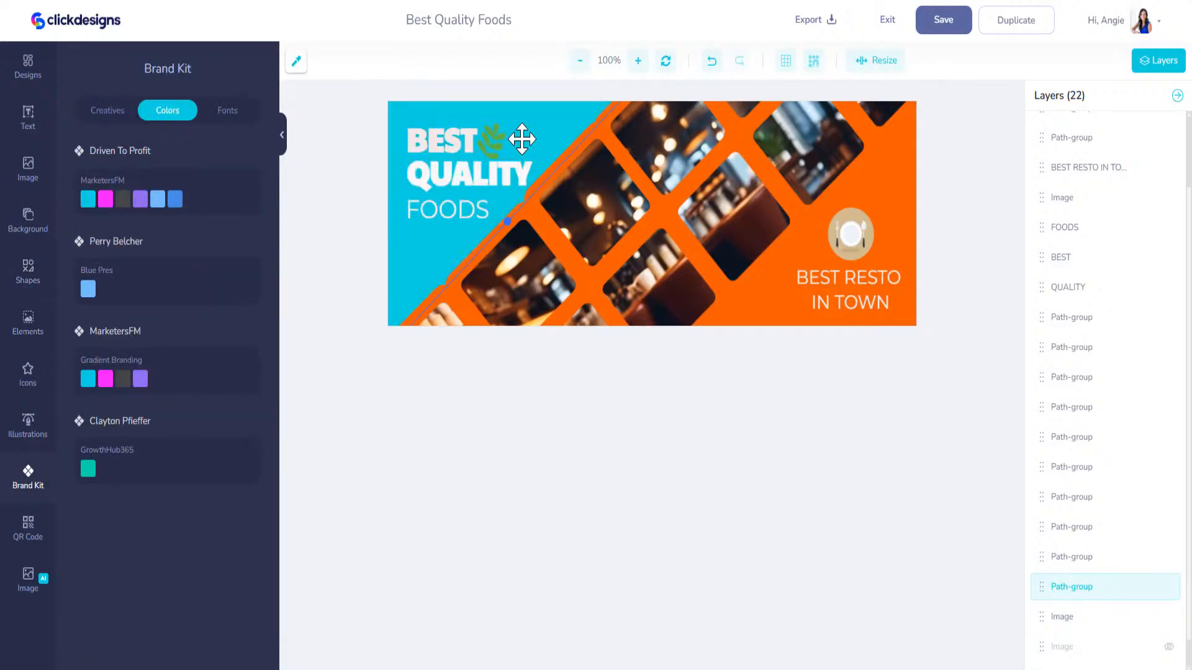
click(558, 165)
click(34, 453)
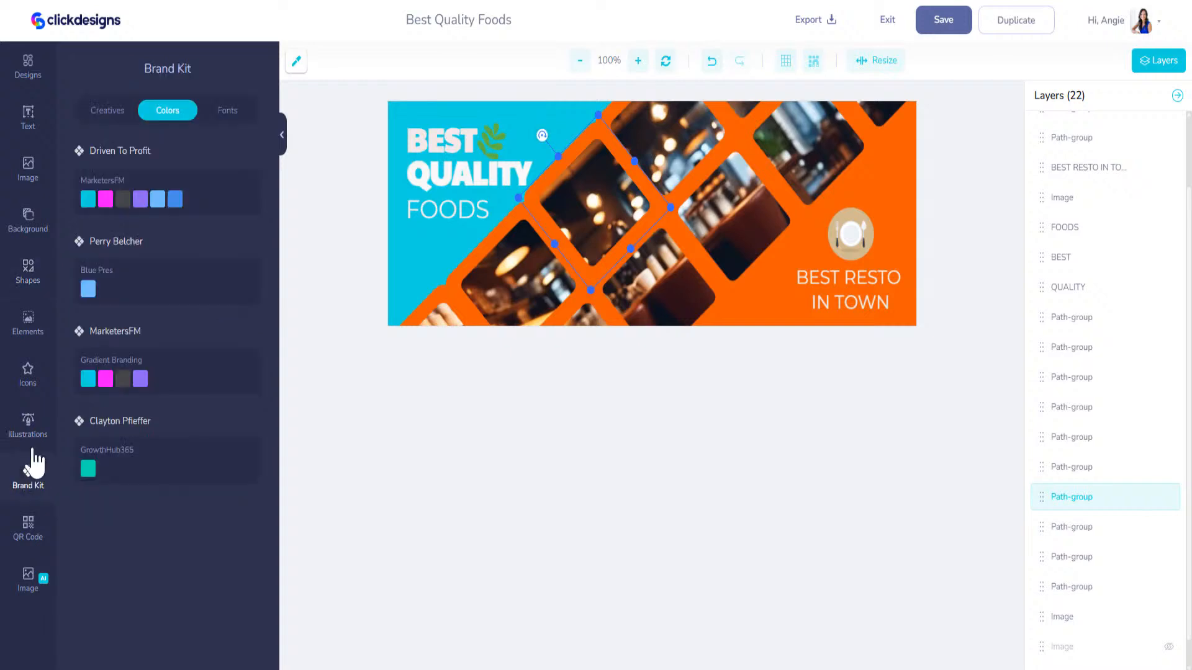
click(89, 199)
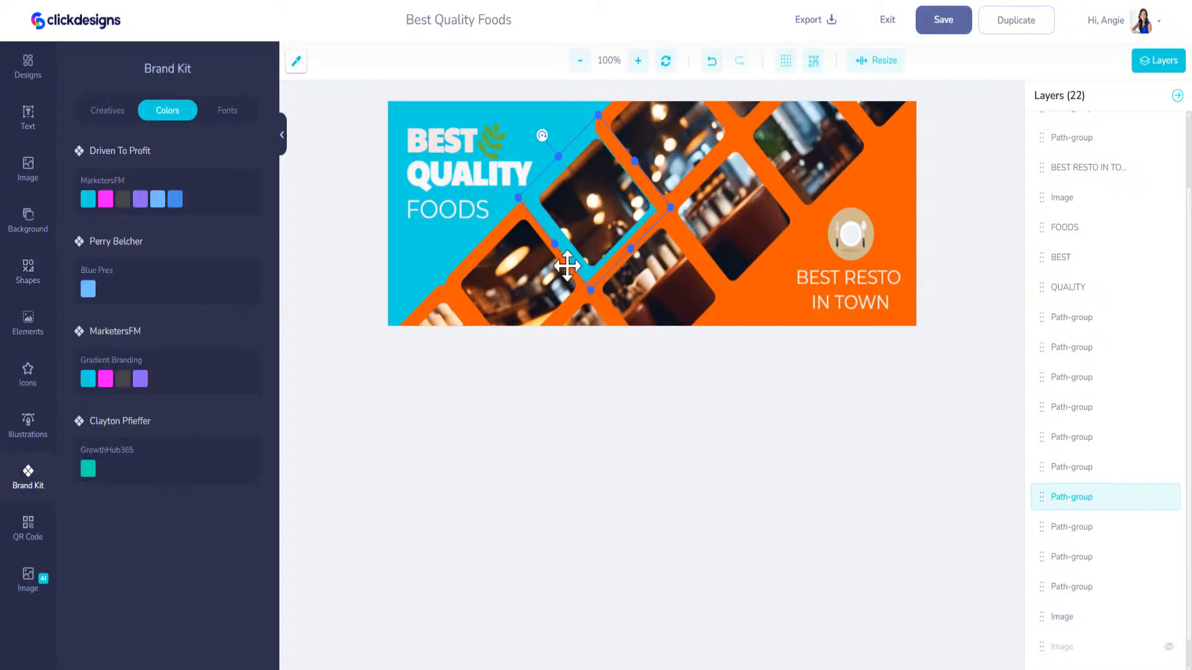
Set another frame shape to #12D6DF and copy that cyan colour value
click(497, 237)
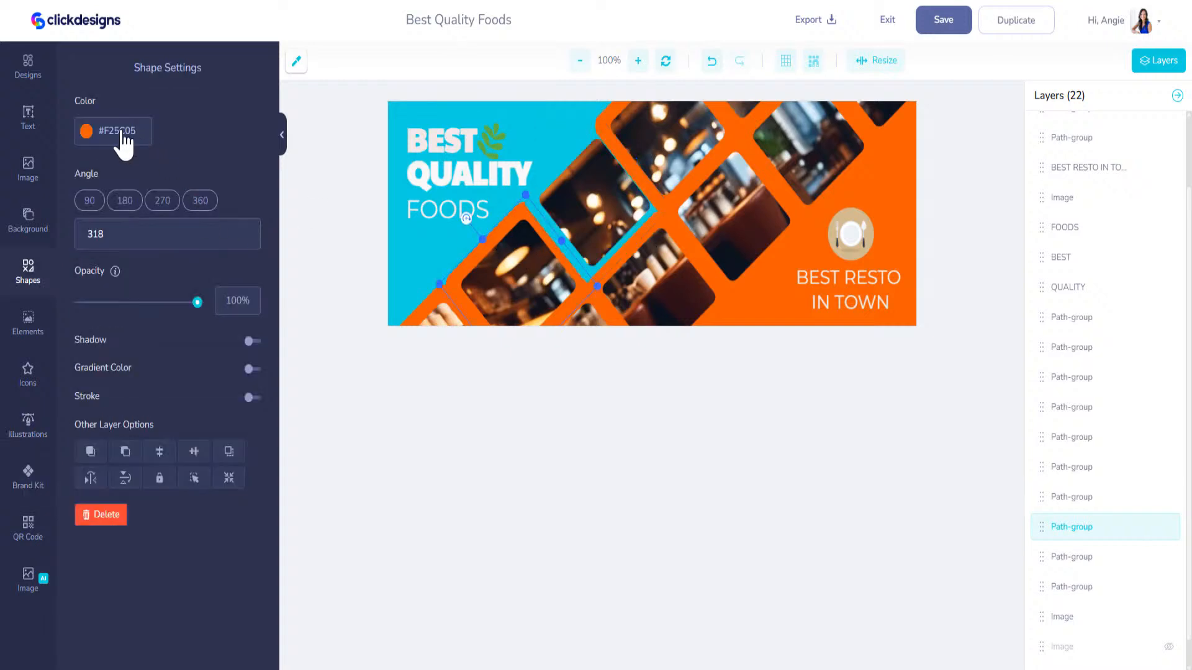
click(104, 133)
text(#1)
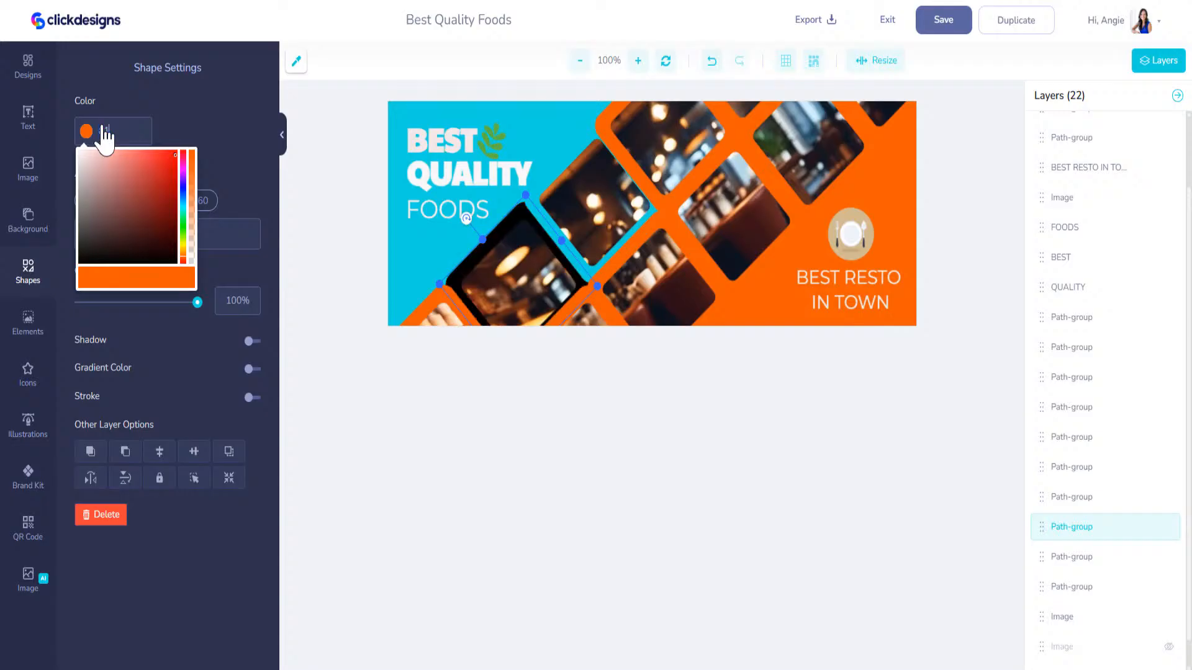
text(2D6DF)
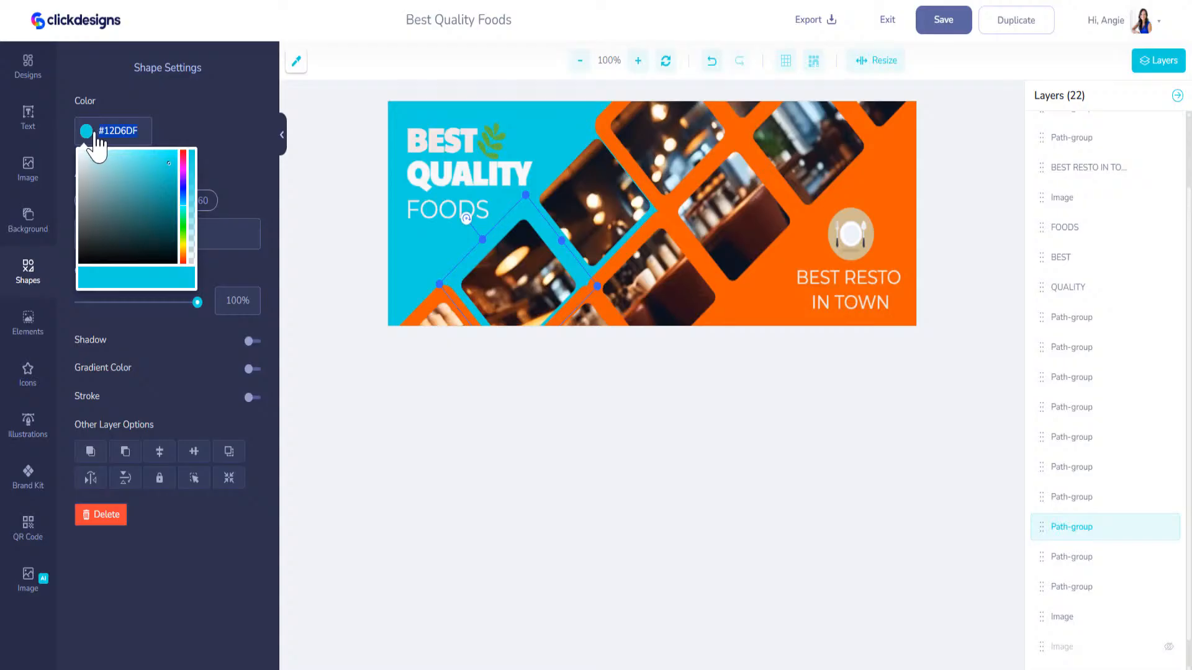
click(330, 112)
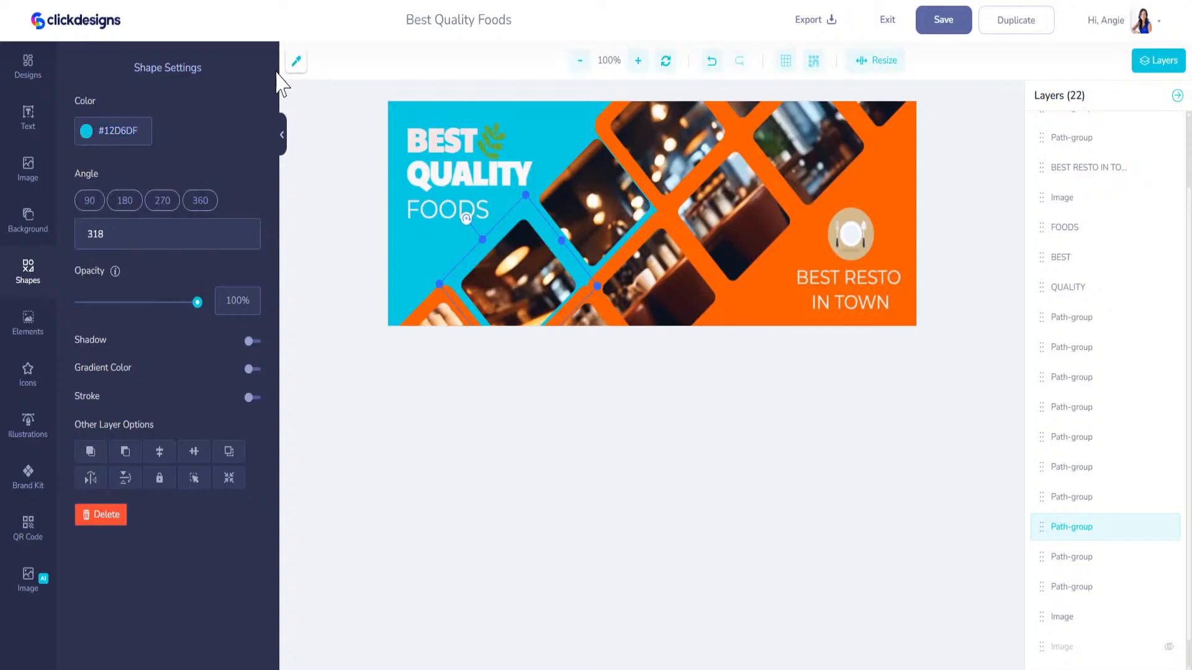
click(296, 62)
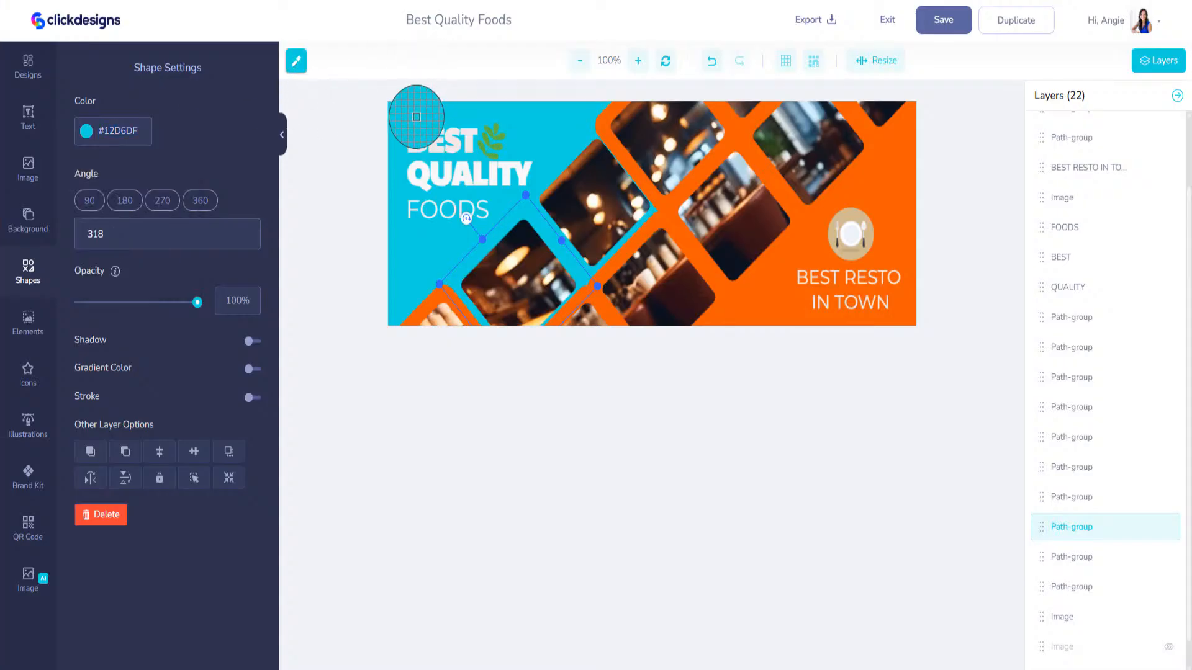
click(418, 115)
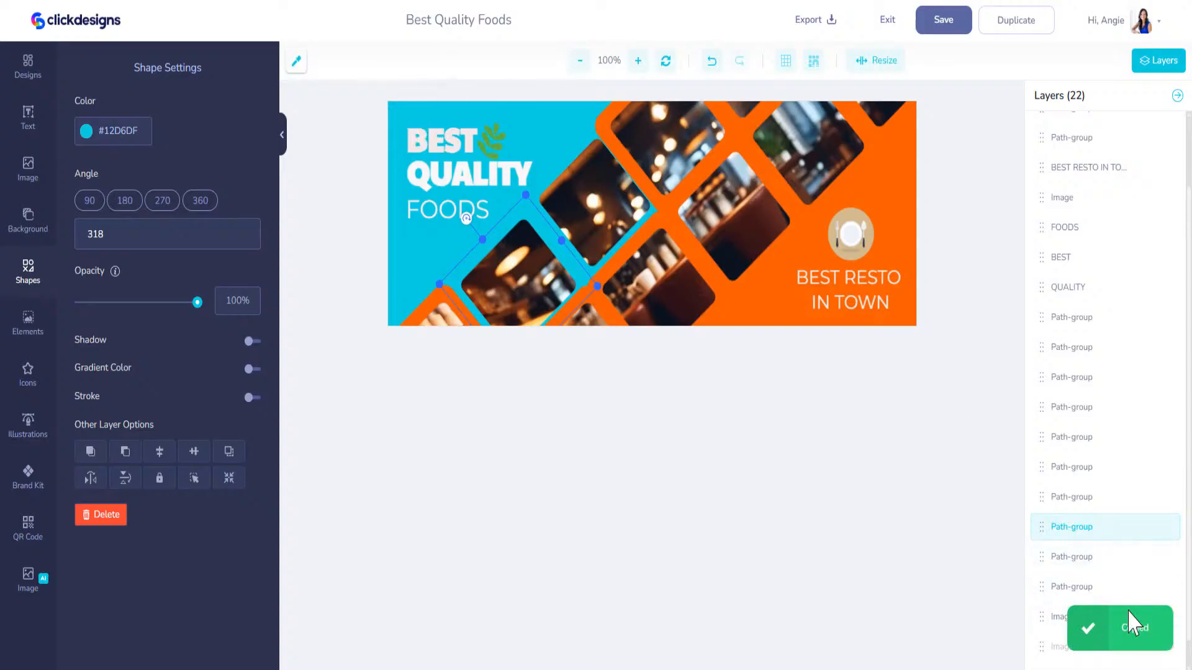
Paste #12D6DF onto four more orange frame shapes, including the bottom-left, top and lower ones
click(620, 152)
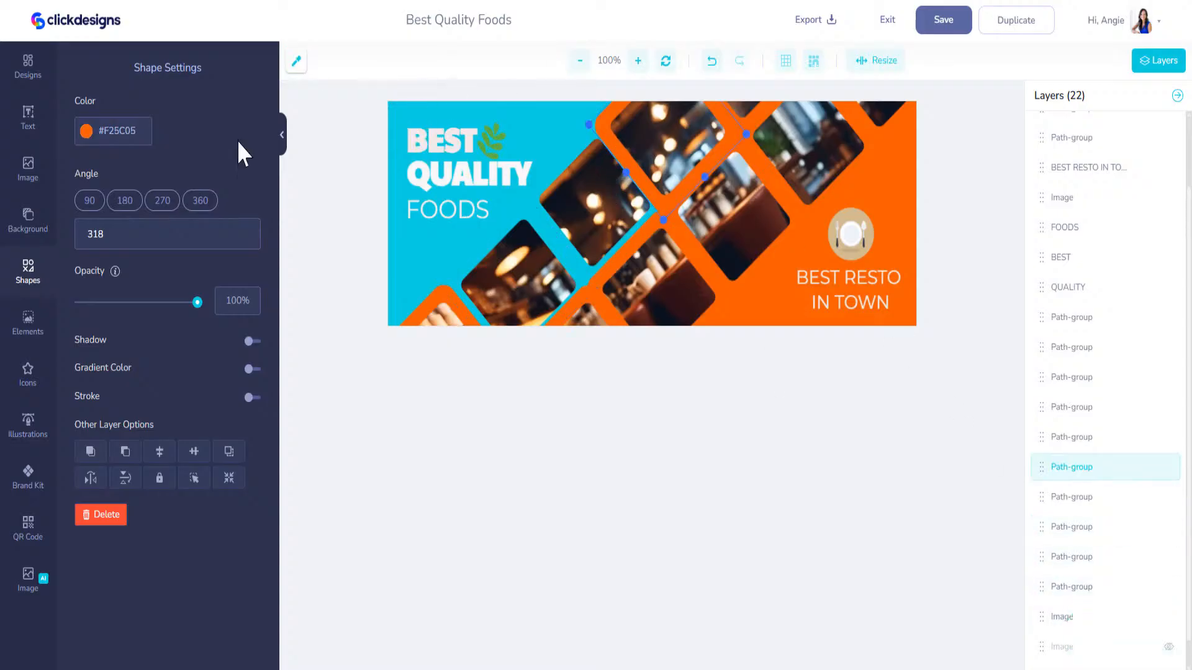
drag(140, 134, 55, 136)
key(ctrl+v)
click(447, 299)
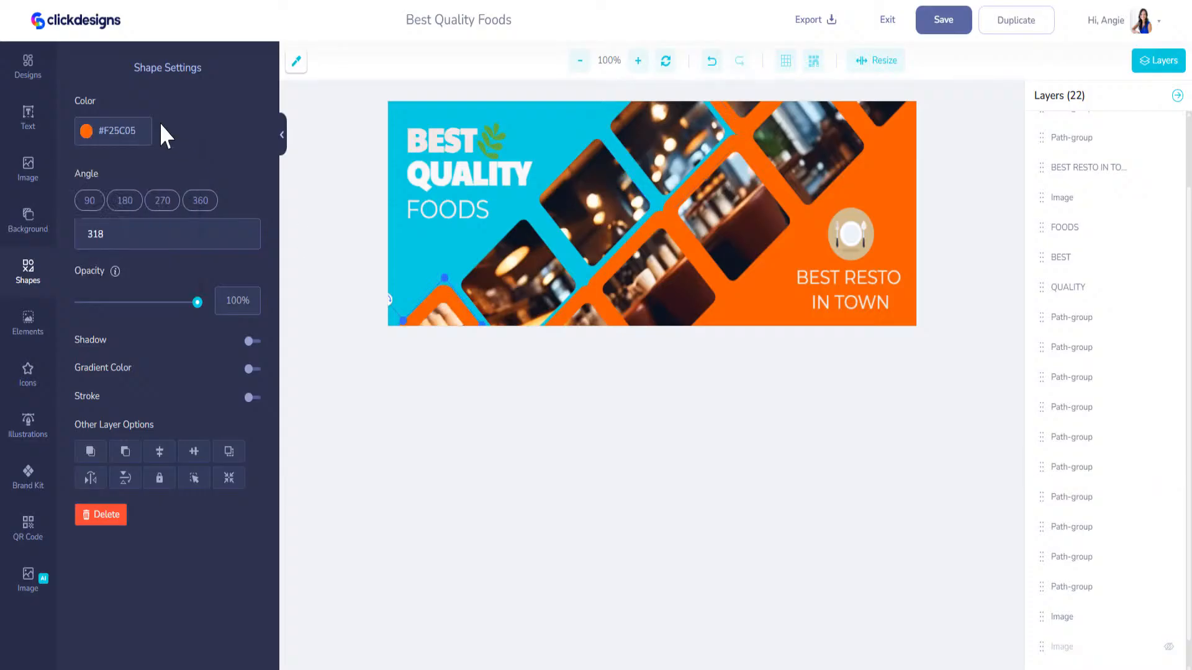
click(139, 133)
key(ctrl+v)
click(726, 118)
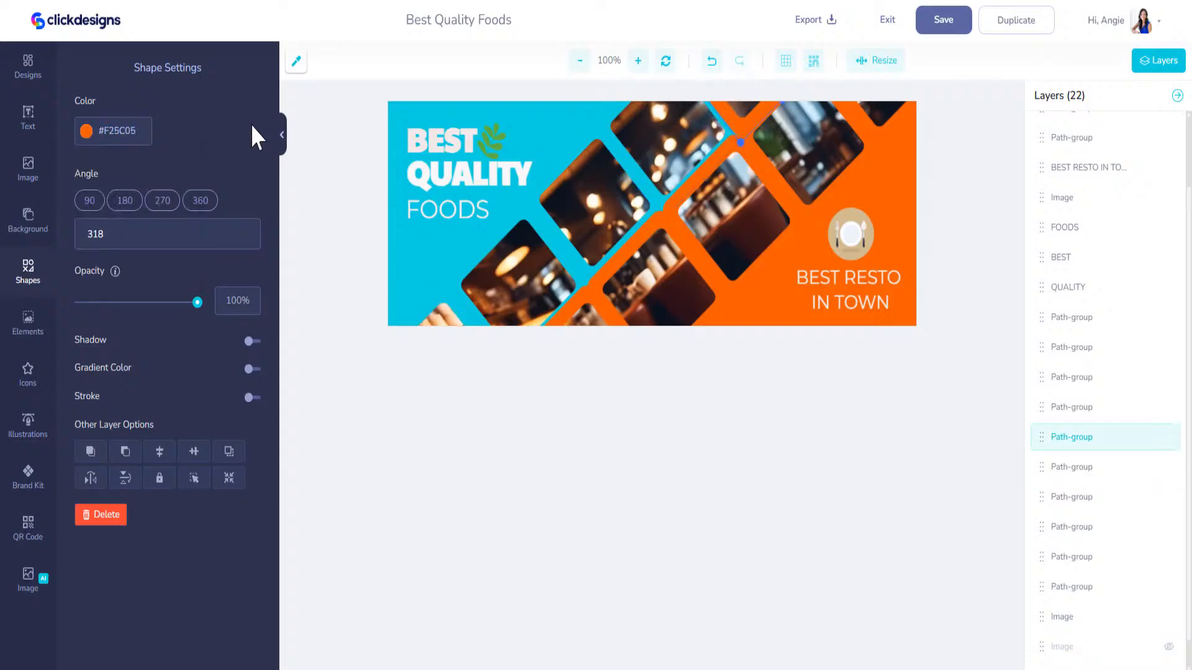
click(146, 138)
key(ctrl+v)
click(586, 295)
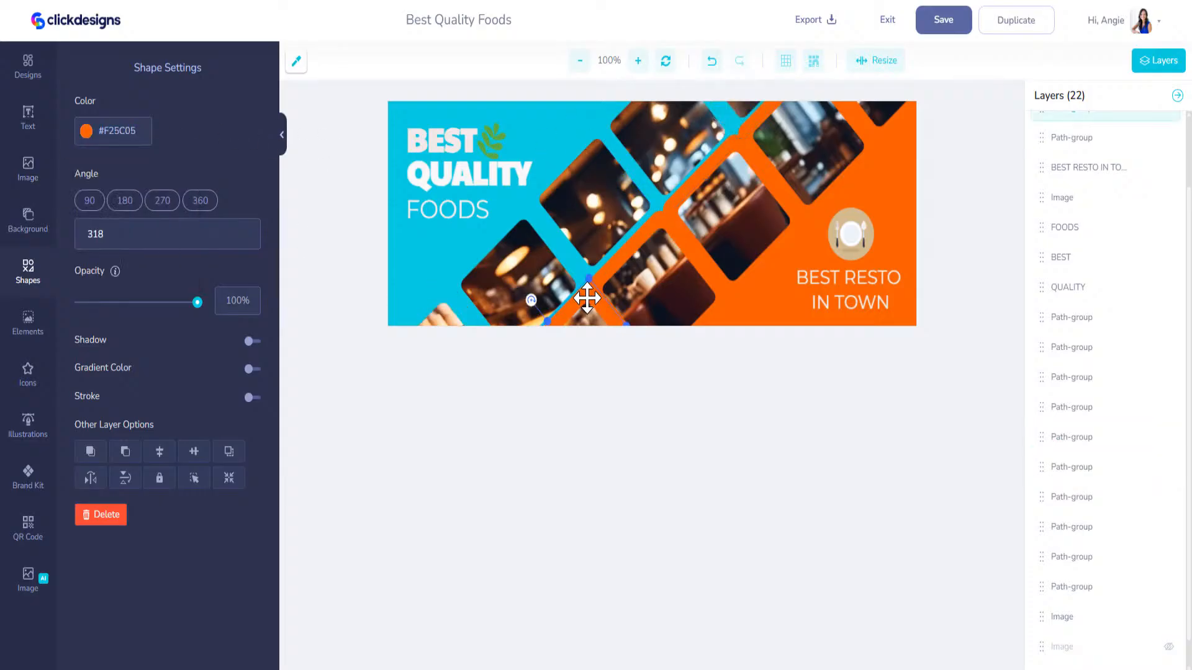
click(106, 130)
key(ctrl+v)
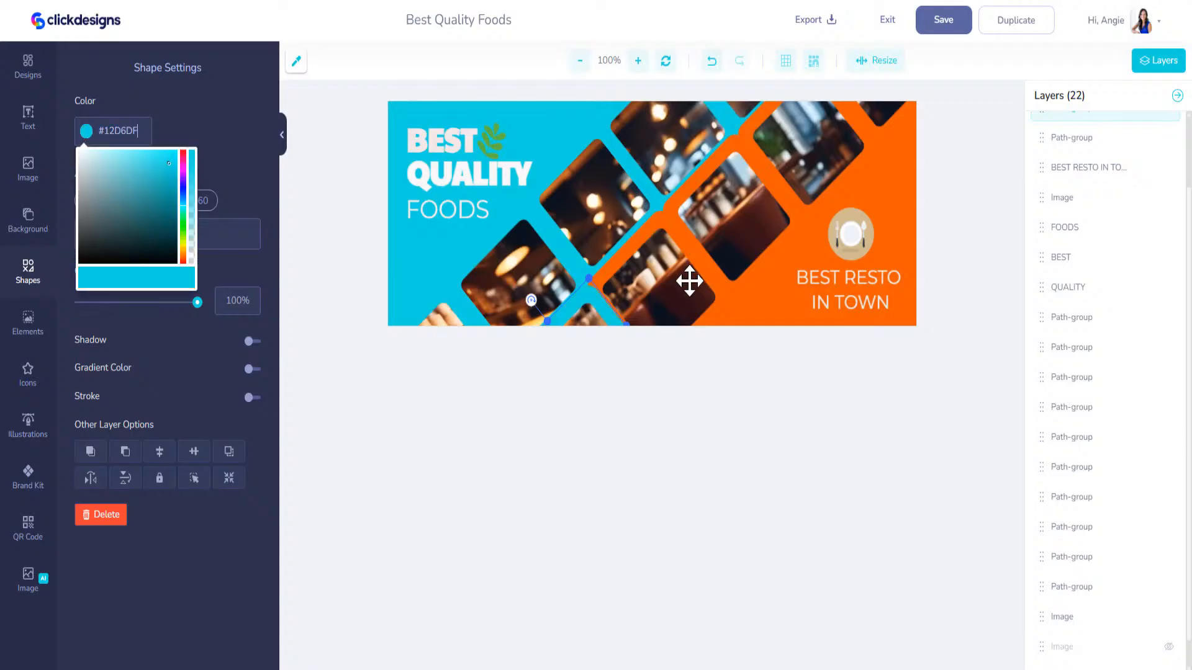
Recolour four further frame shapes, including the upper-right and top-right corner, to cyan #12D6DF
click(671, 230)
click(132, 133)
key(ctrl+v)
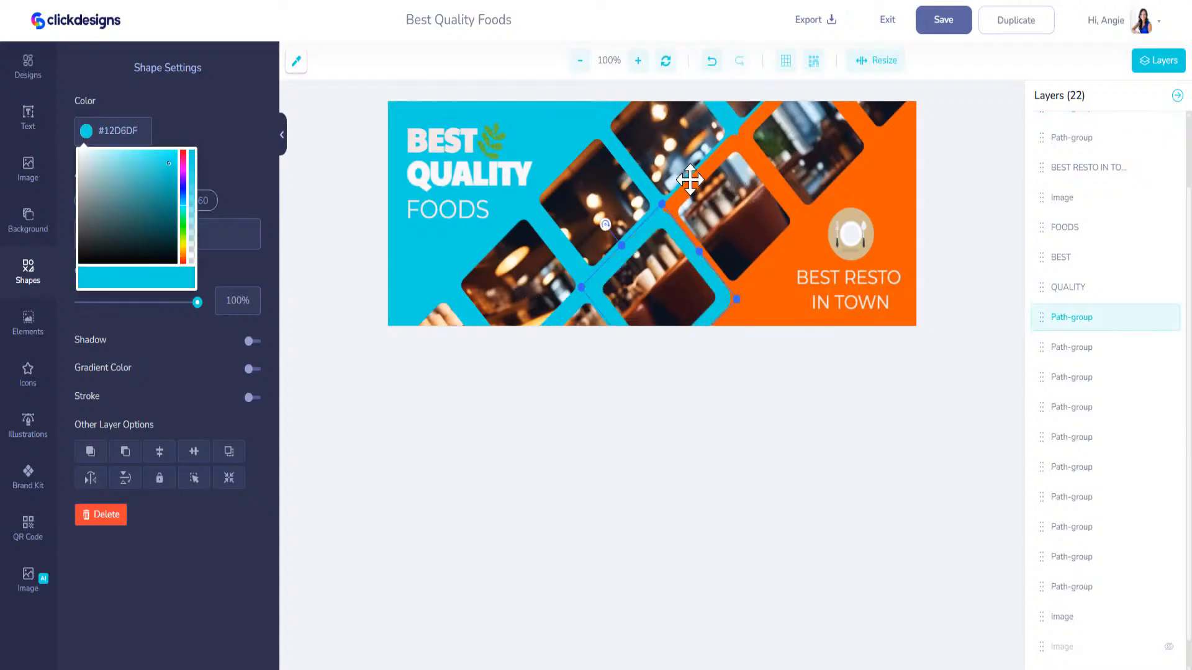
click(691, 182)
click(142, 138)
key(ctrl+v)
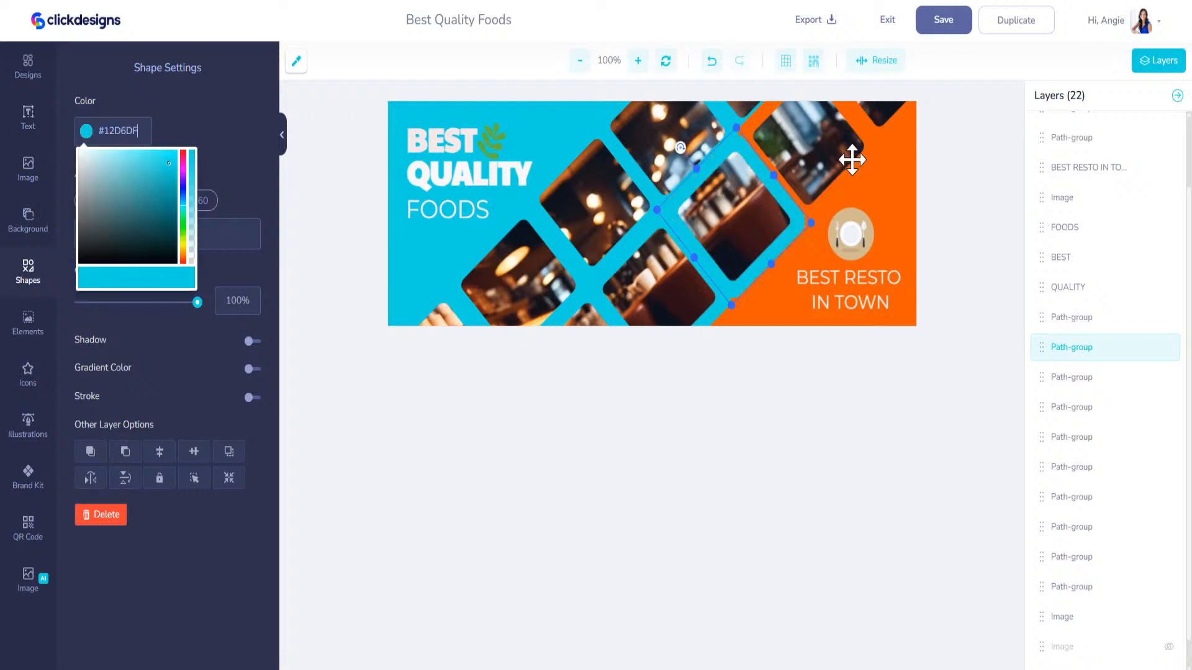
click(857, 172)
click(146, 139)
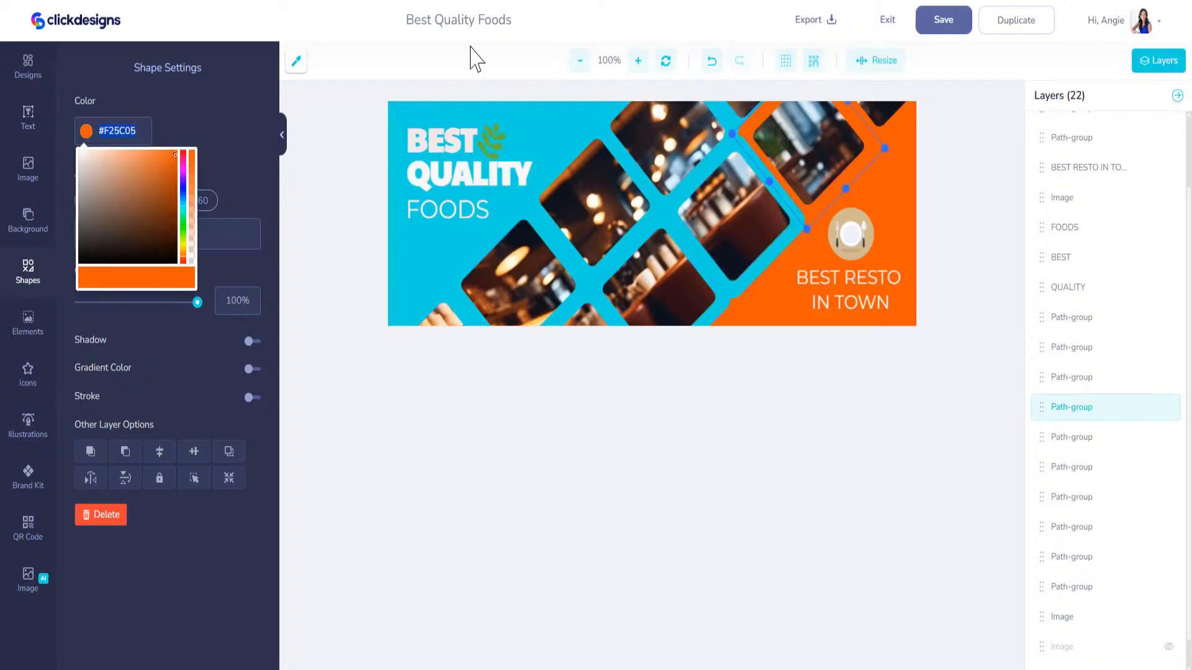
key(ctrl+v)
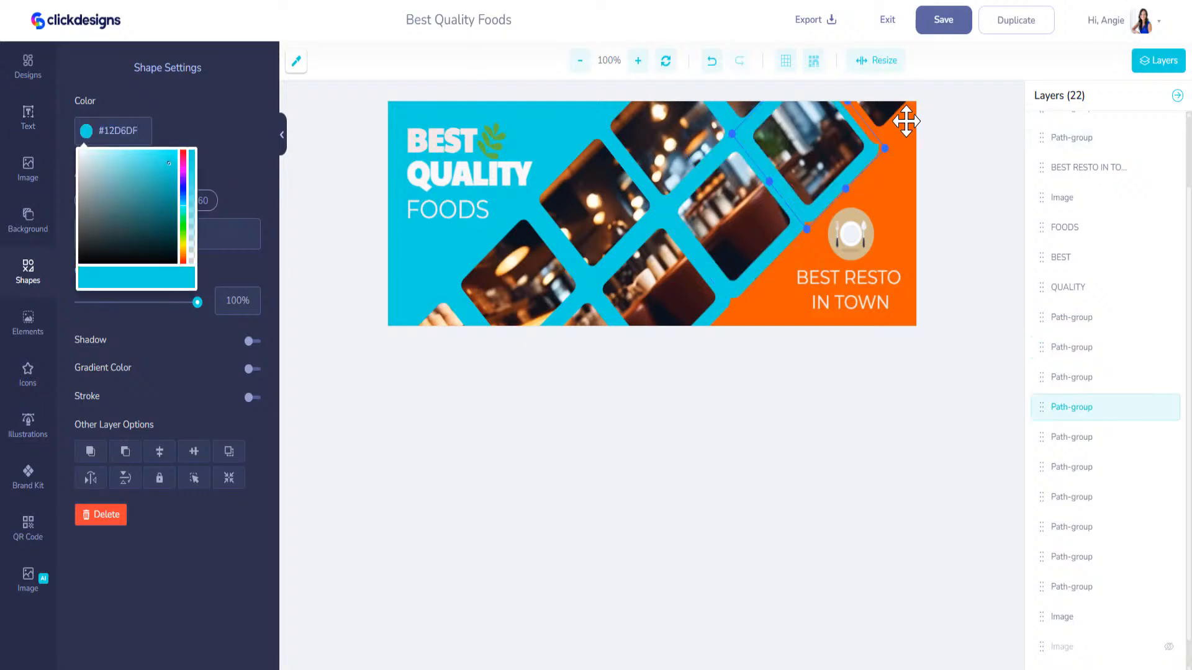
click(906, 121)
click(136, 145)
key(ctrl+v)
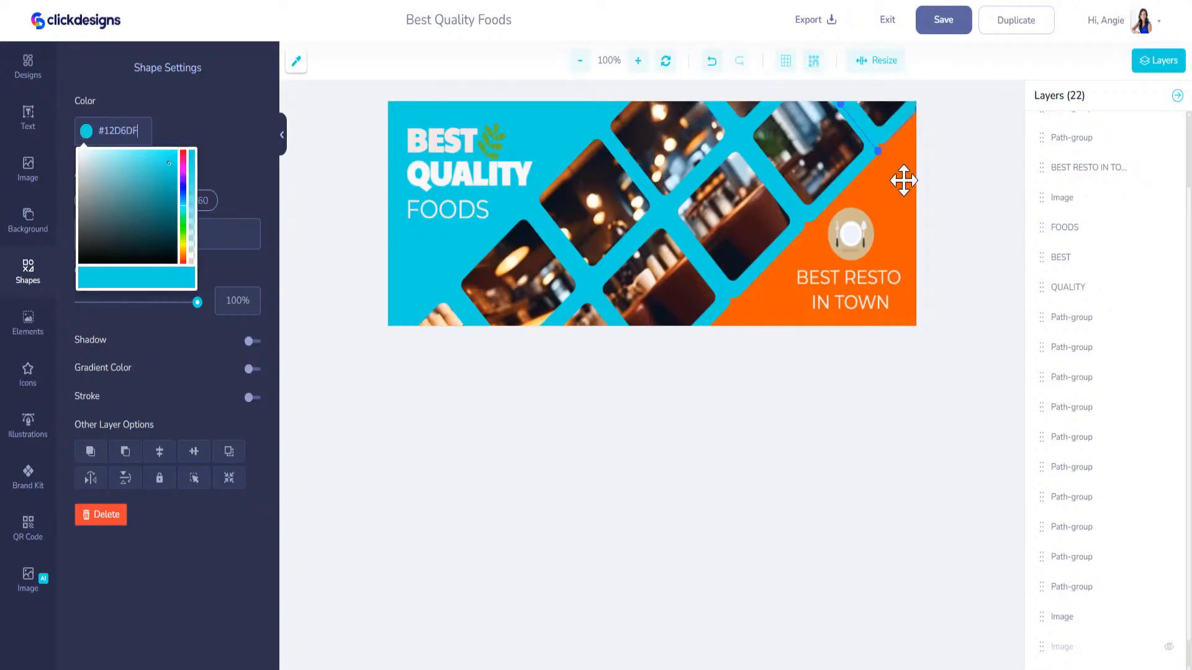
Turn the large background shape and the bottom-right triangle cyan #12D6DF
click(902, 181)
click(140, 141)
key(ctrl+v)
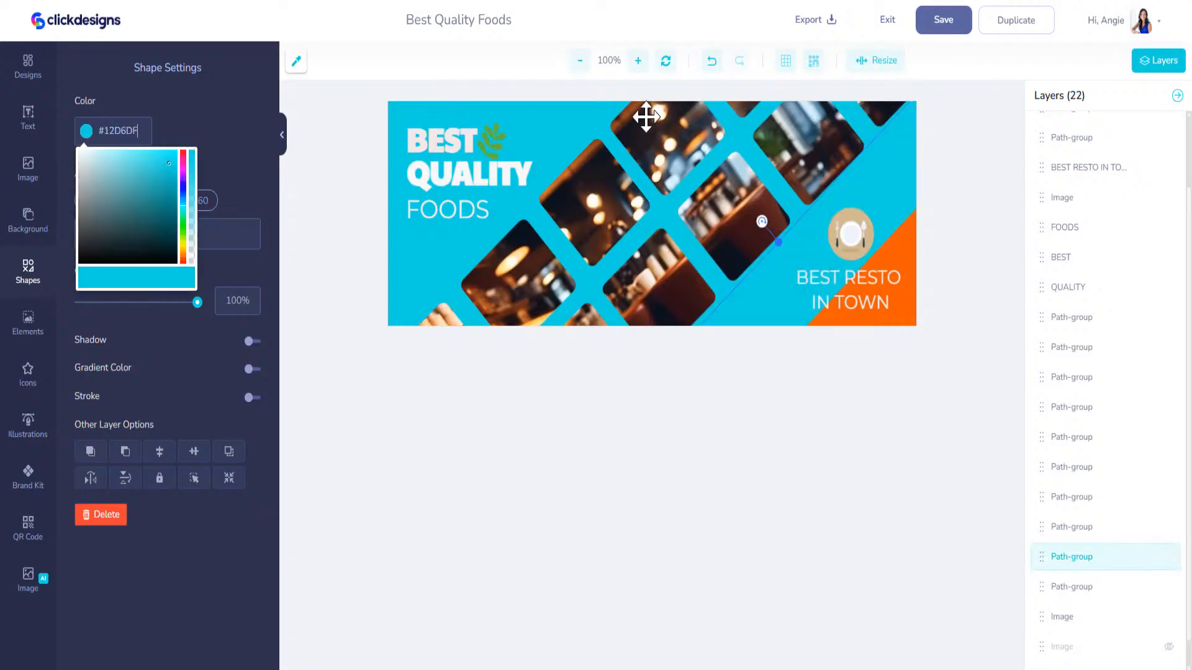
click(846, 252)
click(147, 142)
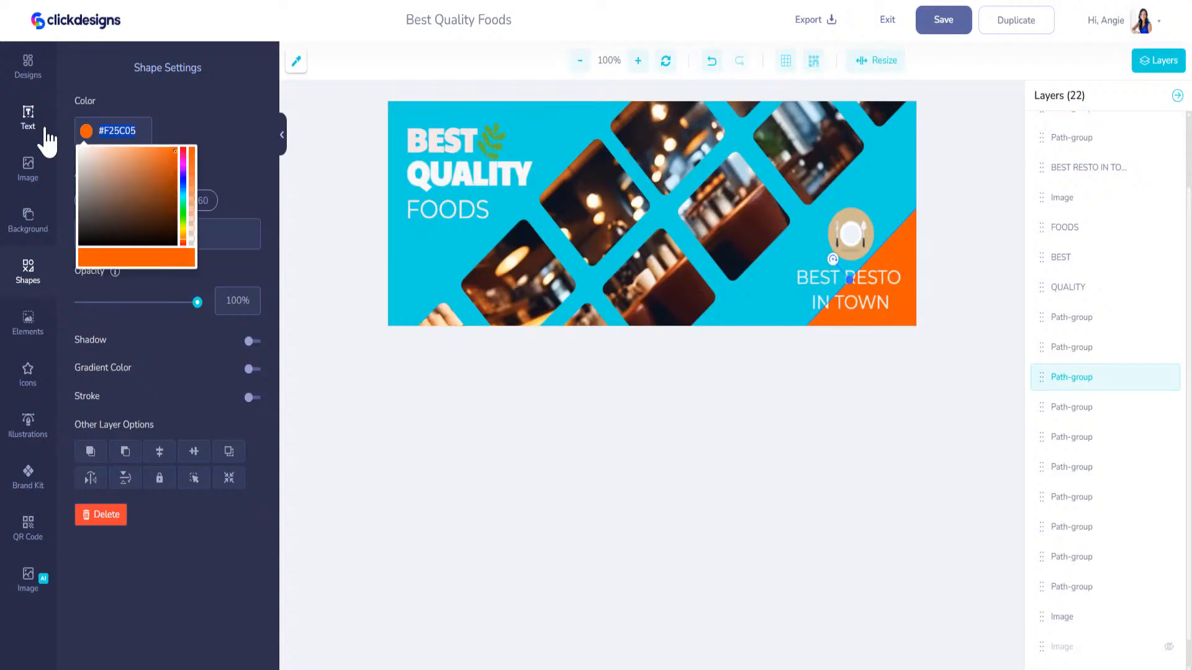
key(ctrl+v)
click(477, 169)
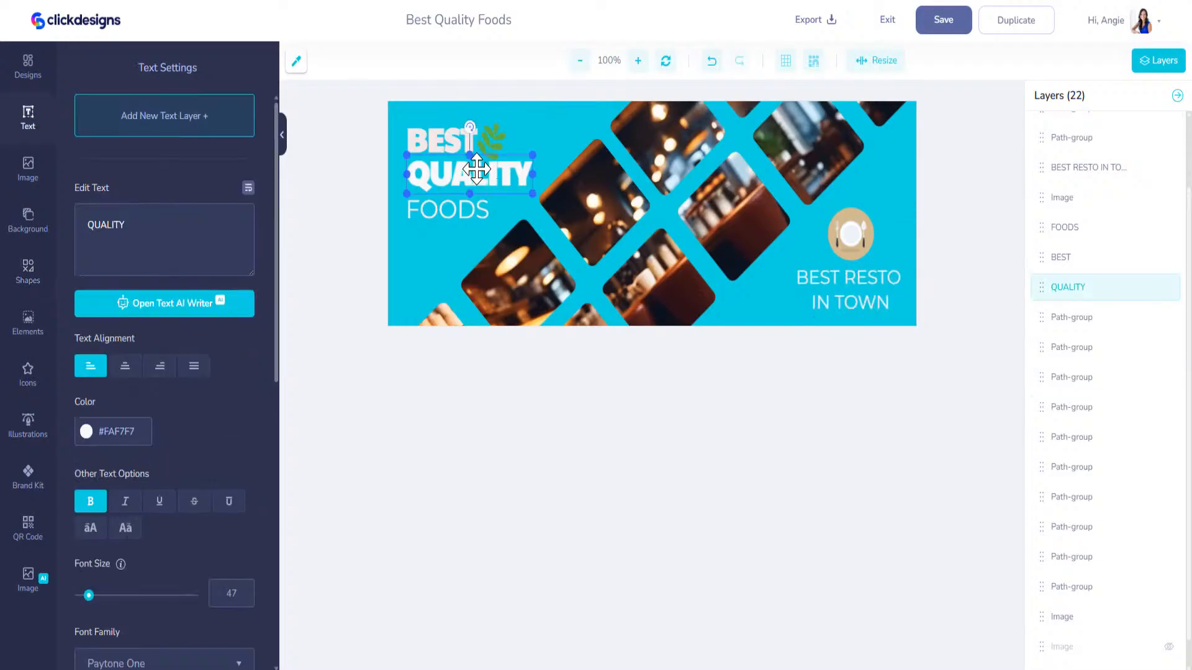
Delete the plate icon and the BEST RESTO IN TOWN text
click(855, 242)
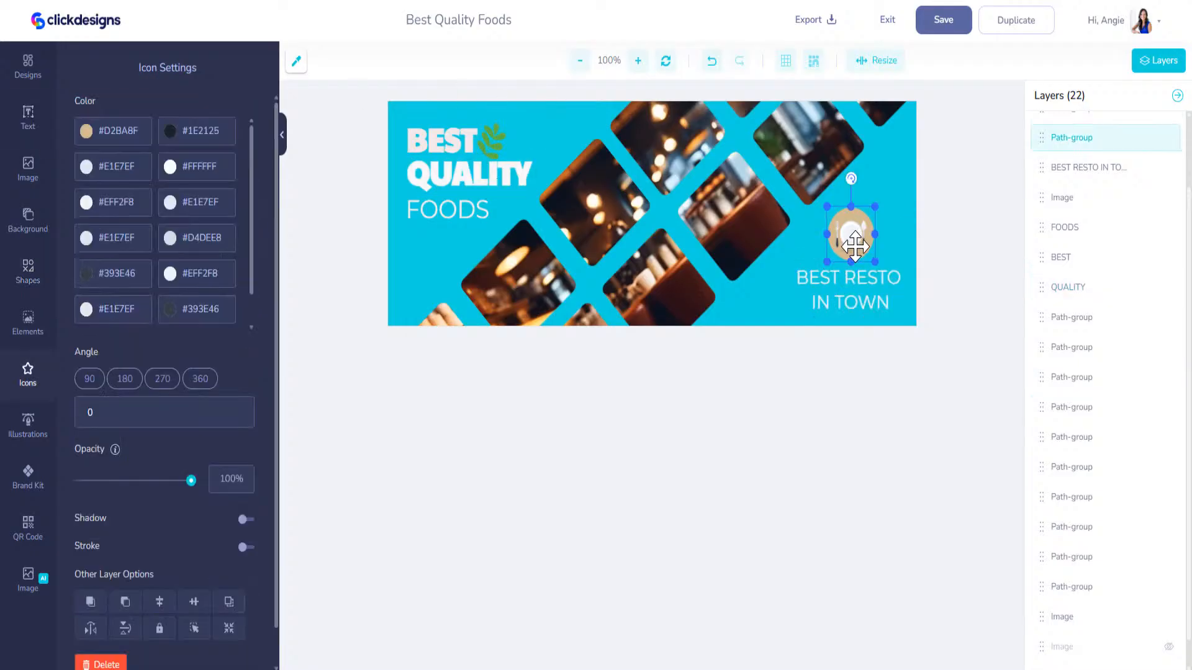
key(Delete)
click(858, 280)
key(Delete)
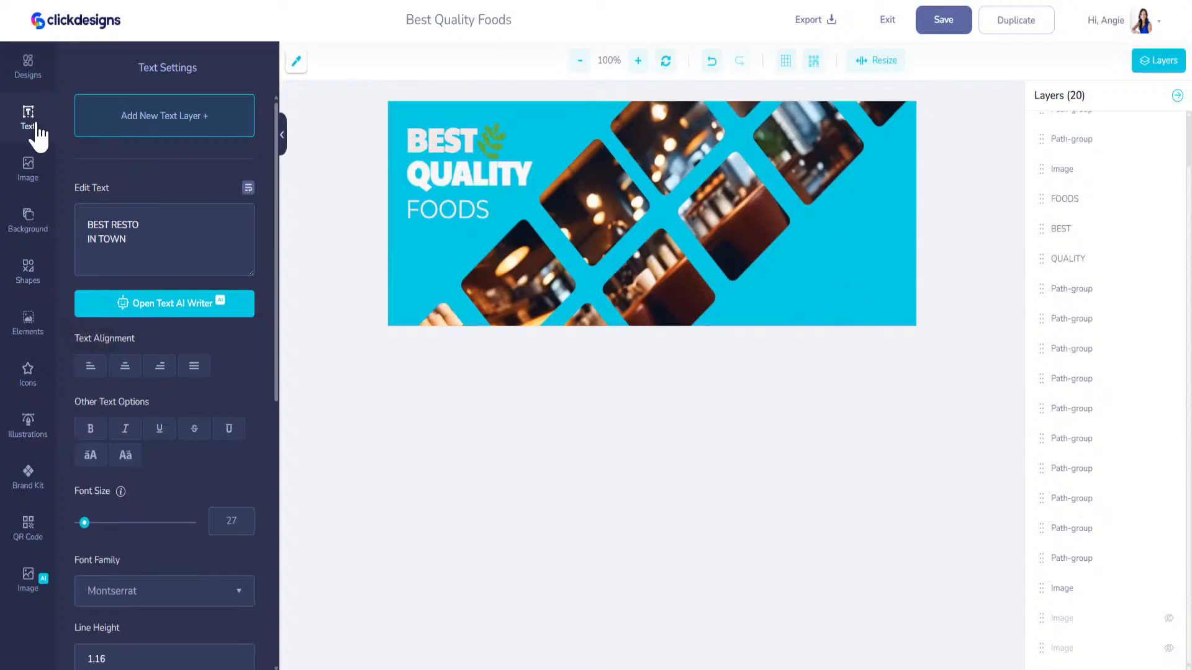
Add the Sweet Bean Cafe logo at the centre and give it a black drop shadow
click(29, 78)
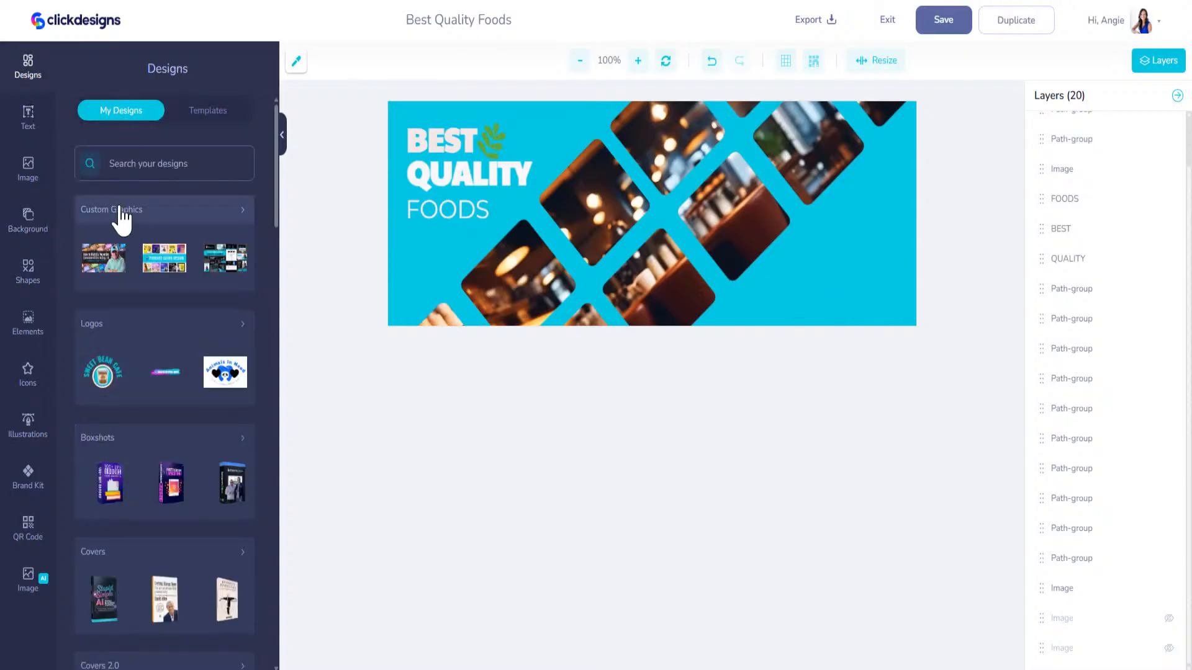
click(102, 385)
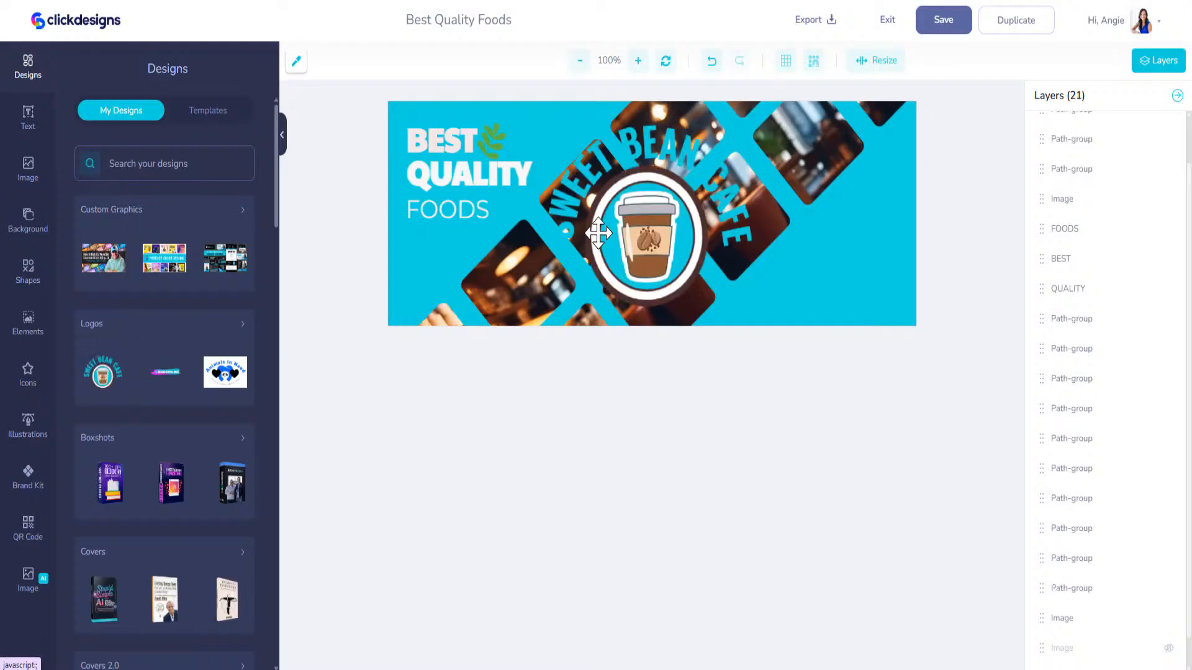
drag(620, 234, 625, 228)
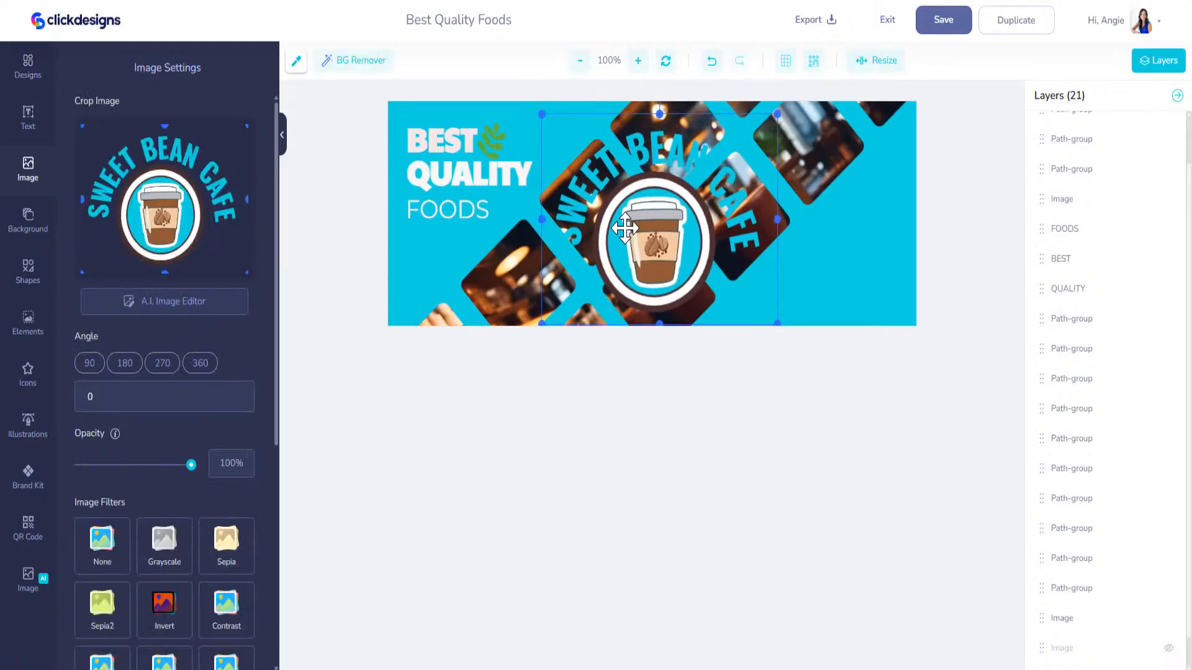
scroll(233, 599, down, 6)
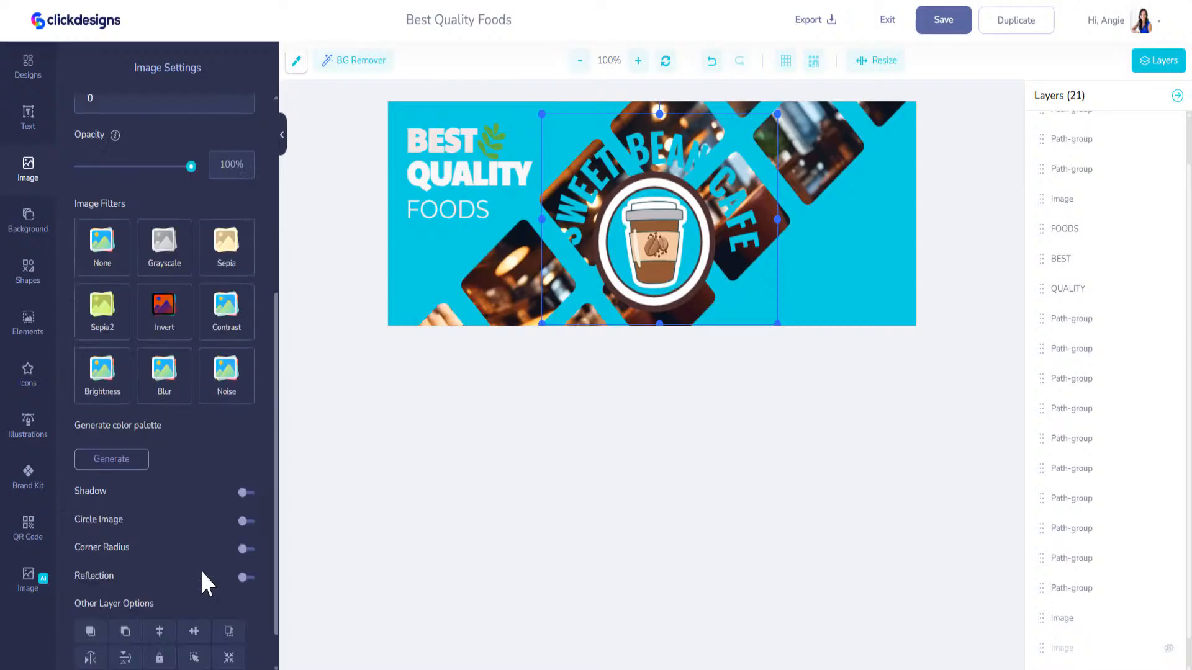
click(246, 423)
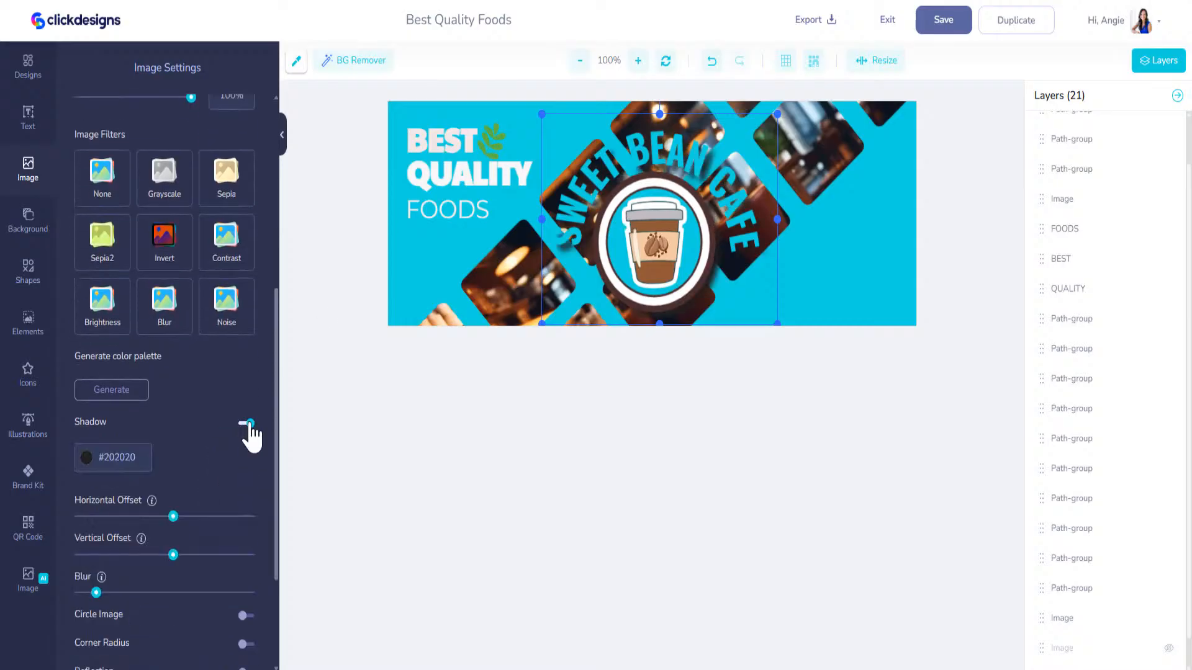
click(87, 459)
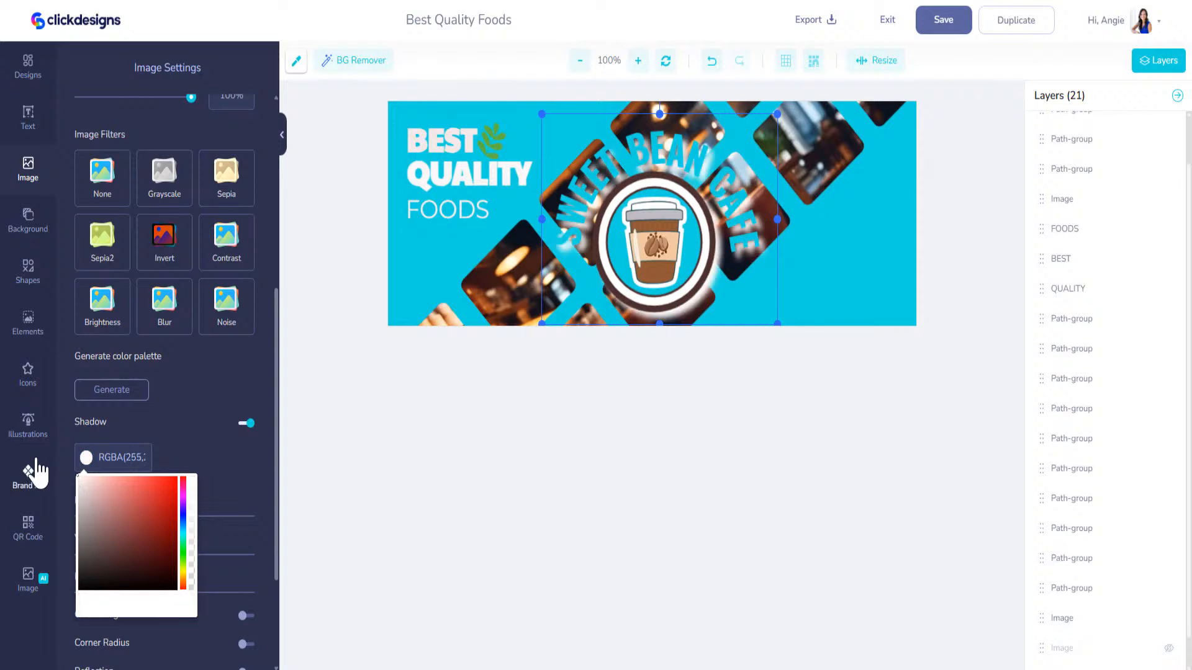
drag(82, 481, 84, 601)
drag(677, 239, 676, 237)
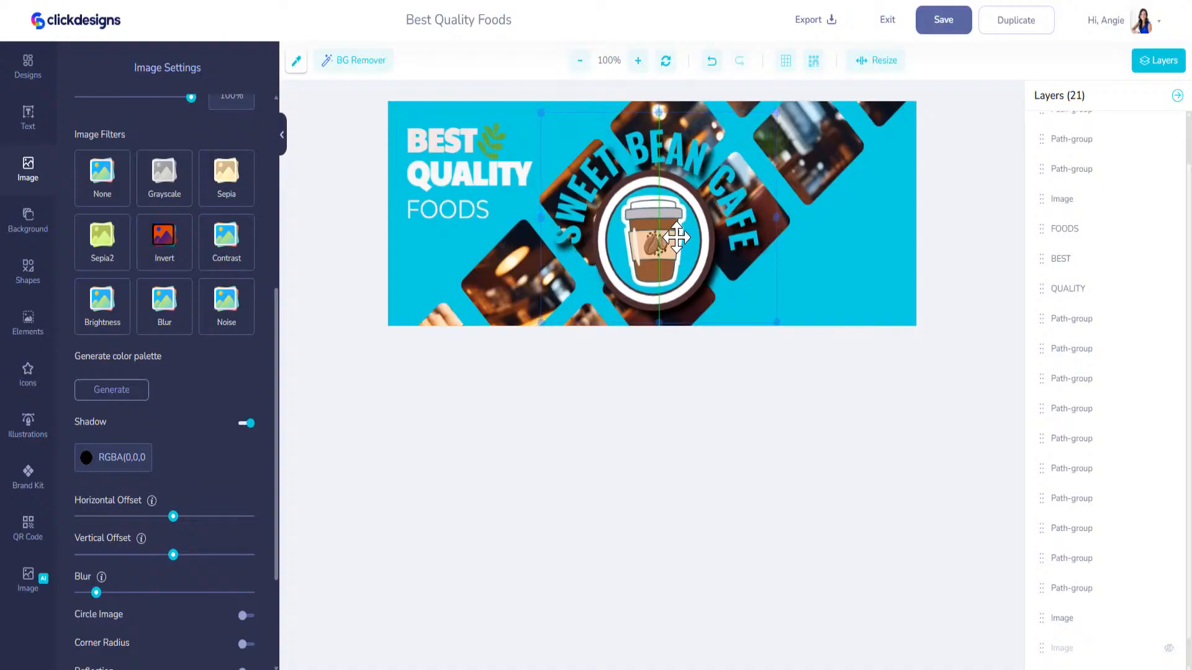
Change the heading words QUALITY to BEAN and BEST to SWEET
click(439, 168)
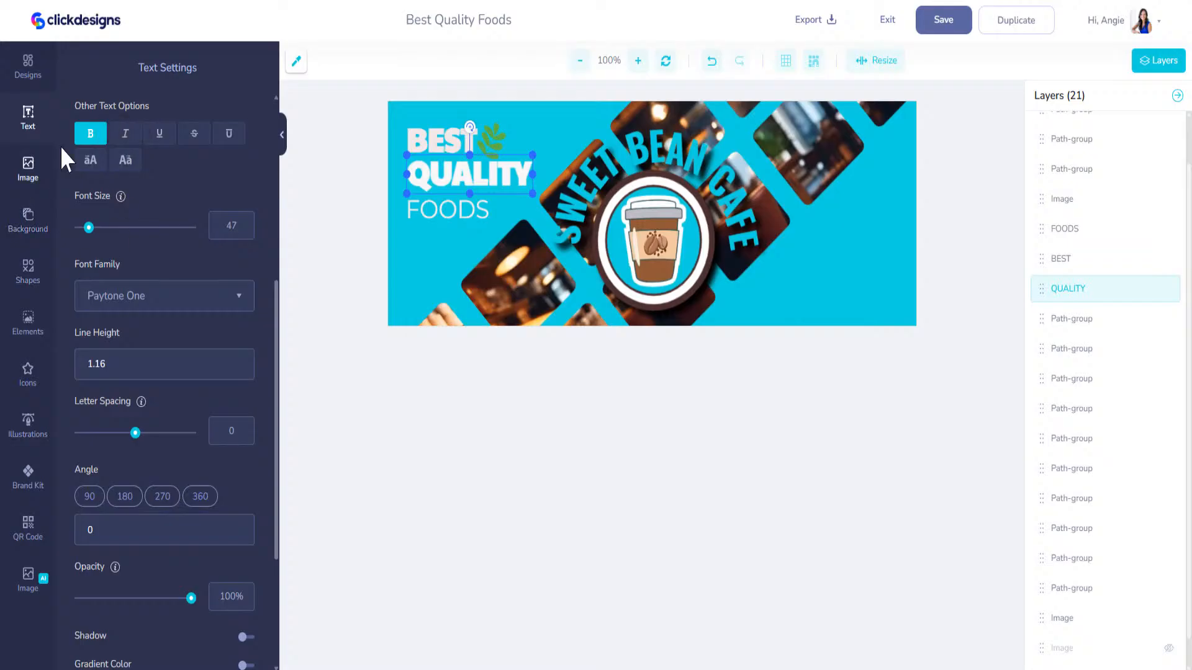
scroll(106, 155, up, 6)
drag(129, 225, 64, 219)
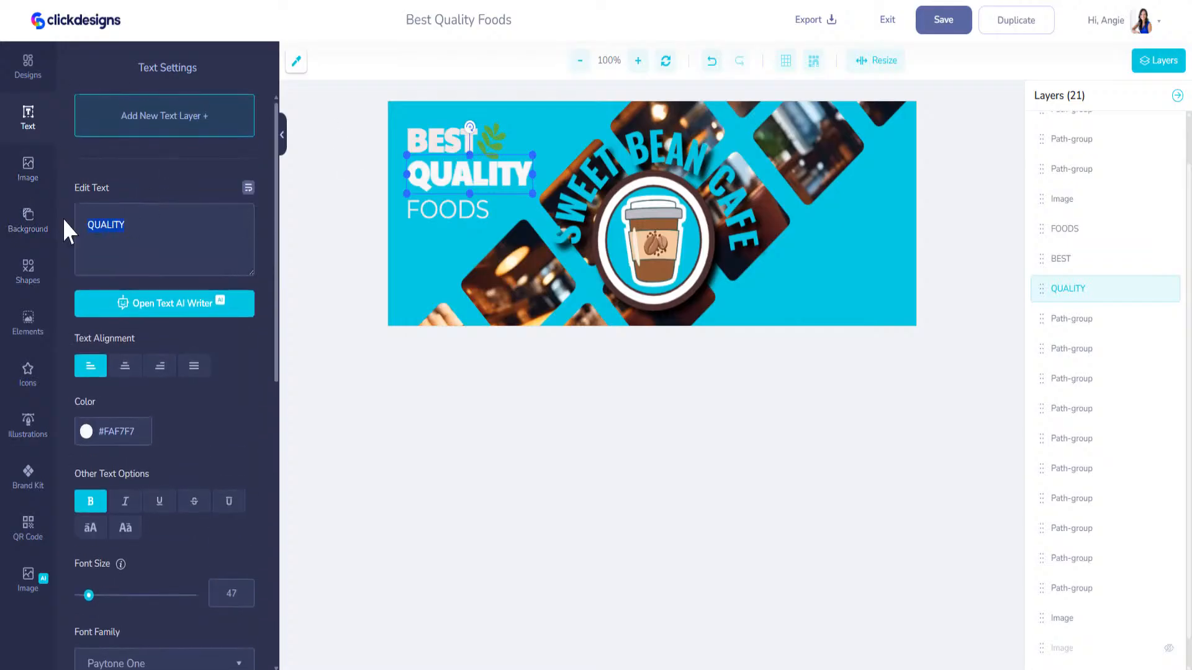
text(c)
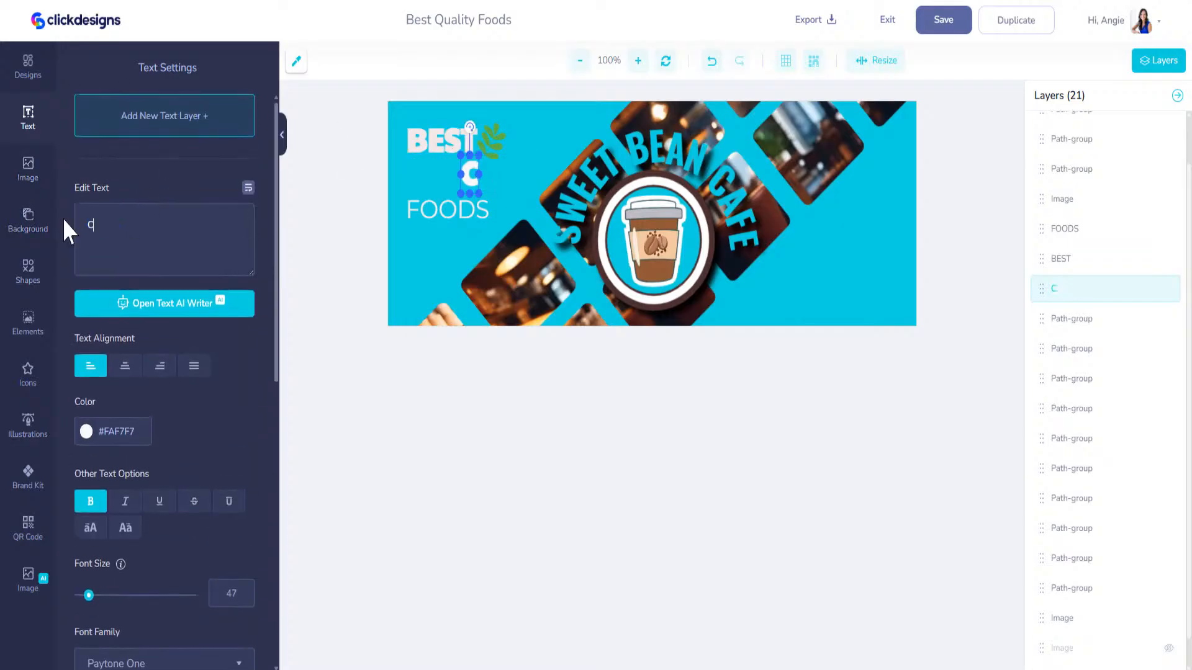
text(BEAN)
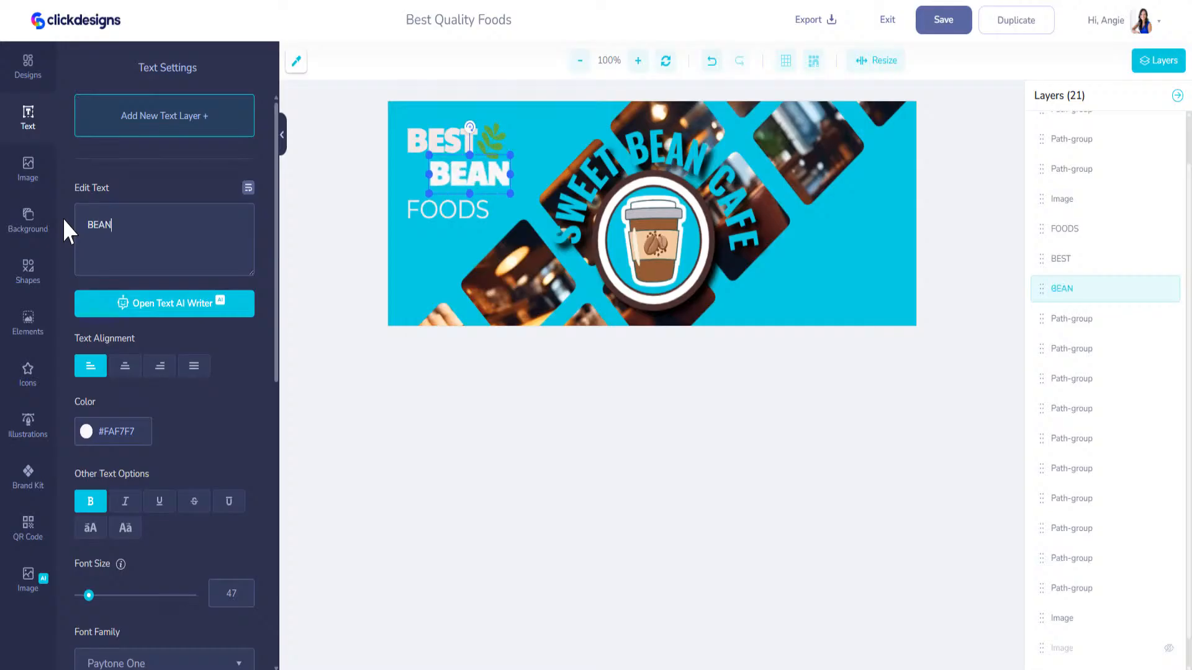
click(438, 141)
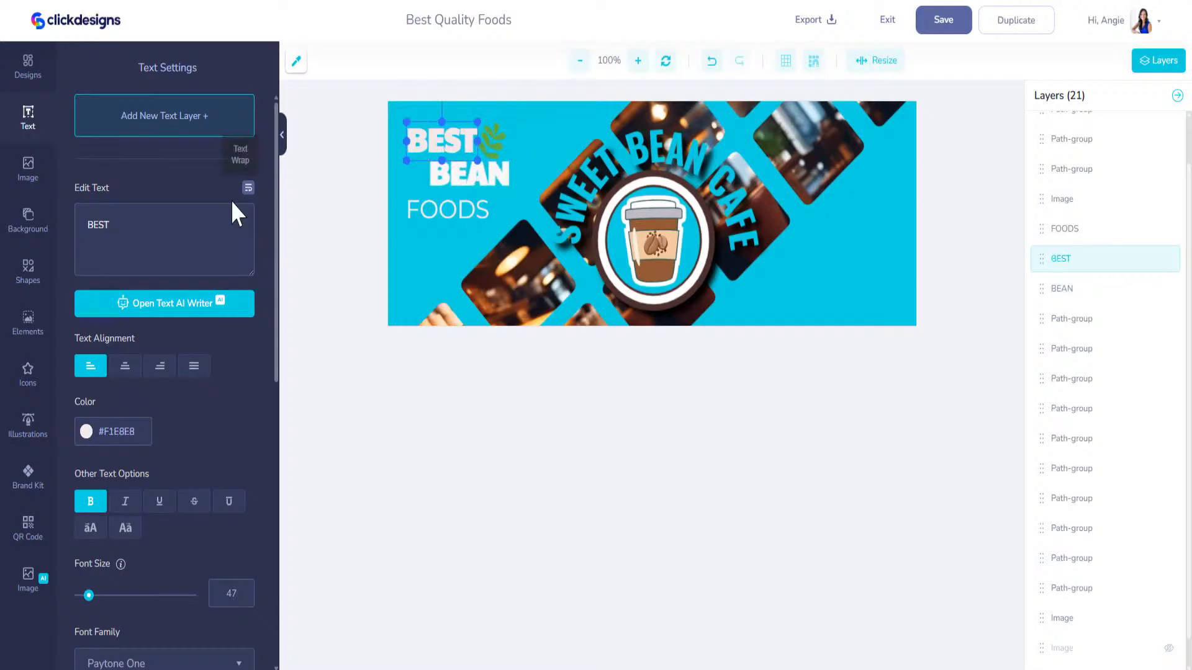
drag(120, 225, 53, 230)
text(SWEET)
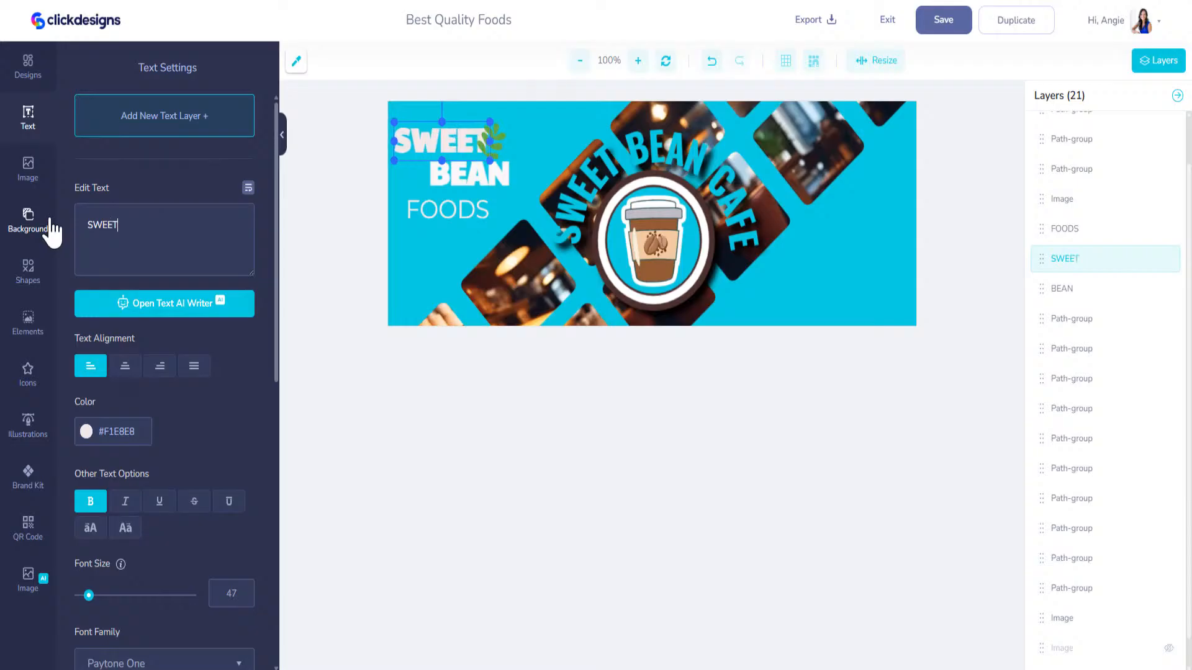
Change FOODS to CAFE and left-align the SWEET, BEAN and CAFE lines
click(449, 208)
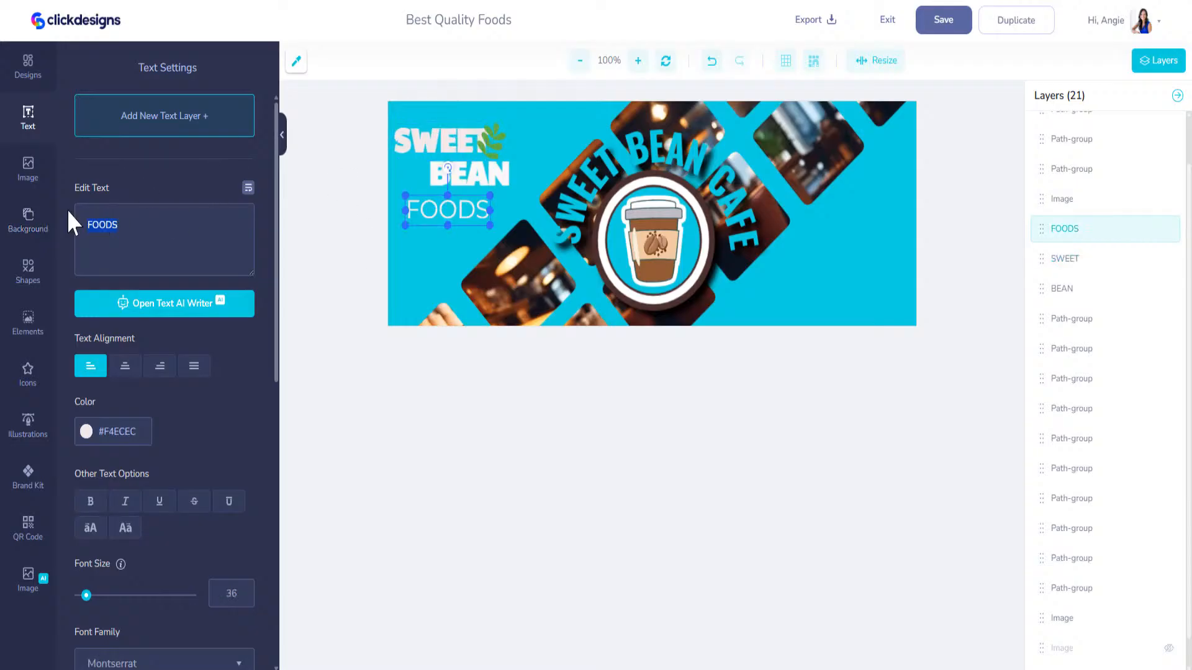
text(COF)
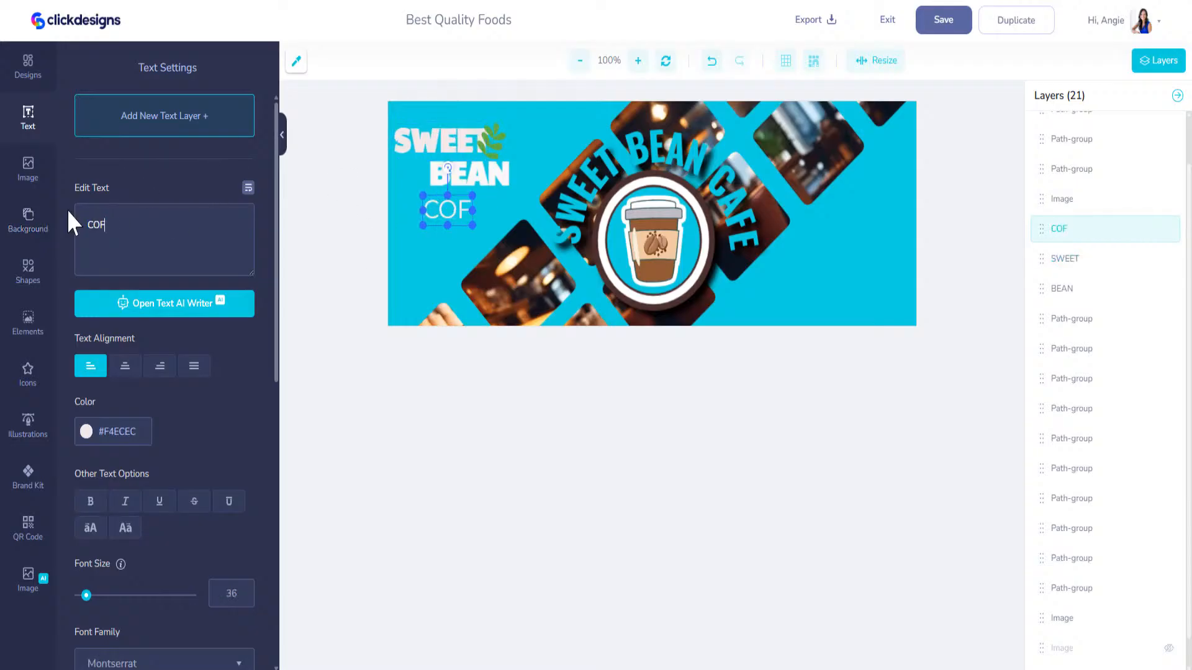
key(BackSpace)
key(BackSpace)
text(AFE)
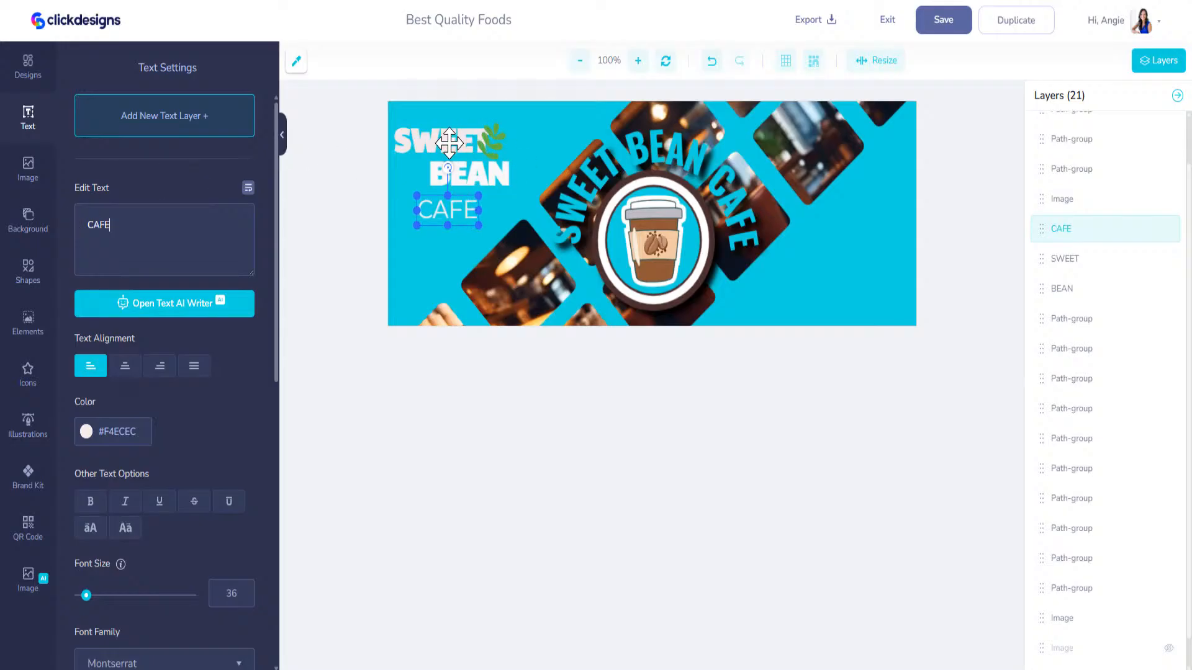
drag(447, 142, 514, 117)
drag(466, 179, 427, 205)
Move the leaf beside BEAN and add a two-line BEST COFFEE IN TOWN text layer
drag(511, 147, 504, 171)
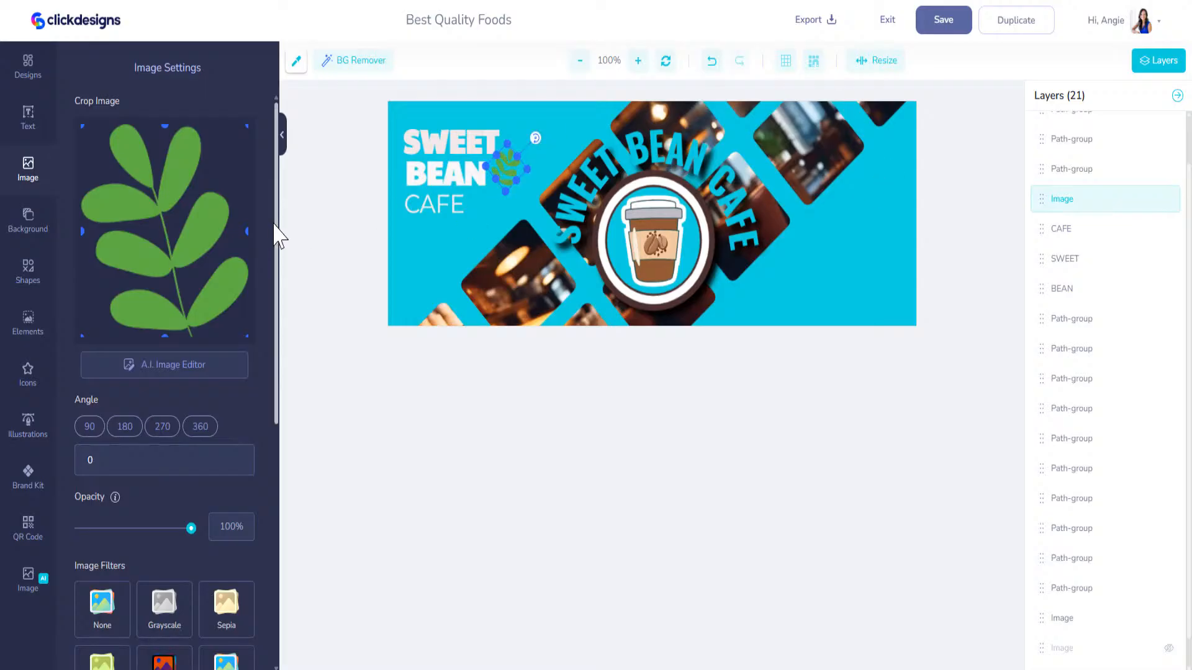
click(28, 118)
click(140, 124)
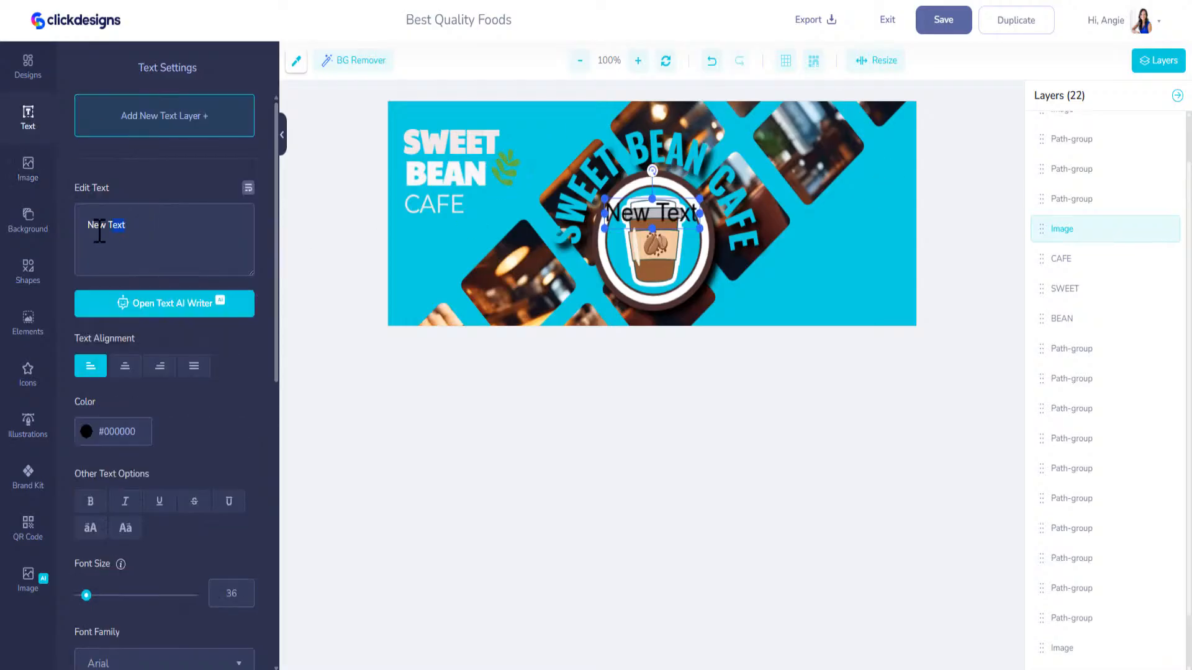
drag(99, 229, 16, 215)
text(BEST COFFEE)
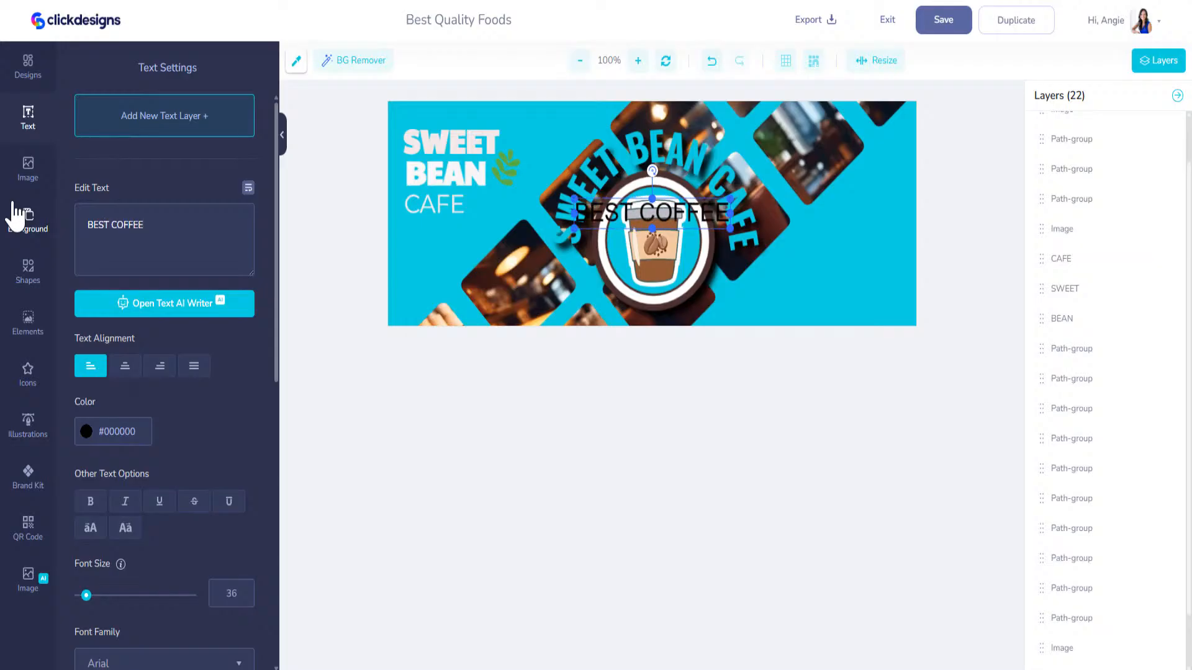
key(Return)
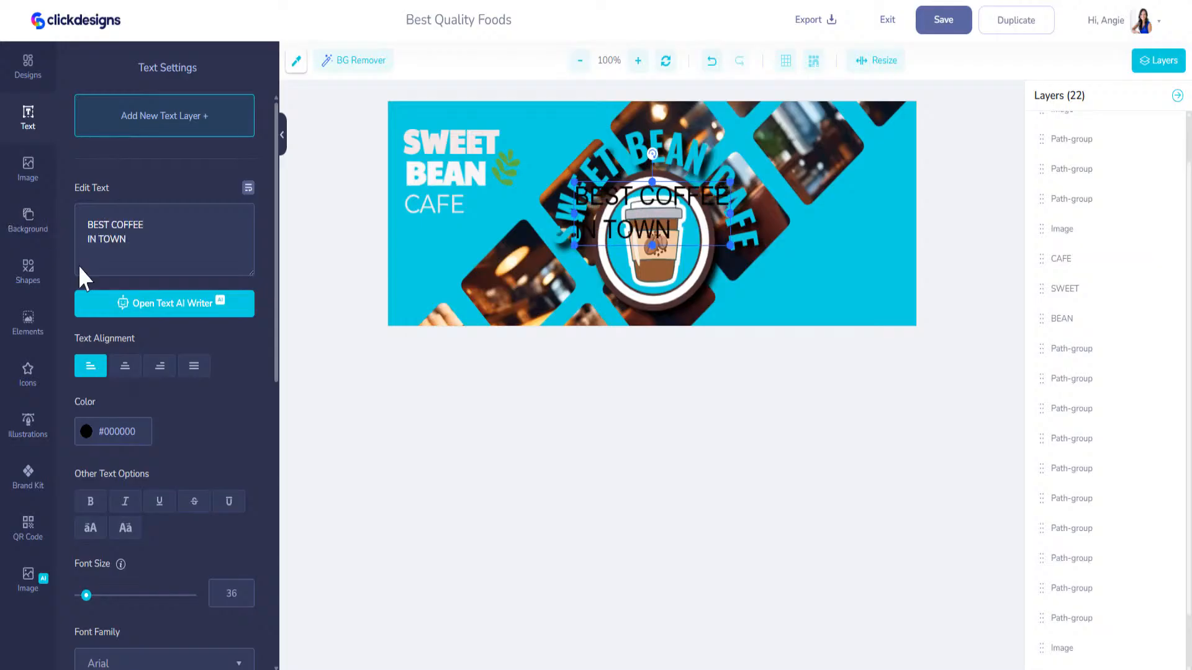
Make the tagline centred and white with line height 1, size 28, in the lower-right corner
click(123, 373)
click(97, 438)
drag(107, 464, 77, 449)
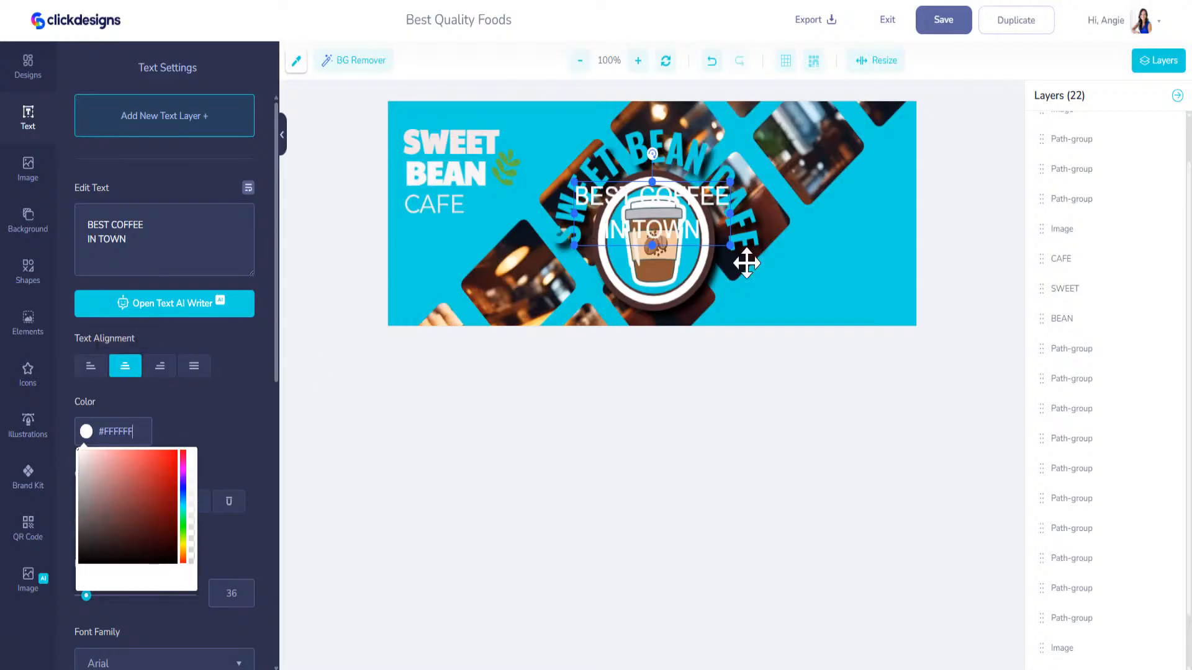
drag(661, 223, 842, 304)
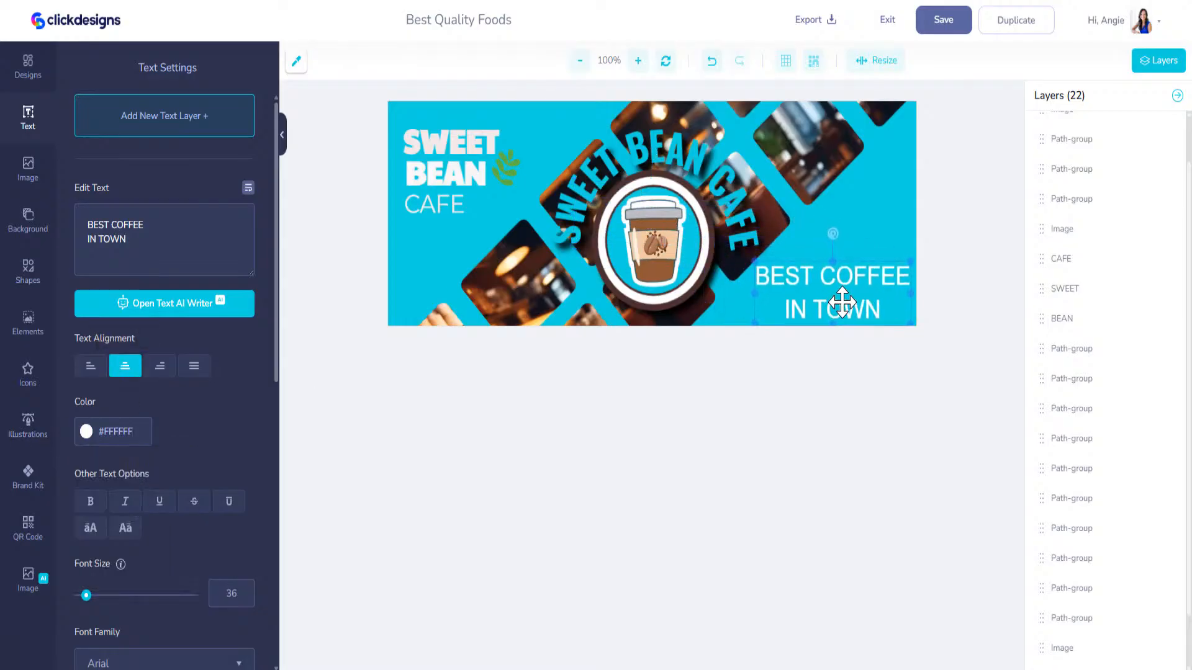
scroll(178, 532, down, 6)
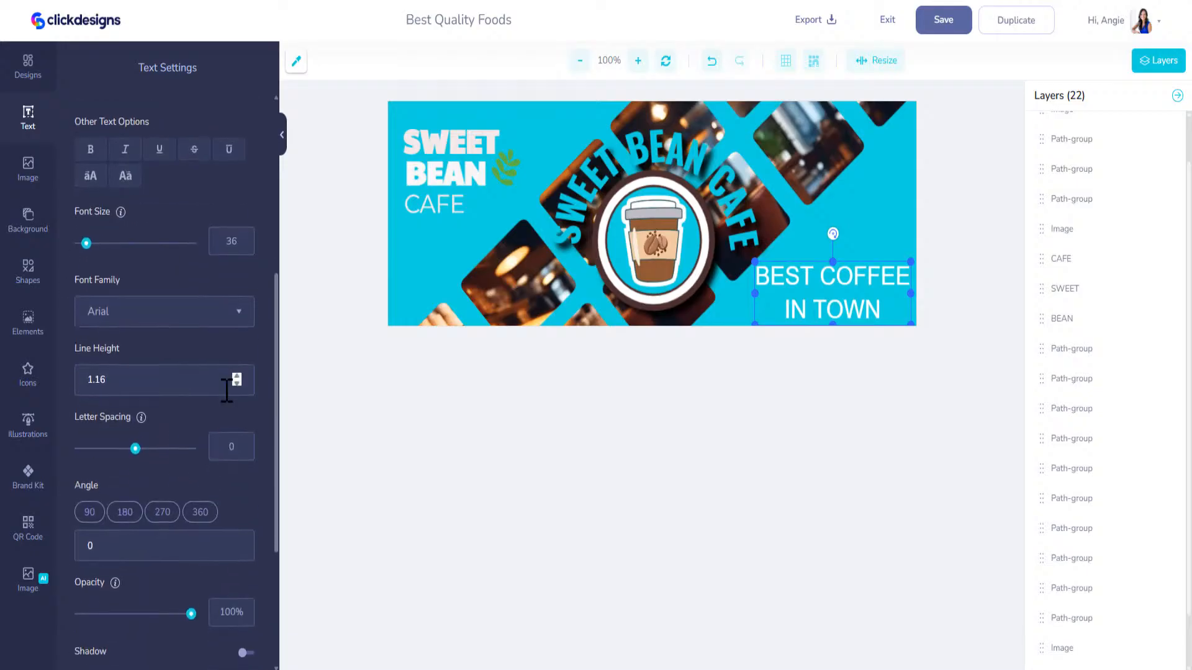
click(237, 380)
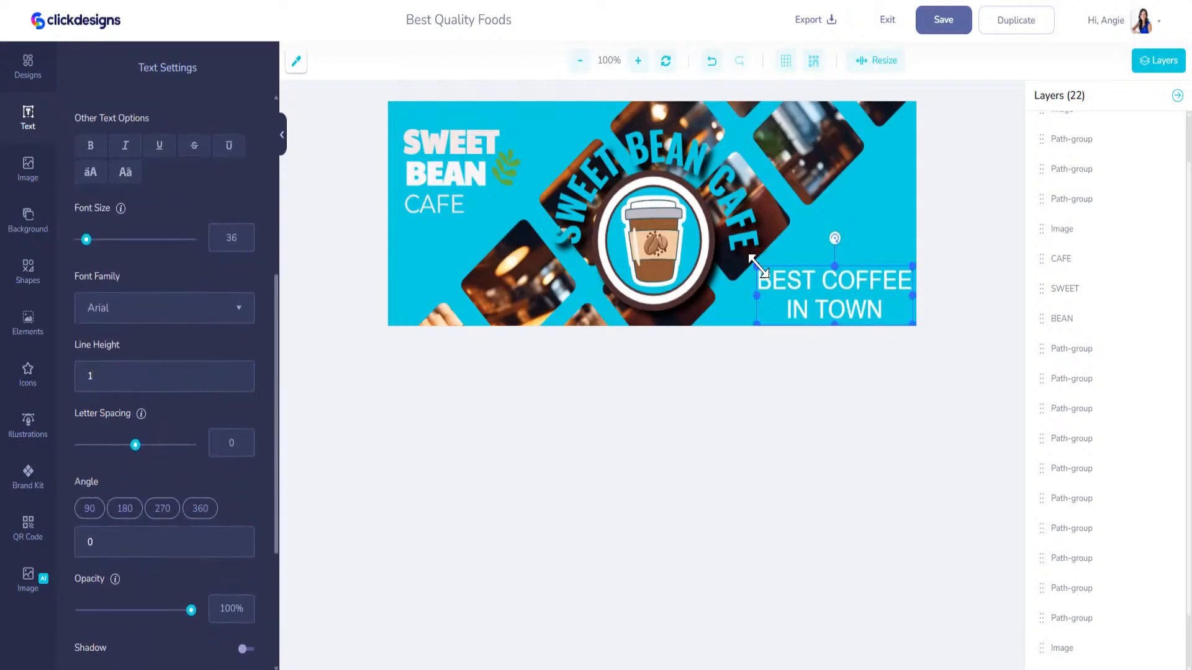
drag(756, 266, 788, 274)
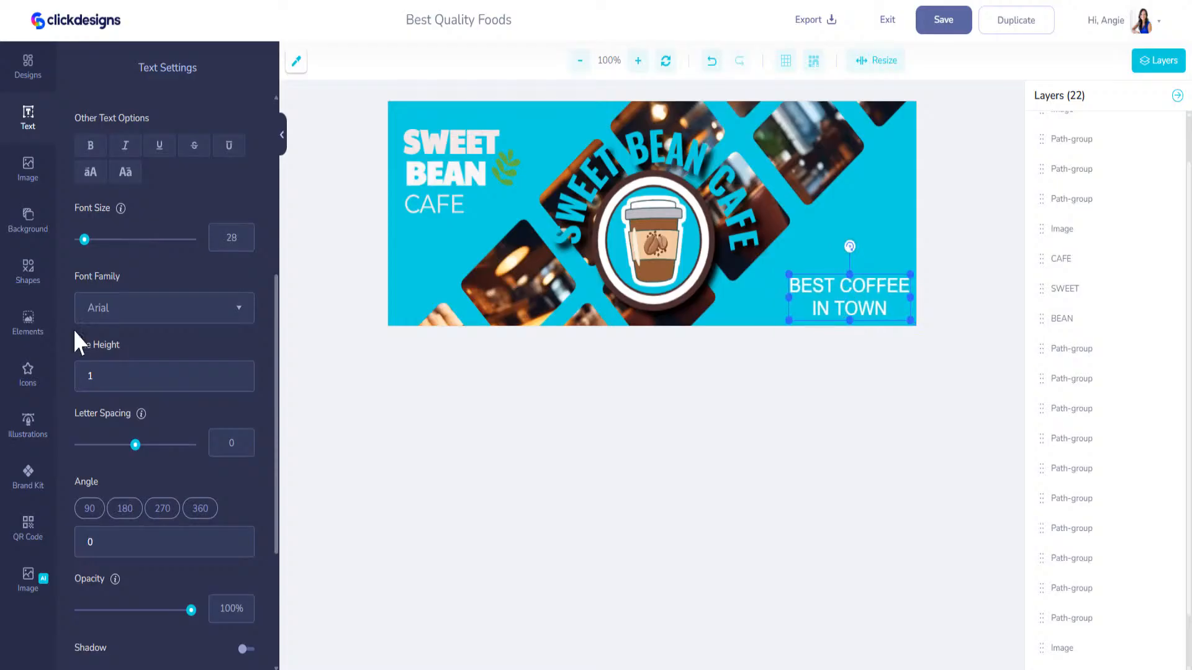
click(28, 321)
Search elements for 'coffee', add the steaming coffee cup, and shrink it above the tagline
click(138, 114)
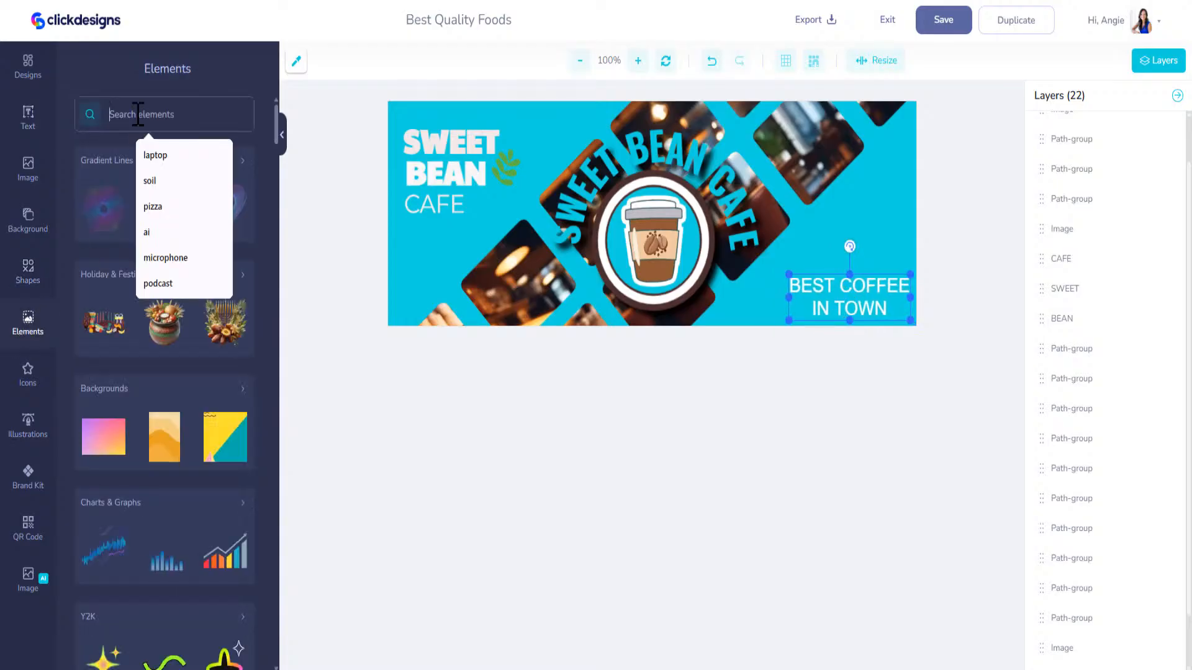
text(coffee)
key(Return)
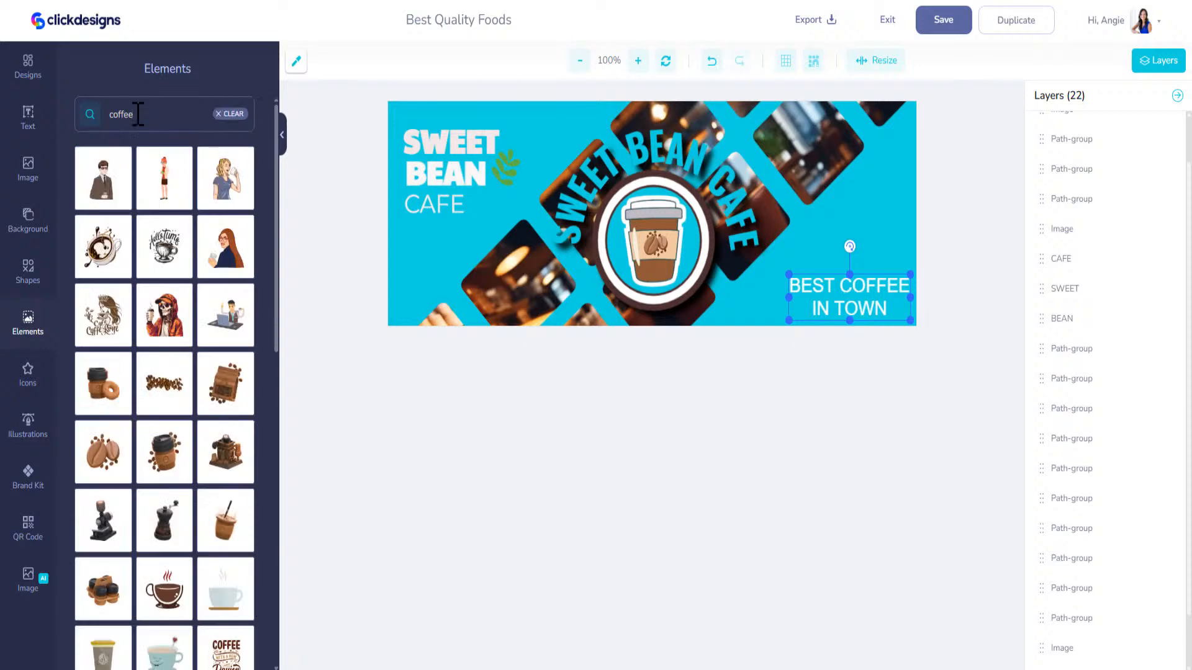
scroll(167, 447, down, 2)
click(169, 410)
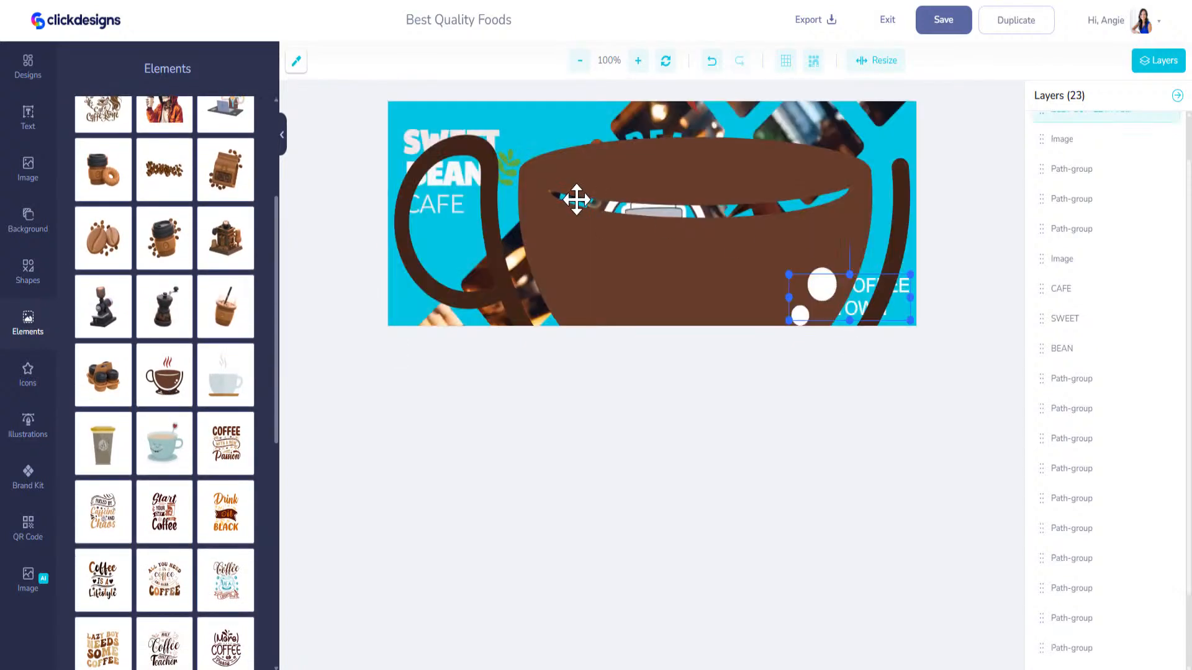
drag(577, 204, 573, 316)
drag(679, 199, 599, 283)
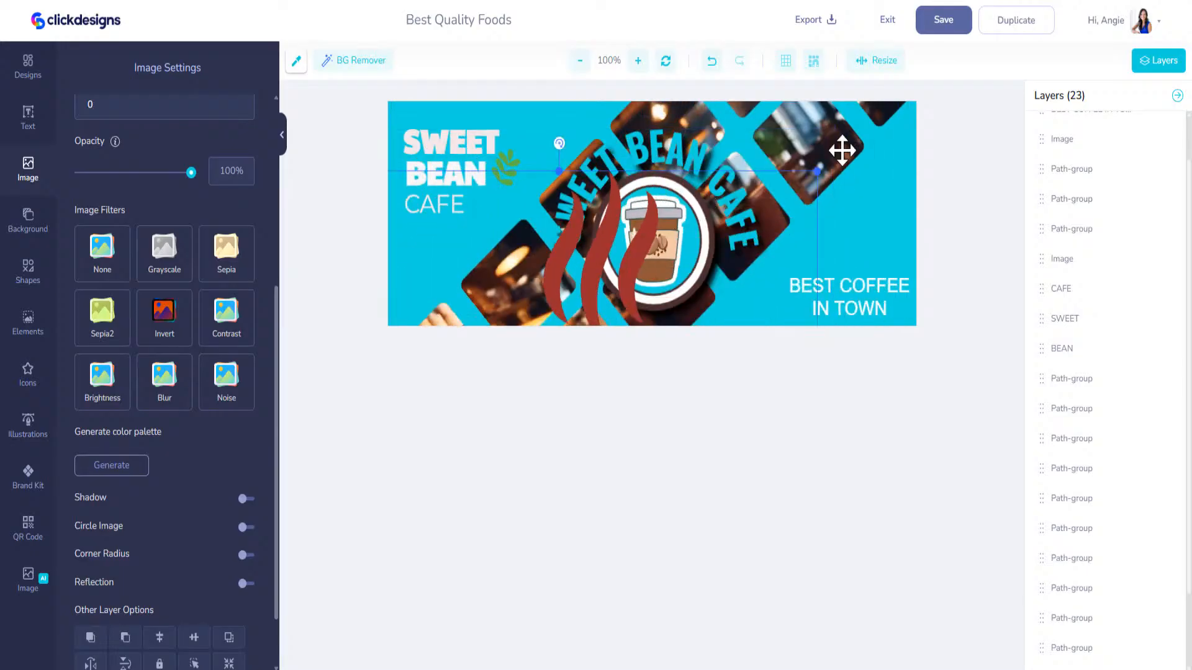
drag(817, 171, 702, 253)
drag(681, 307, 779, 198)
drag(754, 242, 850, 246)
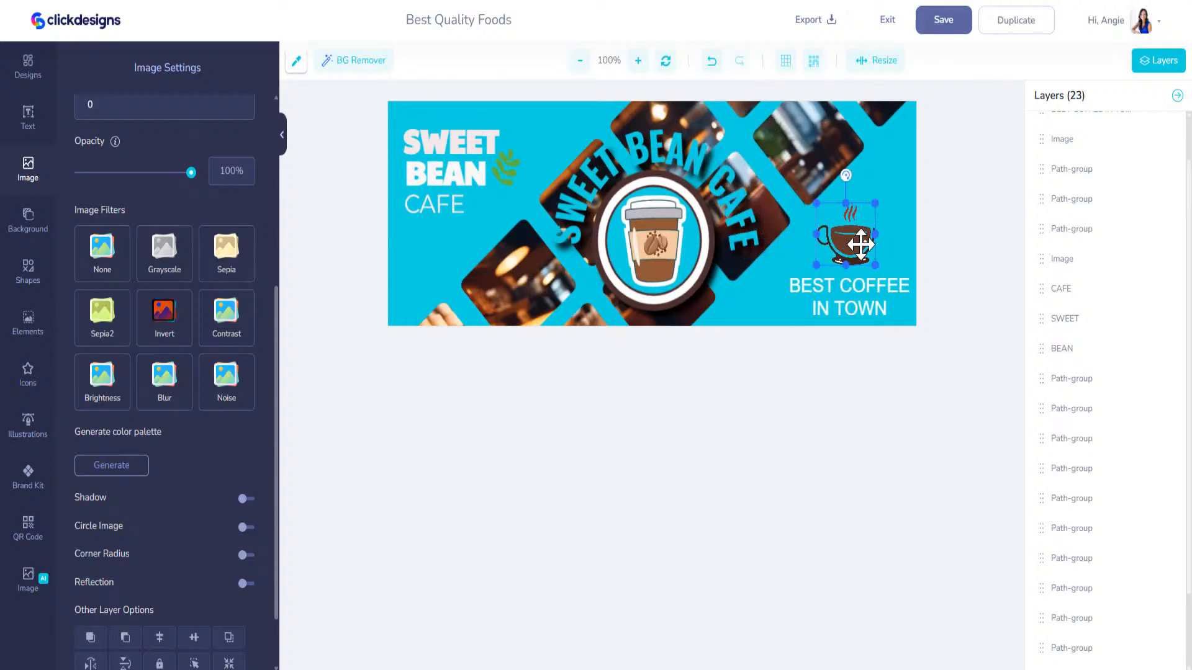
Delete the steaming coffee cup, then add a white coffee cup and delete that too
click(36, 323)
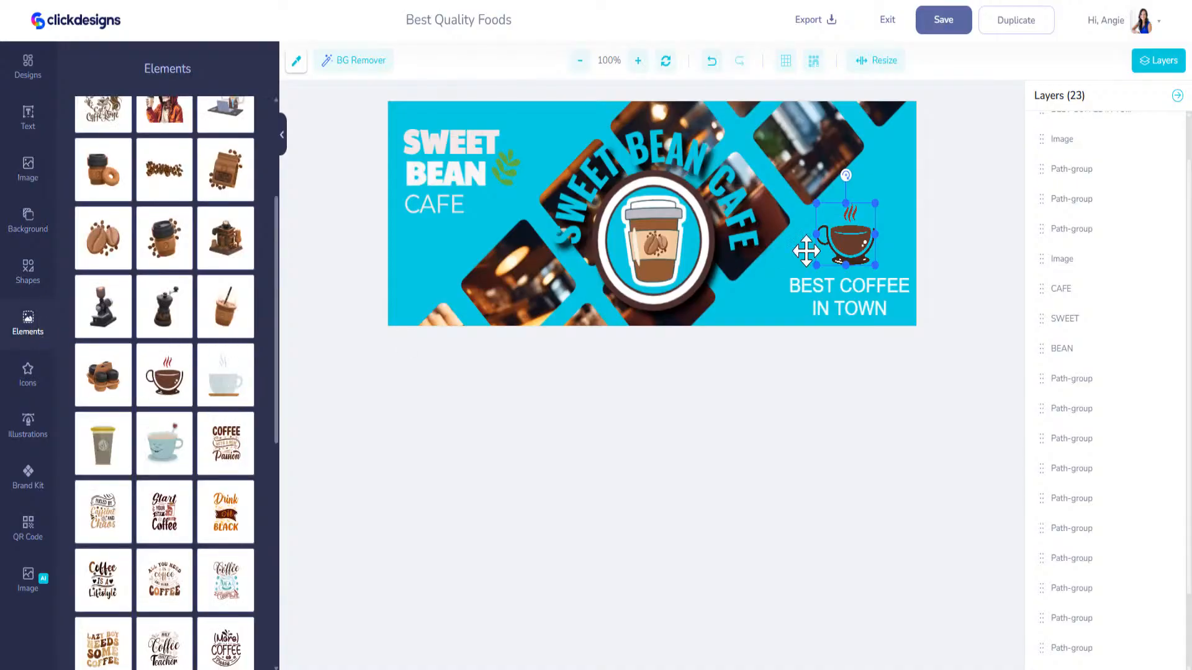
click(850, 247)
key(Delete)
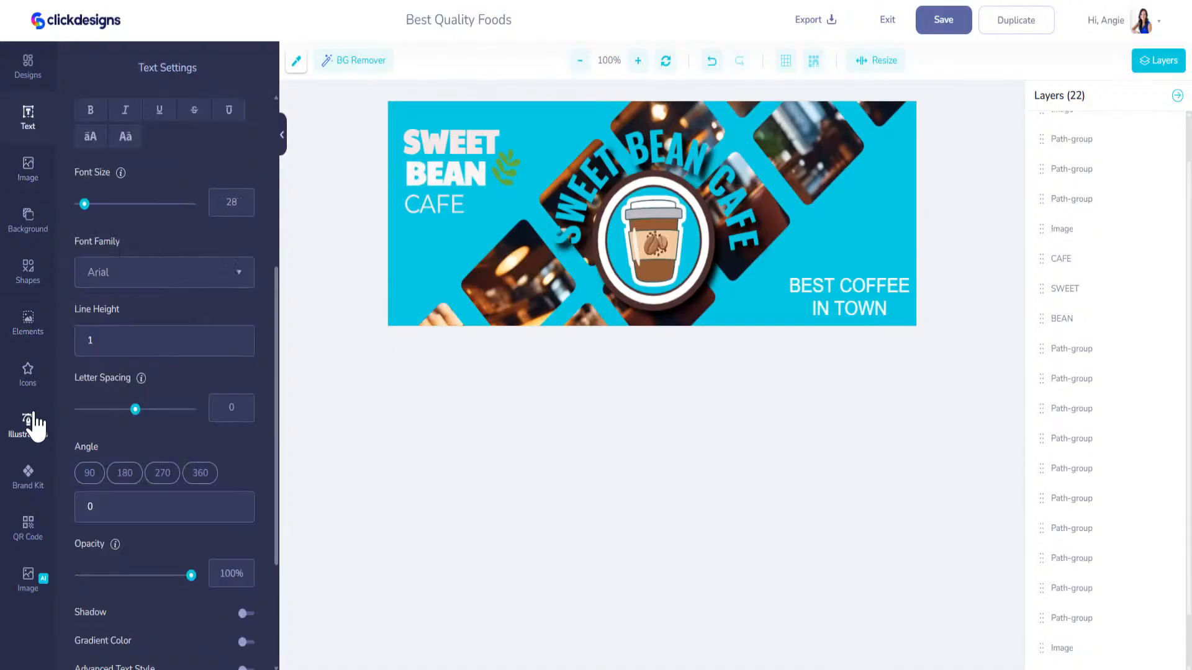
click(27, 324)
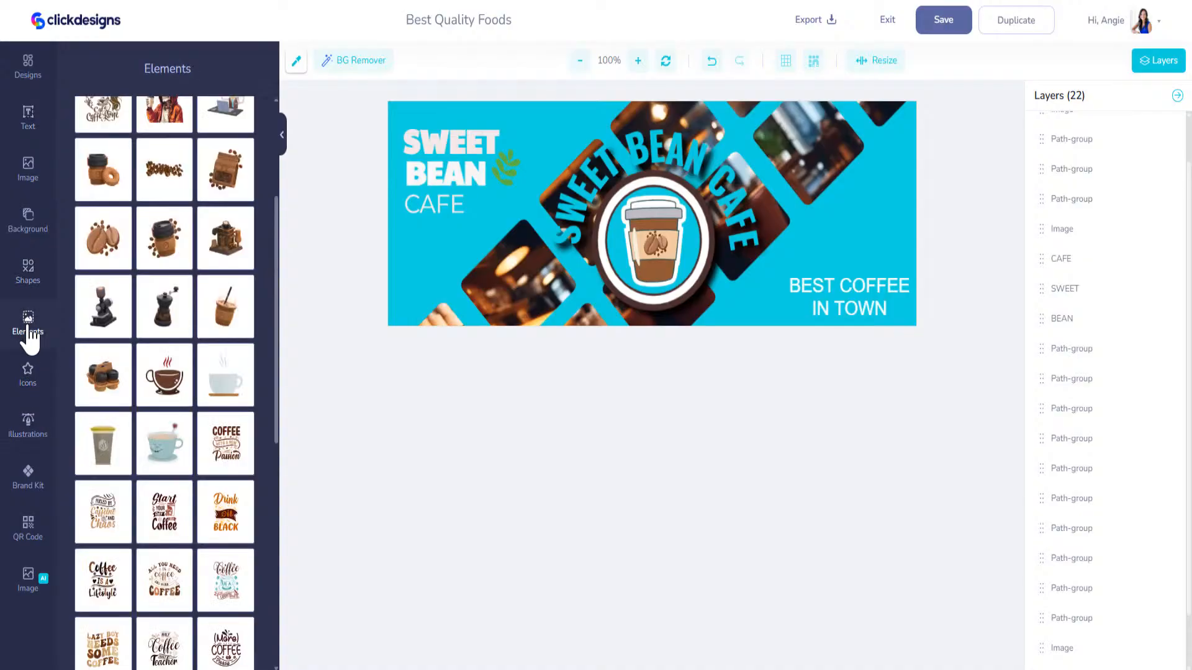
click(222, 394)
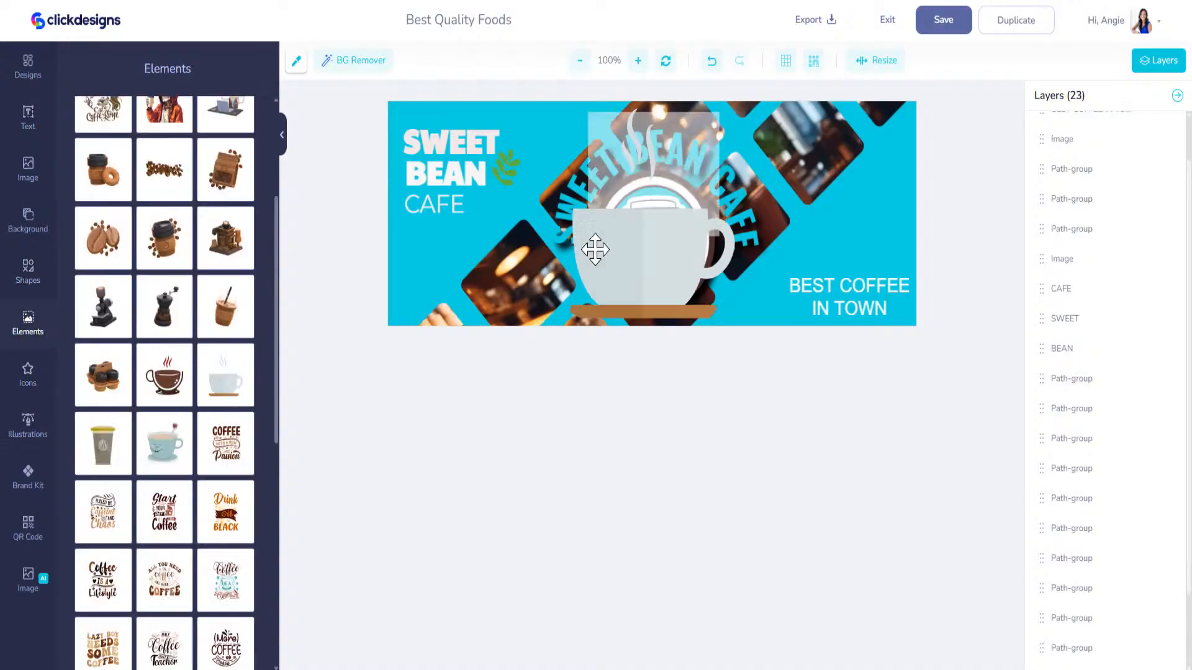
drag(655, 204, 617, 226)
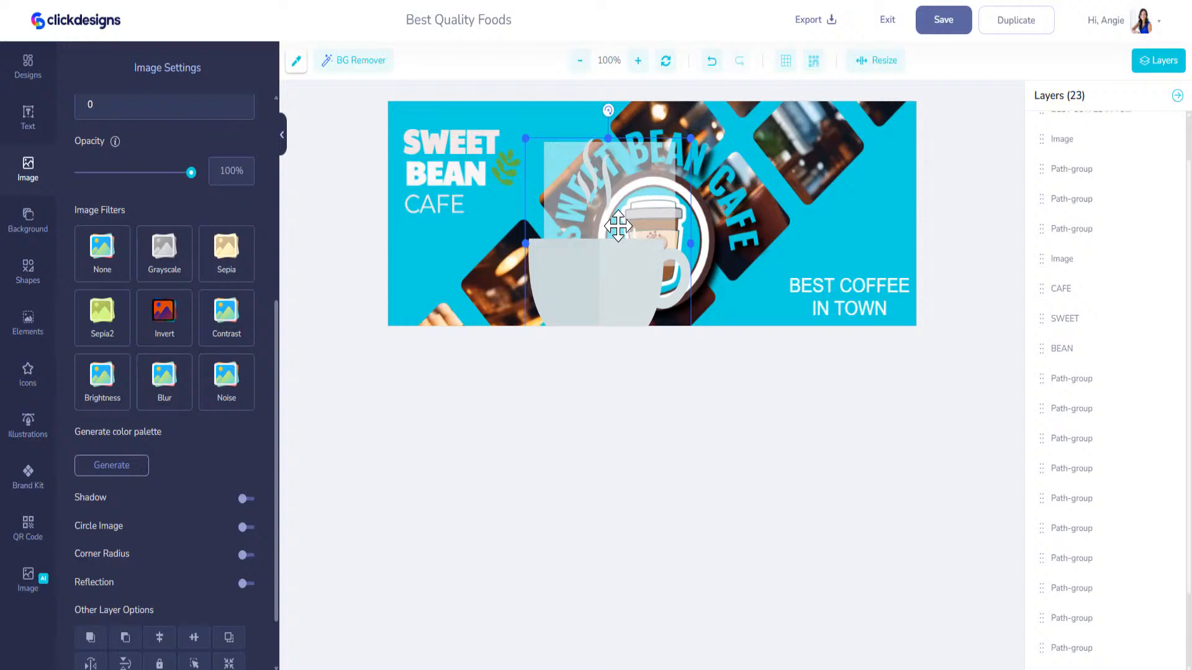
key(Delete)
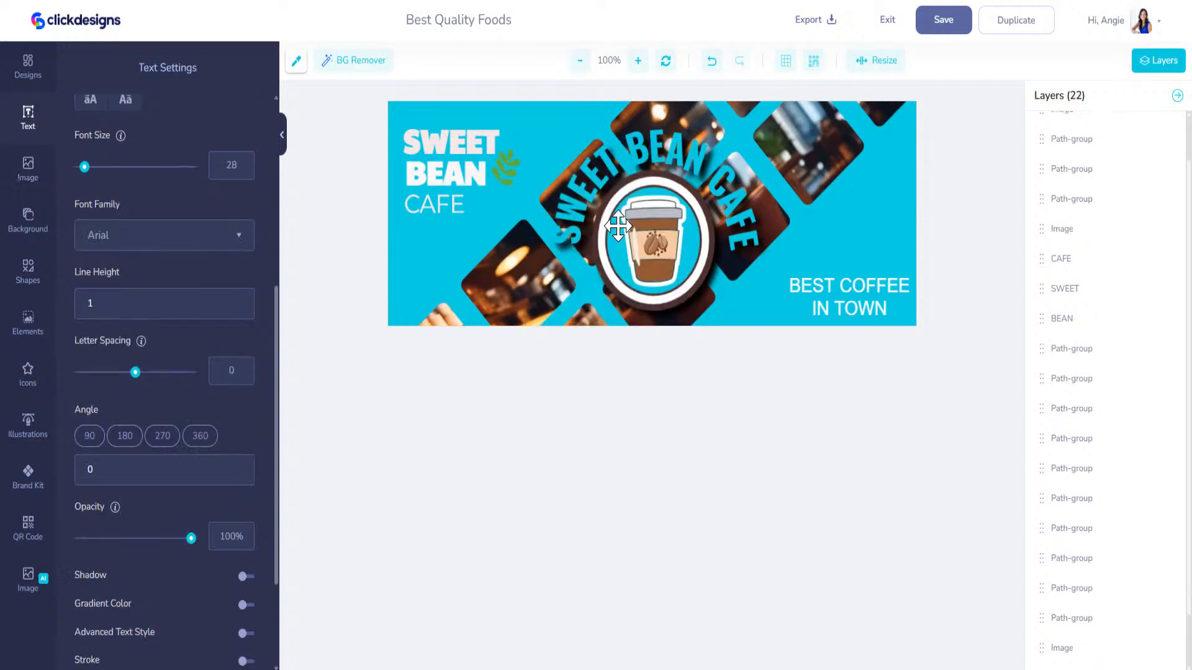
Add the smiling tea cup graphic, shrink it and place it at the upper right
click(39, 316)
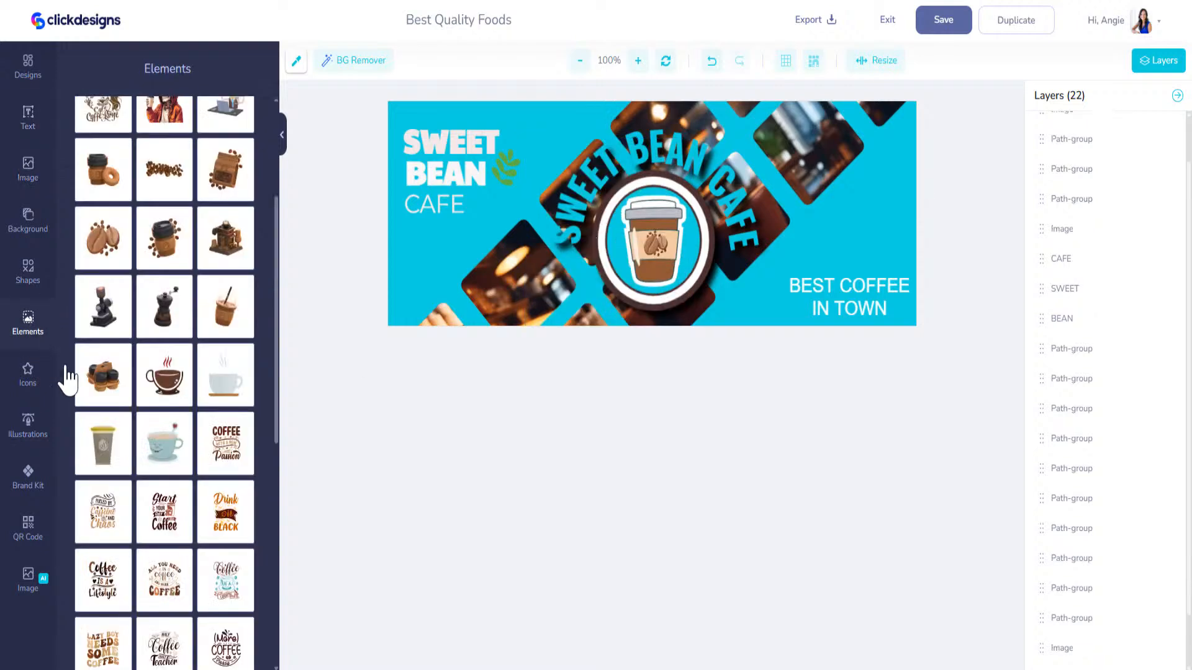
scroll(121, 428, down, 8)
scroll(131, 441, up, 3)
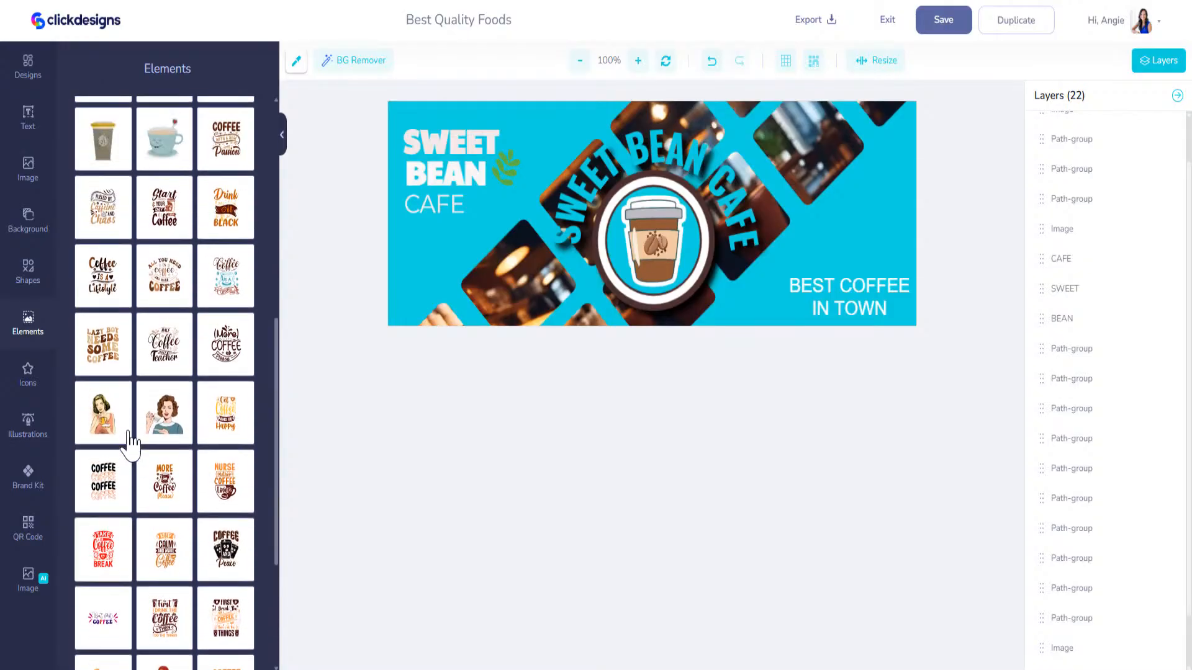
click(167, 245)
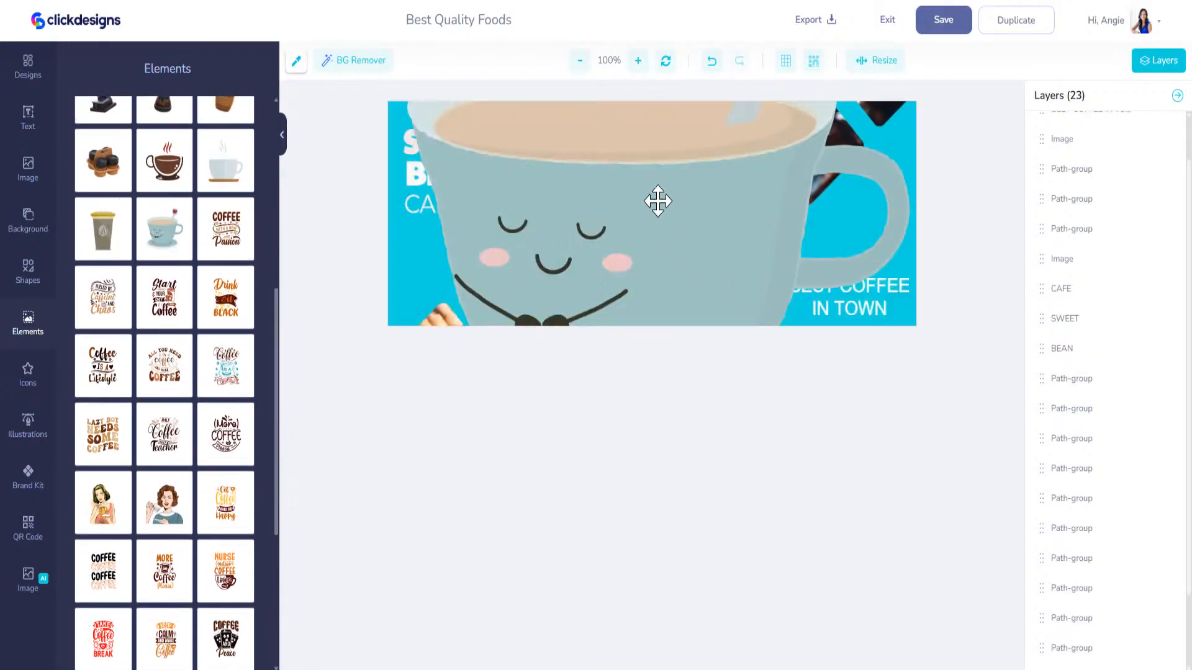
drag(657, 199, 726, 266)
drag(700, 306, 882, 188)
click(870, 287)
Move the BEST COFFEE IN TOWN tagline under the tea cup, right-aligned at size 18
drag(871, 288, 870, 231)
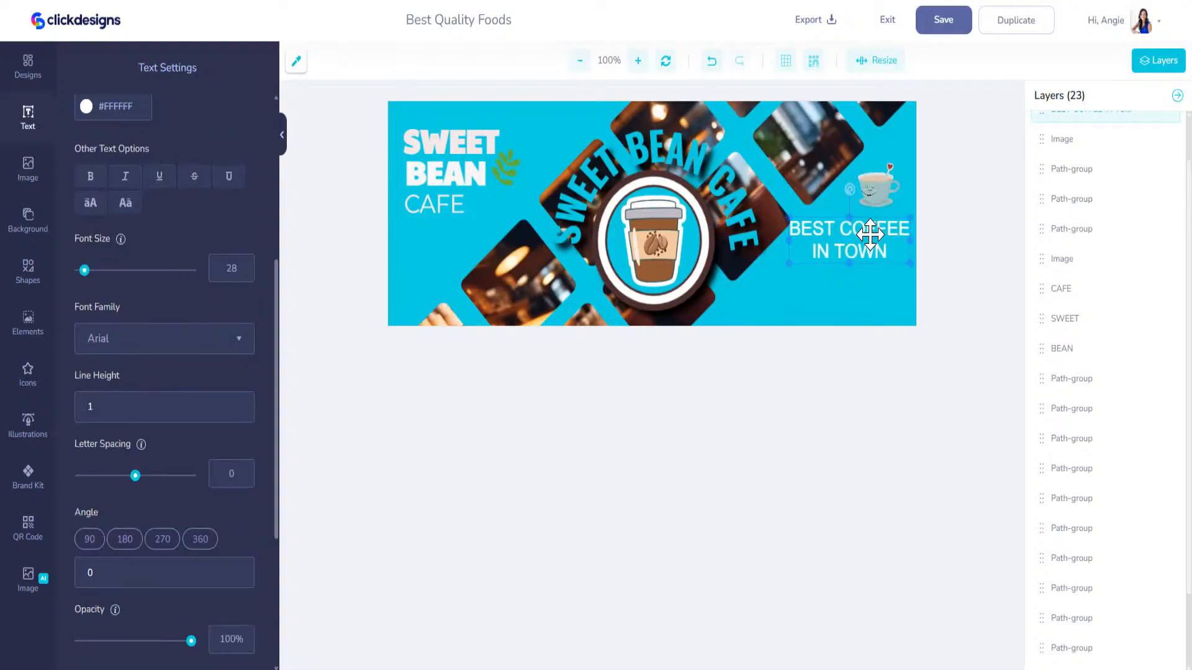
scroll(154, 452, up, 5)
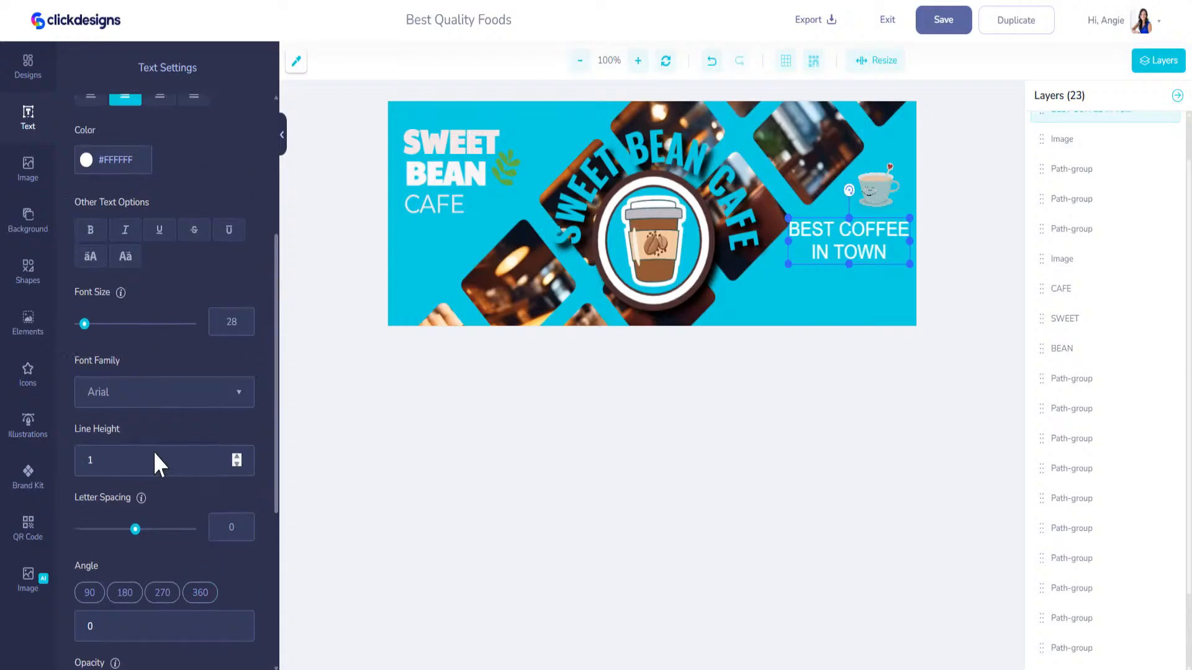
click(160, 326)
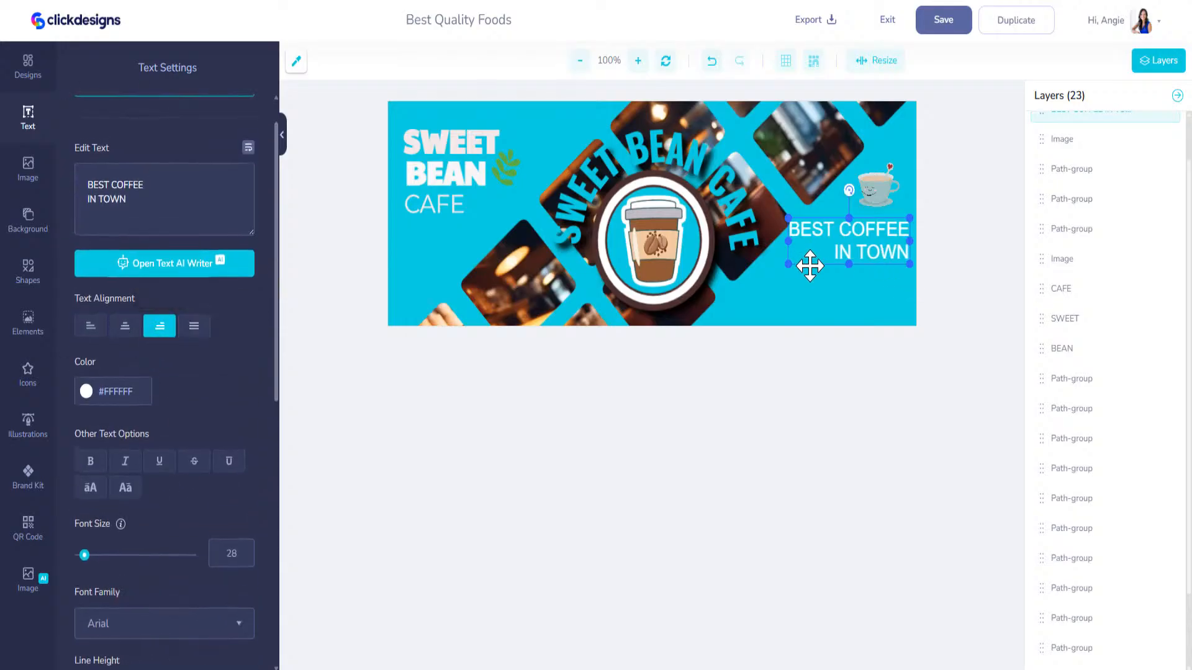
drag(789, 265, 830, 247)
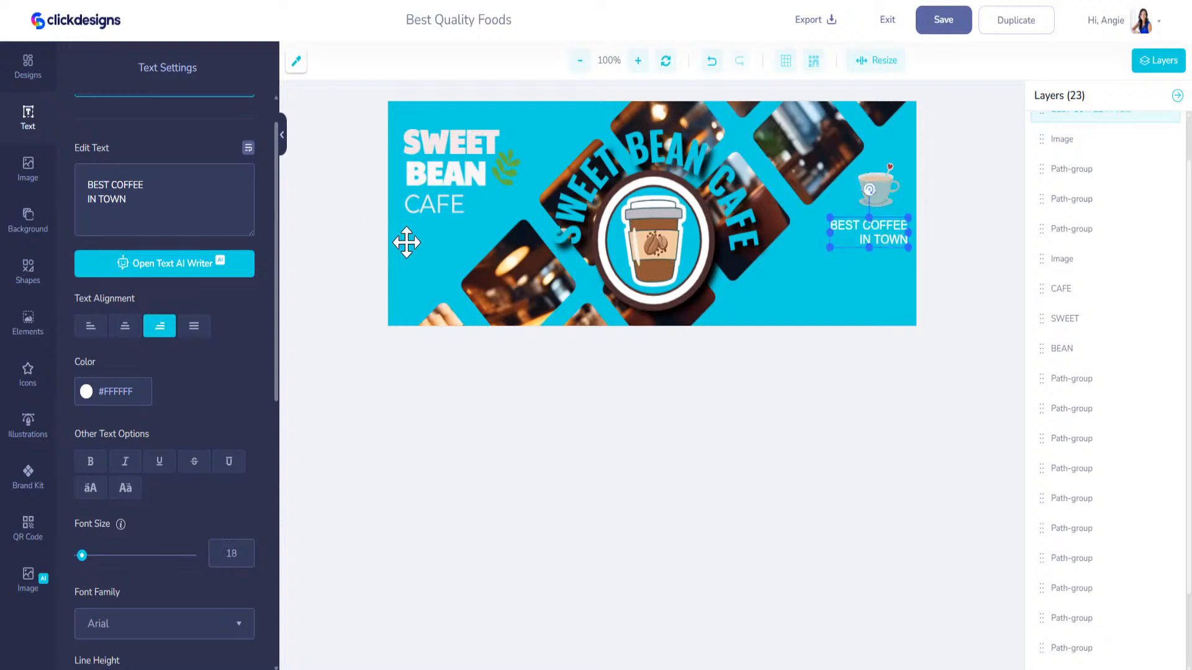
key(ctrl+v)
drag(656, 223, 818, 320)
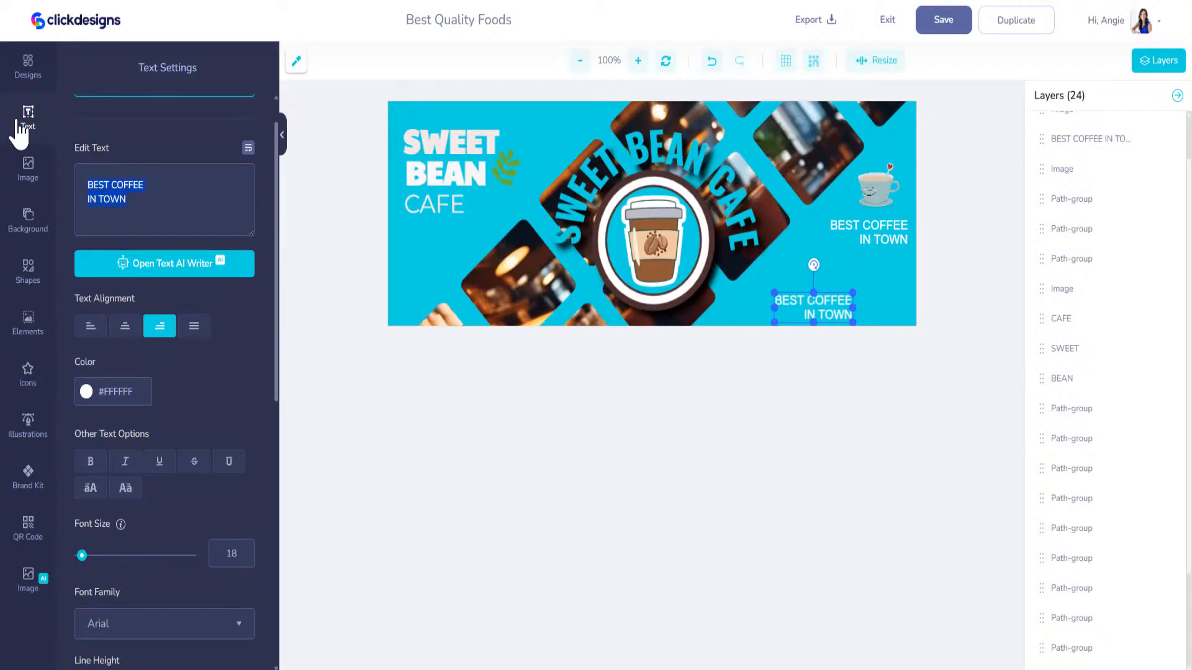
text(wwww)
key(BackSpace)
text(.s)
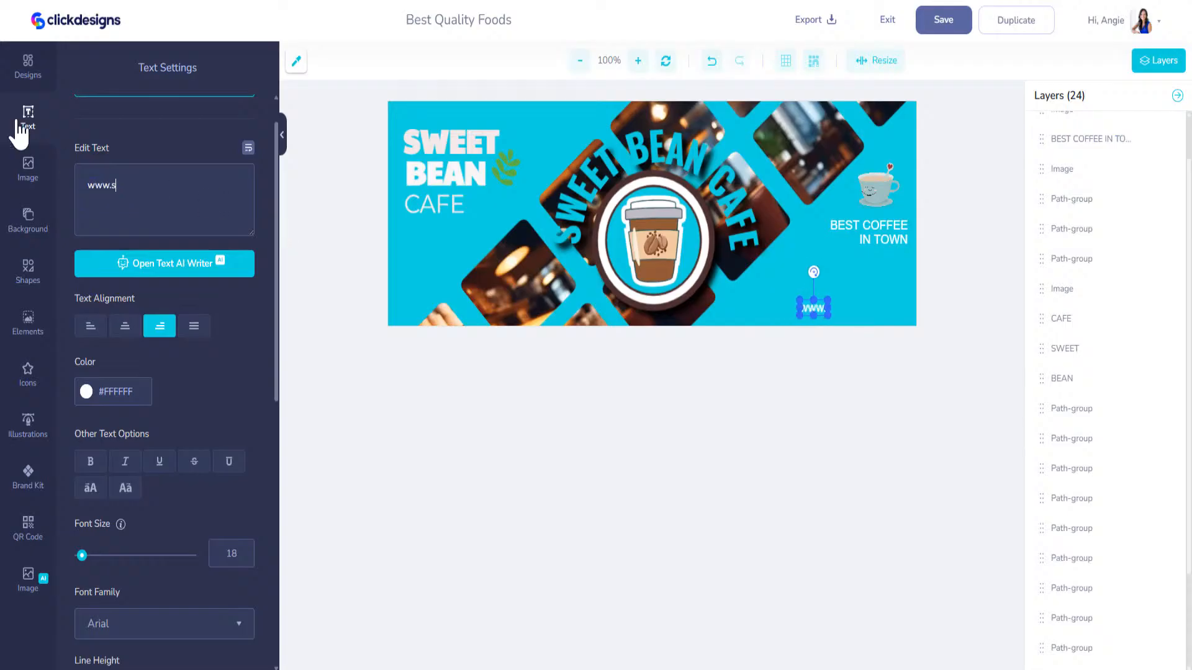
text(weetbeancafe.com)
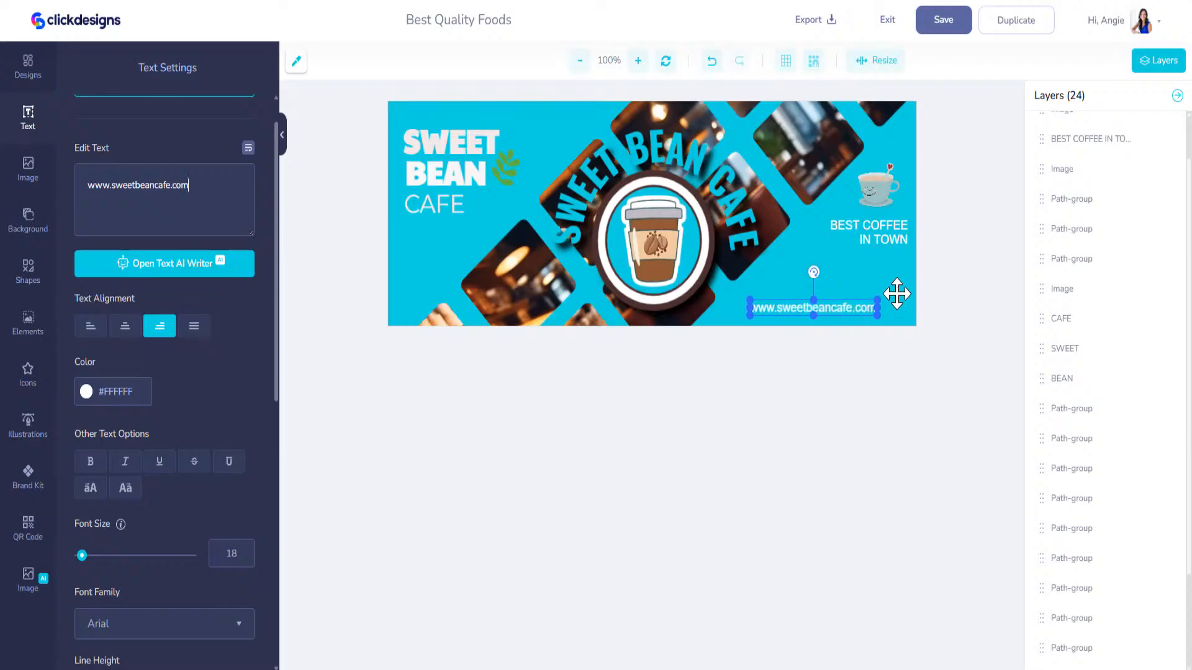
mouse_move(877, 298)
mouse_down()
mouse_move(907, 277)
mouse_move(873, 309)
mouse_up()
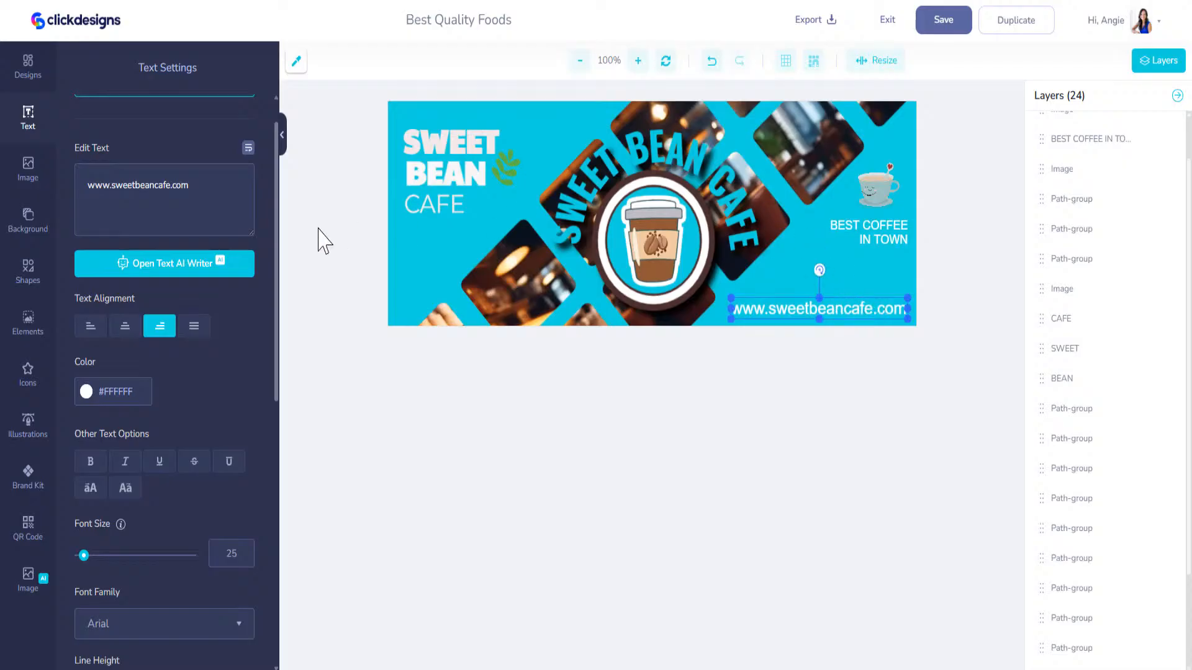
scroll(211, 286, up, 1)
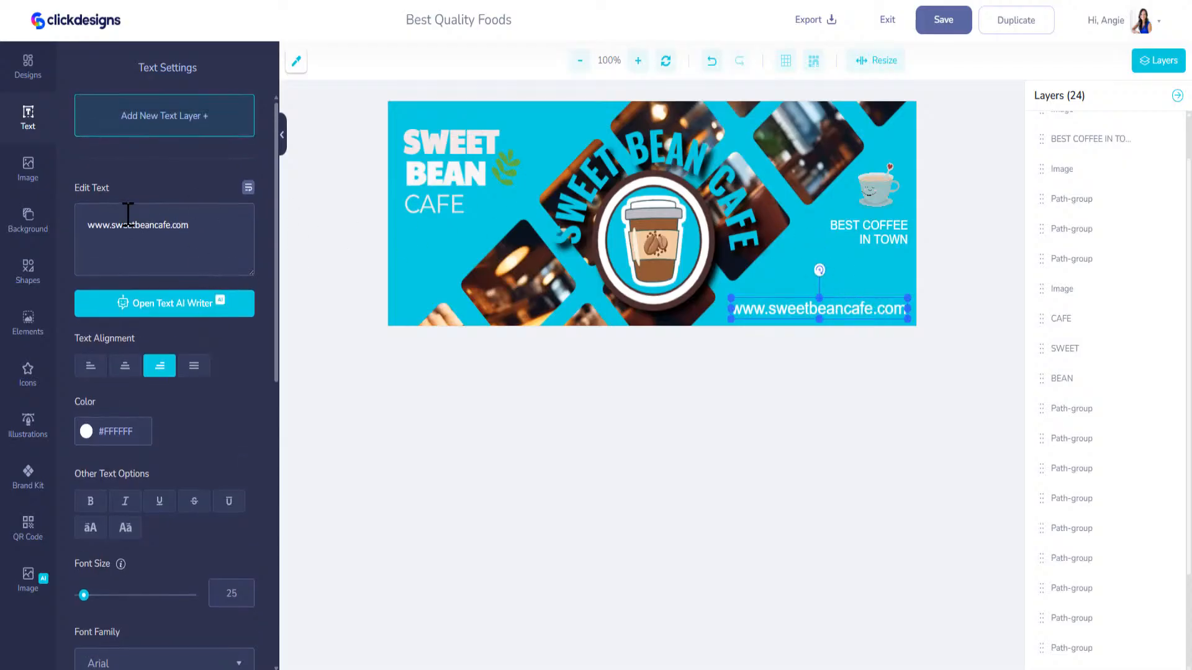
Sample dark brown #4B2E2E from the design and apply it to the URL text
click(296, 60)
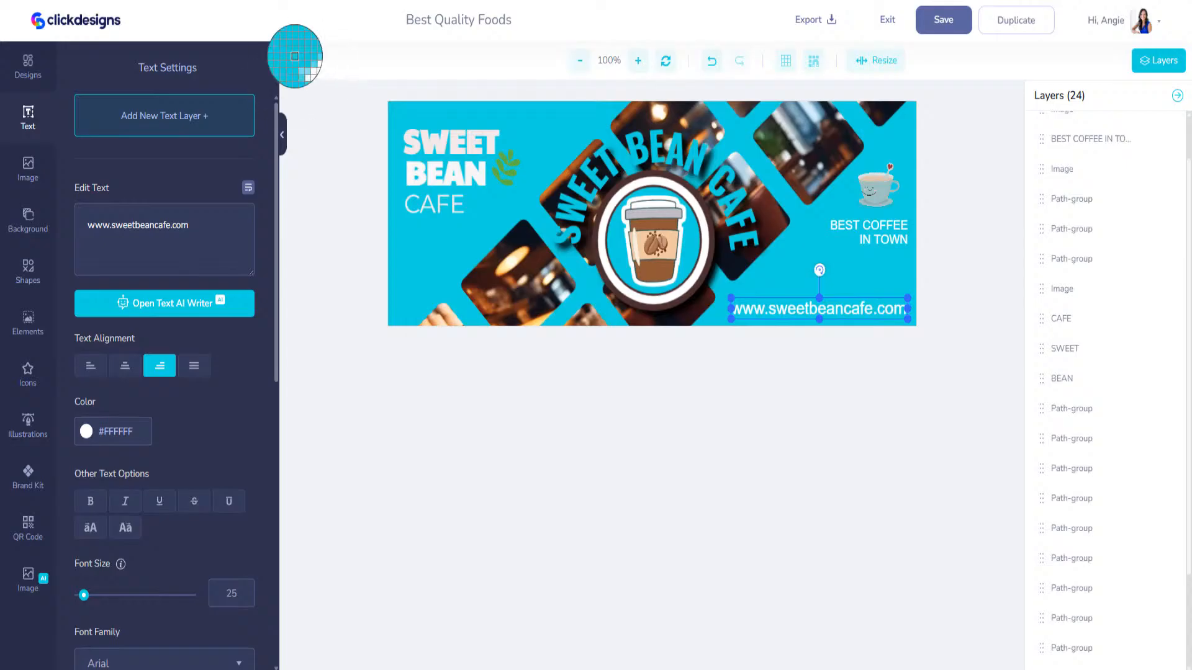
click(599, 266)
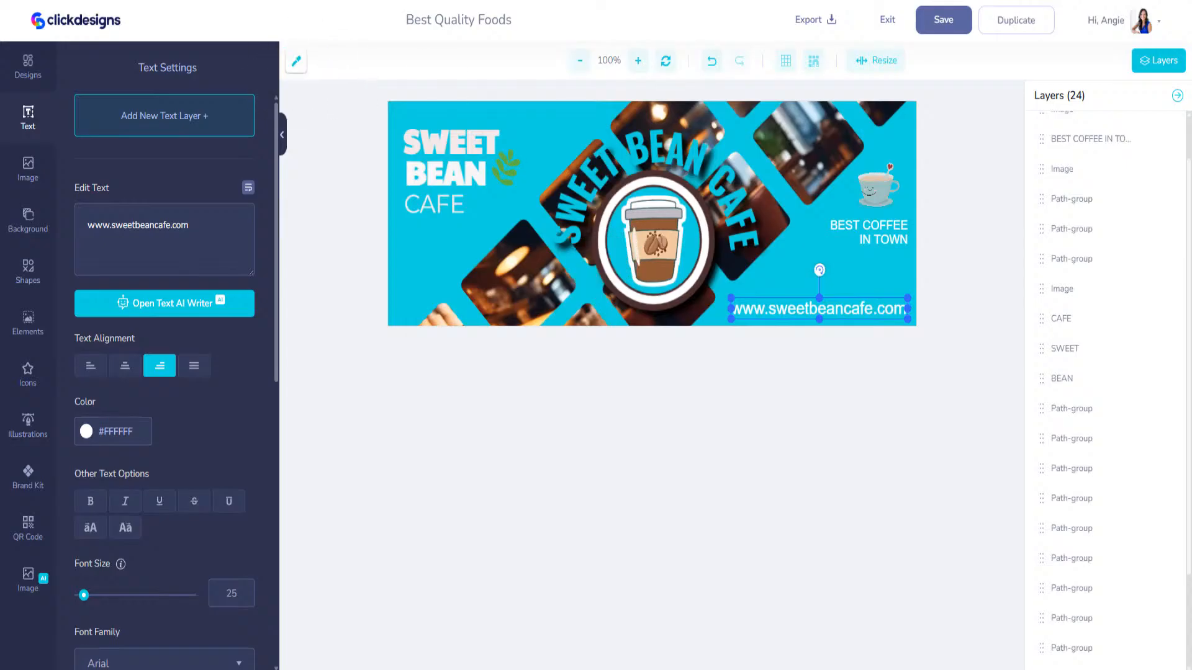
click(142, 444)
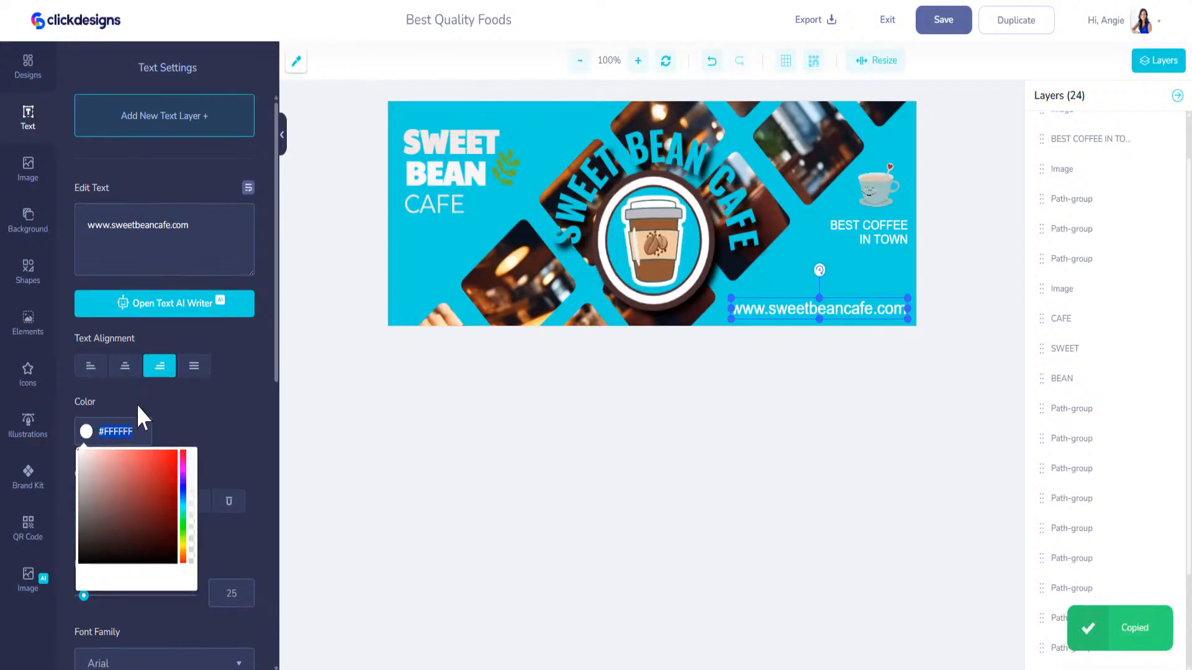
key(ctrl+v)
click(815, 390)
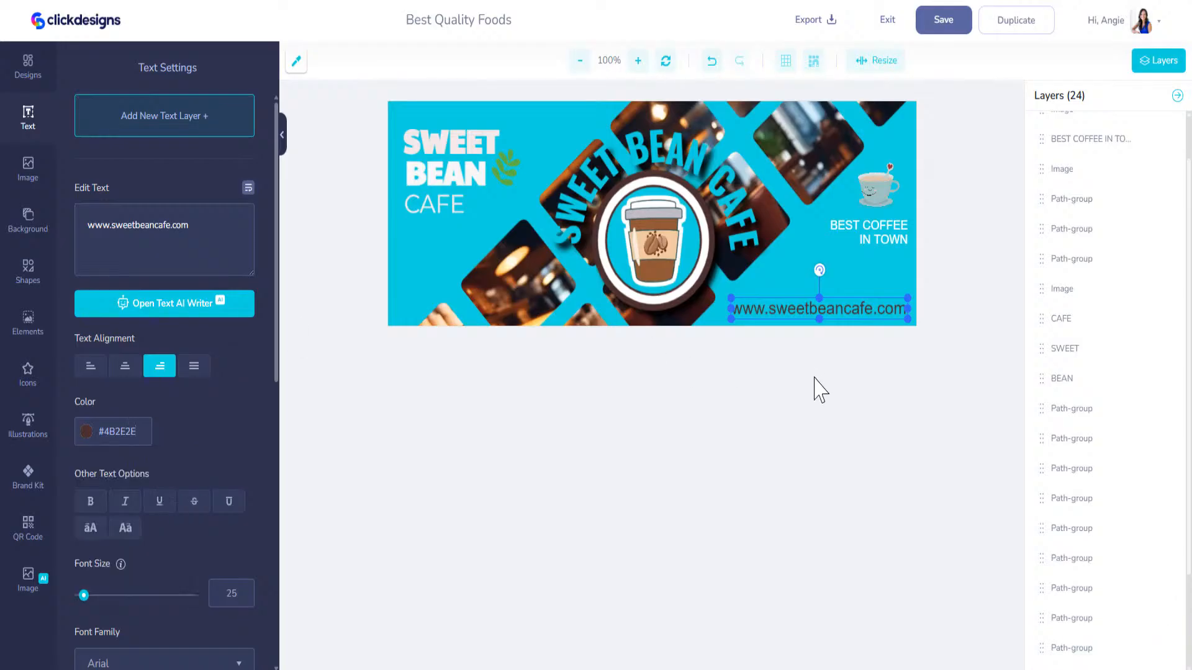
Color SWEET and CAFE dark brown #4B2E2E, then save the cover and exit the editor
click(454, 177)
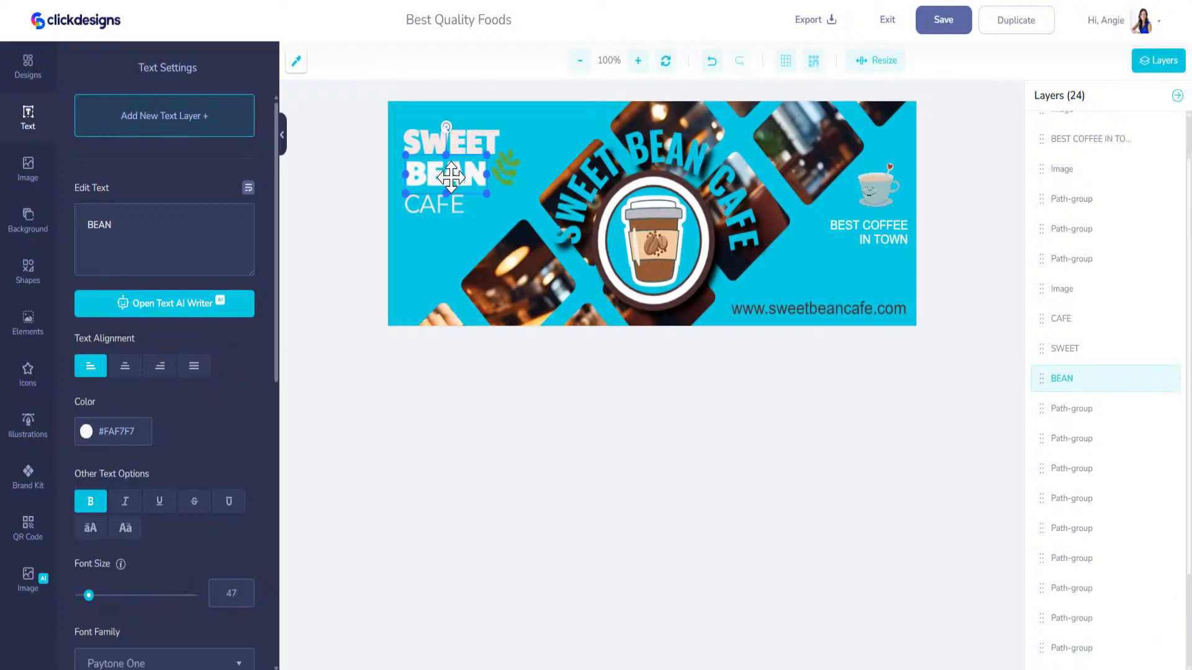
click(447, 143)
click(137, 435)
click(118, 529)
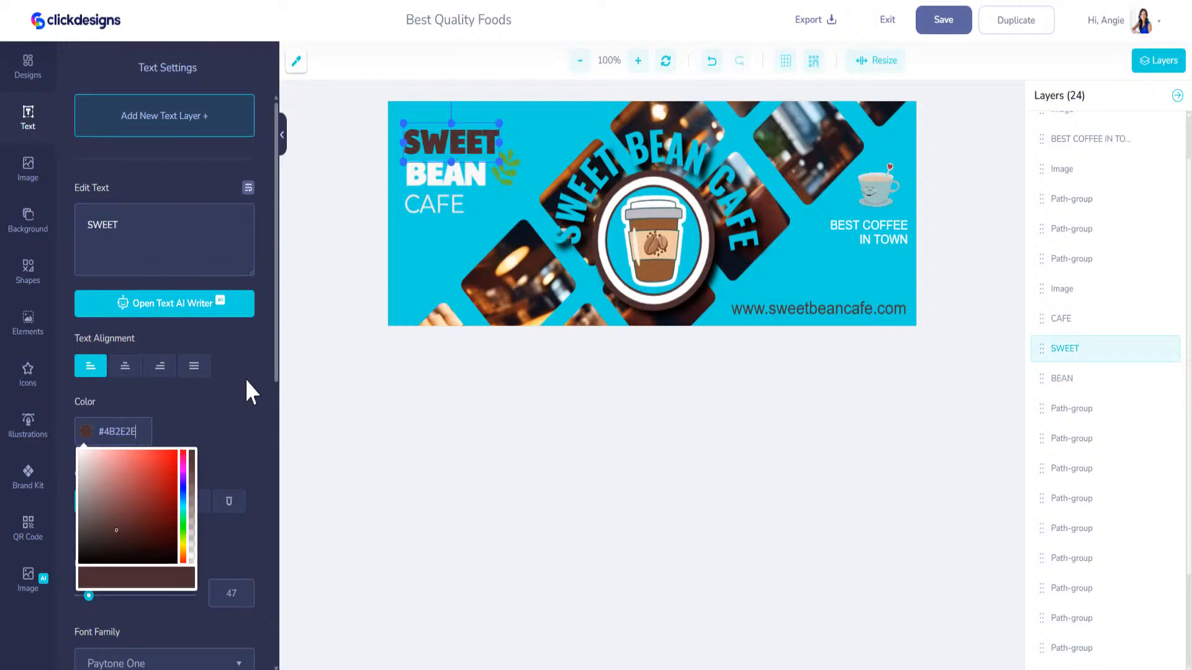
click(475, 381)
click(456, 208)
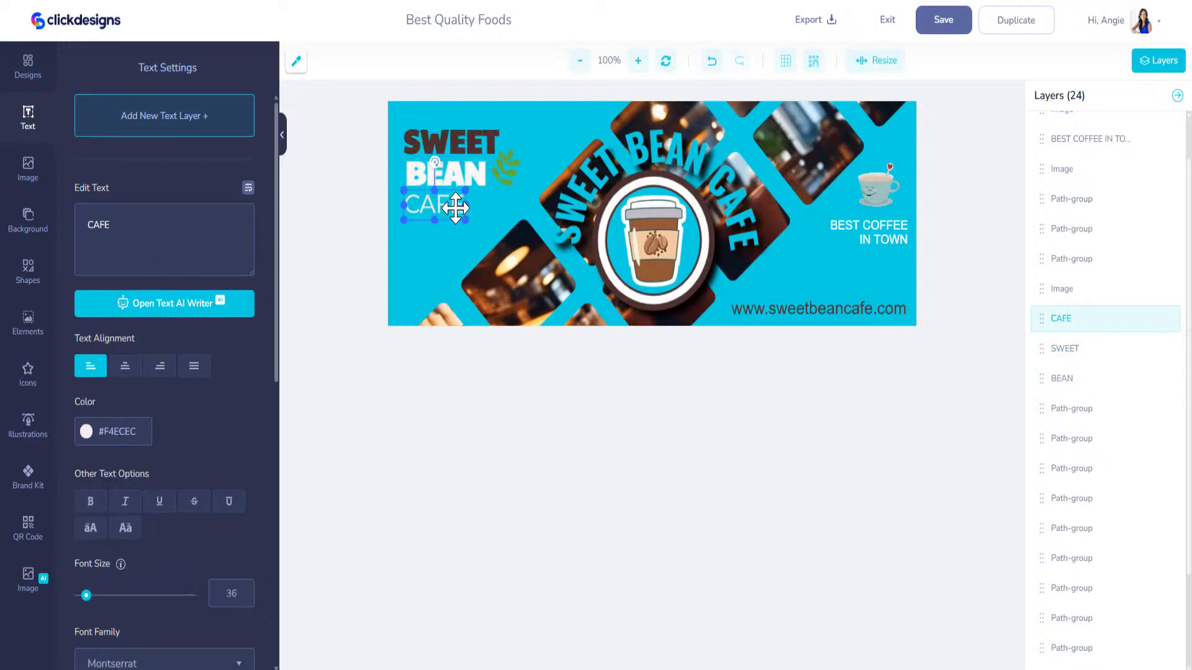
click(136, 438)
click(118, 529)
click(561, 425)
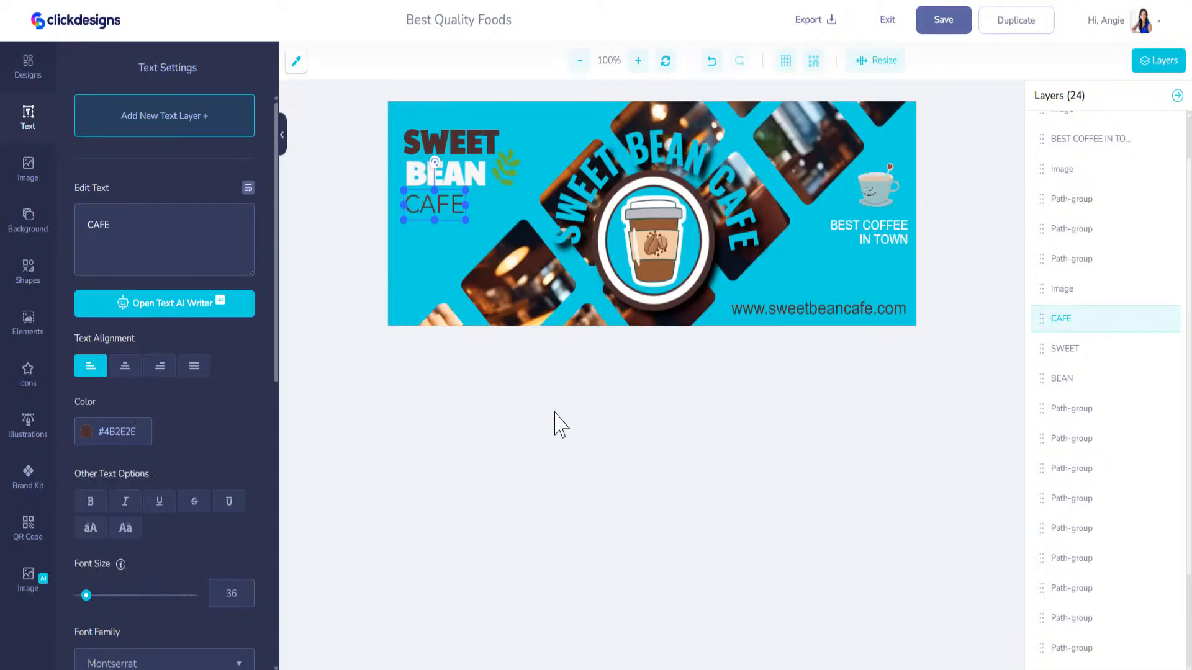
click(967, 26)
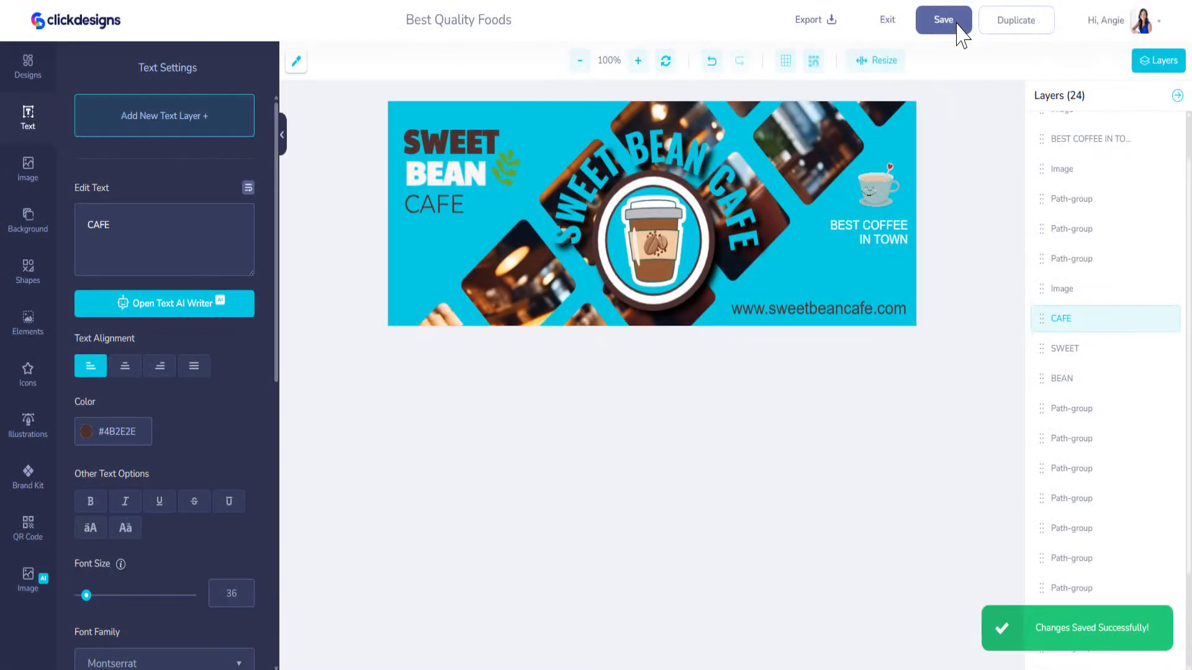
click(888, 25)
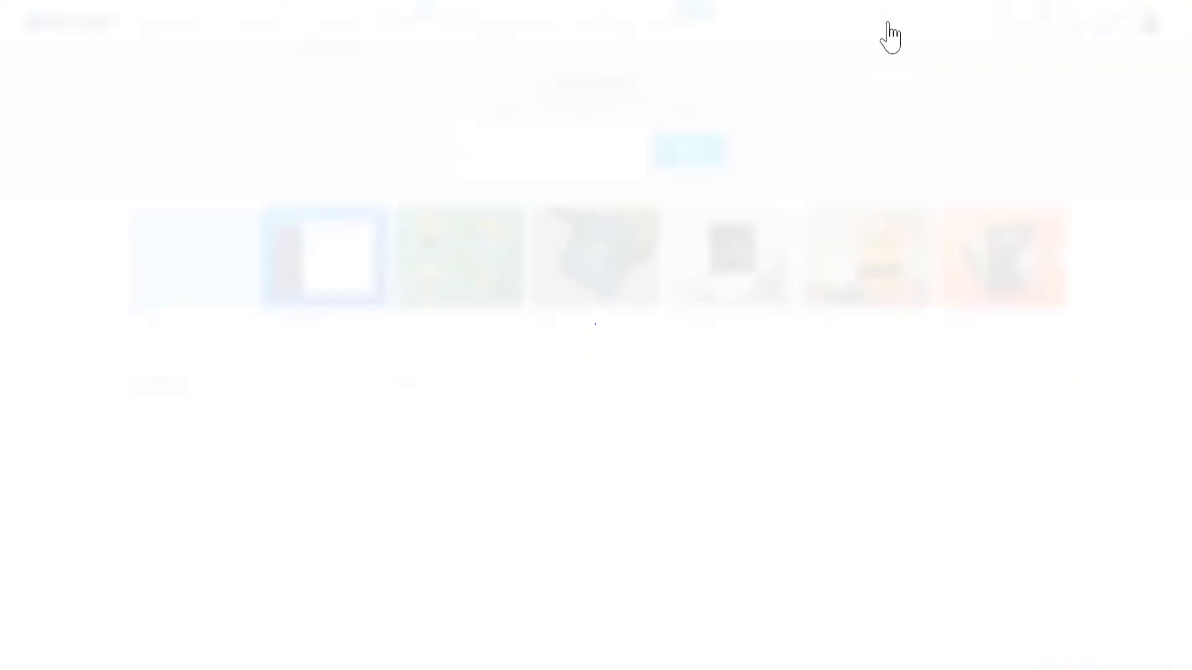
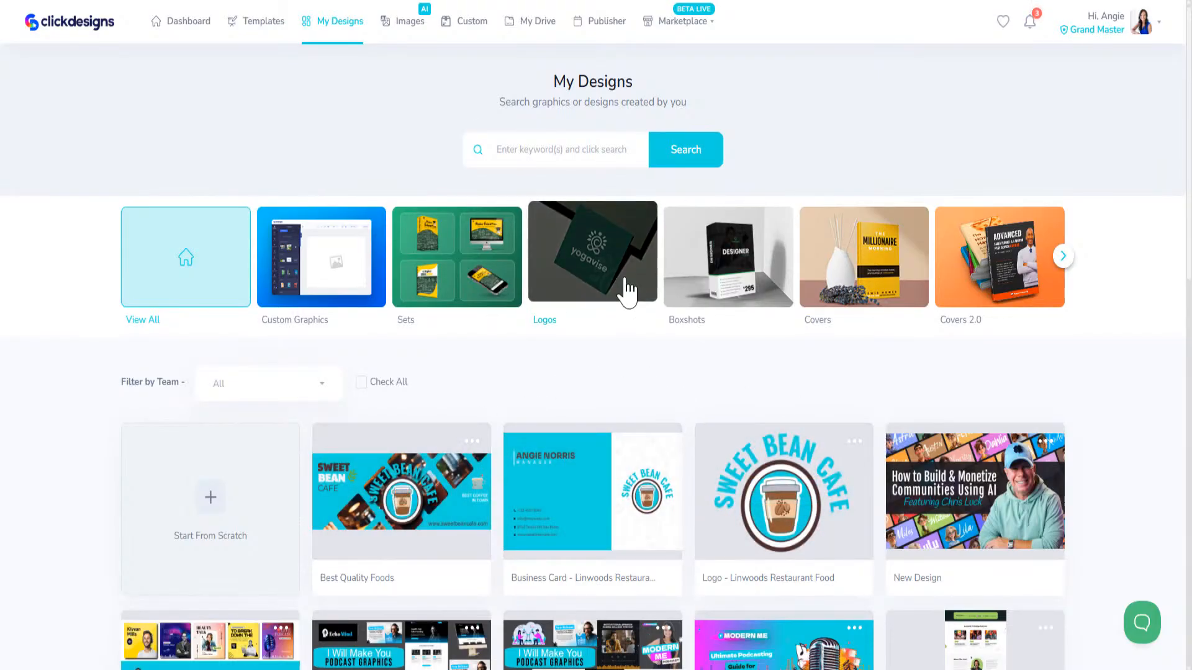
Browse the template library to the Prints category and its business card templates
click(275, 37)
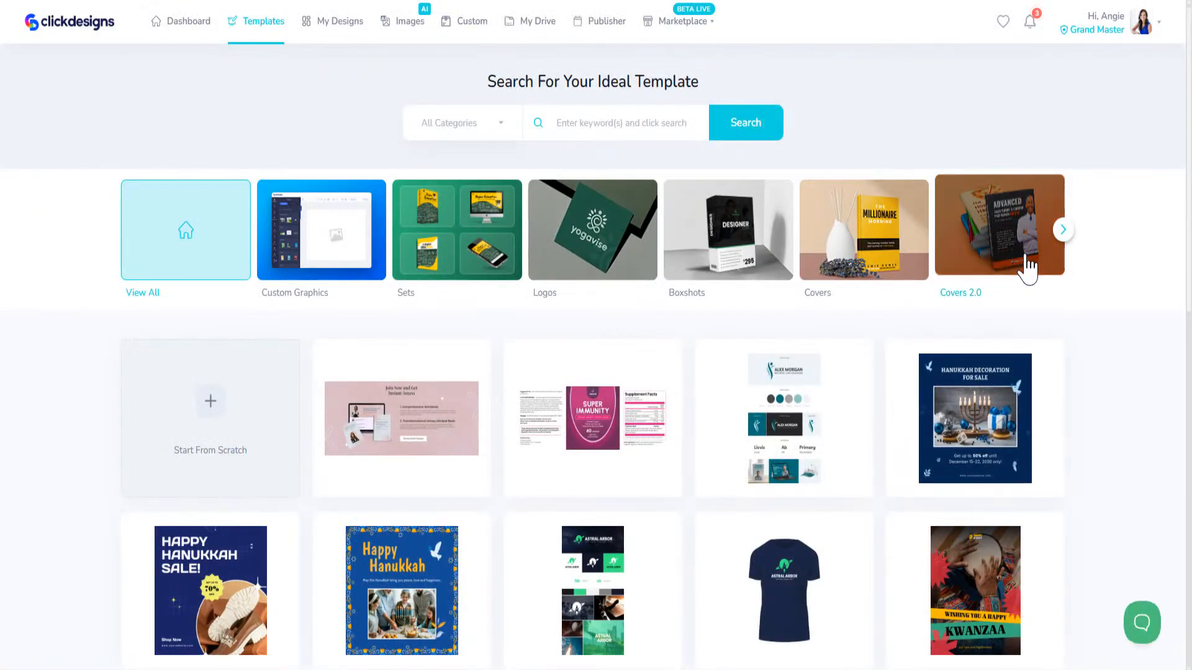
click(1063, 230)
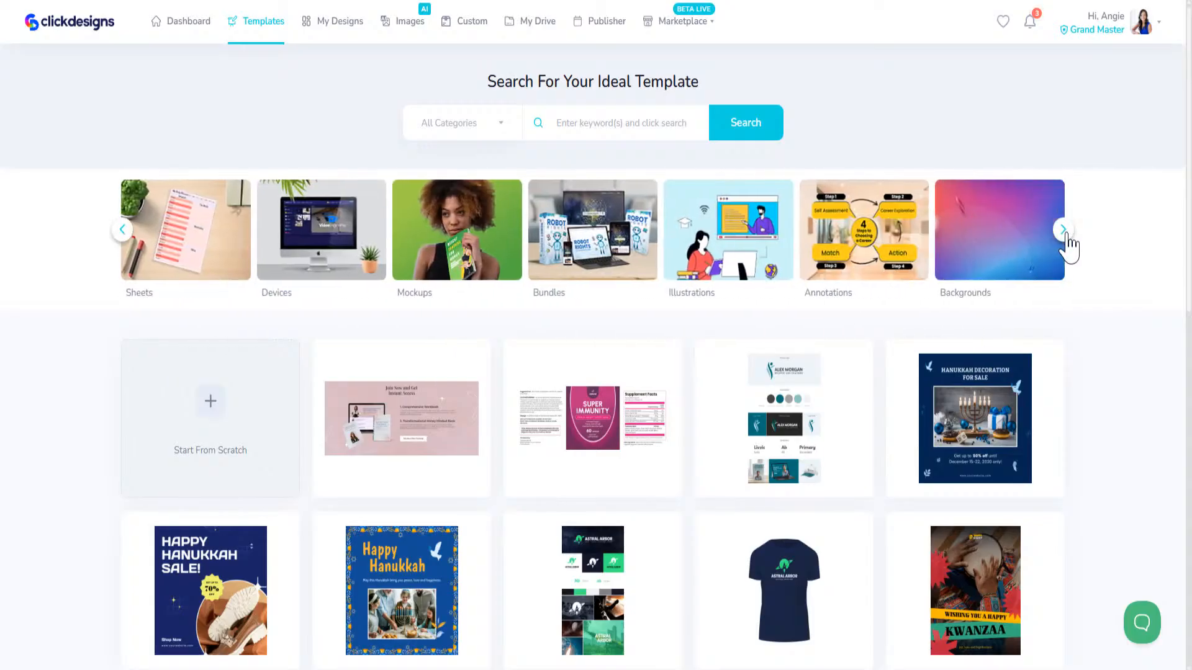
click(1065, 232)
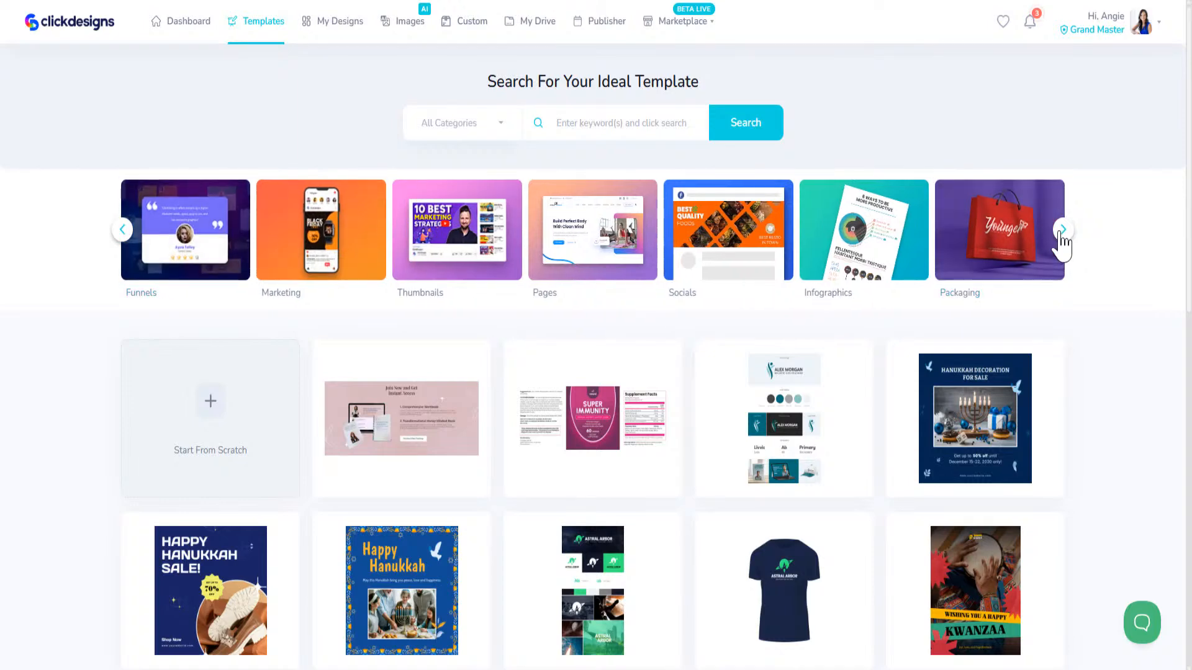
click(1064, 232)
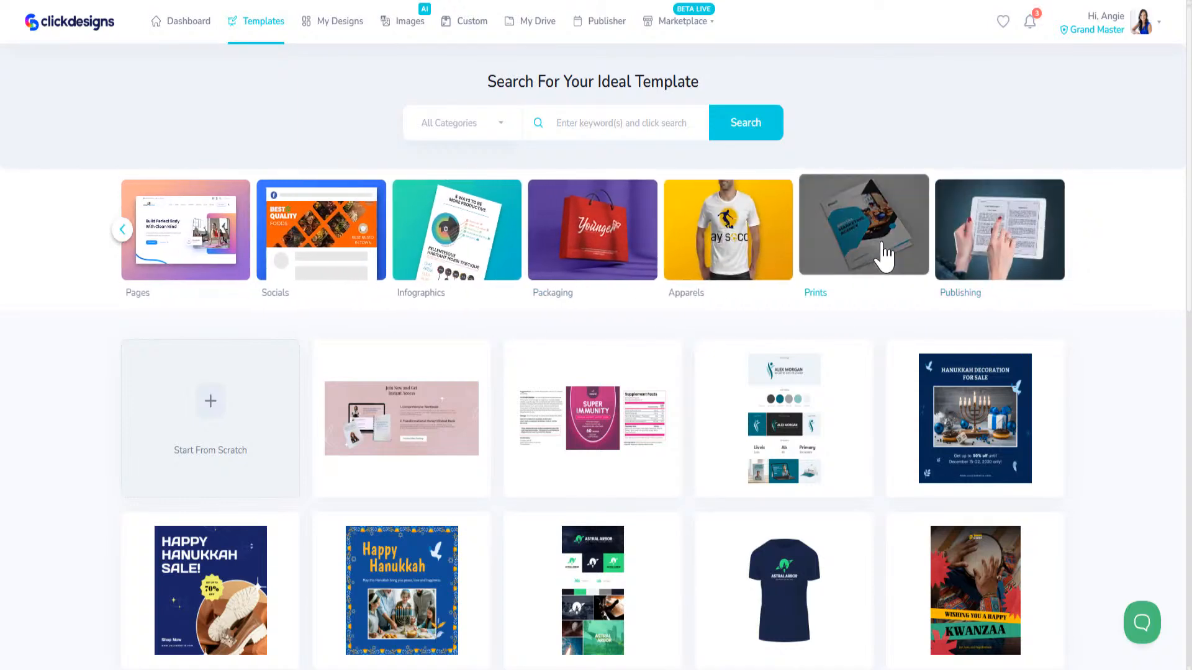
click(885, 255)
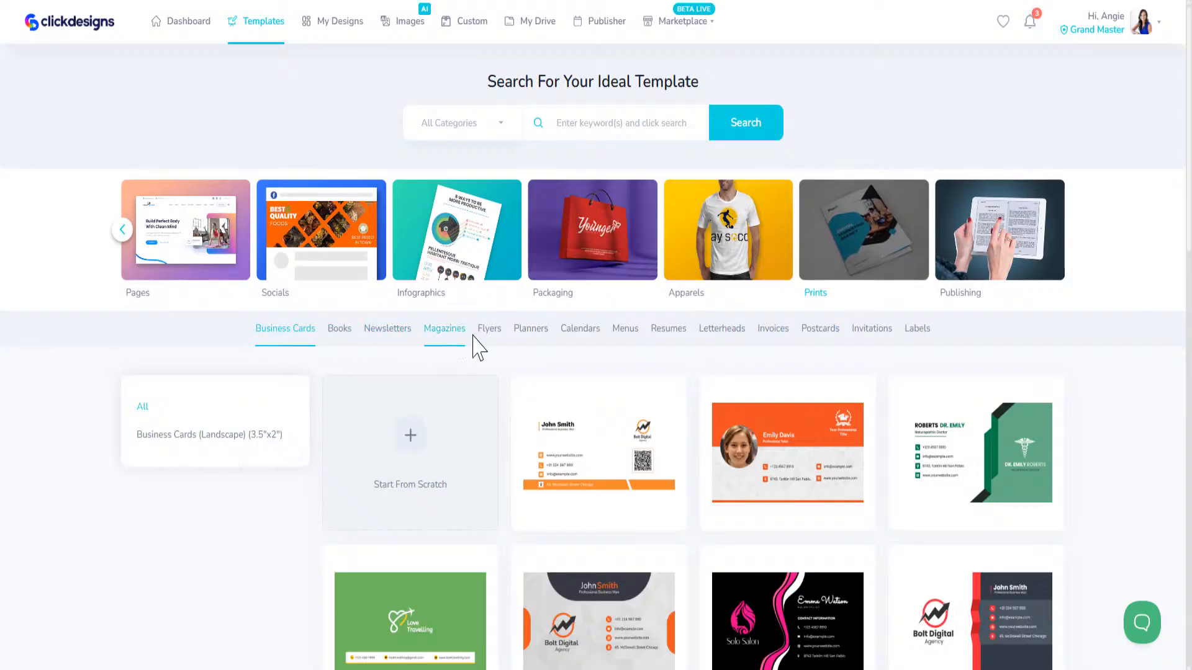
From the Flyers list, open the Beauty Salon flyer template for editing as 'Salon Flyer'
click(492, 336)
scroll(825, 351, down, 1)
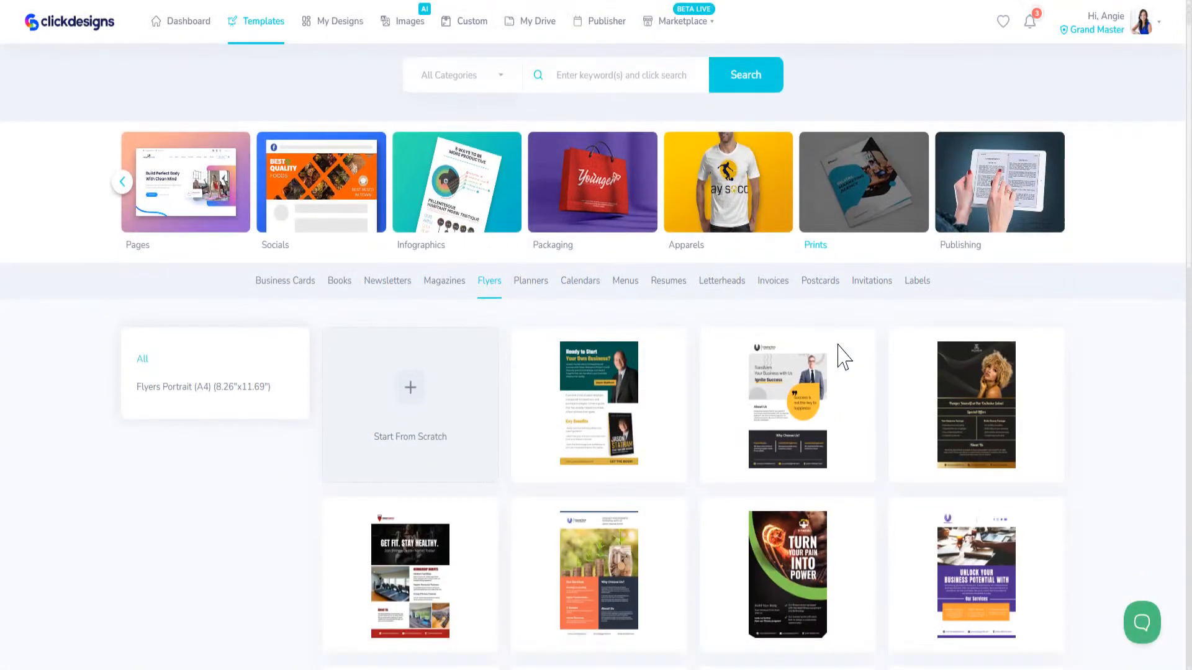
scroll(869, 366, down, 4)
scroll(877, 443, down, 5)
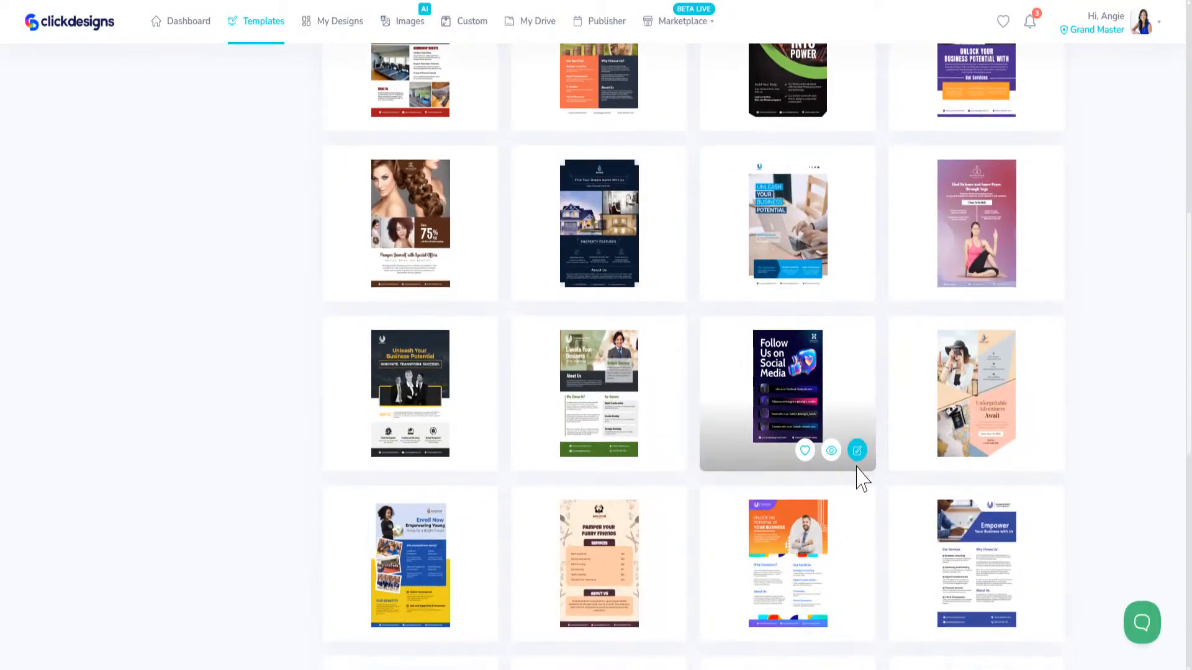
scroll(866, 468, down, 5)
scroll(869, 478, down, 5)
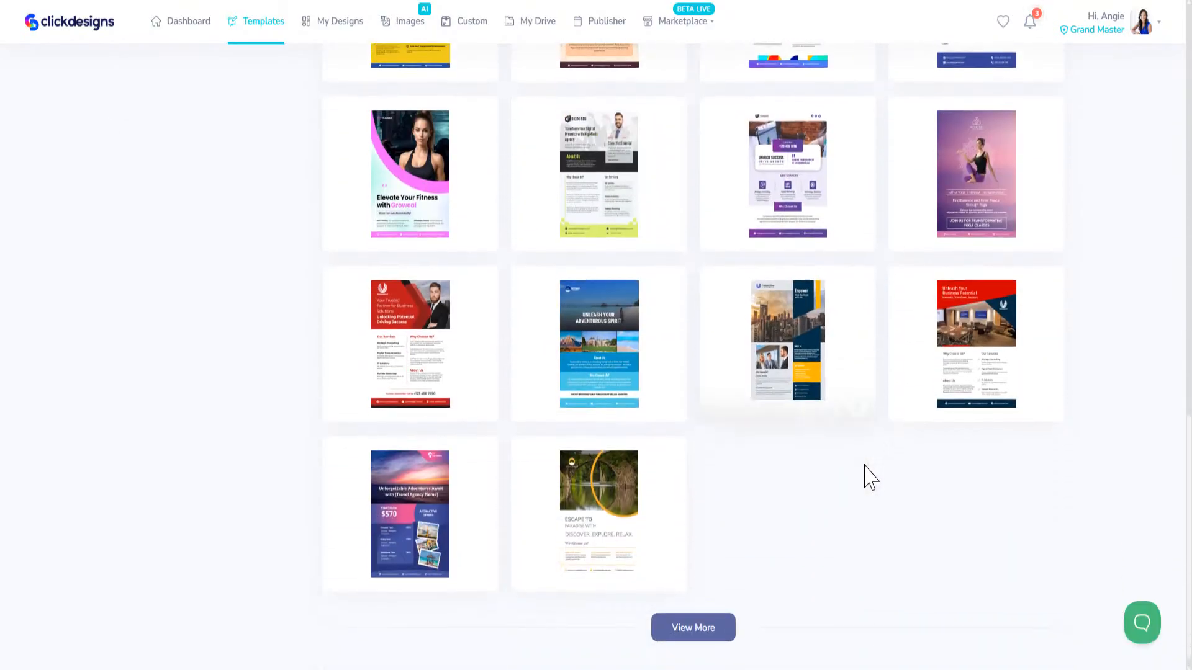
click(697, 619)
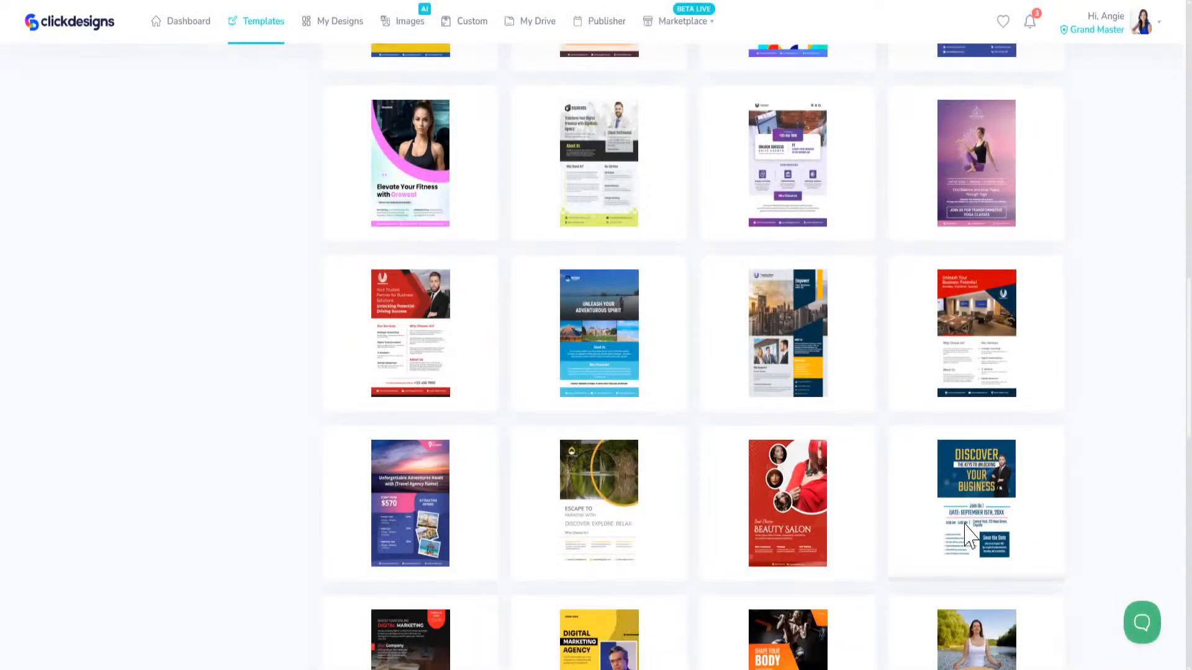
scroll(923, 532, down, 6)
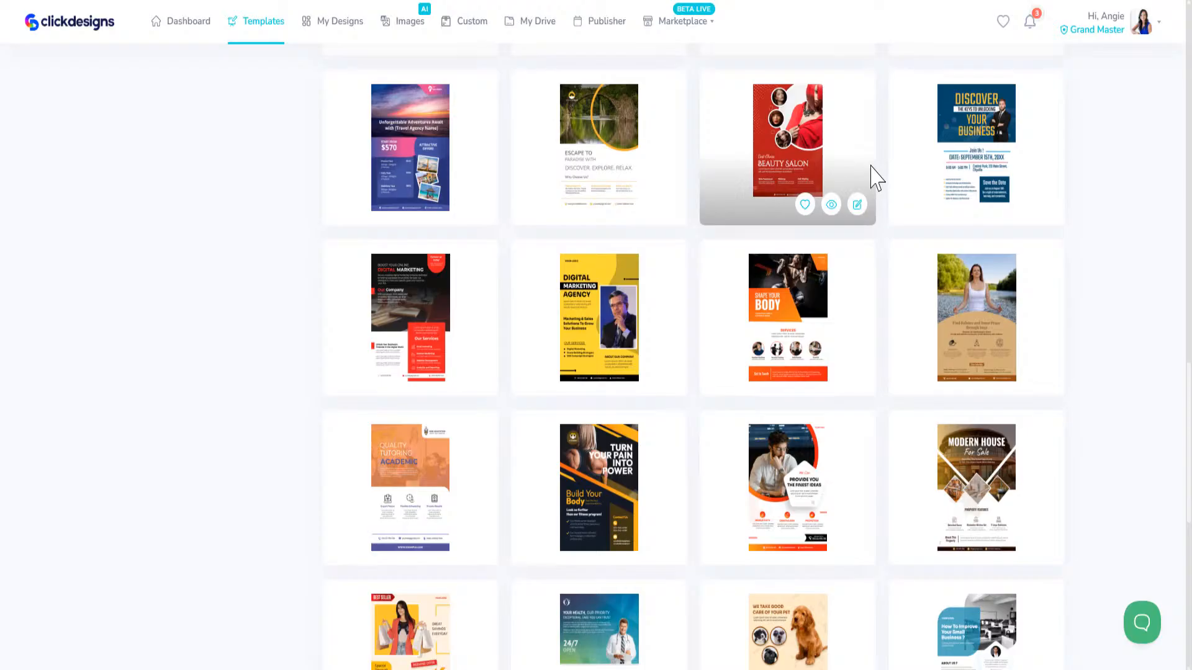
scroll(862, 323, down, 10)
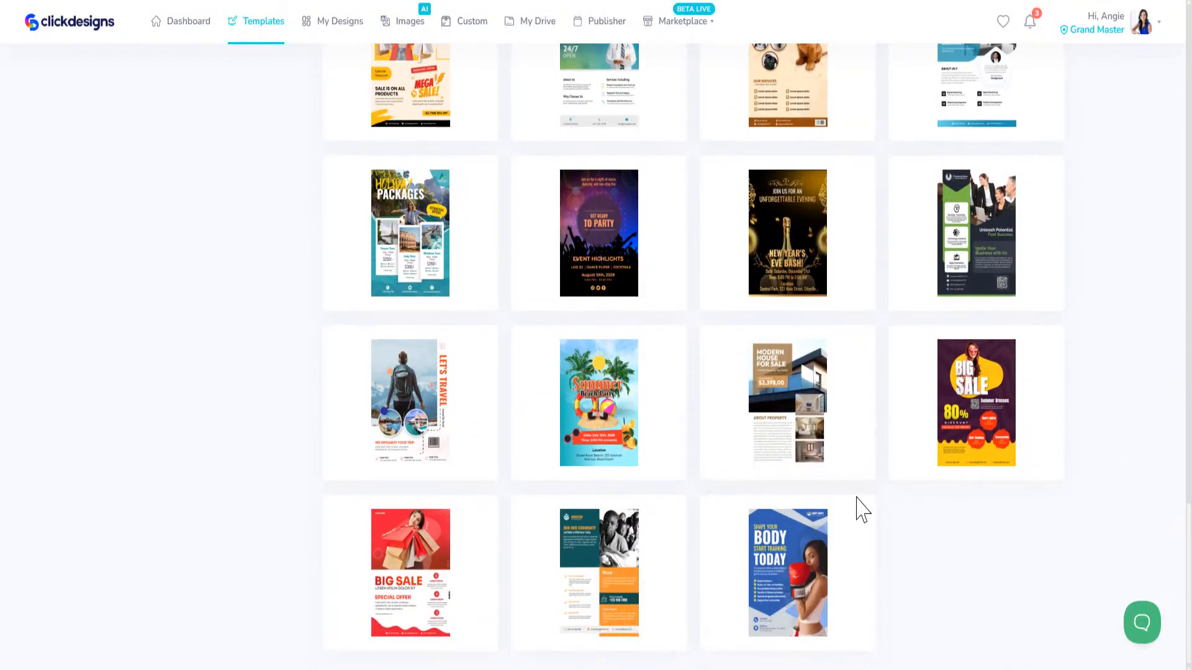
scroll(902, 469, up, 8)
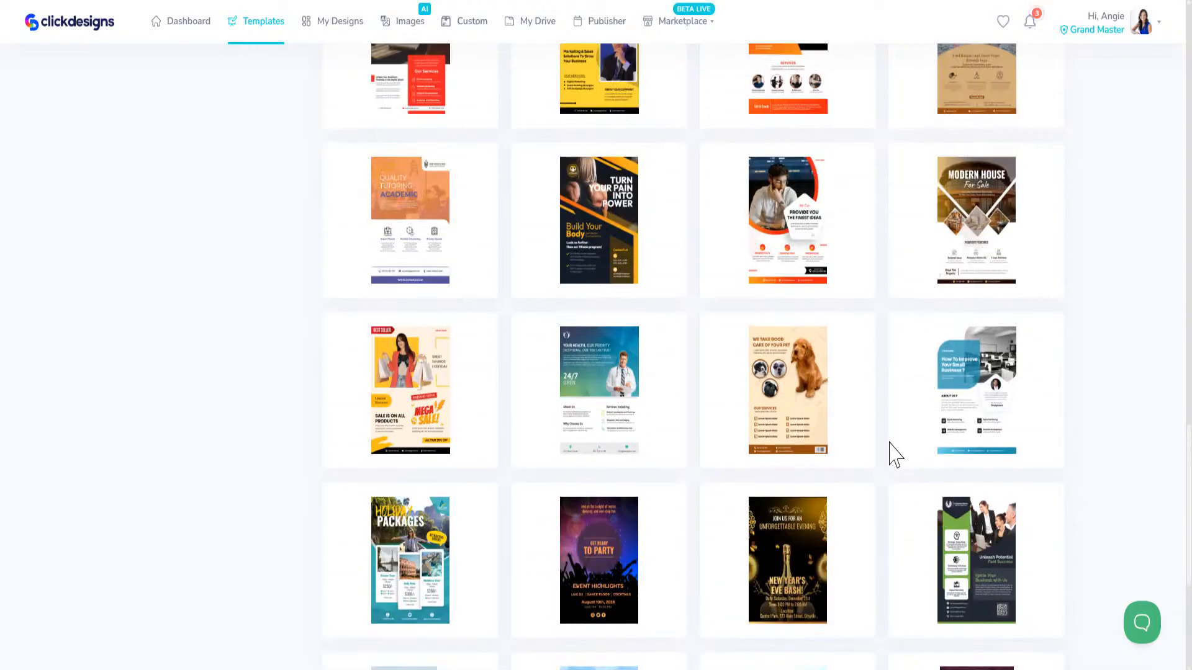
scroll(847, 313, up, 5)
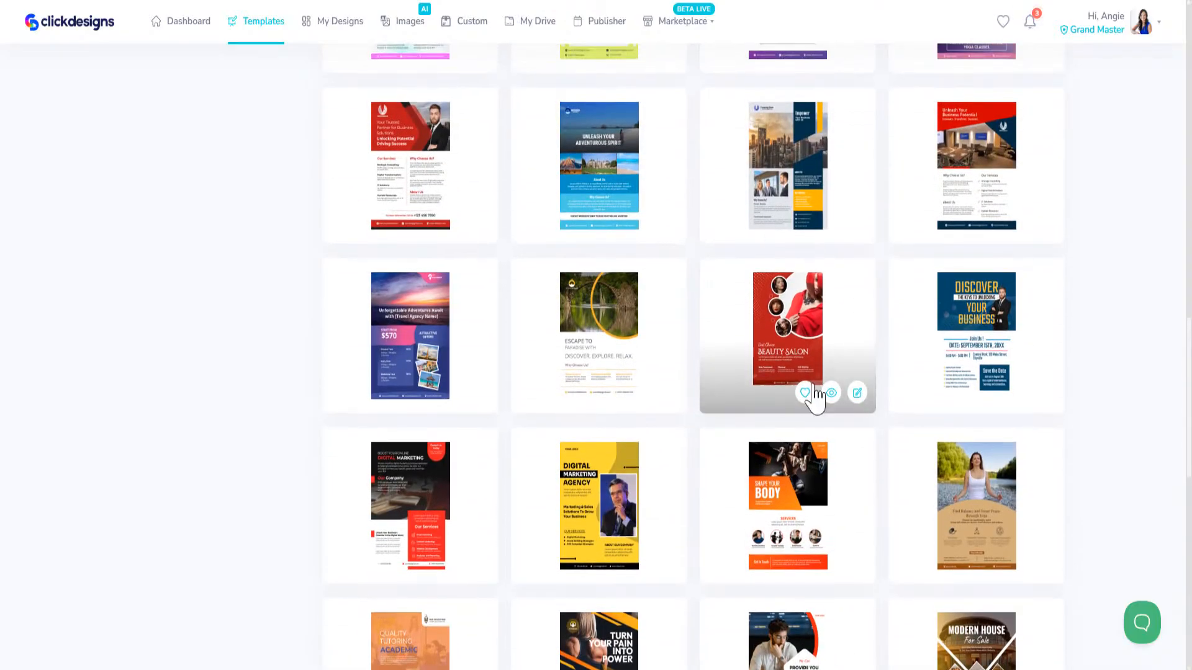
click(858, 396)
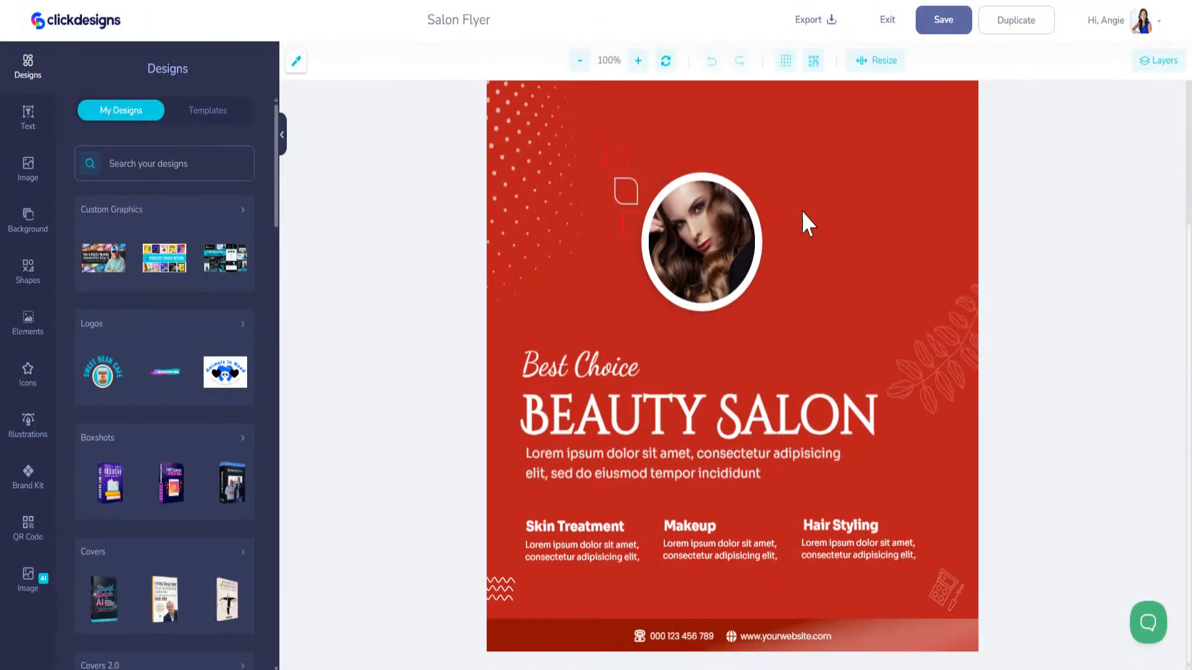
Zoom out to 70% and change the flyer's red background to the brand-kit cyan
click(580, 62)
click(580, 62)
click(580, 61)
click(832, 166)
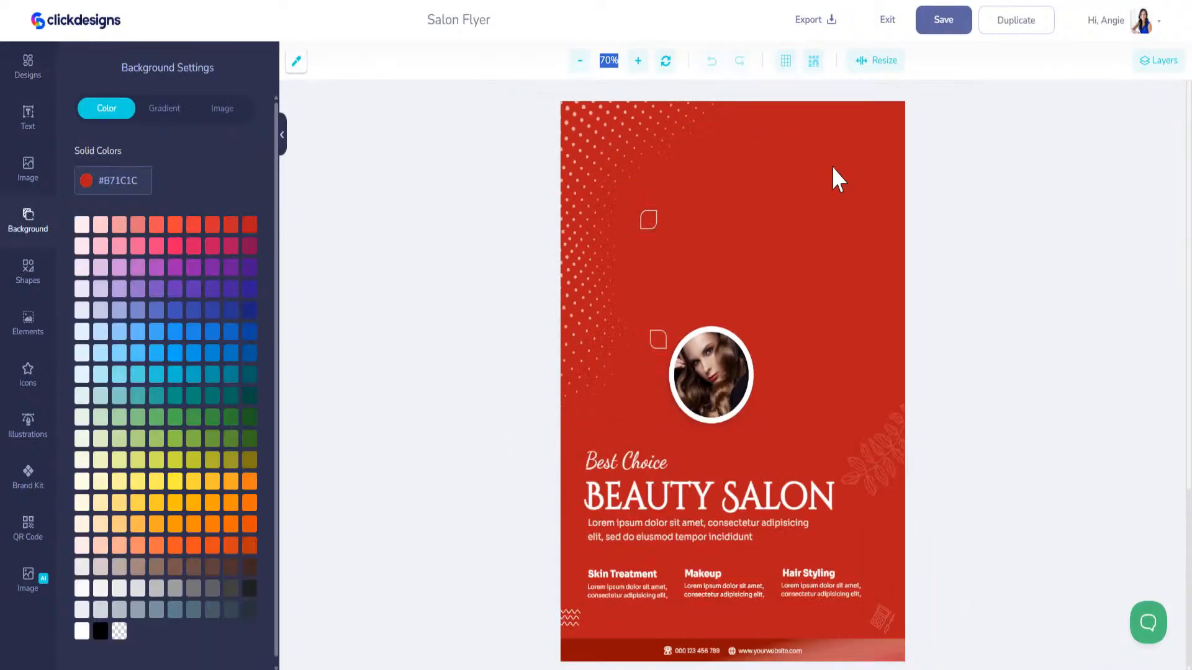
click(49, 475)
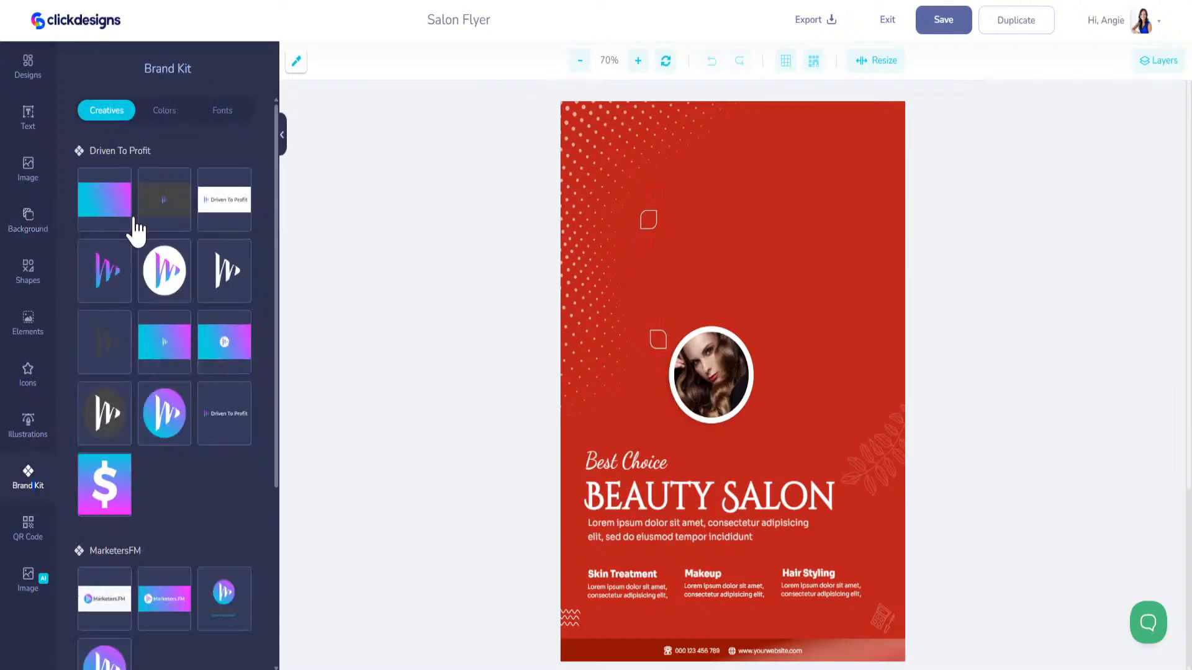
click(161, 111)
click(89, 199)
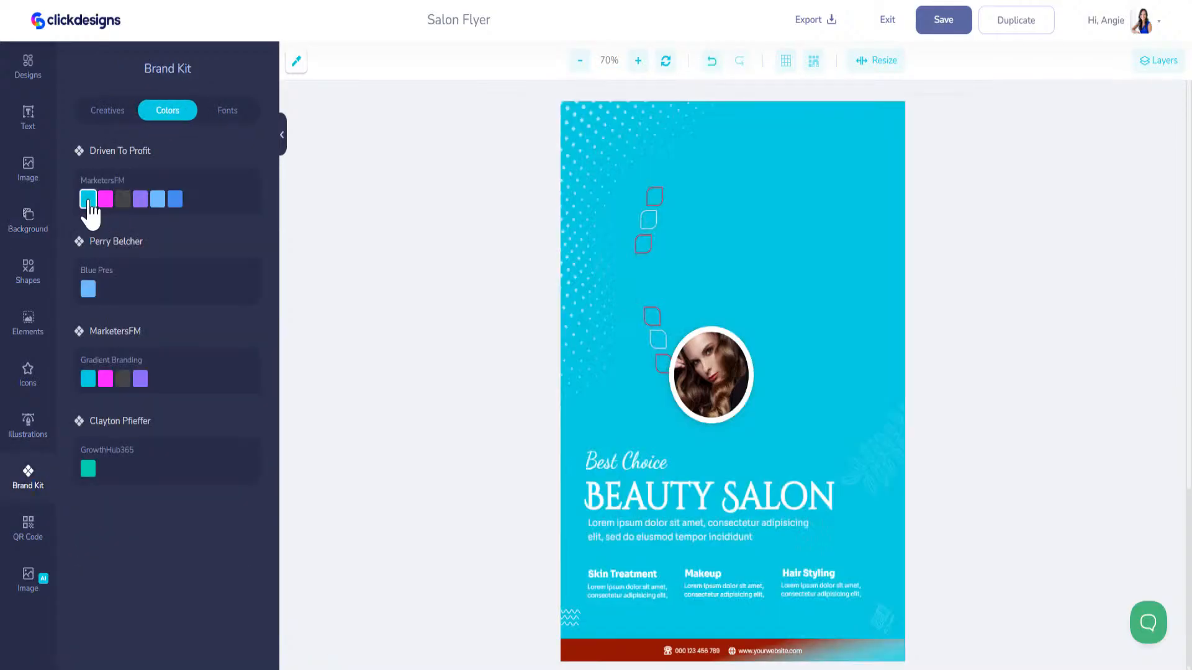
Make the red footer bar dark brown #4B2E2E
click(589, 652)
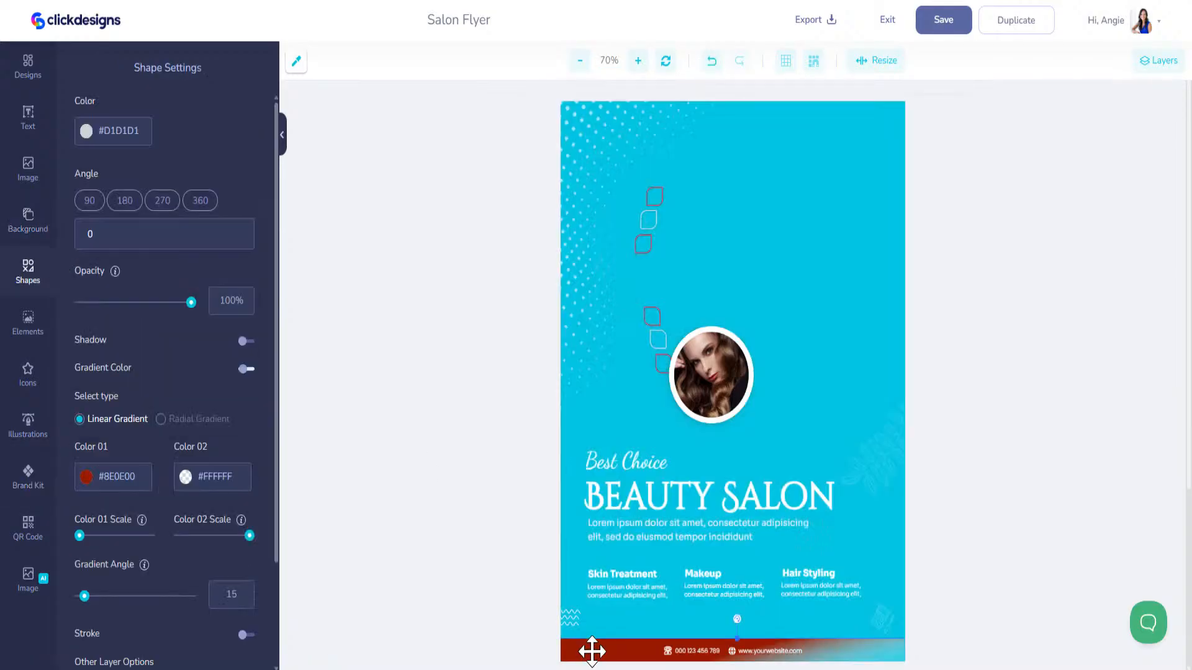
click(112, 131)
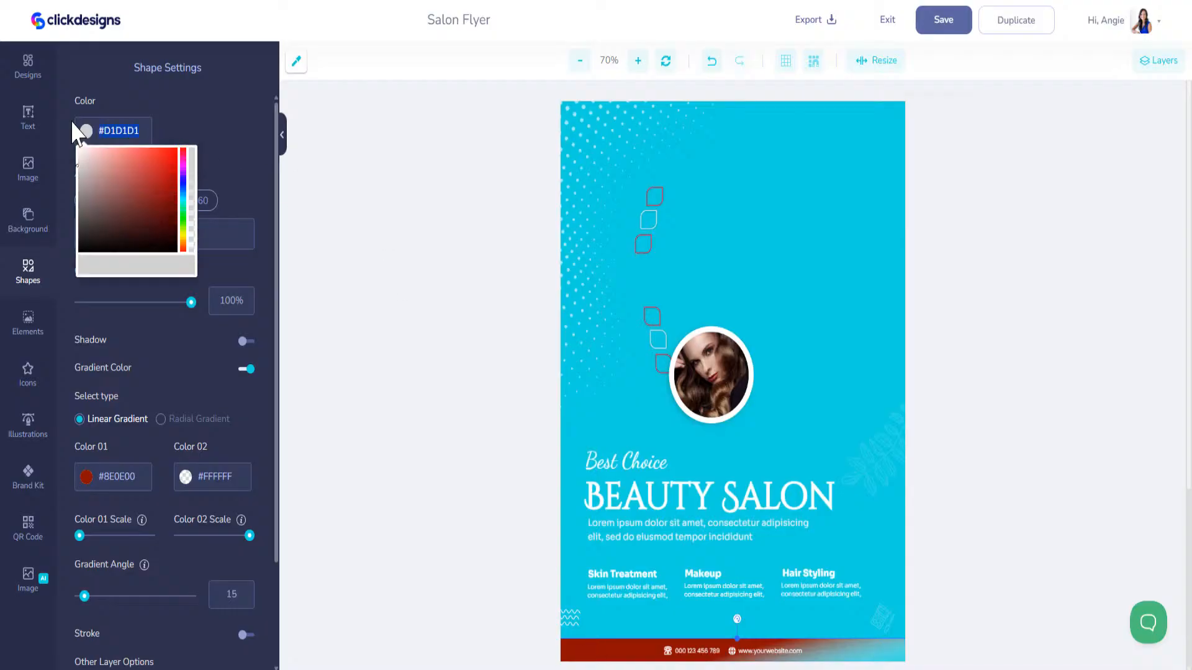
click(116, 230)
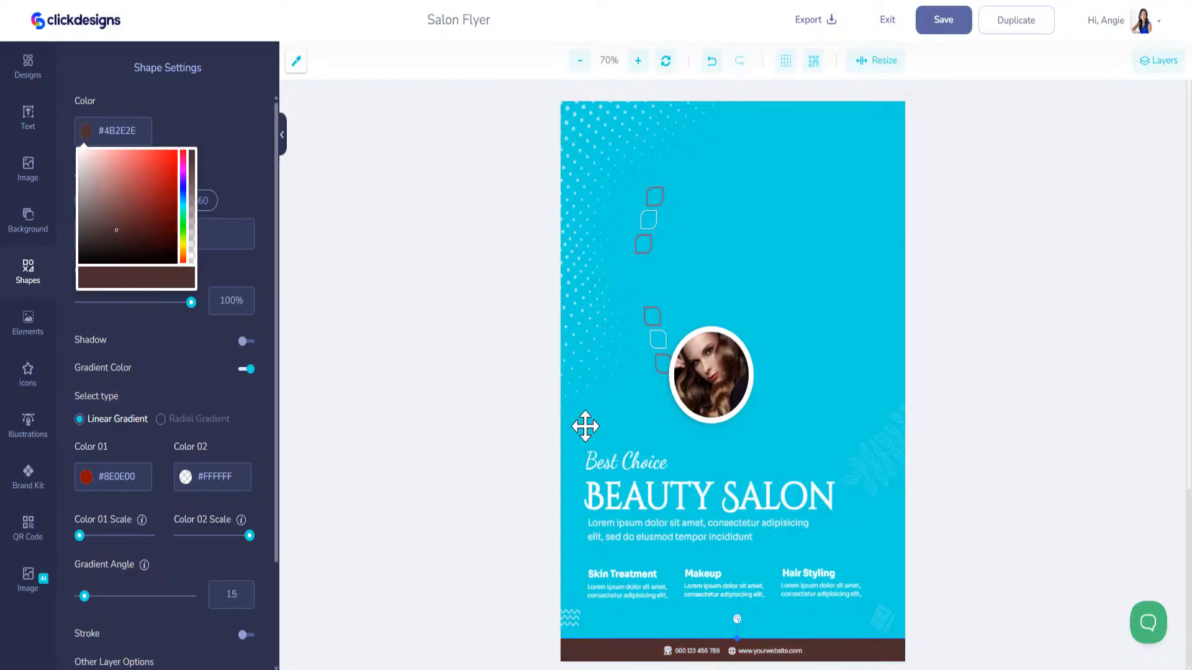
click(610, 460)
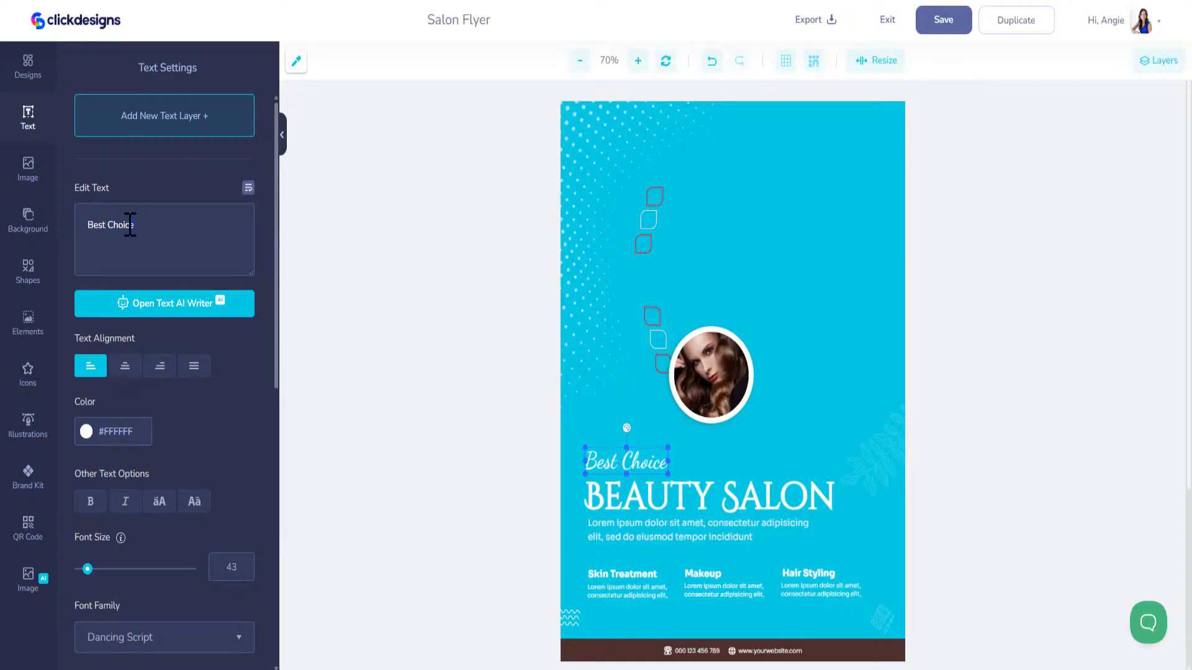
Change the tagline to 'Best Coffee in Town' and the headline to 'Sweet Bean Cafe', then realign both
text(offe)
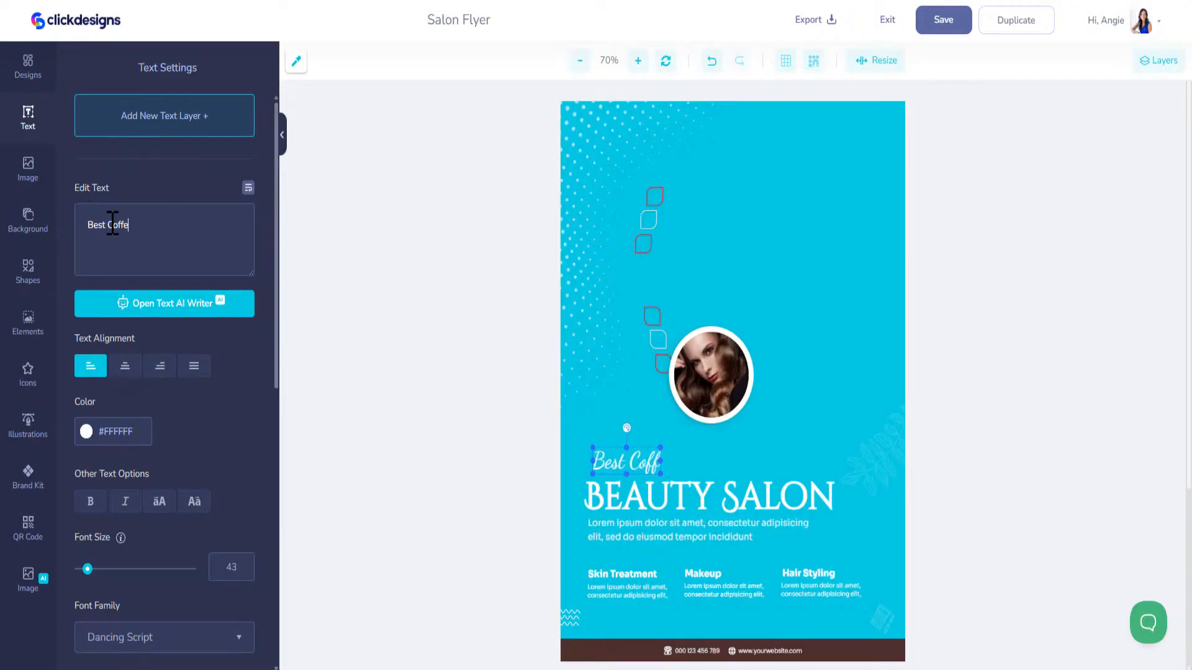
text(e in Town)
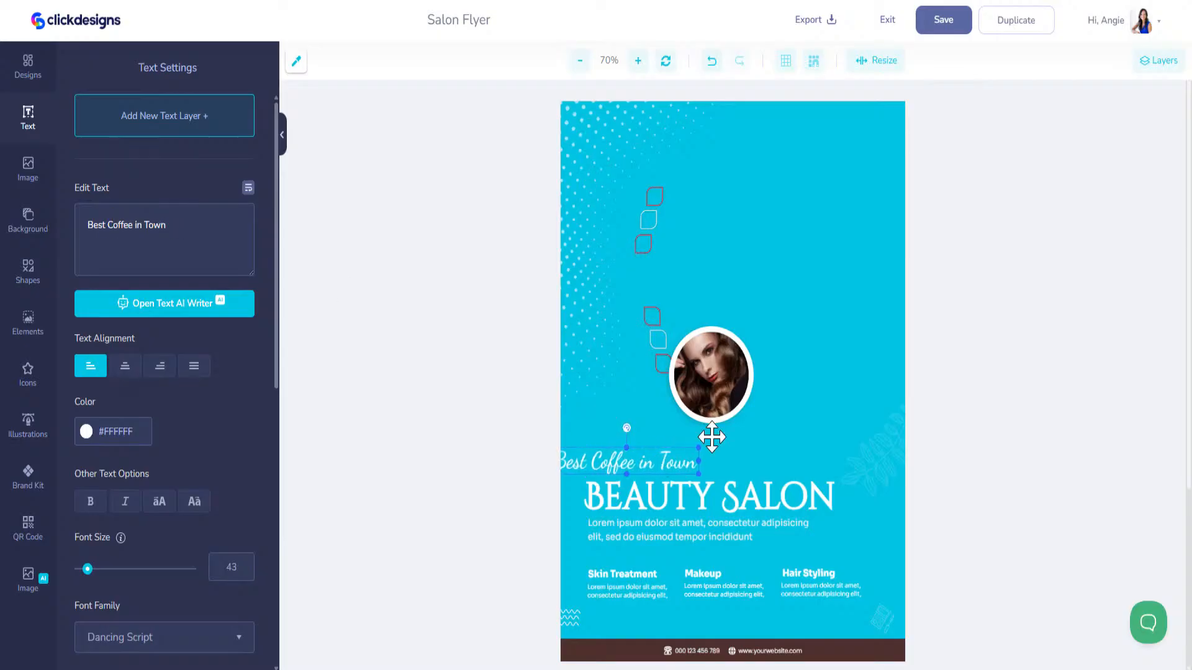
drag(651, 458, 683, 466)
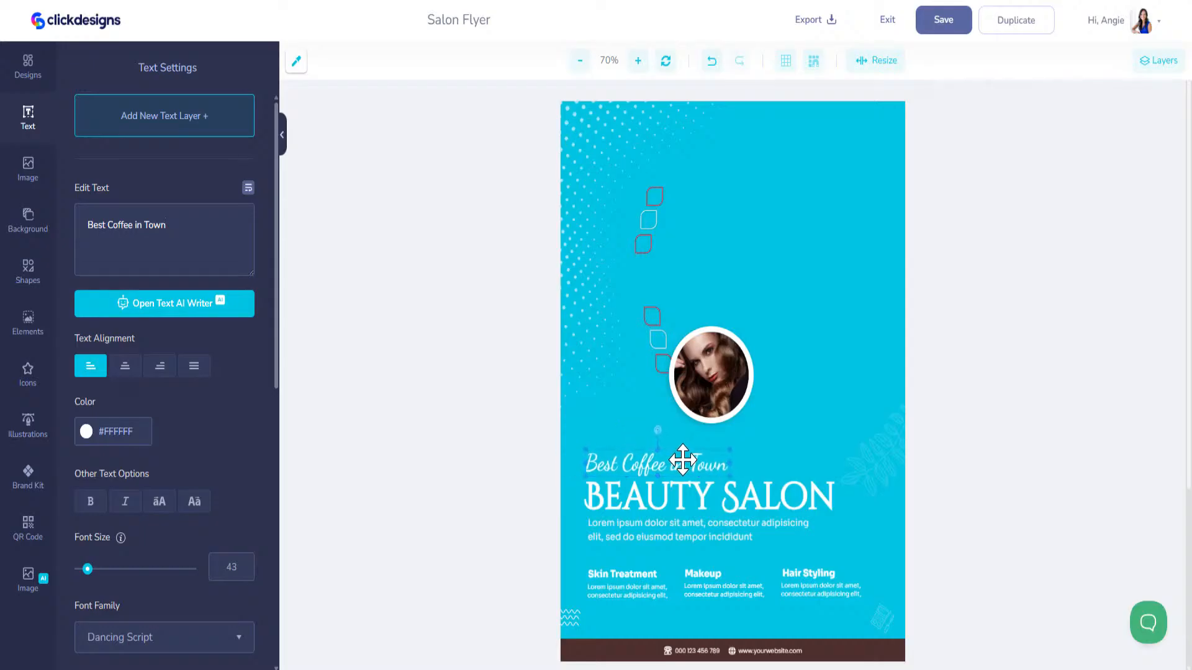
click(700, 499)
drag(161, 219, 4, 226)
text(Swe)
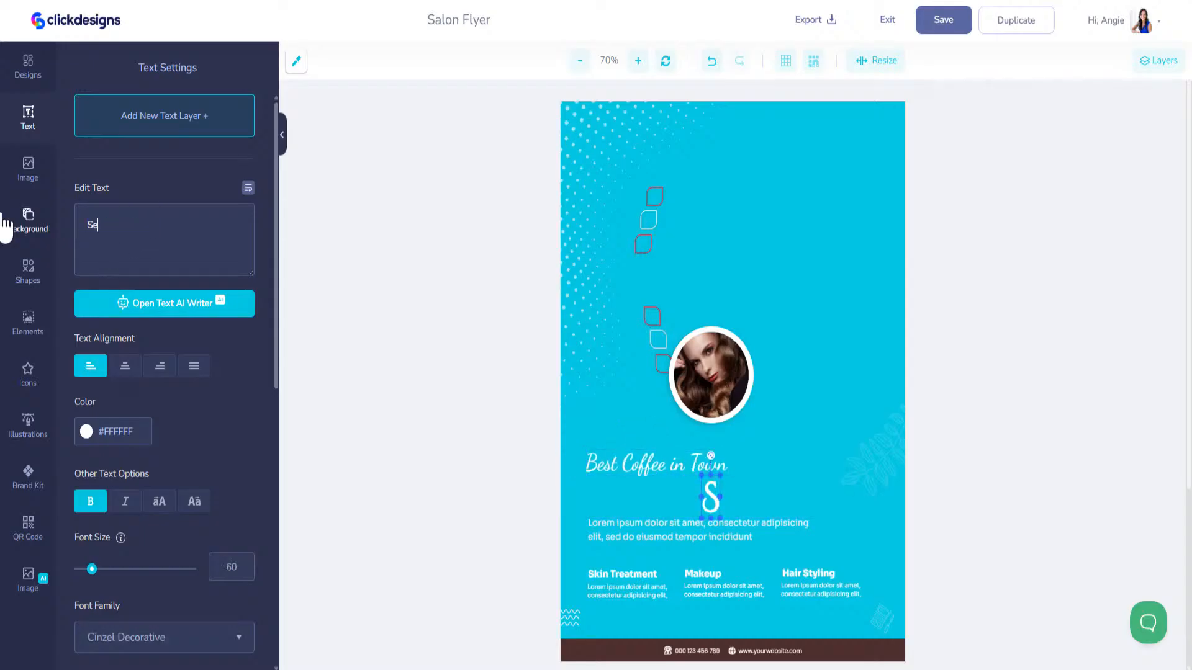
text(et Bea)
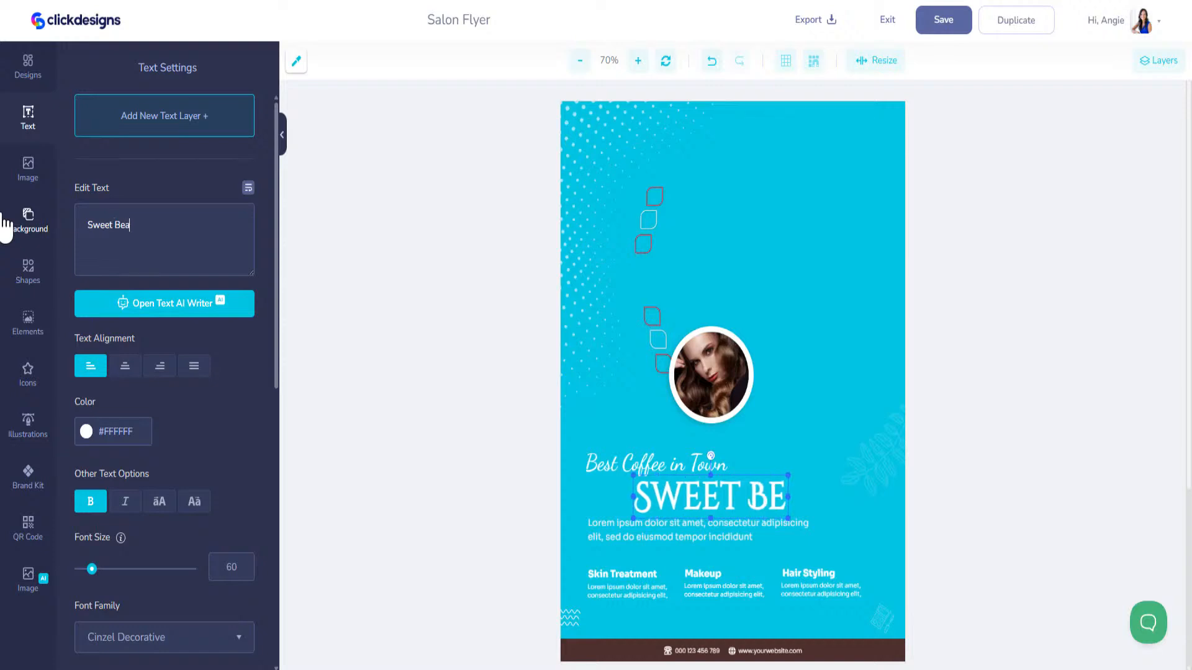
text(n Cafe)
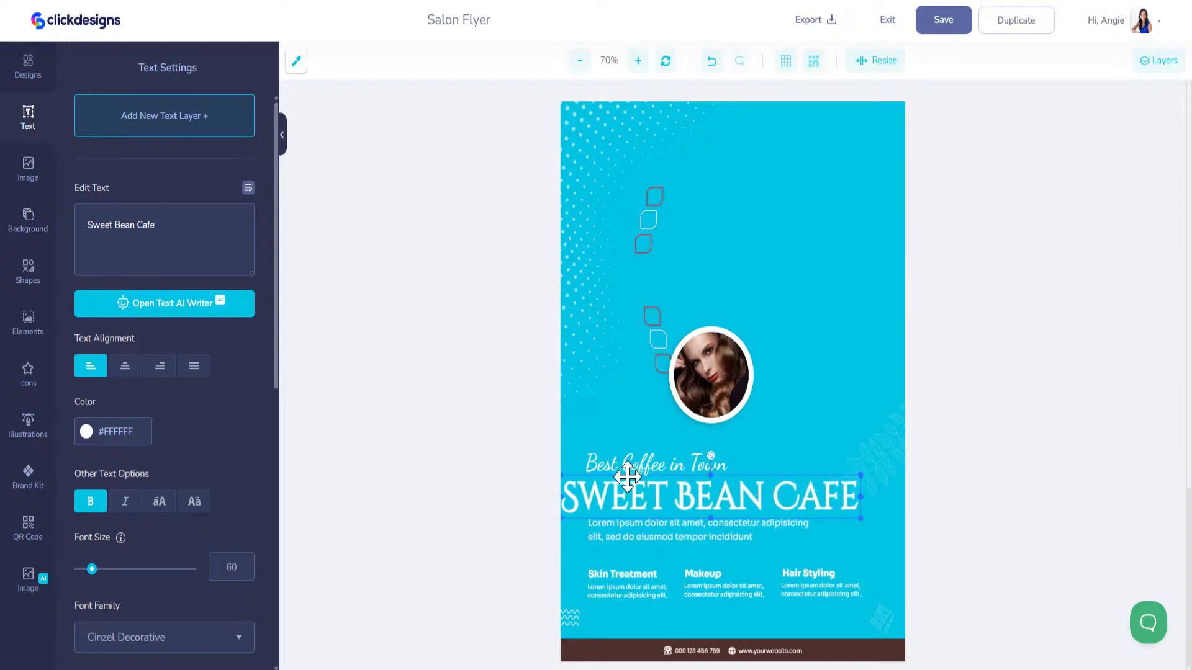
drag(630, 492, 655, 493)
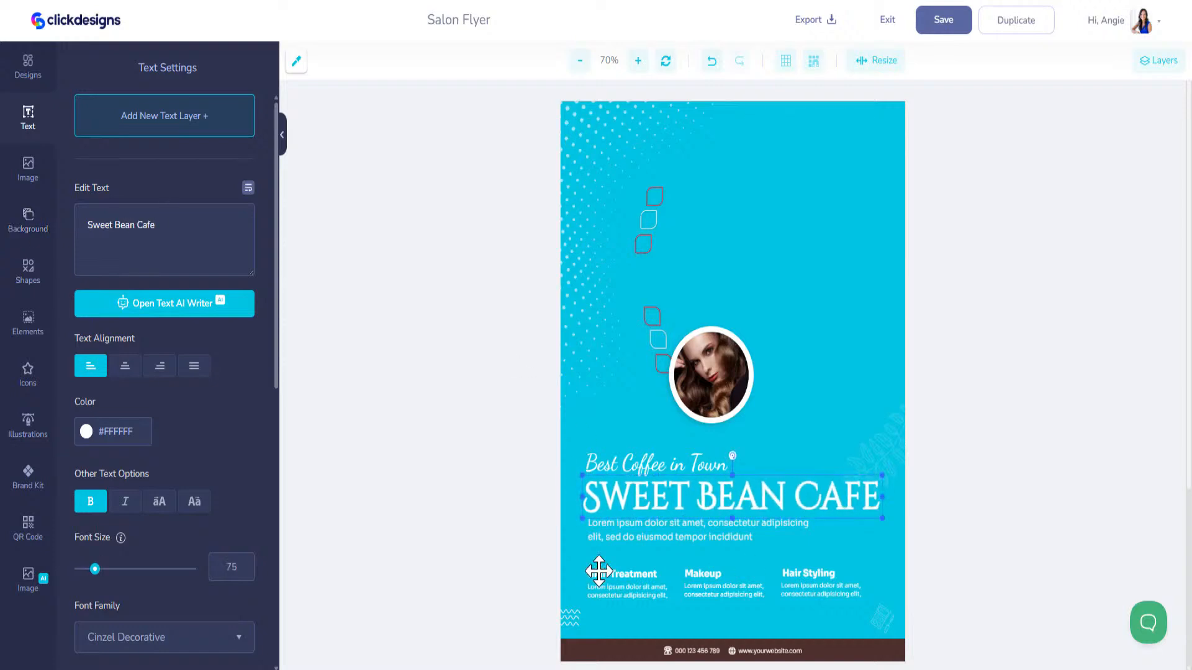
Rename the three headings to Breakfast, Lunch and Desserts
click(645, 577)
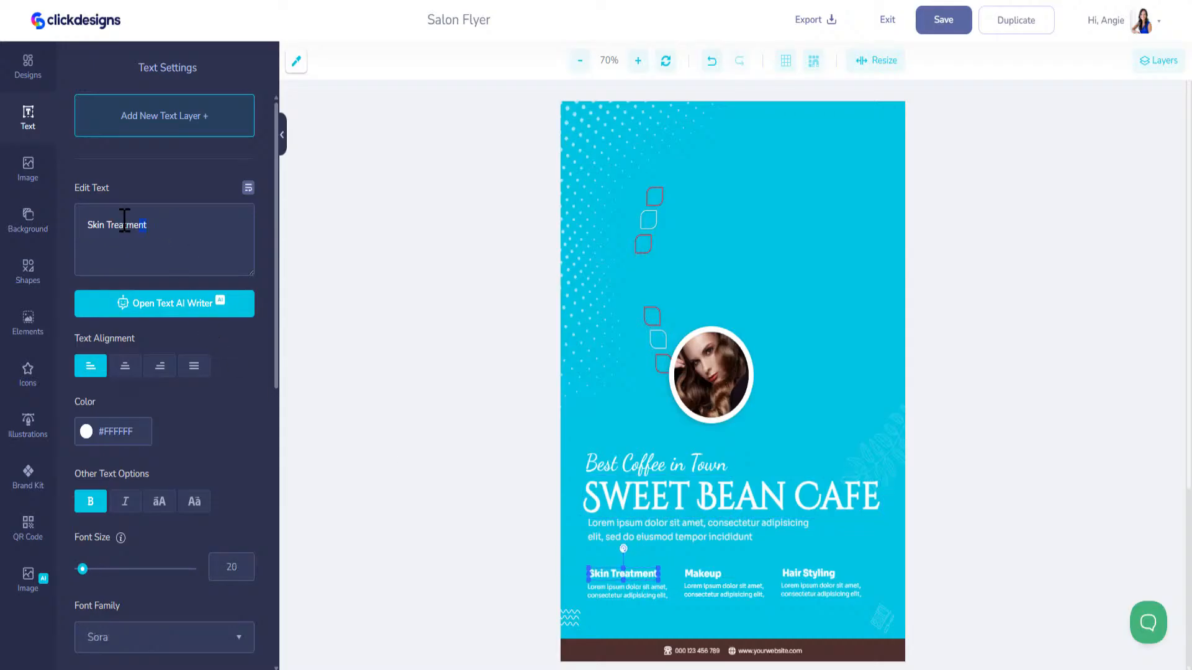
text(Breakfast)
click(698, 570)
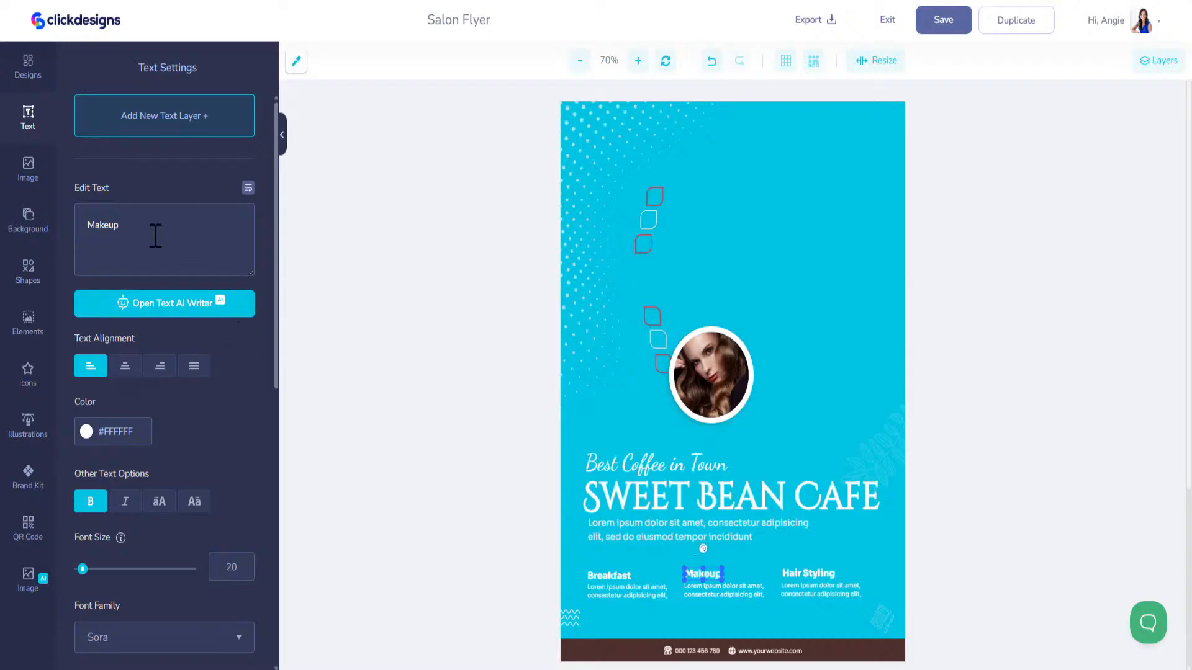
drag(81, 221, 41, 208)
text(Lunch)
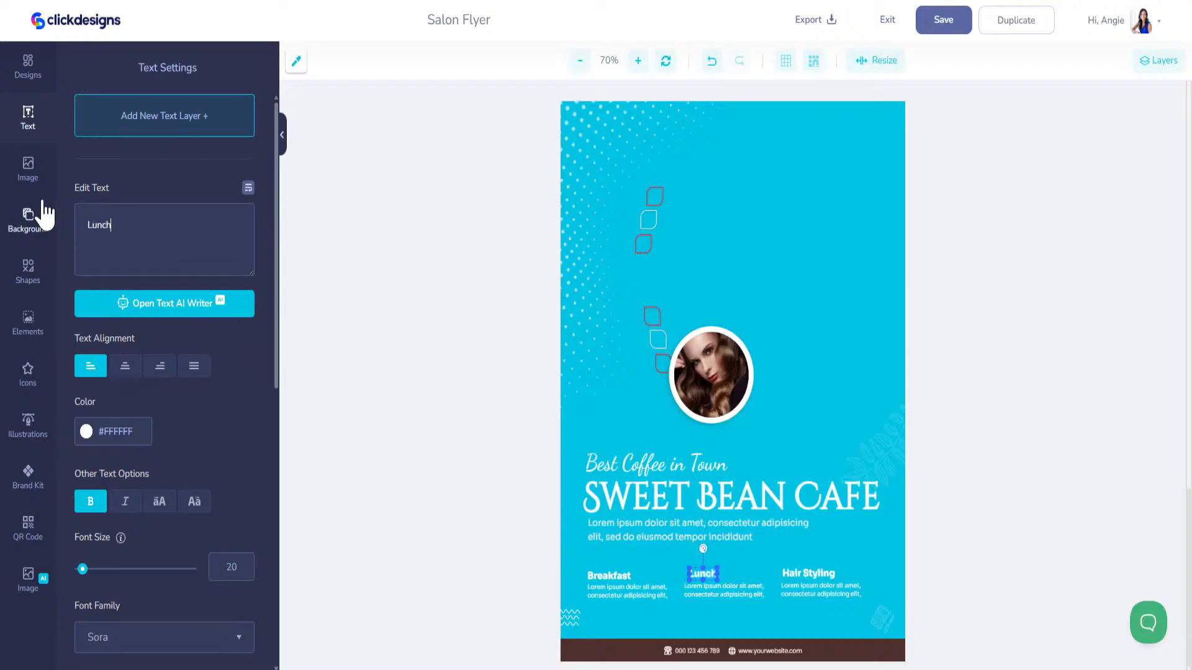
click(807, 572)
drag(145, 225, 31, 253)
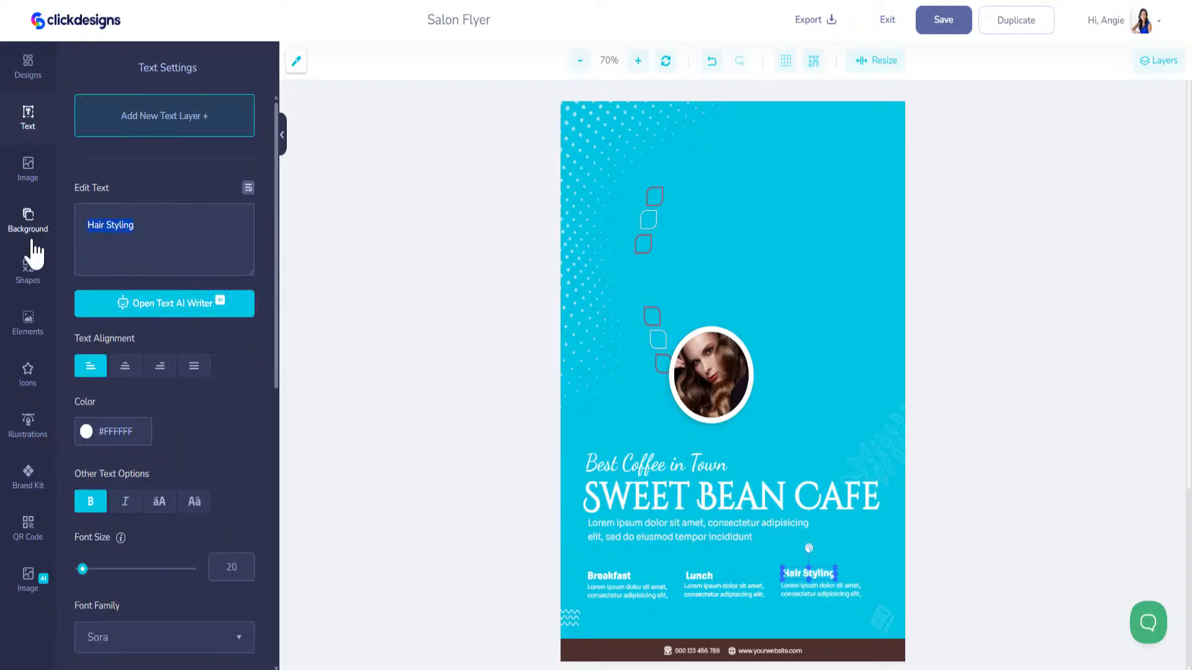
text(Desser)
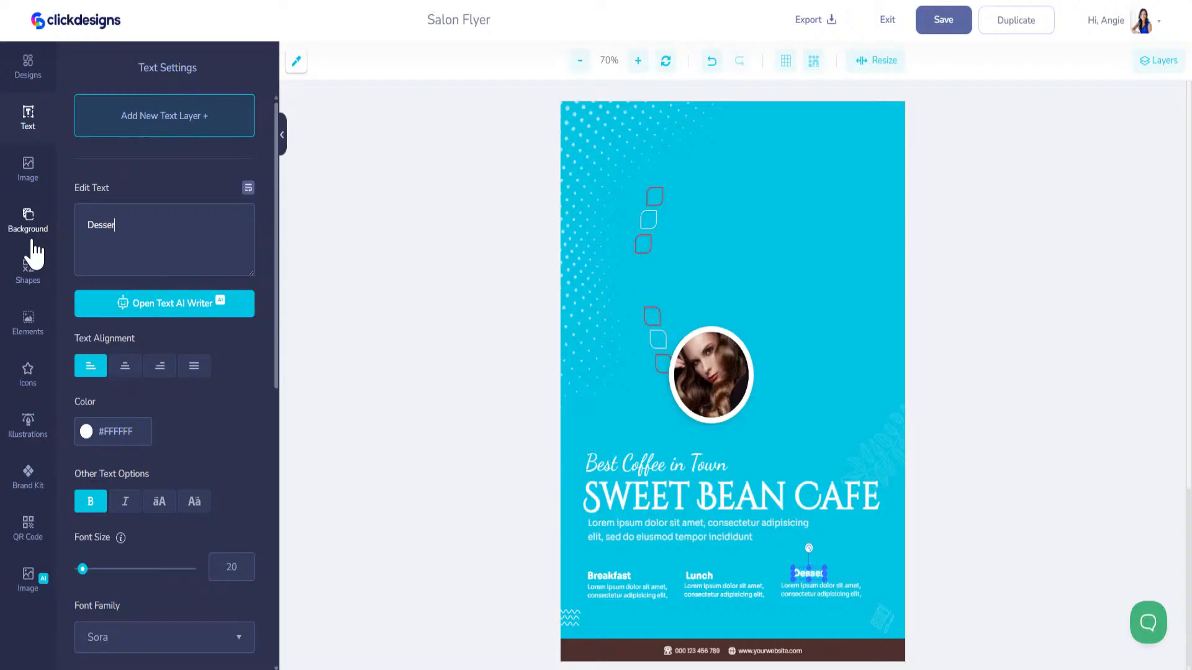
text(ts)
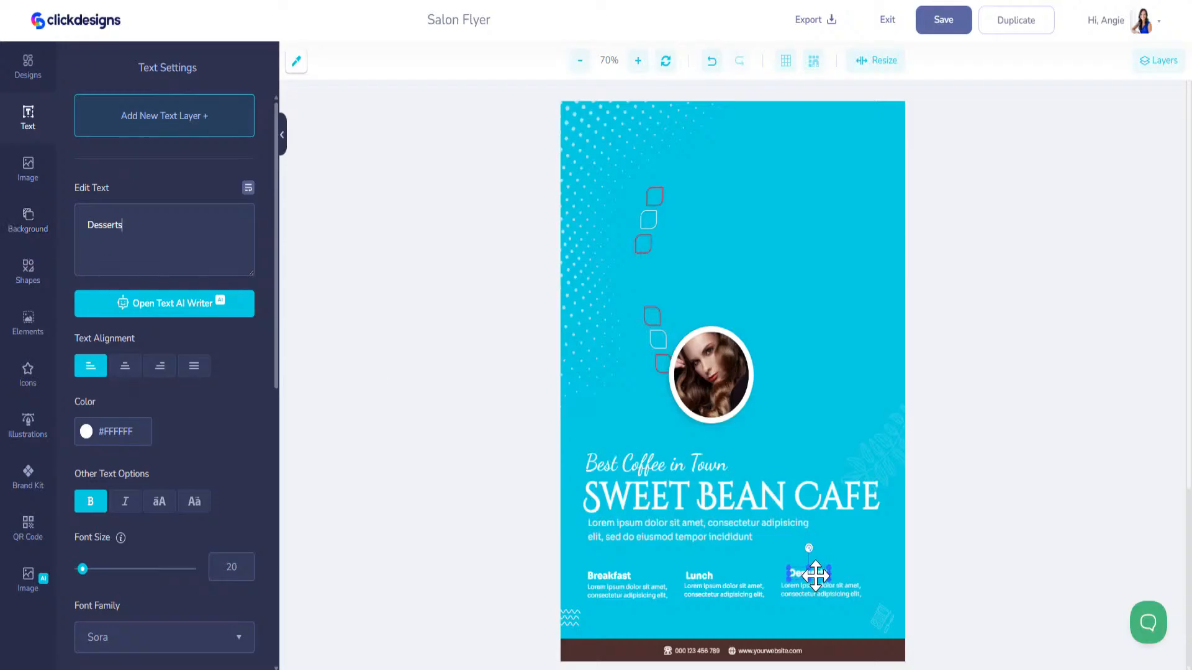
drag(815, 575, 808, 577)
Color the Best Coffee in Town line dark brown #4B2E2E
click(660, 466)
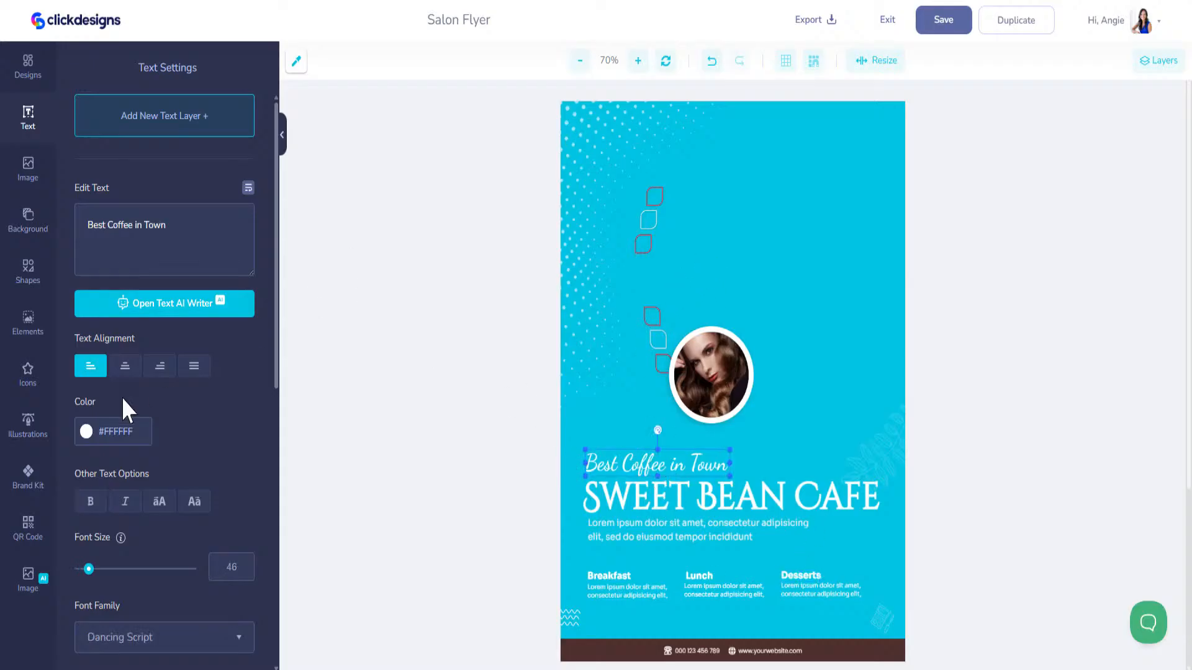
drag(136, 431, 48, 419)
text(#4B2E2E)
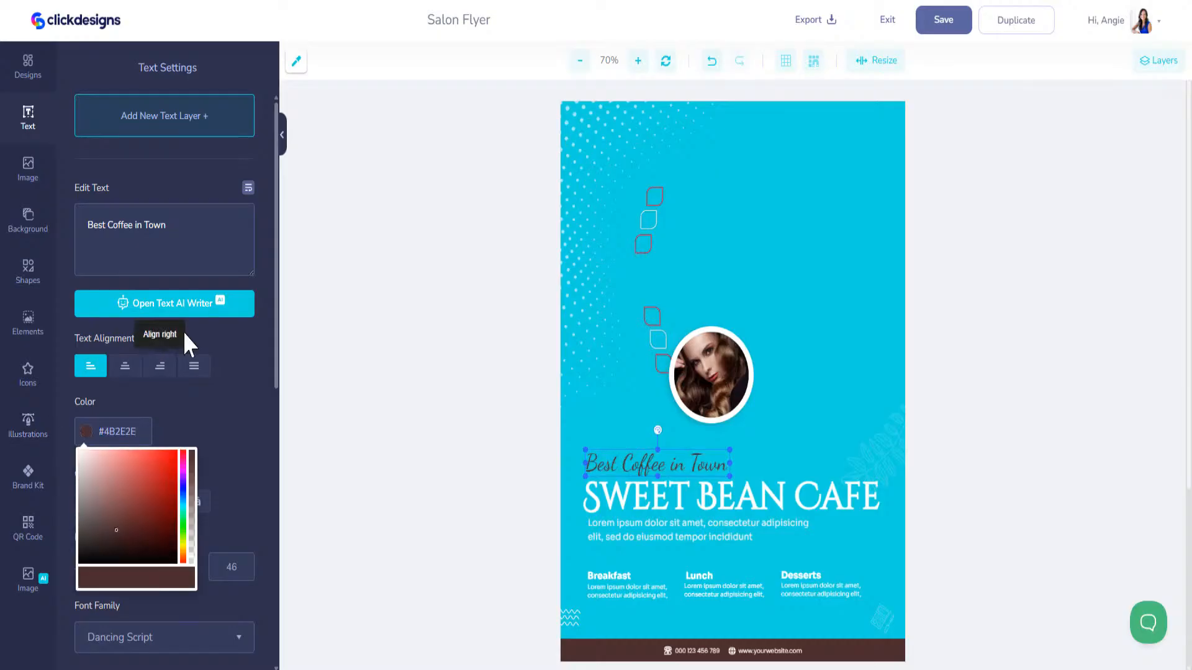
click(722, 377)
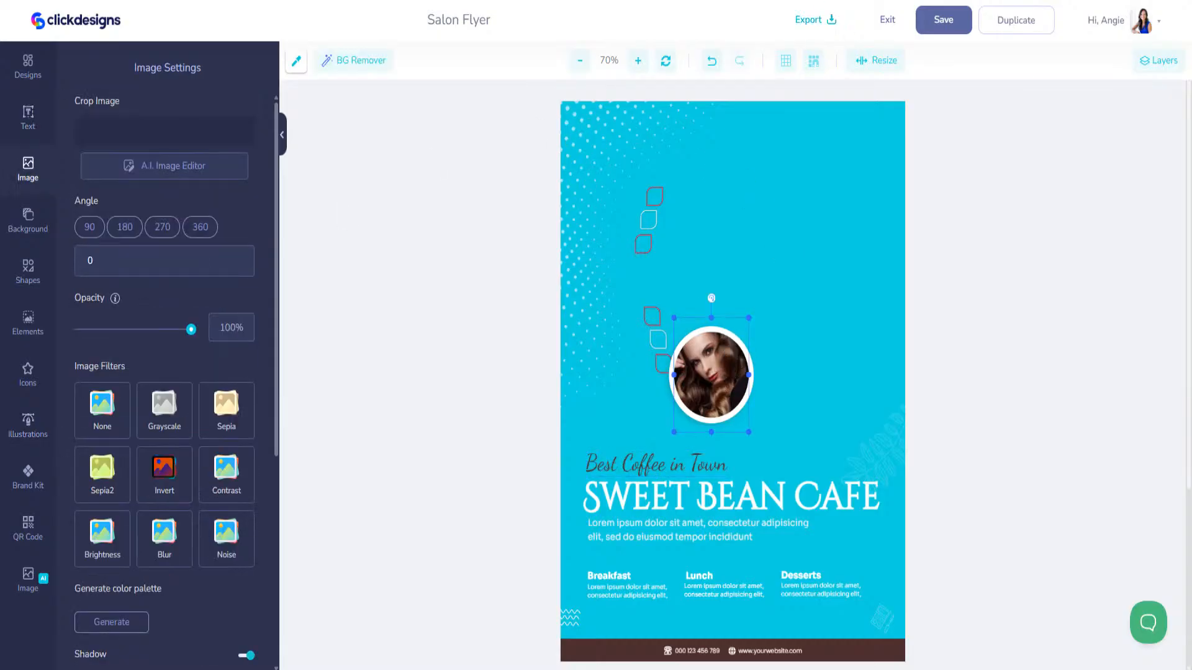
Place the Sweet Bean Cafe logo from saved designs, delete the salon photo, and put the logo there
click(29, 71)
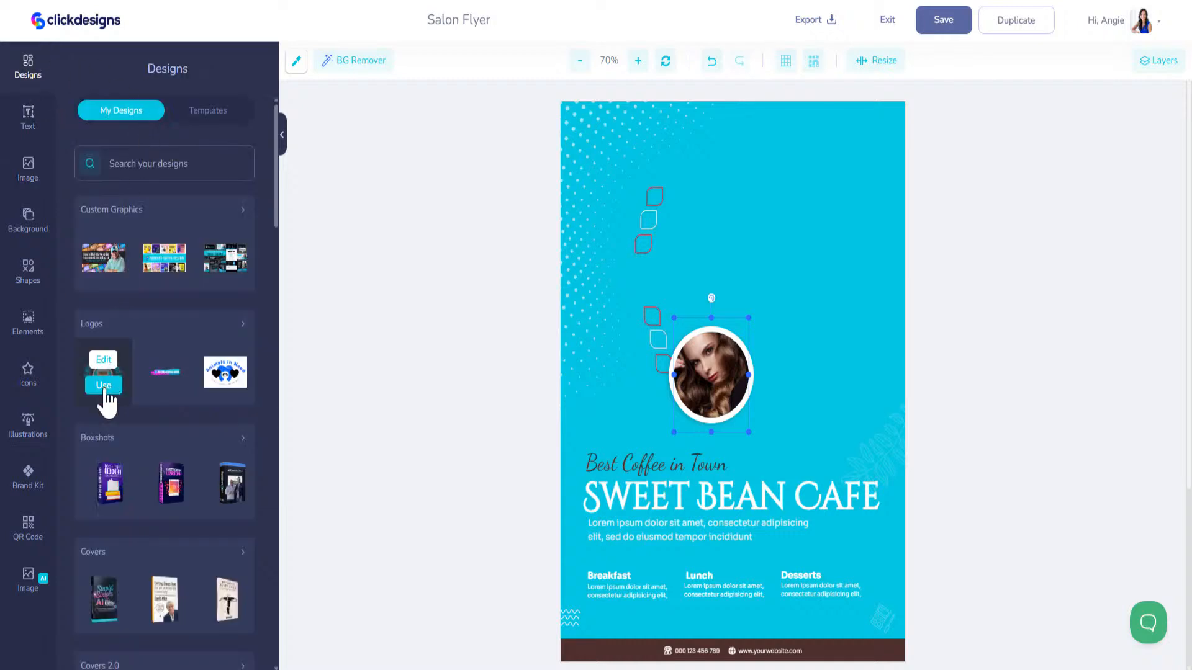
click(101, 397)
drag(708, 354, 743, 204)
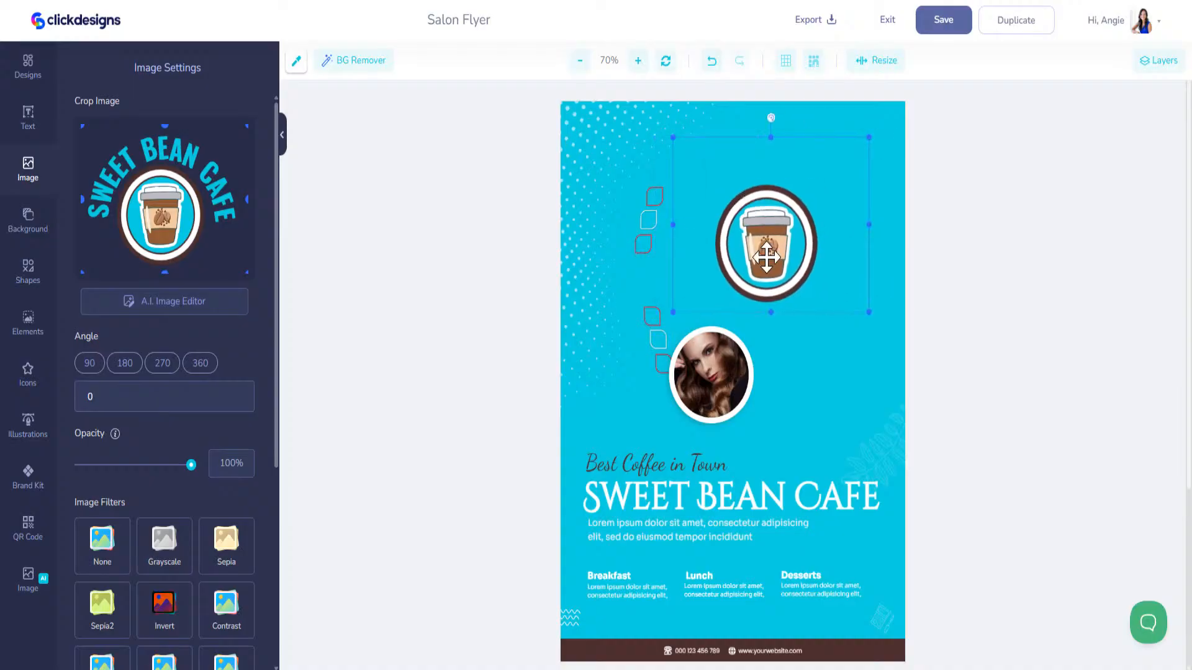
click(716, 390)
key(Delete)
drag(759, 258, 719, 395)
Add a basic circle shape and move its layer beneath the logo
click(29, 277)
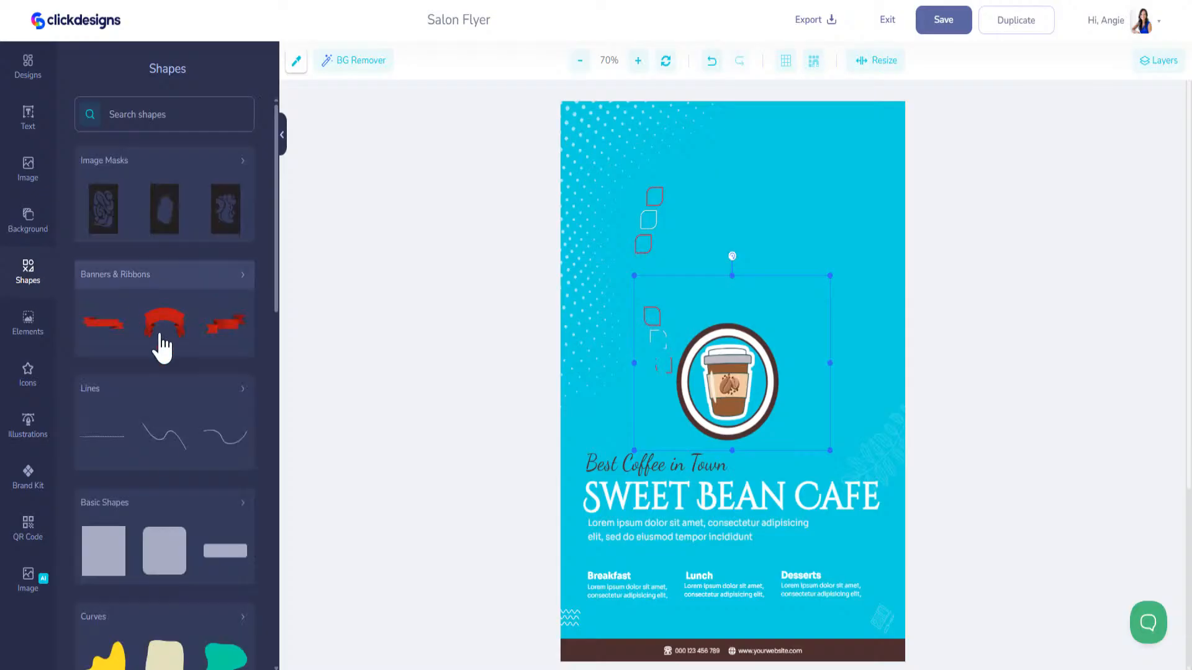
click(230, 522)
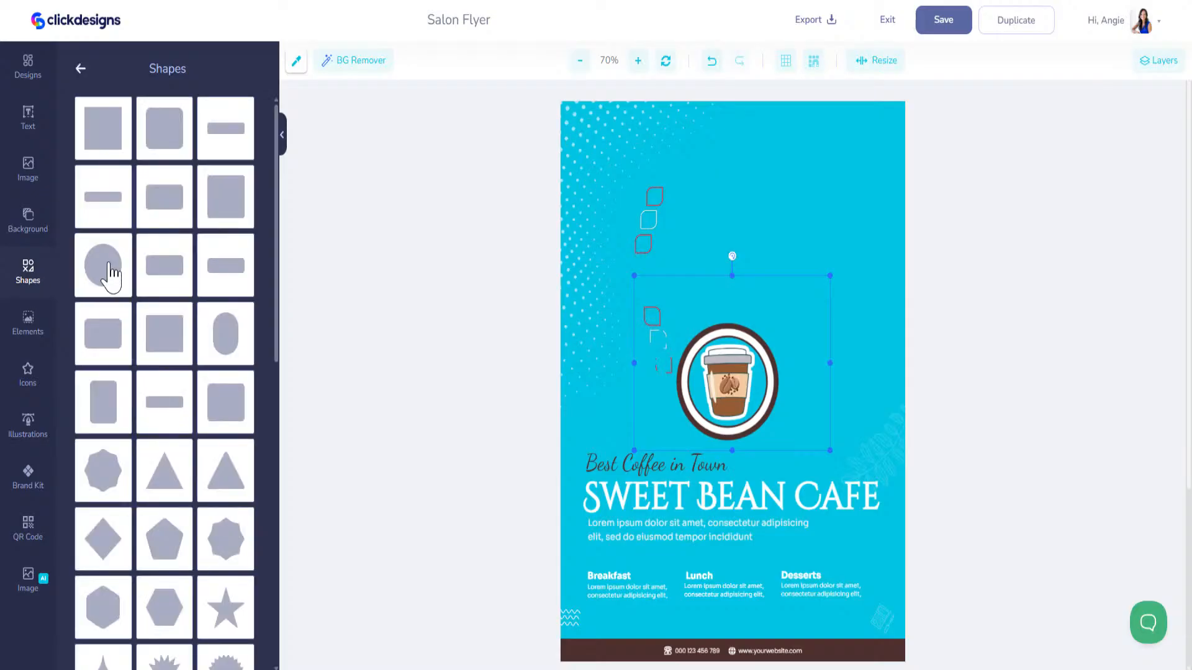
drag(111, 273, 817, 477)
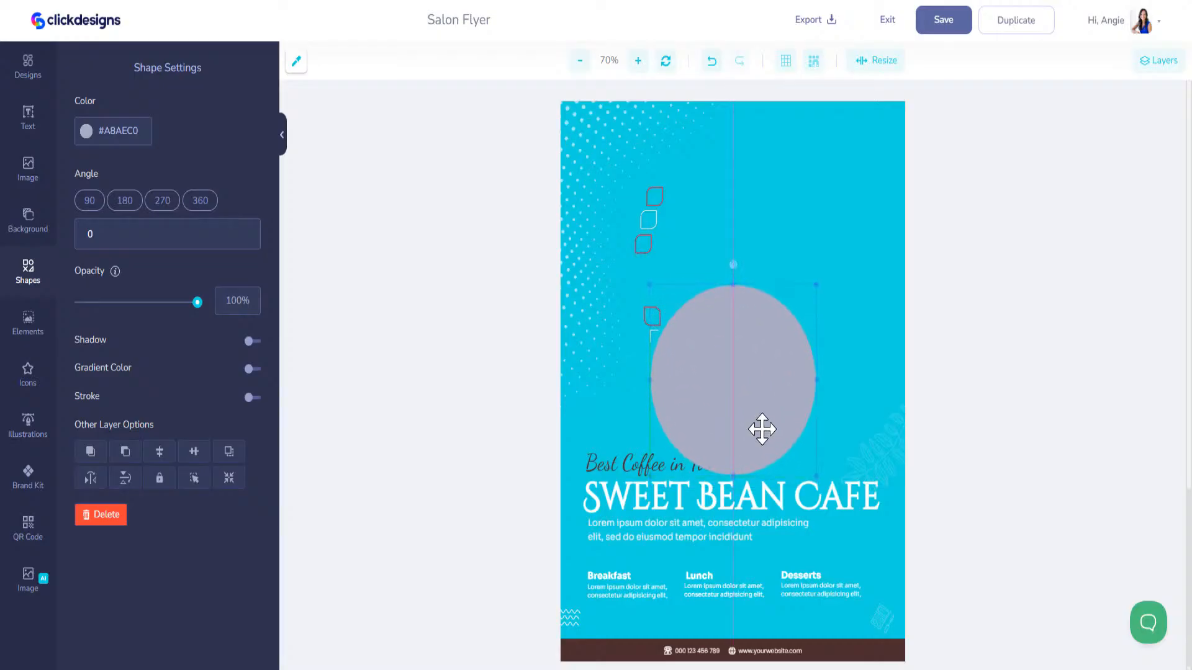
click(1159, 68)
drag(1040, 131, 1053, 180)
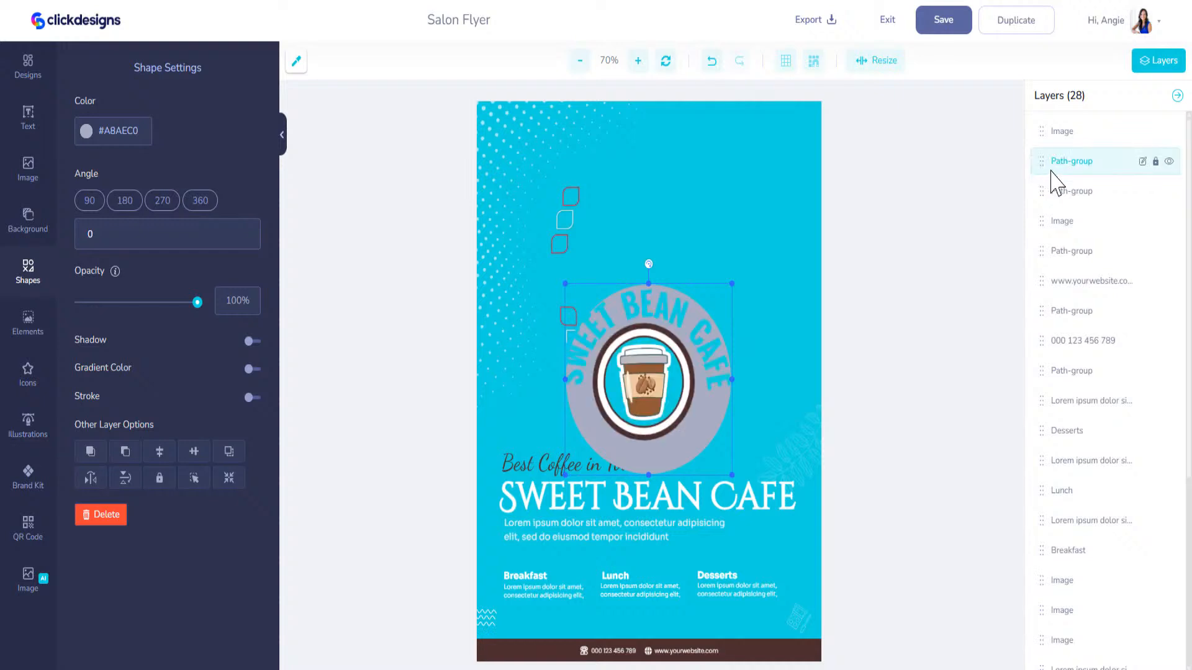
Color the circle dark brown #4B2E2E, enlarge it, and centre the logo on it
click(142, 132)
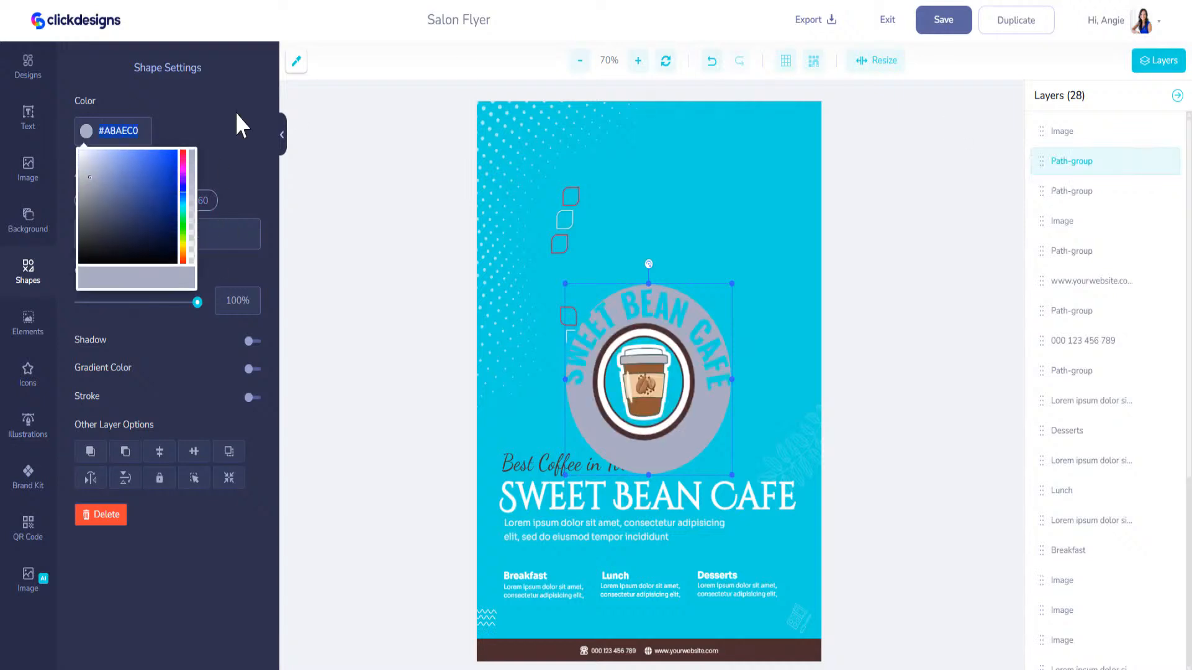
text(#4B2E2E)
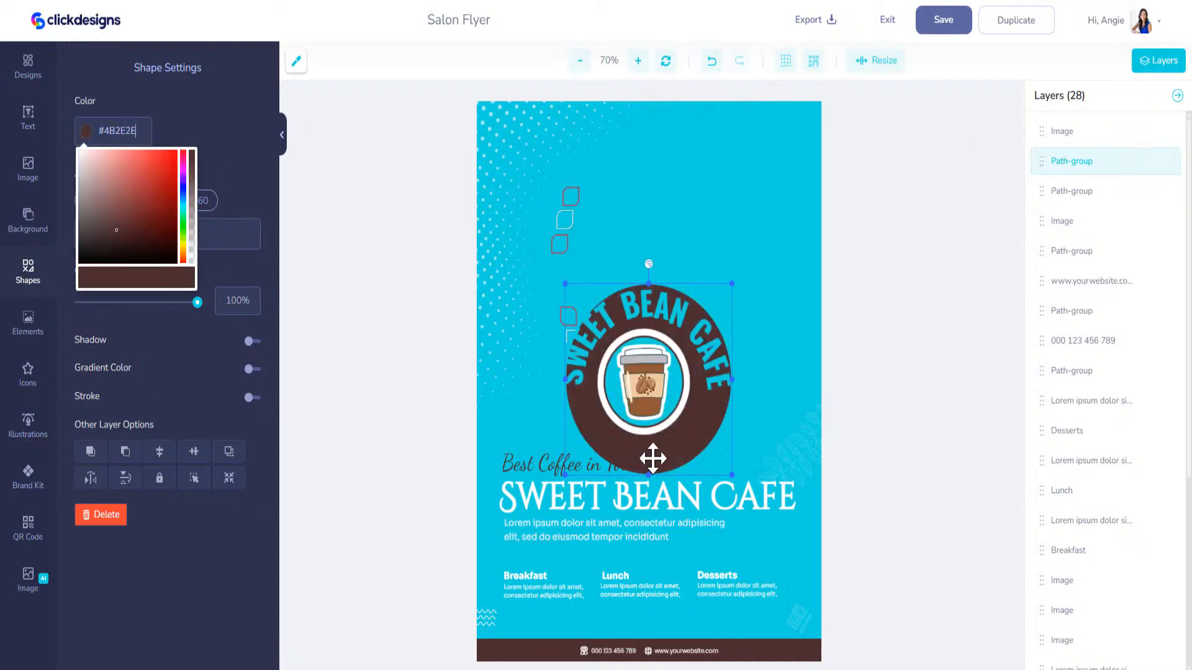
drag(652, 457, 646, 452)
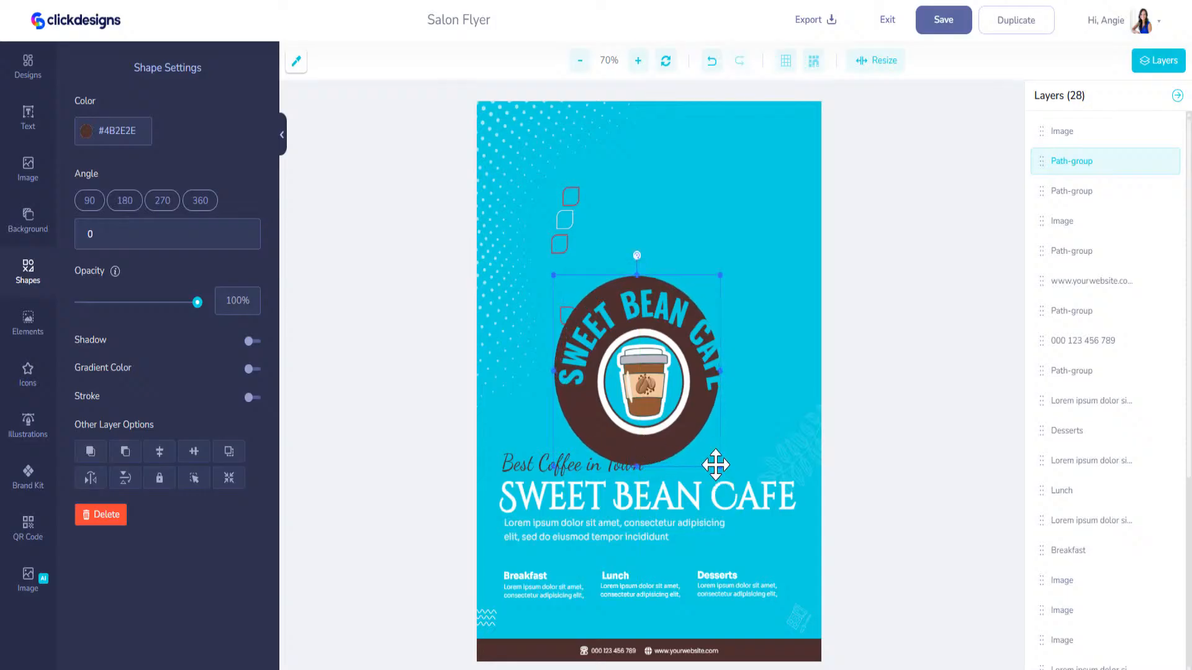
drag(719, 467, 693, 418)
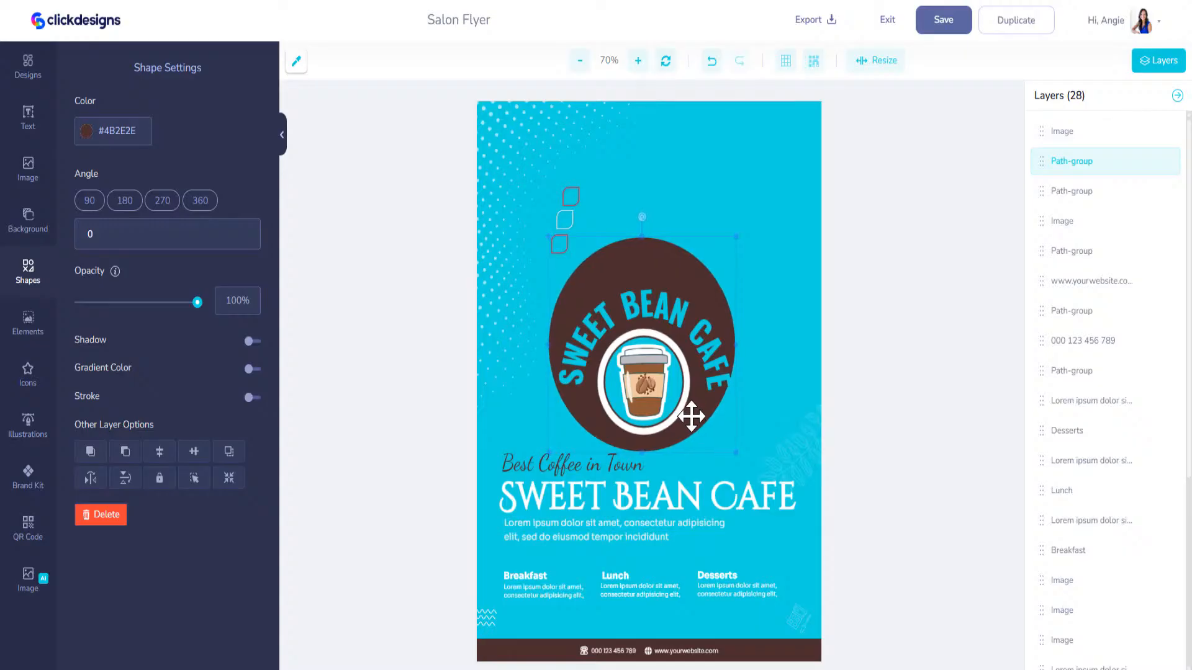
drag(655, 374, 651, 334)
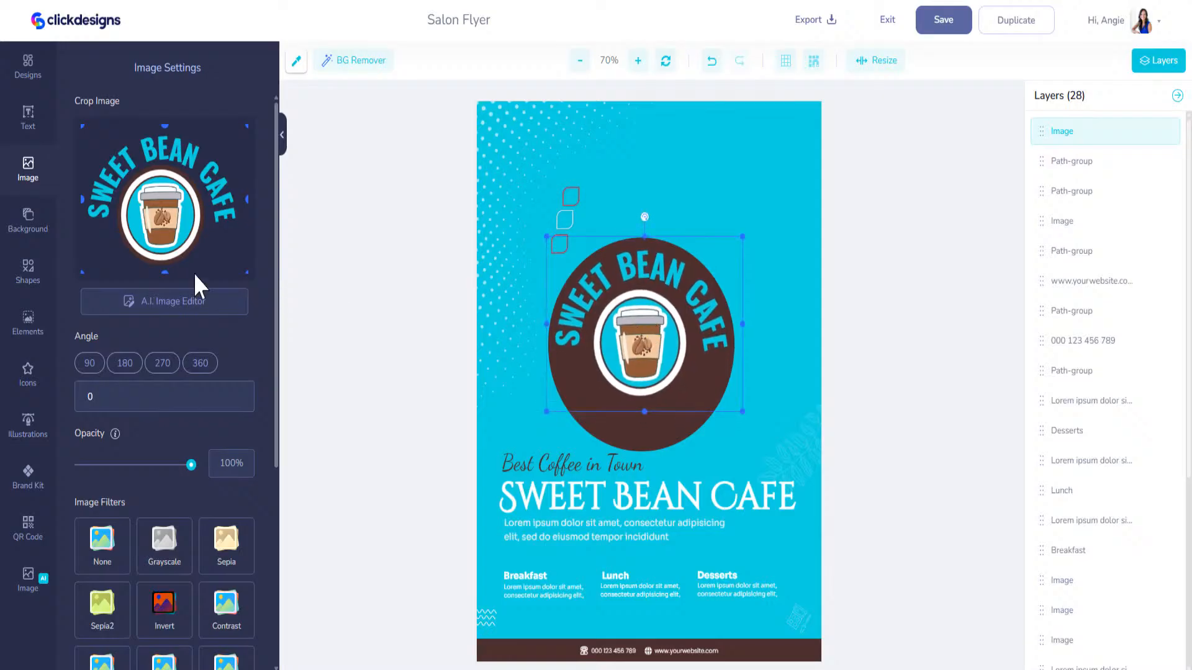
click(28, 119)
Add centred white two-line 'BREAKFAST ALL DAY' text with line spacing 1 on the brown circle
click(155, 132)
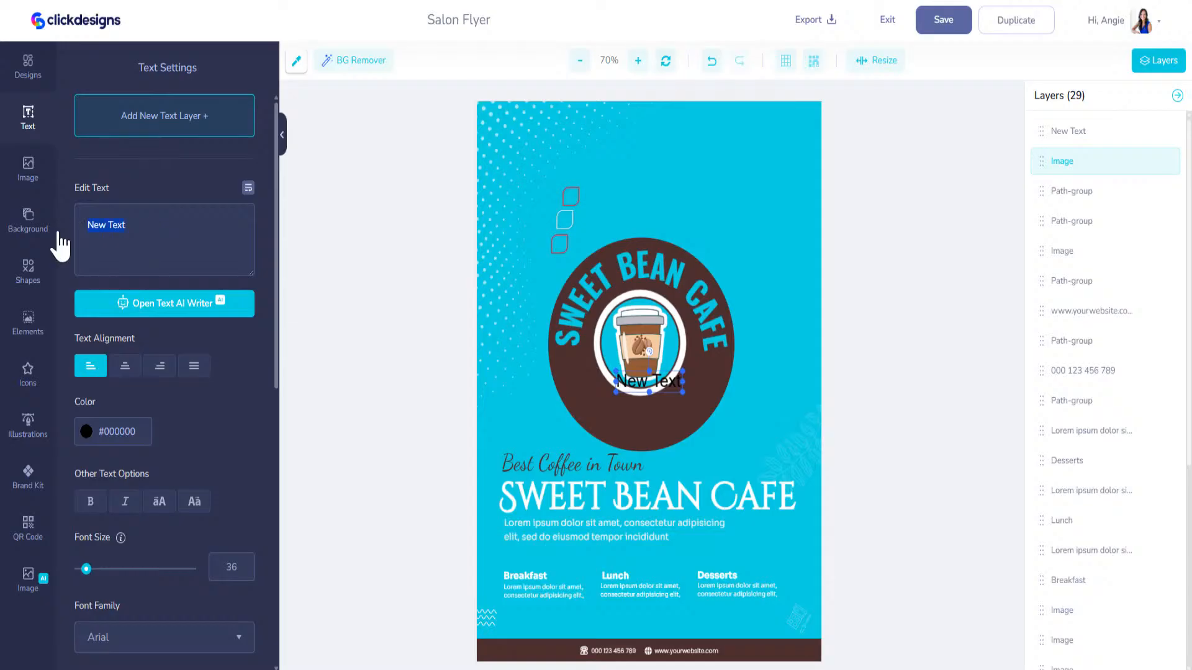
text(B)
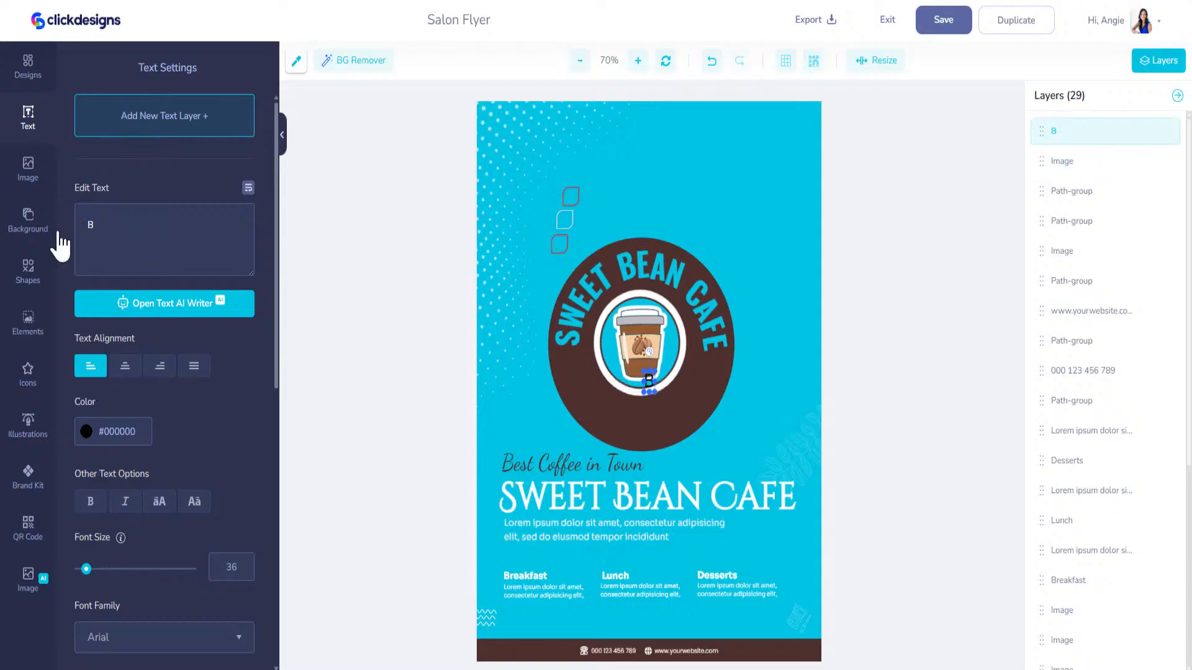
text(REAKFAST ALL)
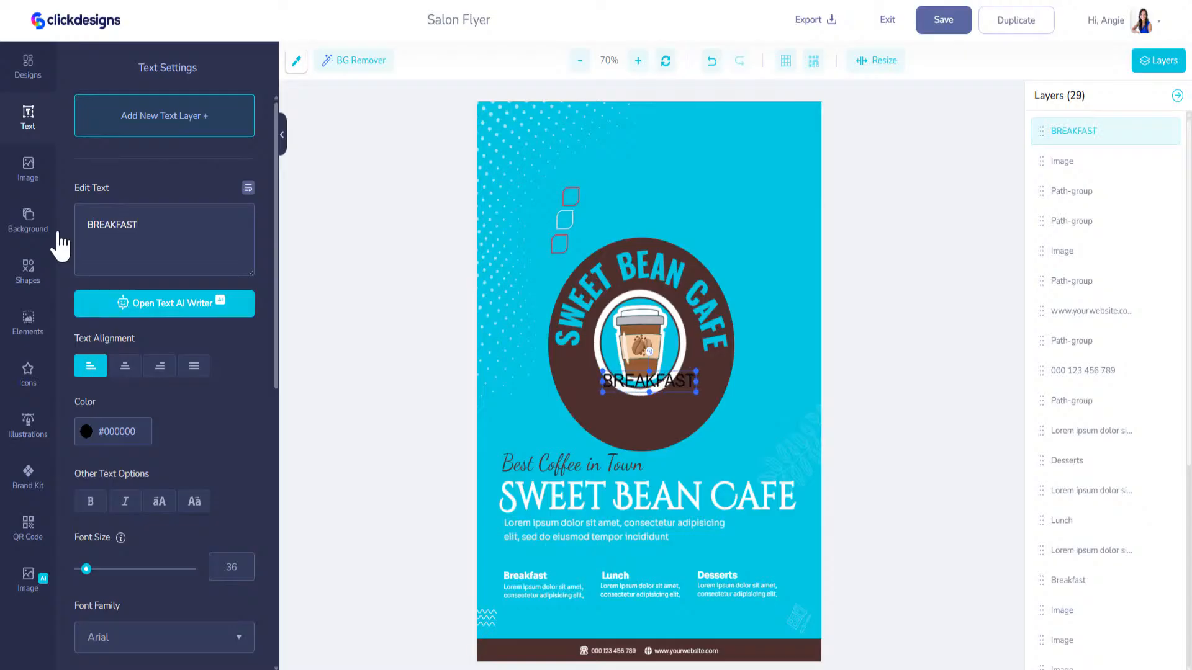
key(BackSpace)
key(BackSpace)
key(BackSpace)
key(BackSpace)
key(Return)
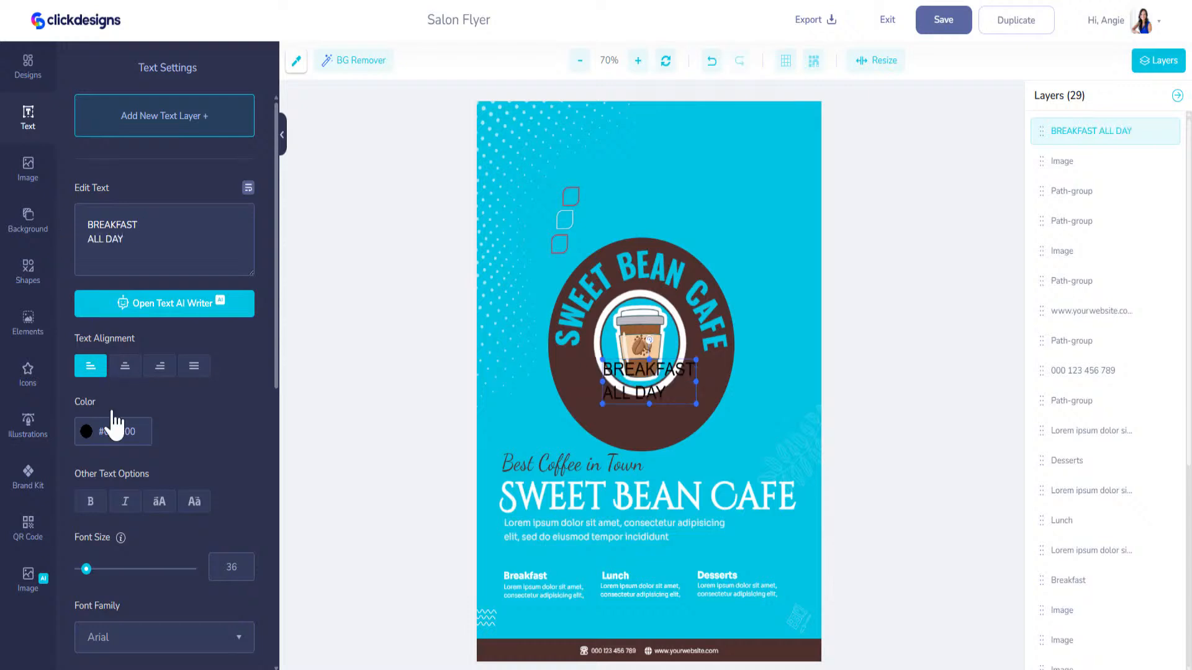
click(135, 369)
click(91, 436)
drag(99, 466, 32, 448)
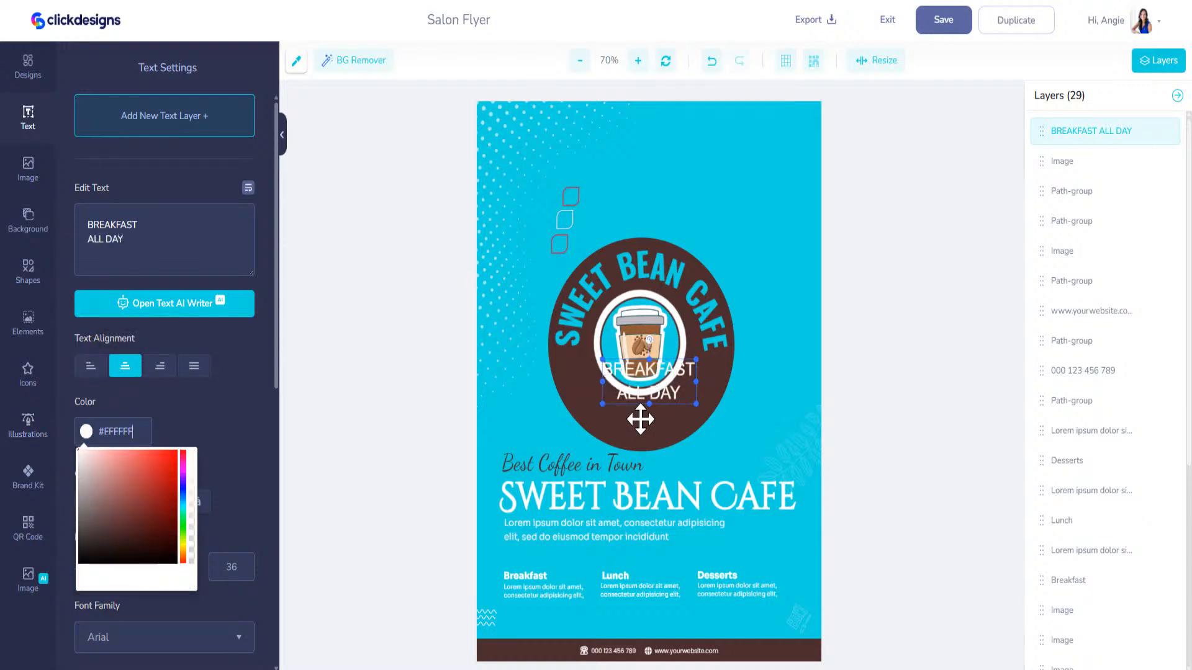
drag(656, 401, 654, 429)
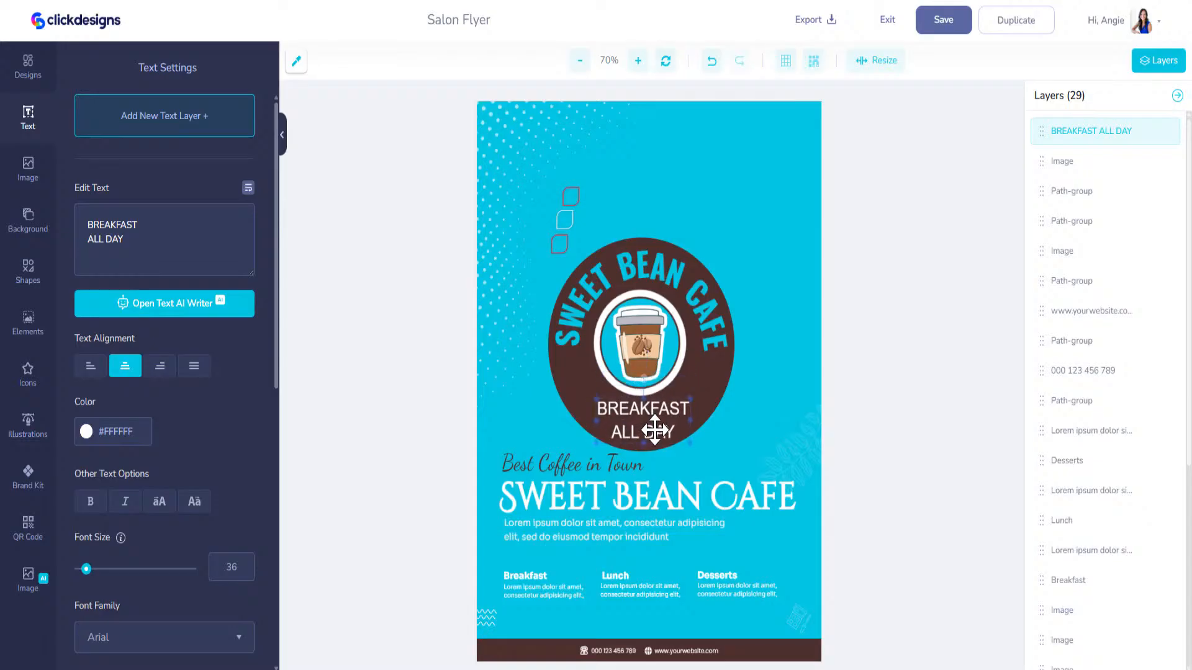
scroll(162, 543, down, 5)
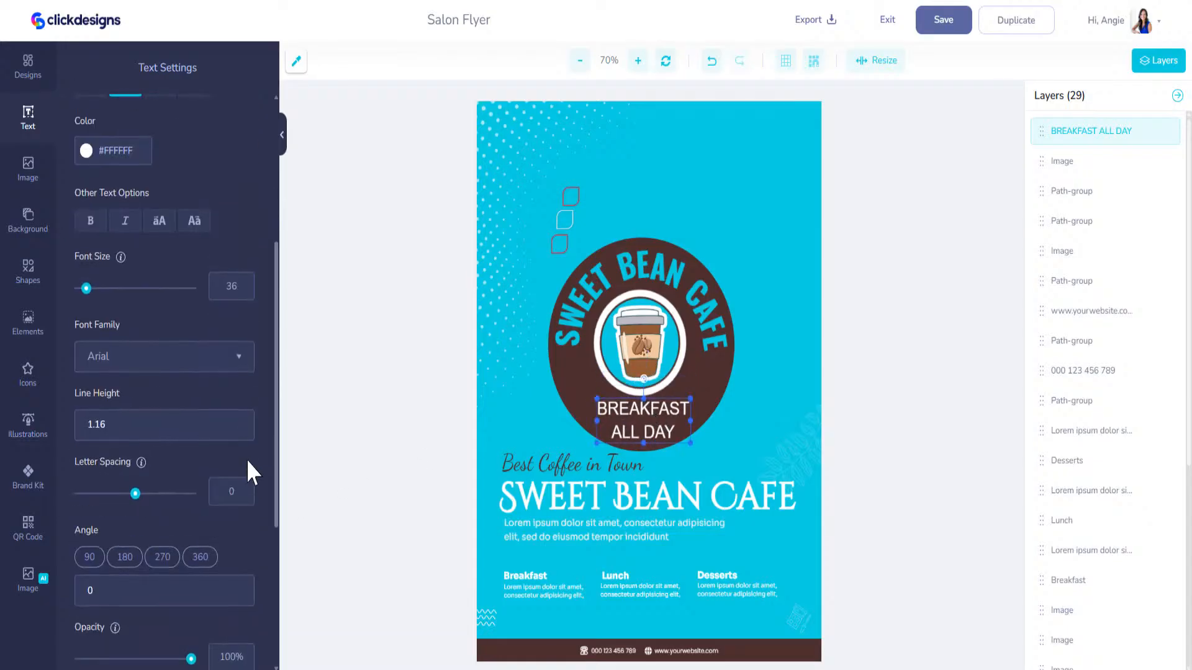
click(236, 425)
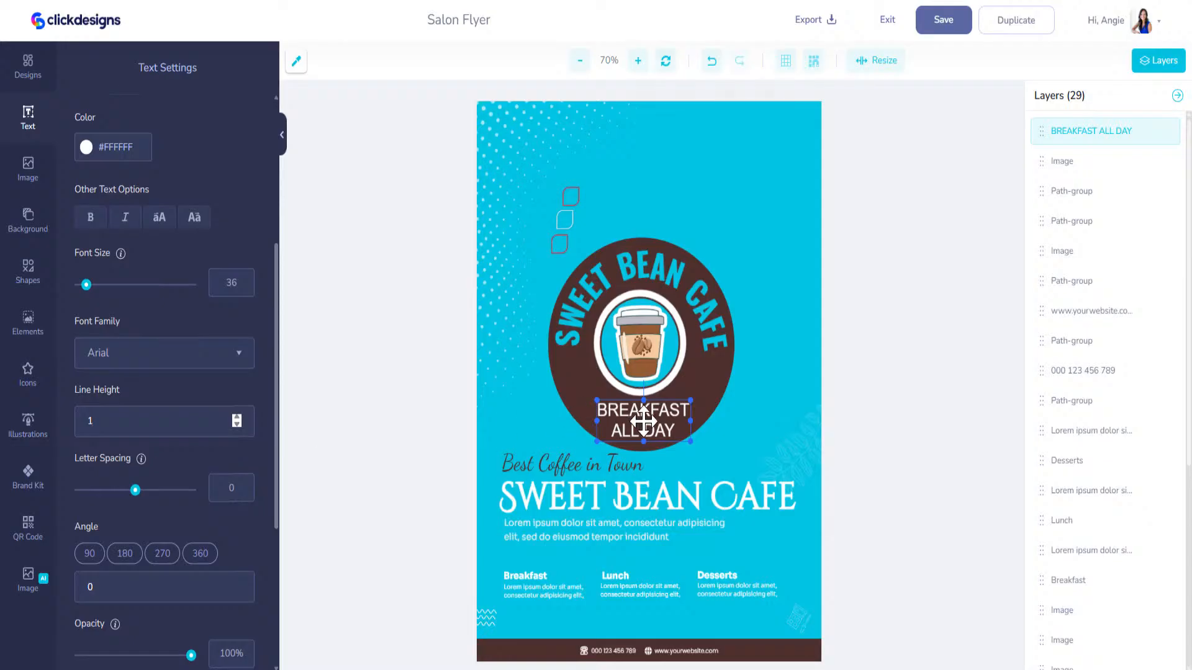
drag(645, 423, 648, 422)
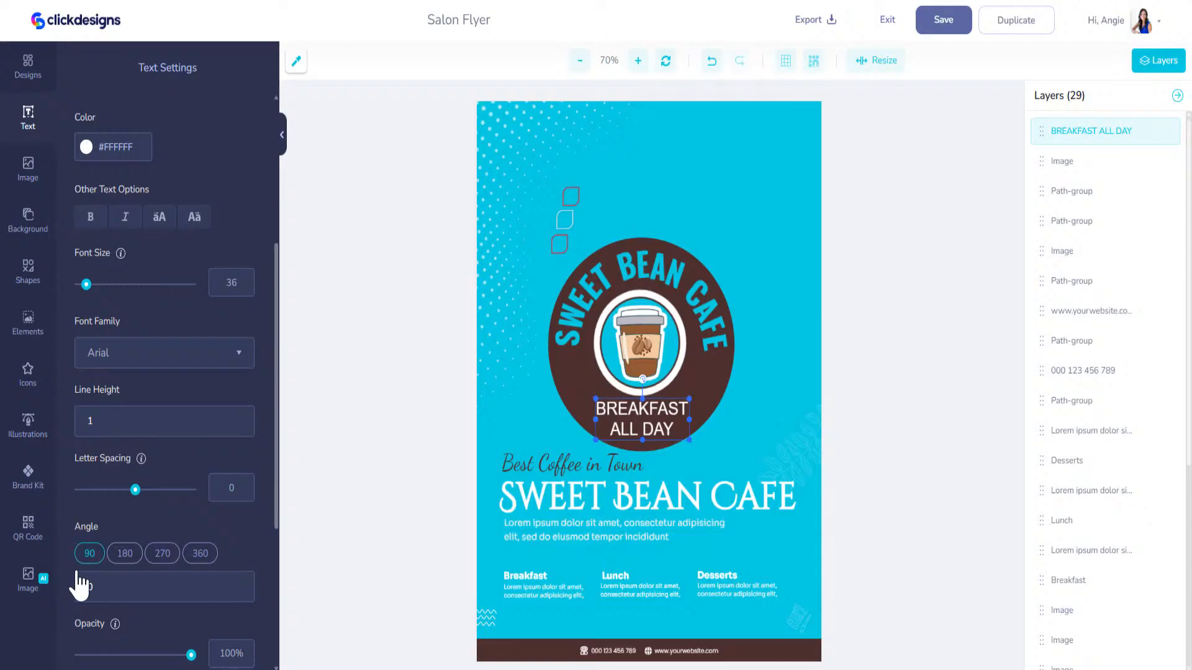
click(29, 584)
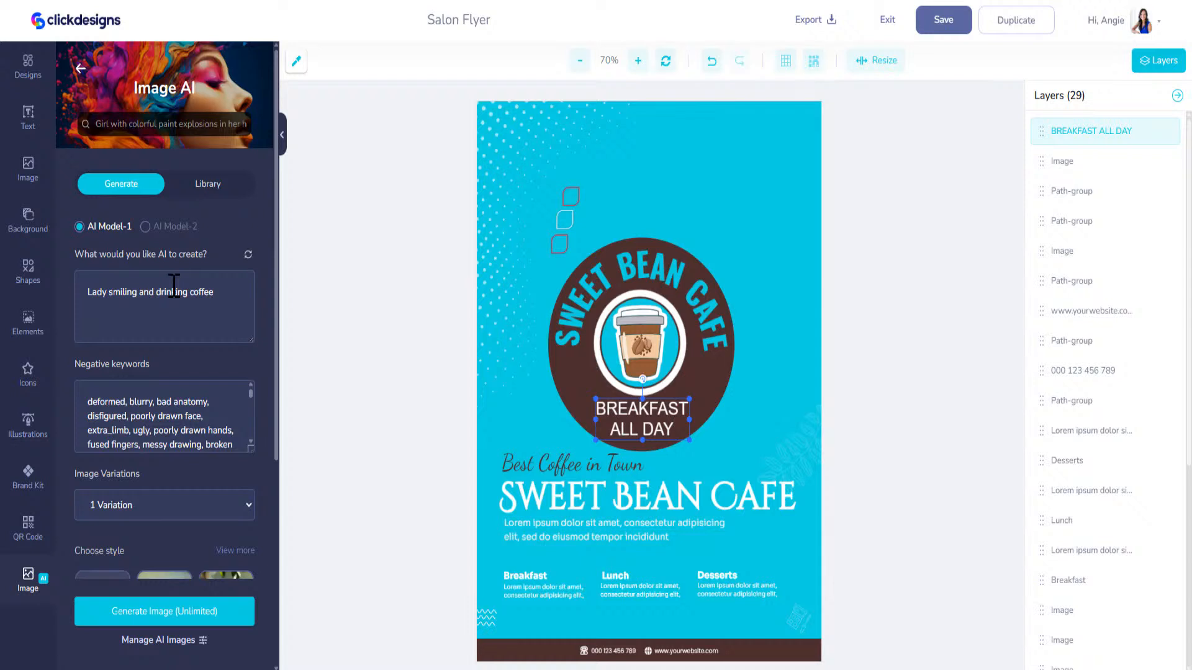
Enter the 'Lady smiling and drinking coffee' prompt with 4 variations and Photographic style
text(cup o)
scroll(154, 403, down, 5)
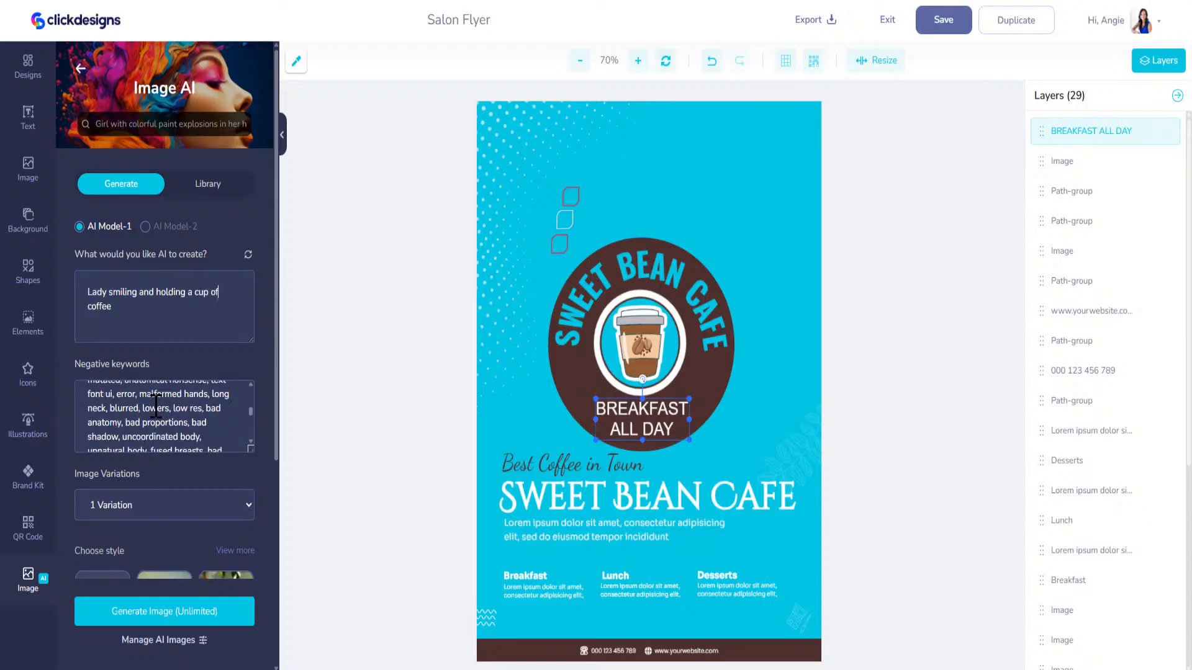
scroll(239, 373, down, 5)
click(143, 217)
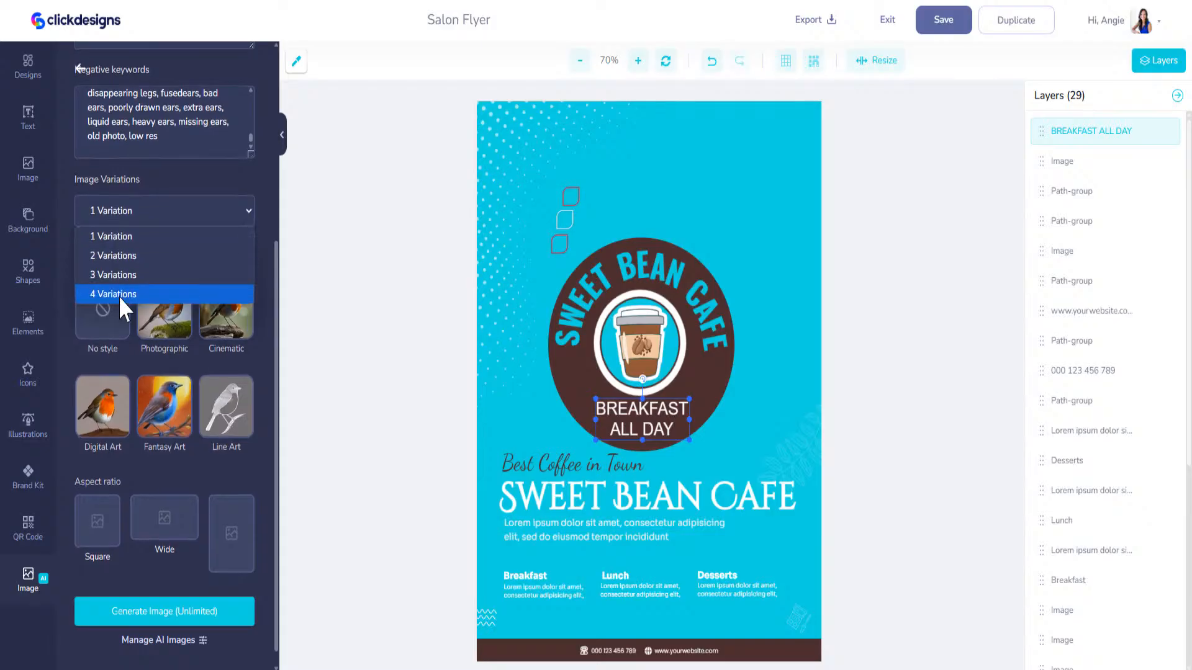
click(113, 307)
click(120, 218)
click(114, 294)
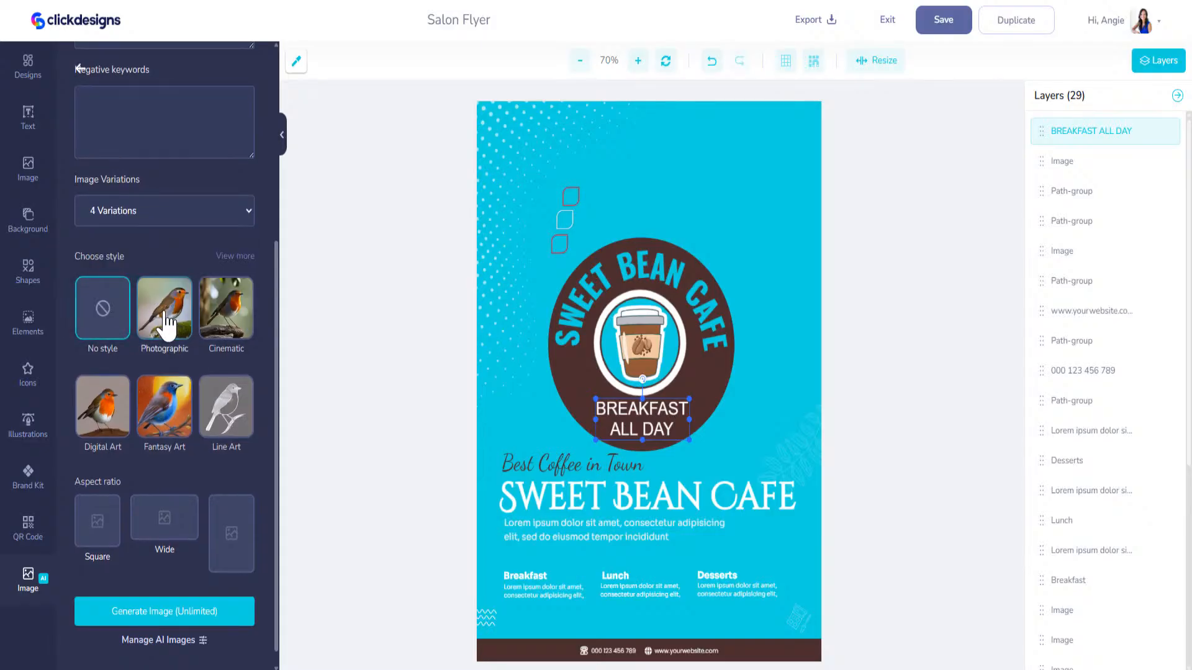
click(166, 318)
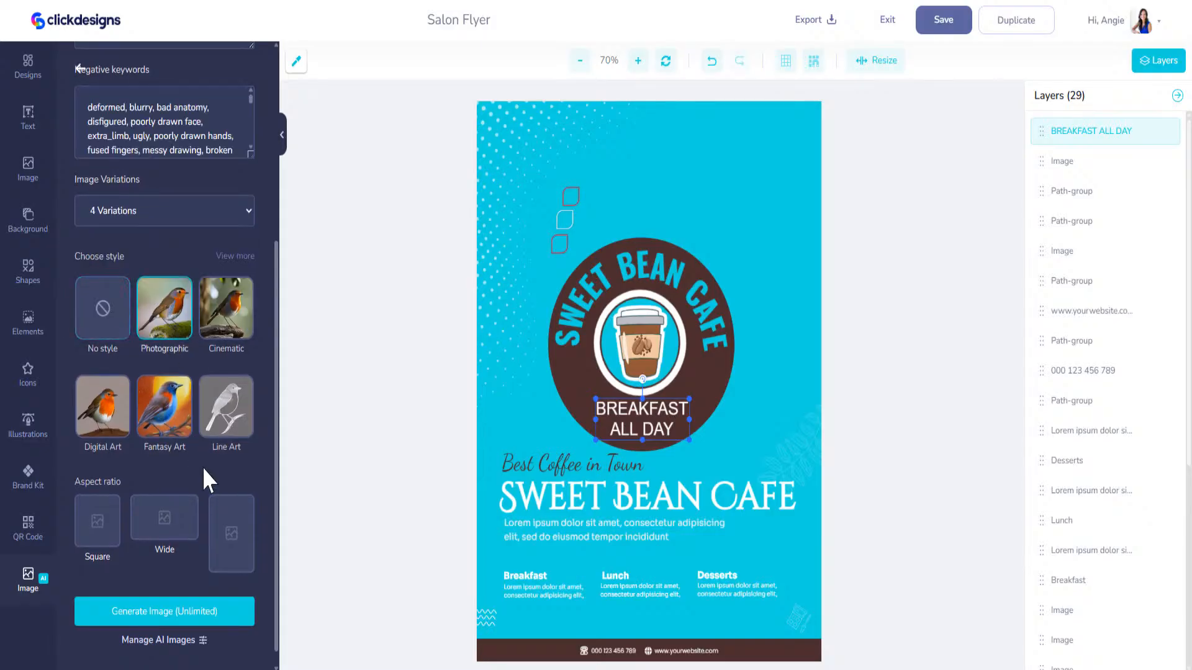
Set a square ratio, generate the images, and add one to the flyer
scroll(198, 467, down, 1)
click(98, 513)
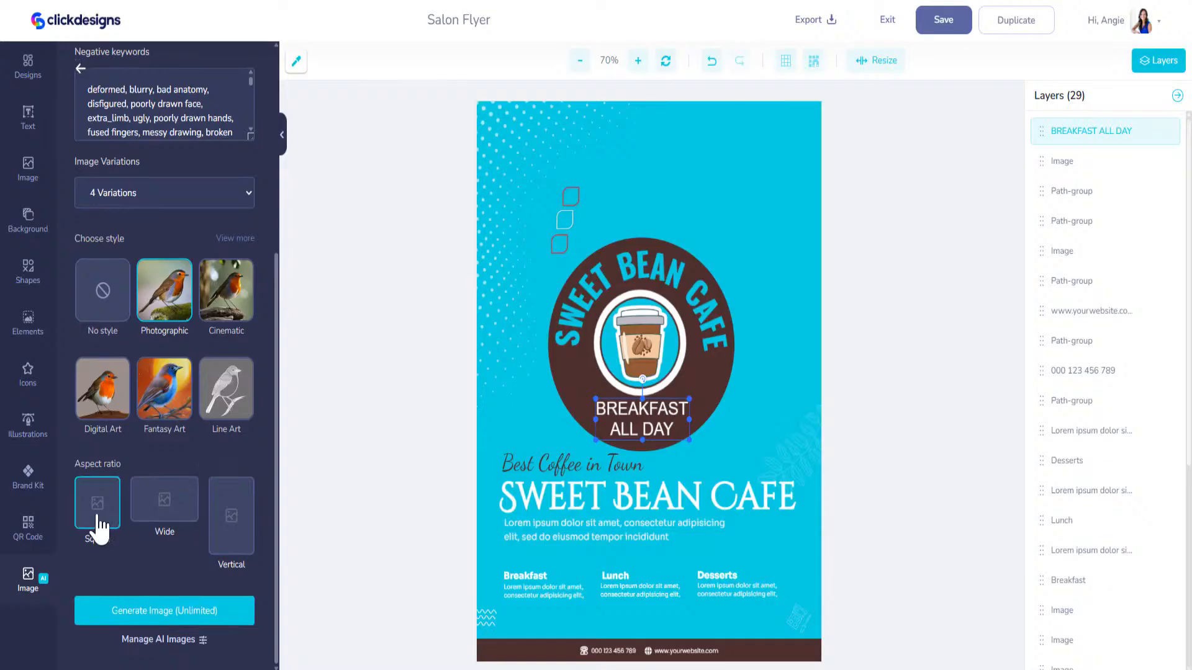
click(191, 616)
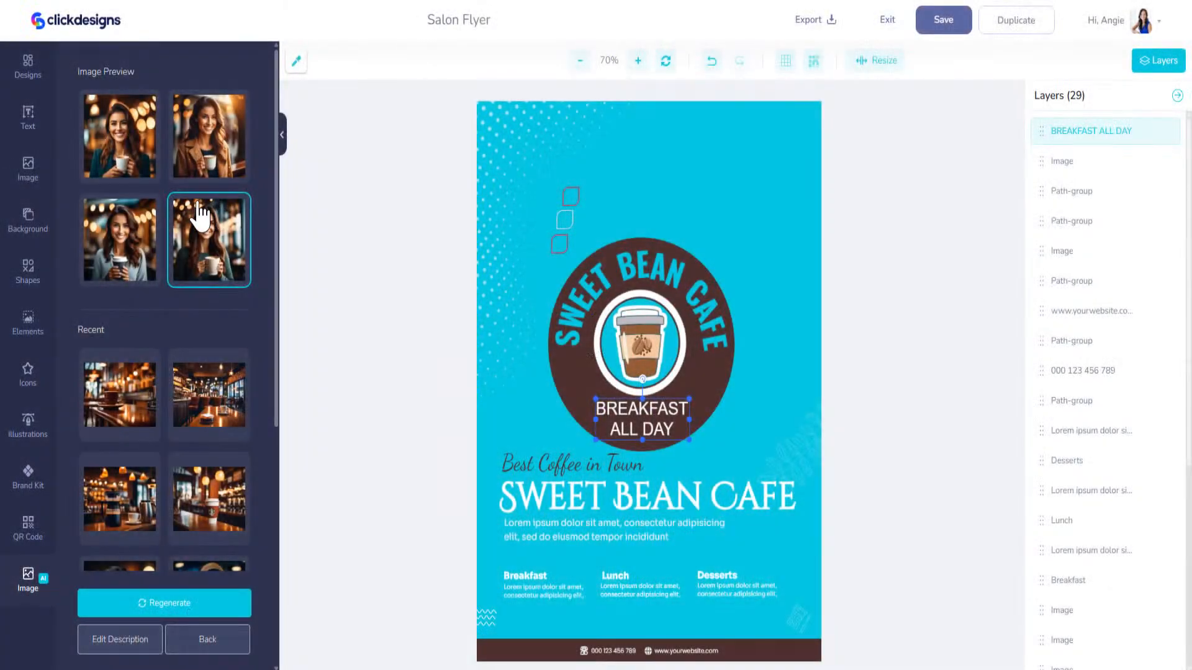
click(155, 220)
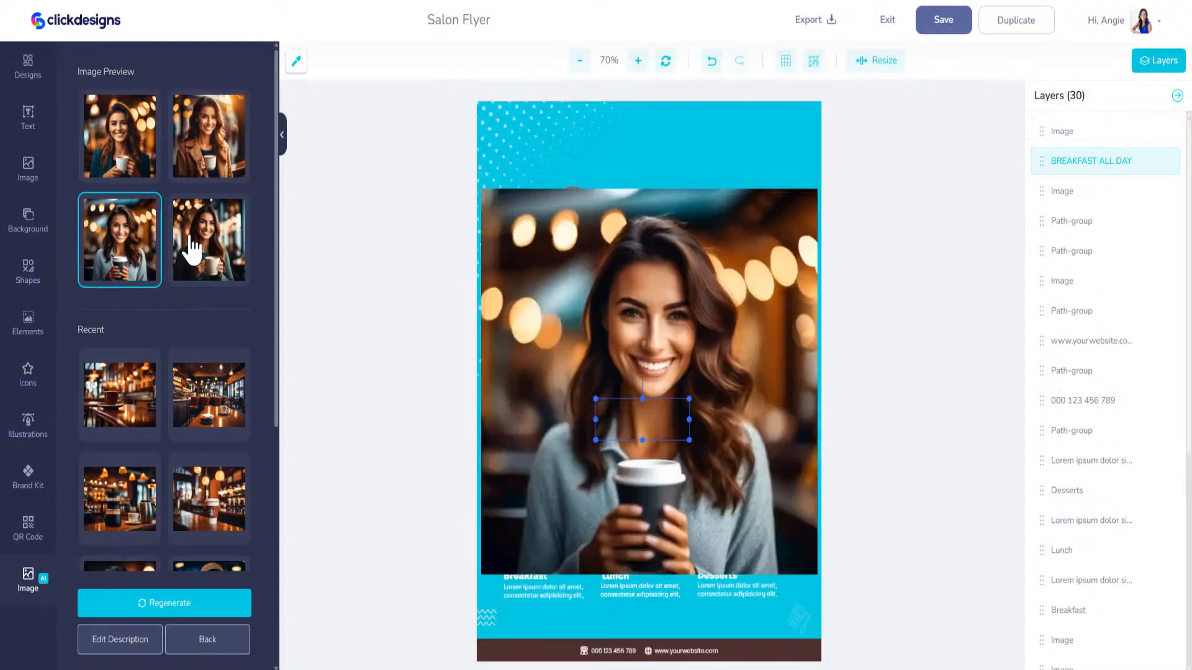
Move the new woman-with-coffee photo down the flyer
click(676, 314)
drag(668, 321, 663, 253)
scroll(137, 541, down, 1)
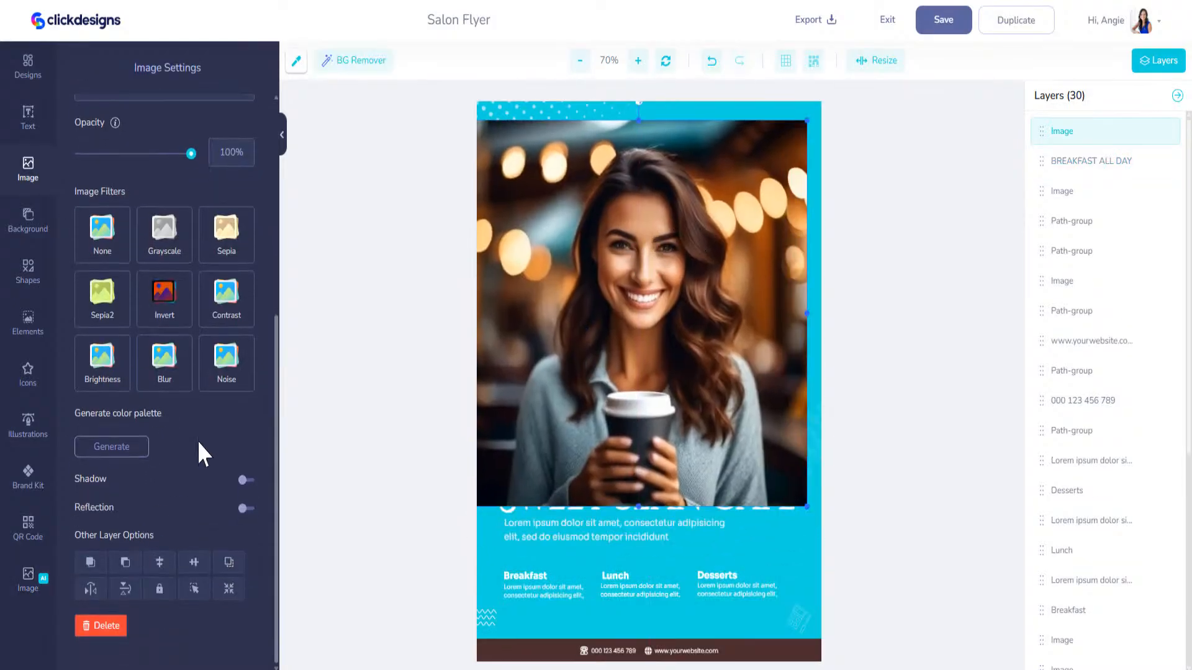
drag(679, 313, 686, 522)
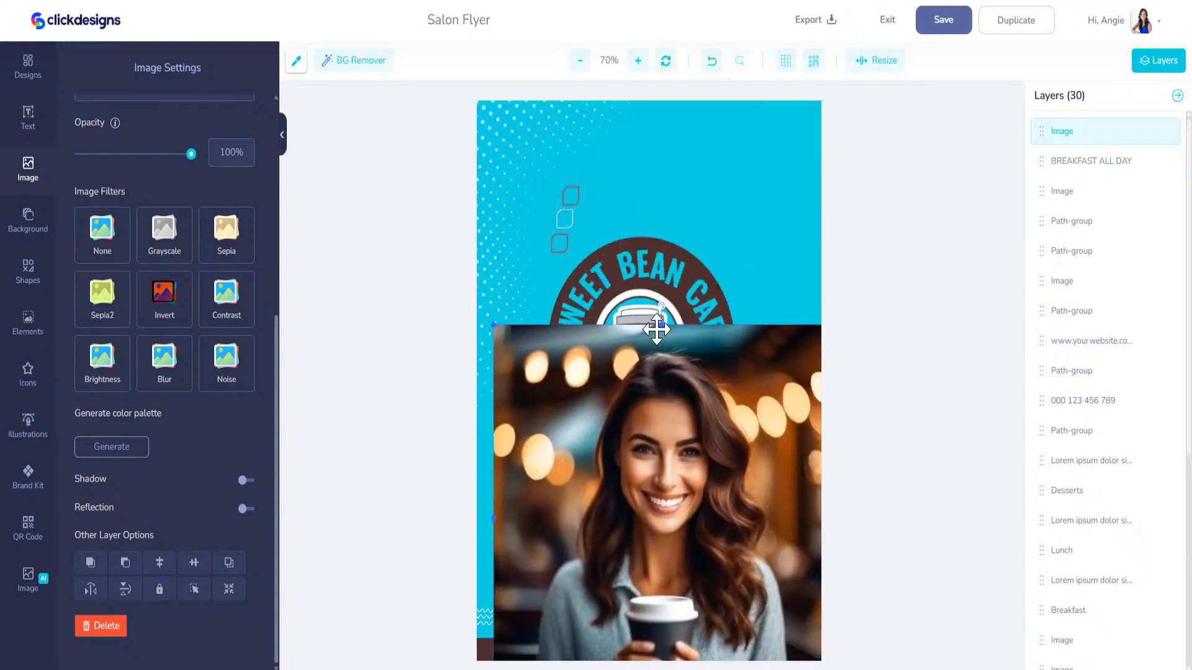
click(641, 264)
Move the brown circle to the top-left corner, shrinking and centring the cup logo on it
drag(639, 247, 523, 62)
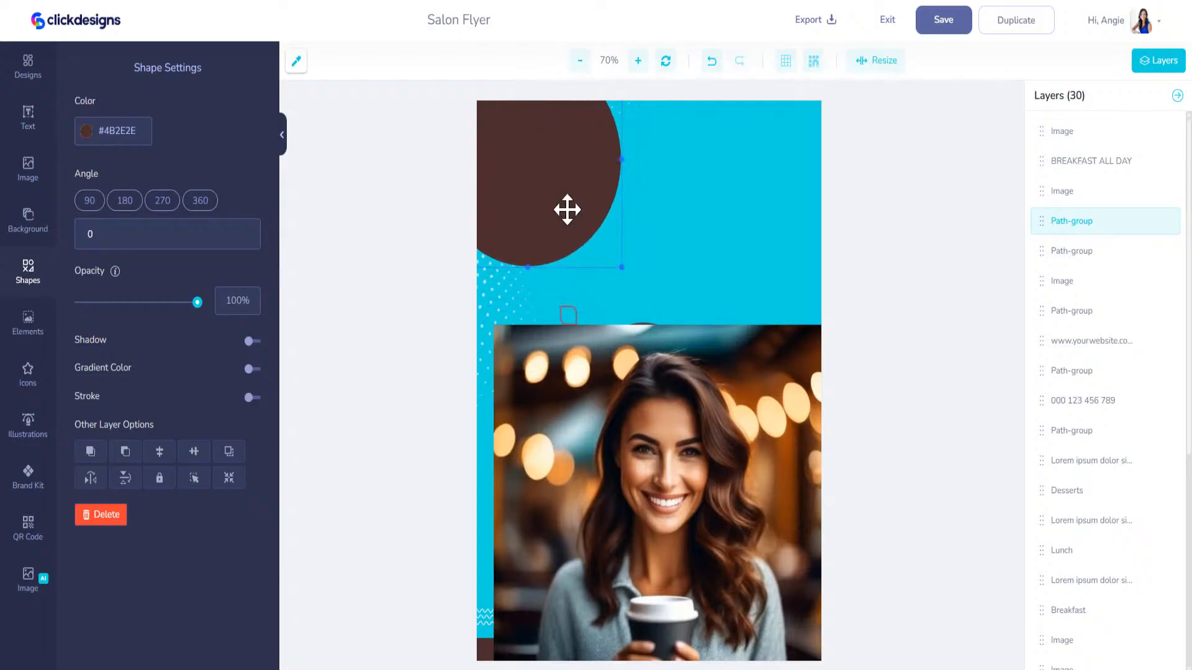
drag(632, 385, 538, 189)
drag(635, 262, 578, 210)
drag(514, 166, 546, 174)
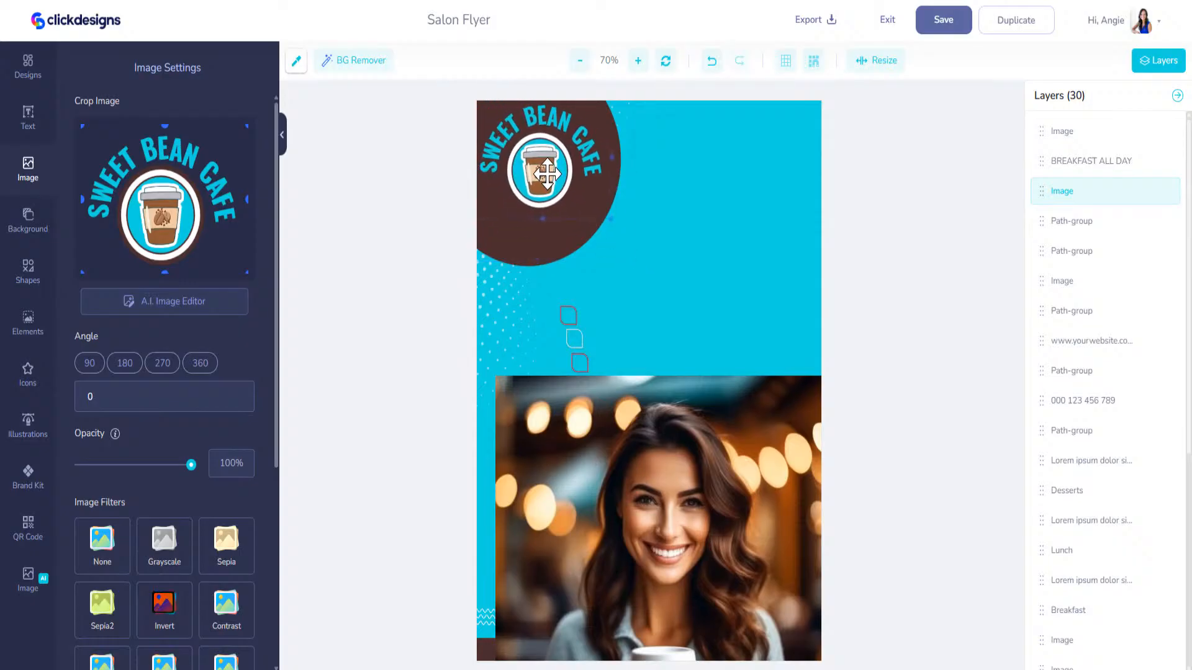
drag(534, 252, 549, 263)
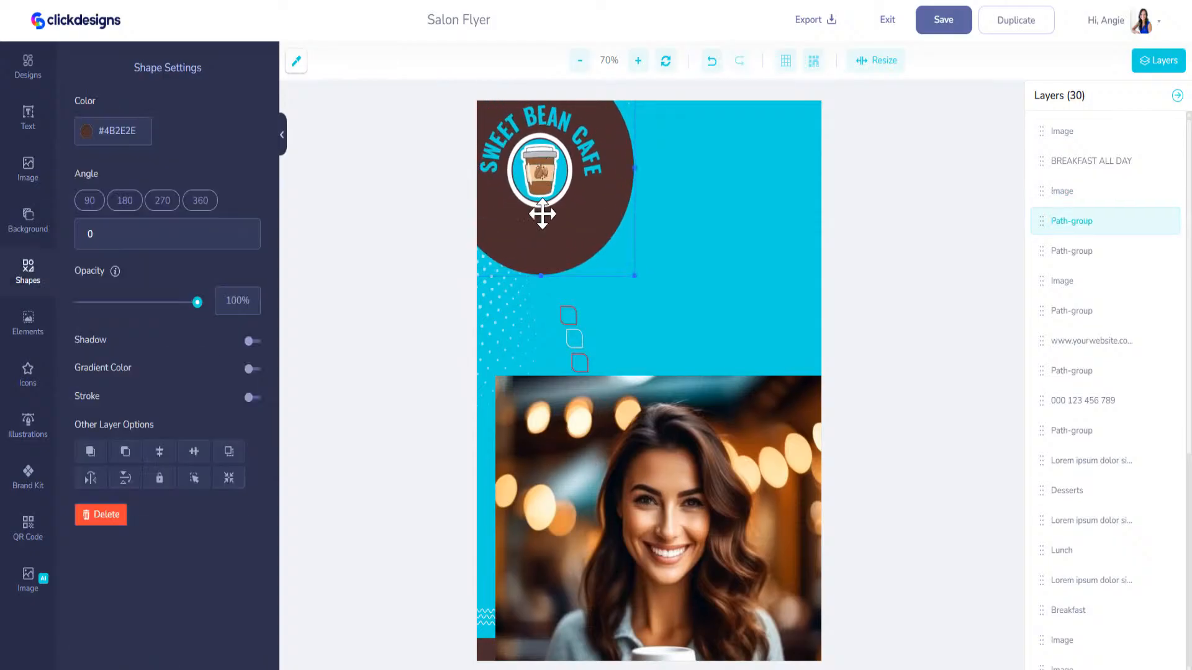
drag(534, 164, 540, 169)
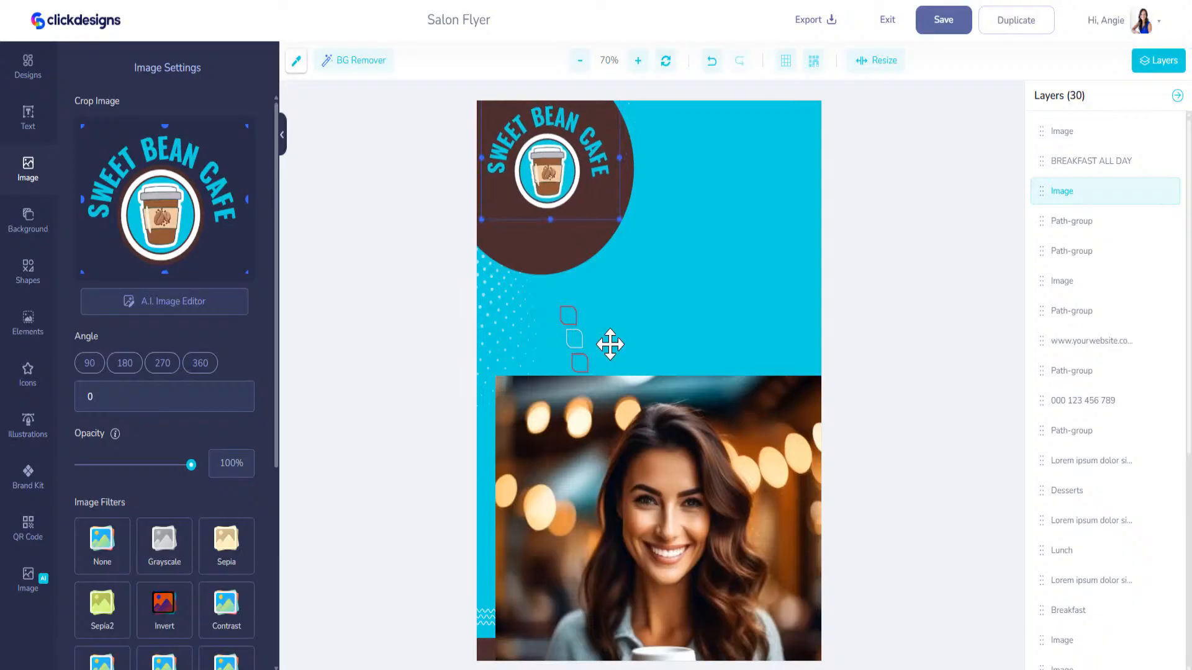
drag(636, 428, 545, 239)
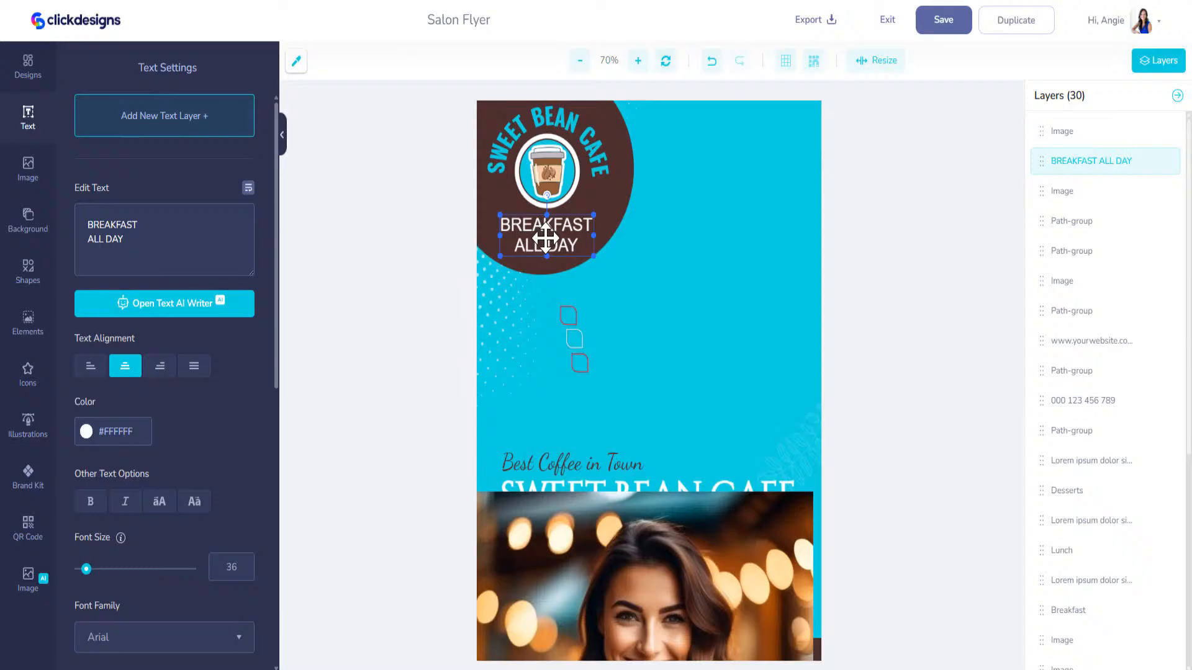
click(539, 181)
Shrink the woman-with-coffee photo and place it upper right, beside the logo circle
drag(630, 553, 707, 174)
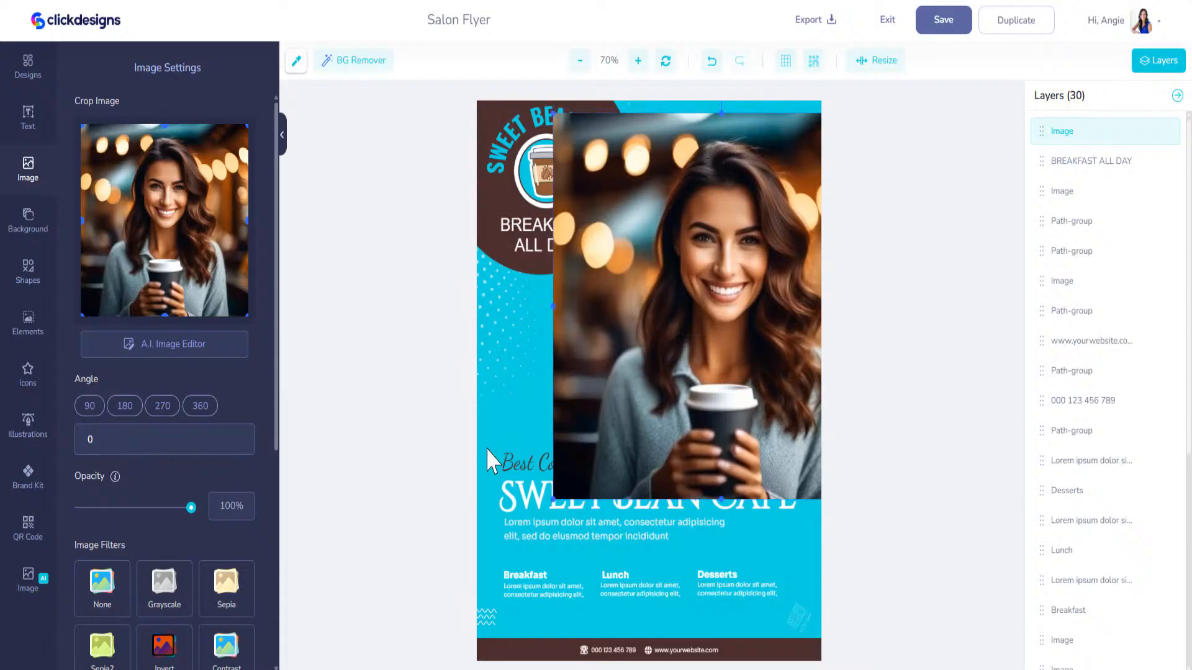
scroll(207, 449, down, 6)
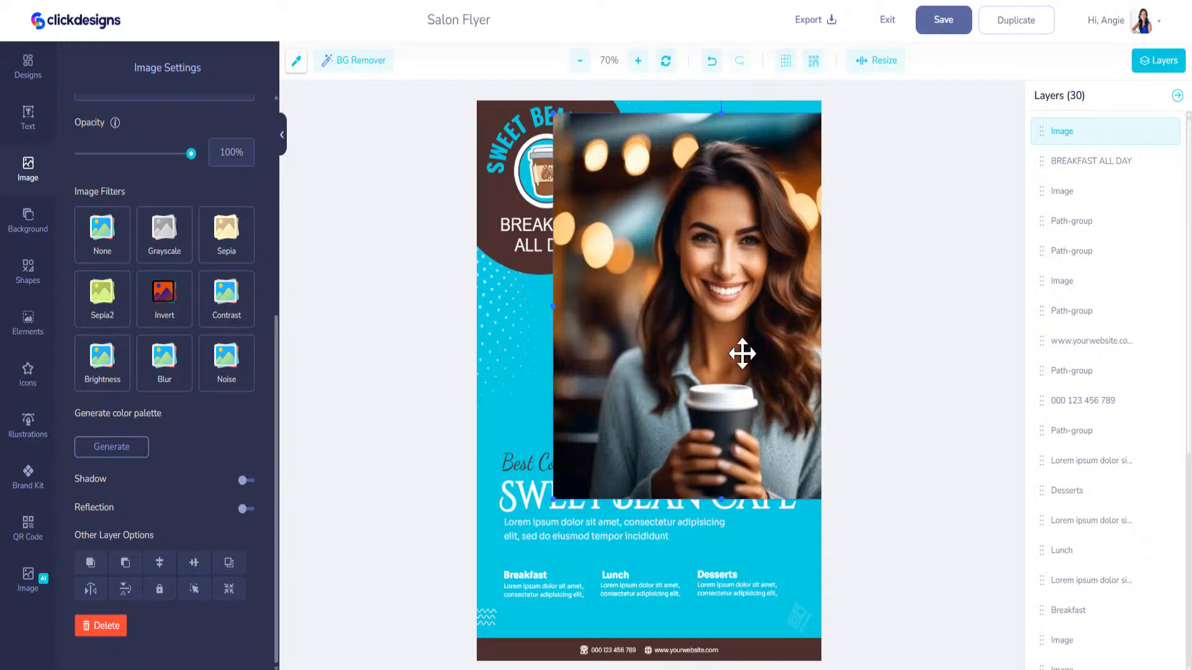
drag(721, 341, 722, 332)
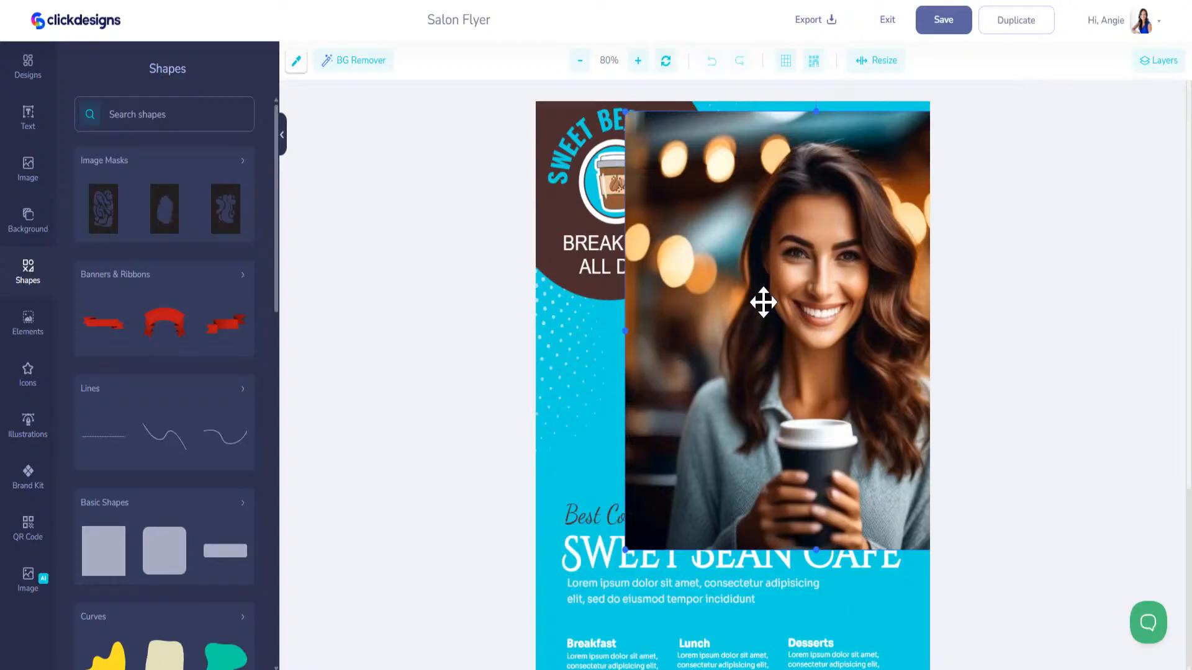
drag(764, 301, 753, 265)
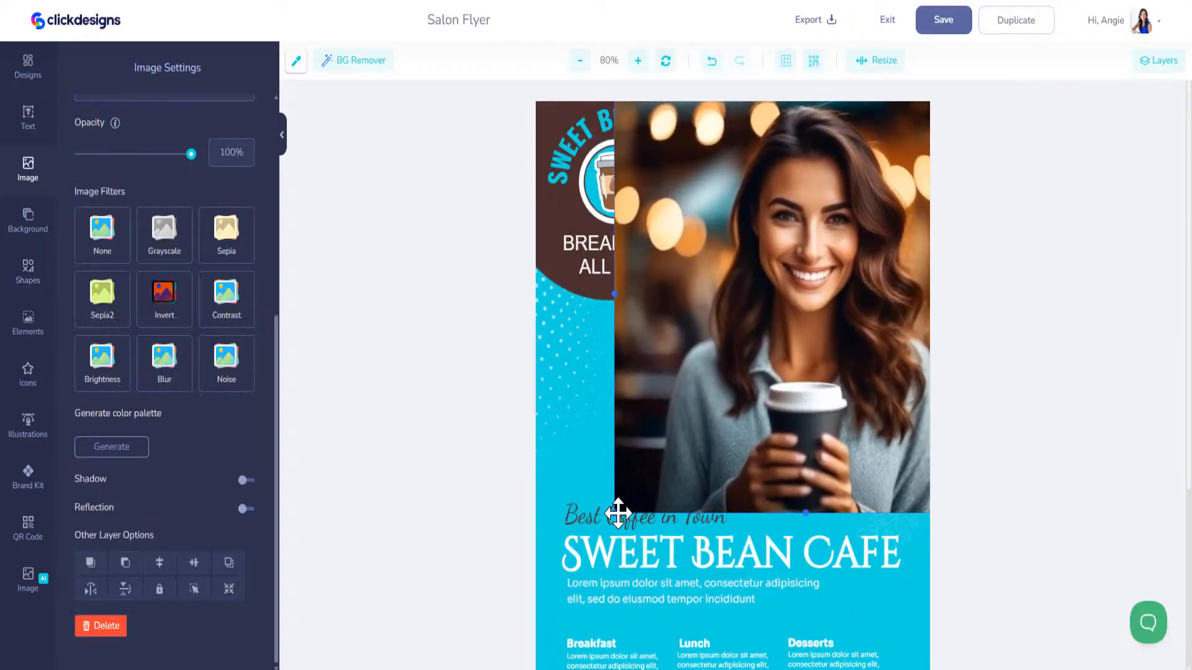
drag(616, 514, 687, 425)
drag(761, 365, 727, 429)
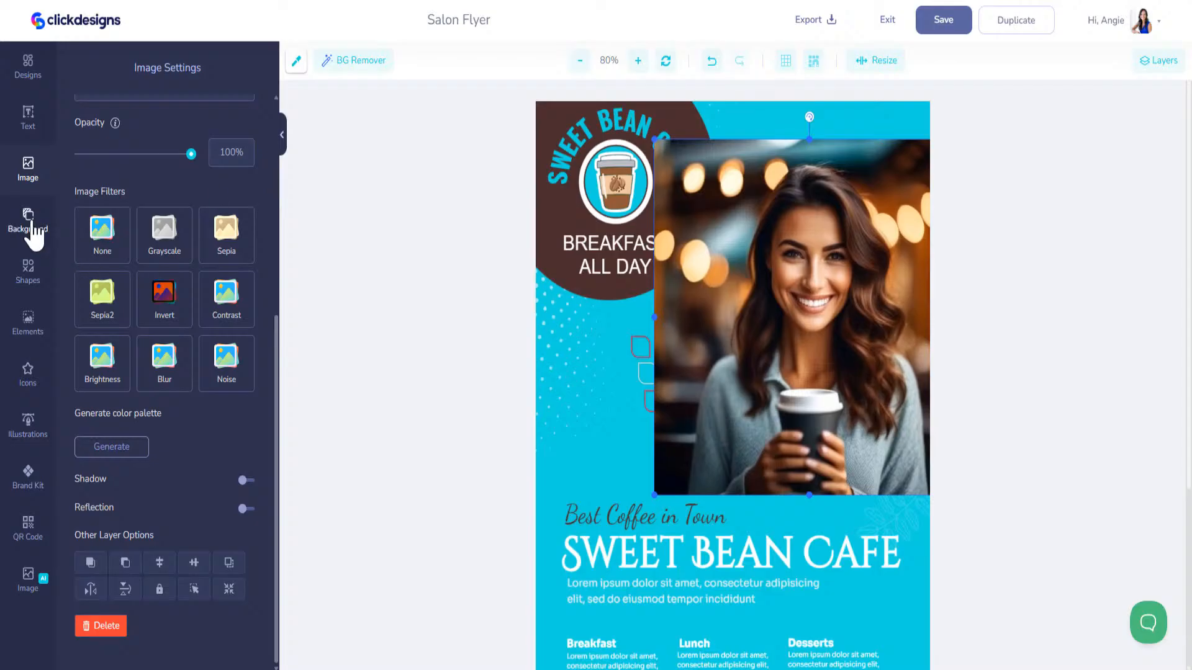
Add a brush-edged image mask and stretch it over the photo to cover the flyer
click(28, 324)
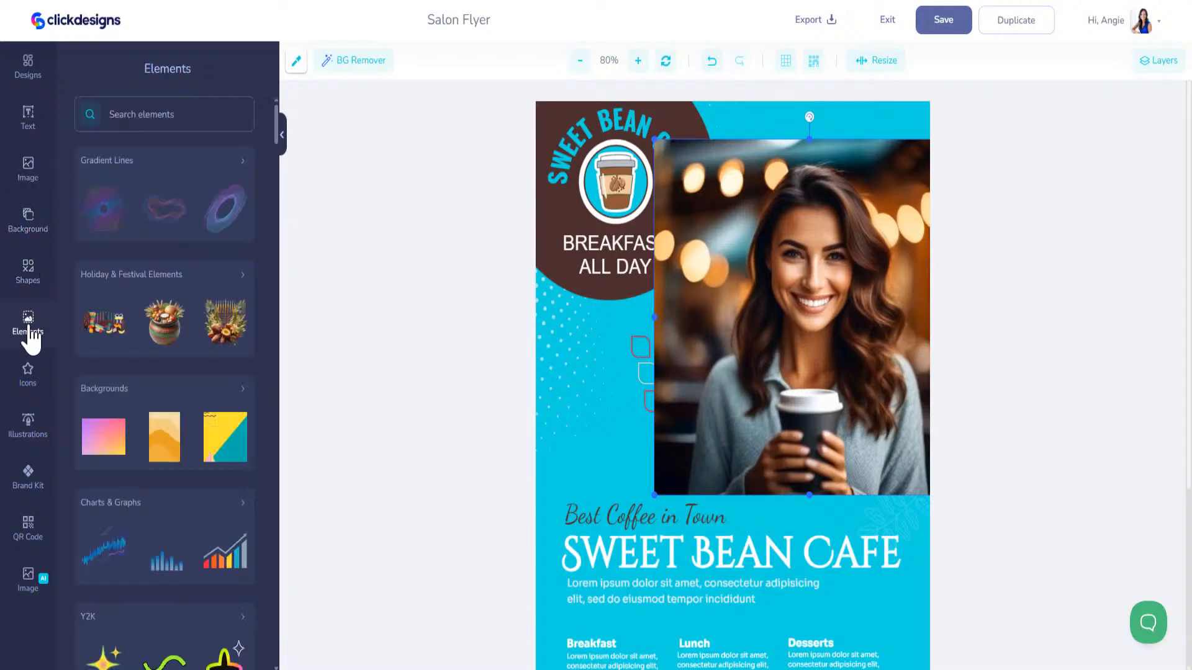
click(25, 273)
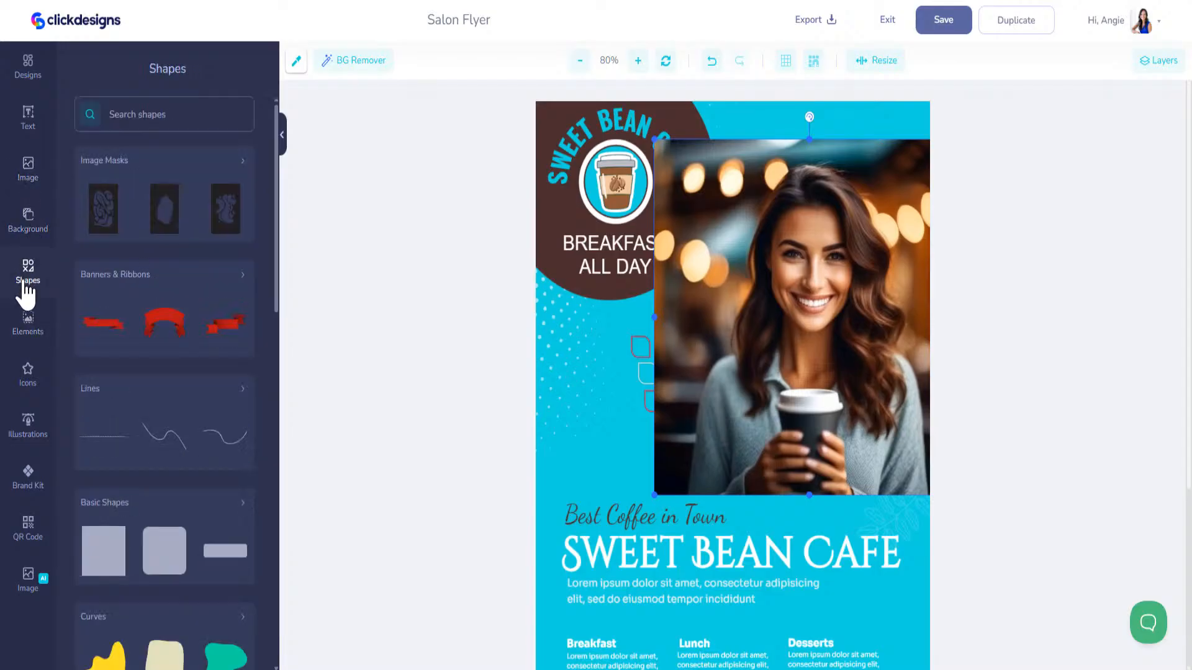
click(244, 161)
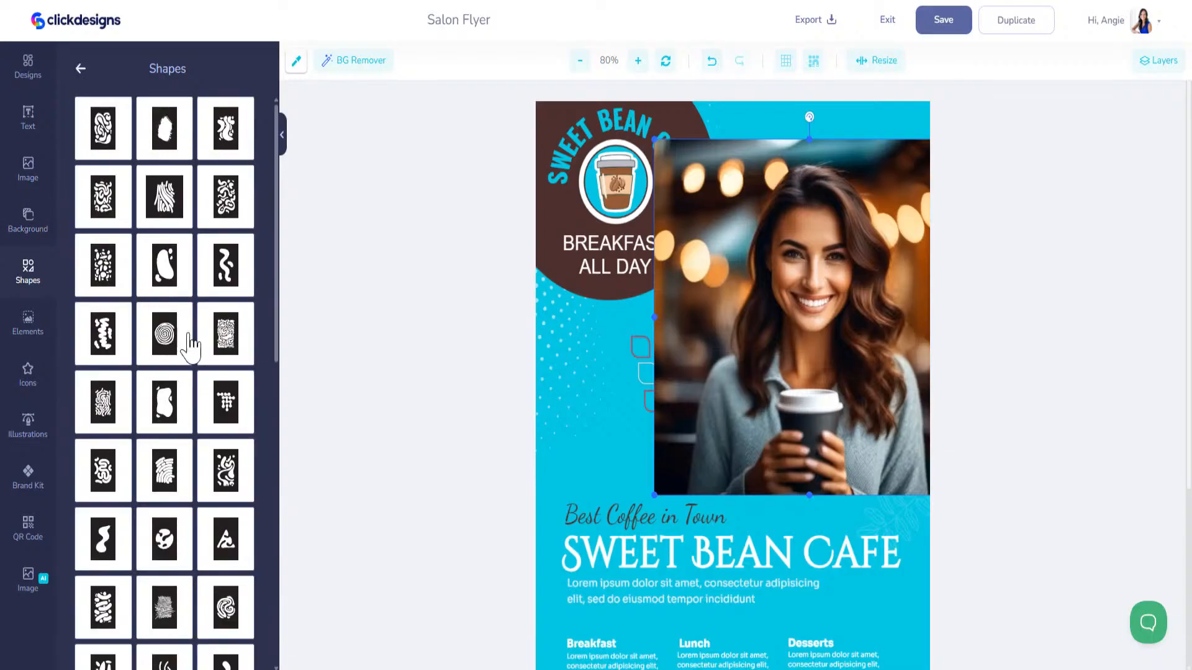
click(164, 134)
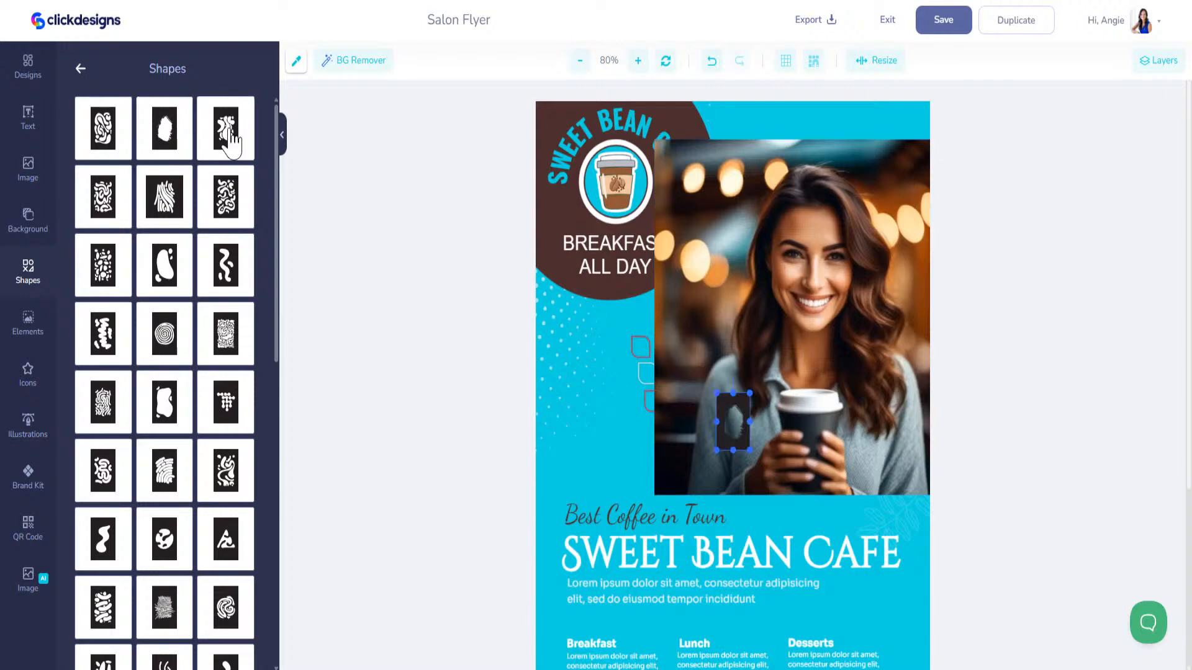
drag(726, 442, 660, 152)
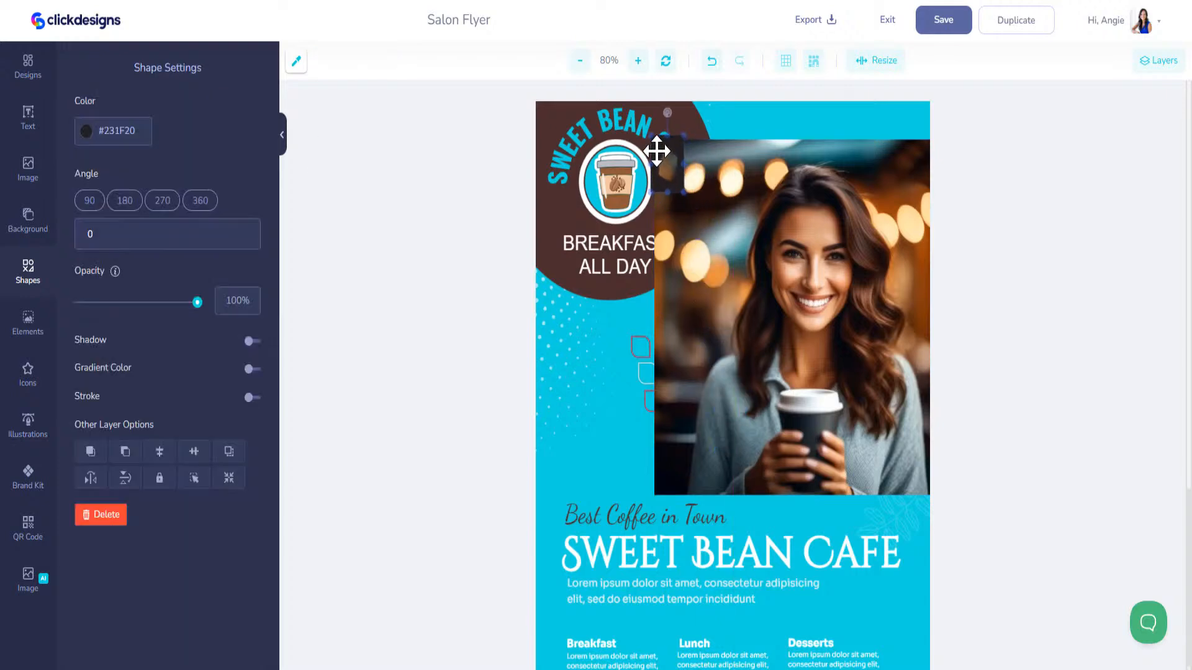
drag(686, 190, 1078, 598)
drag(770, 628, 706, 482)
drag(919, 550, 1071, 669)
drag(668, 596, 640, 532)
Recolour the mask shape to the brand kit cyan
click(77, 128)
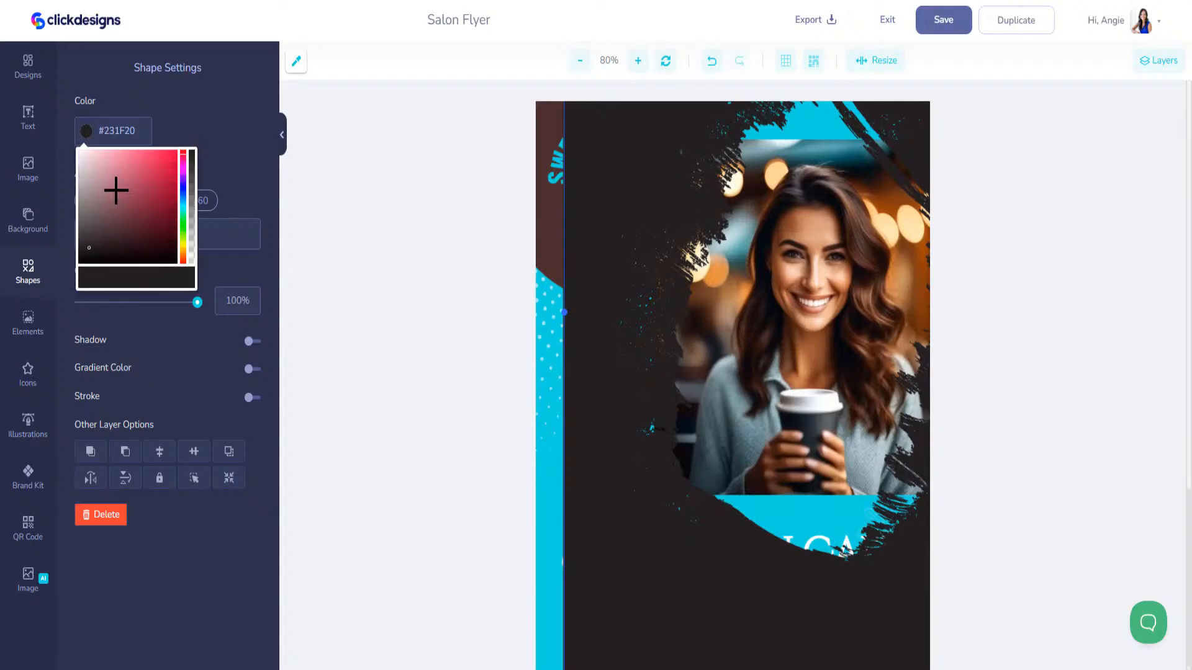
click(141, 109)
click(27, 478)
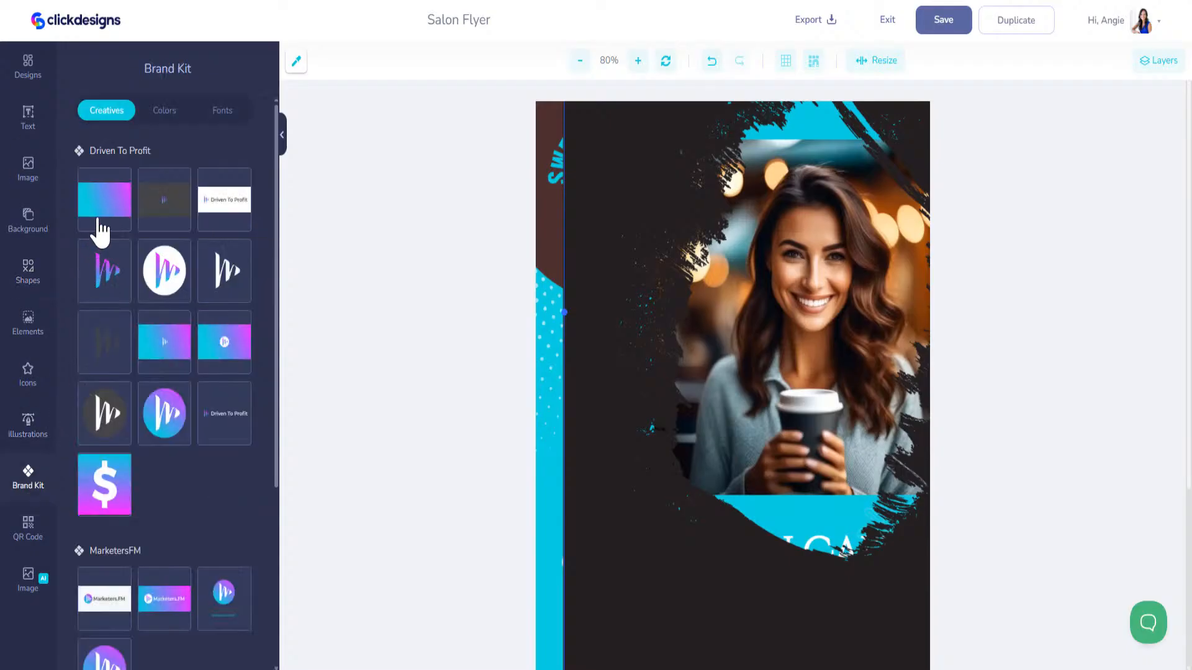
click(164, 111)
click(88, 200)
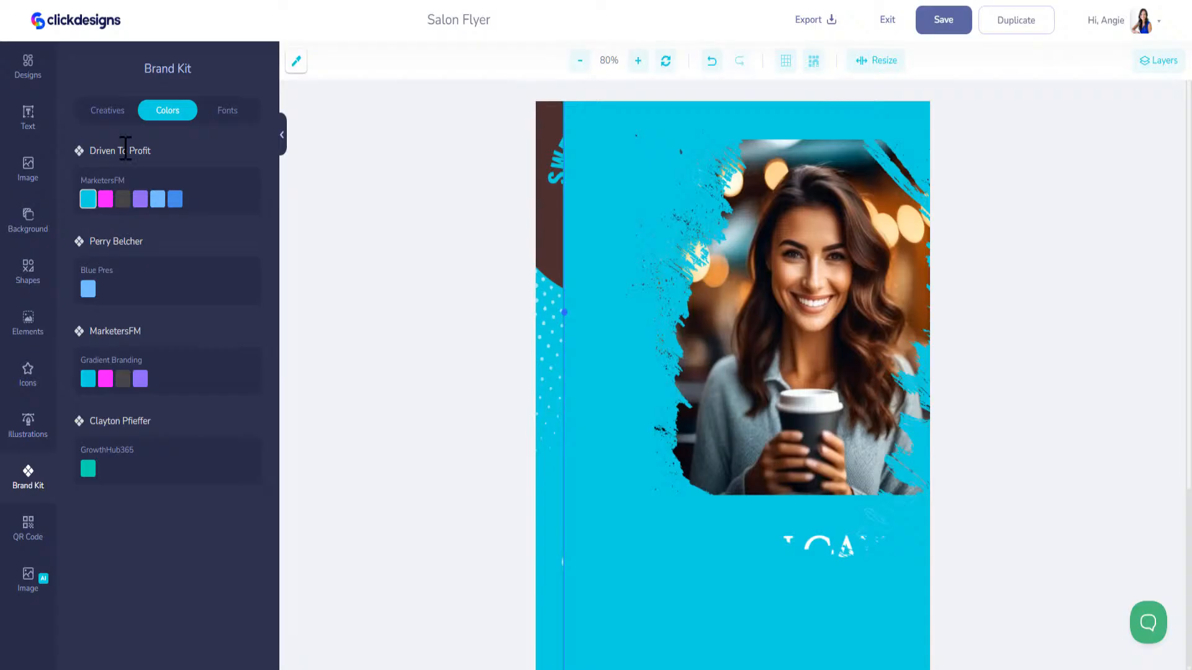
Move the brush-stroke shape layer down the stack and rename it Mask
click(1162, 69)
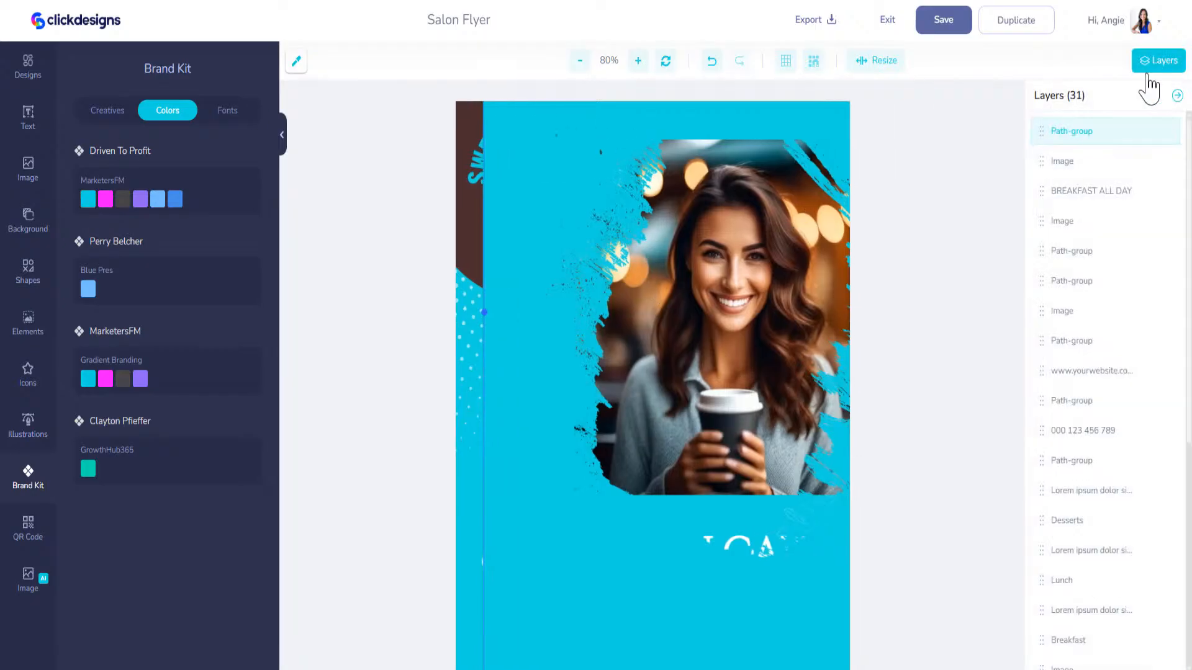
drag(1040, 131, 1059, 597)
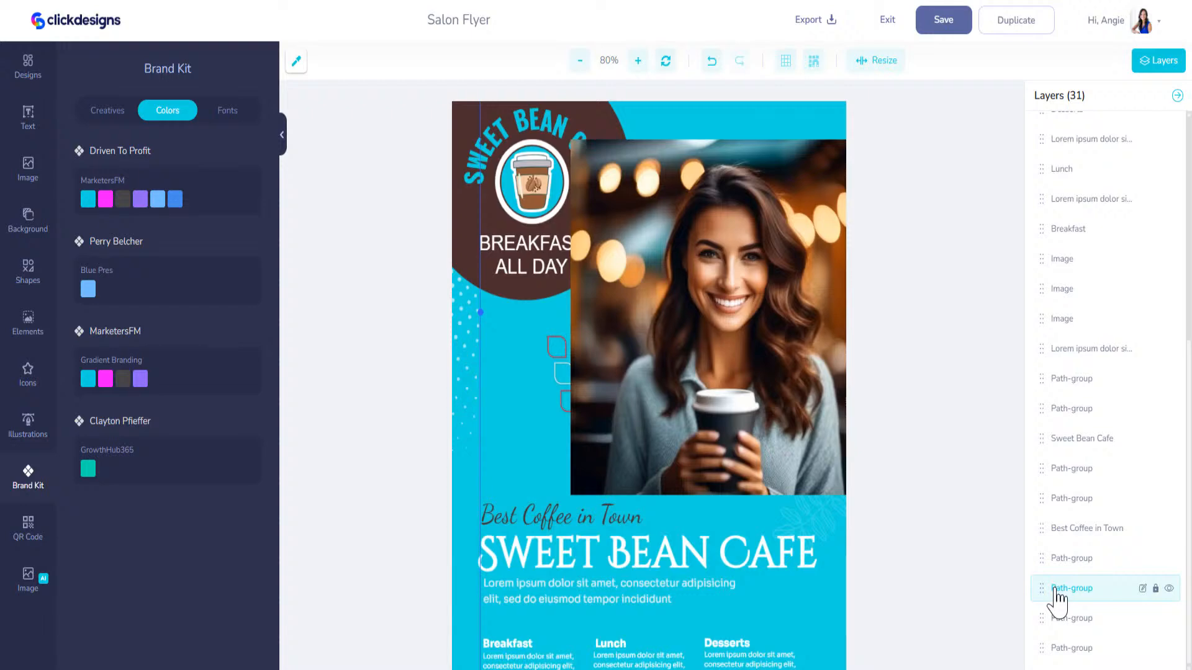
click(1142, 589)
drag(1094, 589, 1045, 590)
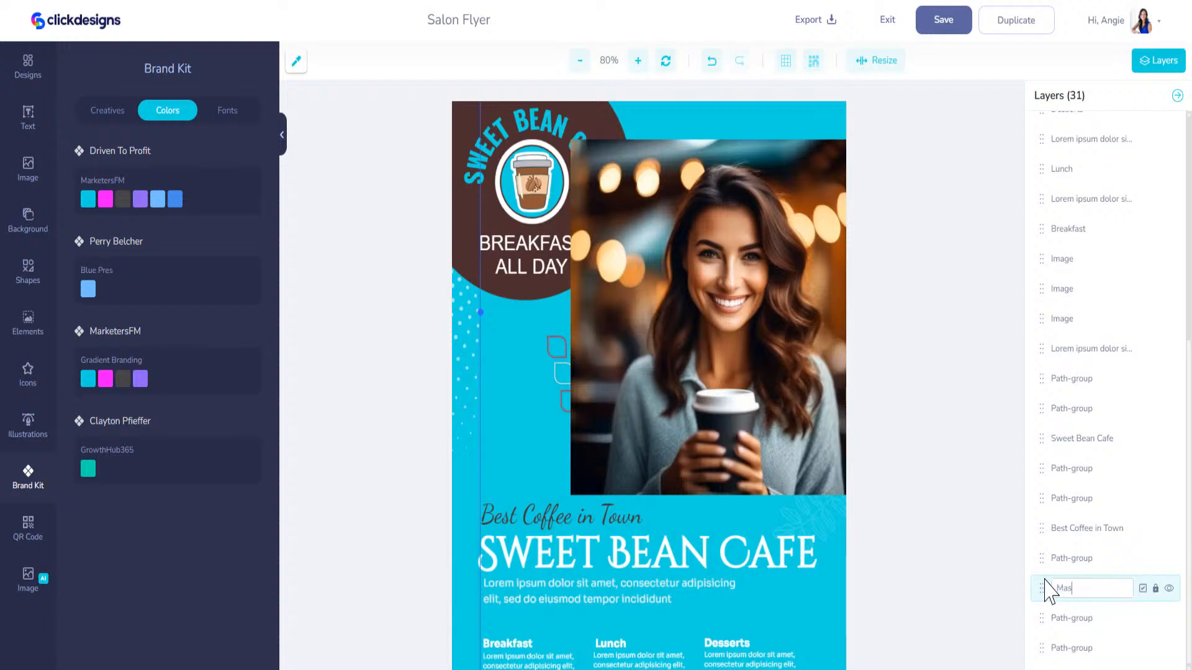
key(Return)
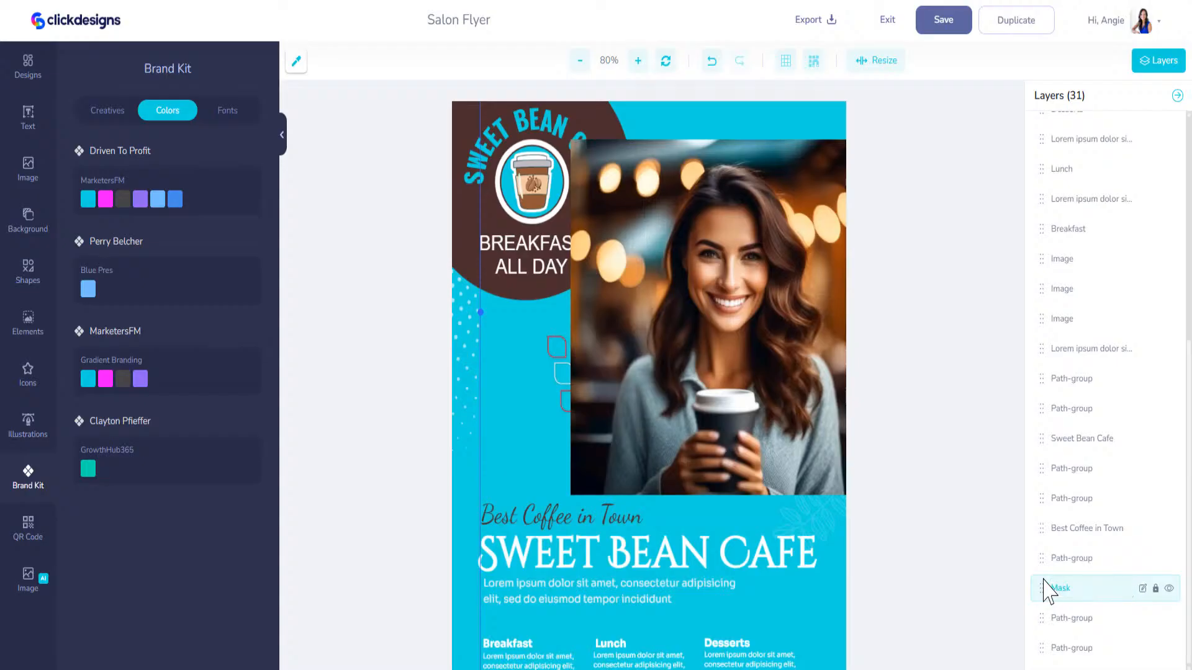
click(1170, 589)
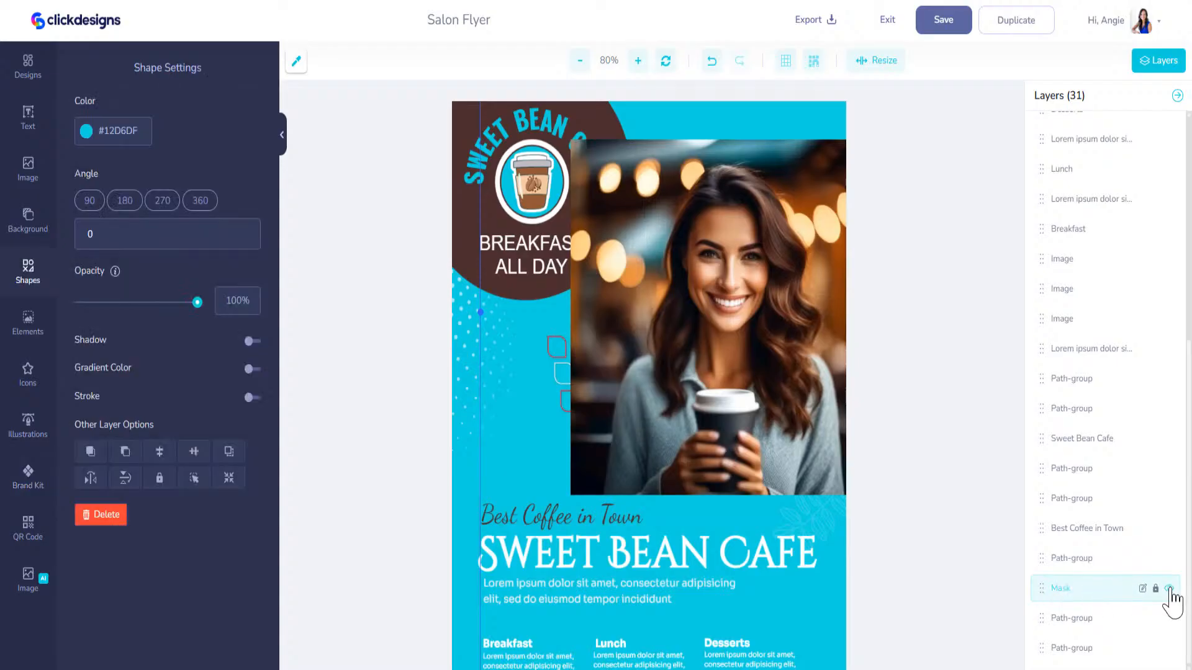
Rename the photo layer 'Lady with Coffee' and nest it under Mask to clip it
scroll(1072, 403, up, 6)
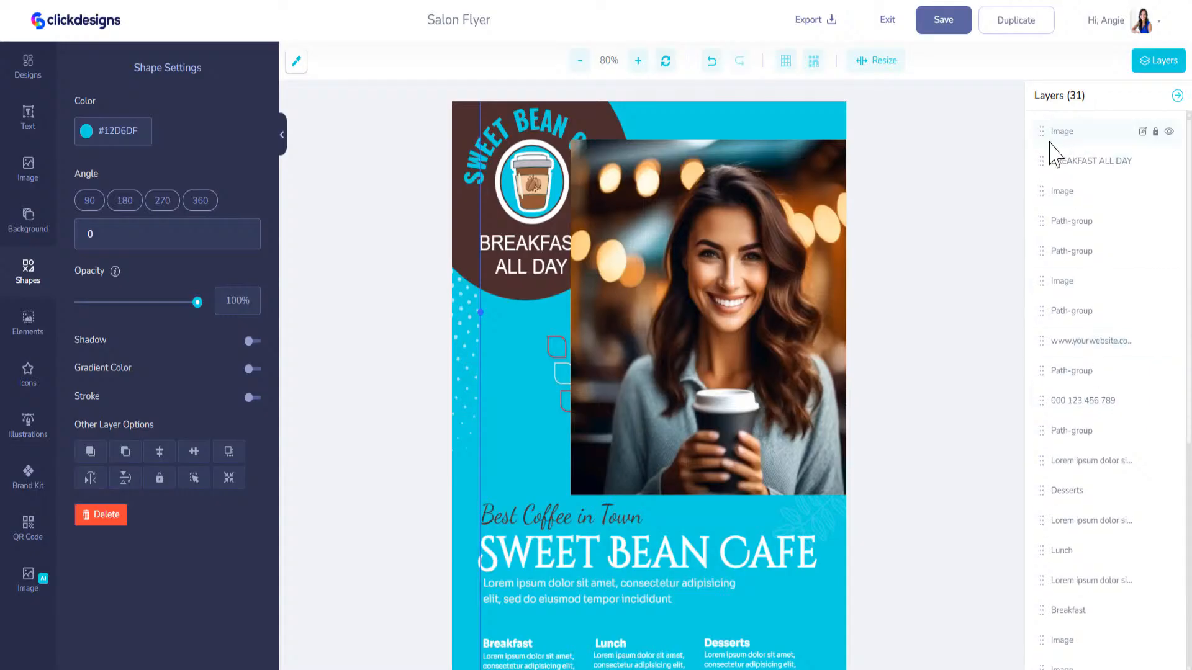
drag(1043, 131, 1045, 639)
scroll(1073, 639, down, 4)
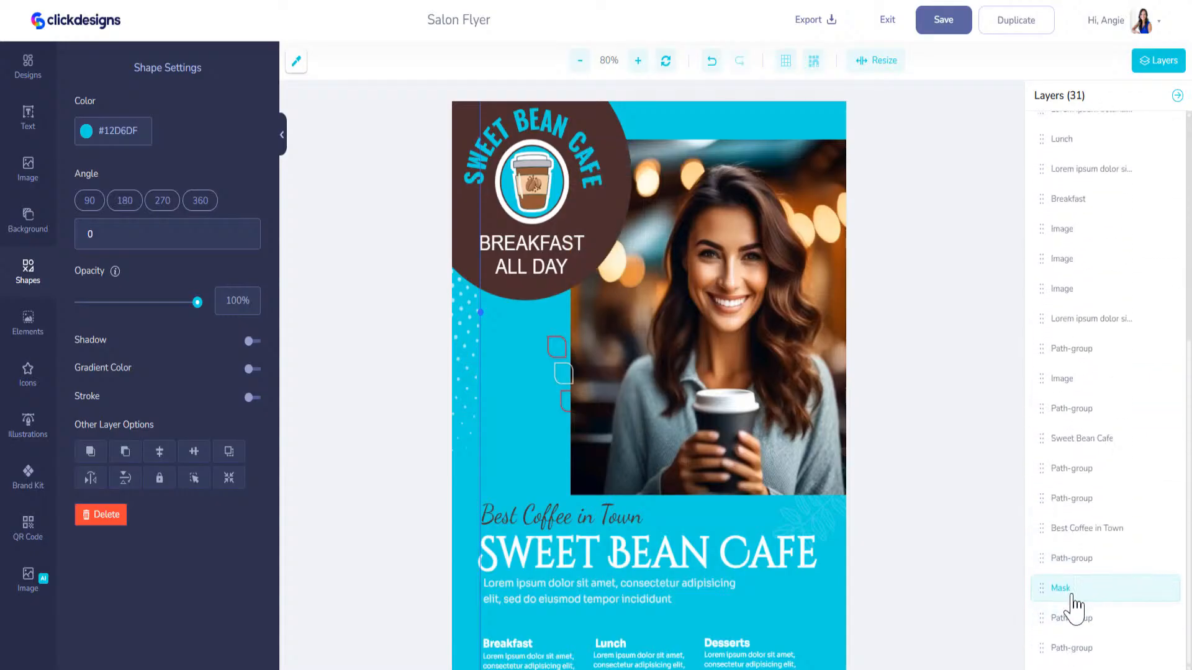
click(1169, 380)
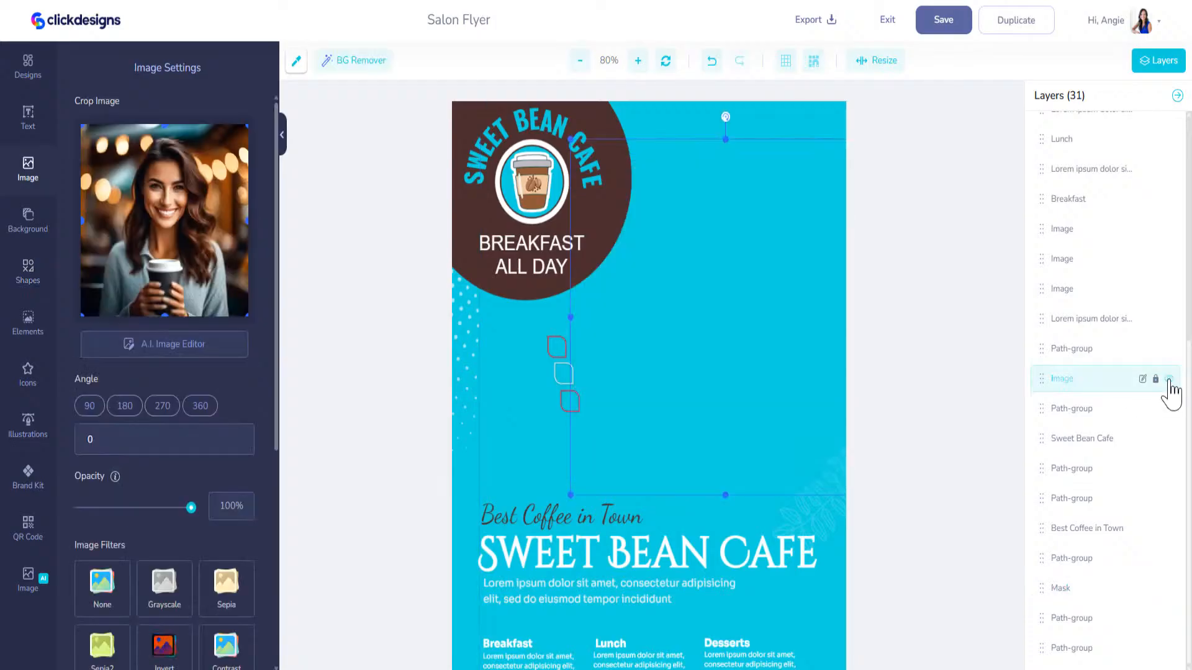
click(1169, 379)
click(1143, 379)
drag(1081, 379, 1034, 371)
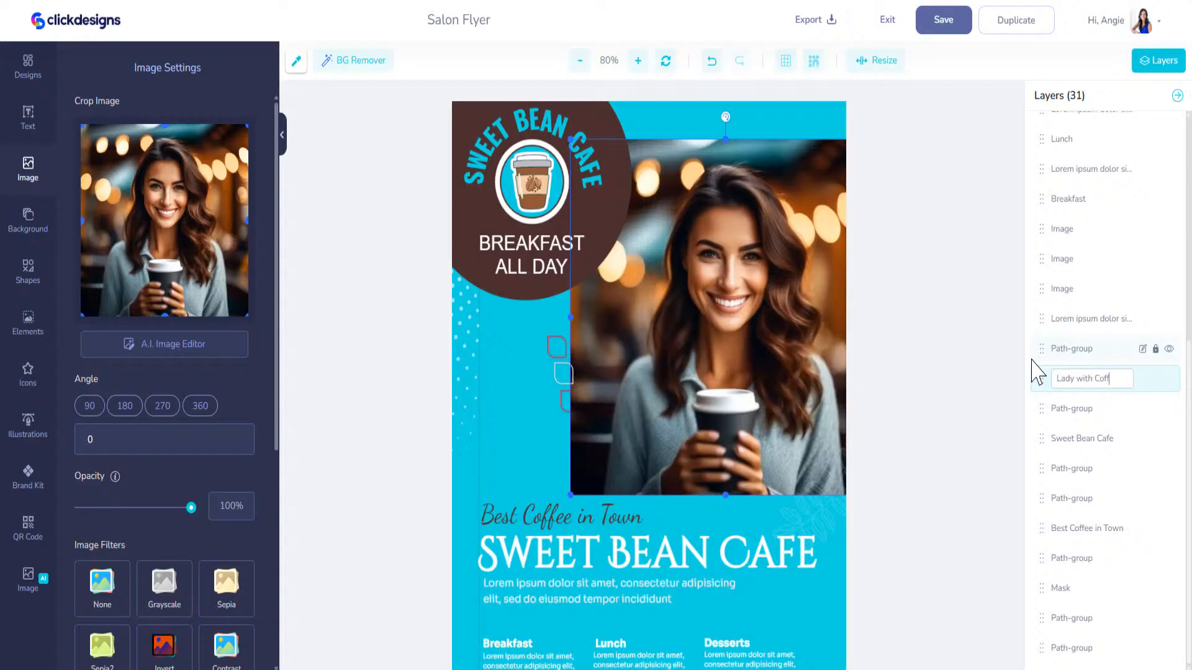
key(Return)
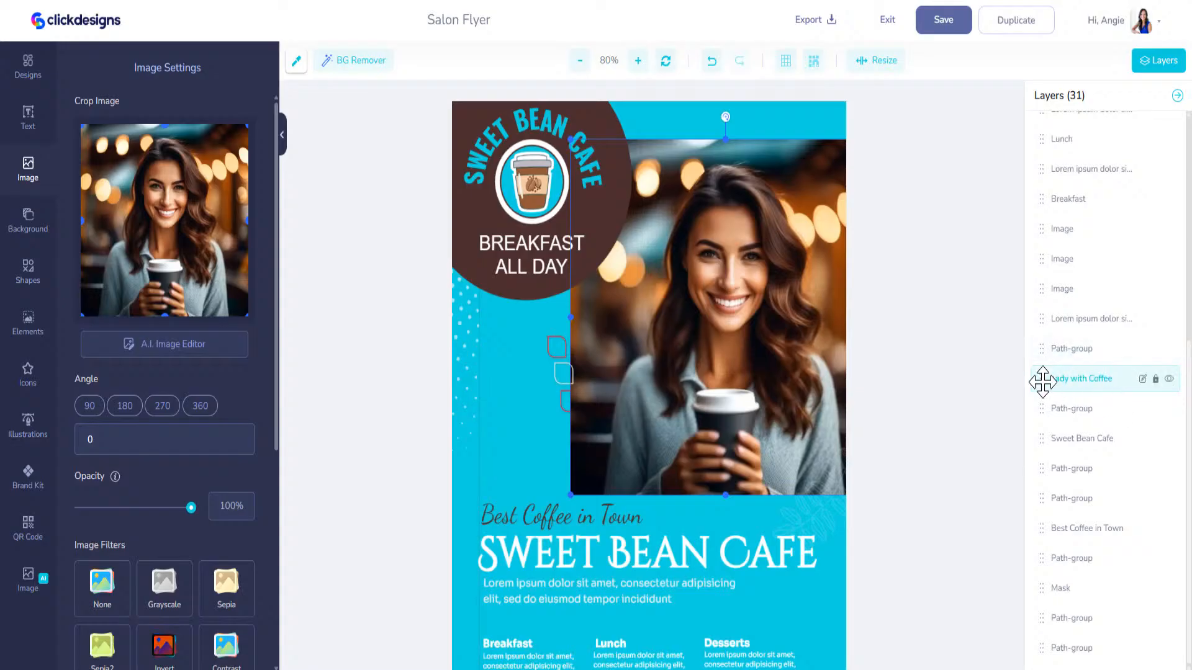
mouse_move(1042, 380)
mouse_down()
mouse_move(1064, 545)
mouse_move(1059, 631)
mouse_move(1060, 615)
mouse_up()
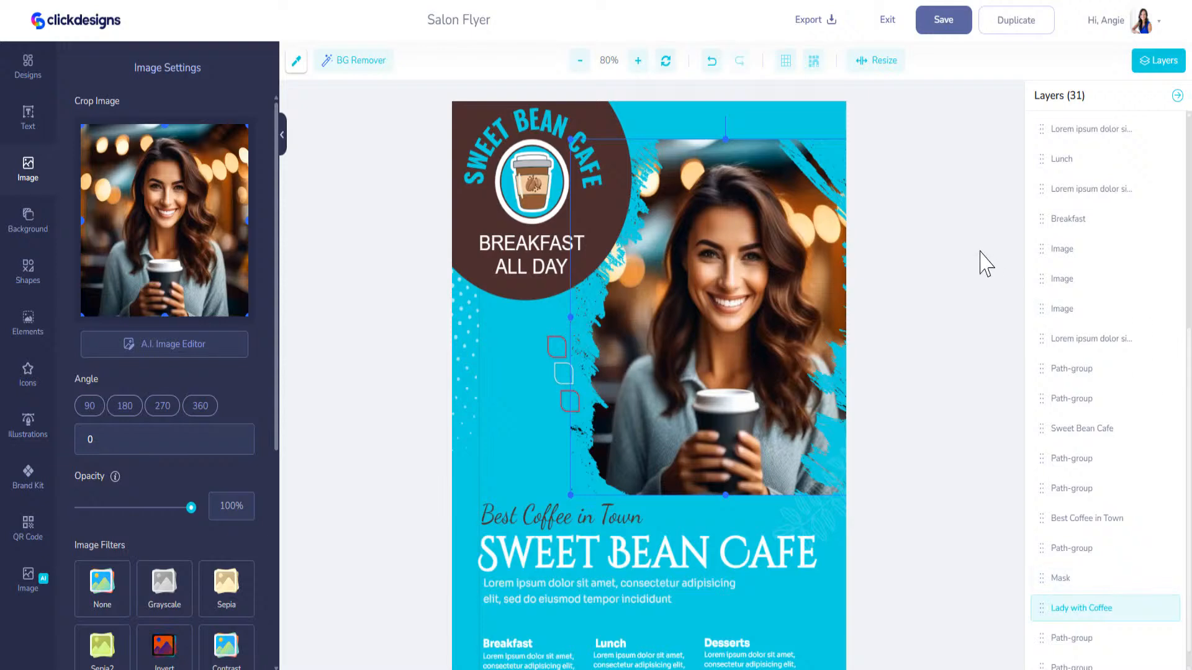
Reposition the mask so the woman's face shows at the flyer's upper right
click(1081, 585)
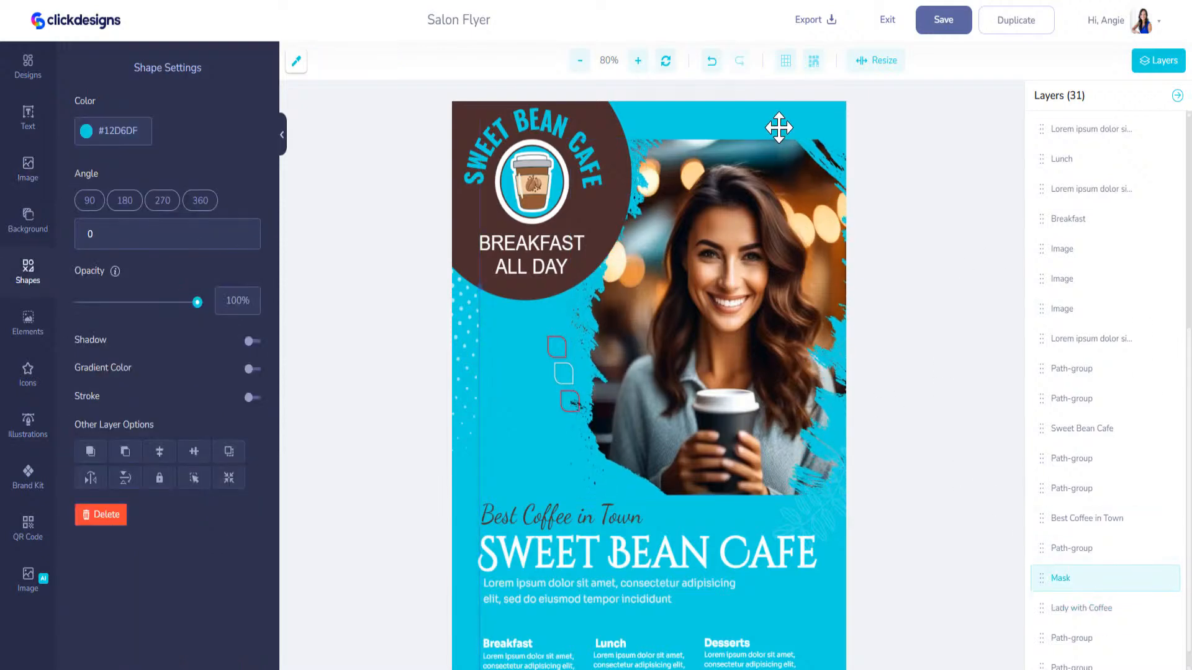
drag(777, 124, 777, 133)
click(1079, 611)
mouse_move(773, 332)
mouse_down()
mouse_move(758, 285)
mouse_move(755, 356)
mouse_up()
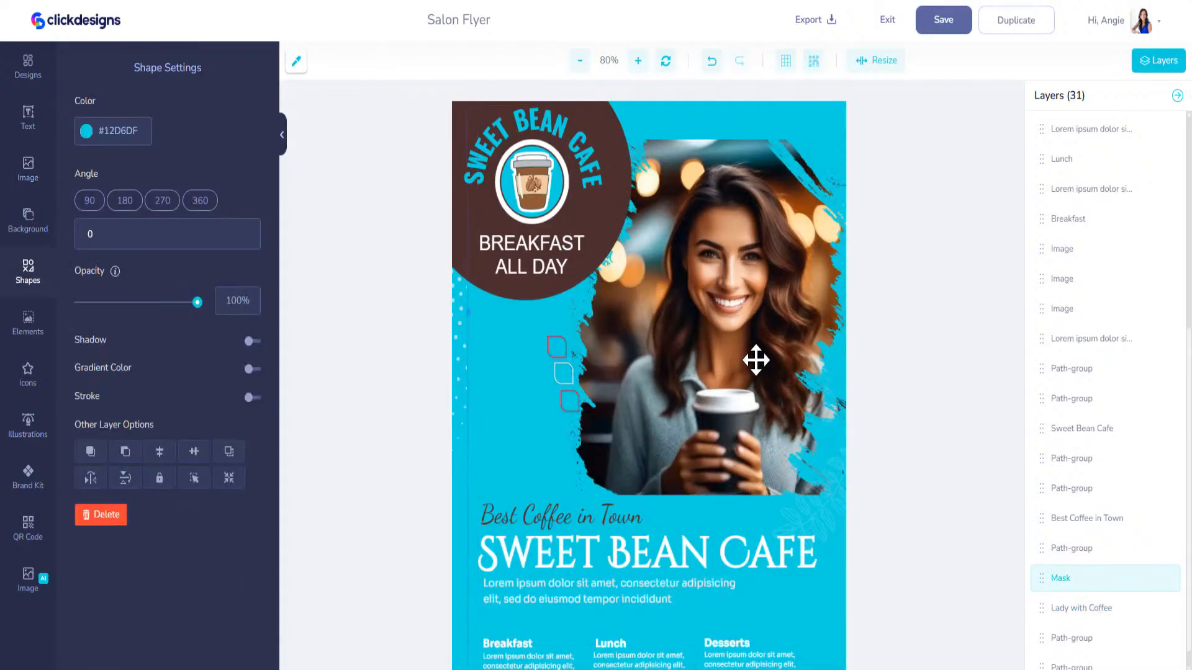
click(1084, 609)
mouse_move(753, 311)
mouse_down()
mouse_move(747, 338)
mouse_move(646, 375)
mouse_move(573, 307)
mouse_move(759, 320)
mouse_move(791, 281)
mouse_up()
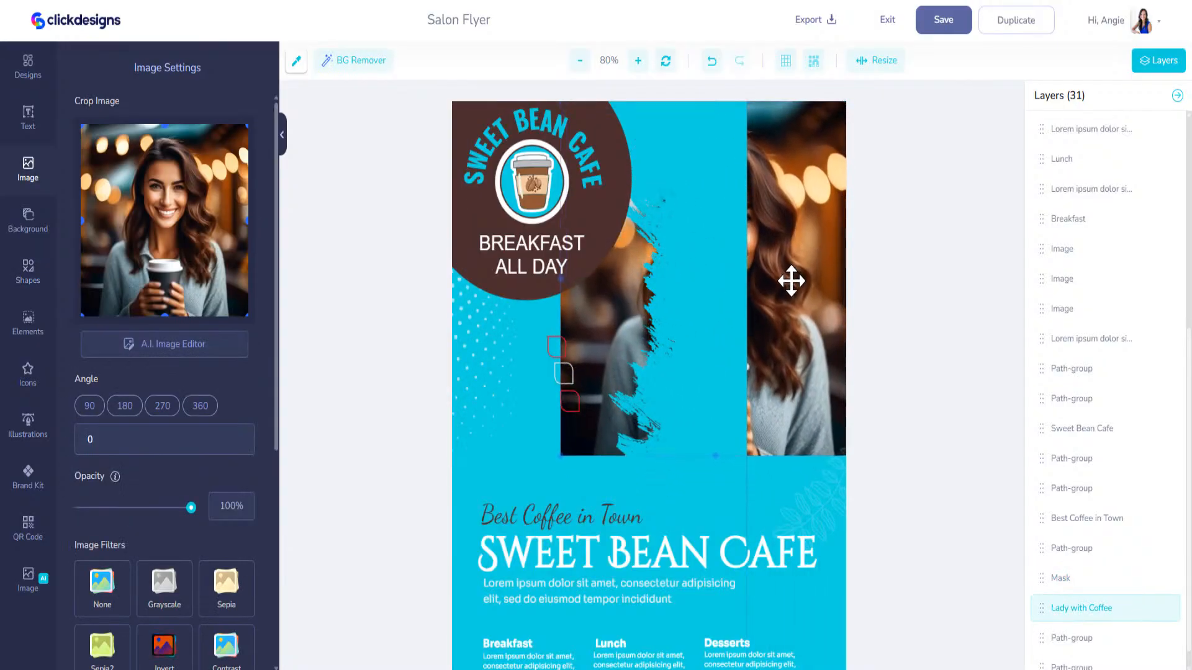
click(1094, 580)
mouse_move(744, 400)
mouse_down()
mouse_move(732, 394)
mouse_move(873, 349)
mouse_move(881, 333)
mouse_move(890, 395)
mouse_up()
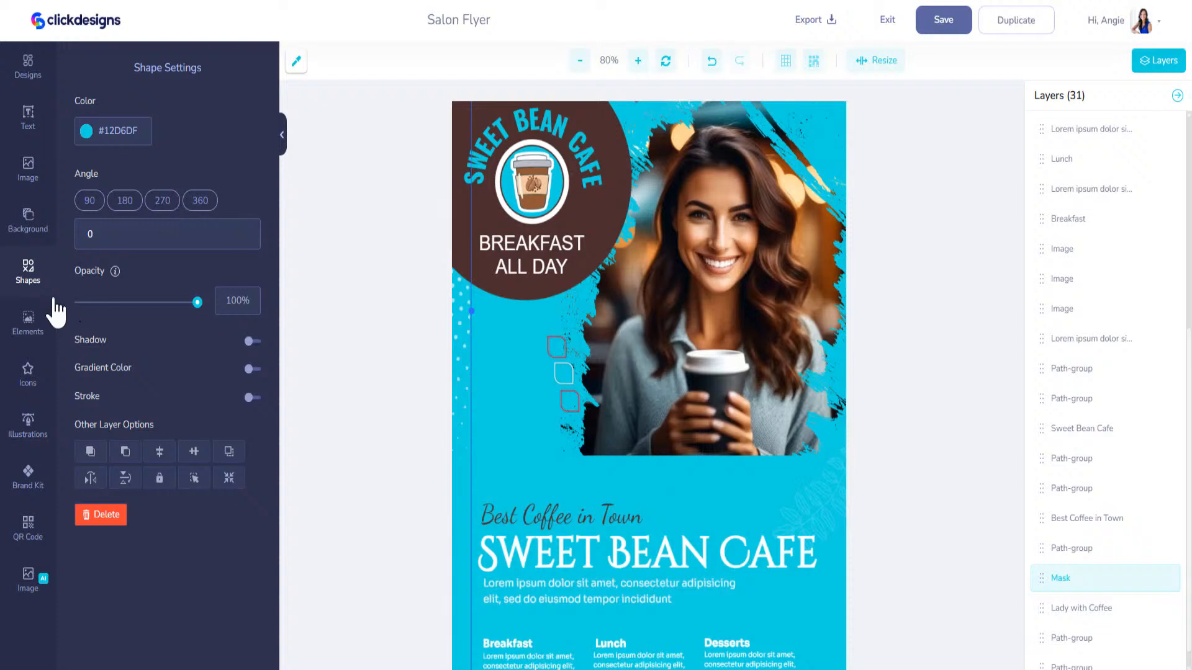
Add a straight dashed line and stretch it across the flyer below the photo
click(32, 292)
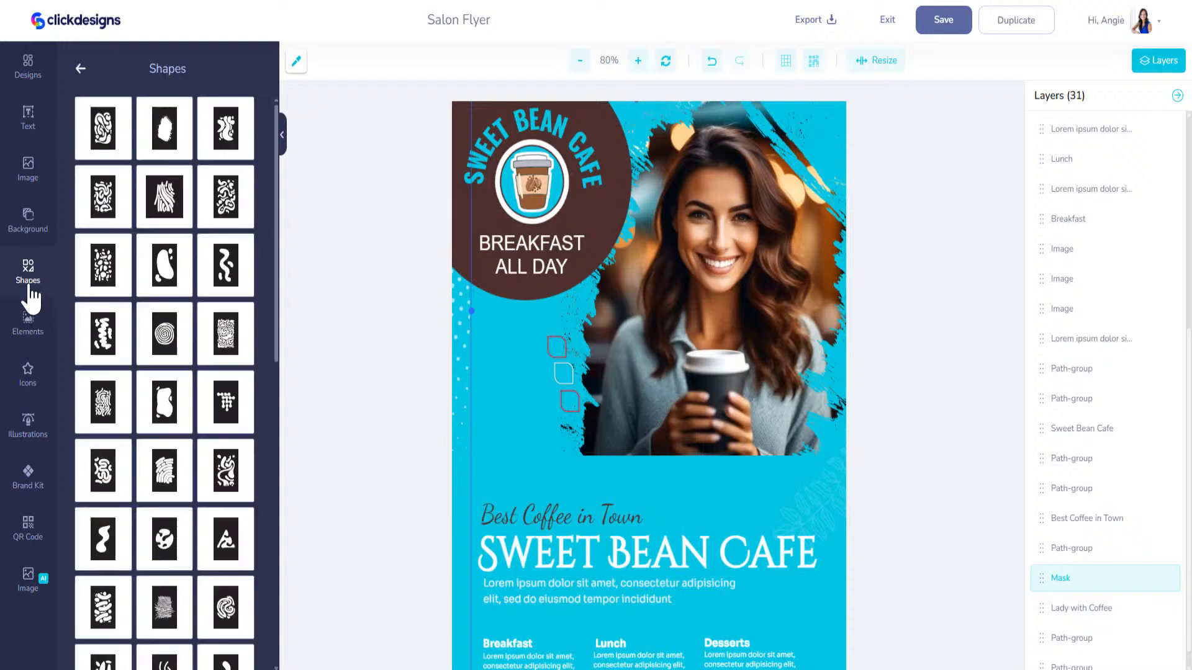
click(80, 73)
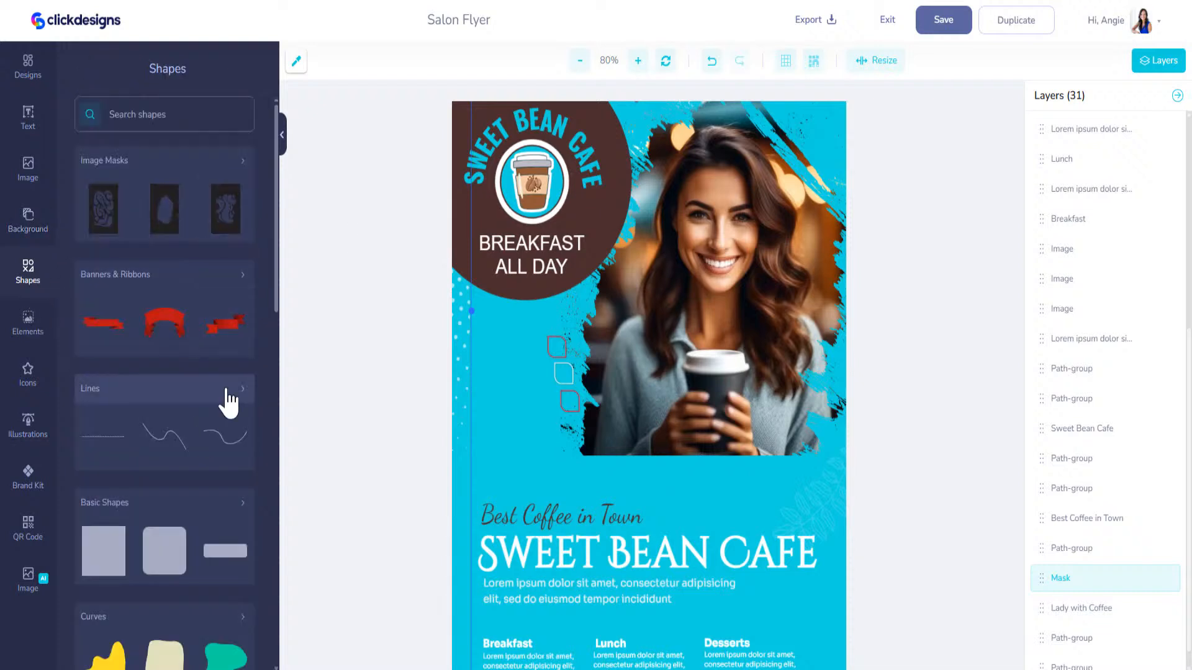
click(117, 460)
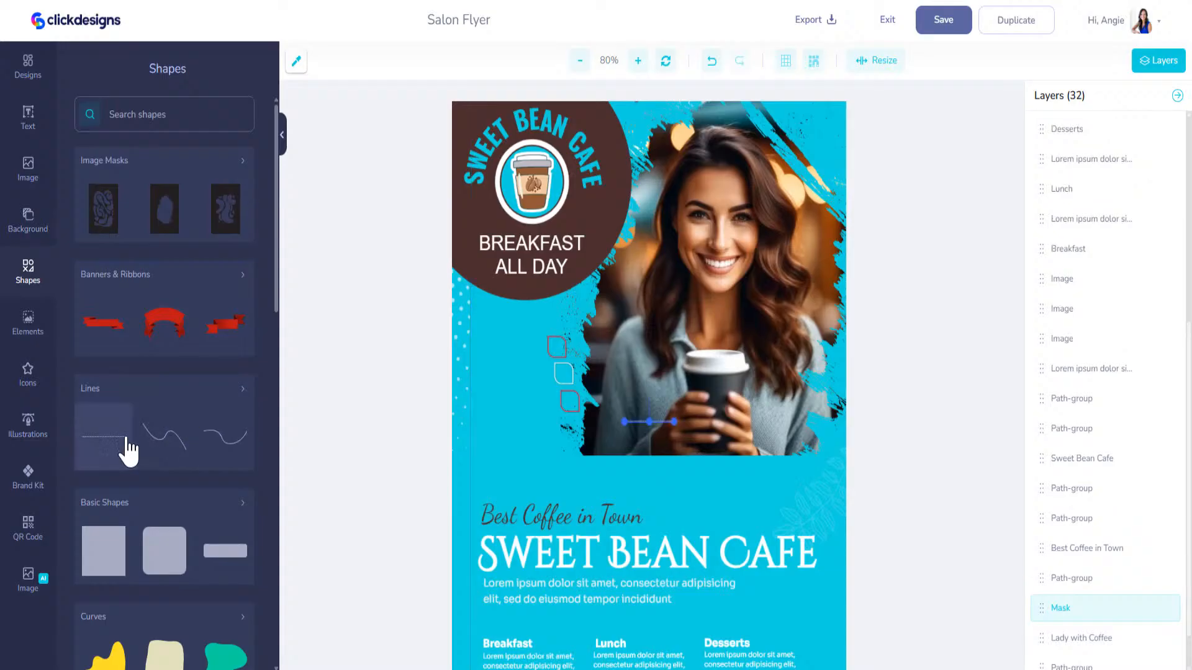
drag(625, 423, 391, 426)
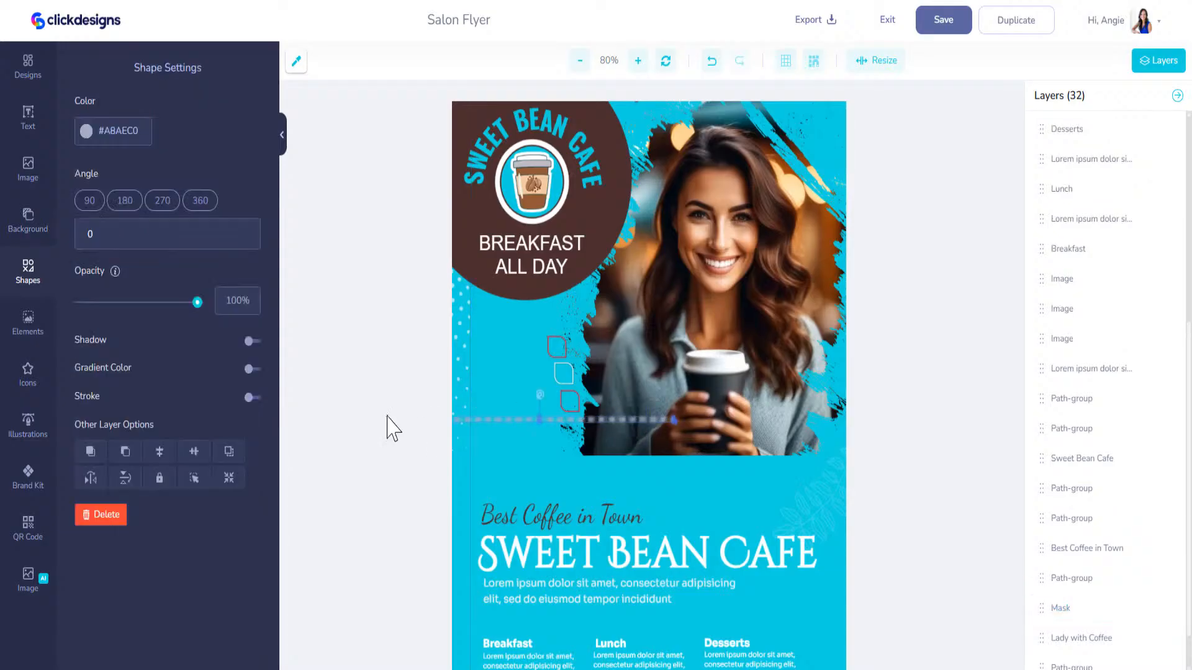
drag(682, 459, 742, 457)
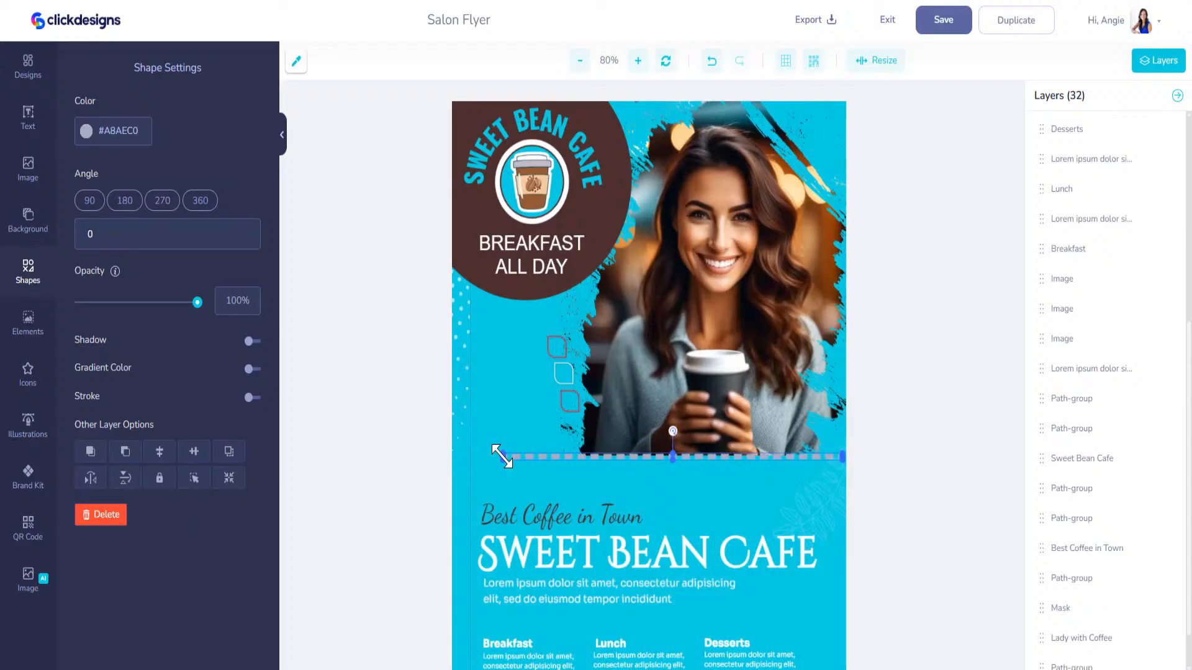
drag(501, 457, 451, 456)
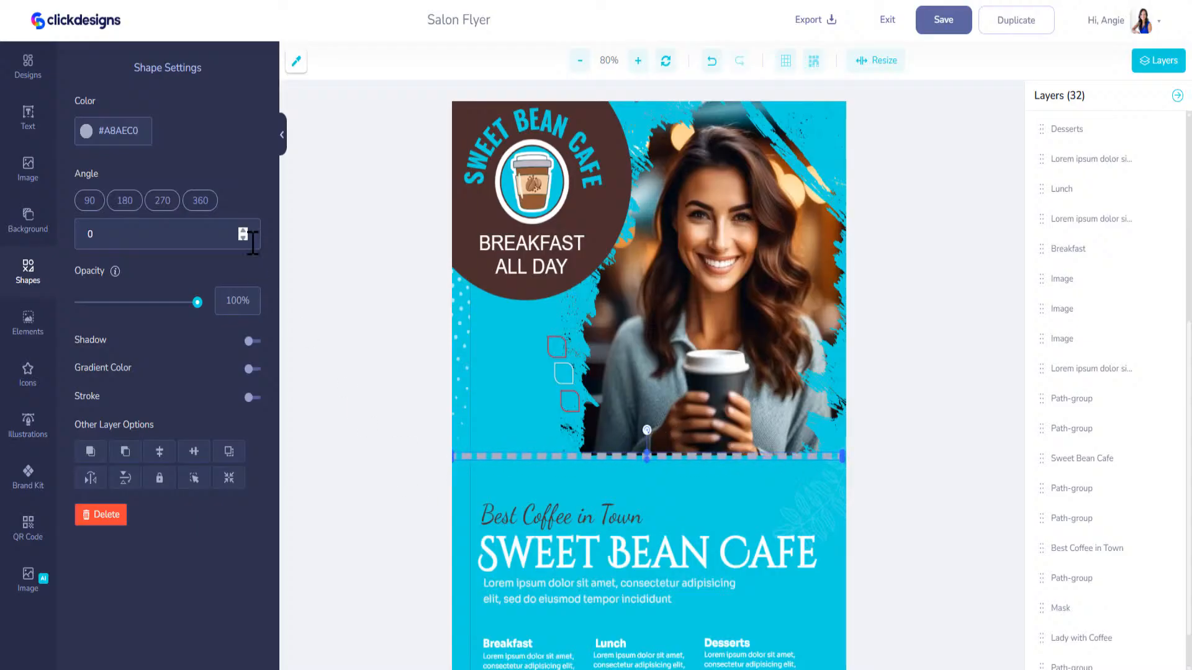
Colour the divider logo brown #4B2E2E and raise Best Coffee in Town beneath it
click(296, 60)
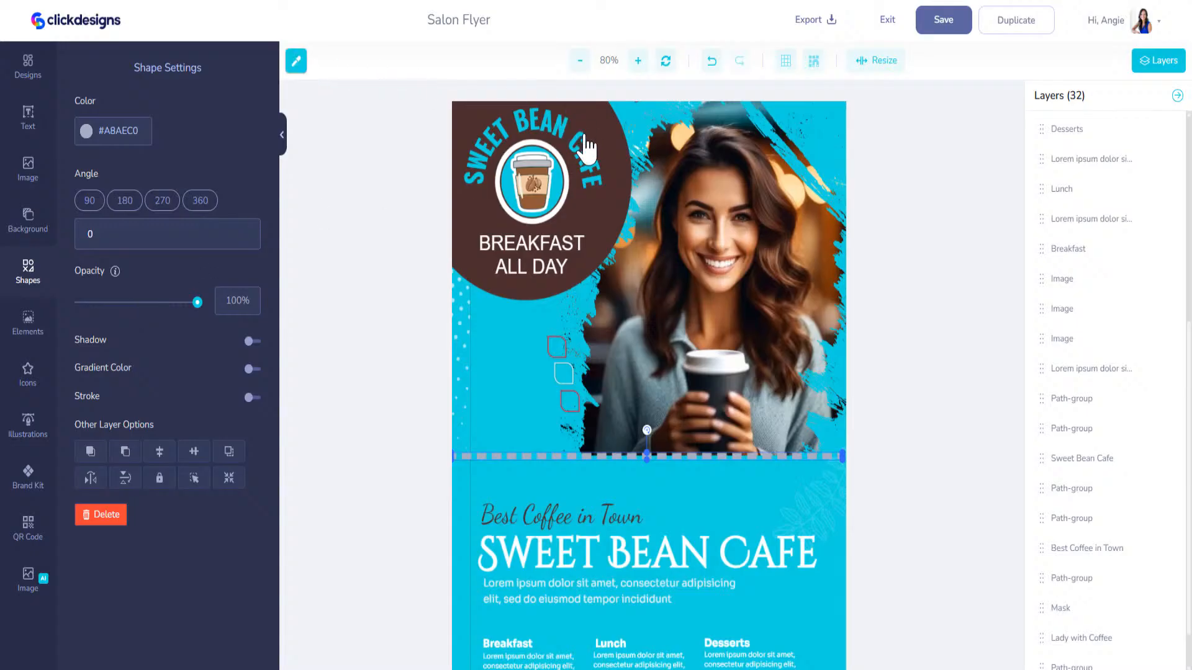
click(593, 132)
click(139, 134)
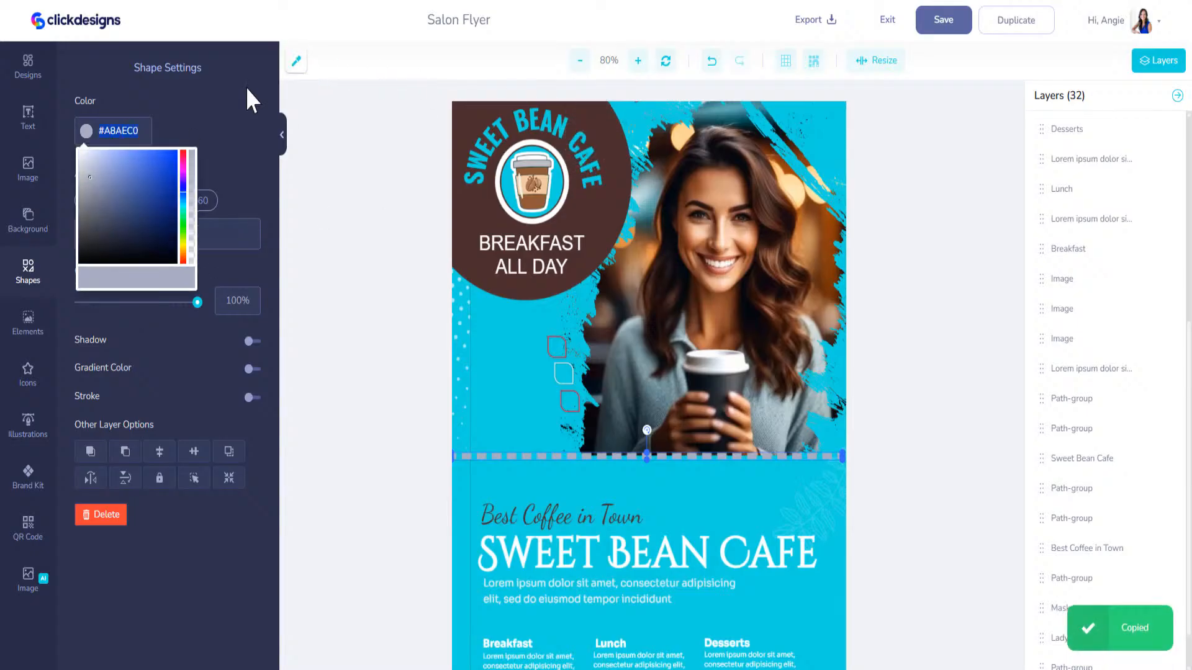
key(ctrl+v)
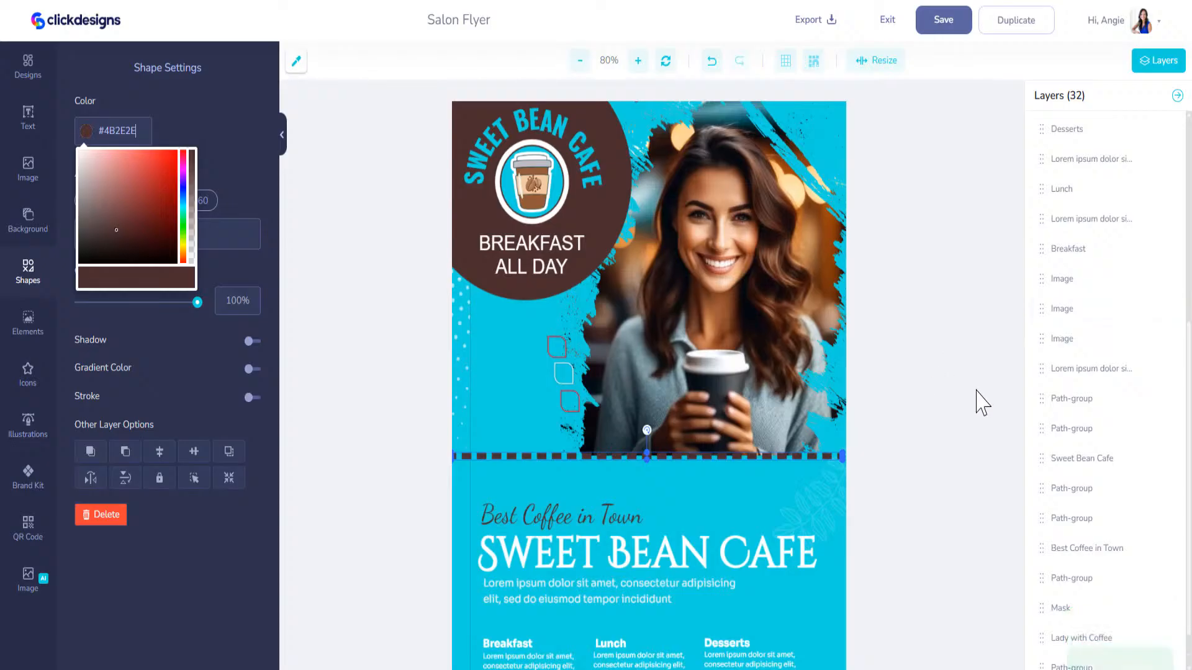
click(826, 454)
drag(818, 456, 819, 458)
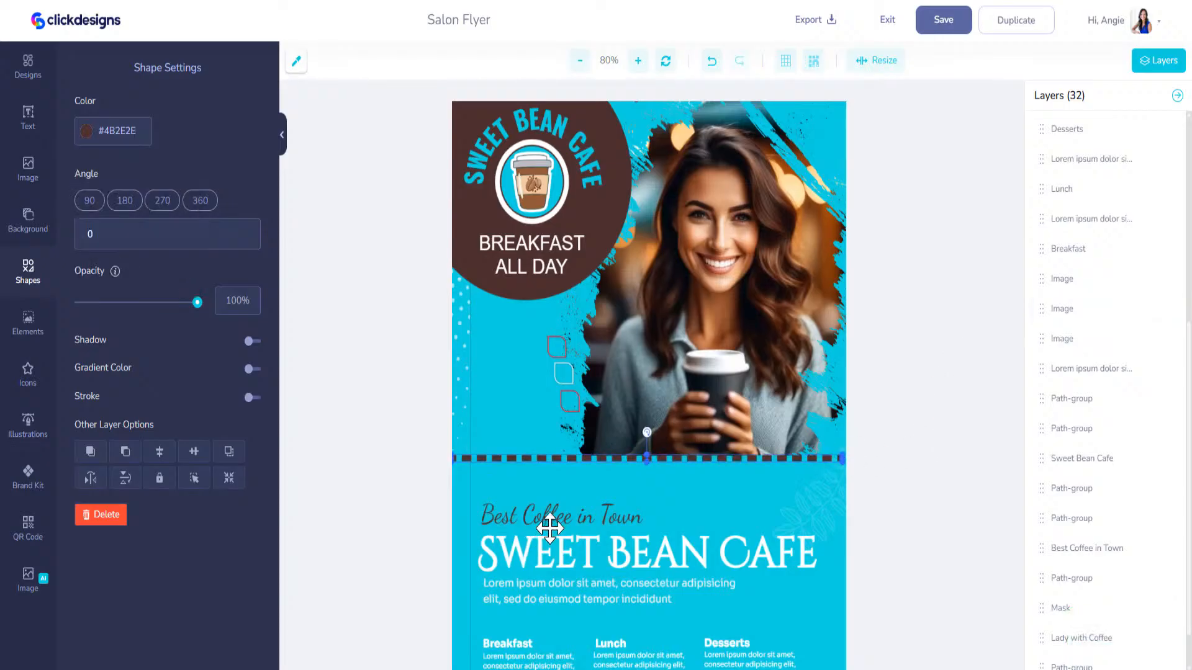
drag(550, 528, 551, 487)
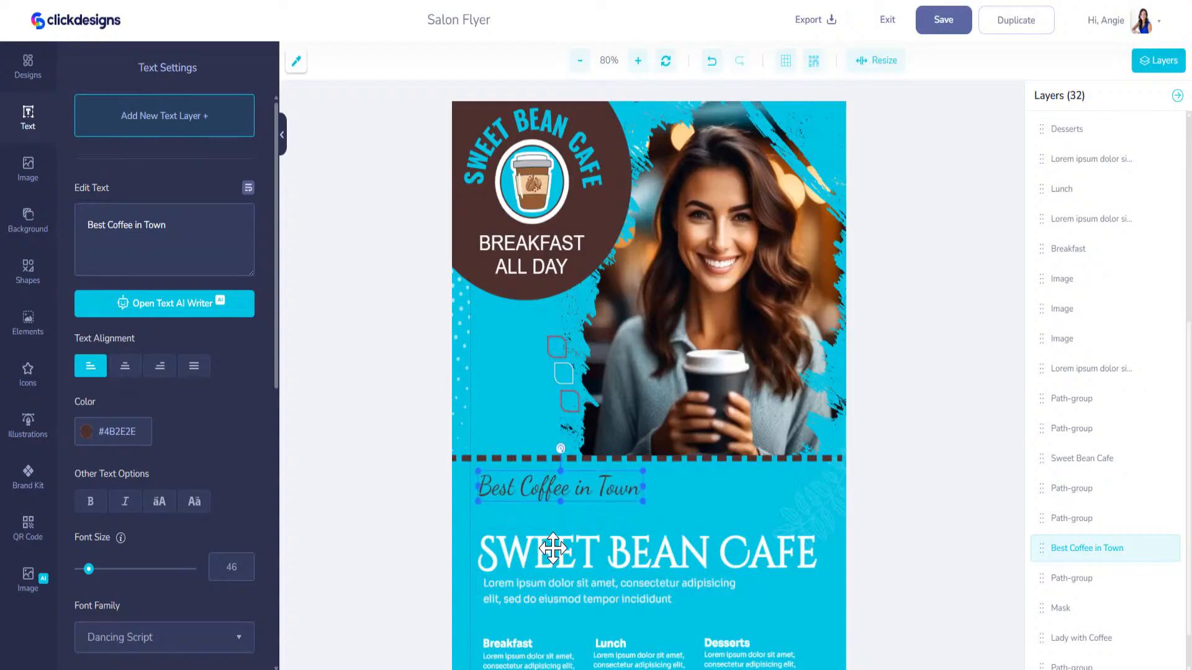
Move the SWEET BEAN CAFE heading and paragraph up, and make Breakfast brown #4B2E2E
drag(552, 549, 545, 524)
drag(556, 580, 552, 571)
scroll(561, 426, down, 5)
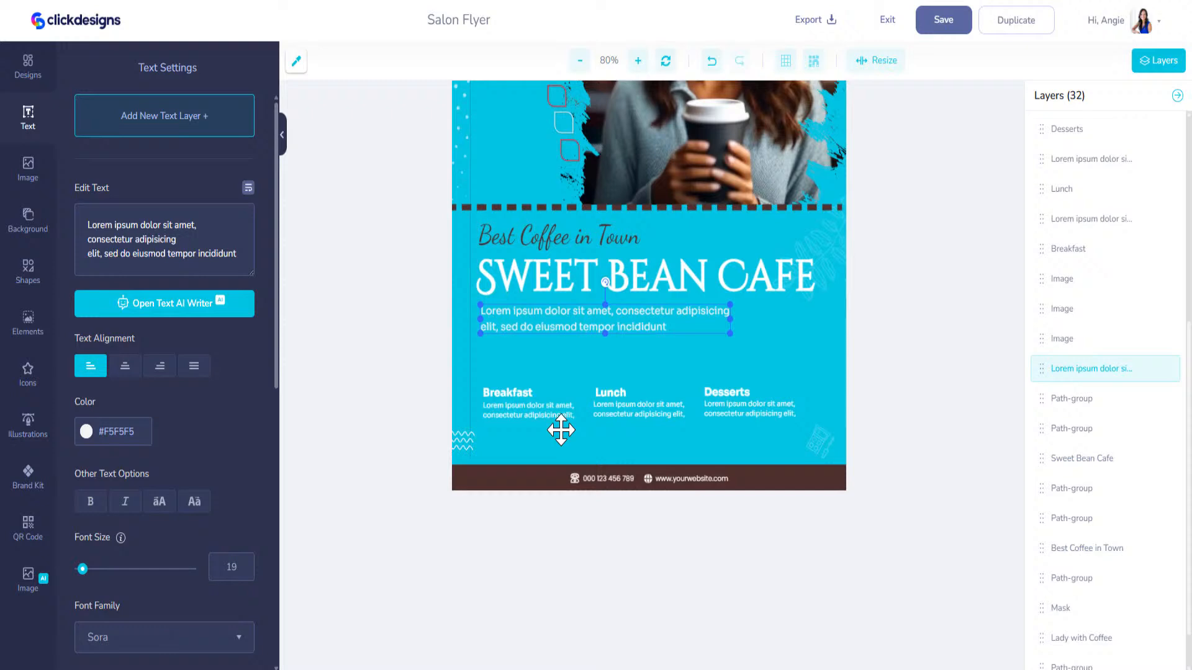
click(518, 397)
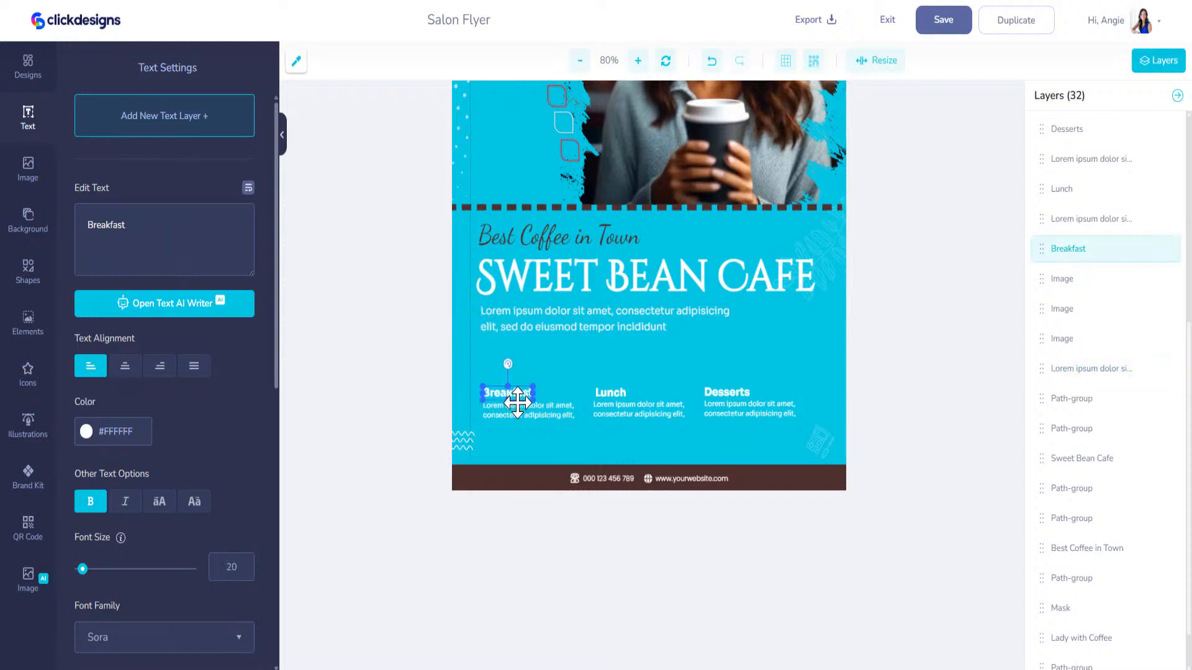
triple_click(136, 436)
key(ctrl+v)
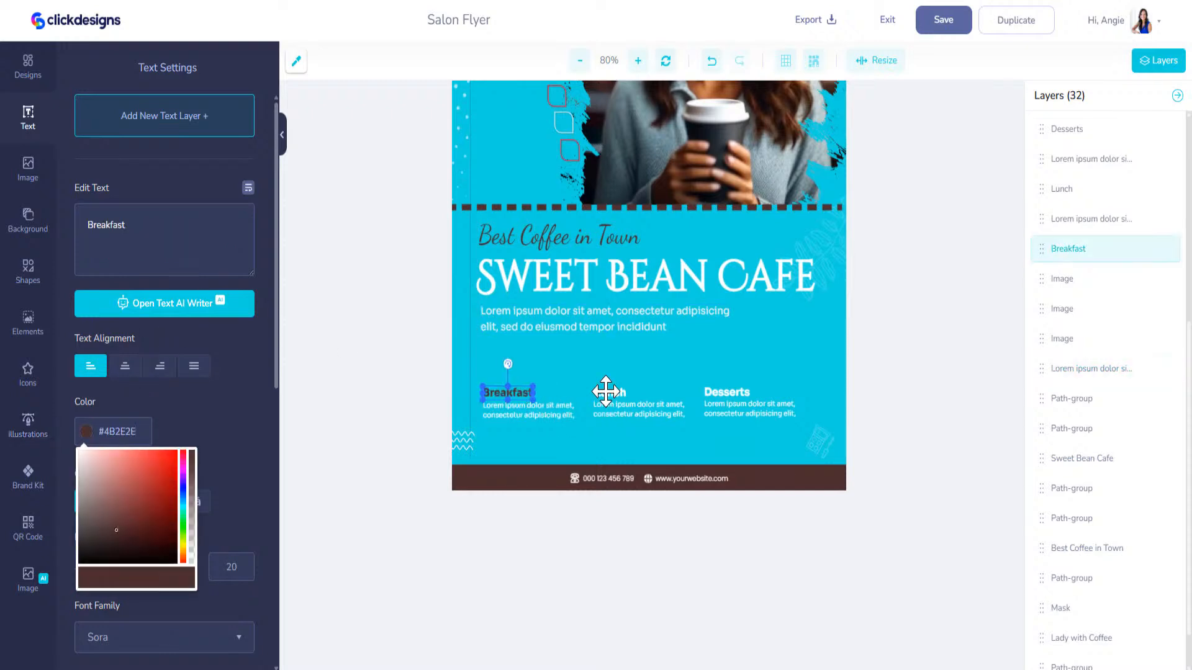
Make the Lunch and Desserts headings brown #4B2E2E and save the flyer
click(607, 392)
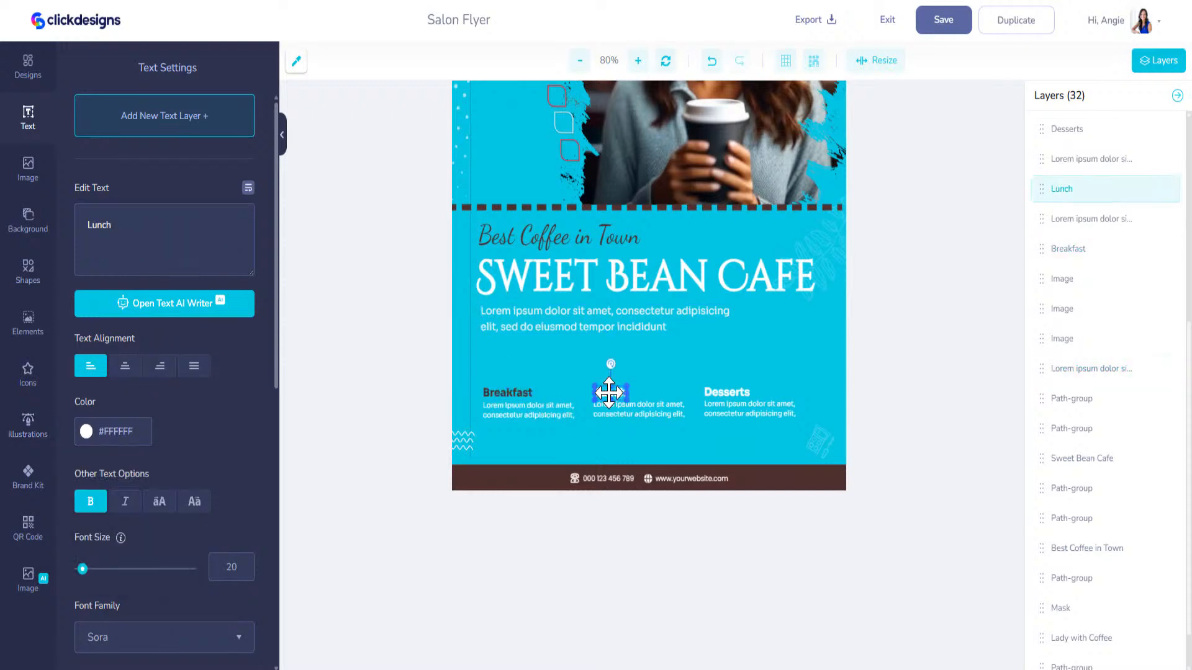
click(141, 435)
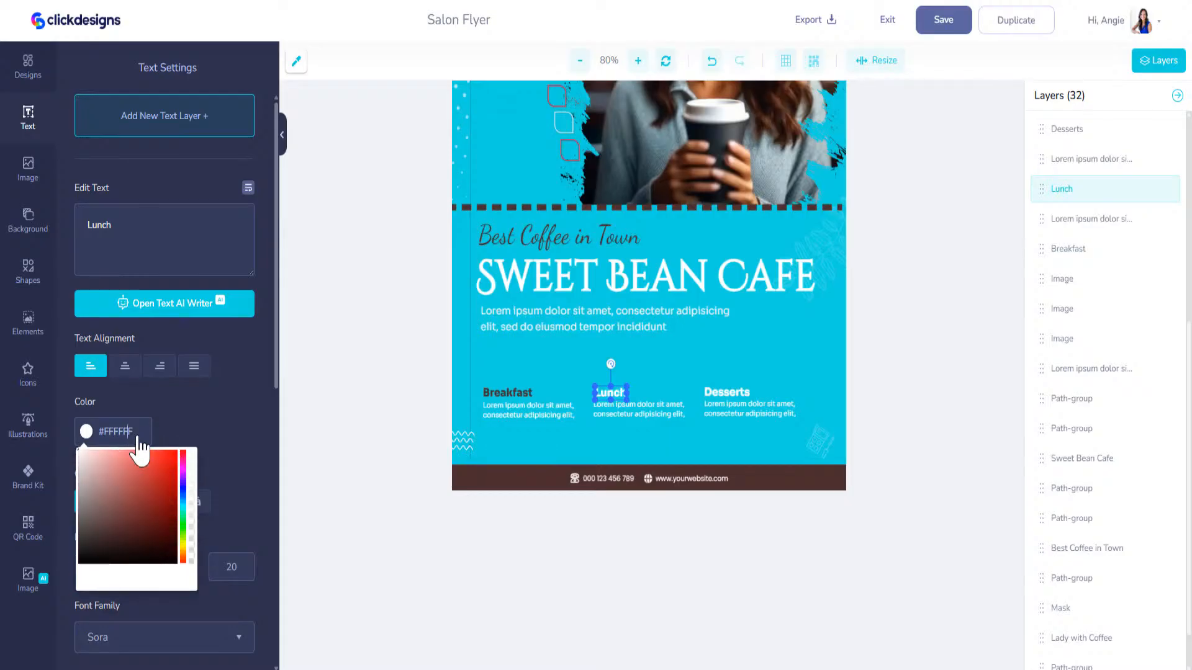
key(ctrl+v)
click(737, 393)
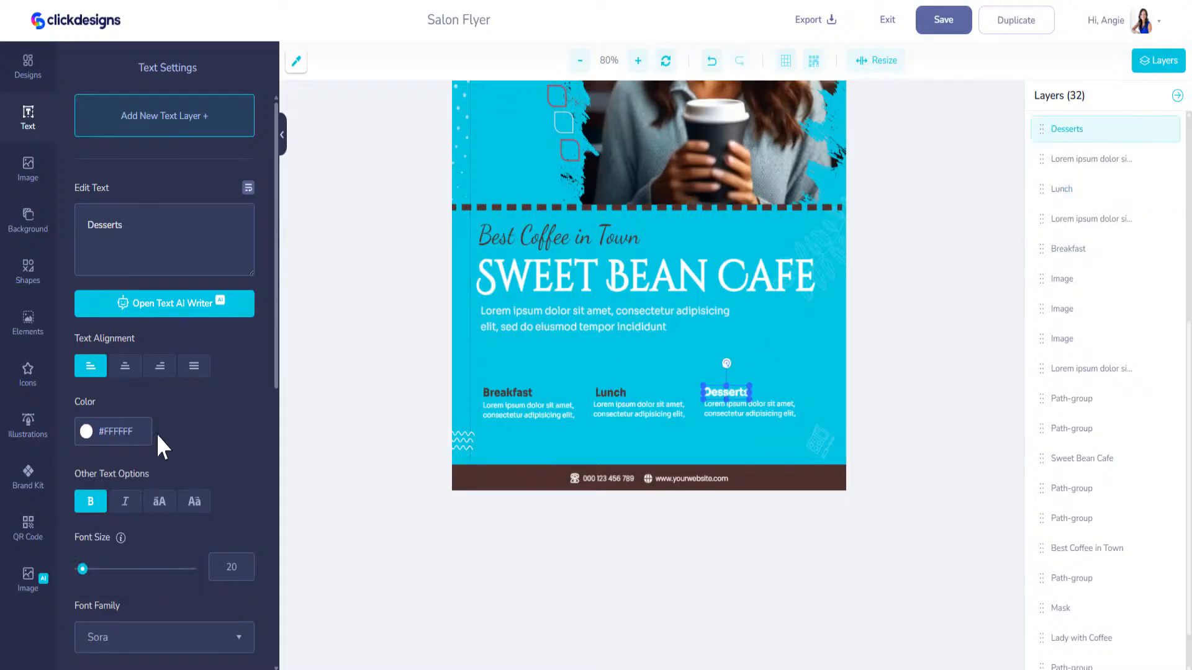
click(141, 434)
key(ctrl+v)
scroll(973, 260, up, 4)
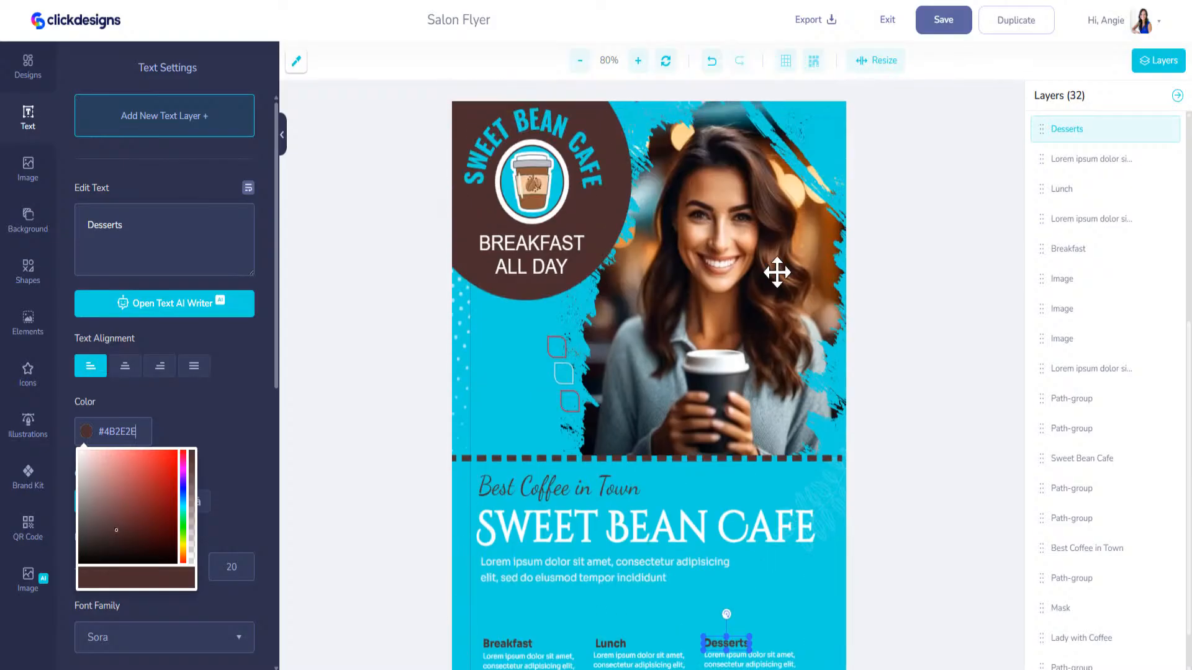
click(943, 21)
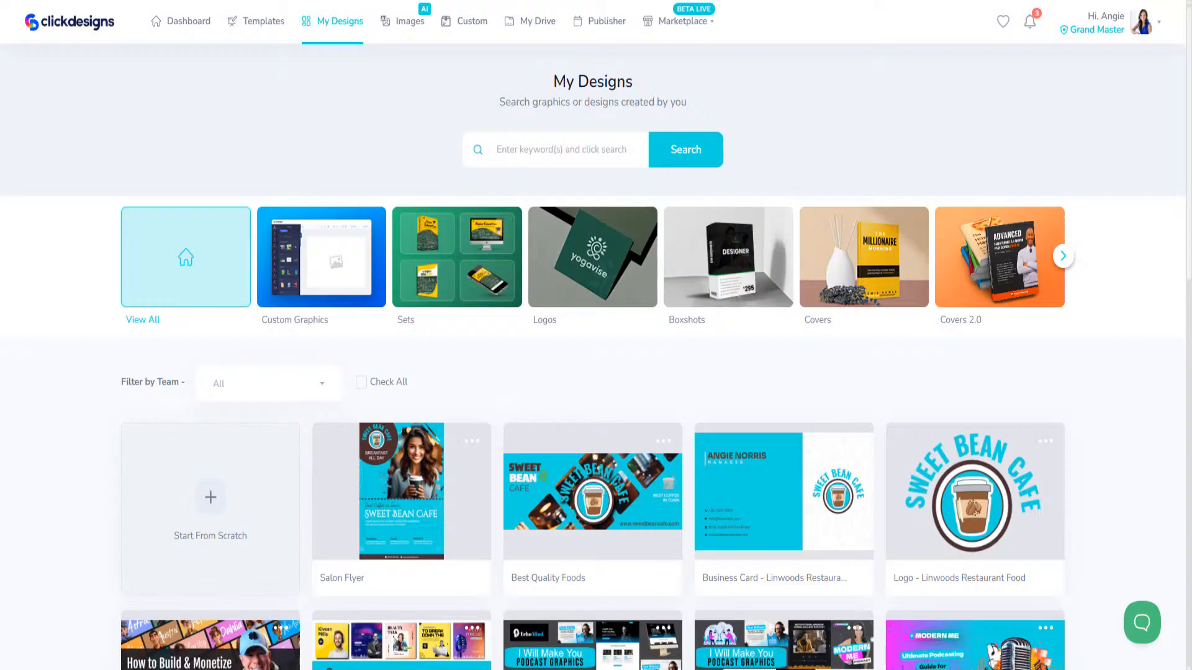
Go to the template library and pick the Prints category from the carousel
click(254, 28)
click(1062, 232)
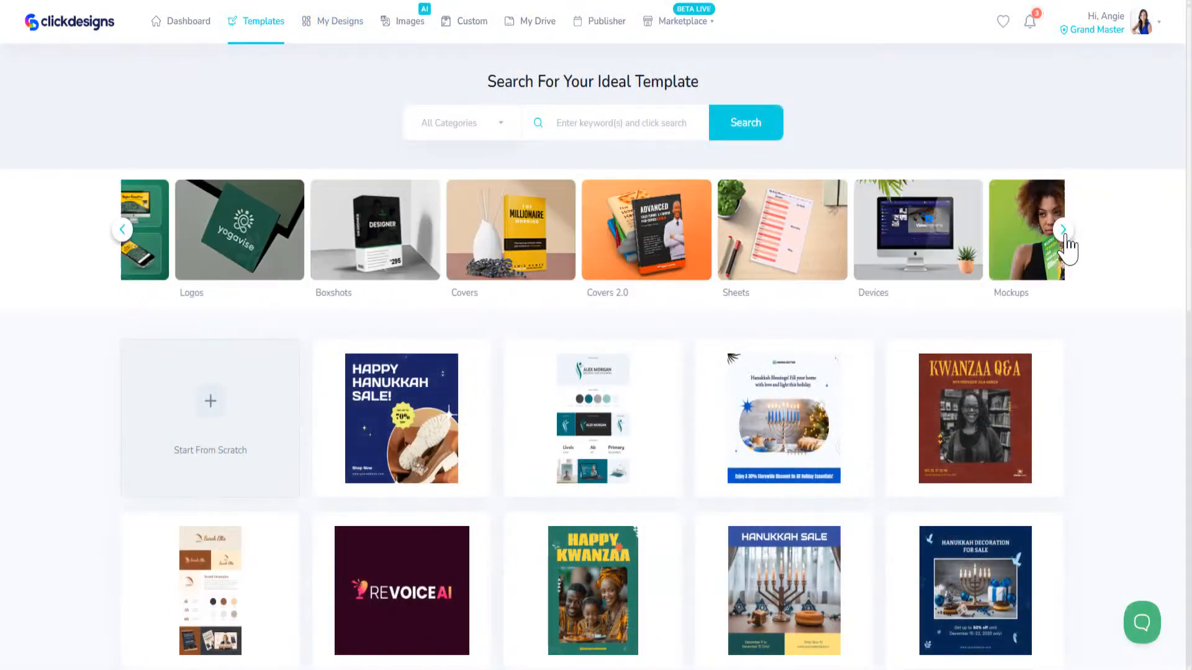
click(1064, 233)
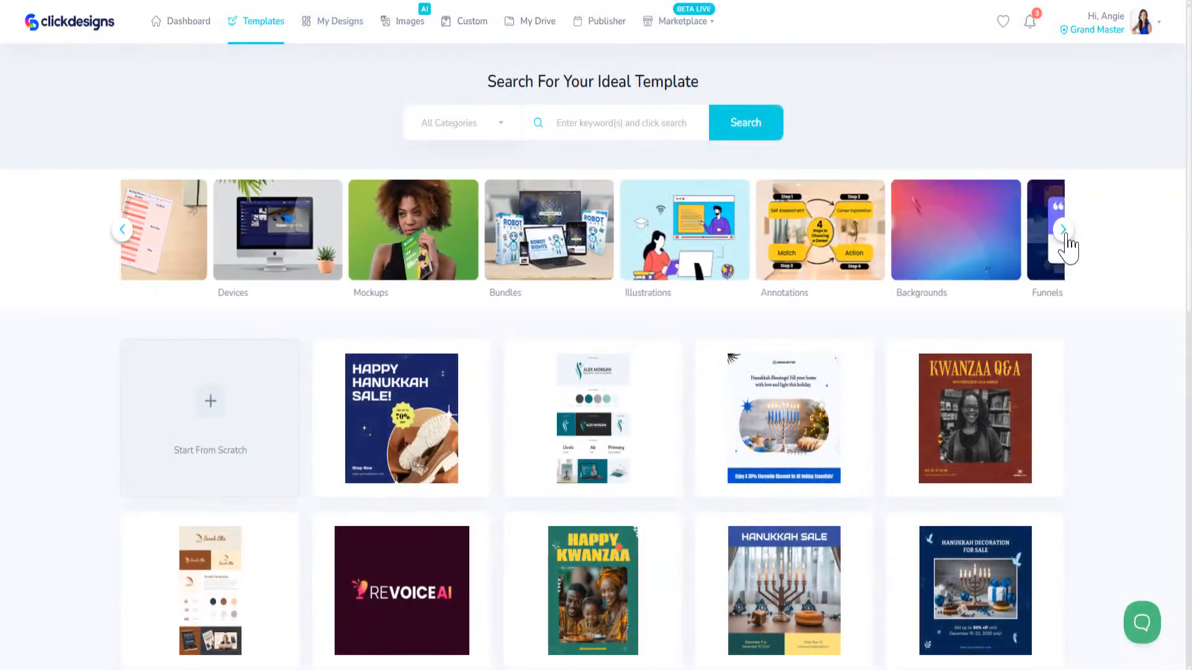
click(1064, 233)
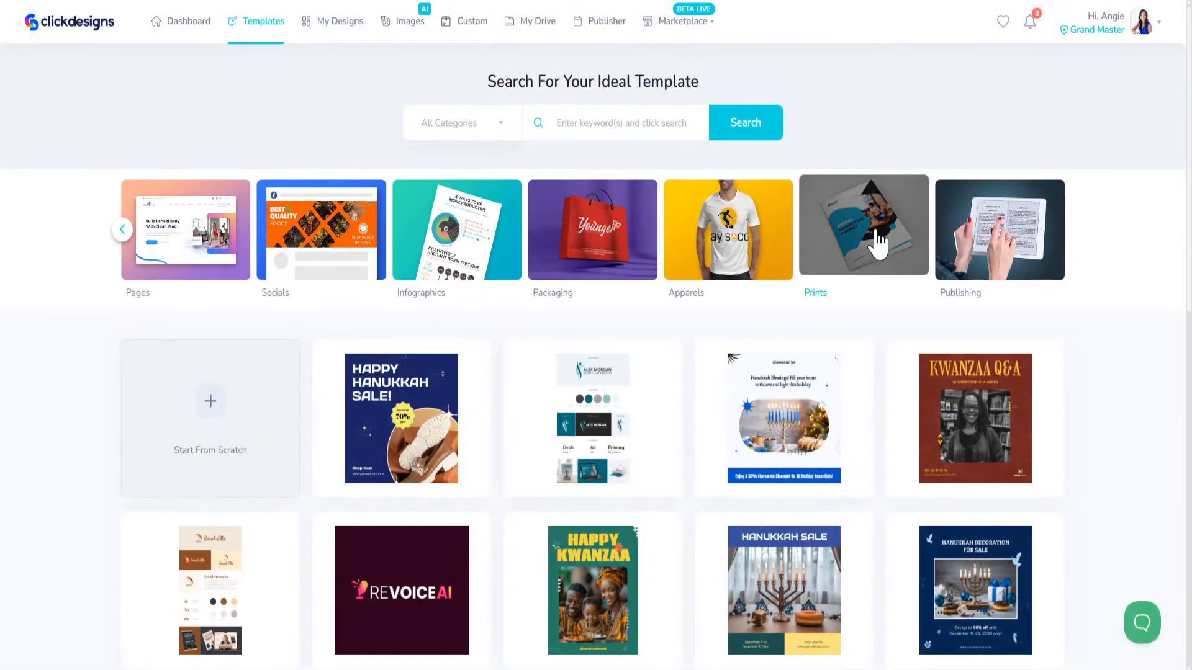
click(870, 231)
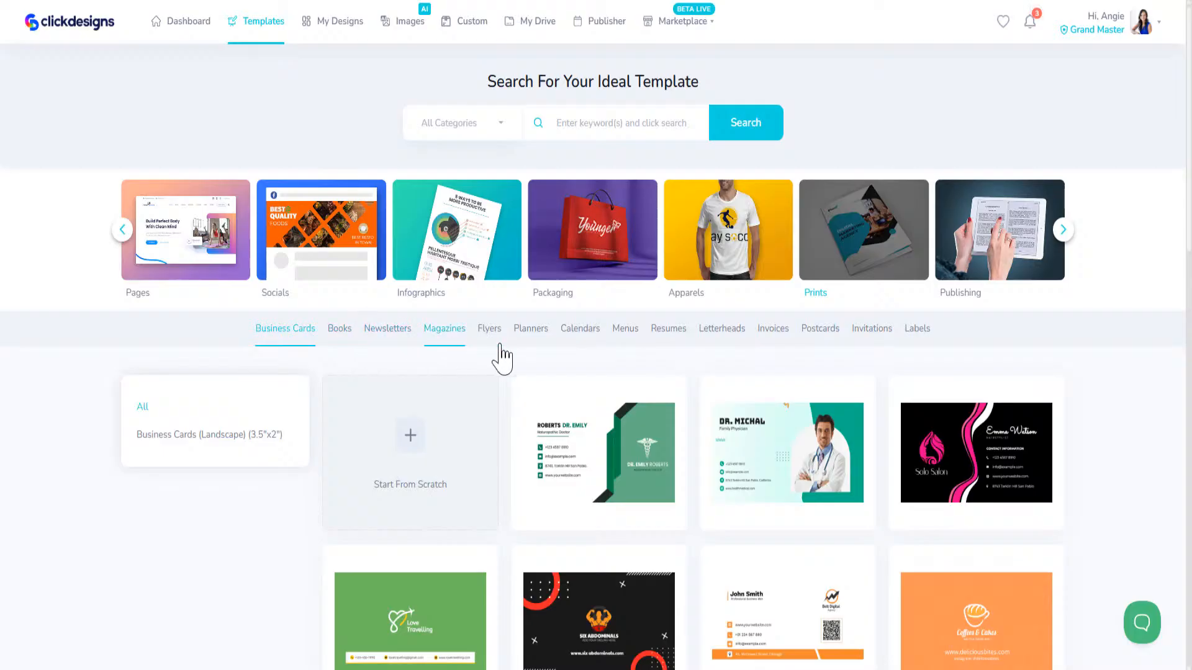
Filter to Menu templates and load more results to browse them
click(628, 334)
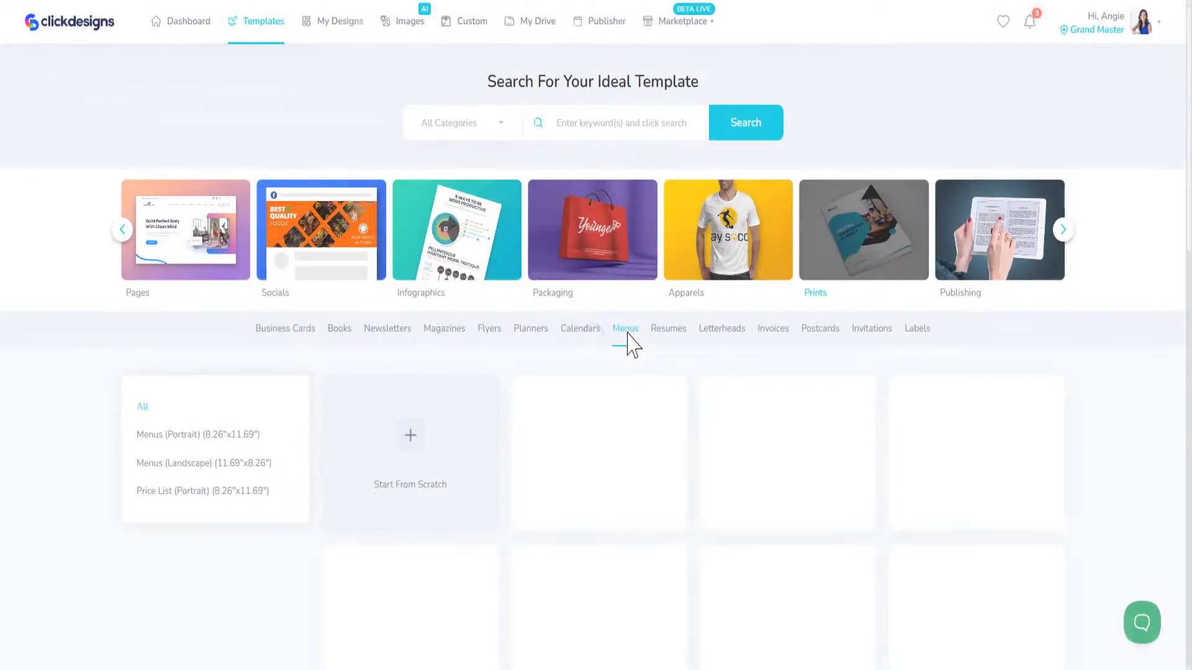
scroll(646, 316, down, 5)
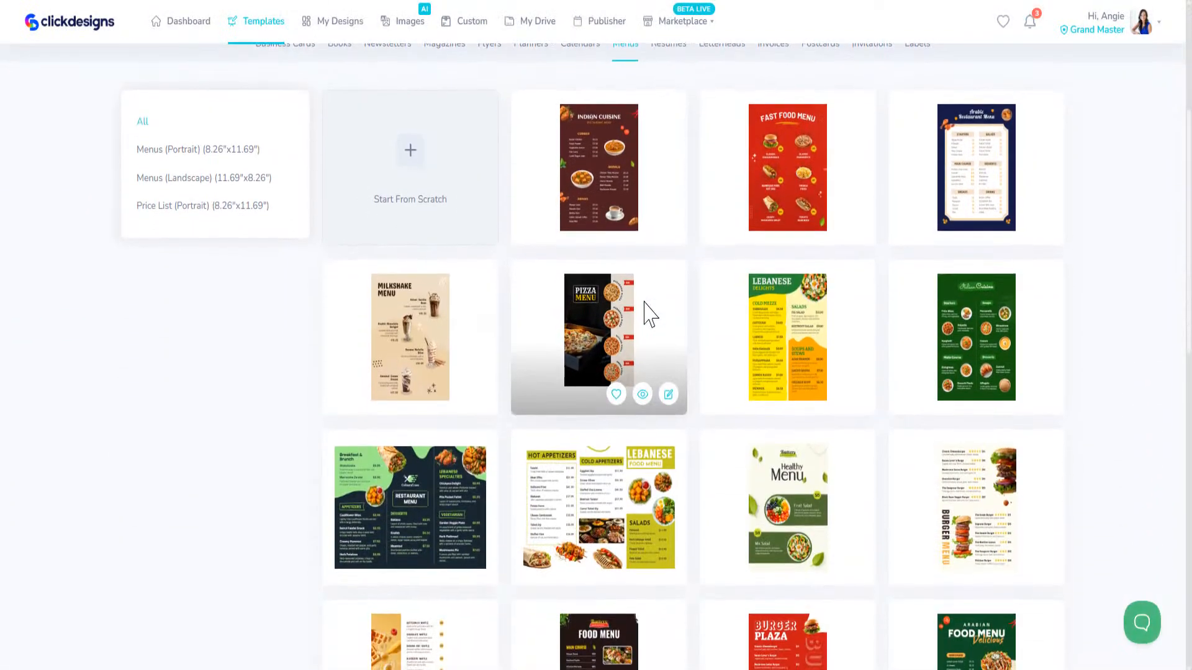
scroll(634, 326, down, 5)
scroll(625, 322, down, 6)
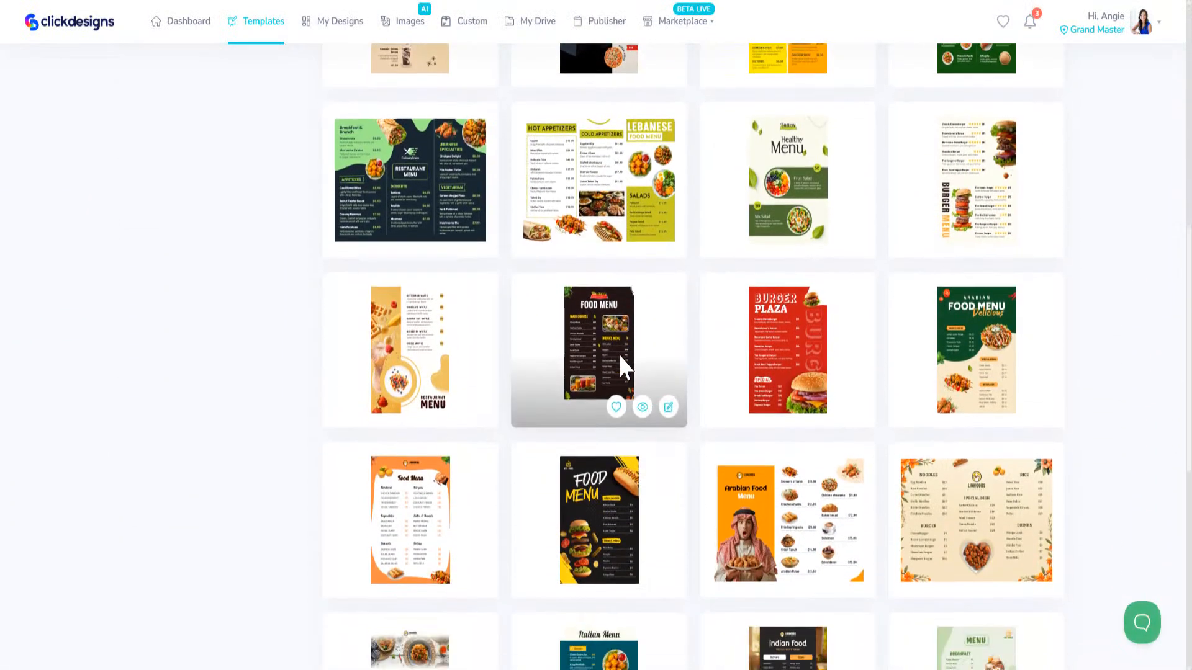
scroll(673, 407, down, 4)
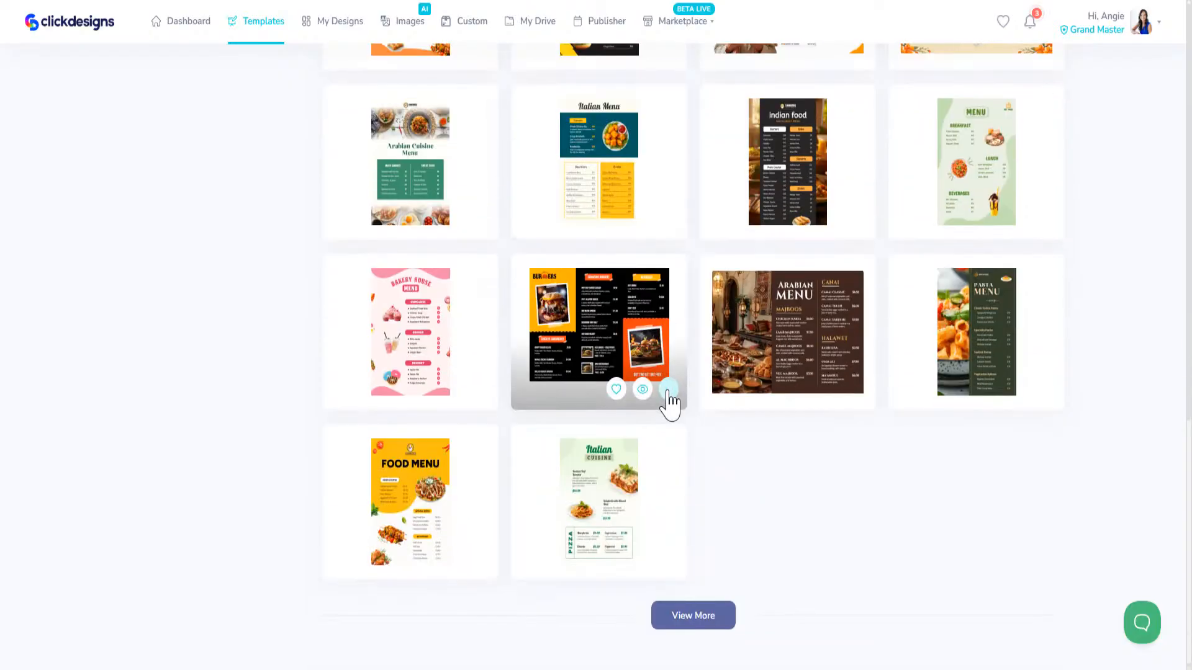
click(704, 619)
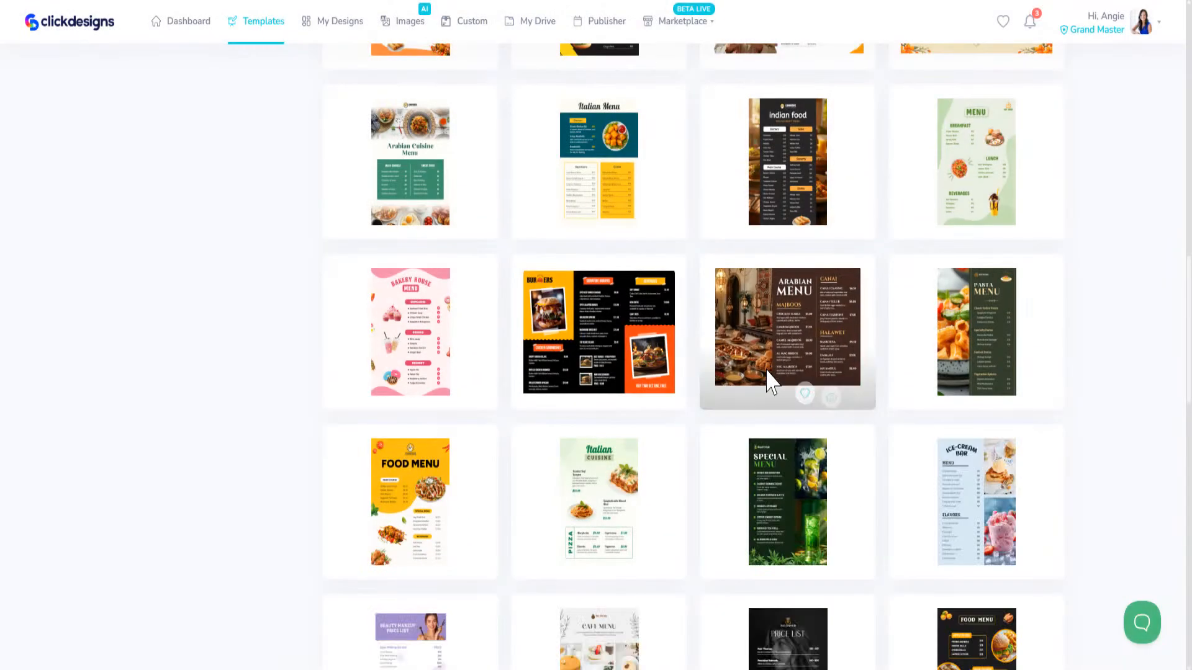
scroll(752, 357, down, 3)
scroll(714, 363, down, 12)
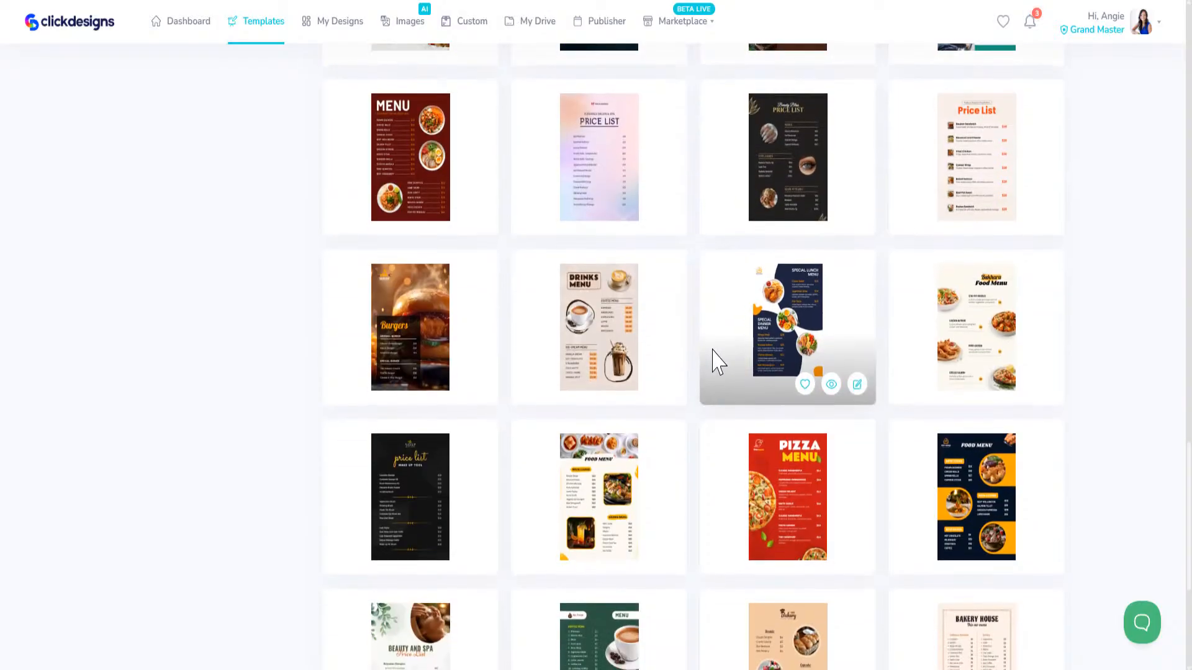
scroll(714, 359, down, 5)
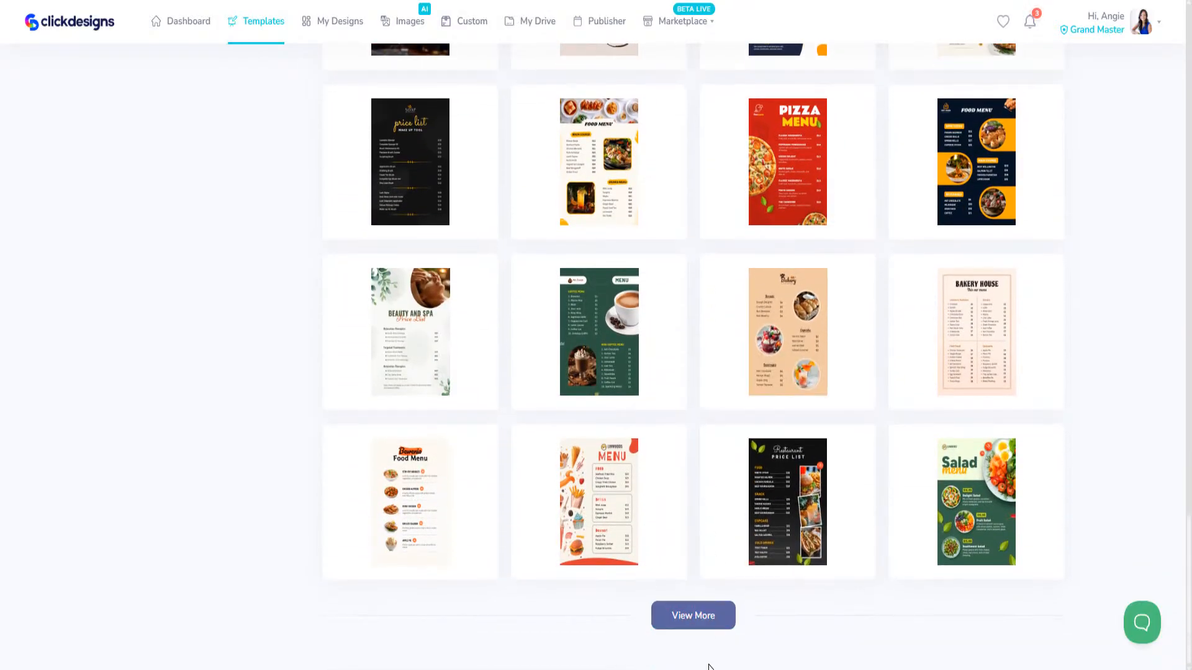
click(689, 621)
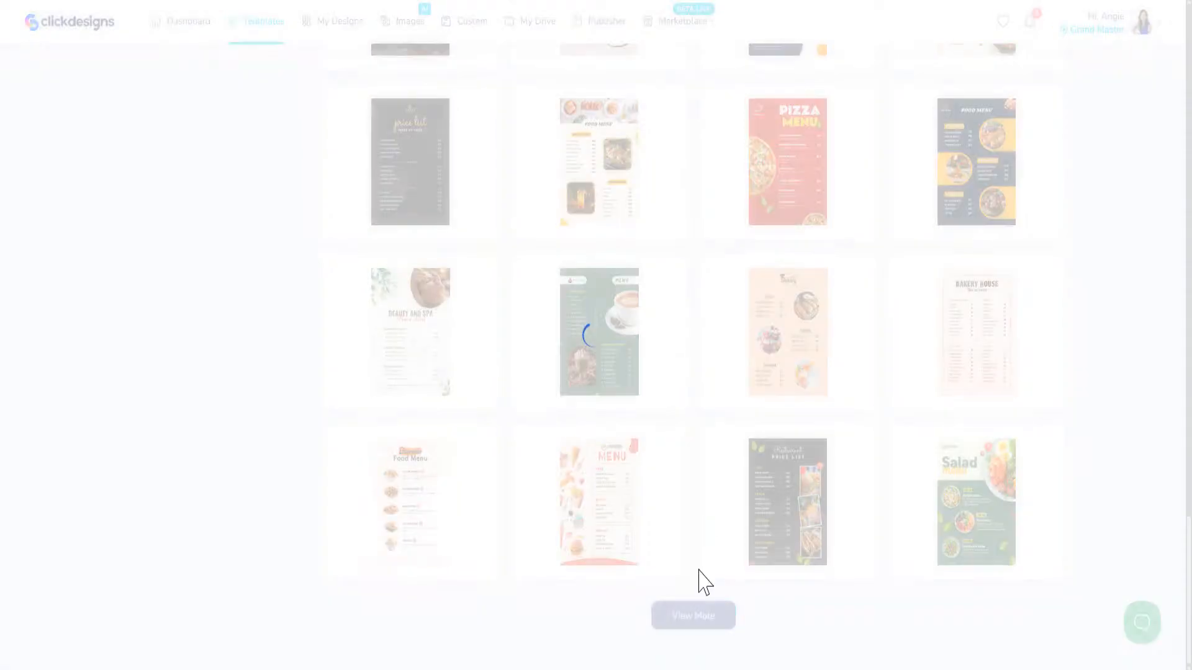
scroll(597, 342, down, 5)
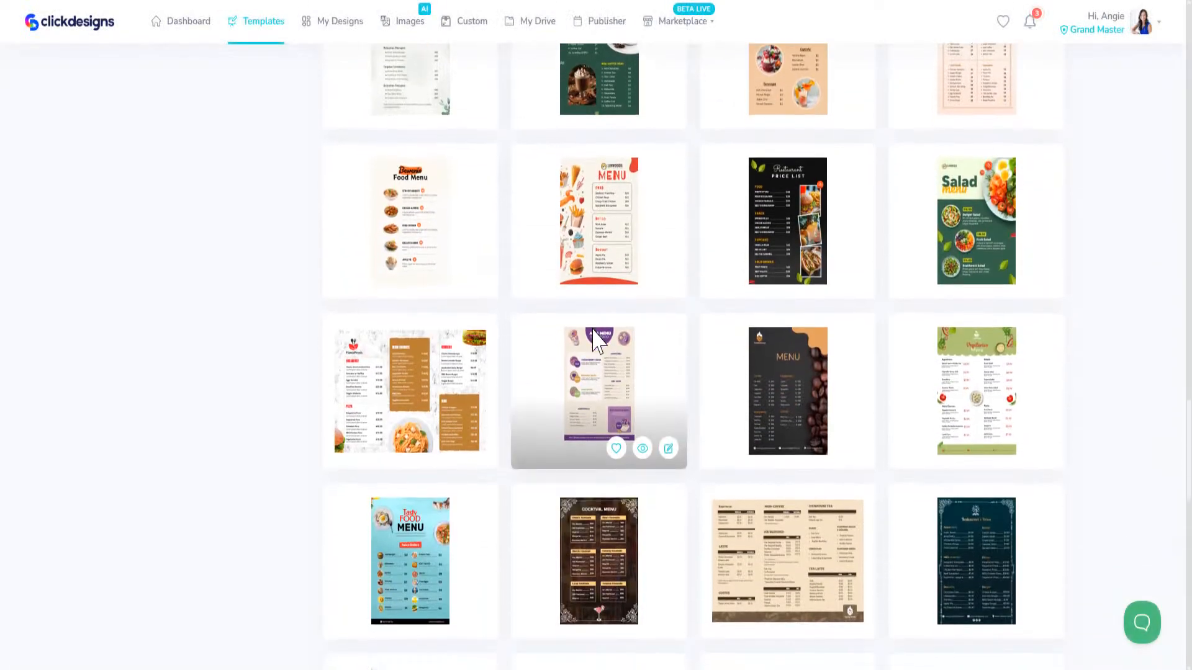
scroll(723, 366, down, 15)
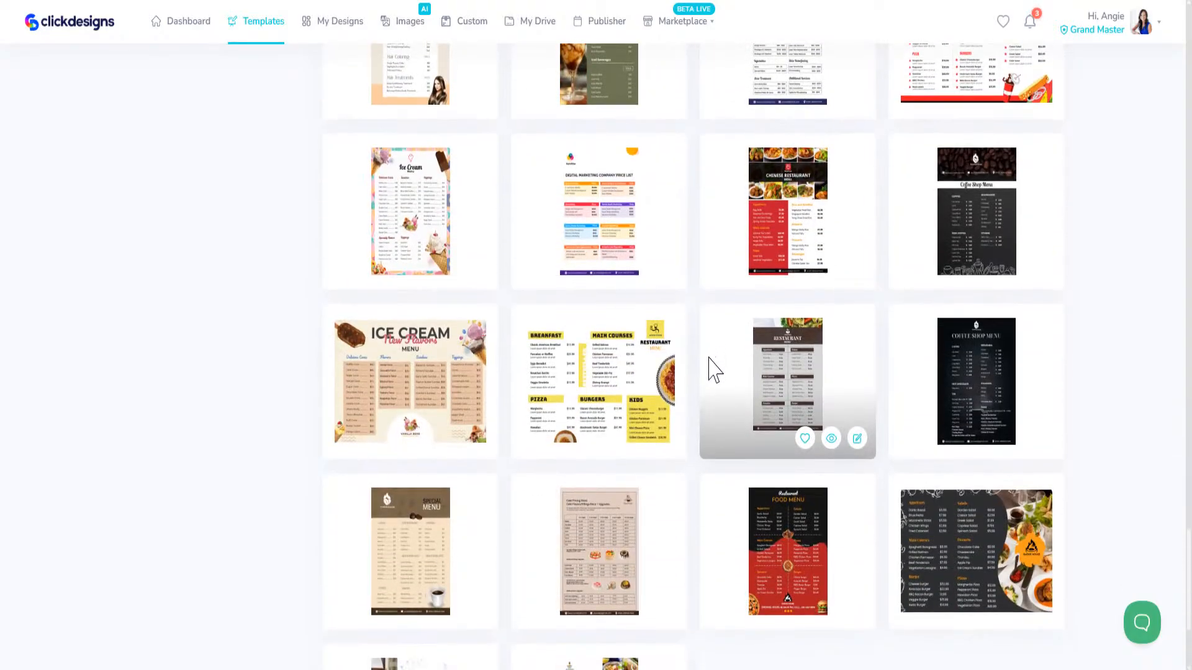
scroll(711, 366, down, 4)
scroll(749, 454, up, 5)
scroll(747, 452, down, 5)
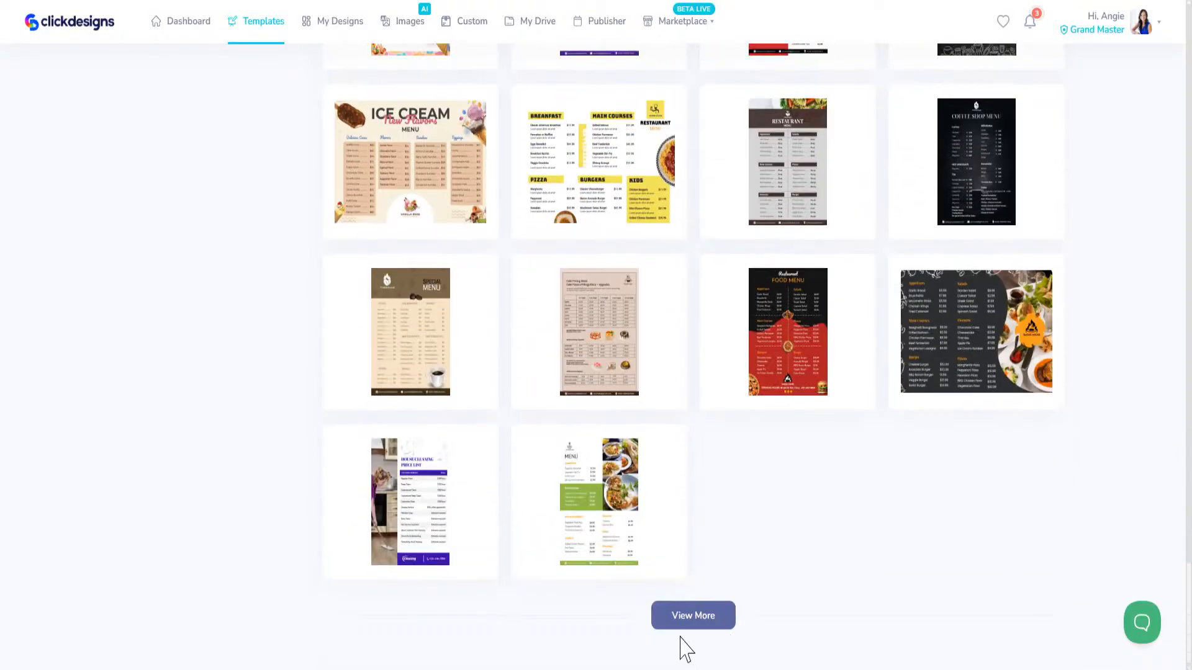
Open the green coffee and beverage menu template and select its Mr. Bean logo text
click(689, 618)
scroll(794, 472, down, 7)
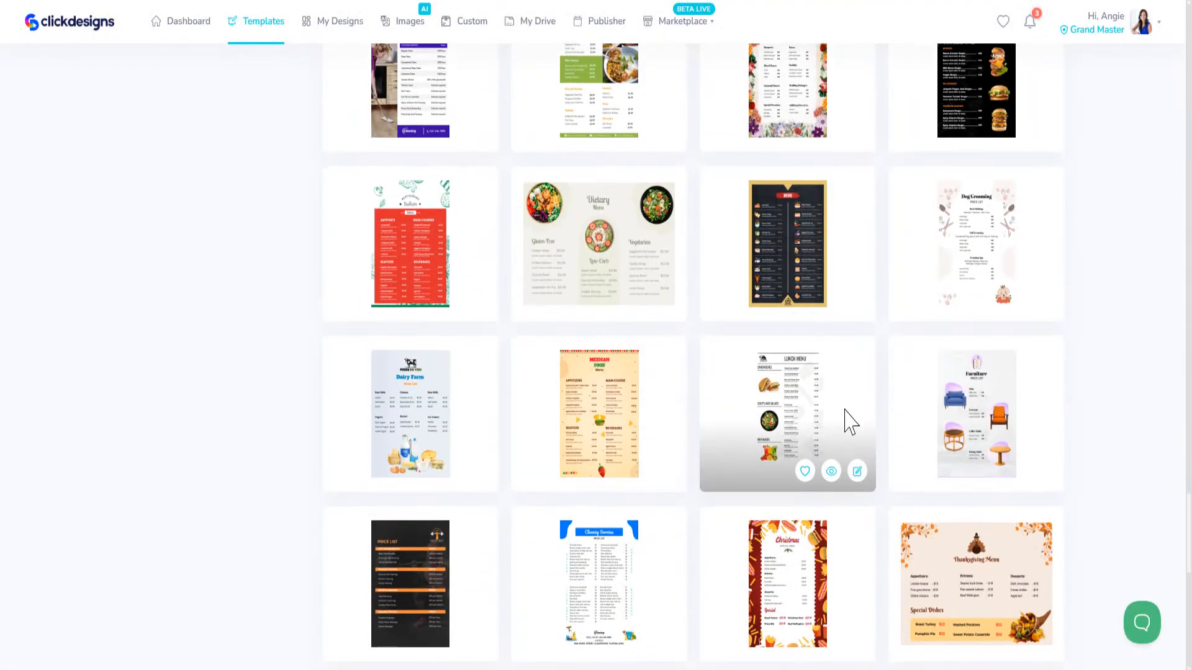
scroll(847, 420, down, 12)
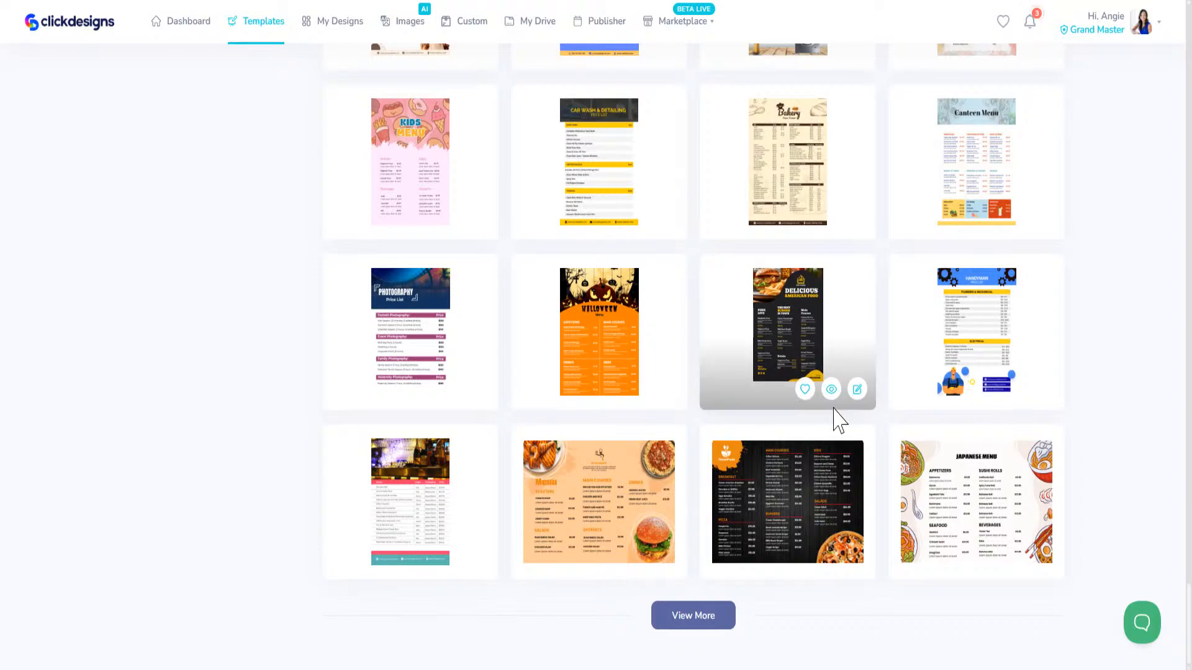
scroll(835, 438, up, 10)
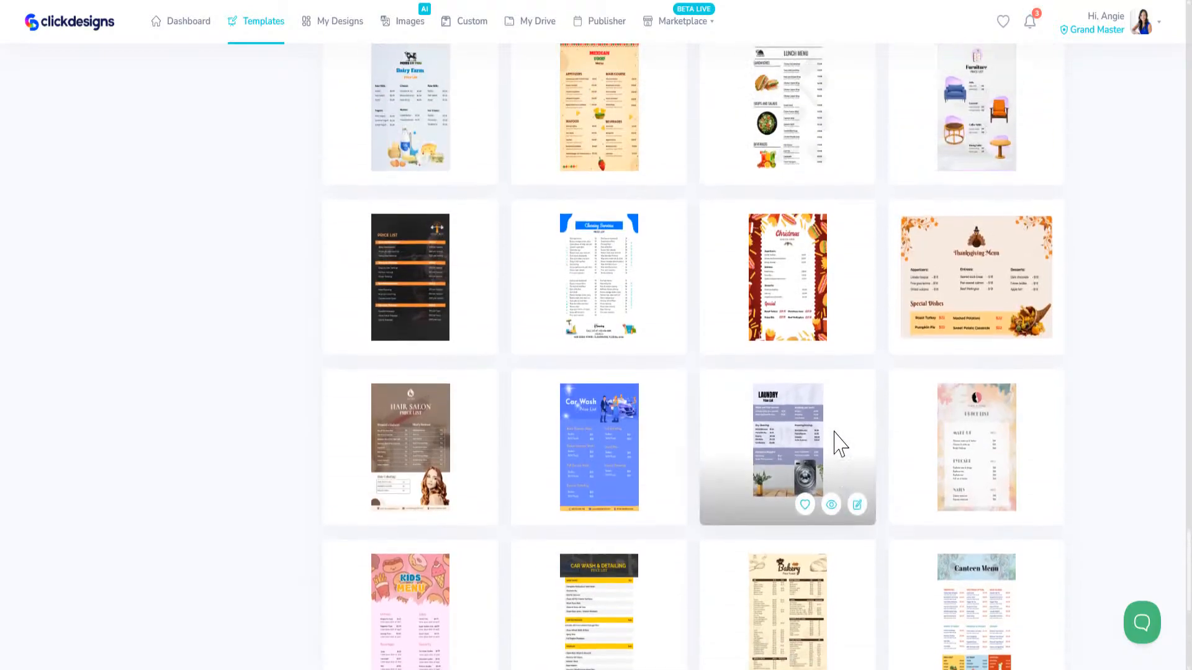
scroll(839, 442, up, 12)
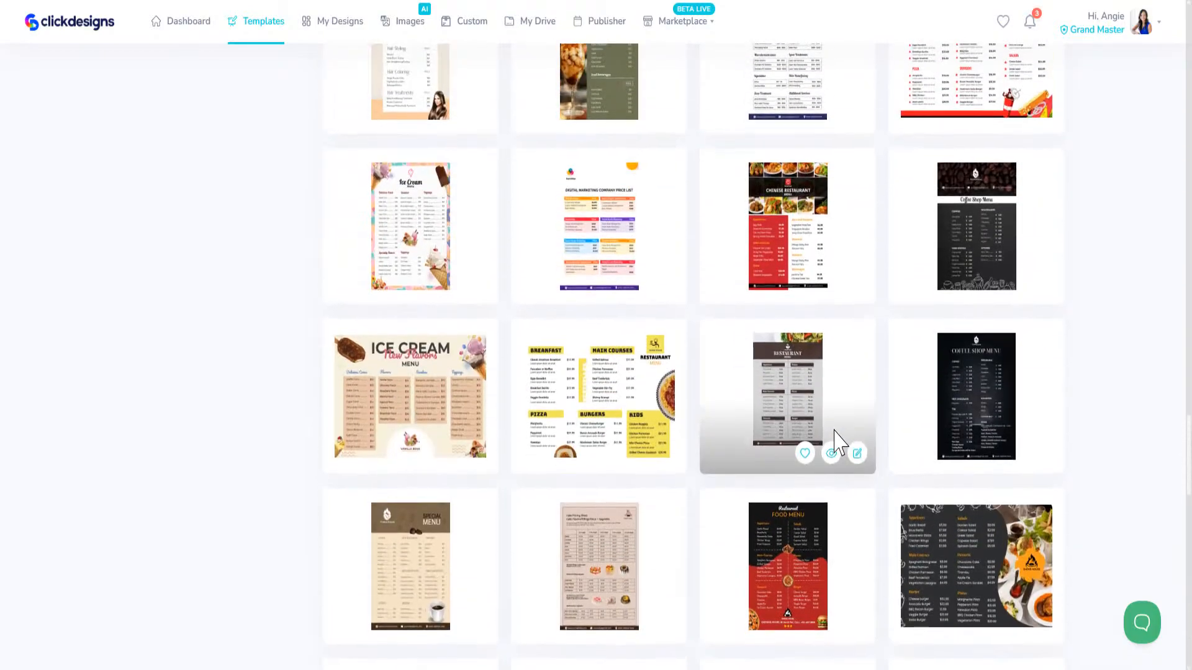
scroll(842, 442, up, 8)
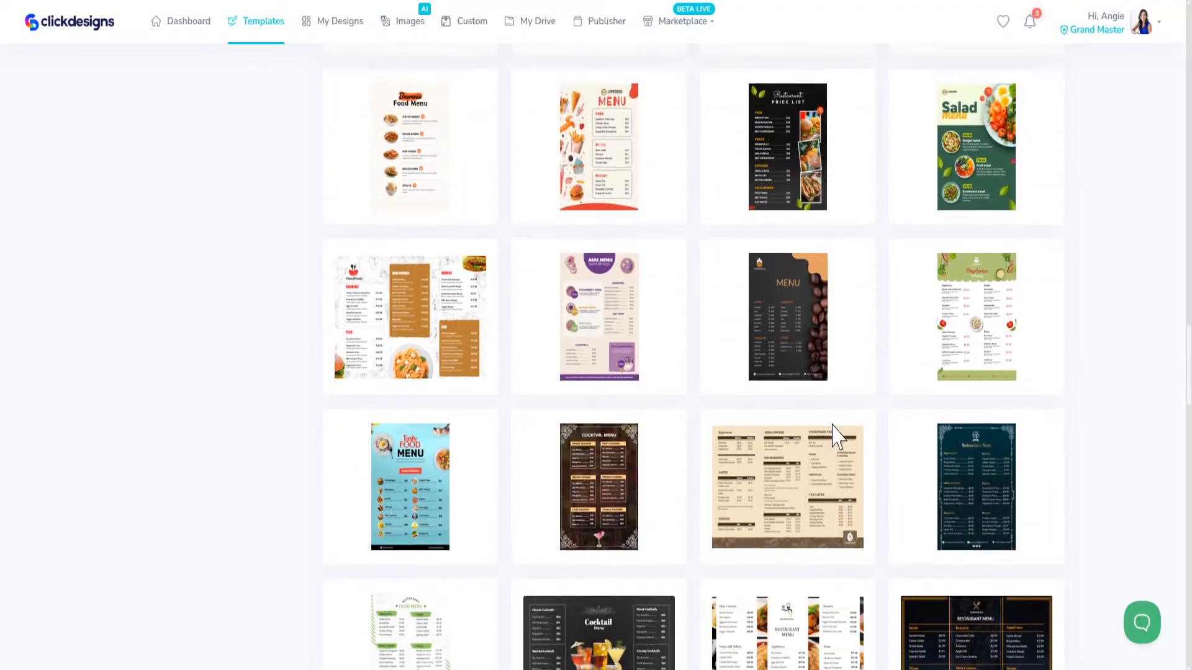
scroll(835, 434, up, 5)
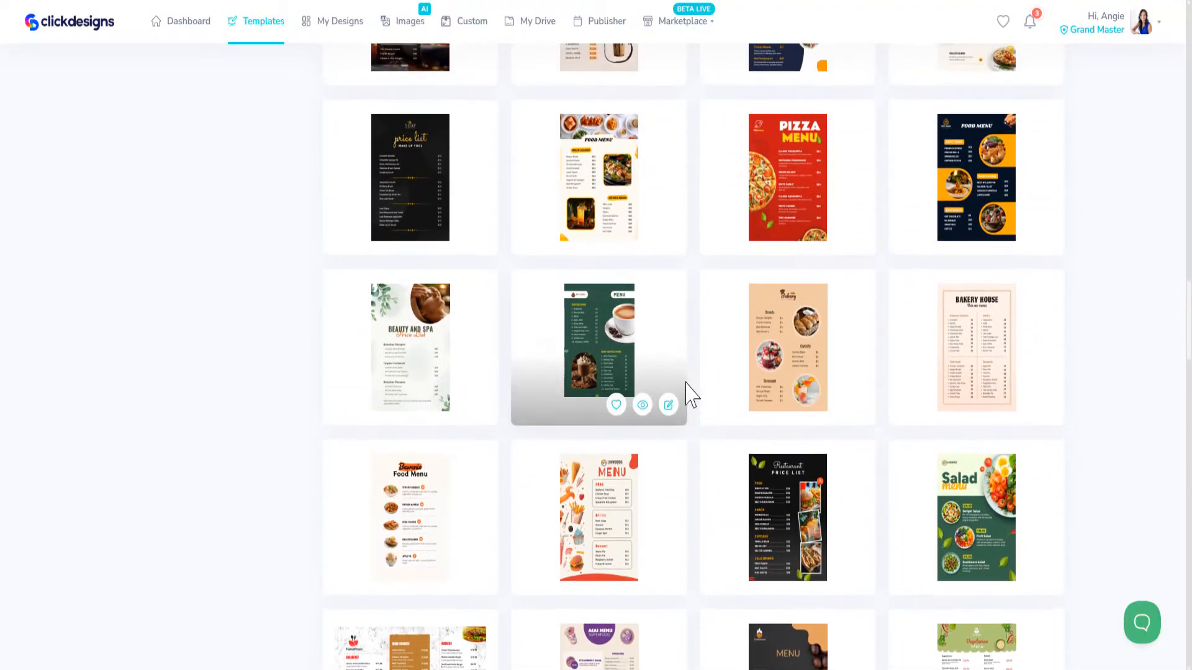
click(668, 406)
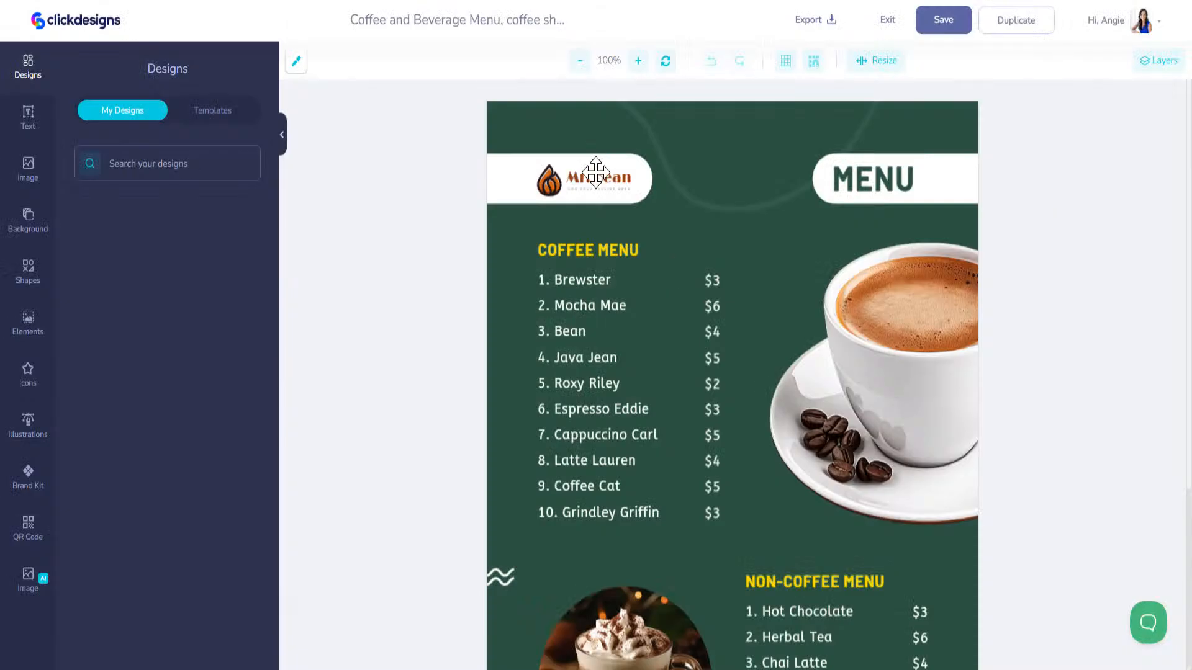
click(593, 179)
Delete the old Mr. Bean logo text, flame icon and tagline
key(Delete)
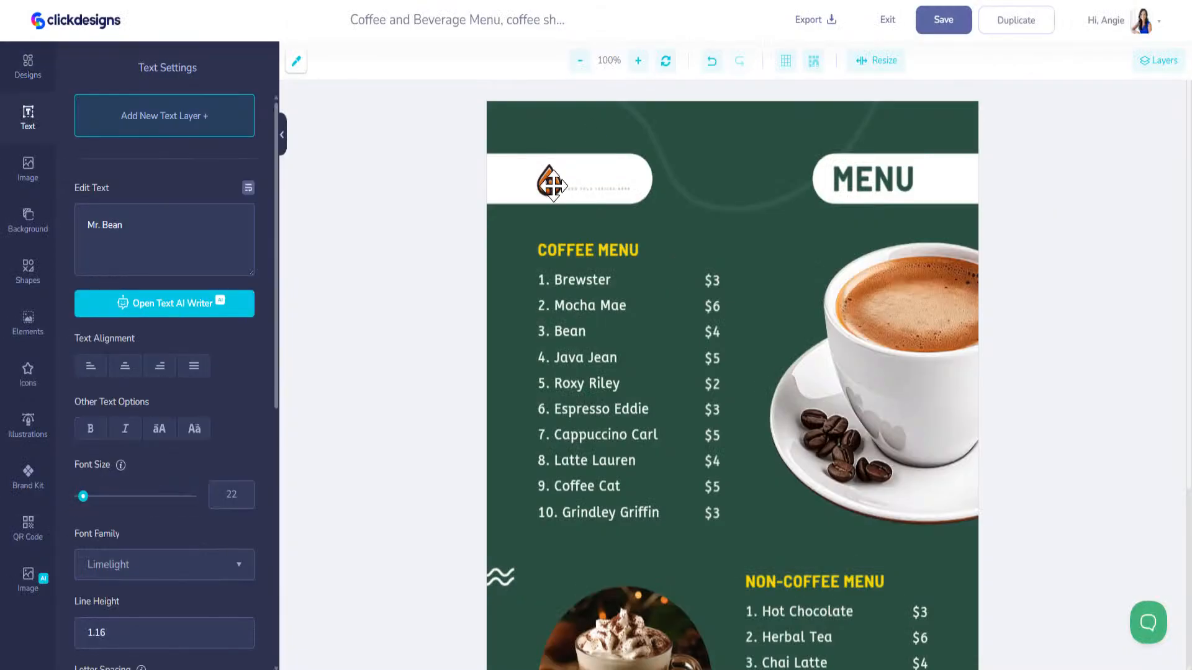
click(553, 188)
key(Delete)
click(594, 188)
key(Delete)
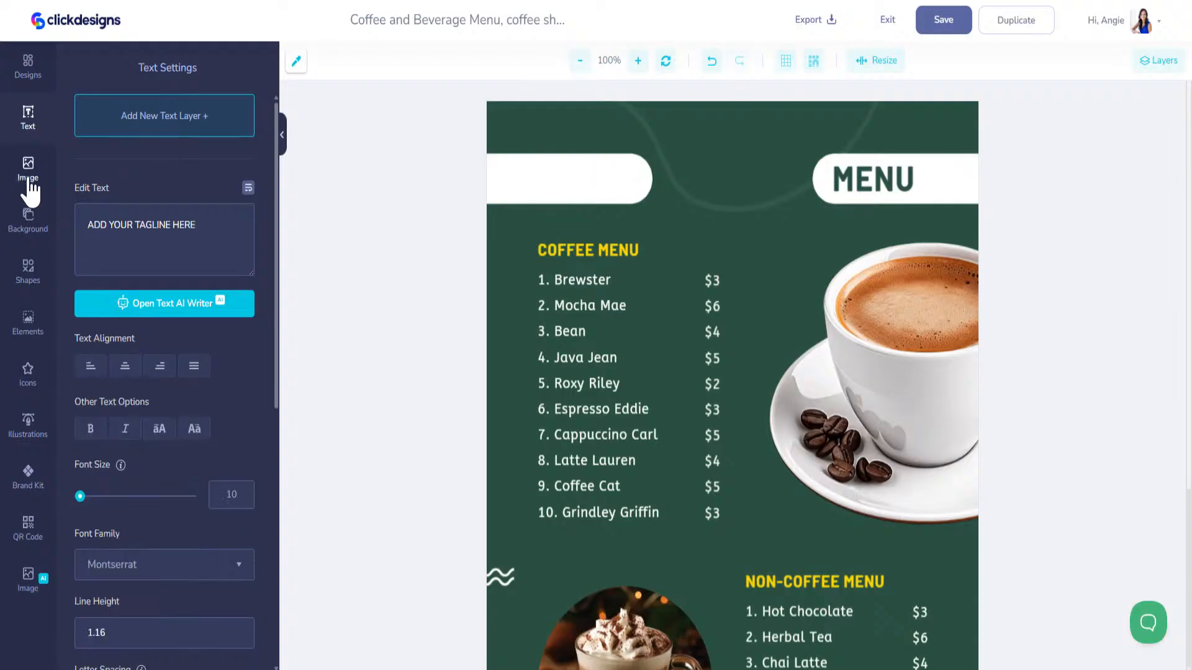
Add the saved Sweet Bean Cafe logo and move it to the menu's top
click(28, 65)
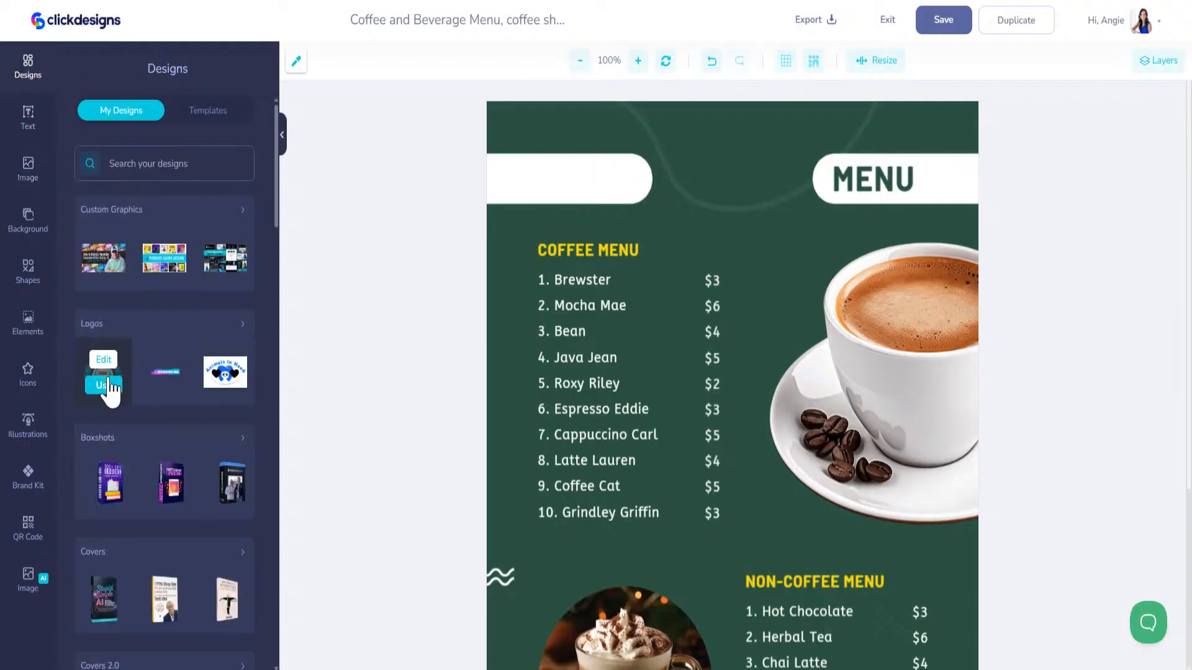
click(103, 385)
drag(673, 420, 548, 98)
Resize the white pill shape so it fits snugly around the logo
click(560, 161)
drag(593, 240, 564, 148)
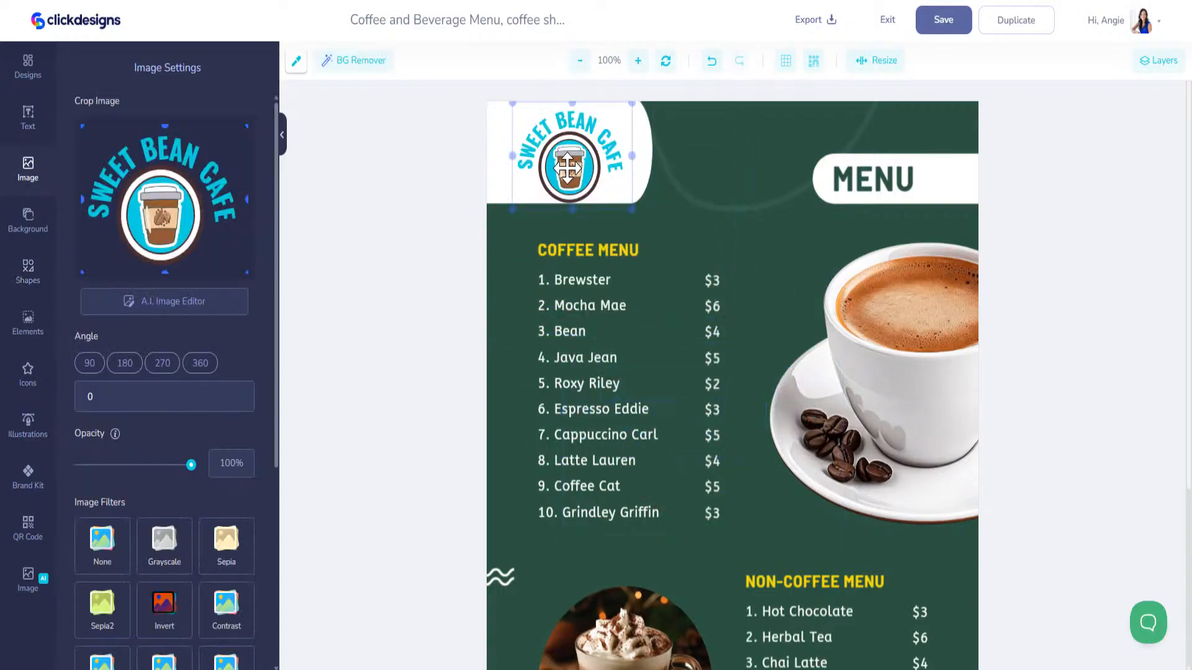
drag(575, 168, 555, 165)
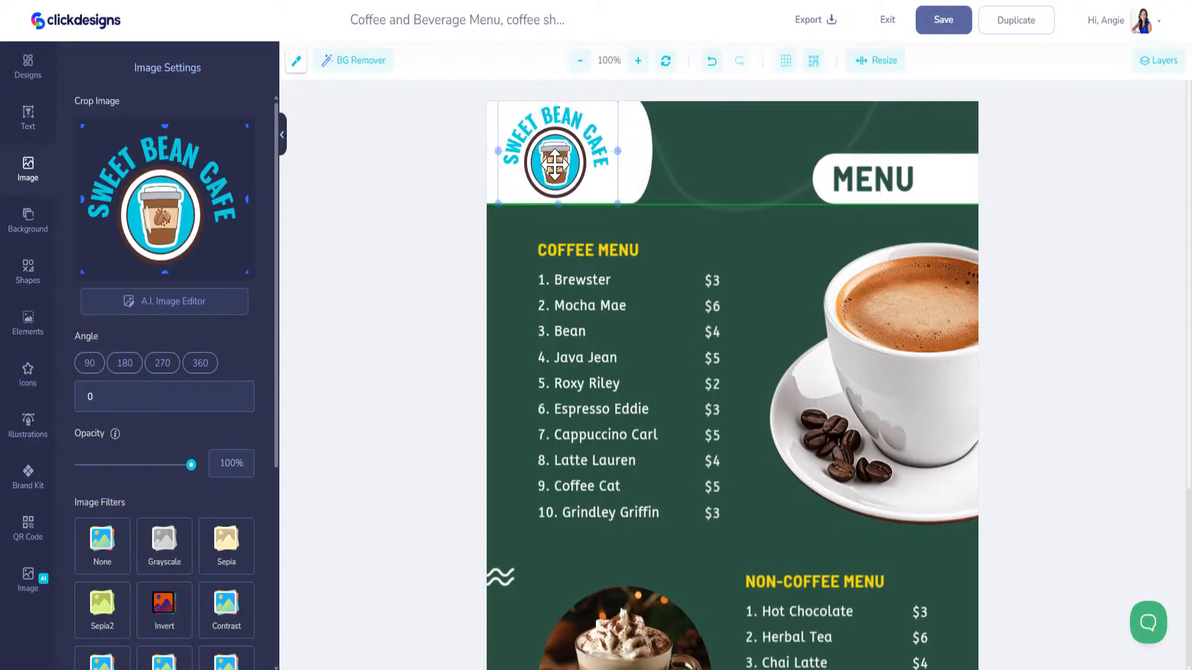
click(649, 147)
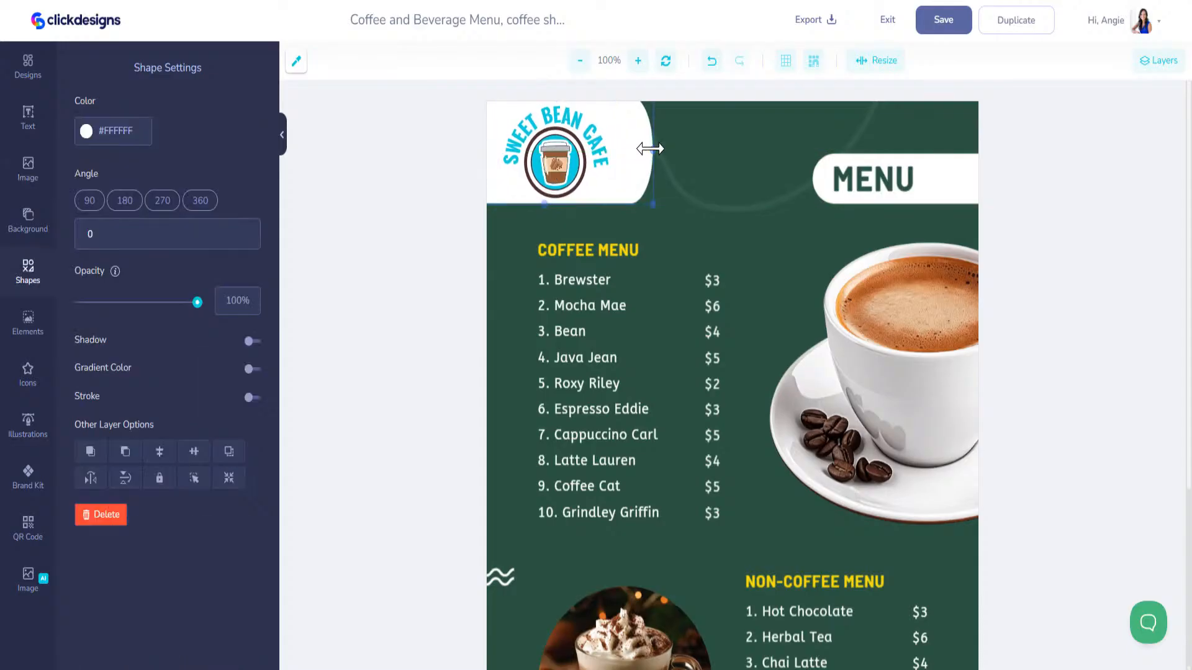
drag(649, 148, 624, 148)
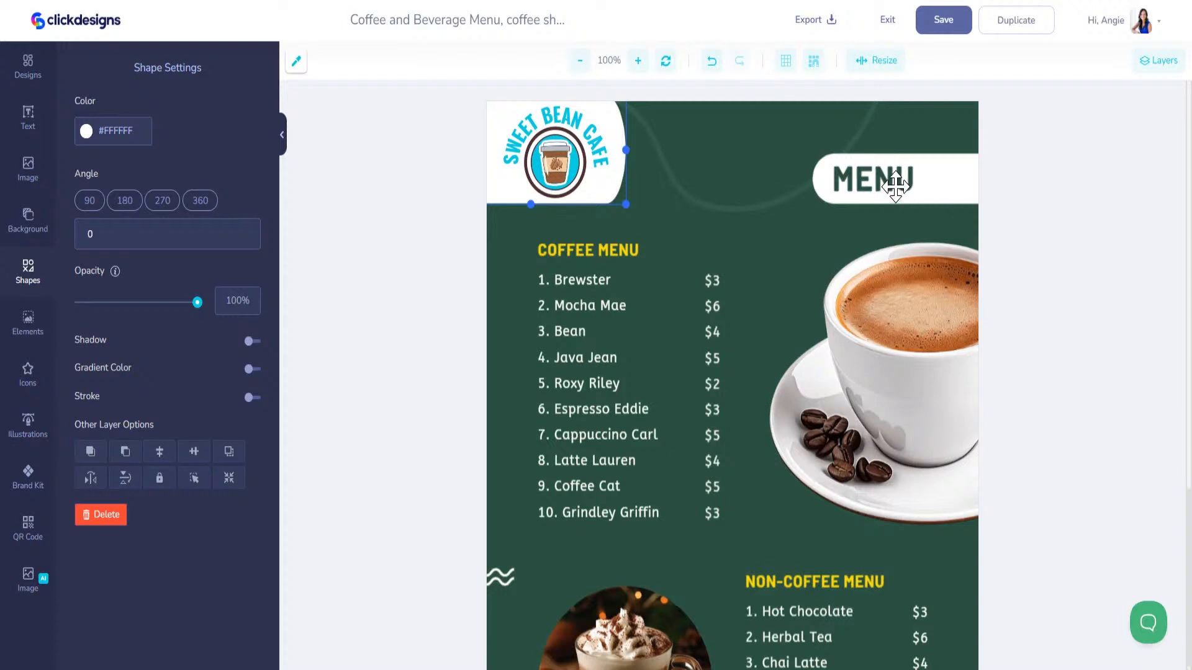
click(887, 138)
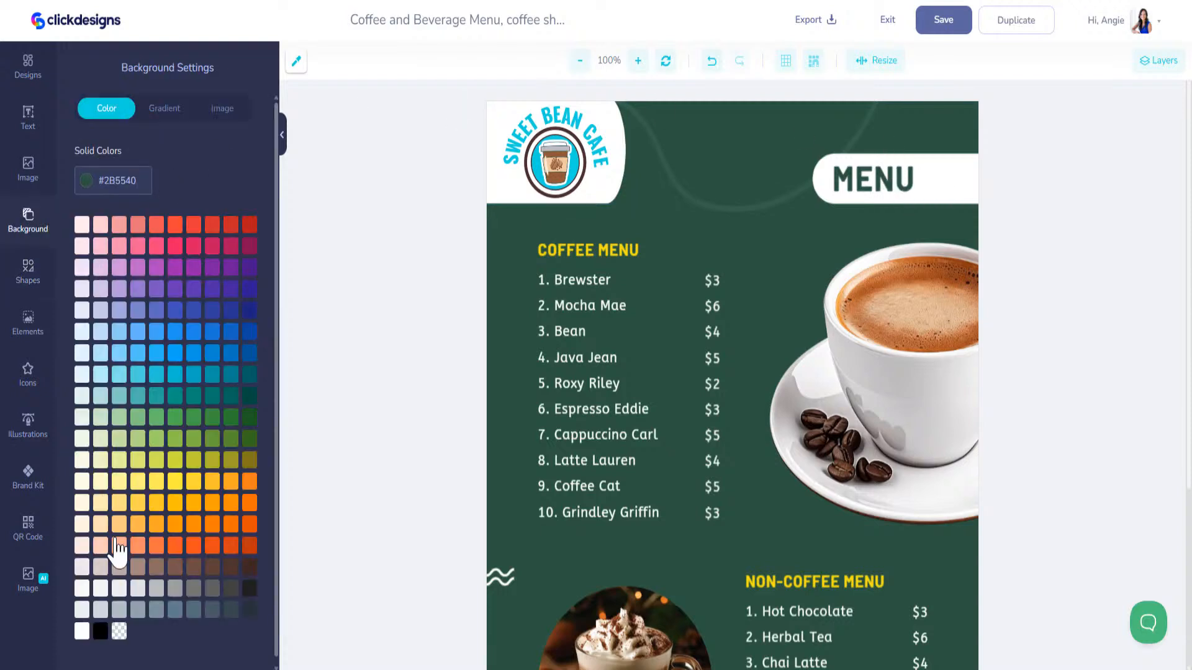
Apply the brand kit cyan to the page background, dark green panel and MENU title
click(28, 478)
click(149, 111)
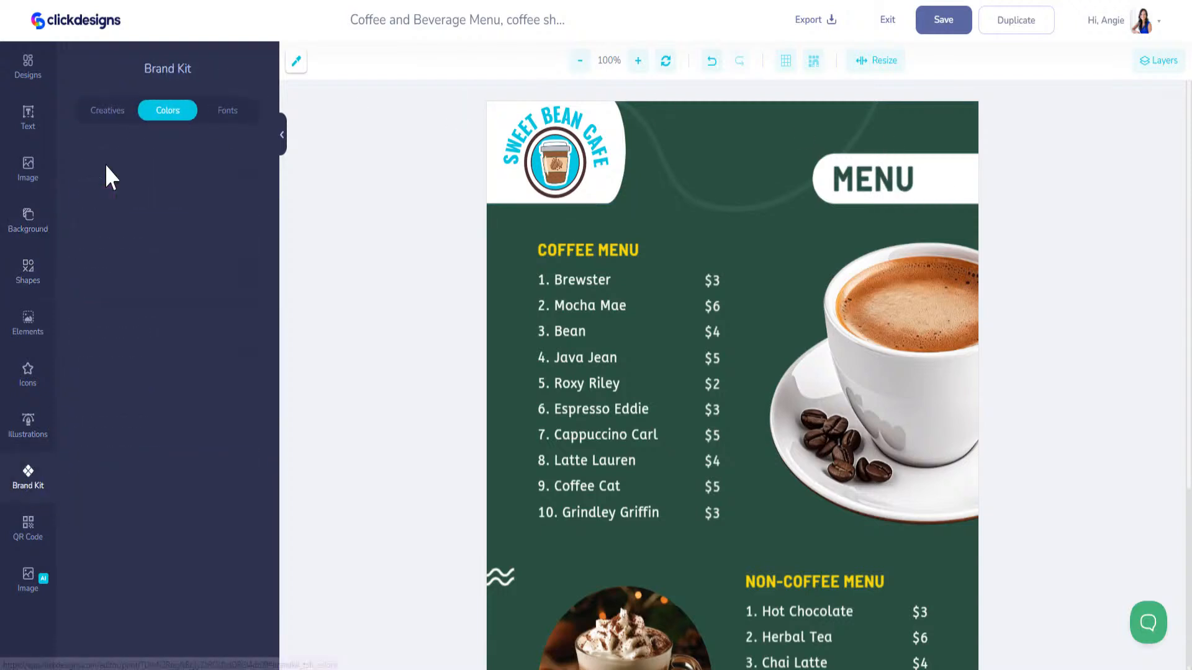
click(88, 199)
click(514, 490)
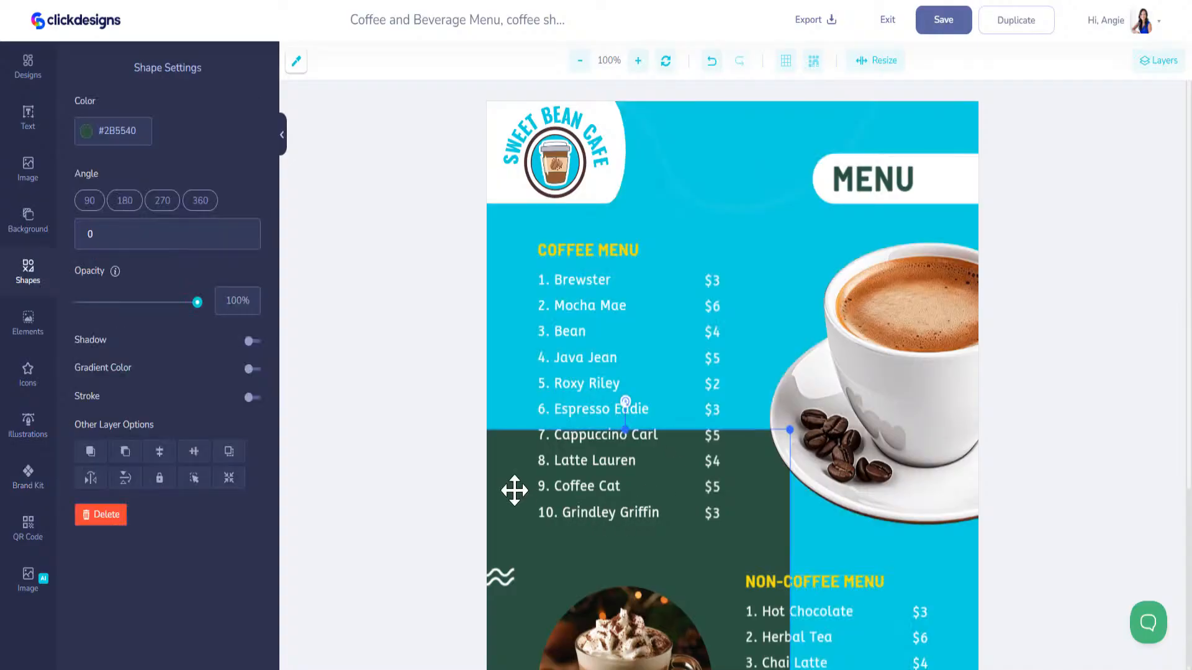
click(30, 479)
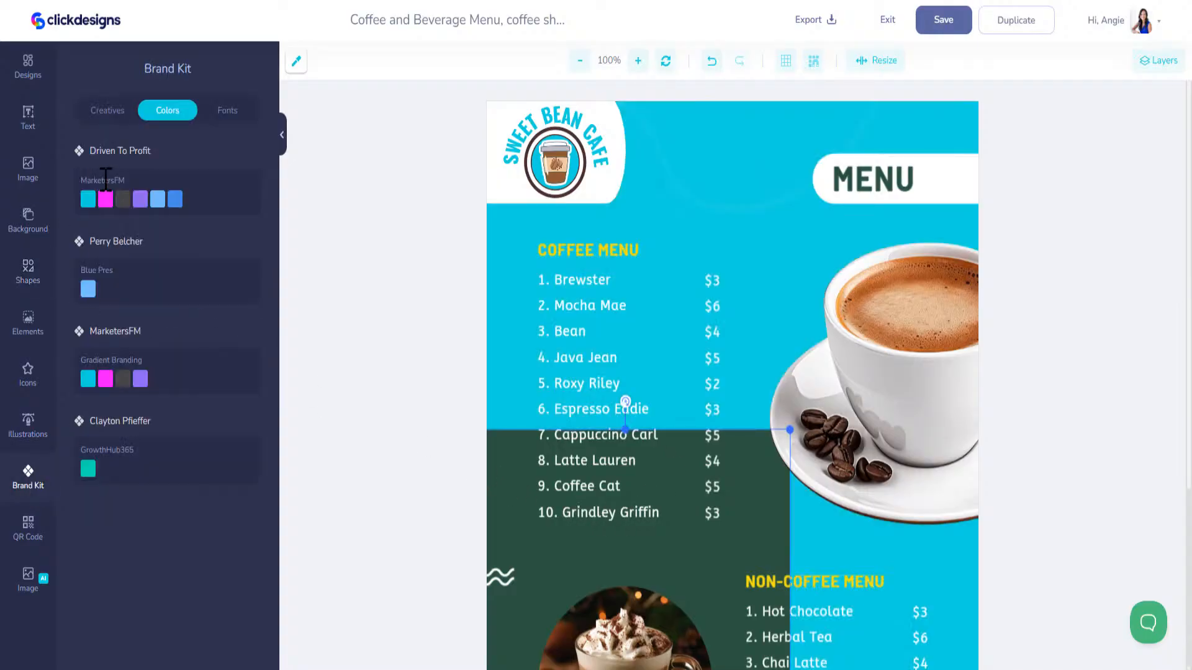
click(90, 200)
click(867, 180)
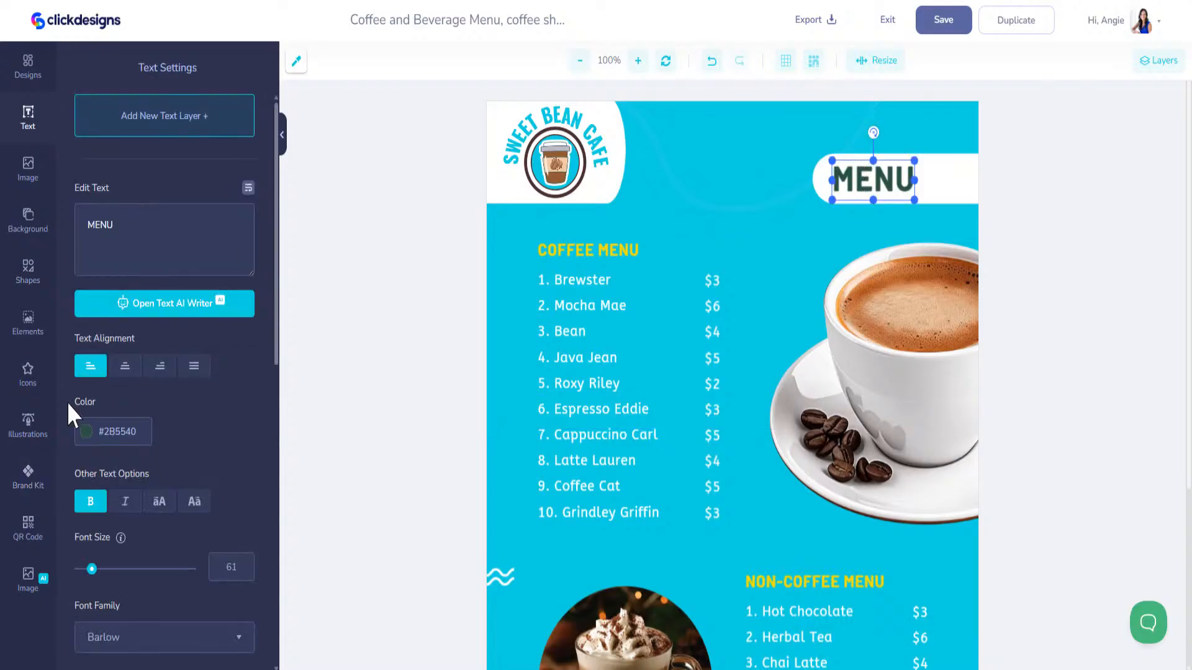
click(30, 479)
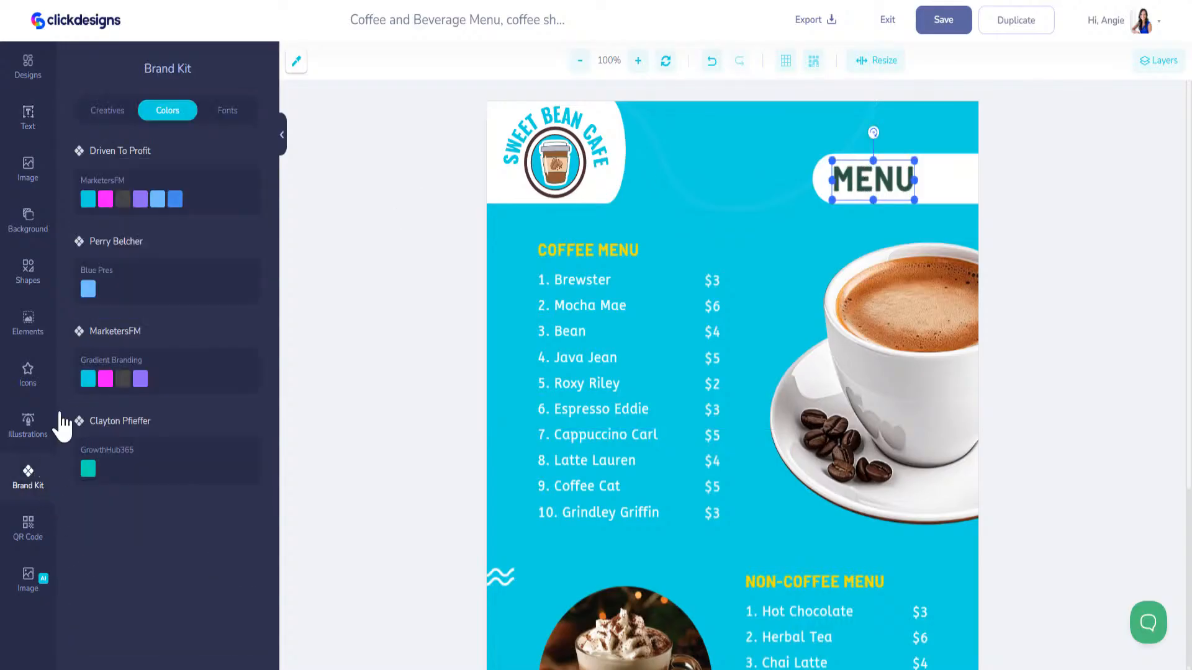
click(88, 199)
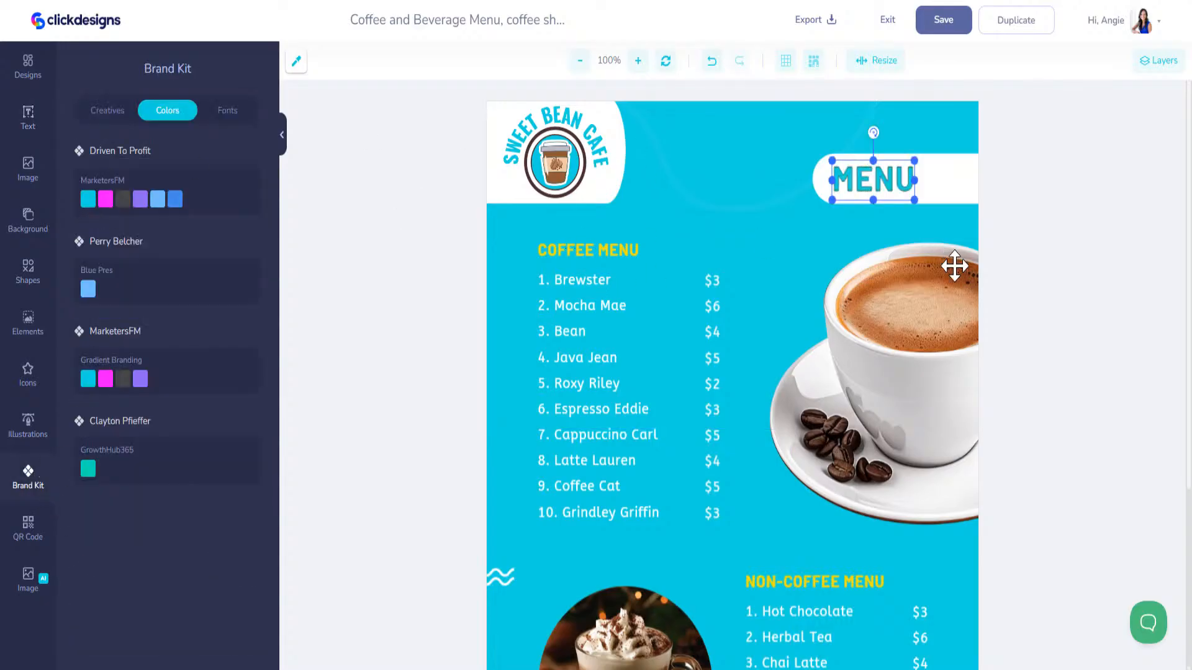
scroll(1024, 340, down, 4)
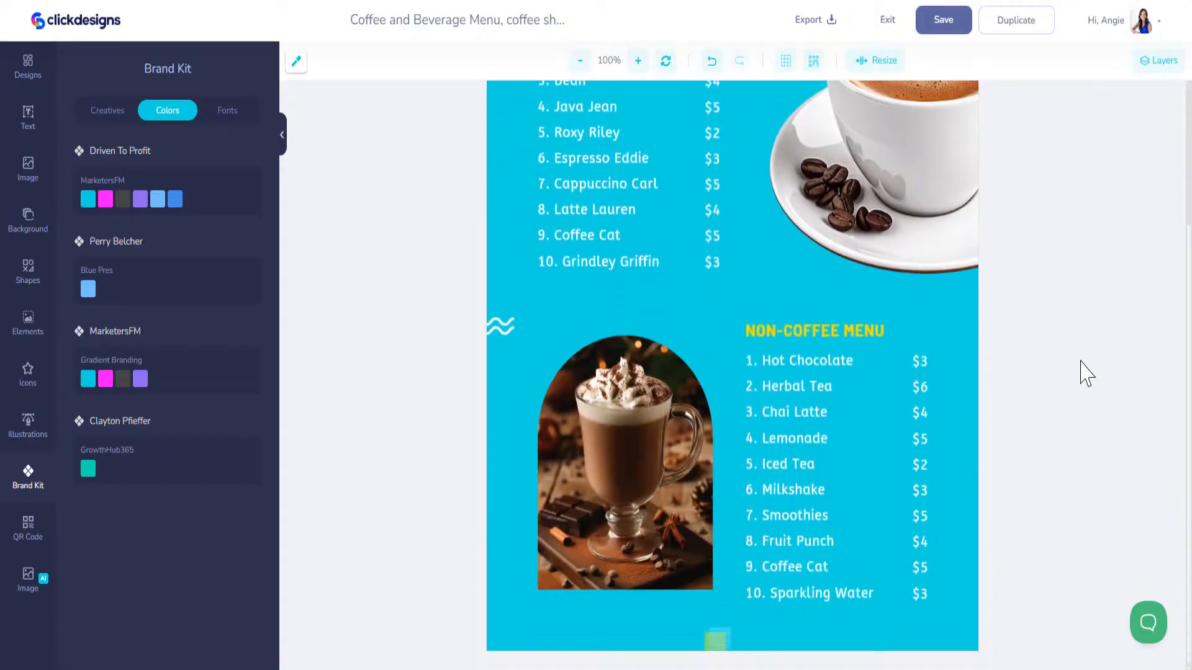
scroll(1091, 368, up, 4)
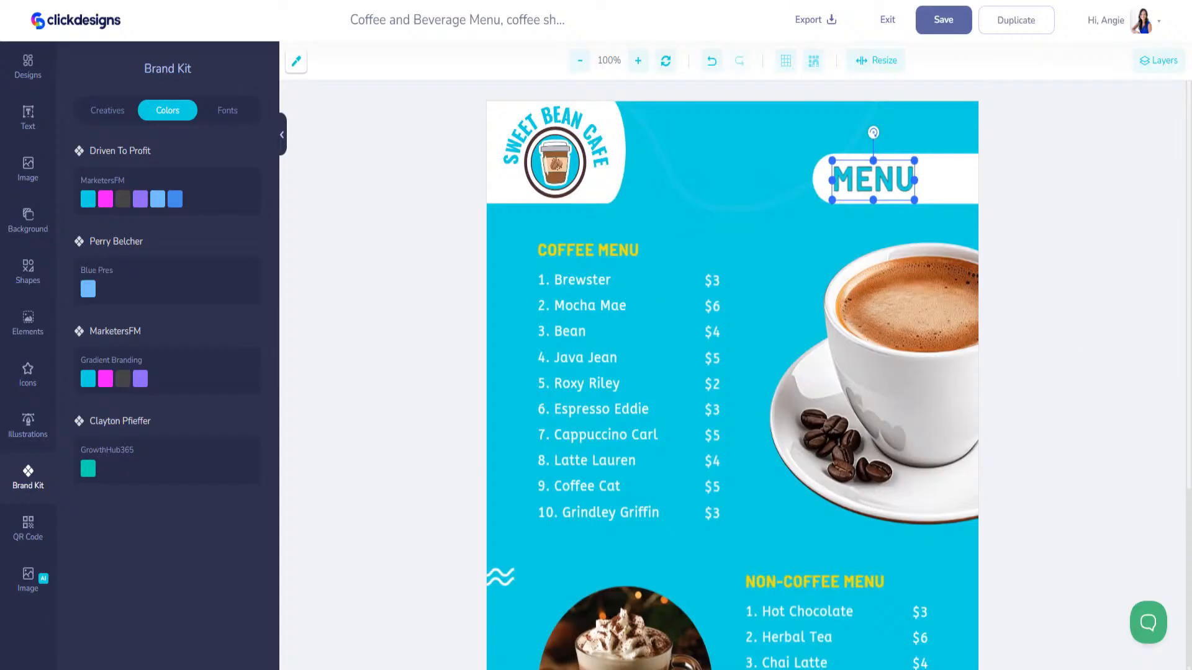
Zoom out to view the whole menu and save the design
click(580, 60)
click(580, 60)
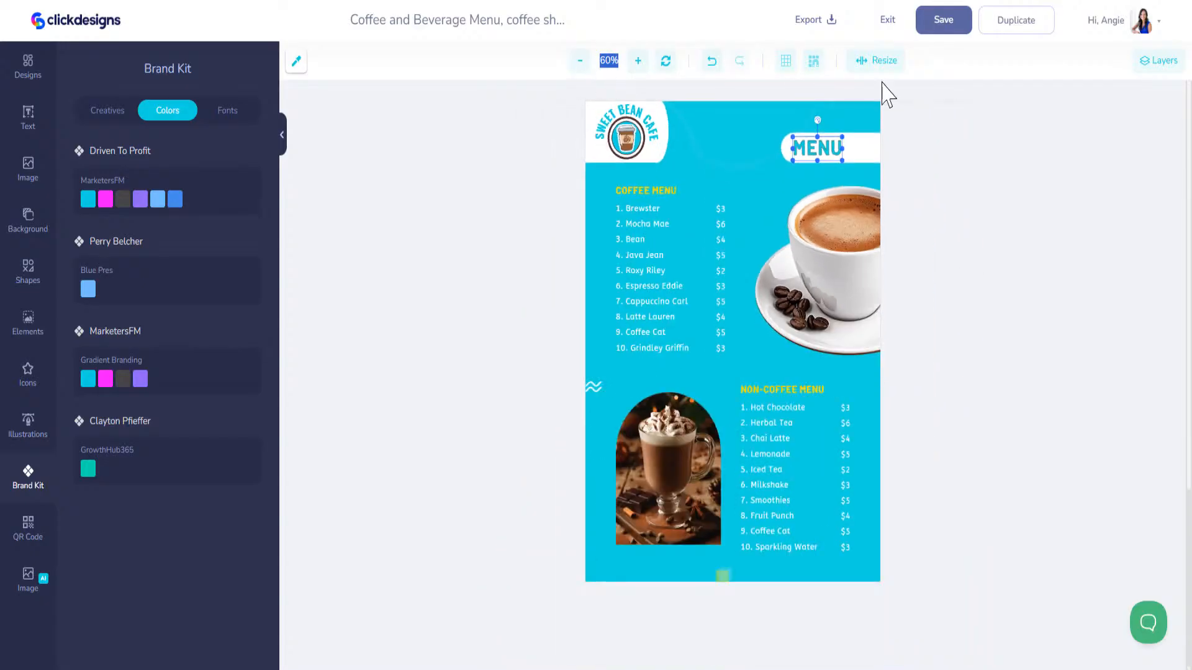
click(942, 28)
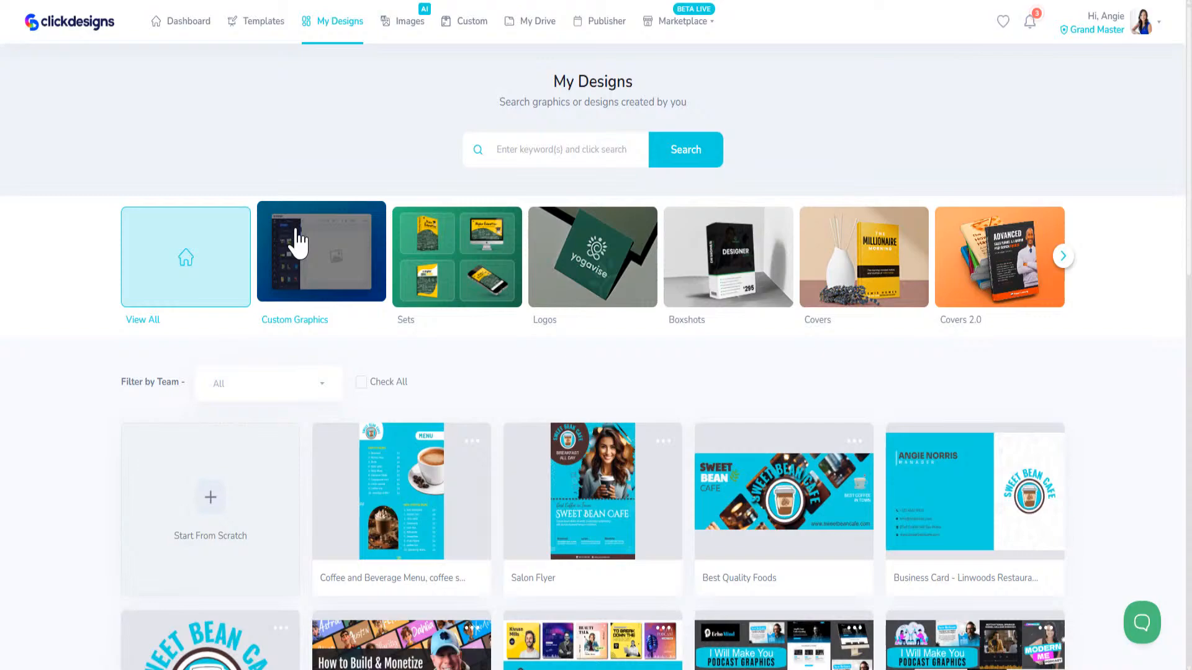
Browse the template categories through to the Prints Labels templates
click(264, 37)
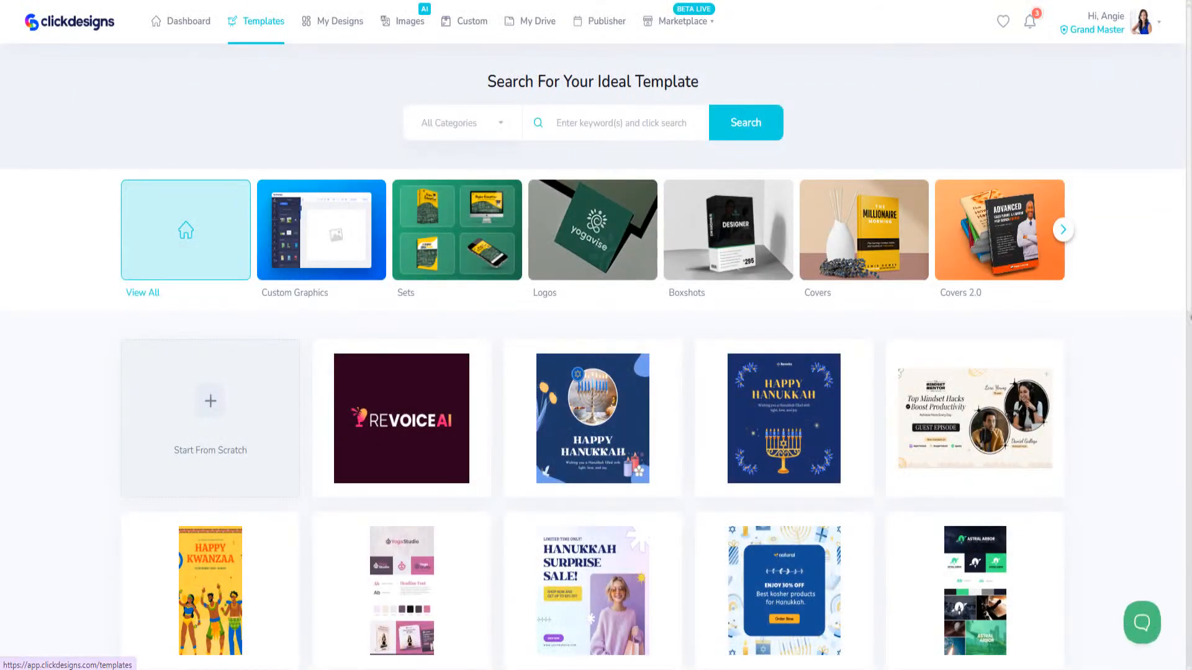
click(1063, 231)
click(1063, 244)
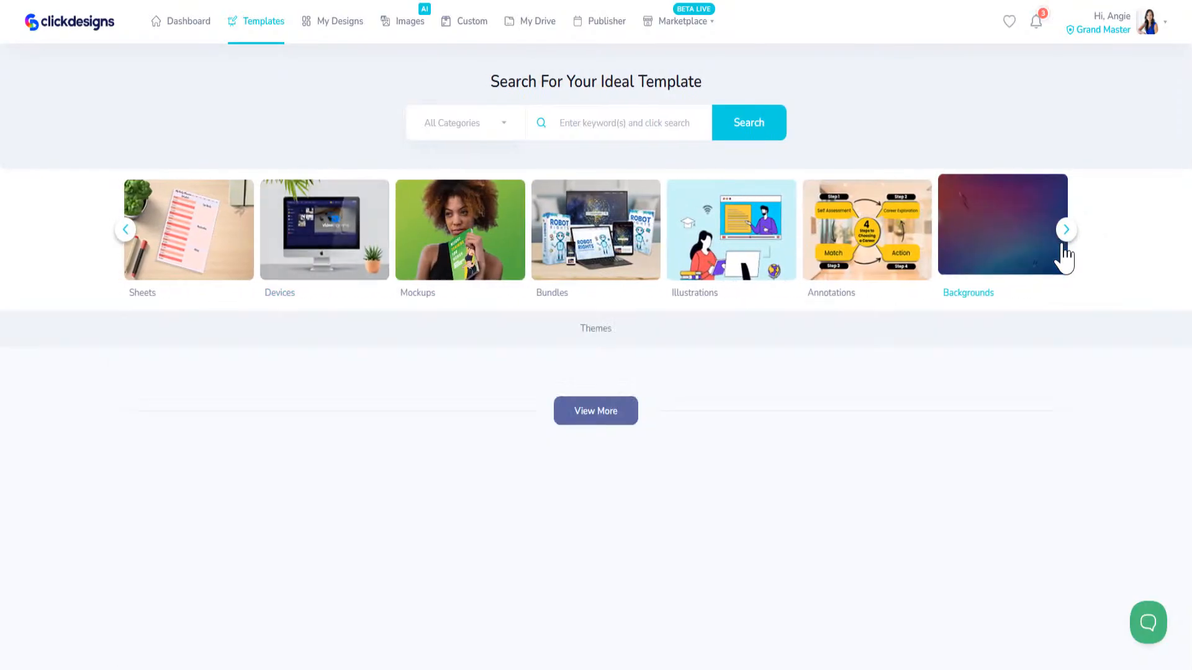
click(1066, 235)
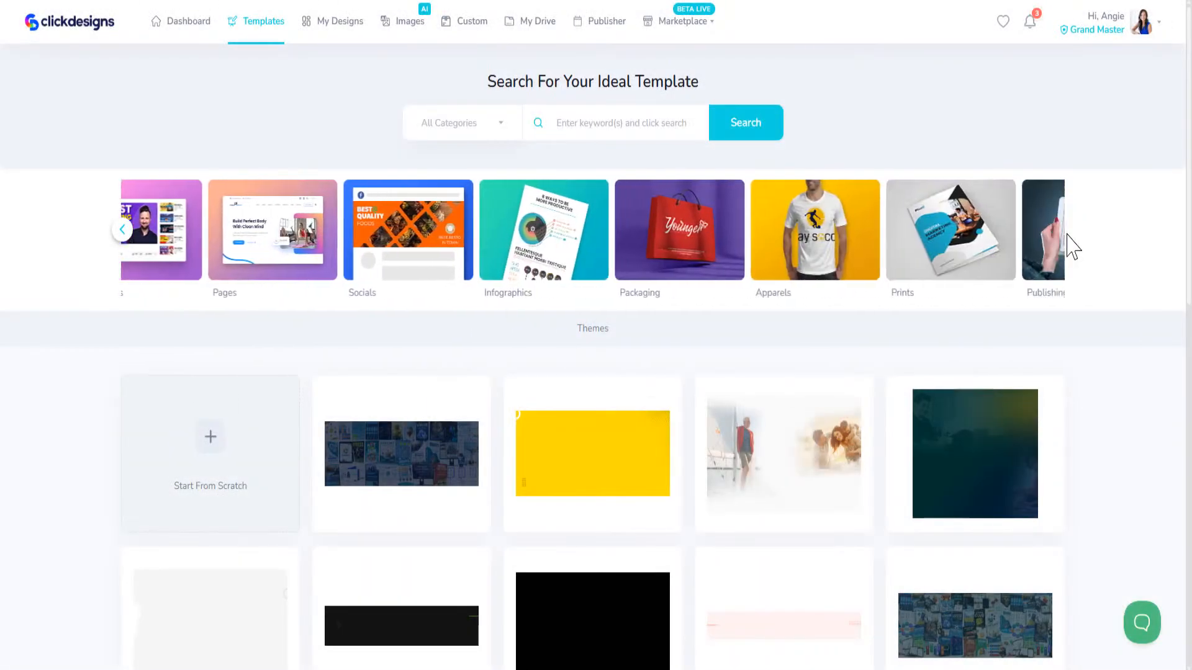
drag(678, 254, 1038, 277)
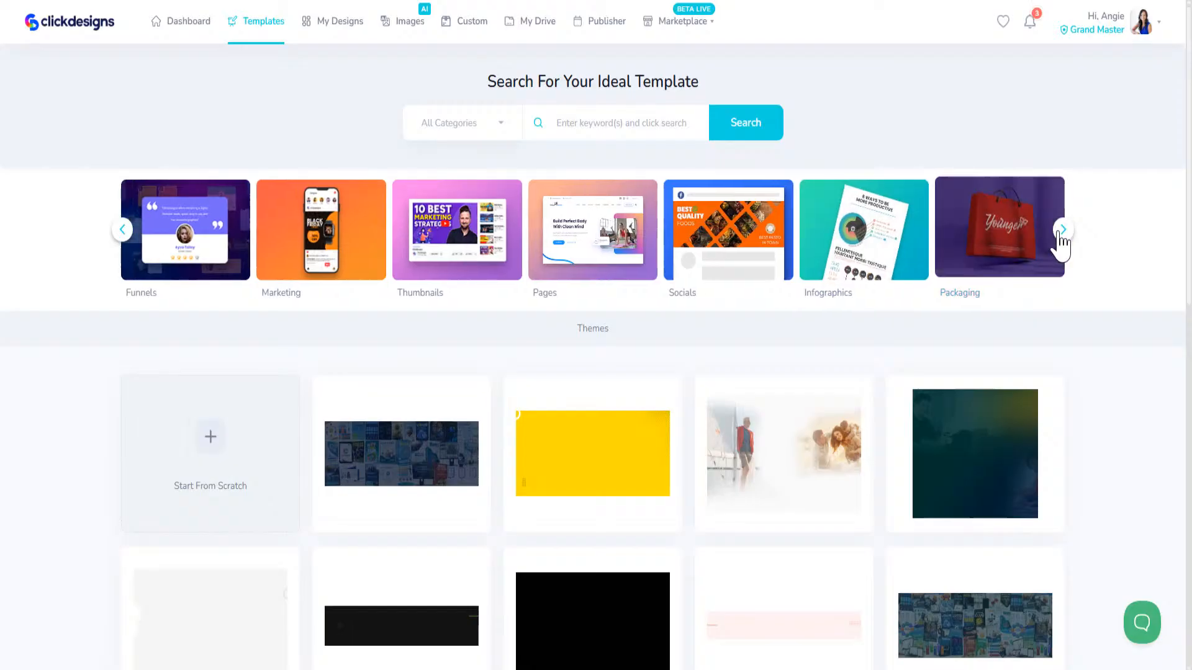
click(877, 254)
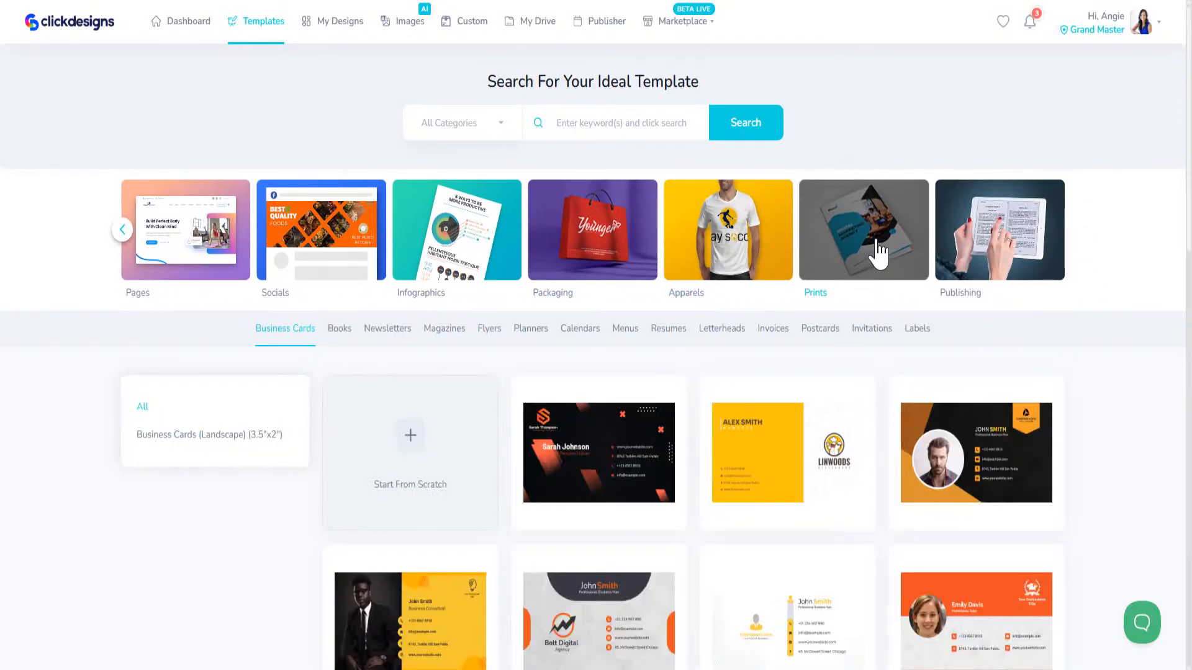
click(923, 331)
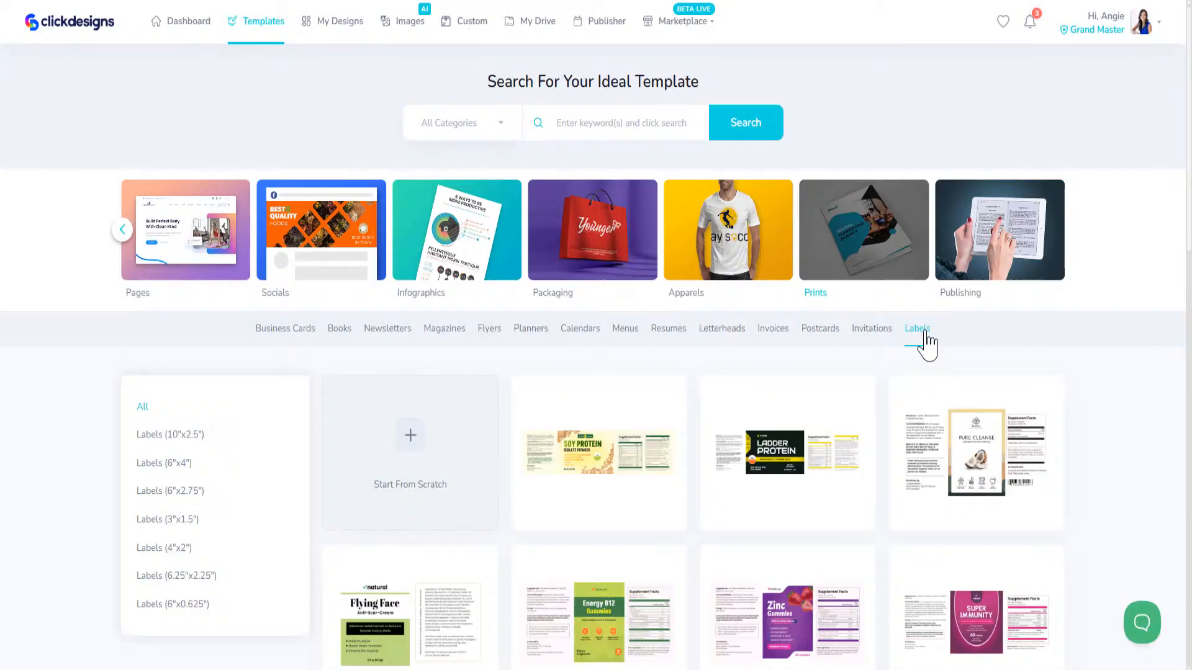
scroll(886, 457, down, 5)
scroll(877, 248, up, 5)
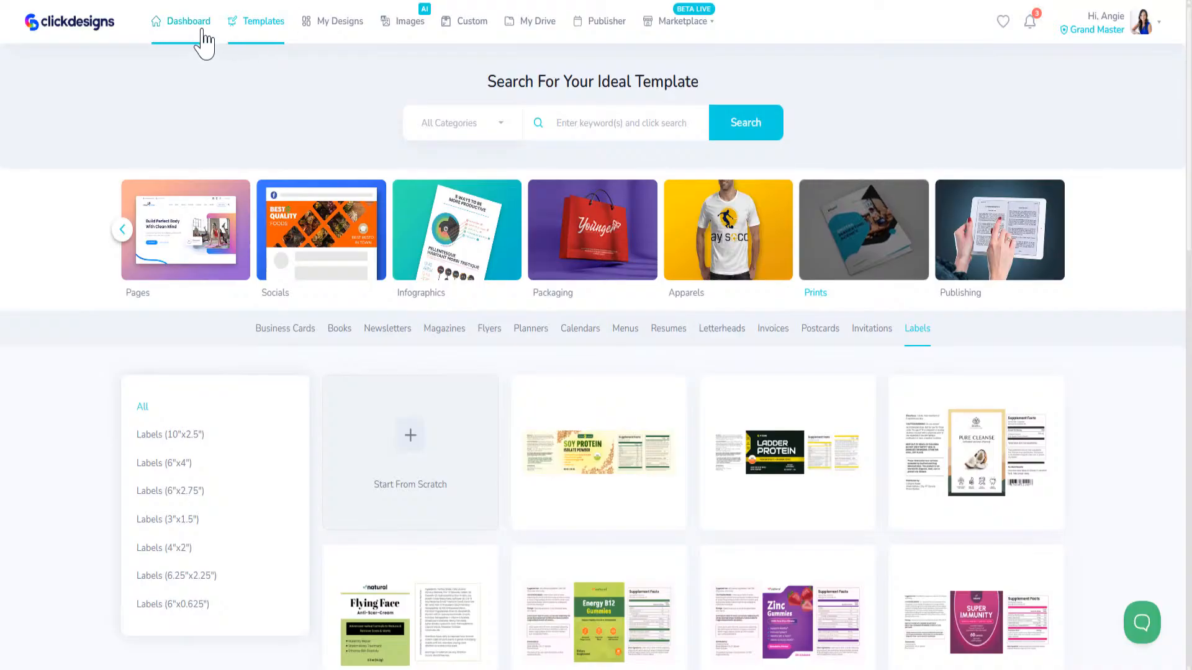
Switch to Packaging templates and show the Beverages mockups, including the paper cup
click(264, 25)
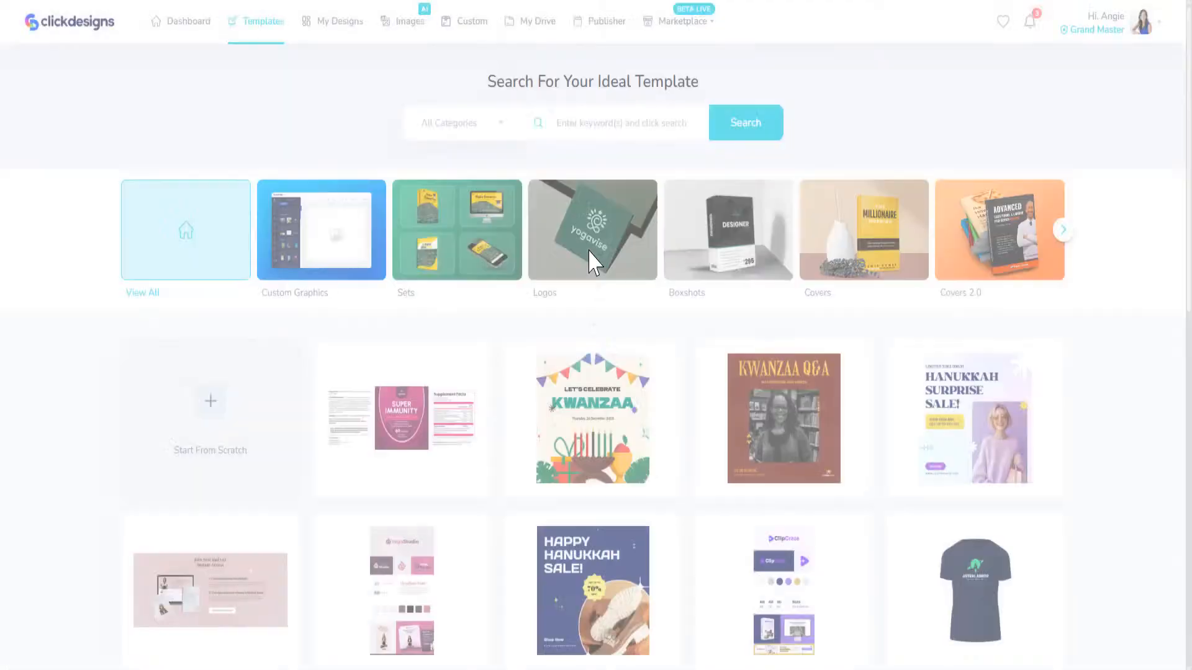
click(610, 236)
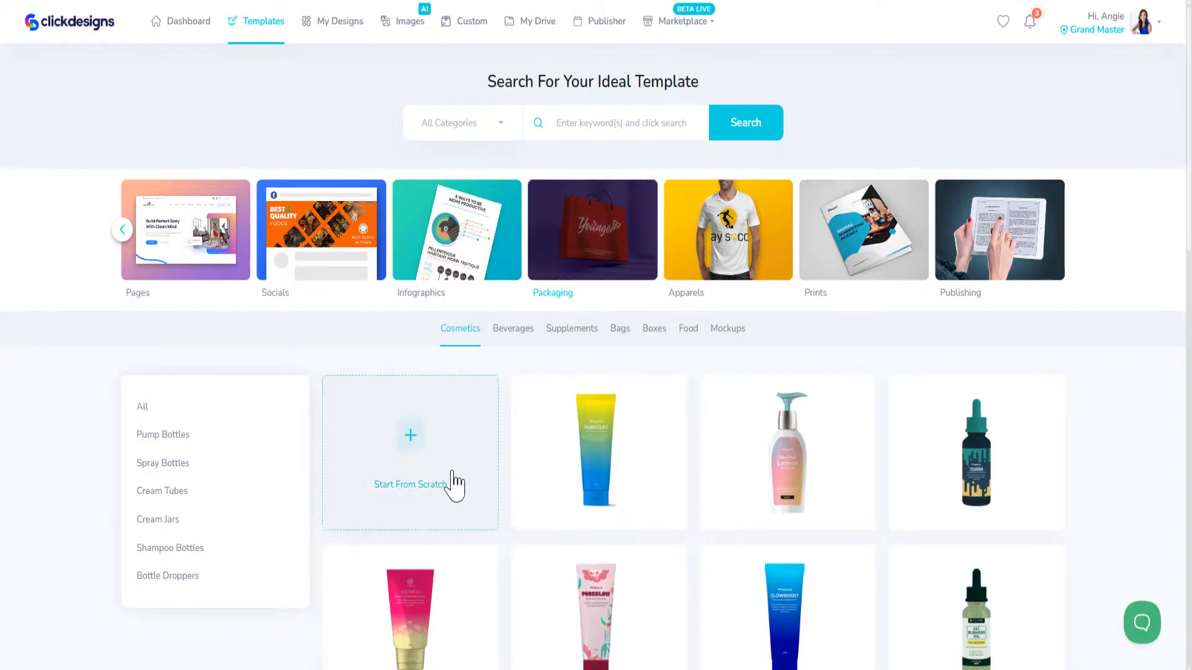
click(511, 332)
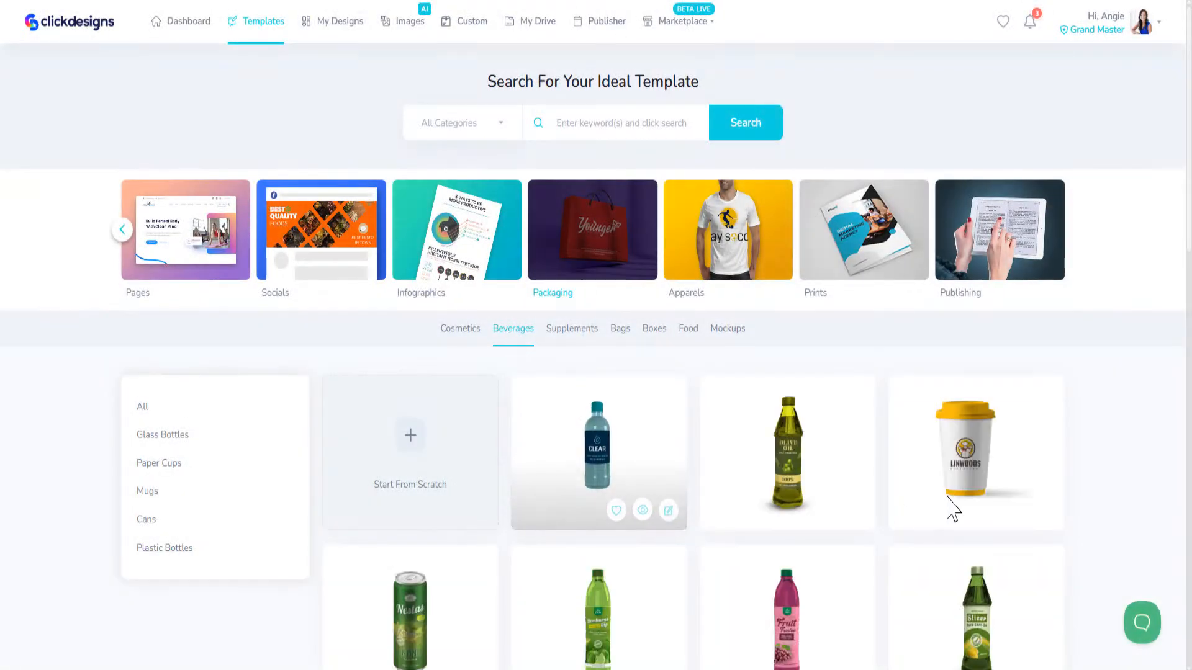
mouse_move(1041, 522)
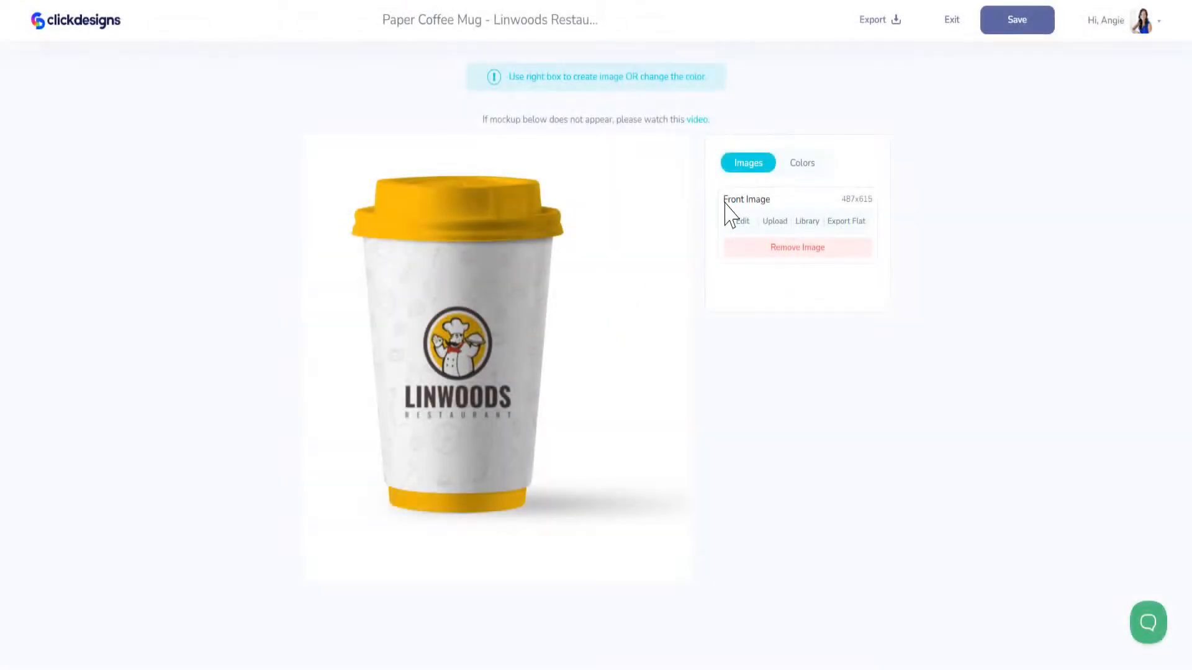
Colour the cup body and lid cyan #12D6DF, then open the cup's front image for editing
click(807, 178)
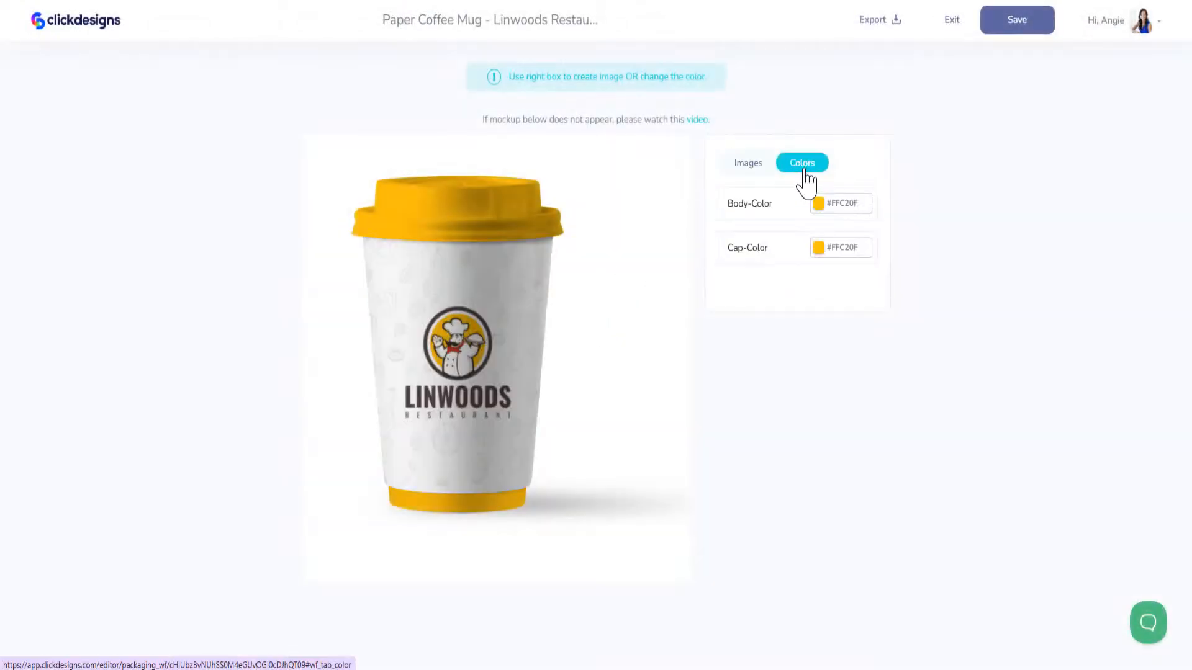
double_click(837, 203)
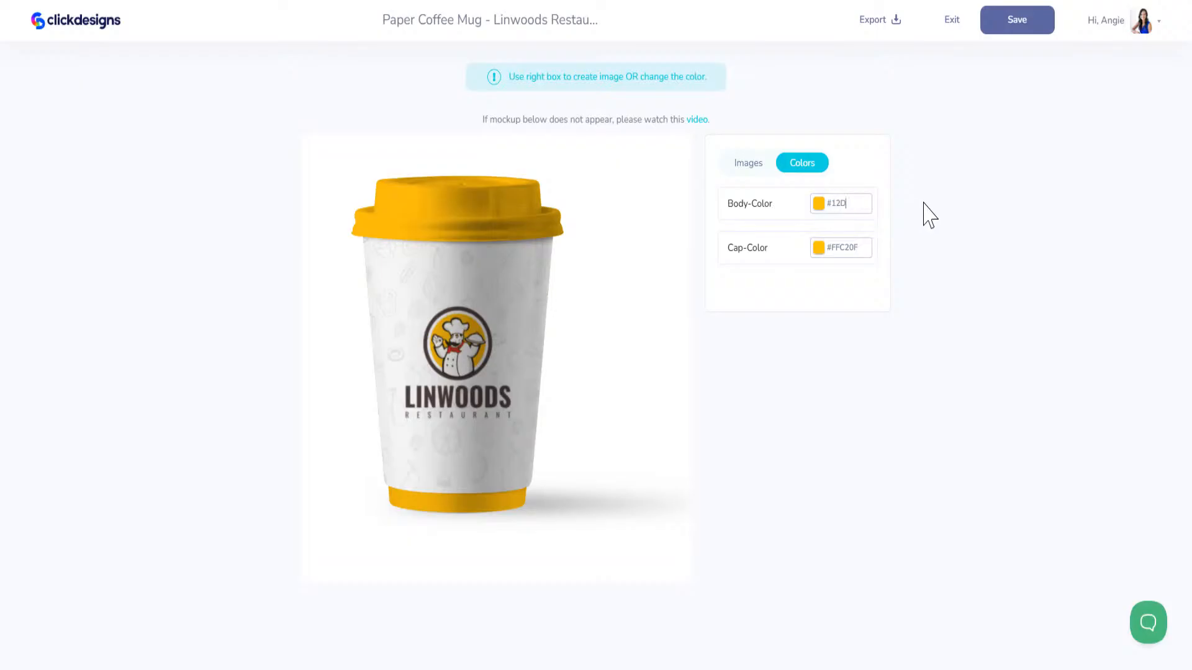
click(859, 248)
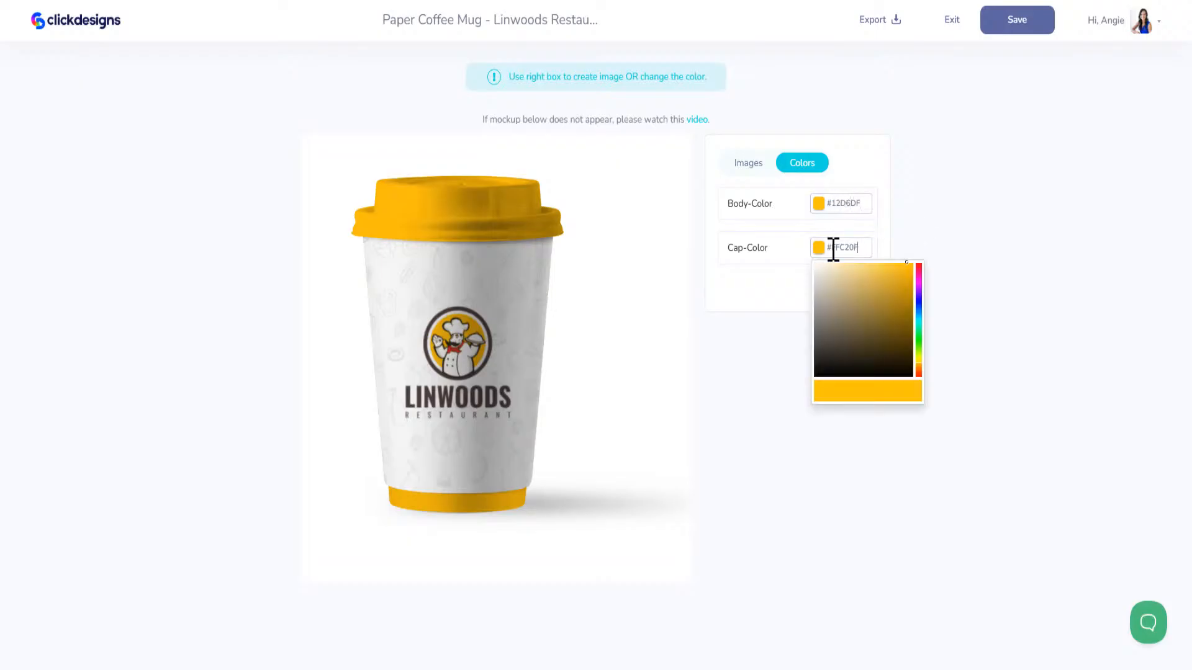
click(884, 310)
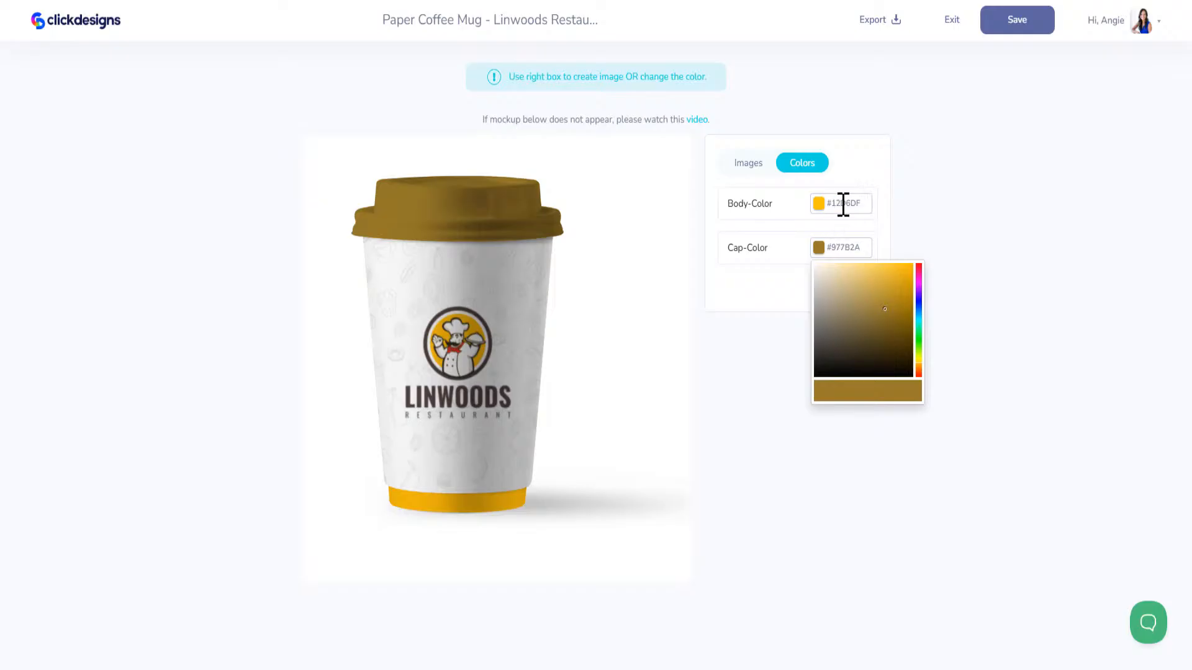
click(840, 204)
click(874, 193)
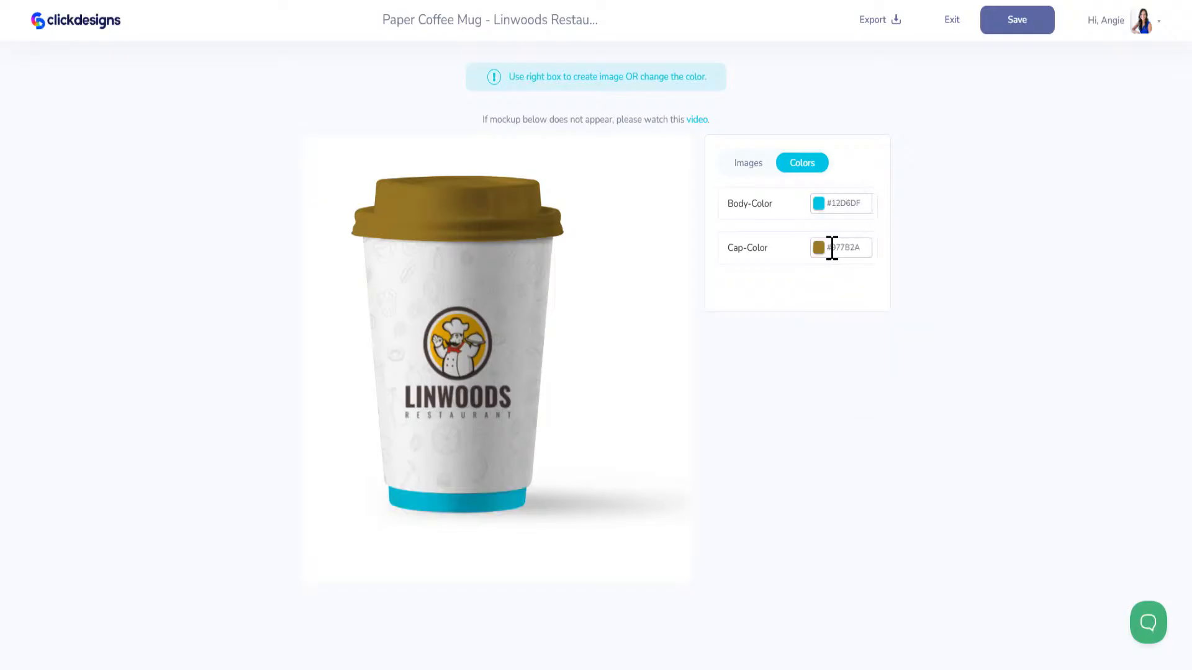
double_click(832, 248)
click(945, 248)
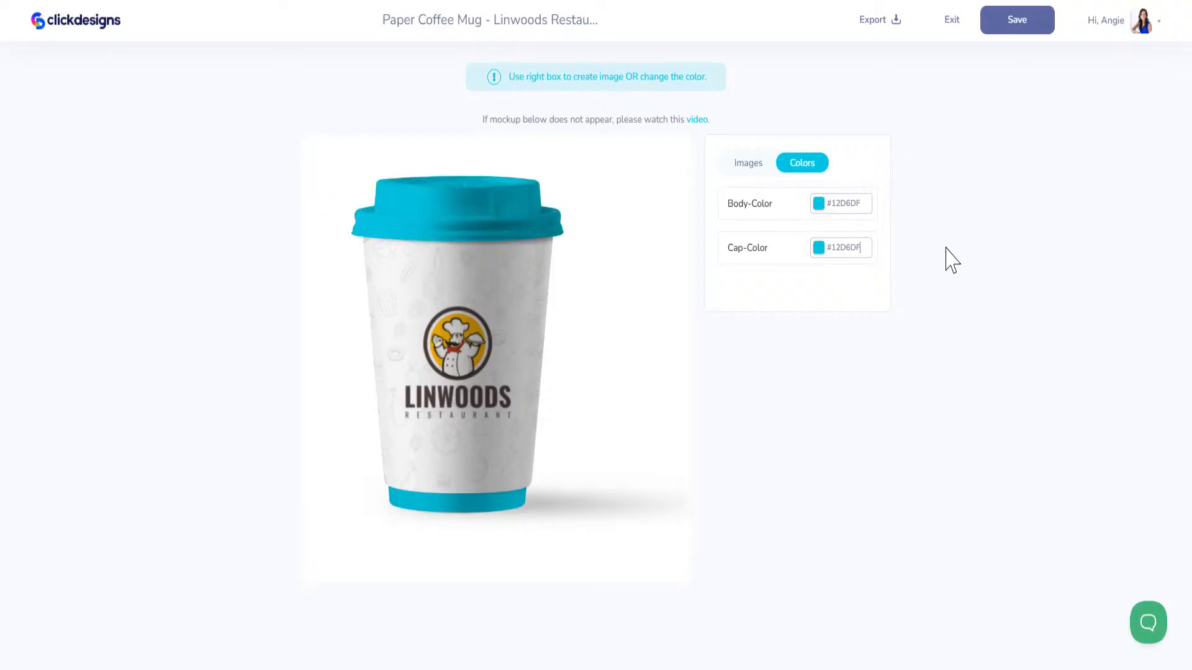
click(752, 164)
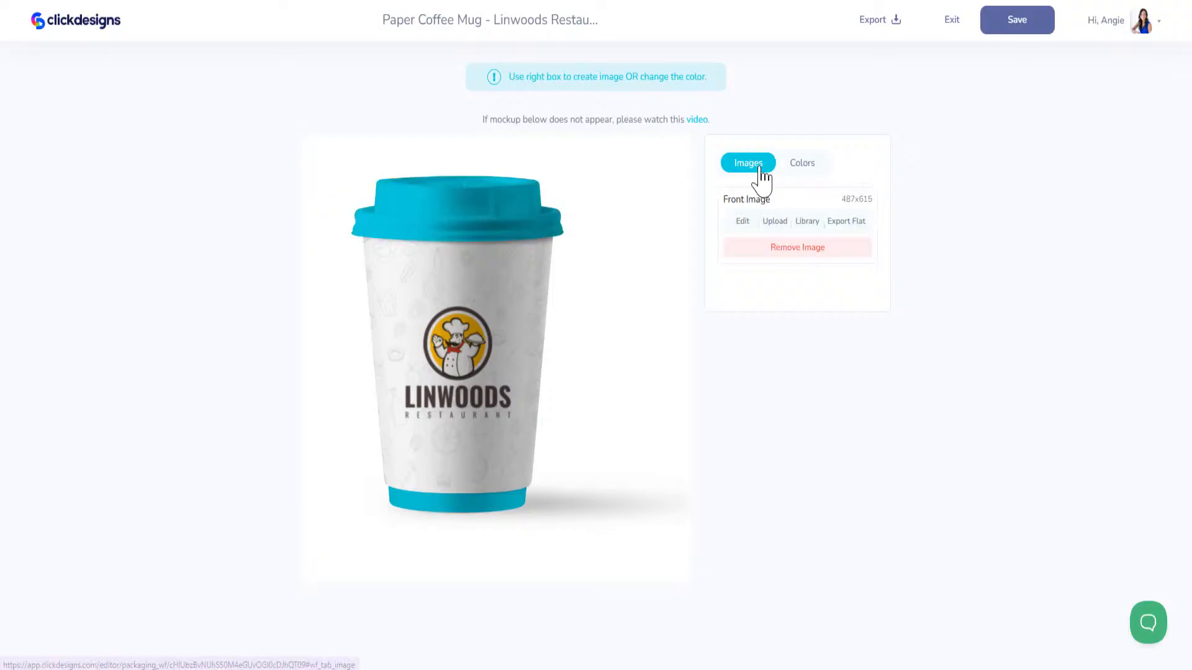
click(745, 223)
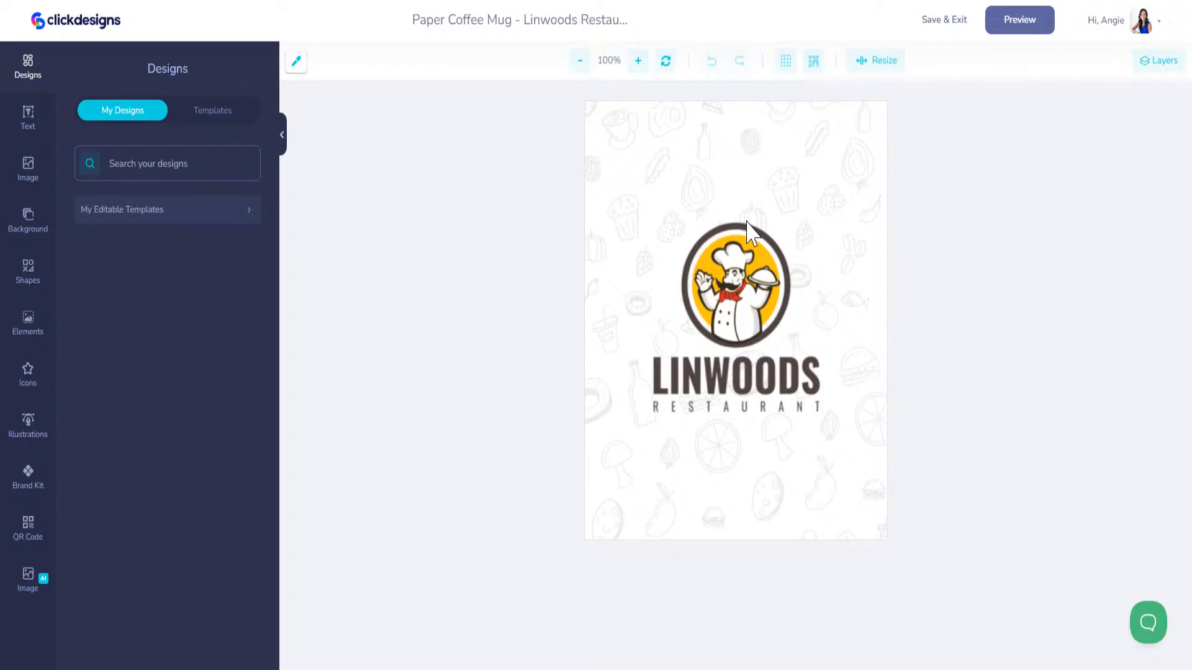
Delete the Linwoods logo from the cup's front design
click(729, 277)
key(Delete)
click(28, 118)
Place the Sweet Bean Cafe logo from My Designs and nudge it slightly right
click(28, 68)
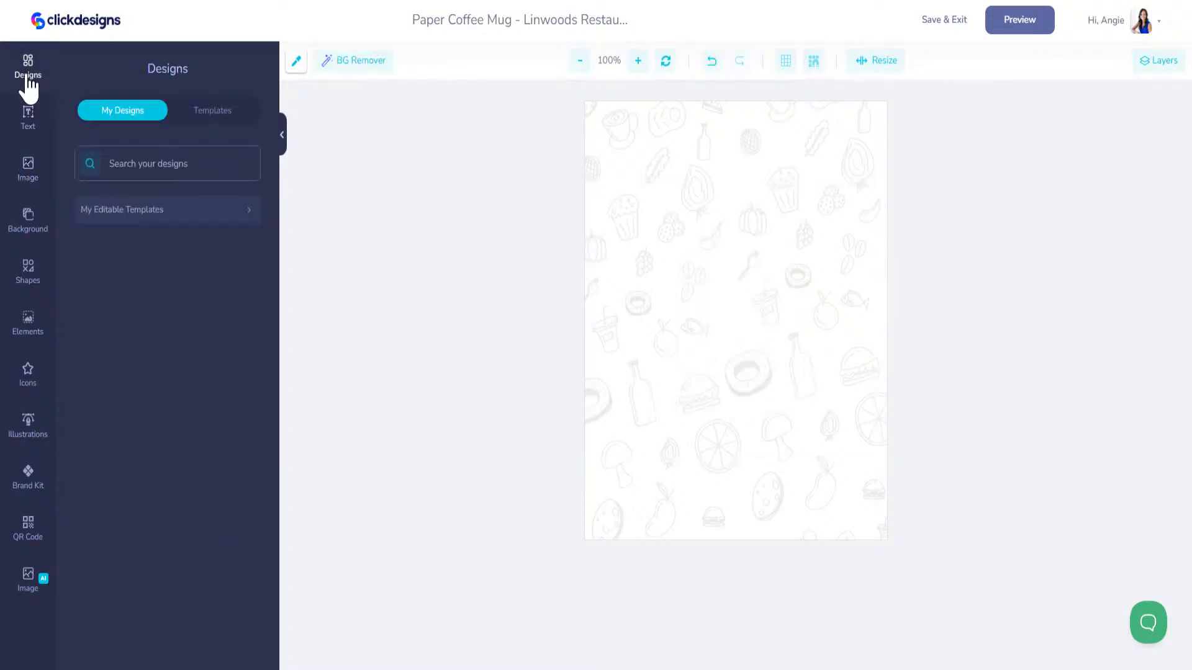
click(121, 111)
click(114, 429)
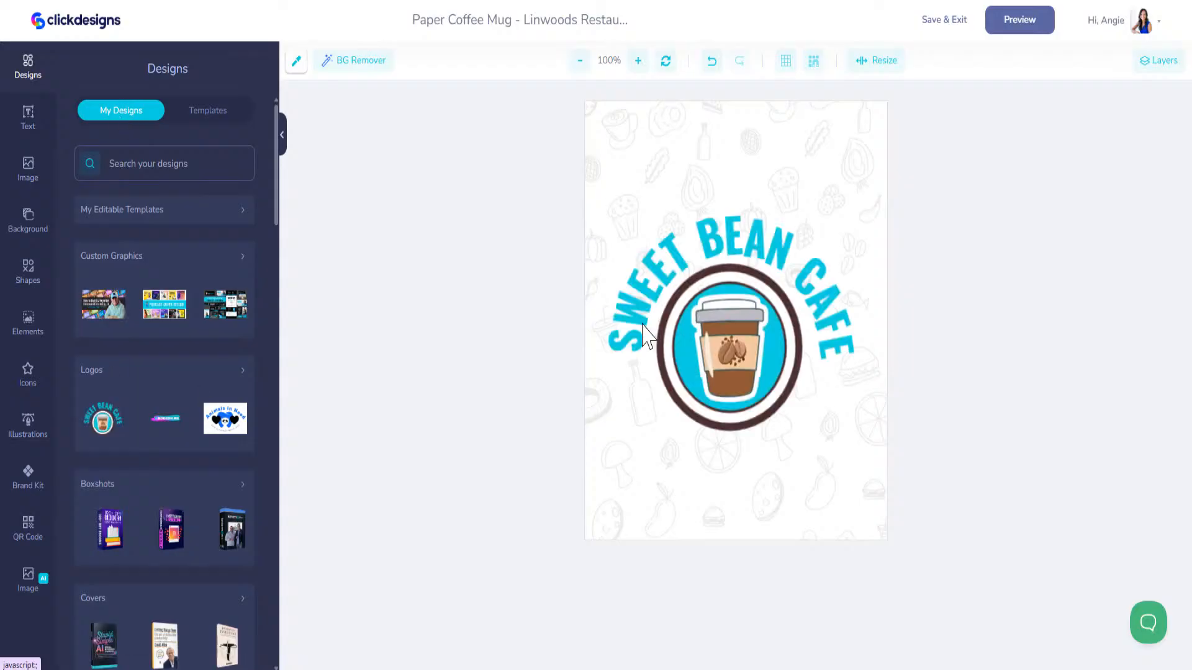
click(719, 319)
drag(719, 320, 724, 320)
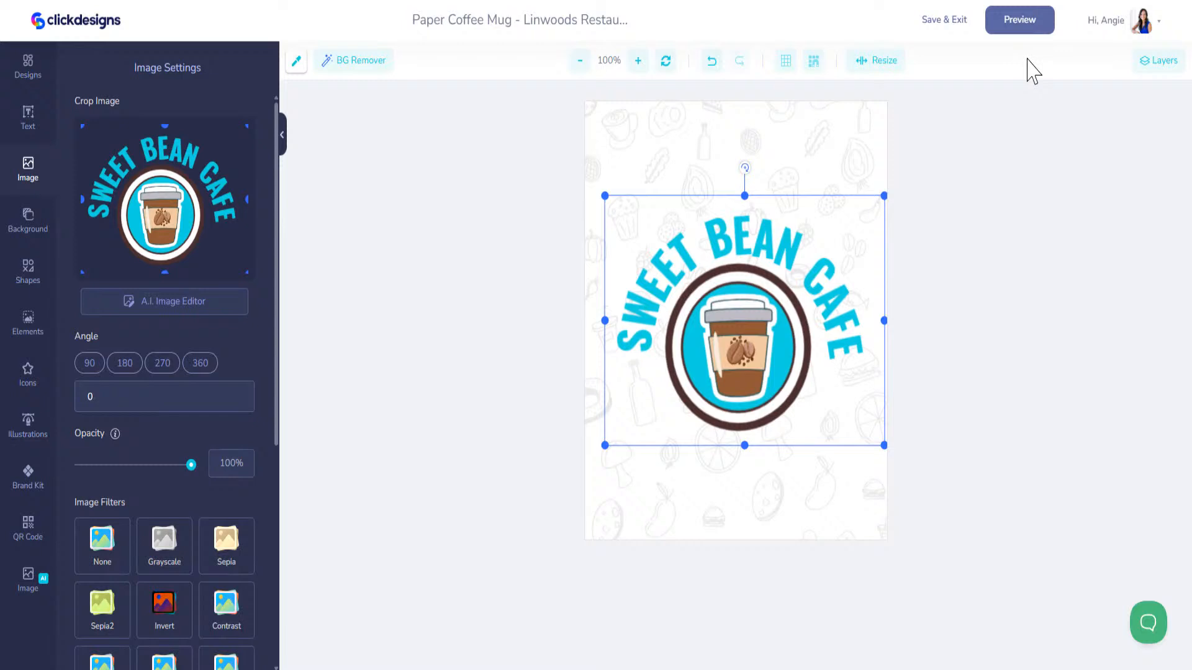
Preview the logo on the cup, save the mockup, and exit to My Designs
click(999, 36)
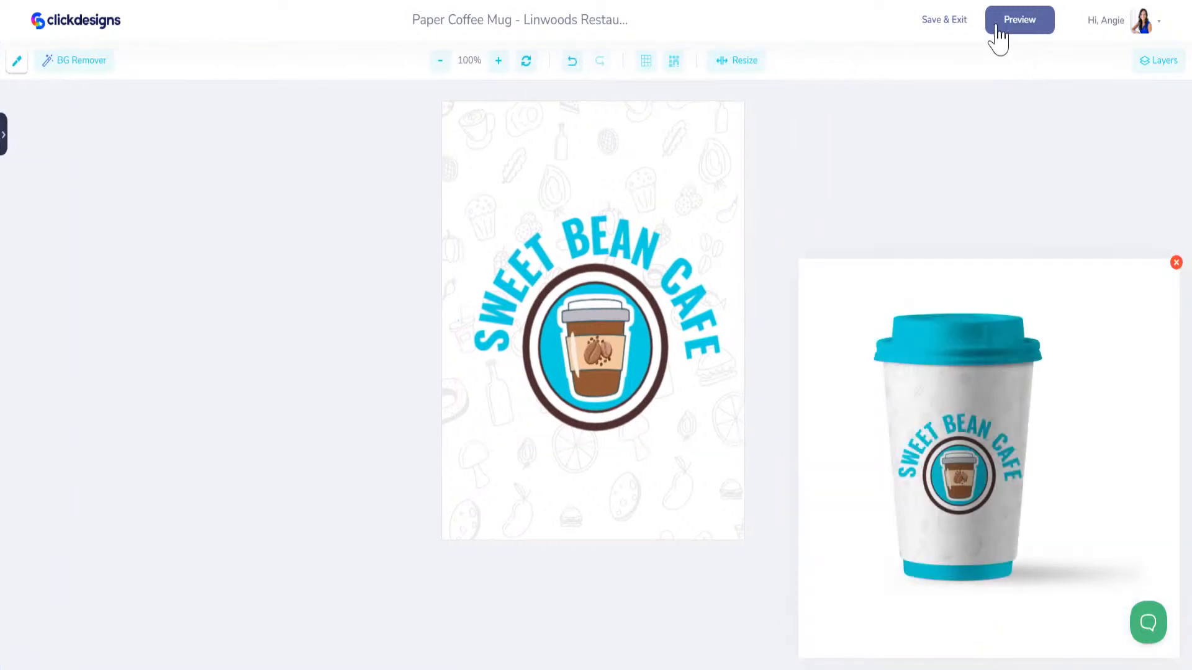
click(947, 23)
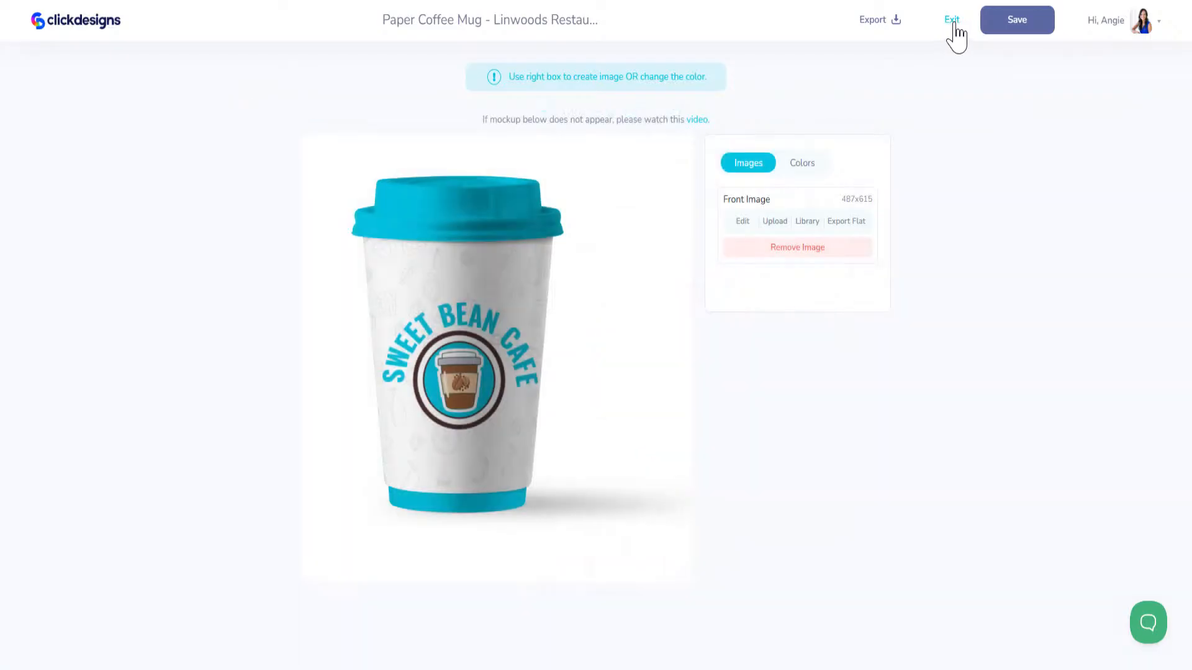
click(1004, 26)
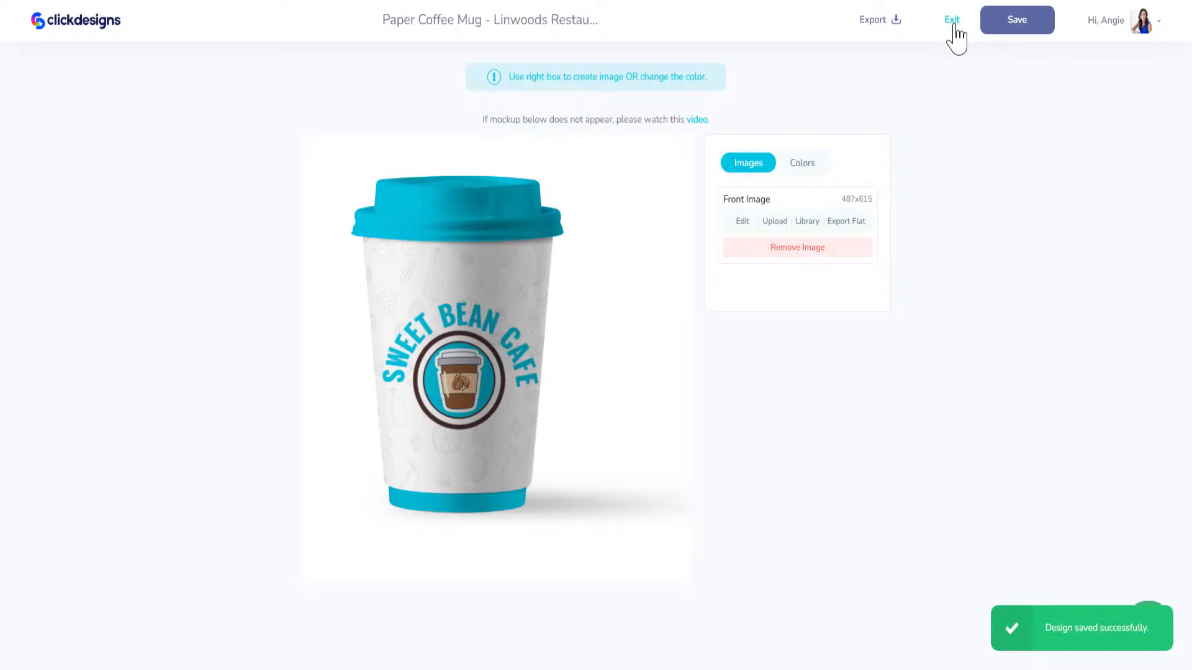
click(953, 25)
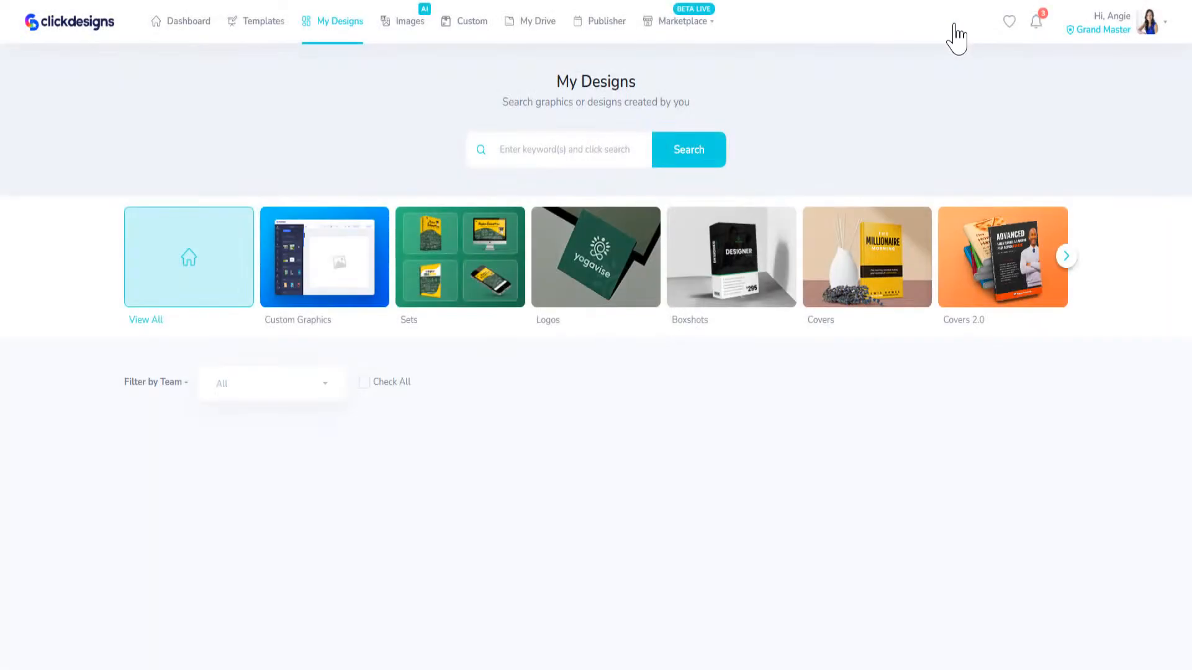
Browse the template library's Packaging category and its food packaging templates
scroll(479, 572, down, 2)
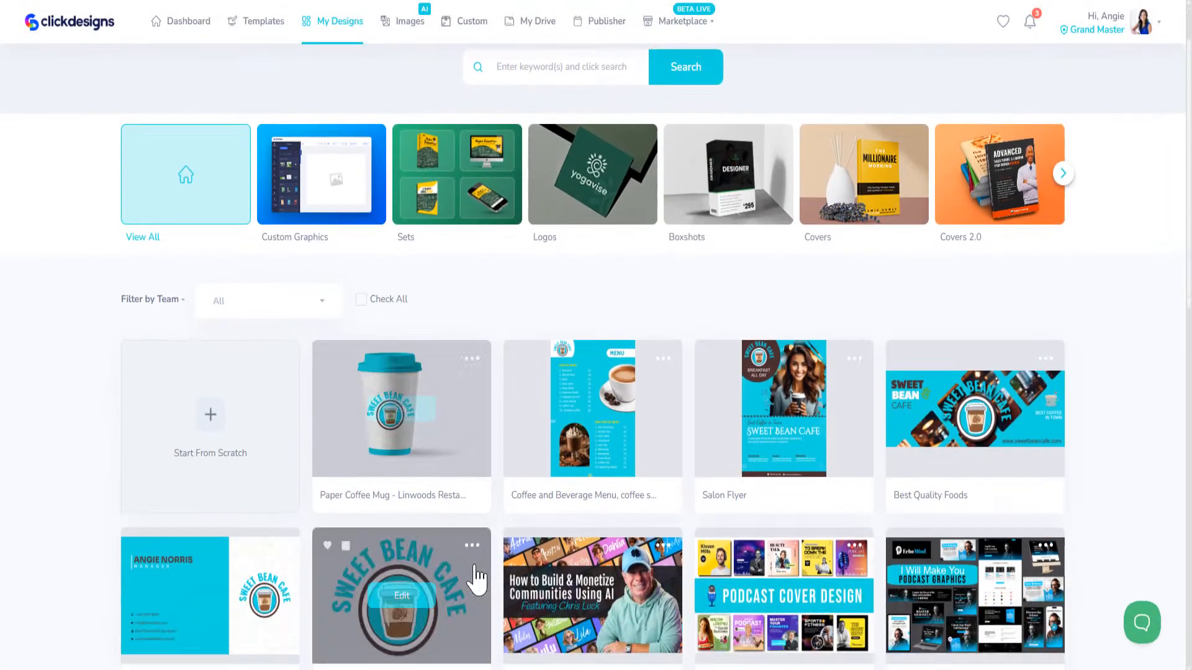
scroll(508, 532, up, 2)
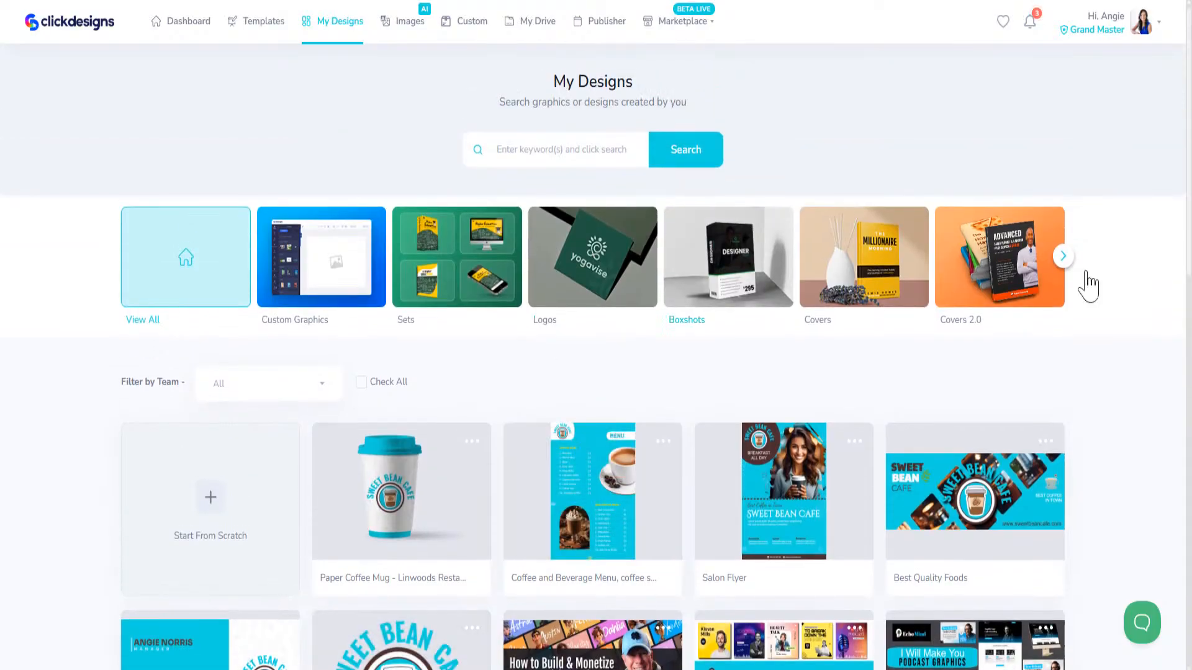
click(273, 31)
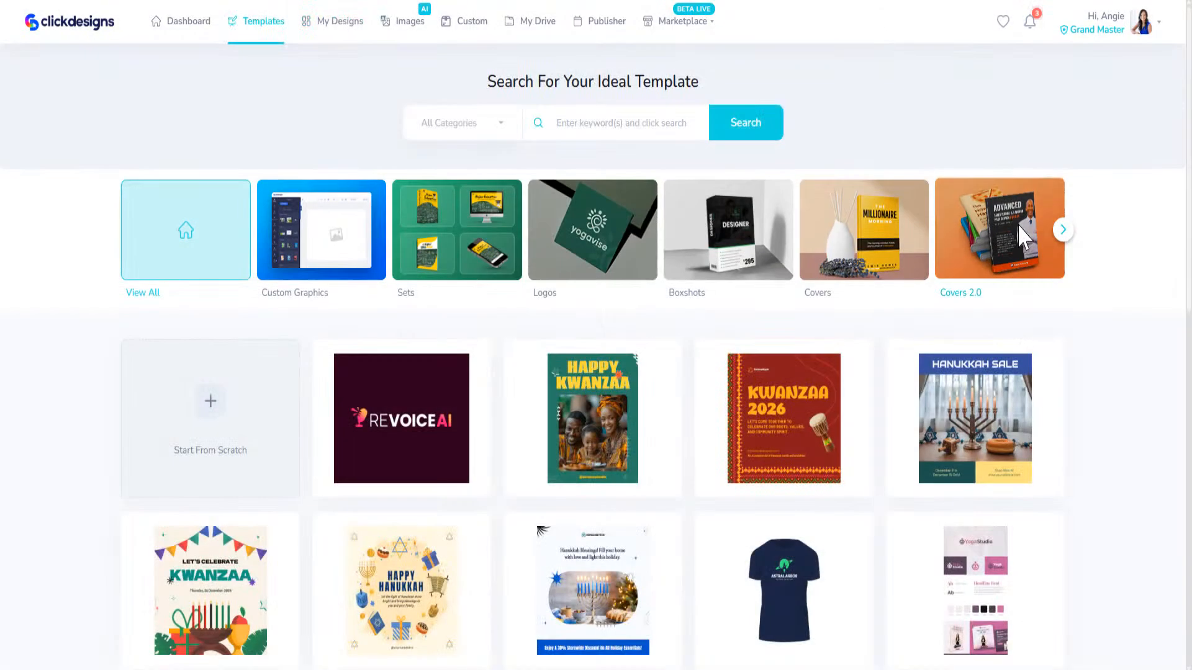
click(1062, 229)
click(1063, 229)
click(1063, 230)
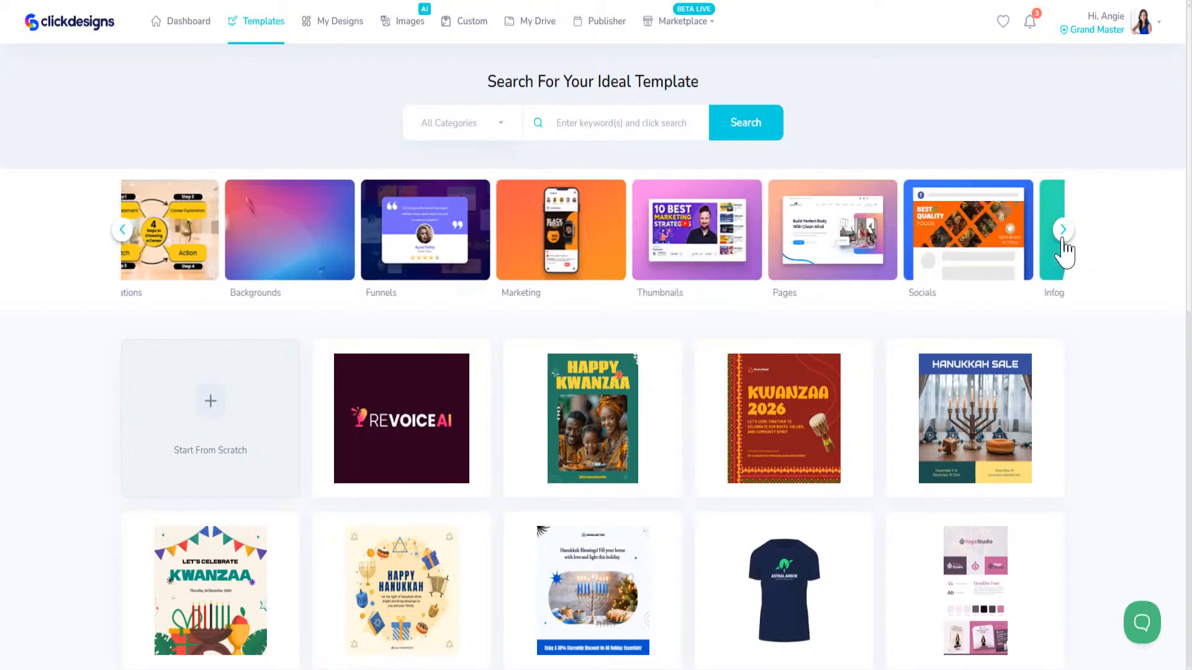
click(1063, 230)
click(992, 249)
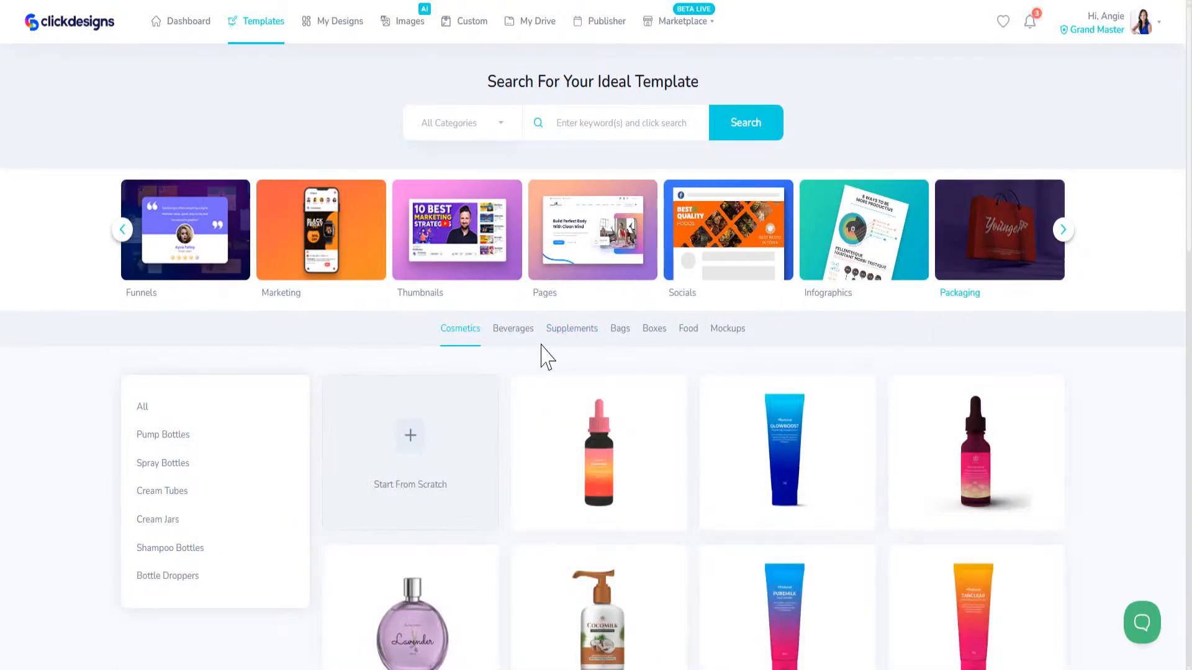
scroll(542, 354, down, 2)
scroll(541, 354, down, 2)
click(687, 118)
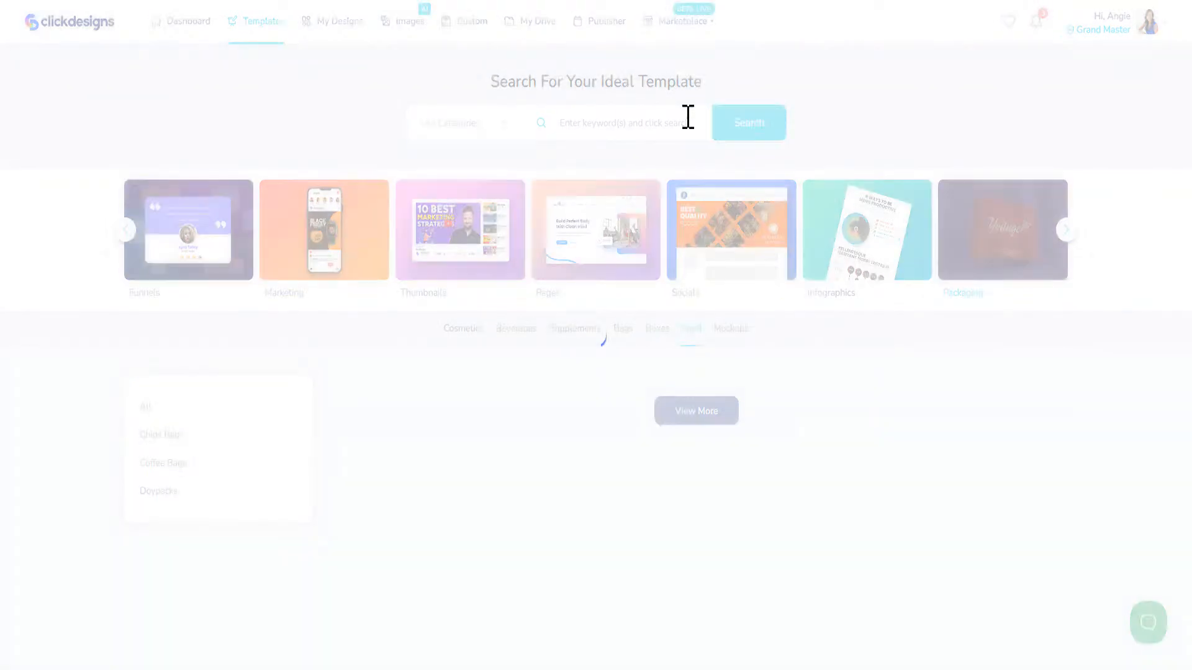
scroll(609, 516, down, 15)
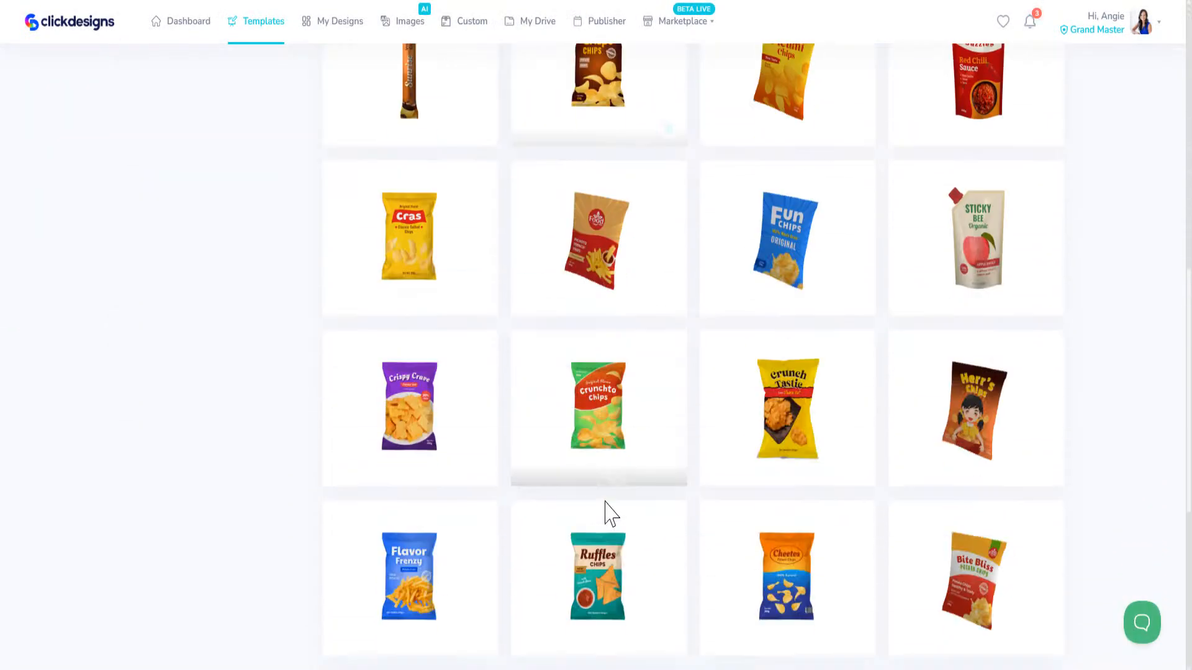
scroll(606, 512, down, 3)
click(699, 618)
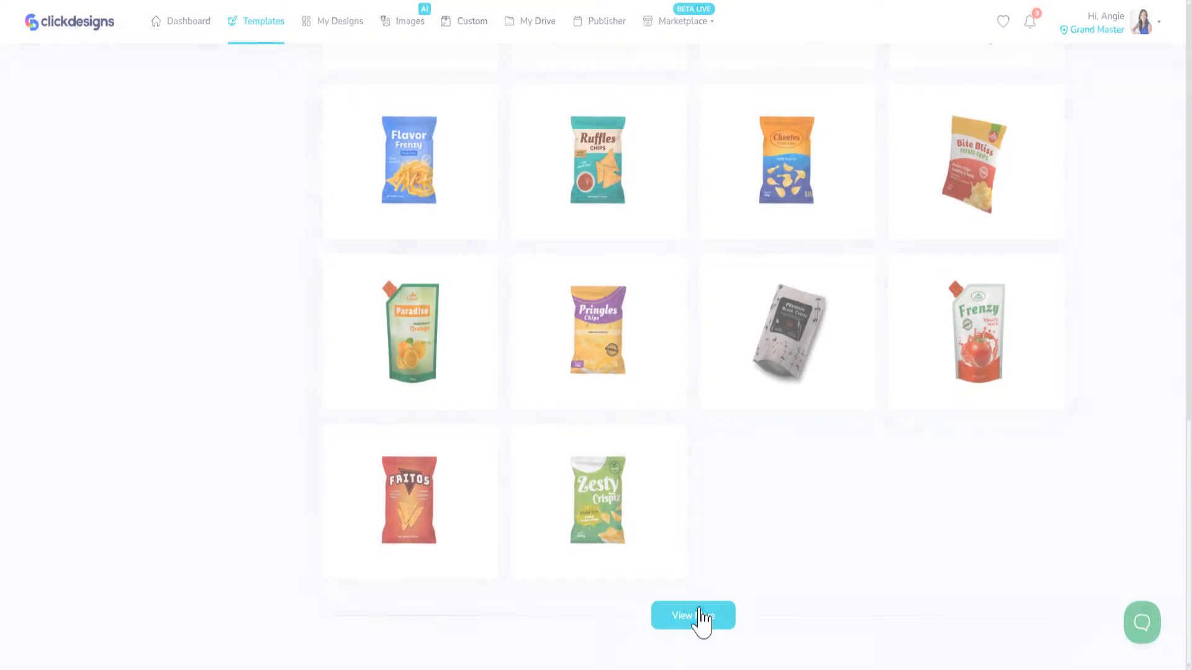
scroll(737, 497, down, 4)
scroll(720, 525, up, 17)
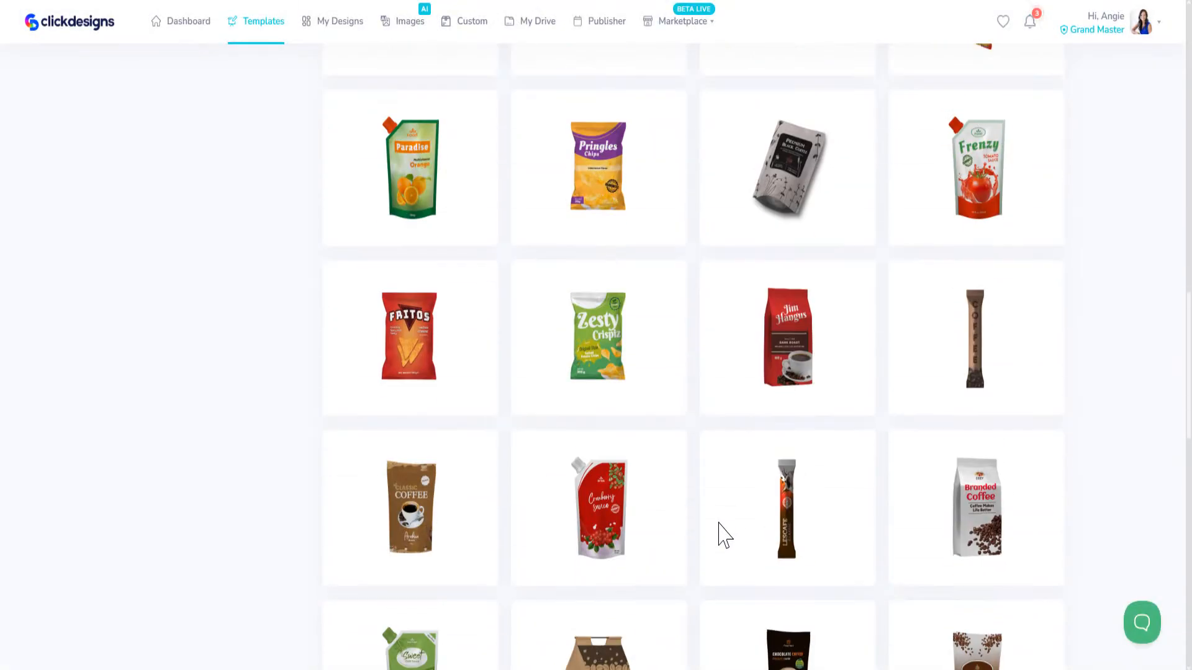
scroll(627, 667, up, 5)
Search packaging templates for 'cofffee' and scroll through the food results
click(628, 134)
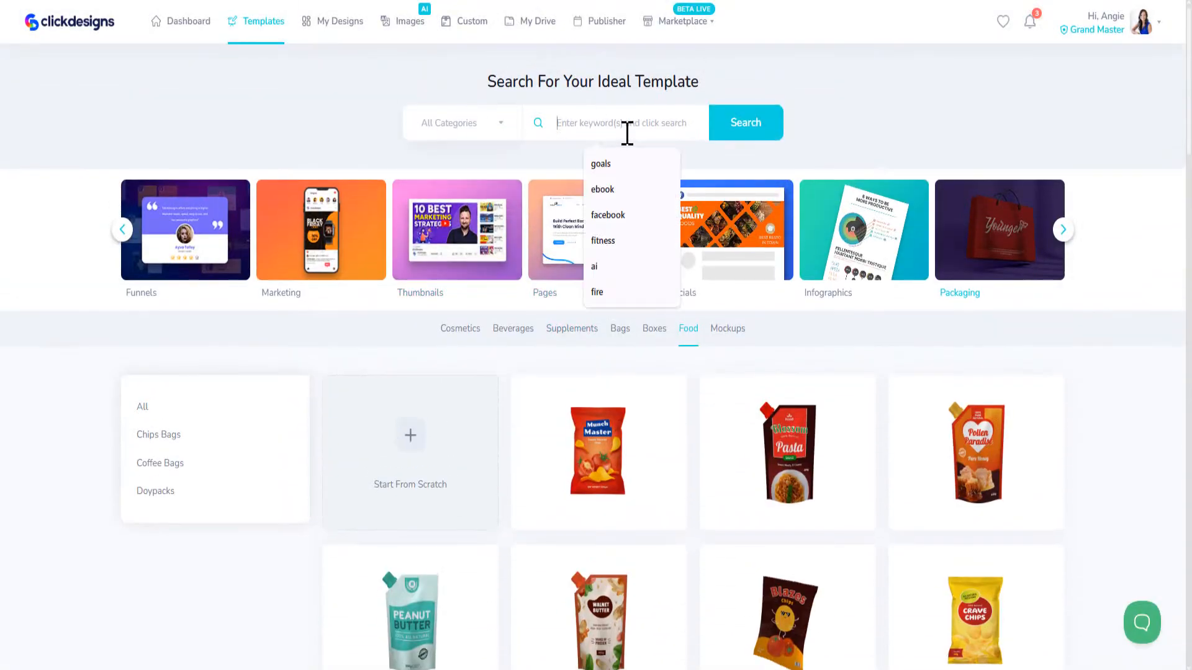
text(cofffee)
key(Return)
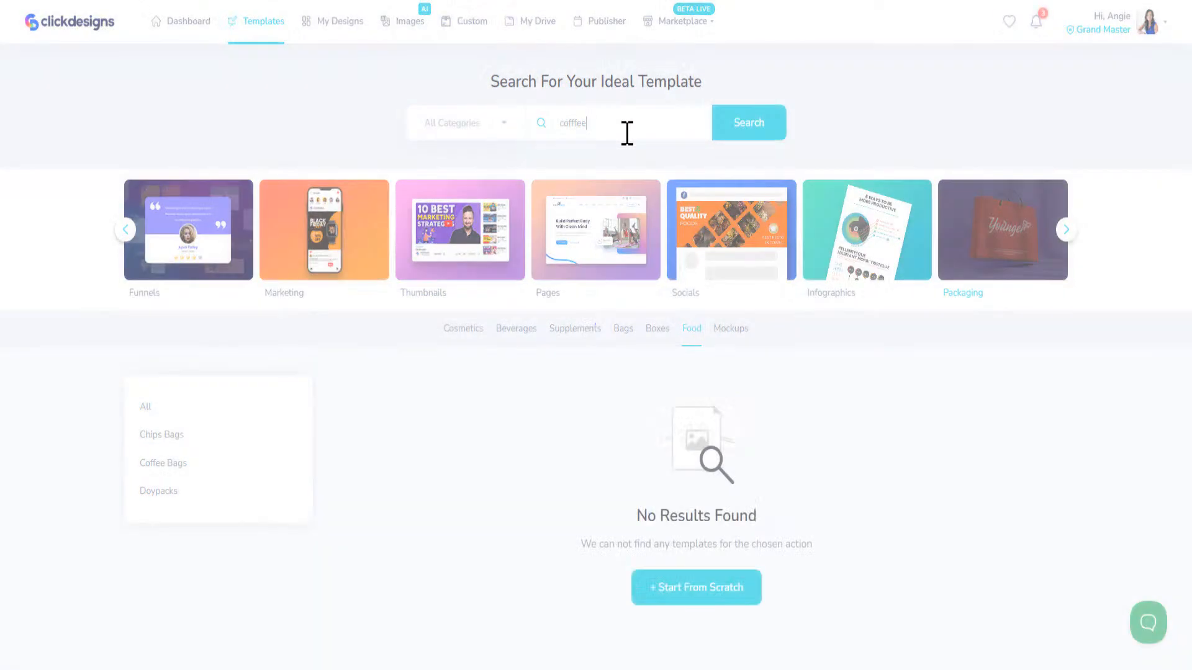
click(660, 335)
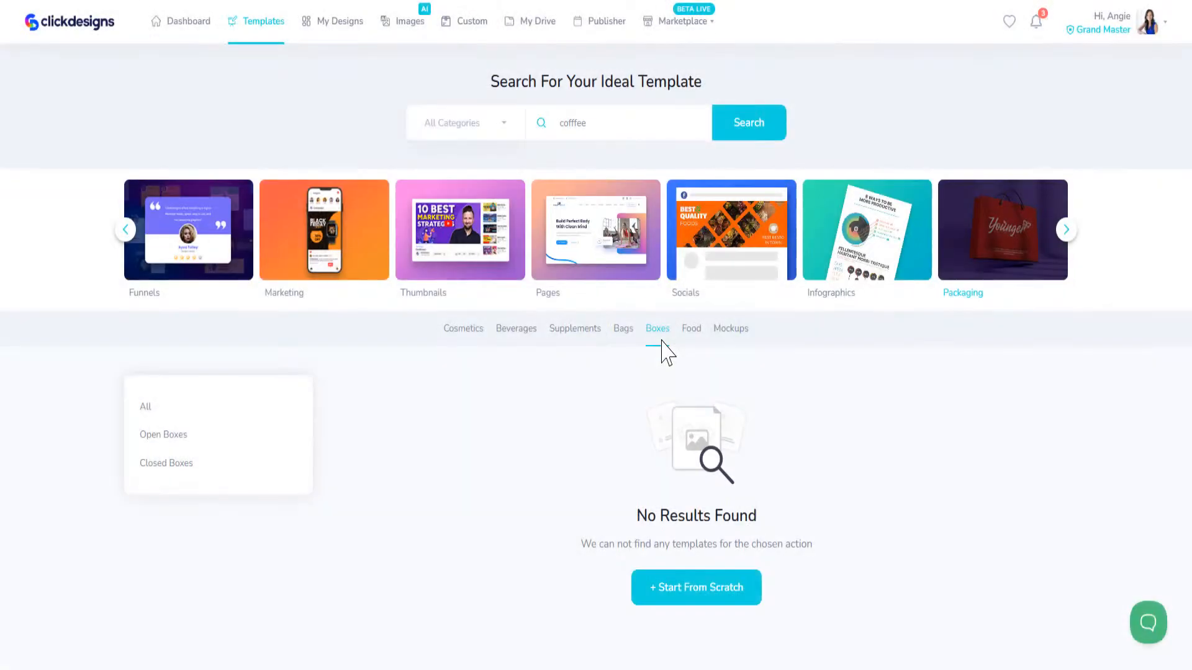
click(624, 338)
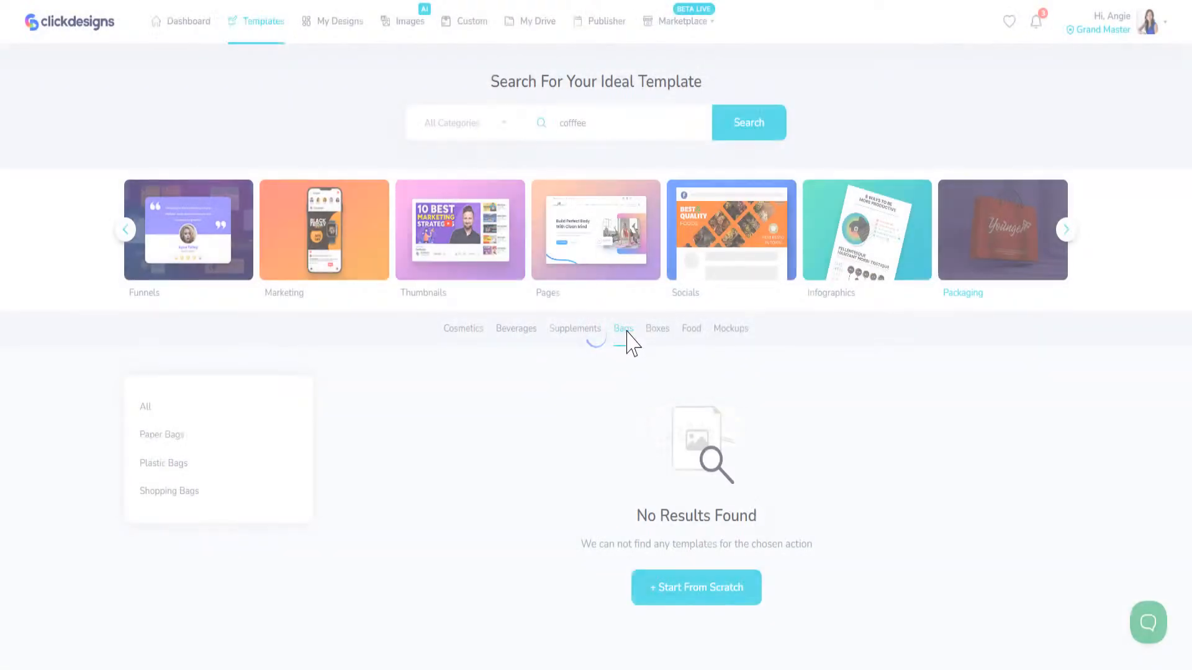
click(689, 339)
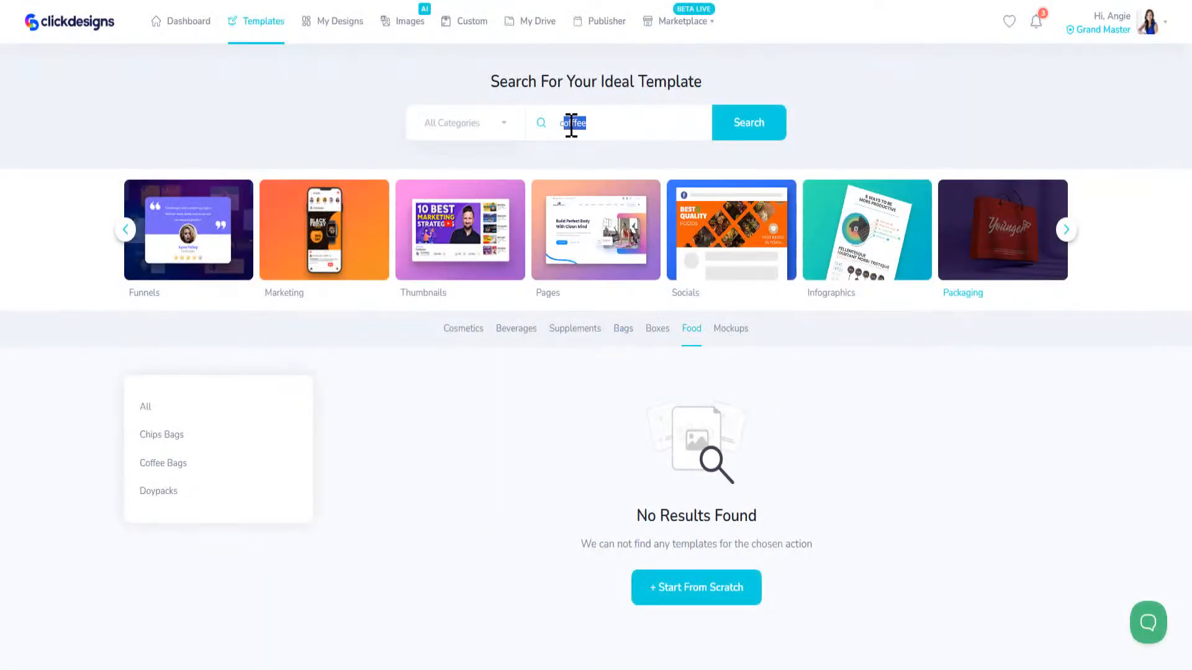
key(Return)
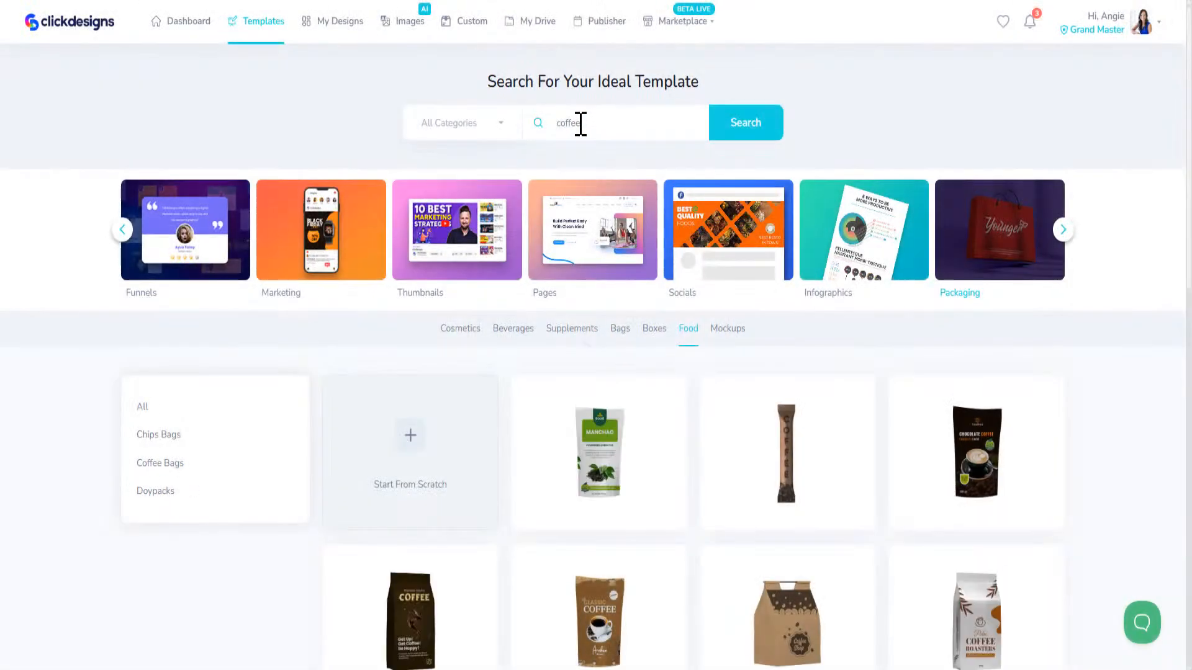
scroll(617, 497, down, 3)
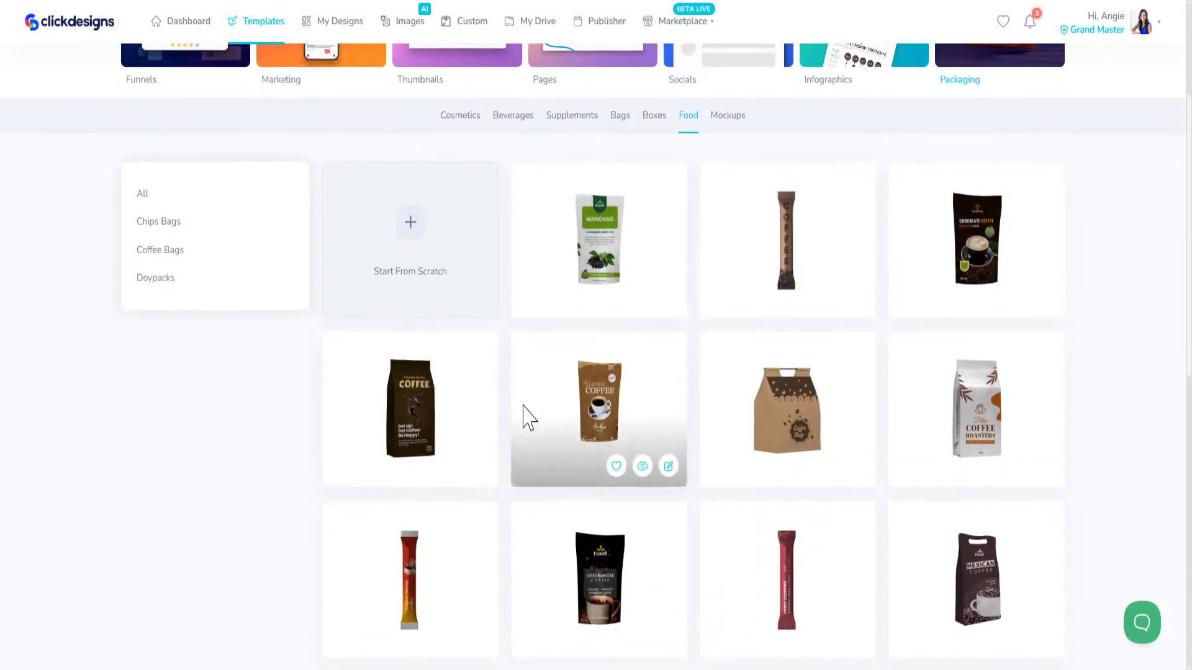
scroll(527, 423, down, 4)
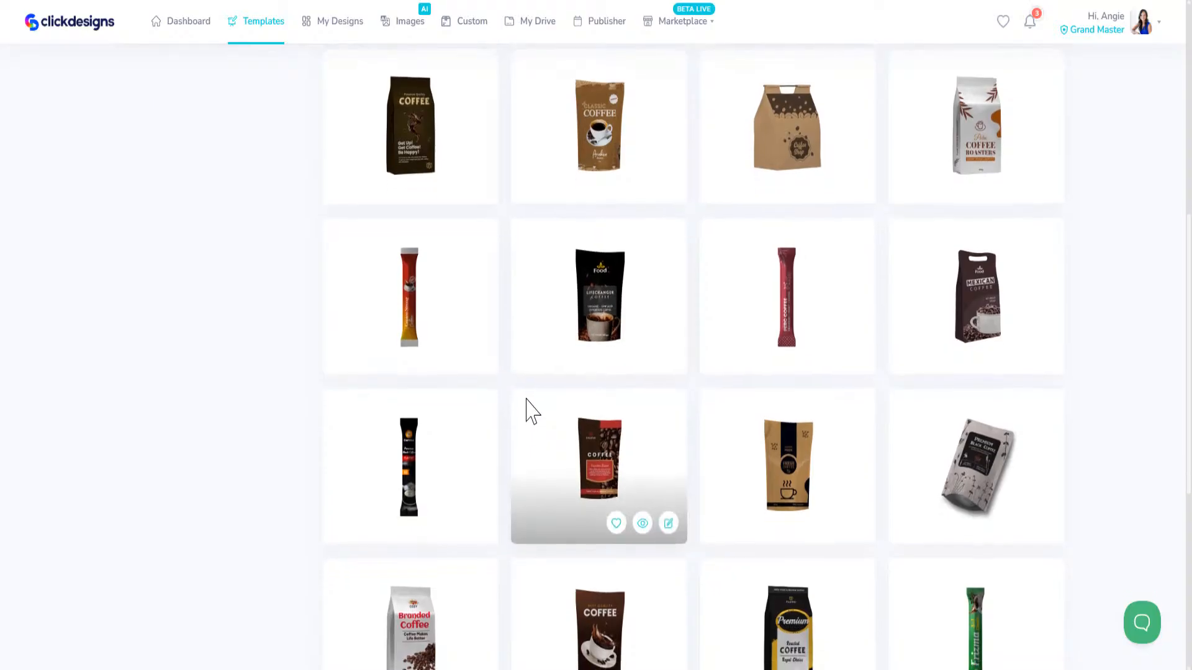
scroll(444, 323, down, 4)
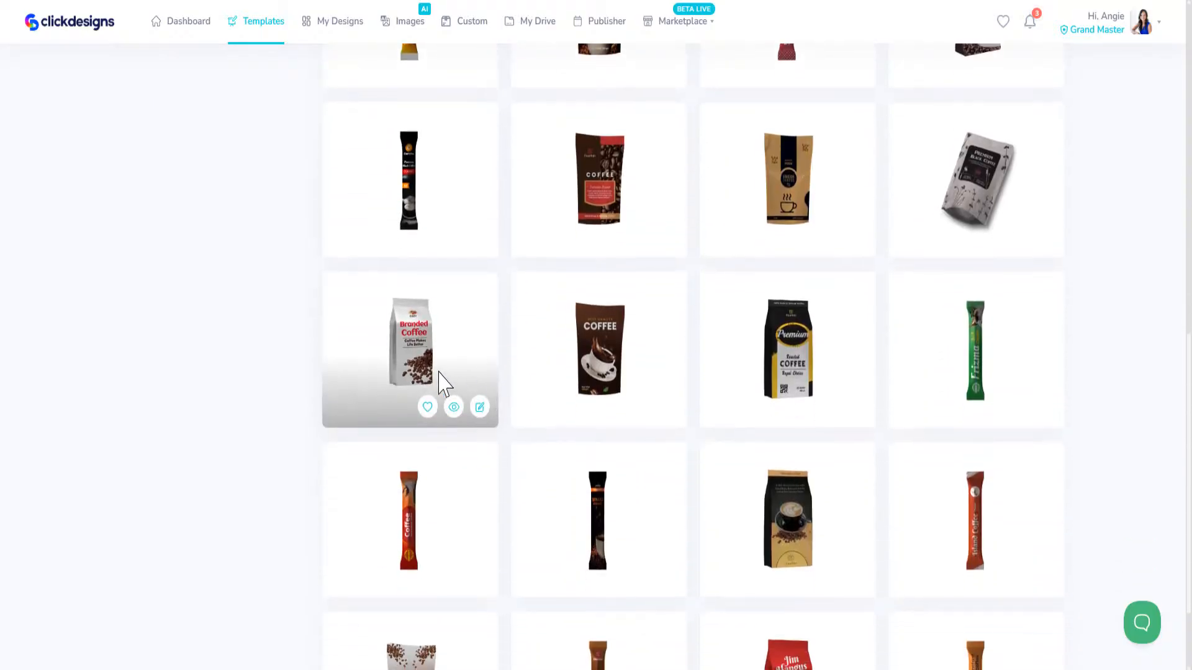
scroll(446, 383, down, 2)
scroll(646, 559, up, 12)
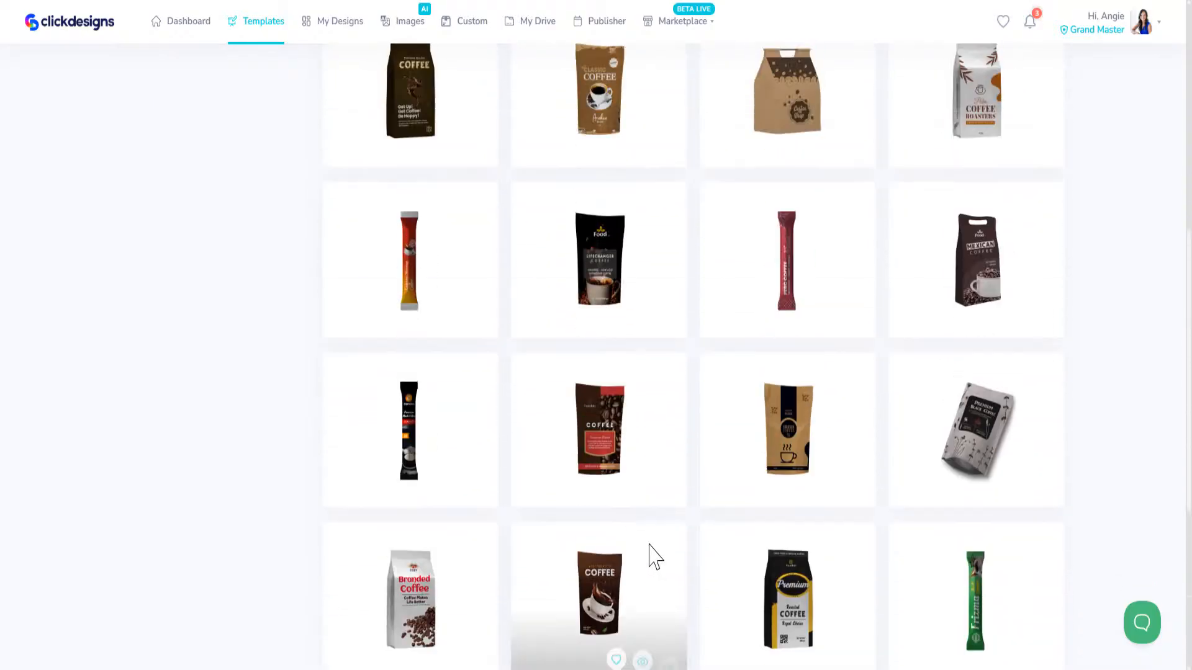
scroll(683, 317, up, 4)
Switch the coffee results to mockups, then narrow them to the Boxes category
click(727, 335)
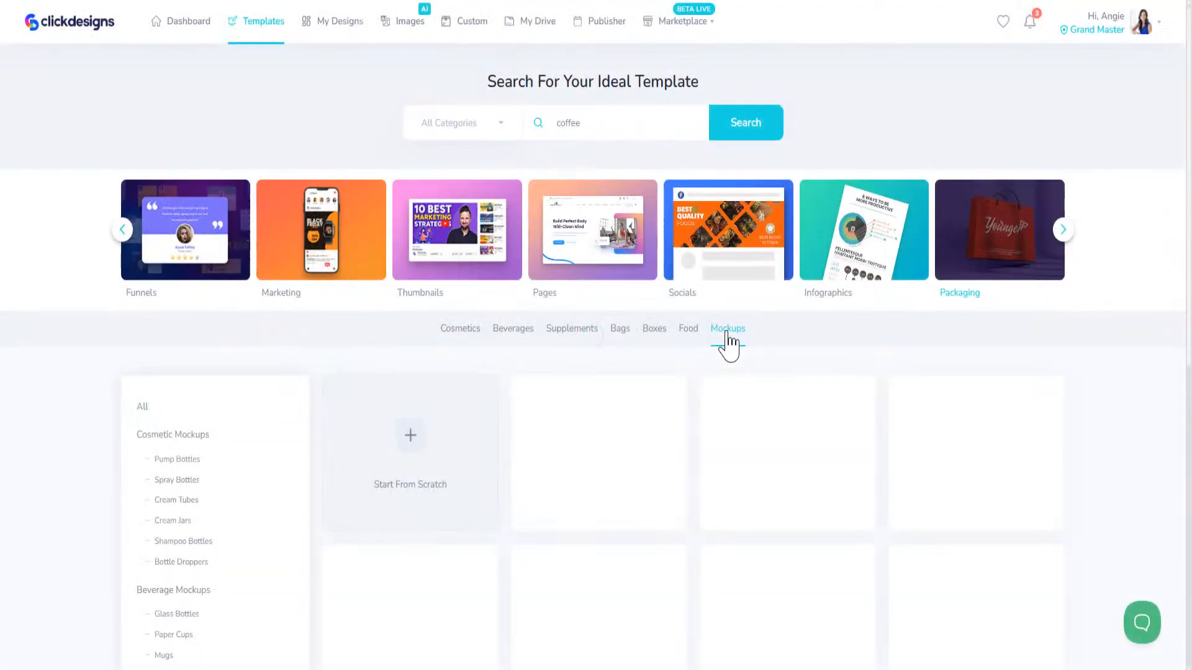
scroll(689, 503, down, 4)
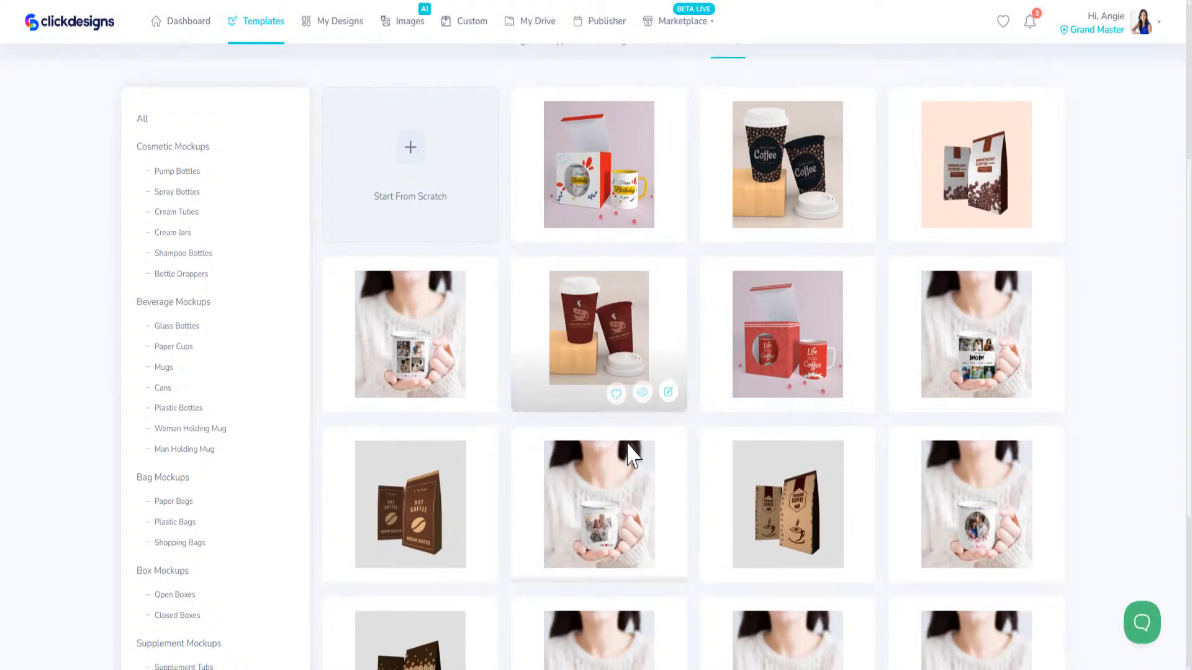
scroll(627, 456, down, 4)
scroll(625, 456, up, 6)
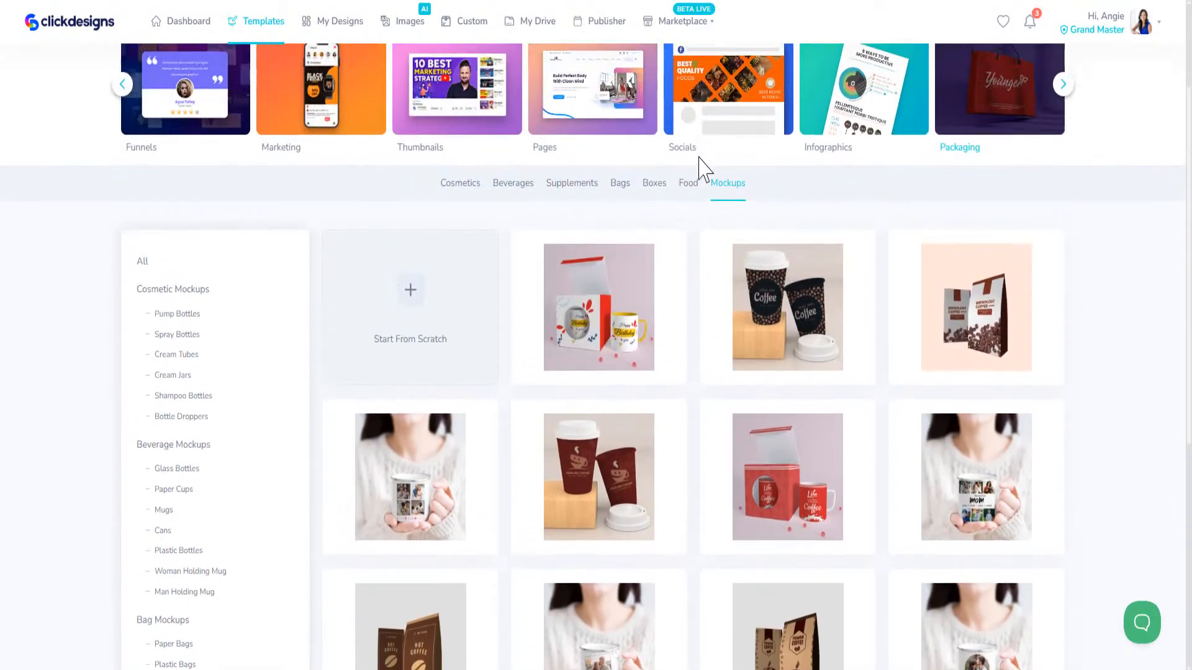
click(660, 200)
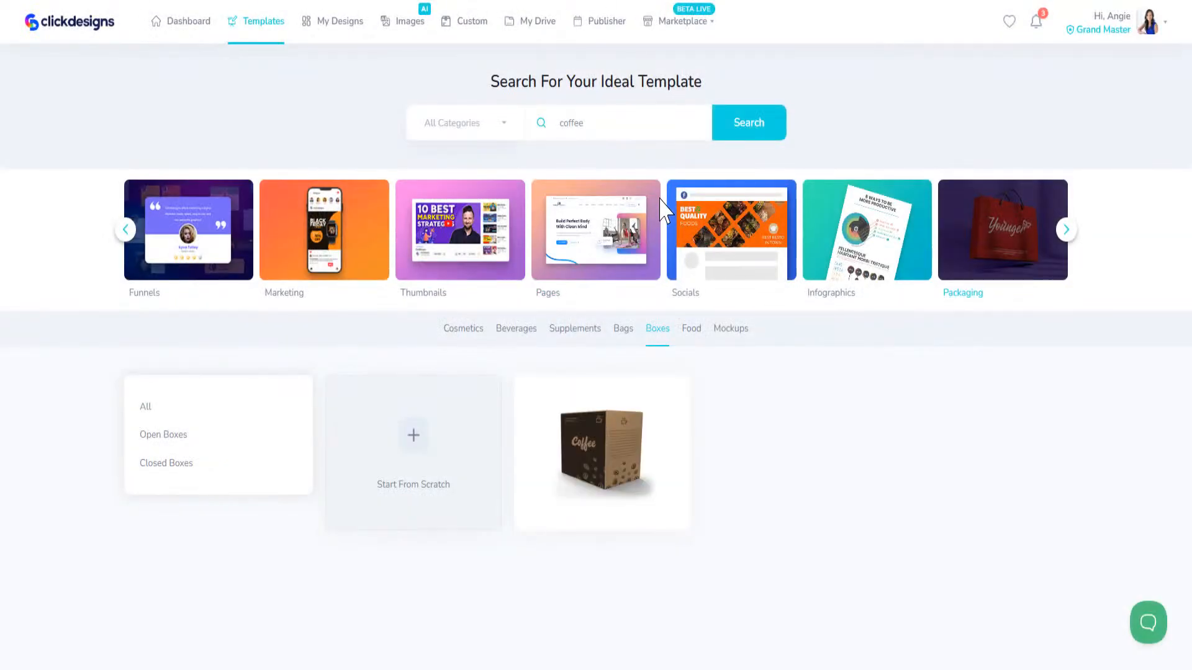
Open the coffee box mockup's left side image and select its Coffee title
mouse_move(642, 468)
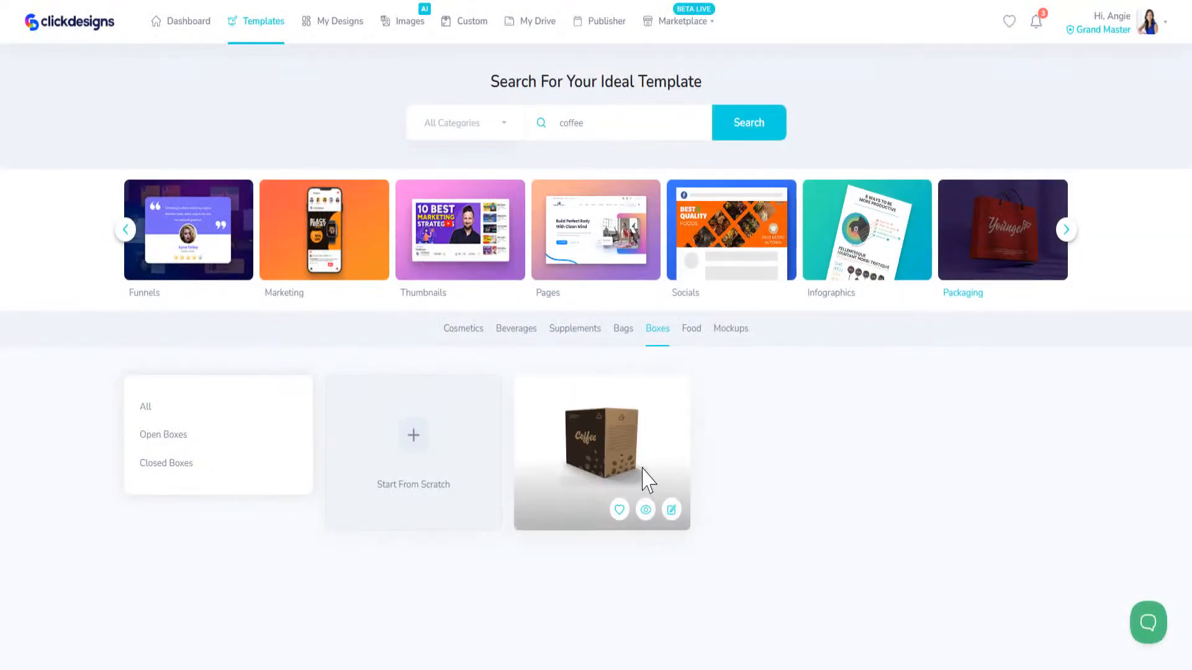
click(671, 510)
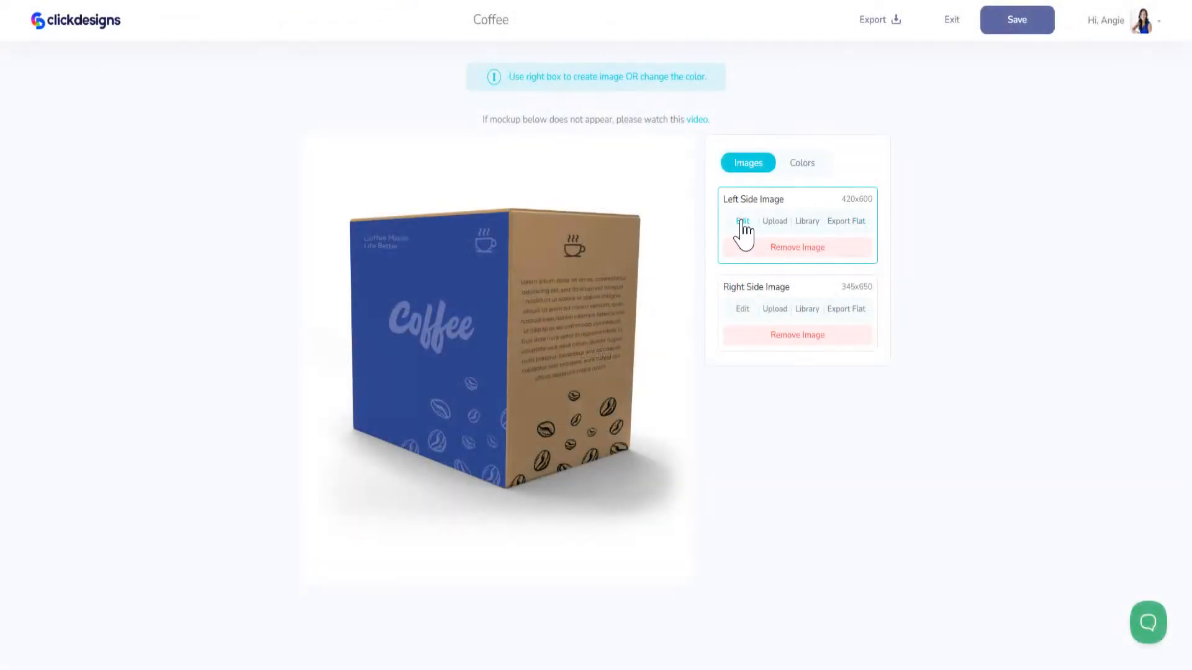
click(743, 223)
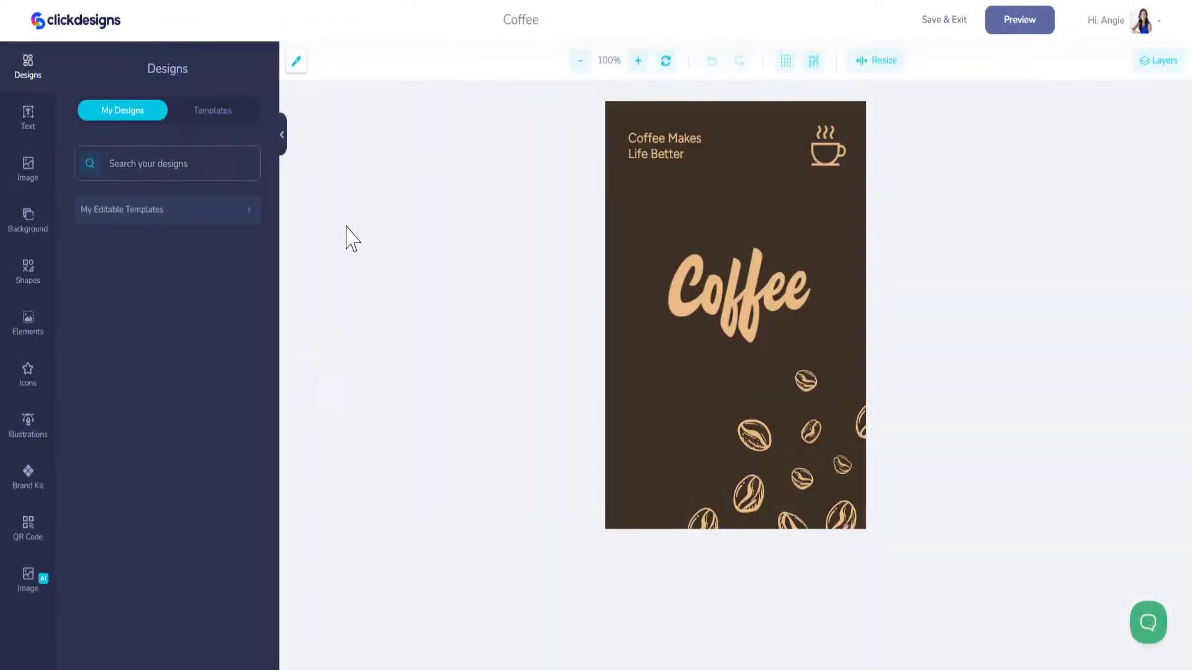
click(710, 300)
Replace the Coffee title with the Sweet Bean Cafe logo, nudged slightly right
key(Delete)
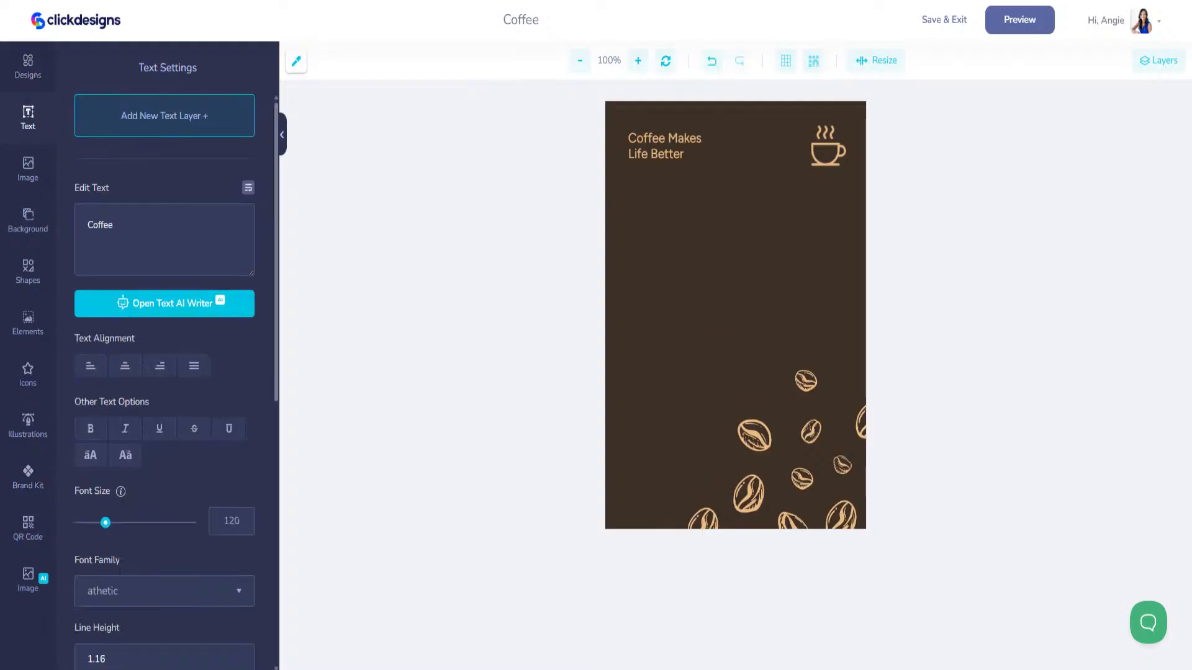
click(28, 65)
click(105, 433)
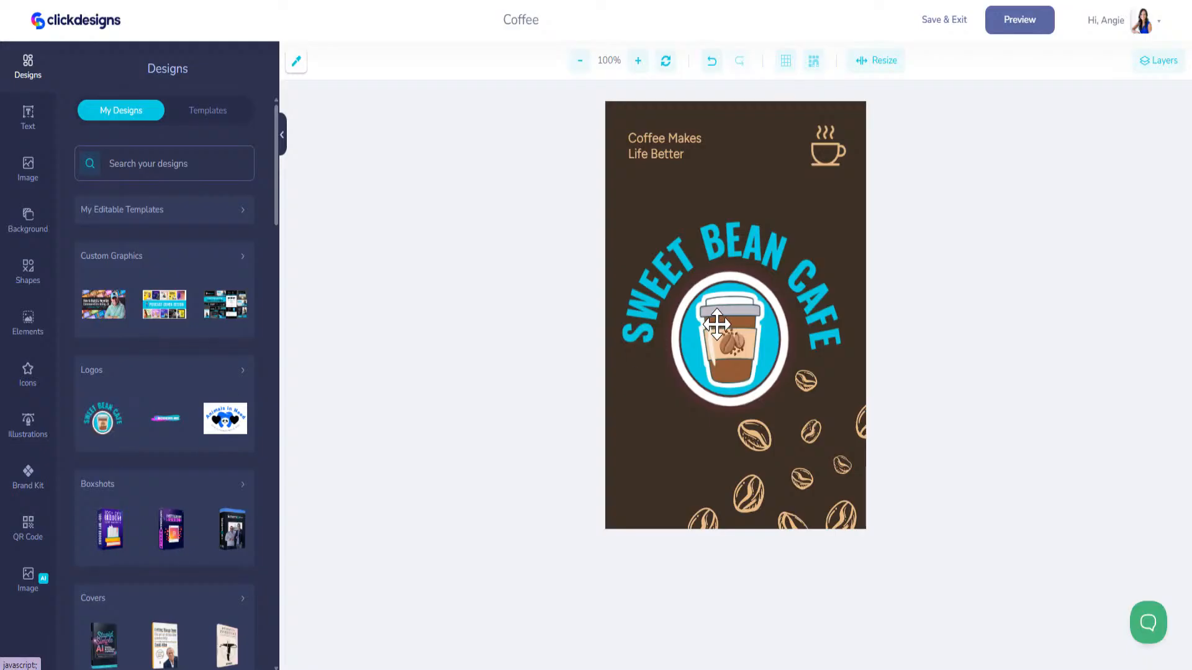
drag(722, 324, 731, 325)
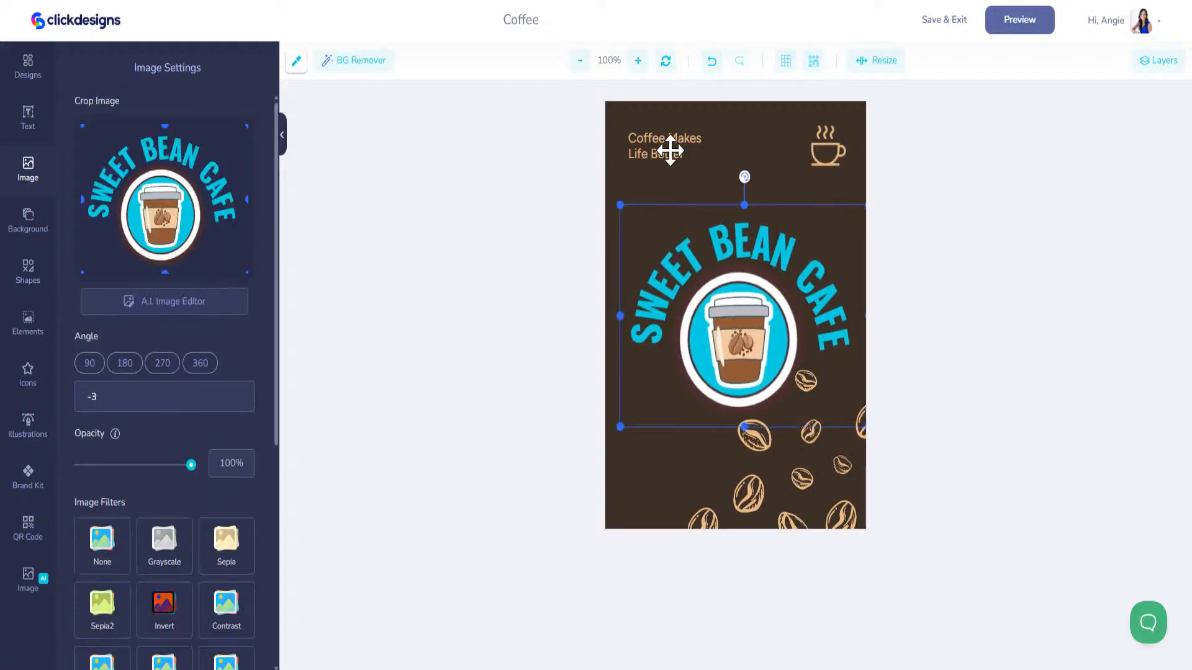
Colour the 'Coffee Makes Life Better' tagline cyan from the brand kit, then save and exit
click(670, 150)
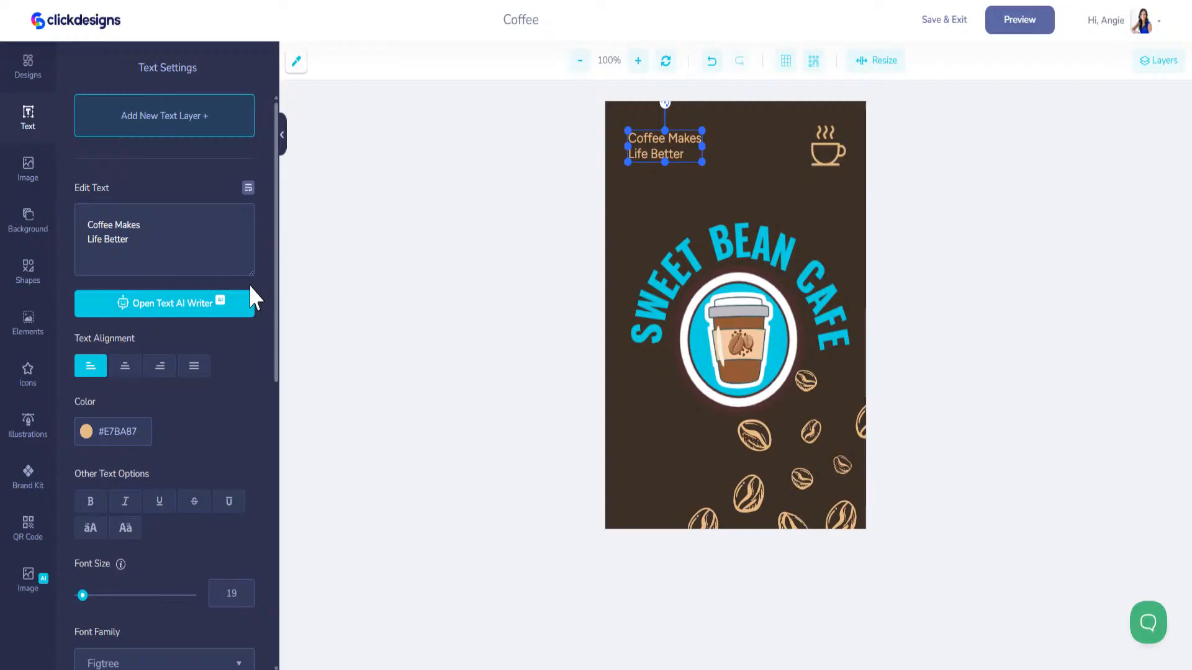
click(29, 487)
click(164, 112)
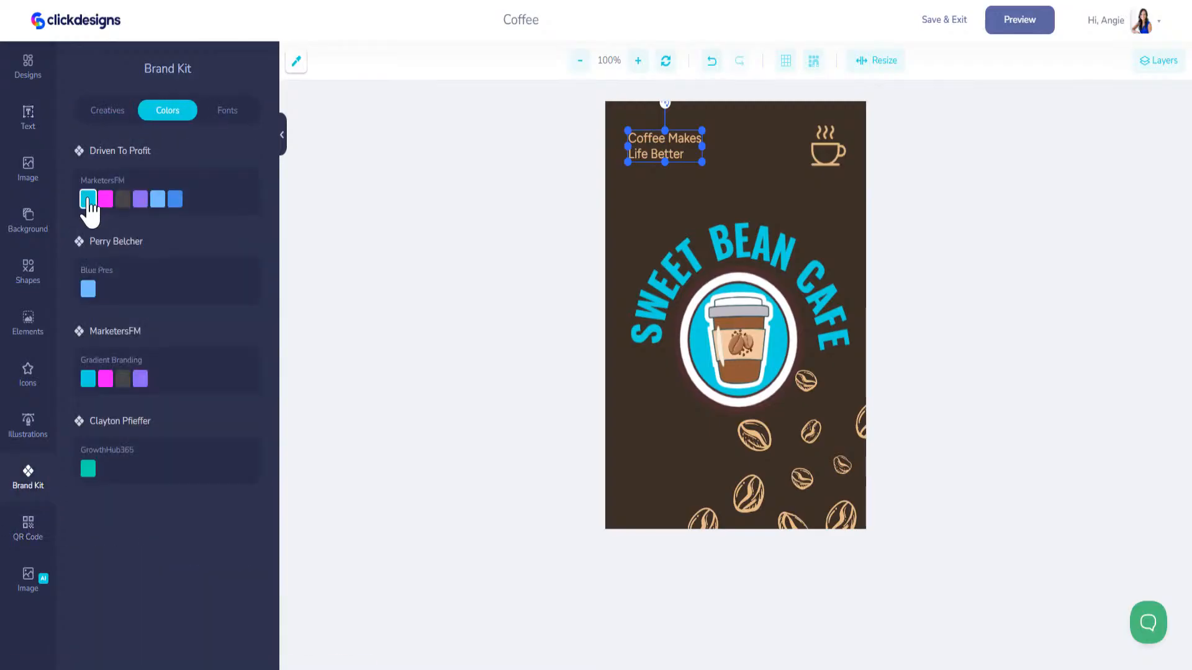
click(89, 200)
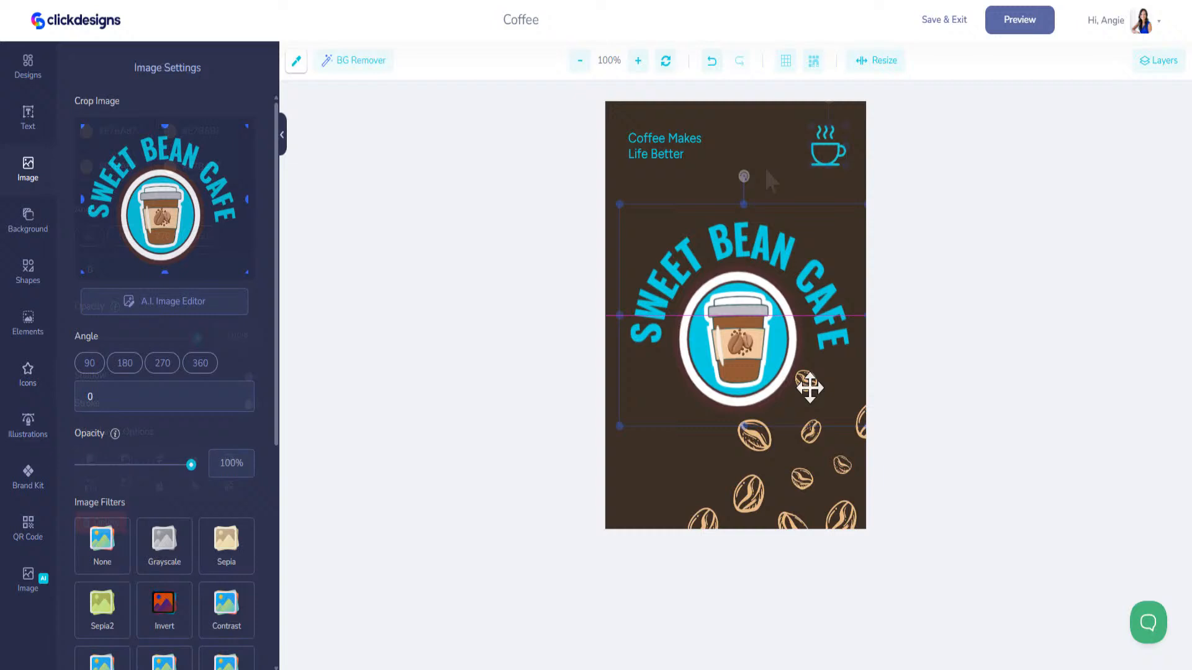
click(808, 470)
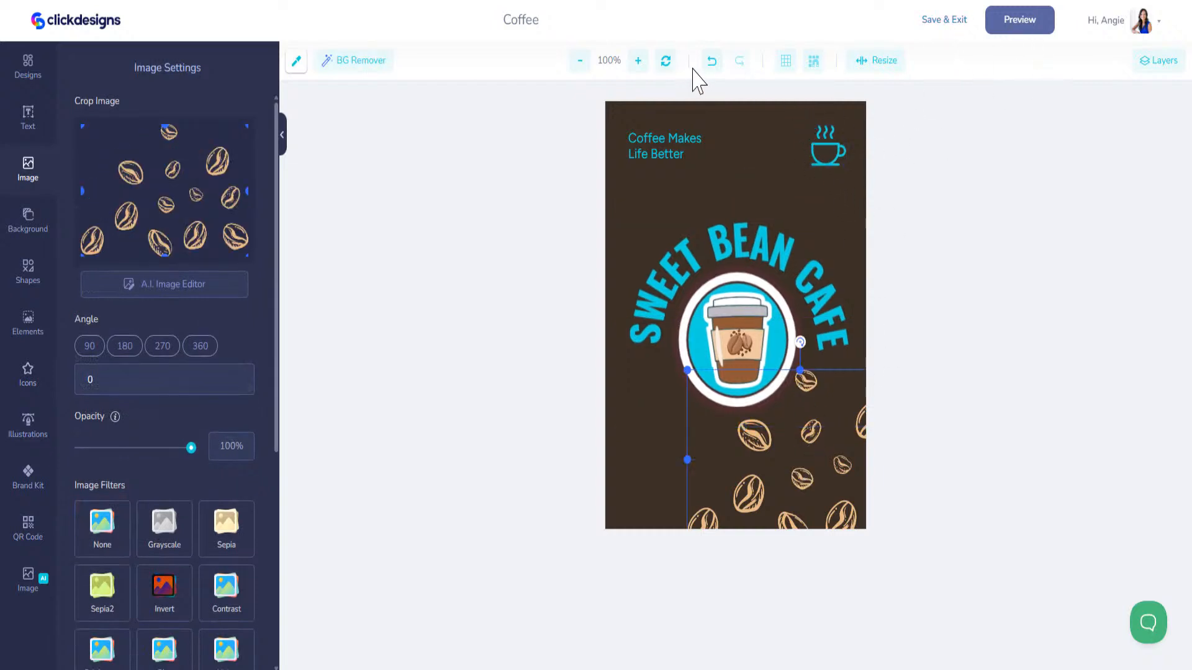
click(712, 62)
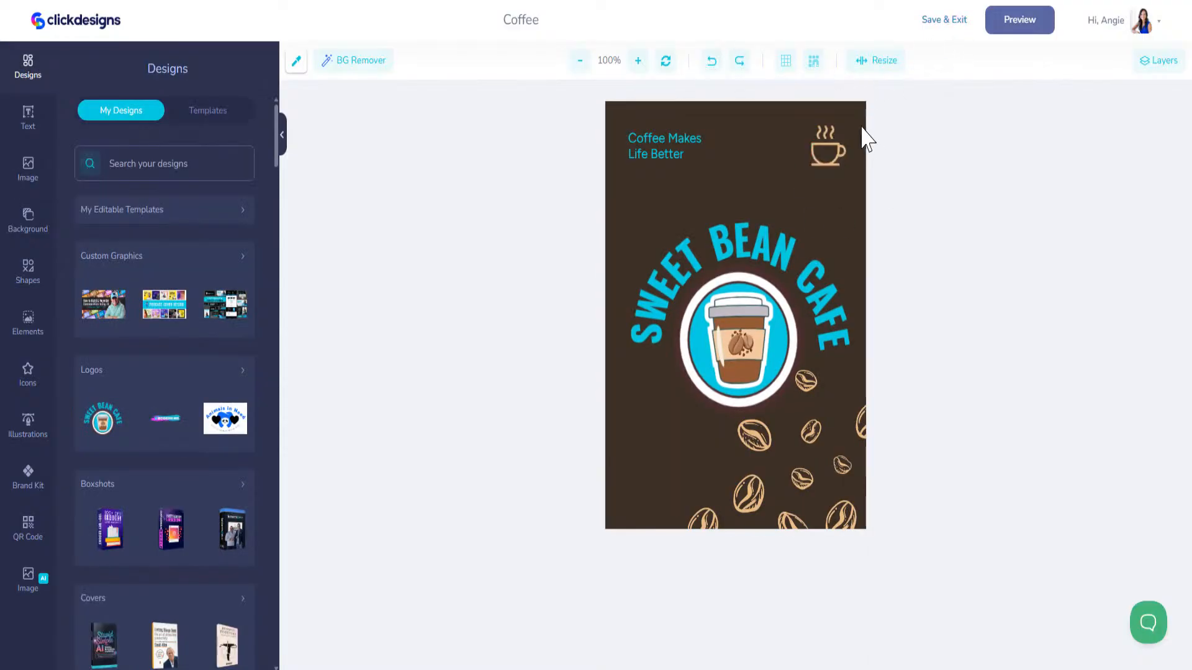
click(946, 25)
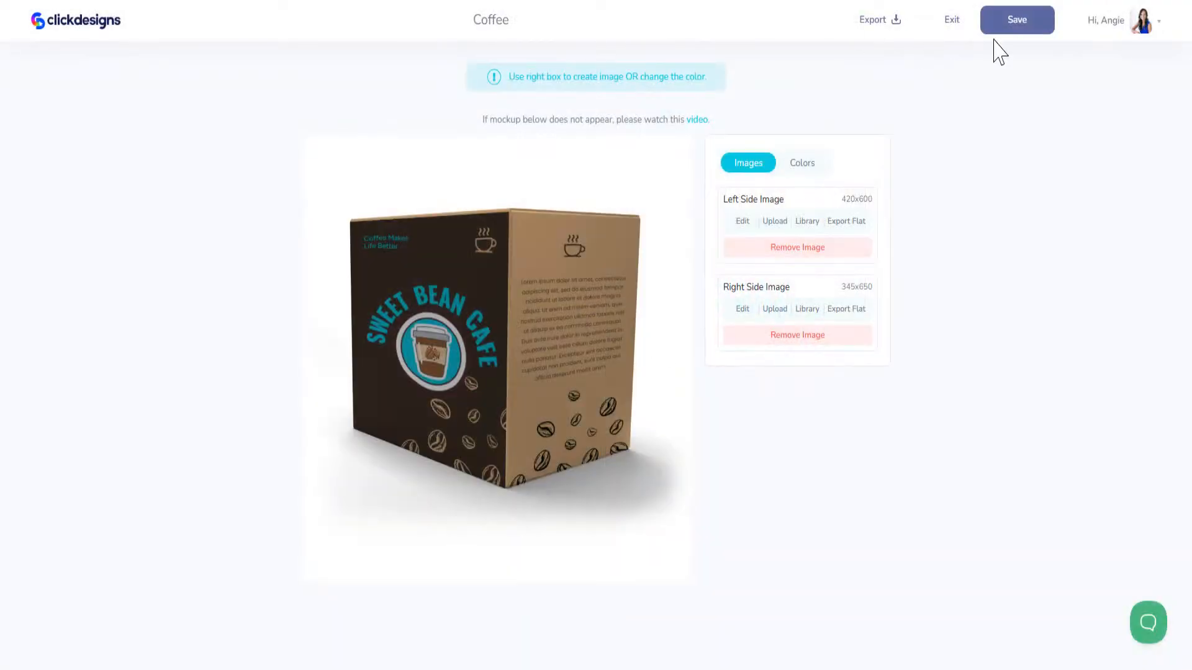
Save the coffee box mockup, exit to My Designs, and go to Templates
click(1034, 21)
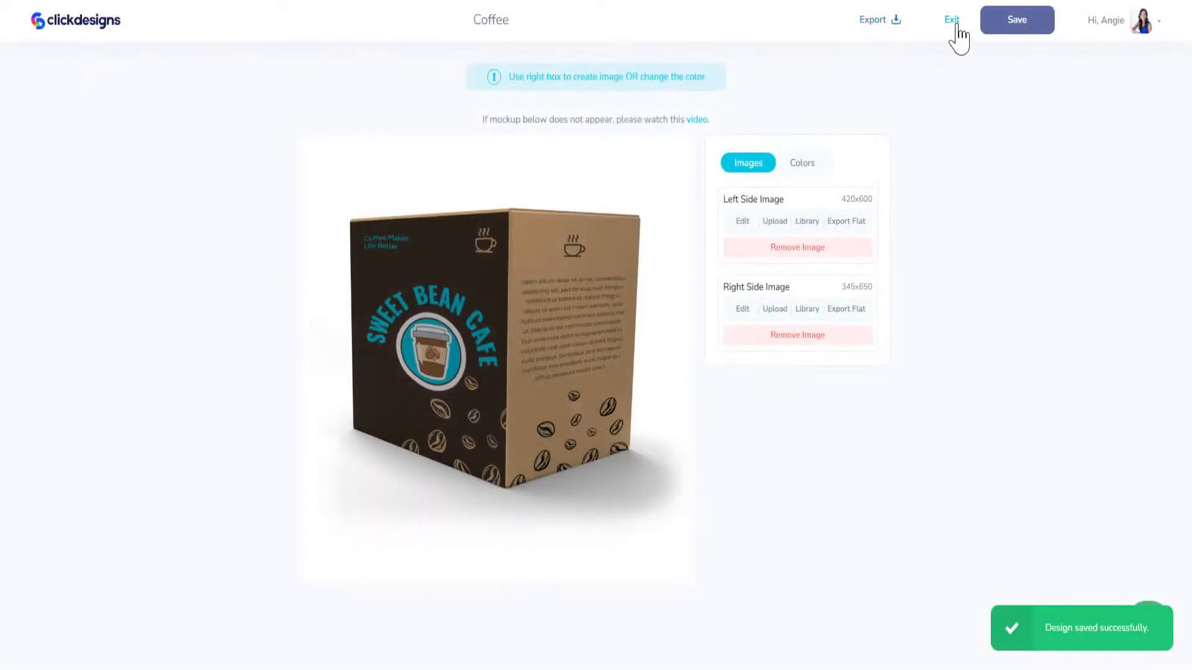
click(954, 25)
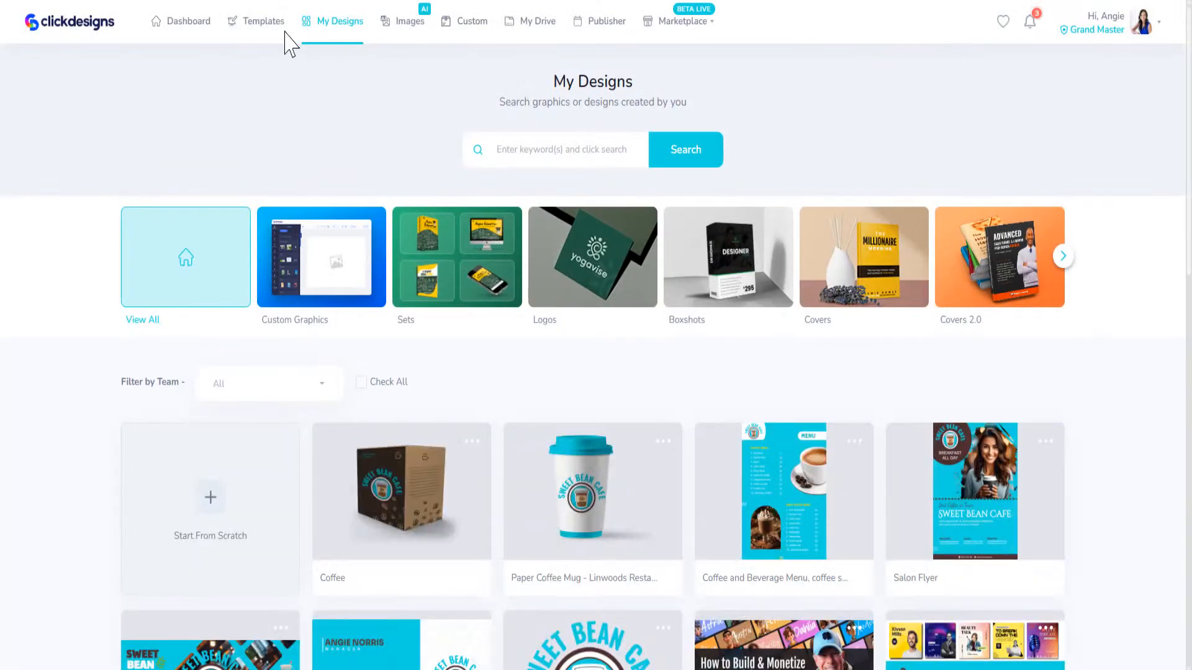
click(263, 25)
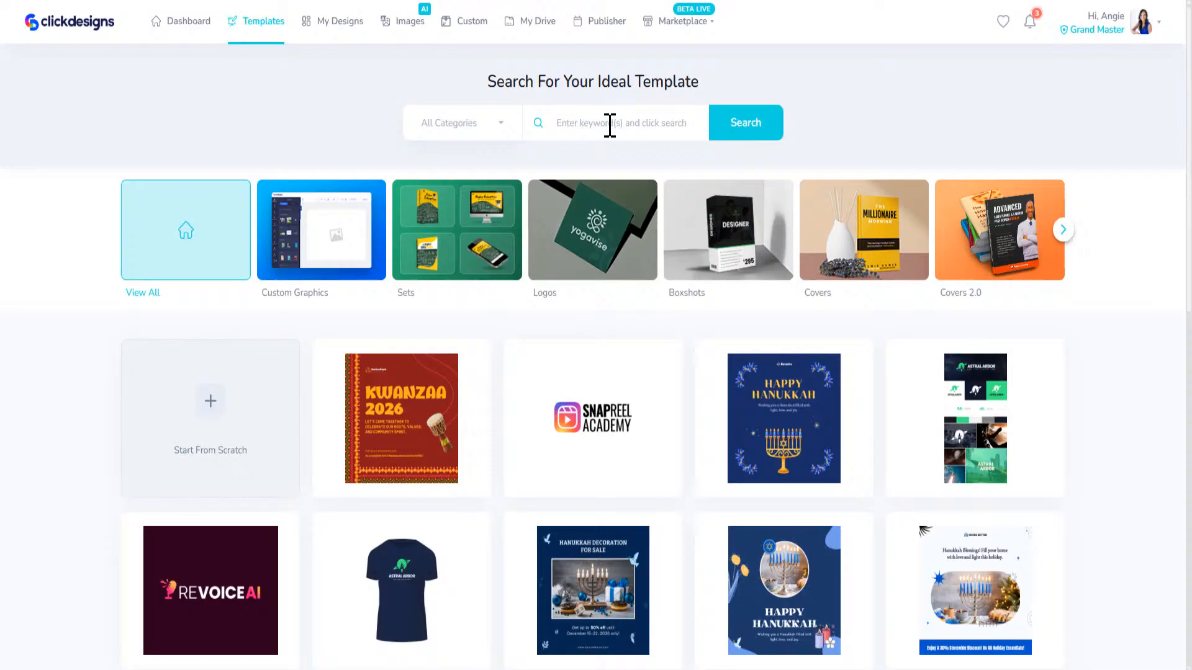
Search templates for 'apron', then 'shirt', and edit the Linwoods T-shirt's front image
click(615, 123)
text(ap)
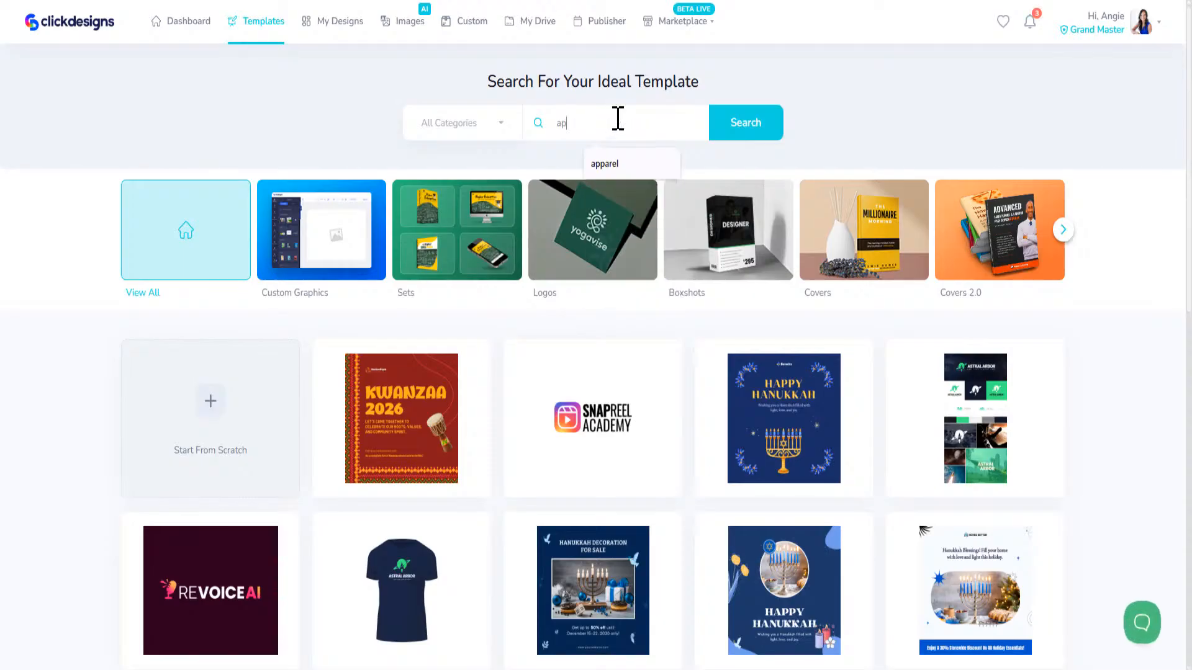
text(ron)
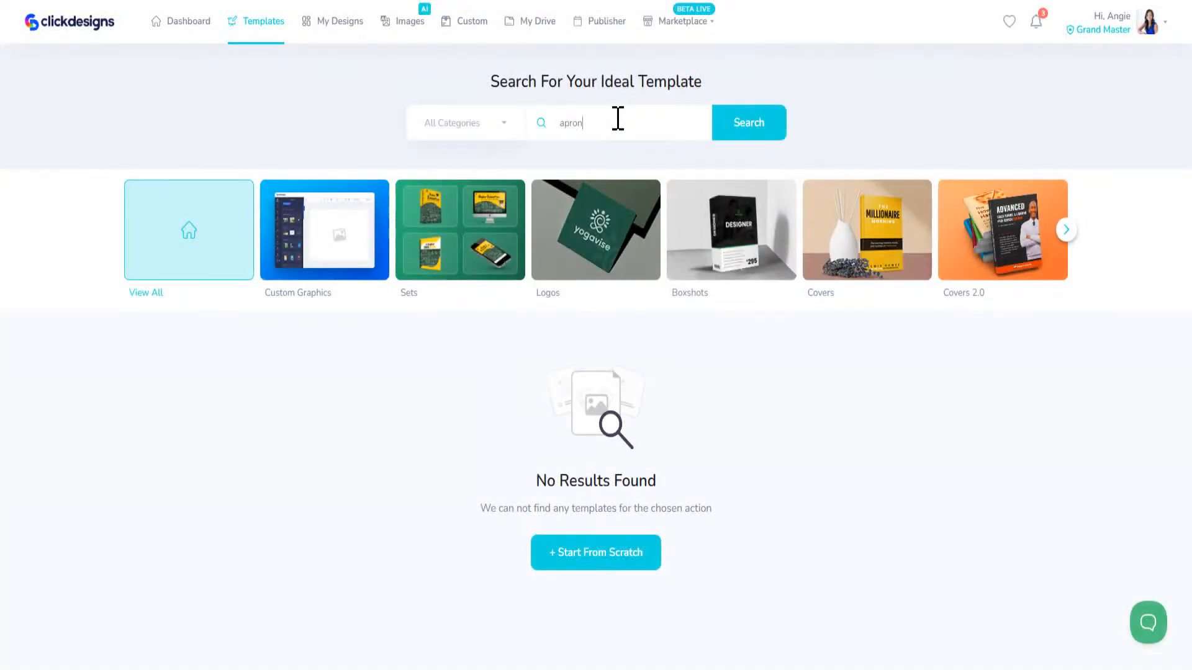
drag(602, 126, 538, 129)
text(shirt)
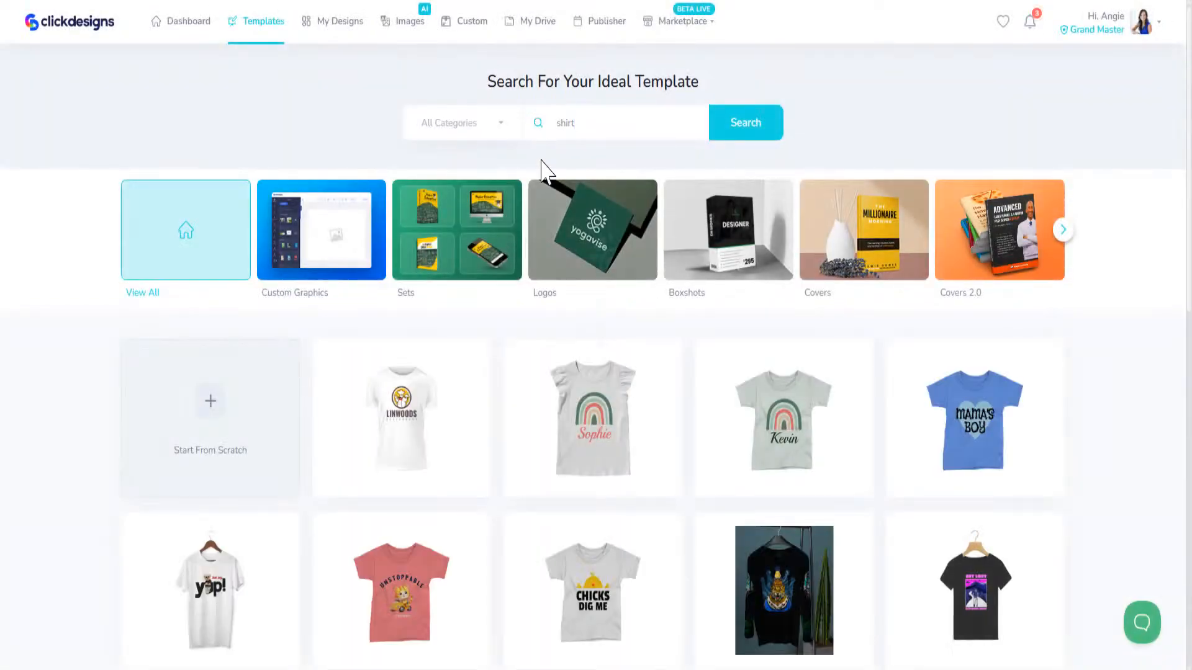
mouse_move(434, 421)
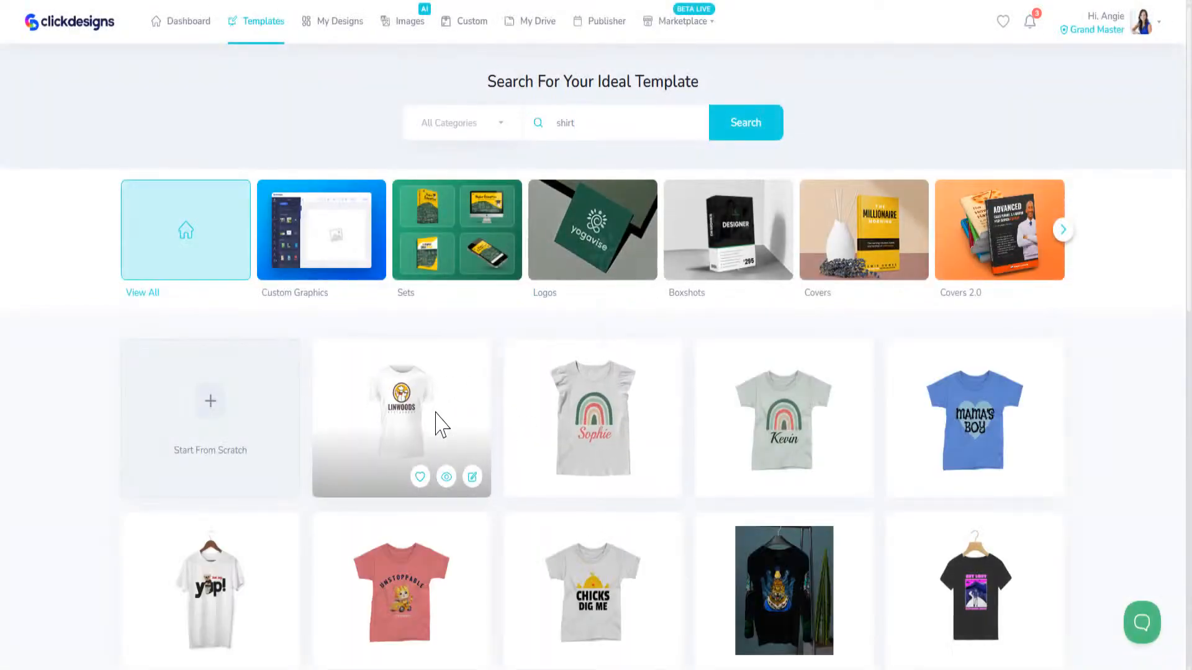
click(472, 478)
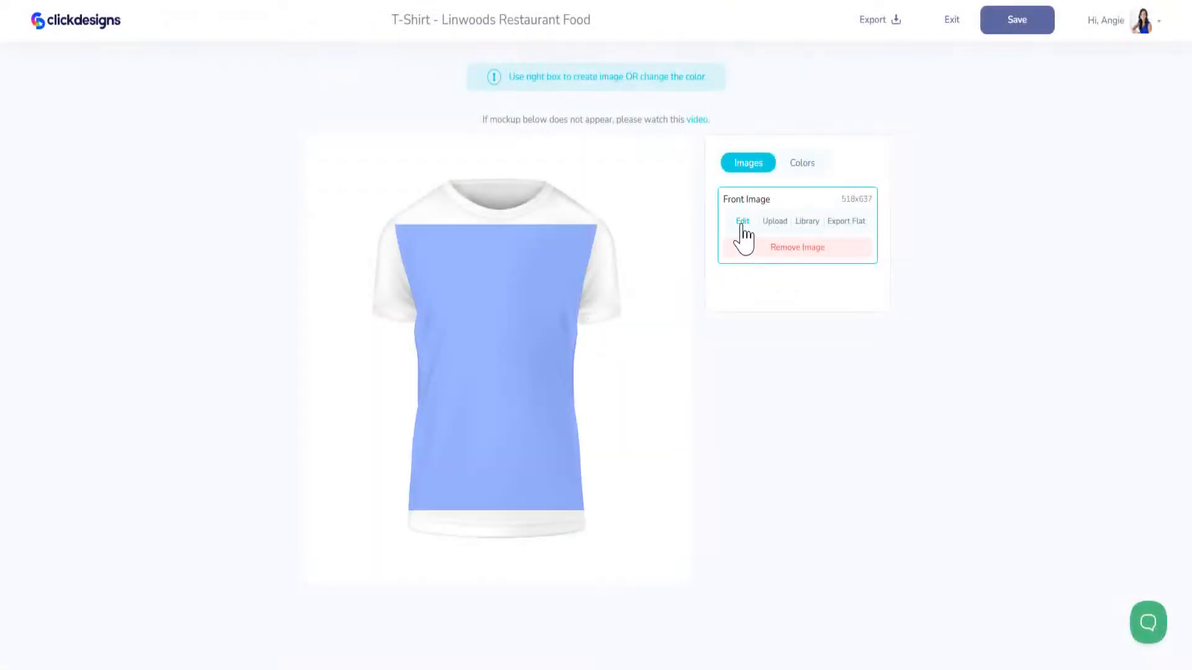
click(741, 228)
Add the Sweet Bean Cafe logo, shrink it and position it over the Linwoods logo
click(694, 206)
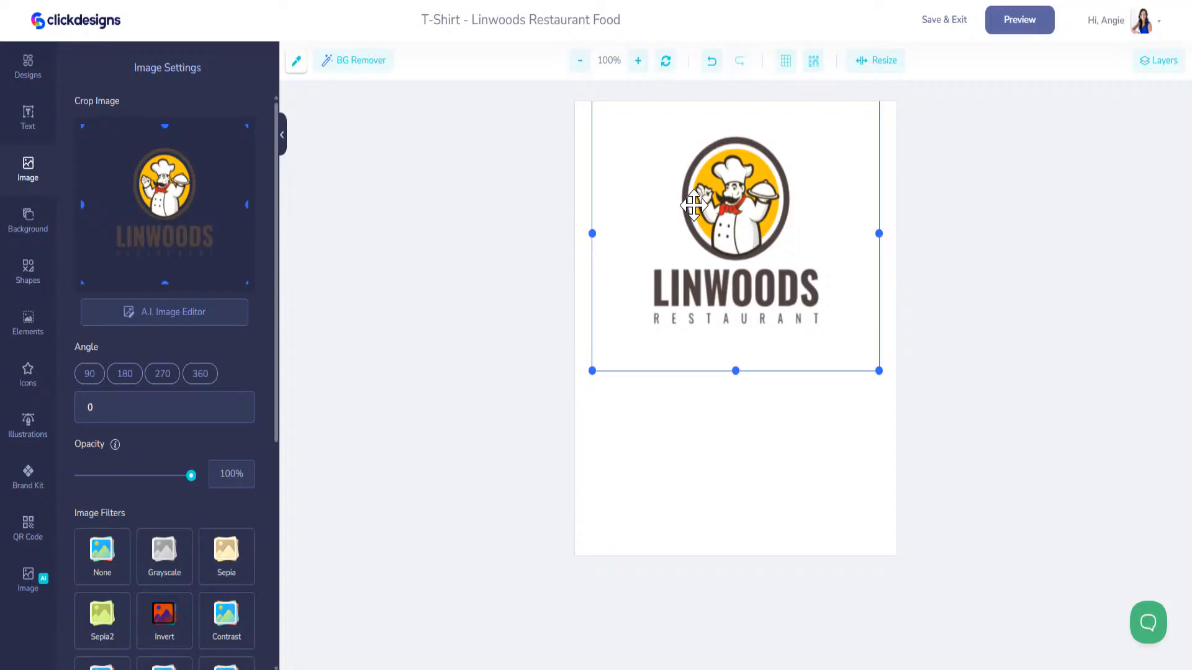
click(28, 68)
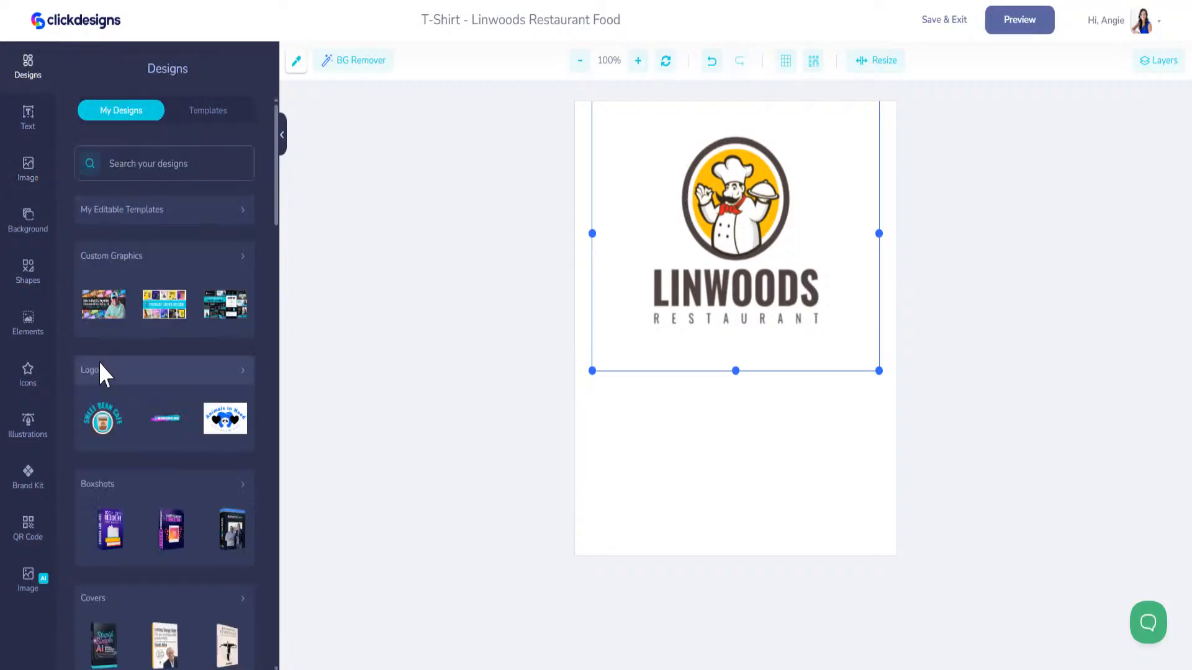
click(99, 416)
drag(764, 385, 766, 299)
drag(880, 355, 847, 326)
drag(751, 262, 751, 264)
Hide the Linwoods logo layer, preview the shirt, and save the mockup
click(1160, 60)
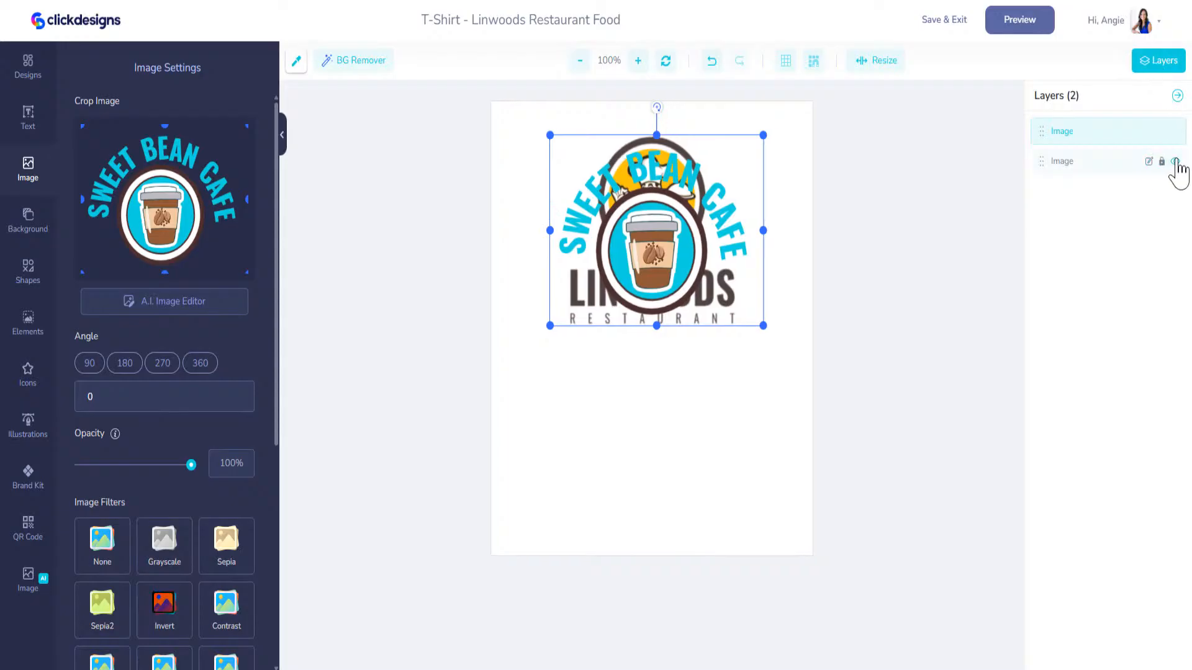
click(1176, 161)
click(1020, 33)
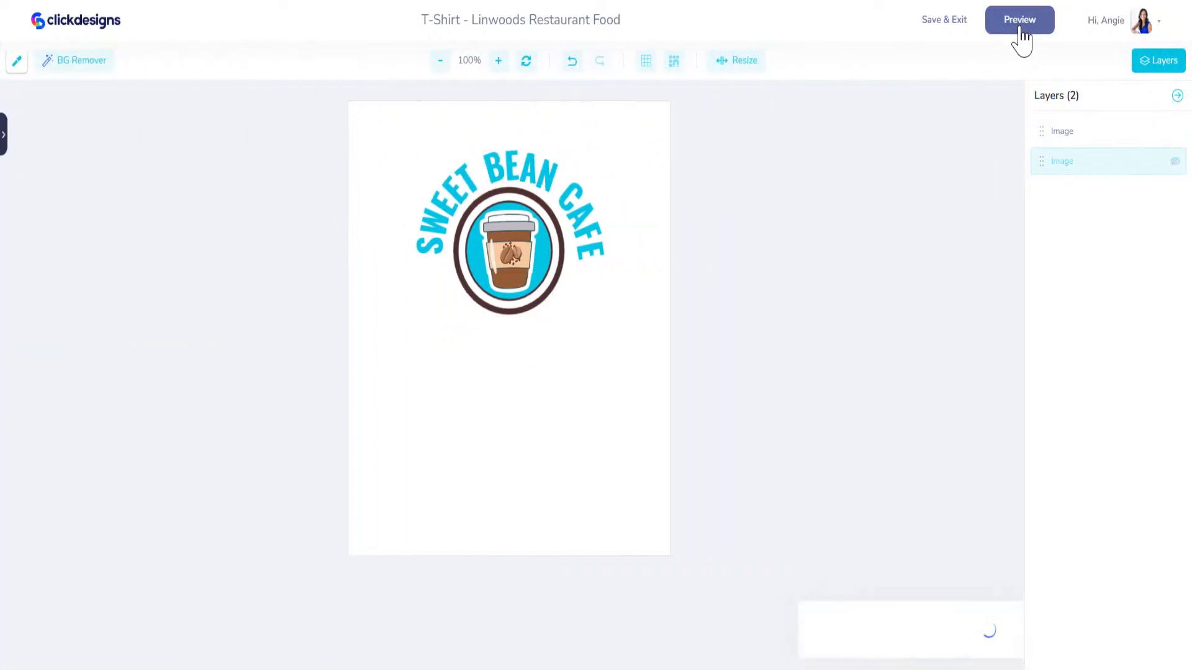
click(954, 25)
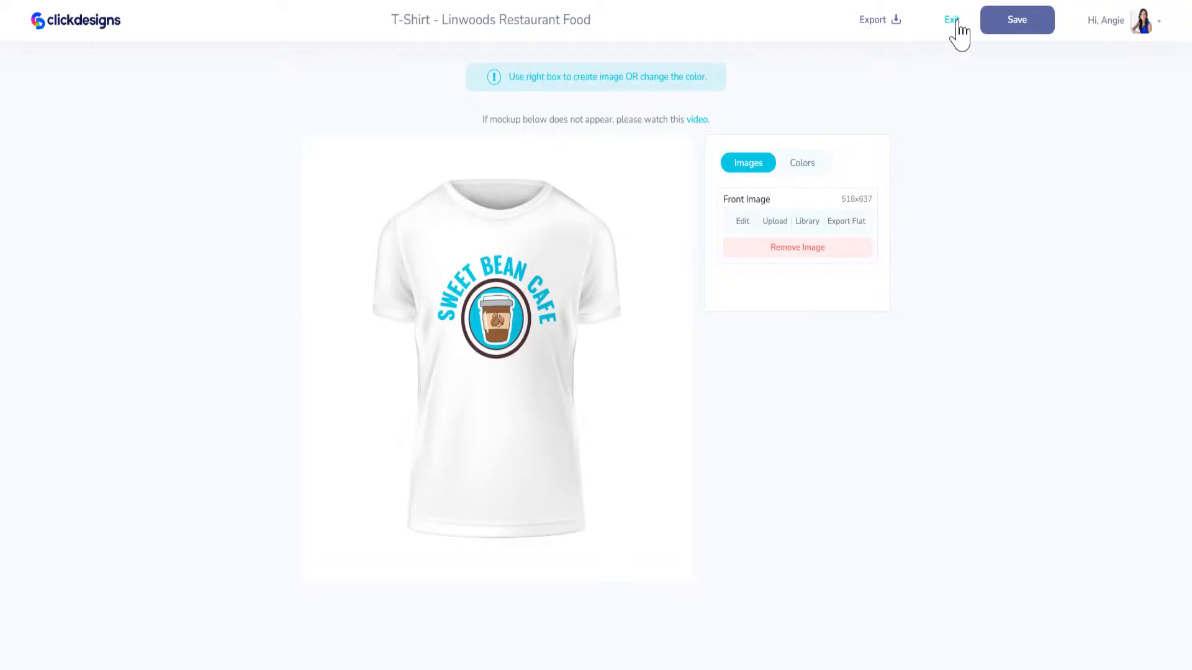
click(1009, 27)
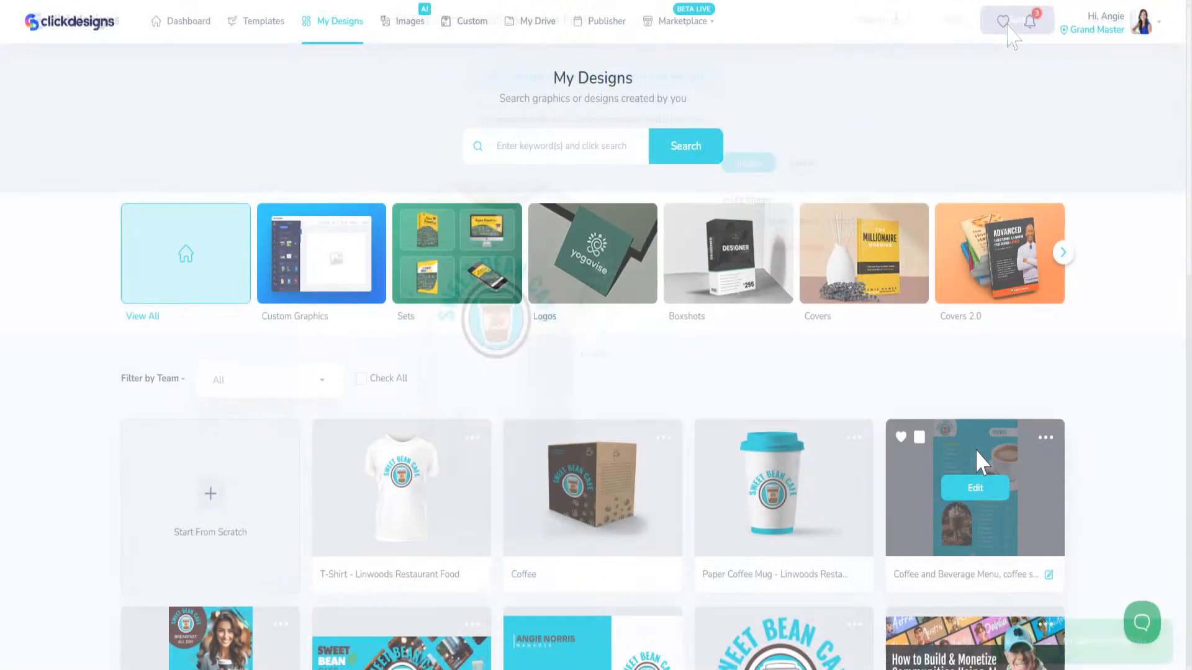
scroll(976, 445, down, 3)
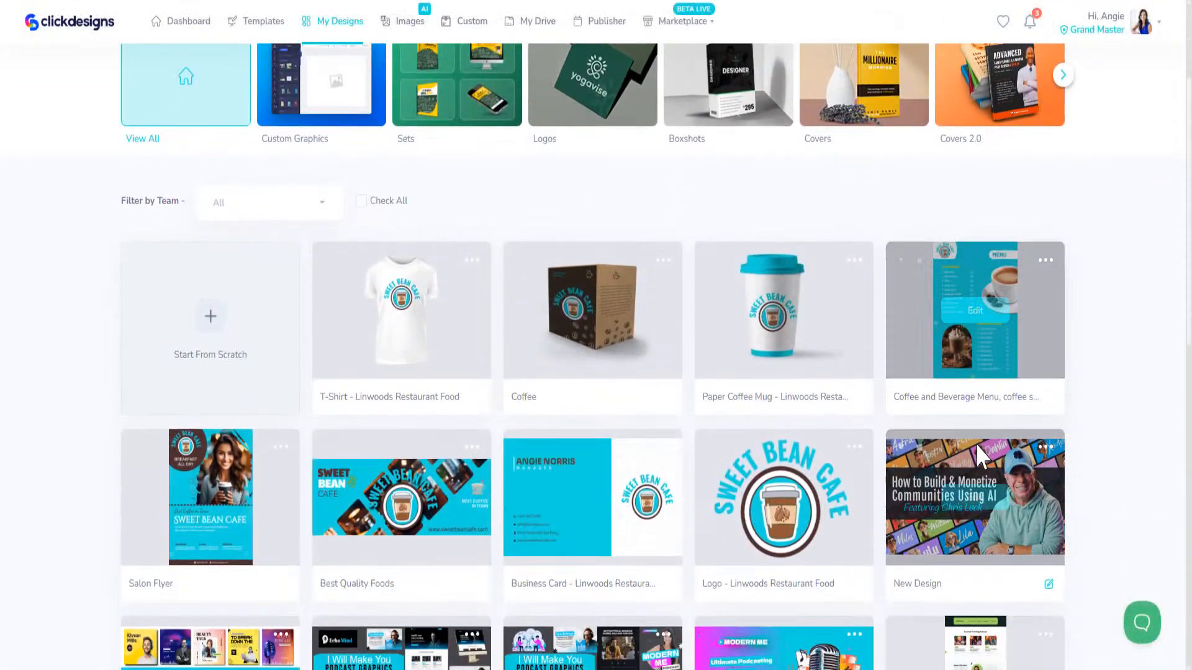